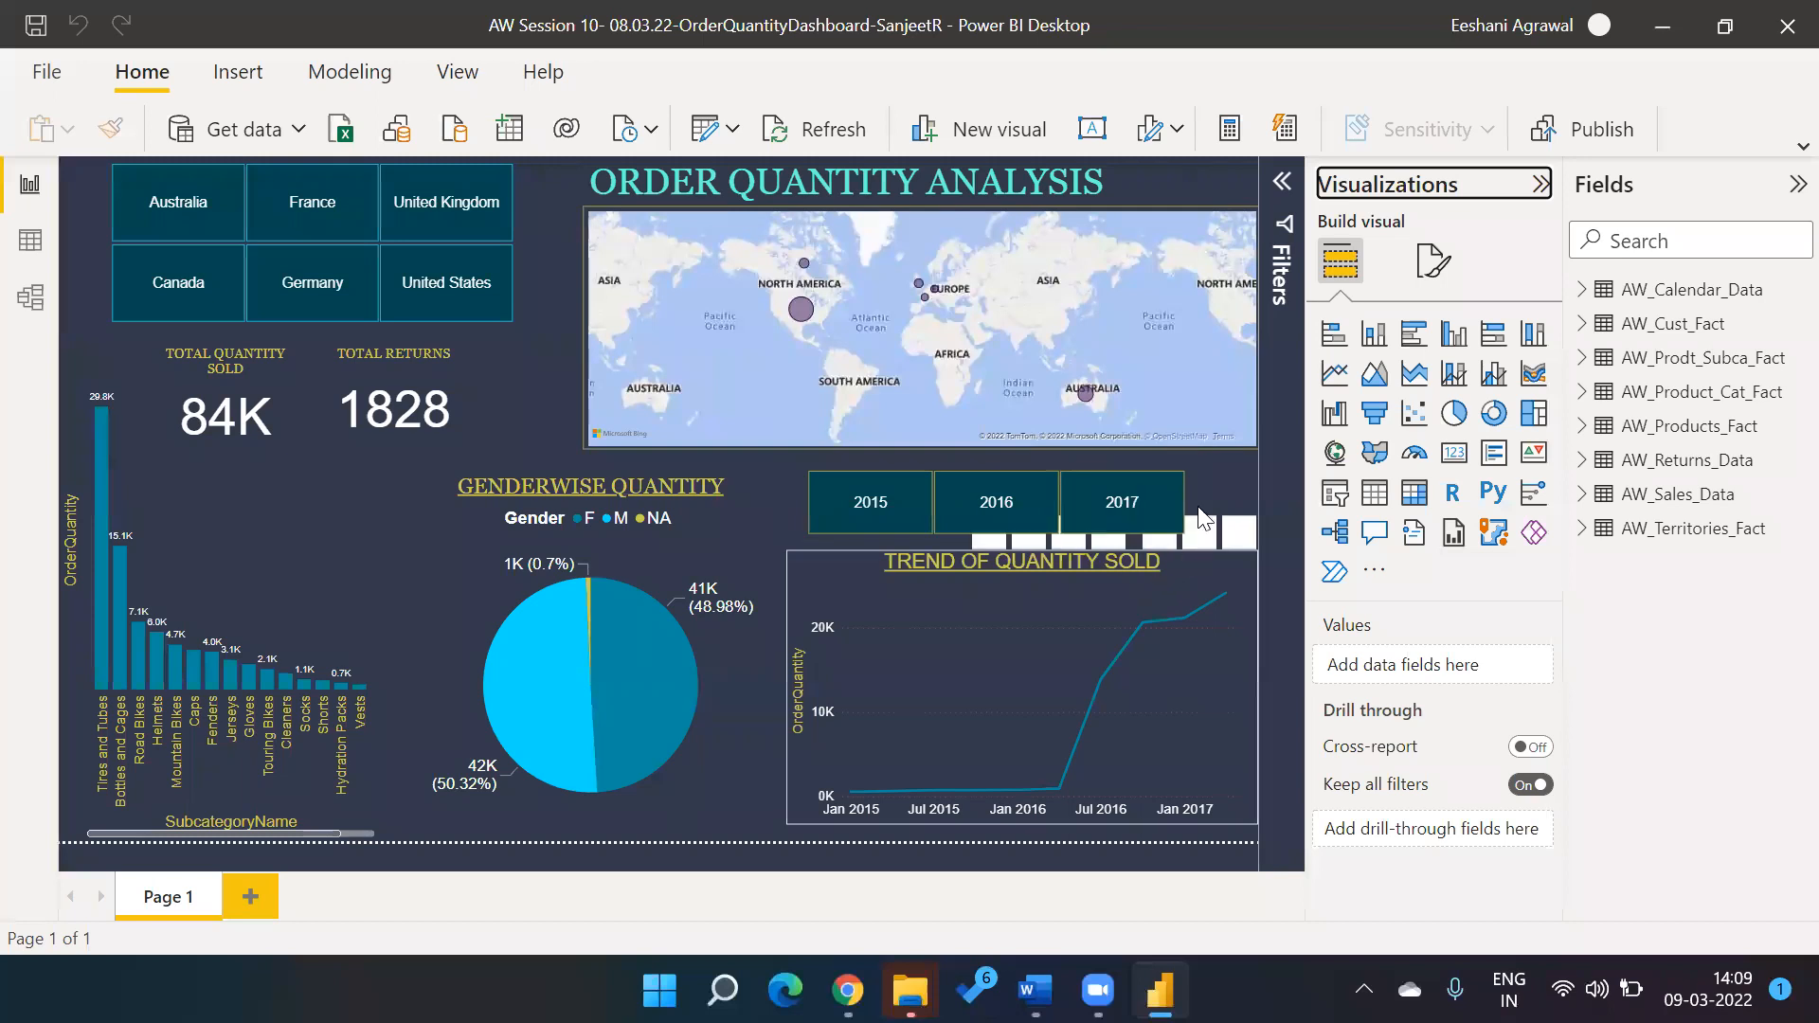
Set the orientation of the year slicer above the quantity trend chart to Vertical.
{"action": "left_click", "coordinate": [1198, 512]}
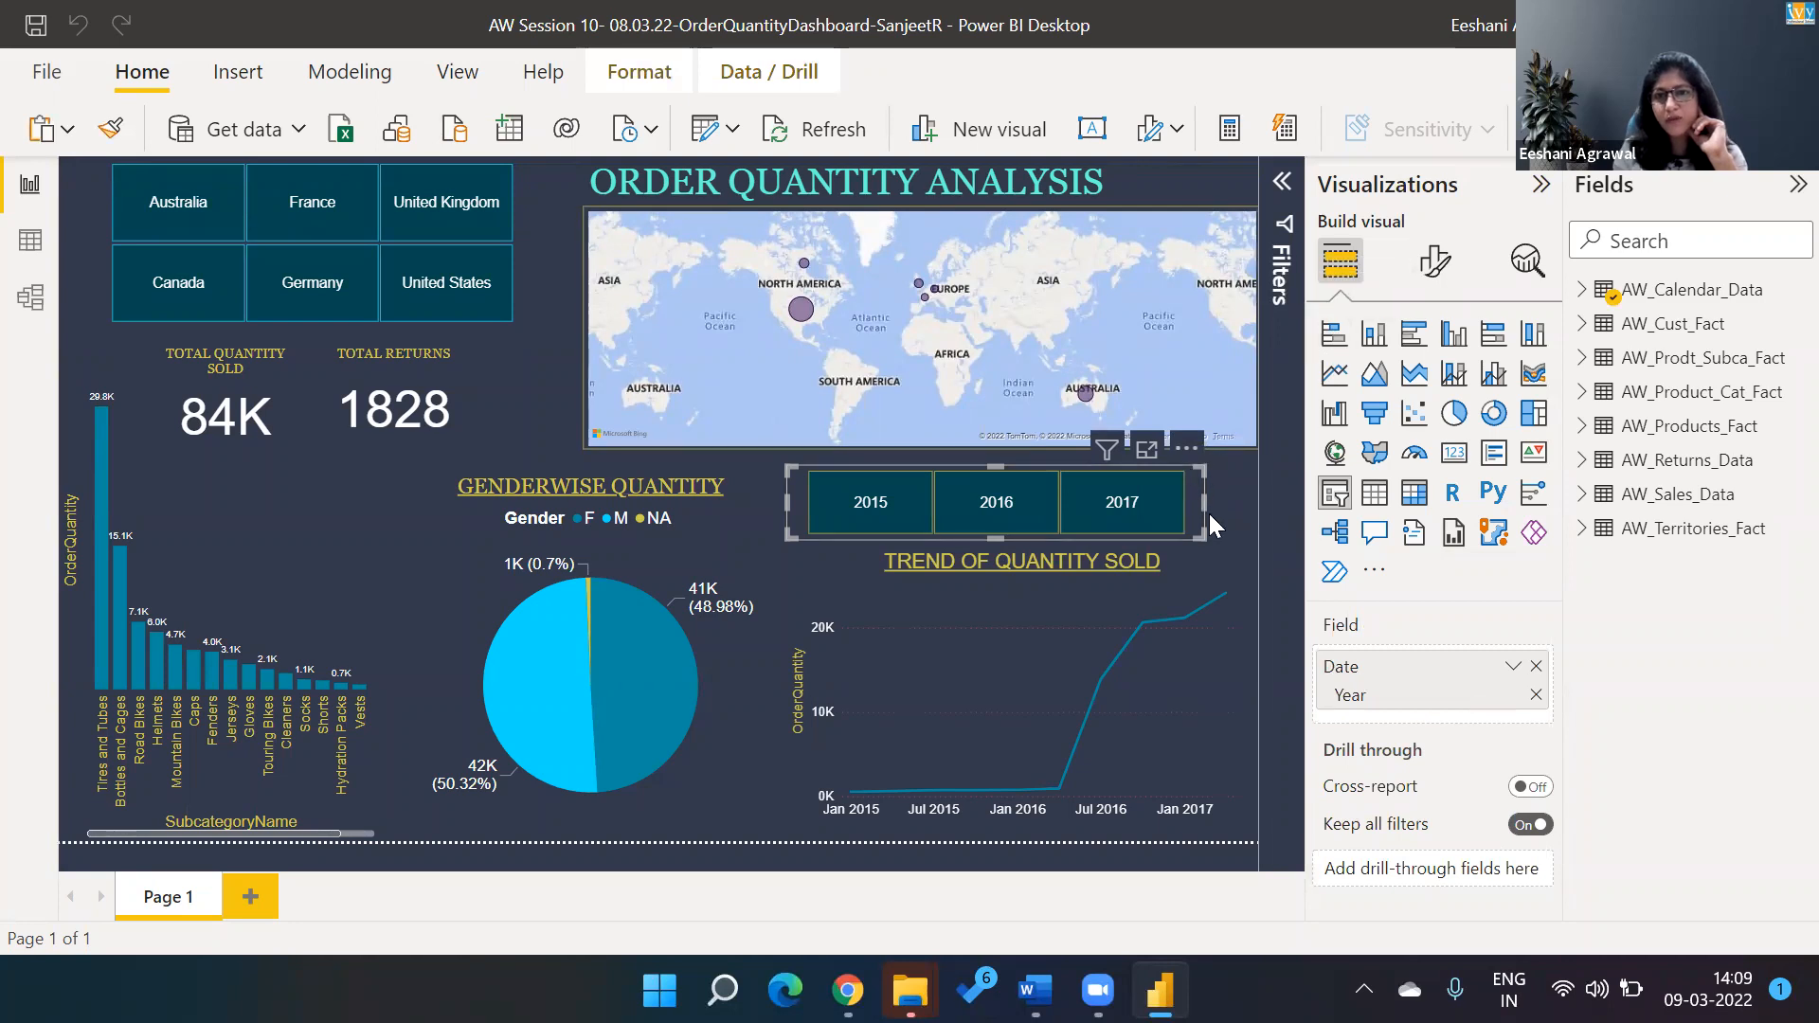
{"action": "left_click", "coordinate": [1439, 256]}
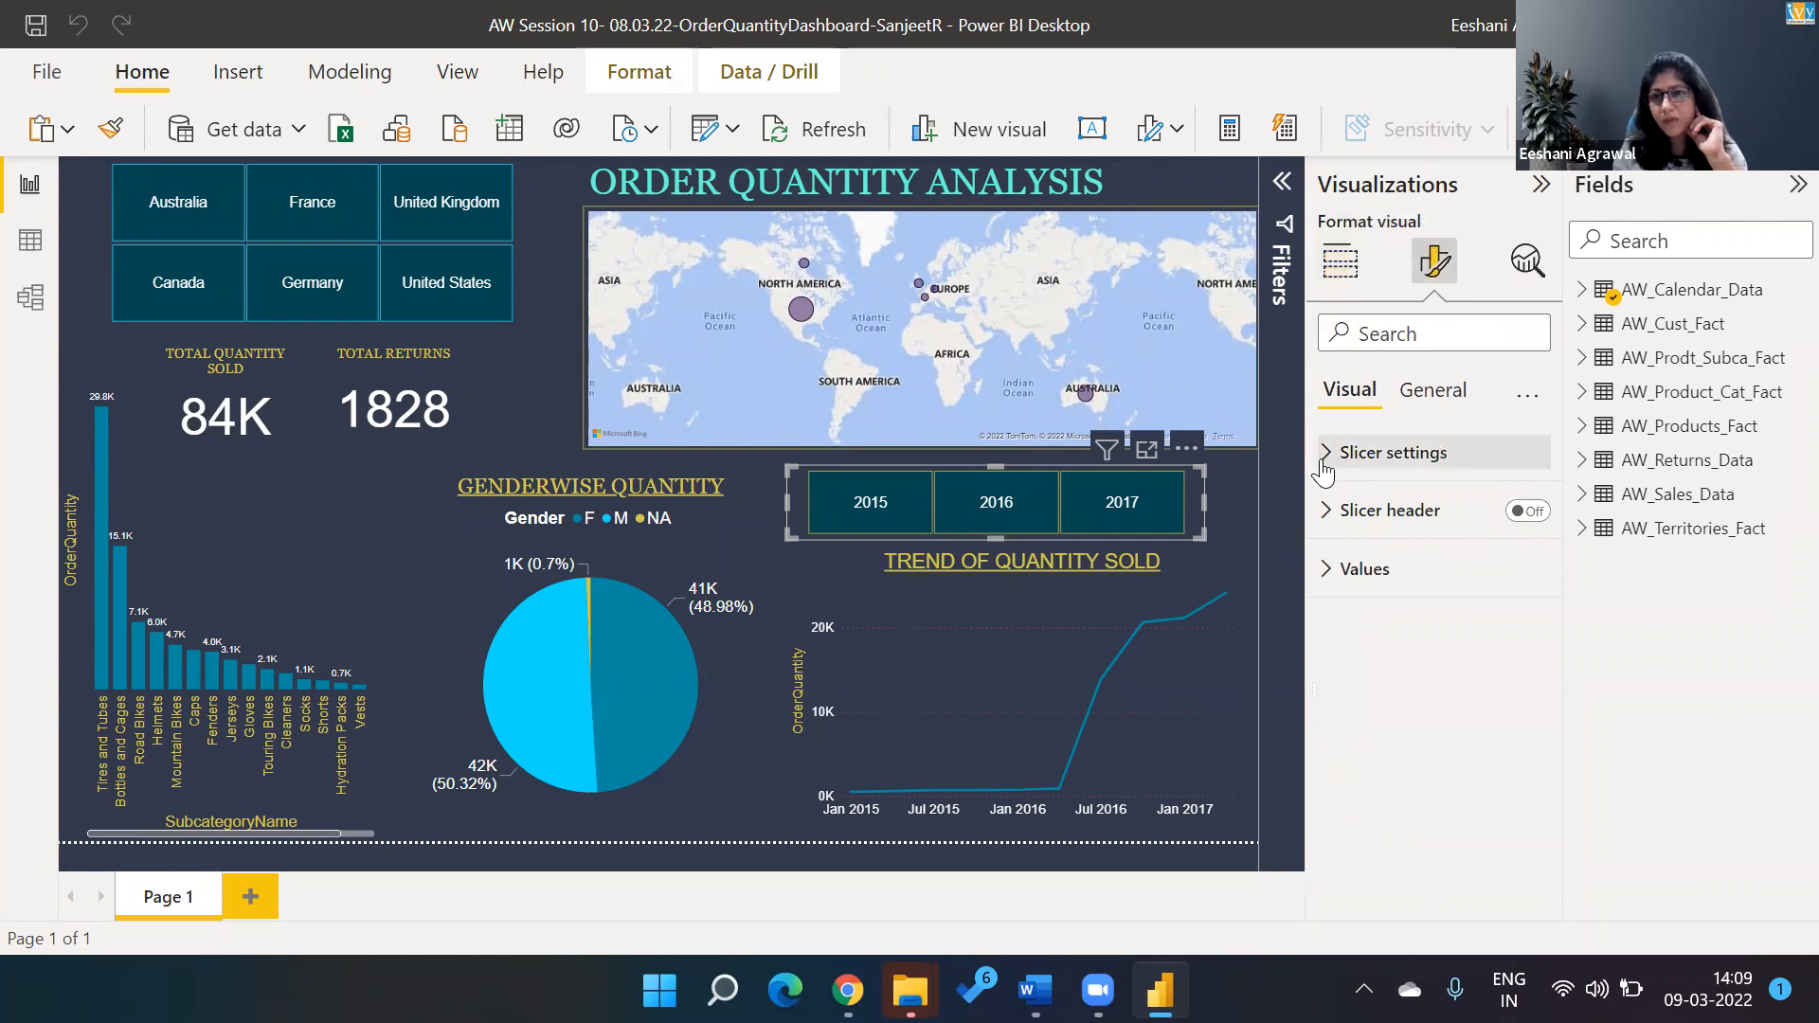
{"action": "left_click", "coordinate": [1327, 455]}
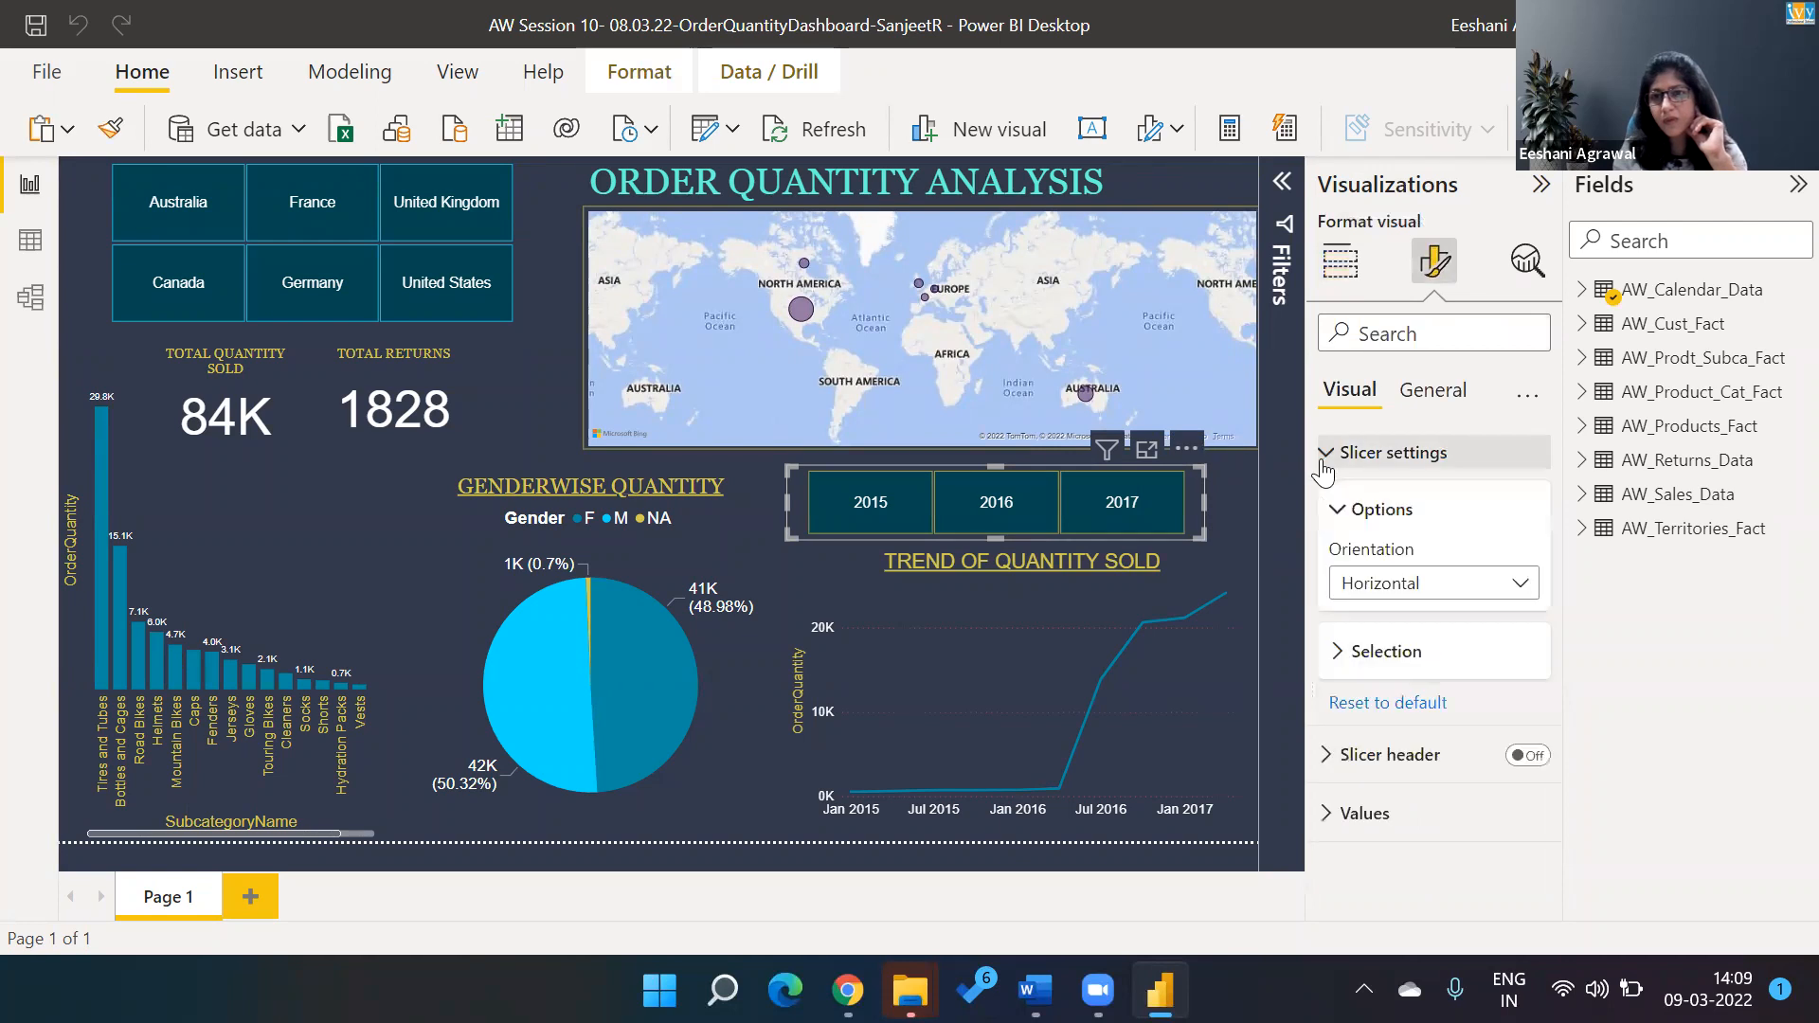
{"action": "left_click", "coordinate": [1422, 593]}
{"action": "left_click", "coordinate": [1414, 621]}
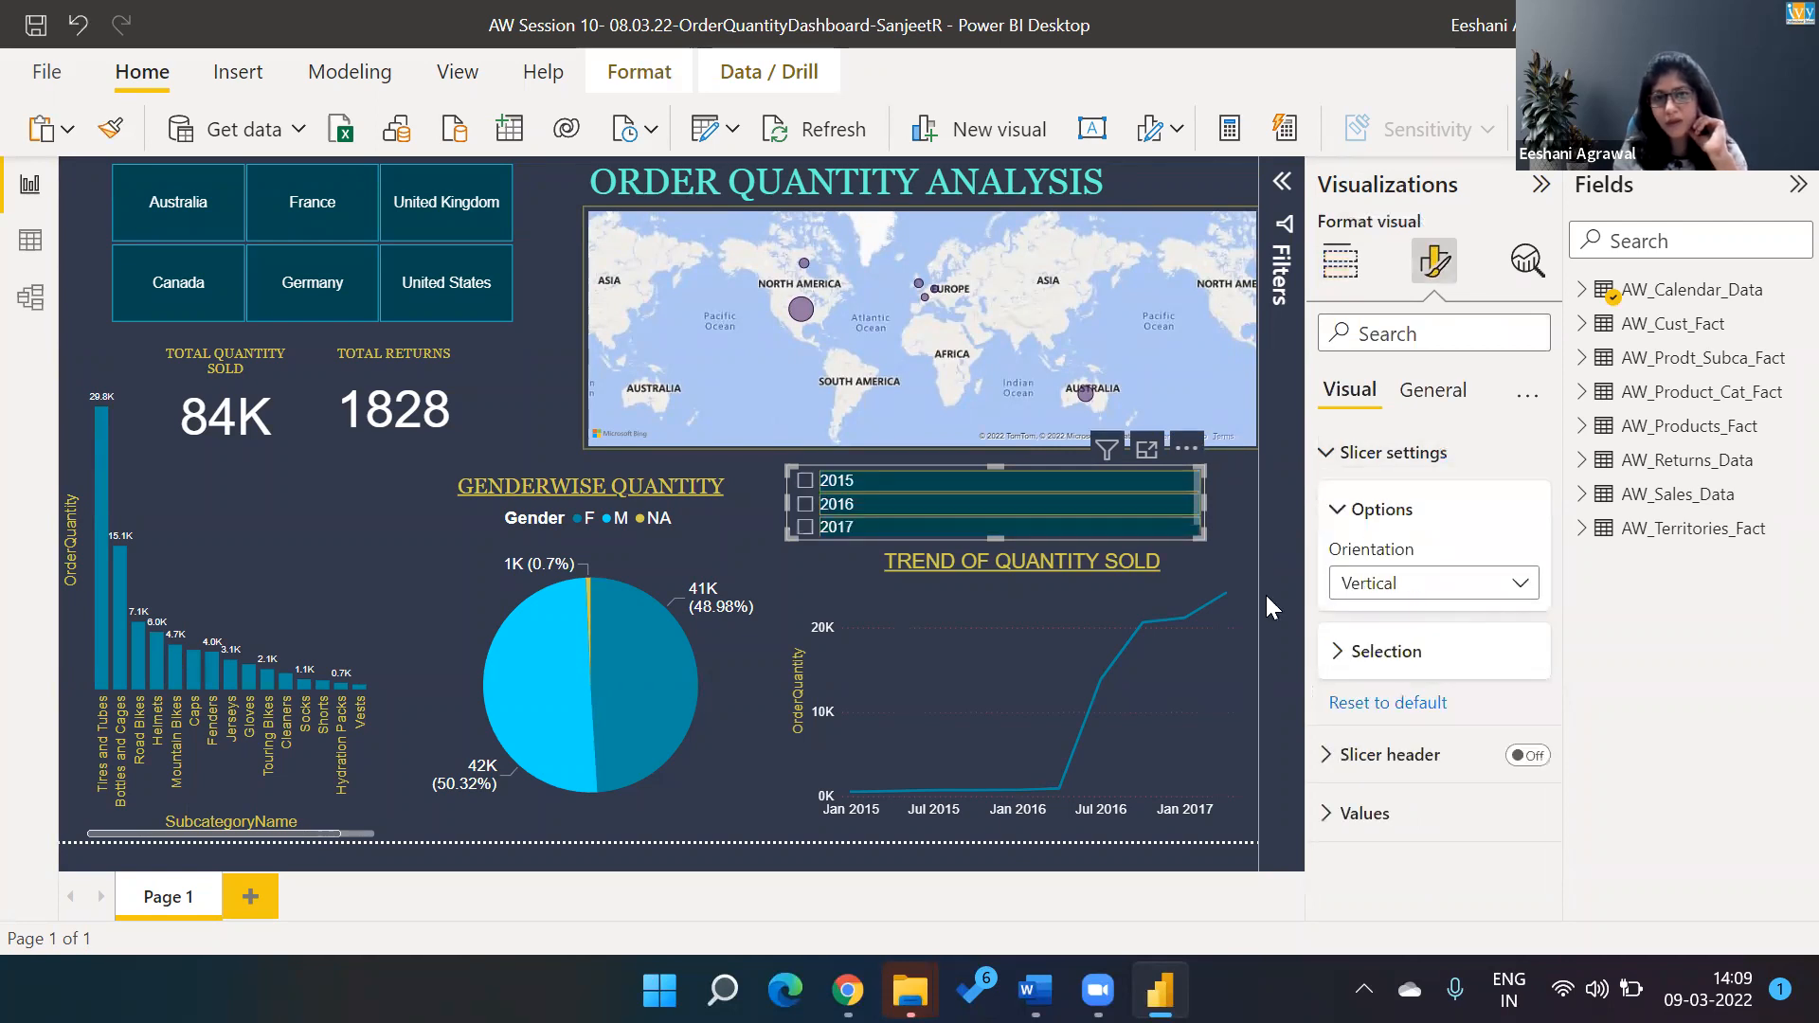
Turn on the year slicer's header and change the slicer style to Between.
{"action": "left_click", "coordinate": [1326, 455]}
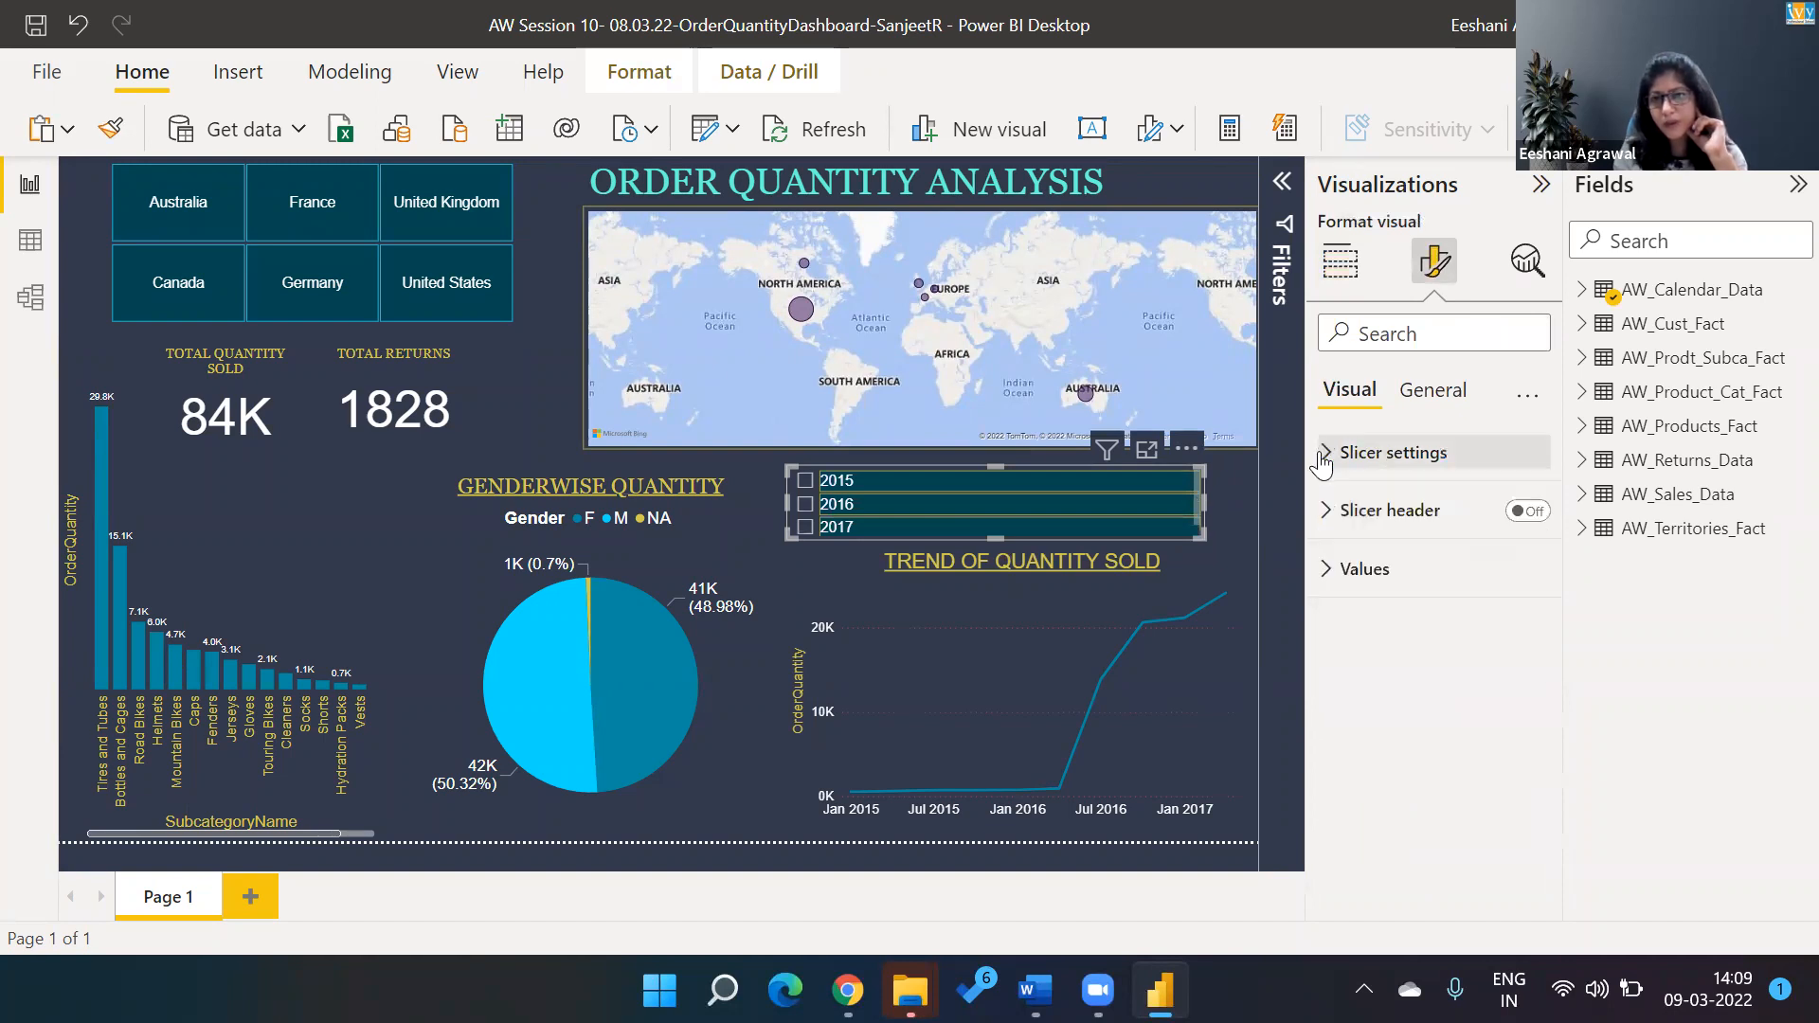
{"action": "left_click", "coordinate": [1323, 456]}
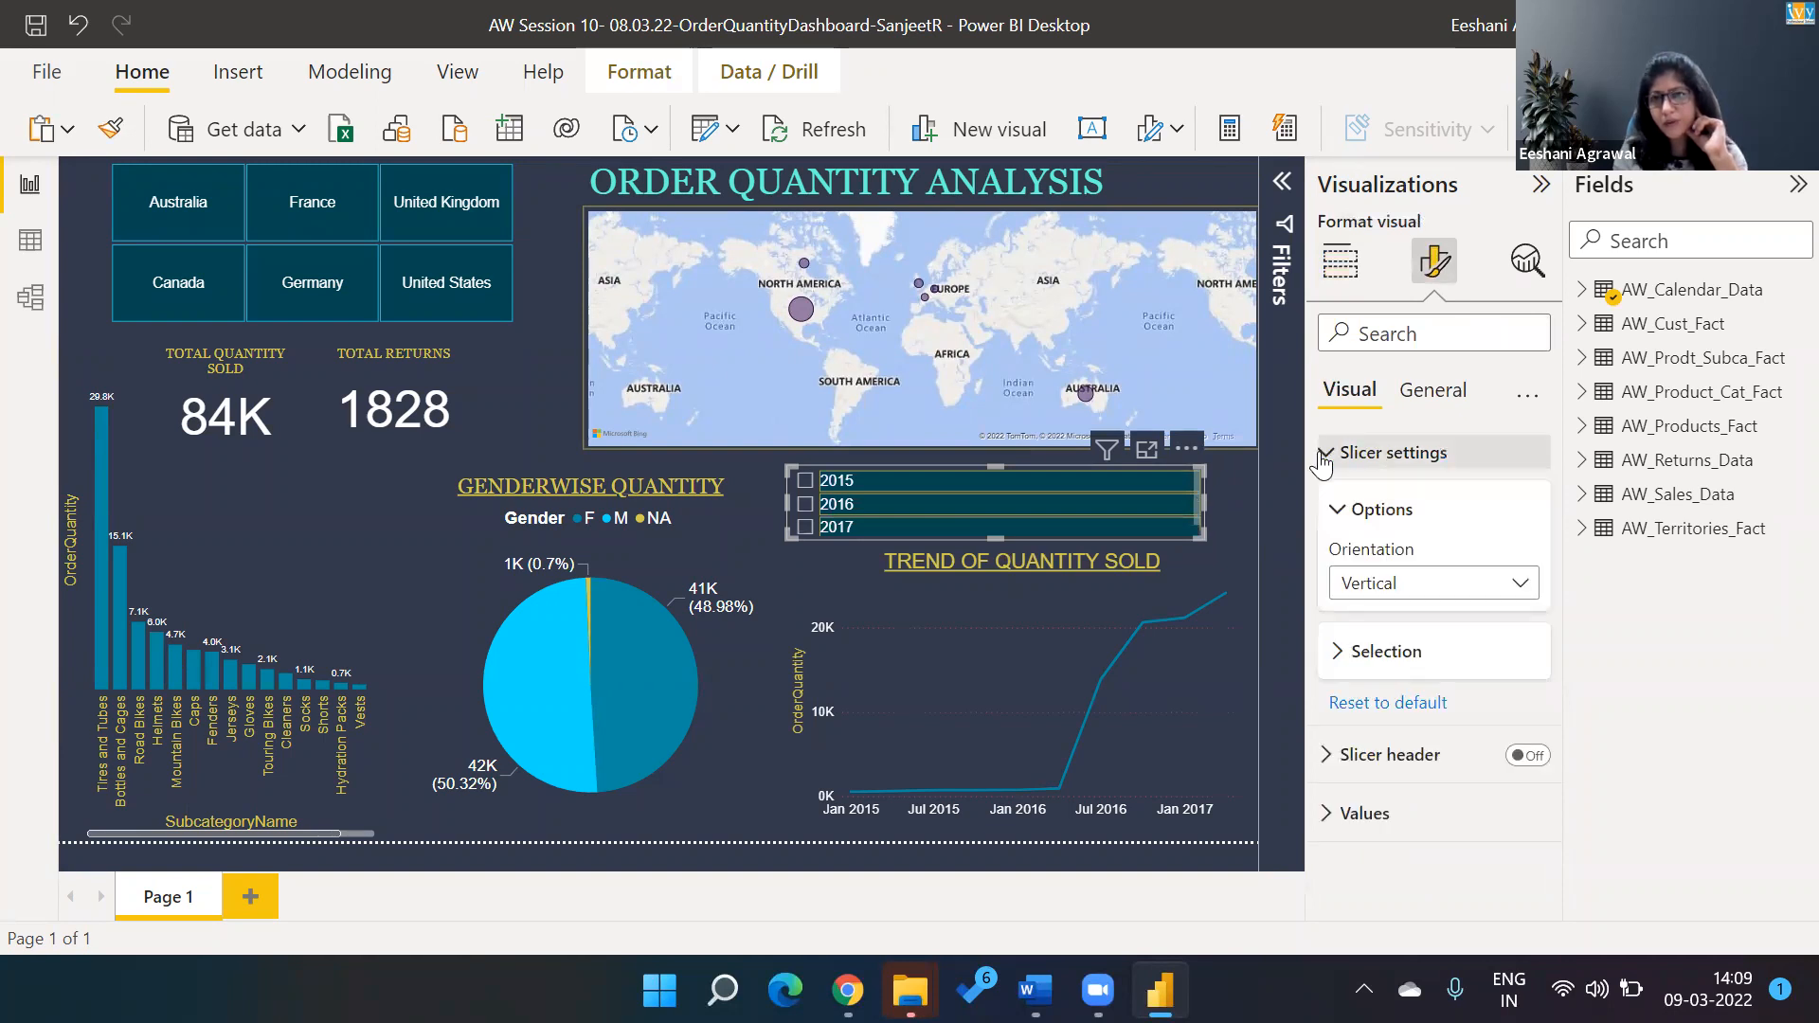
{"action": "left_click", "coordinate": [1535, 762]}
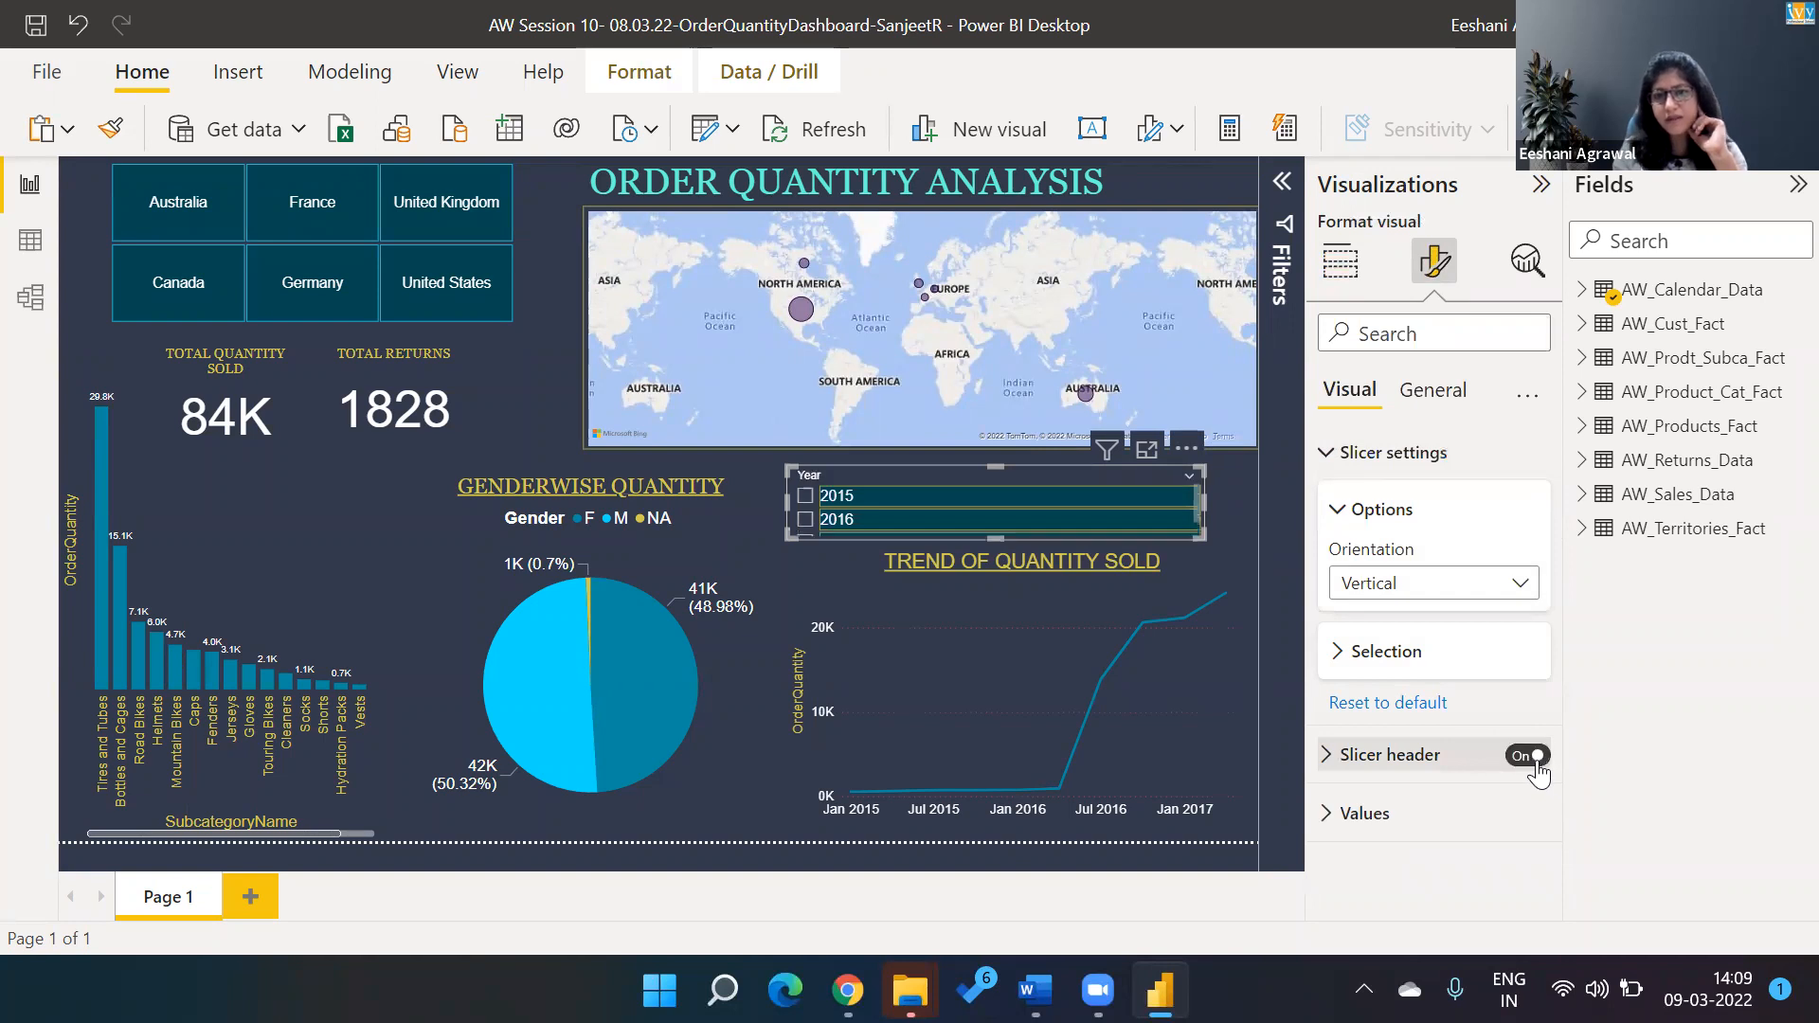
{"action": "left_click", "coordinate": [1188, 479]}
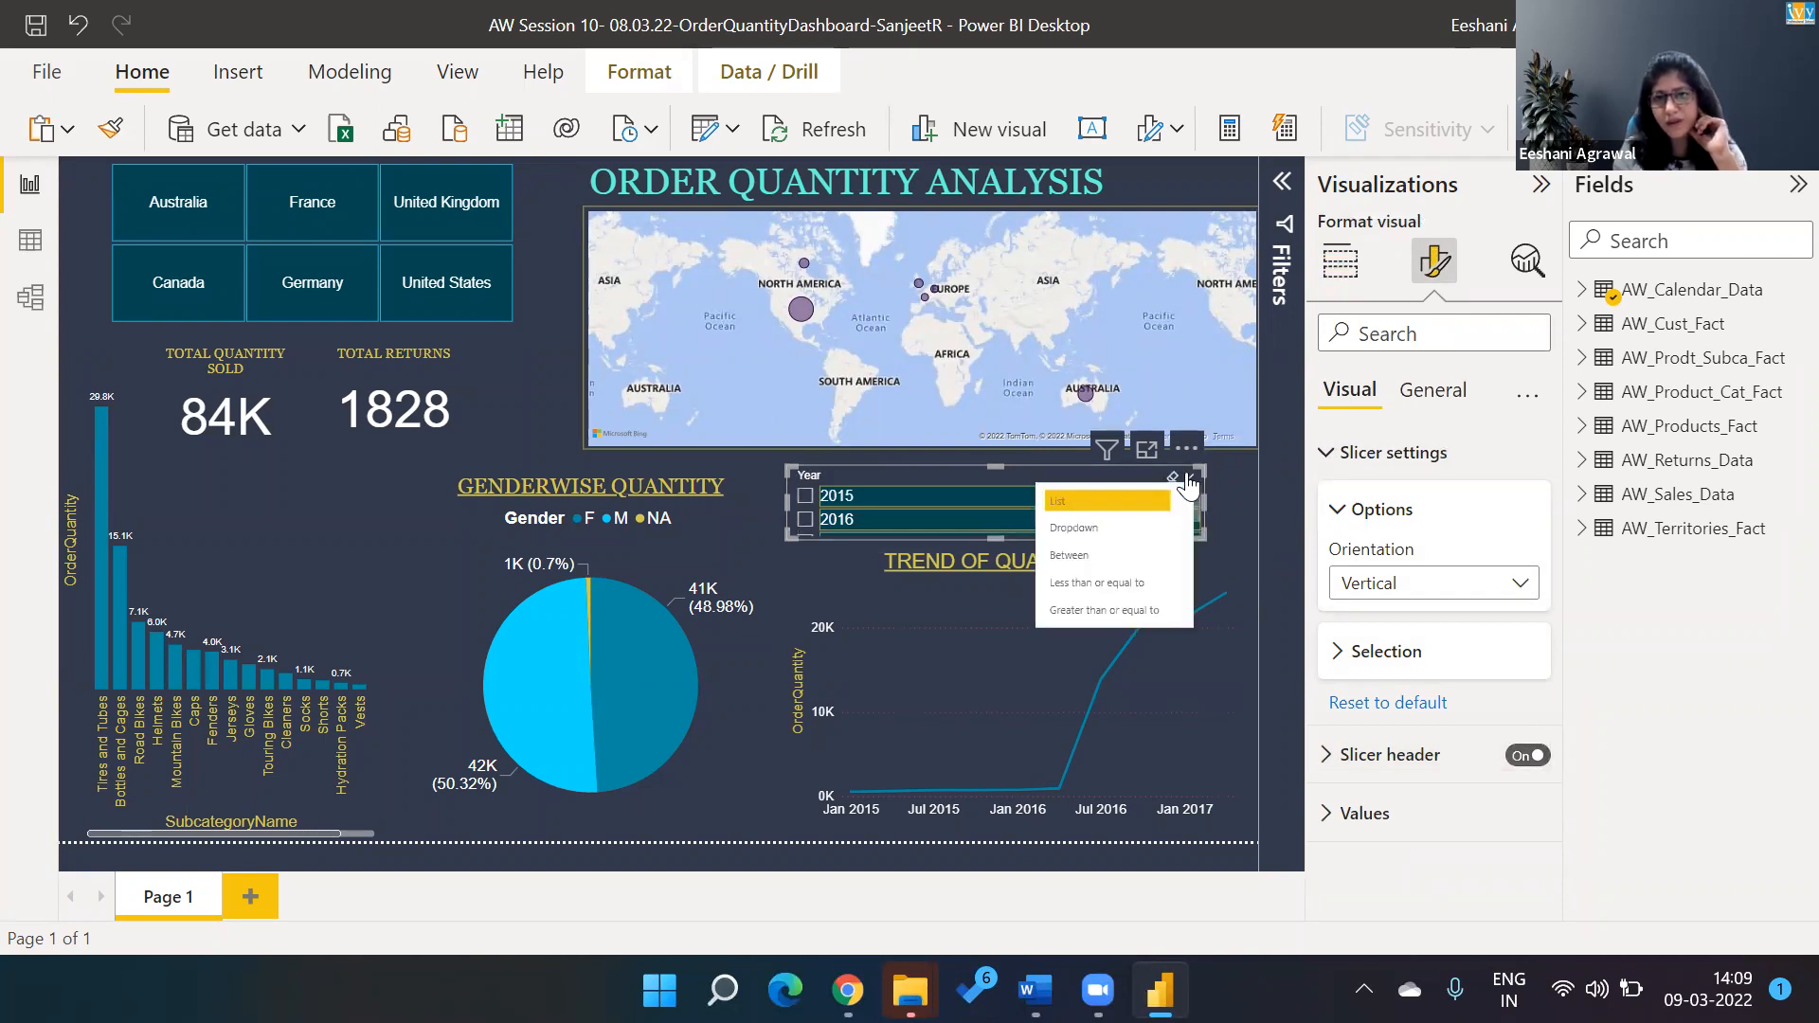
{"action": "left_click", "coordinate": [1111, 556]}
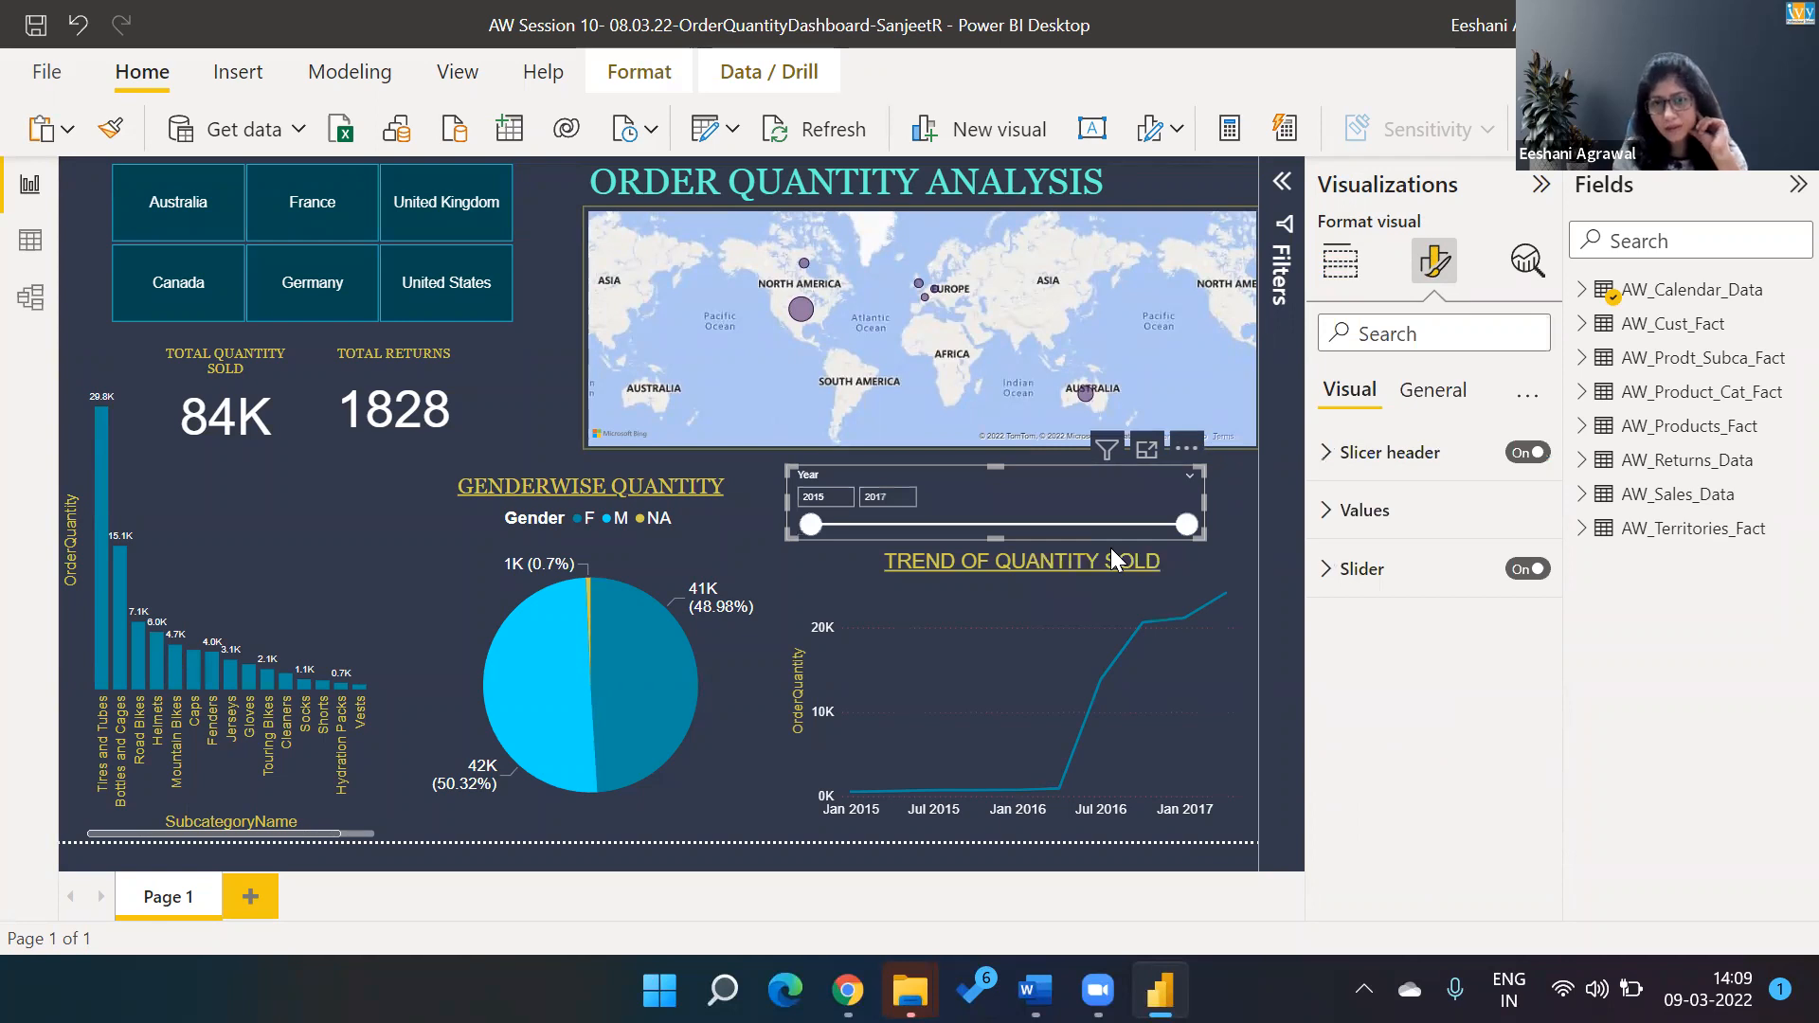
{"action": "left_click", "coordinate": [1222, 519]}
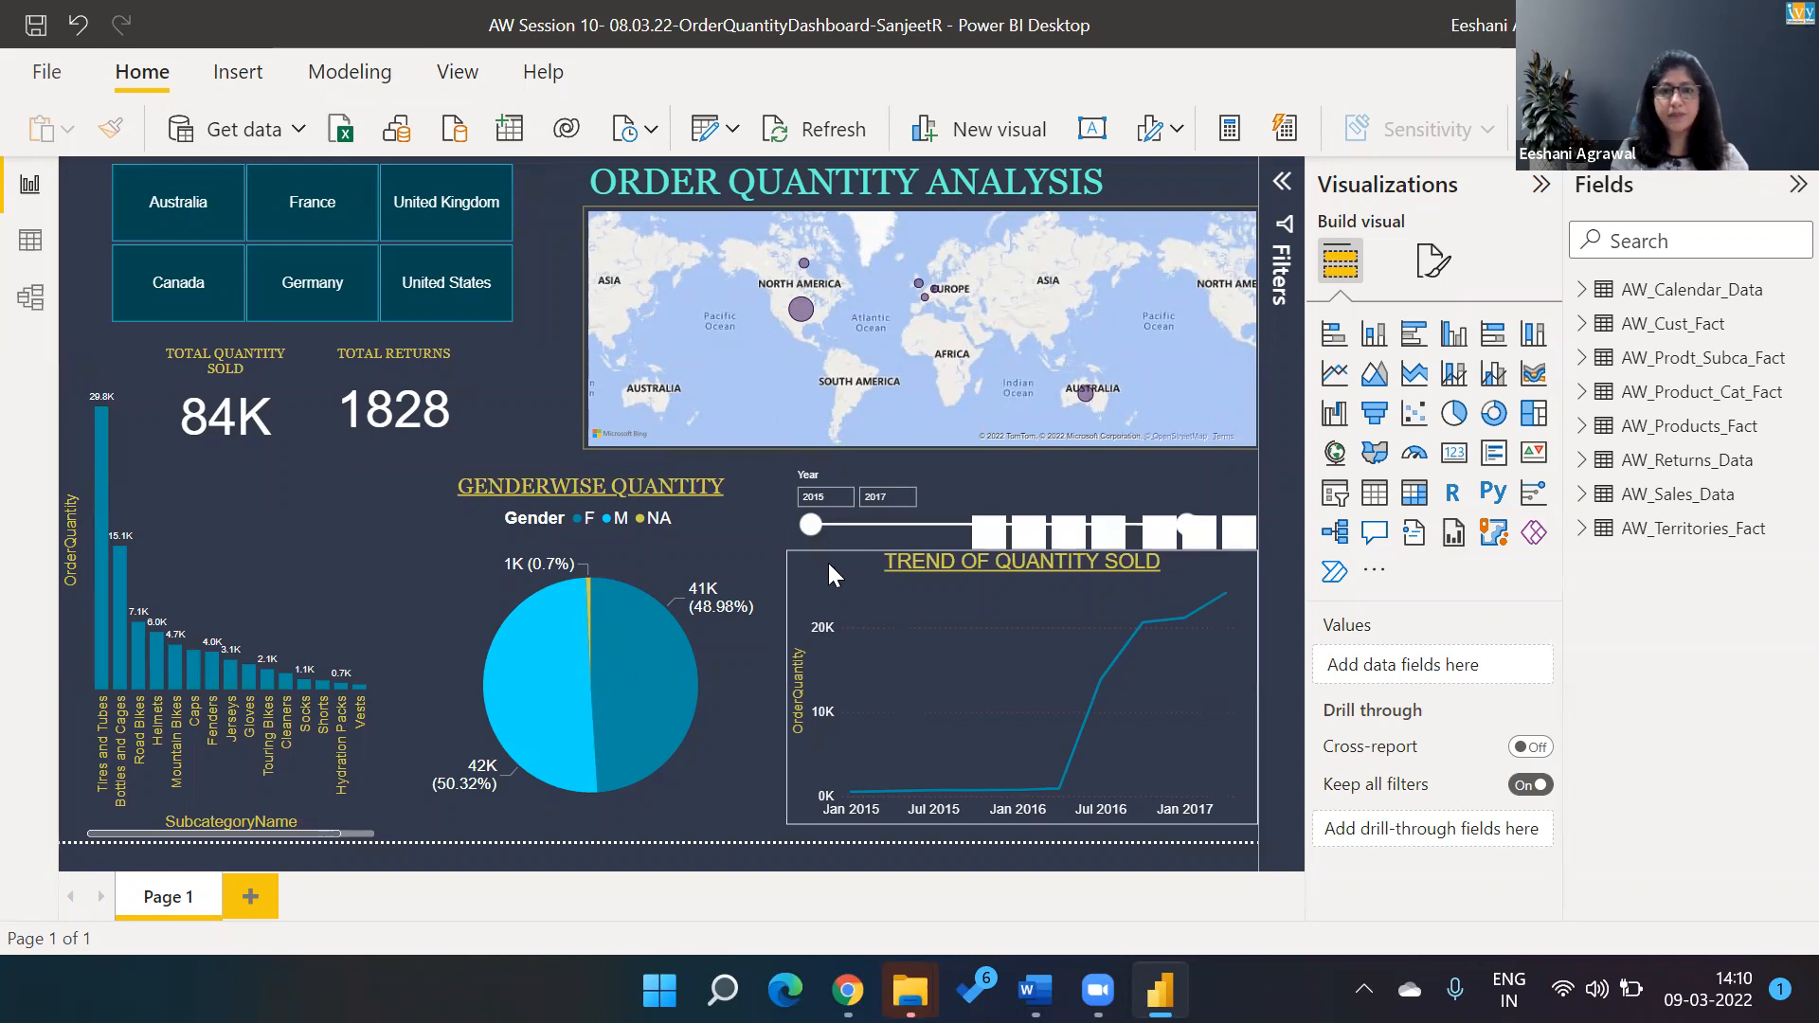
Examine the description of the Edit interactions option for the year slicer.
{"action": "left_click", "coordinate": [950, 500]}
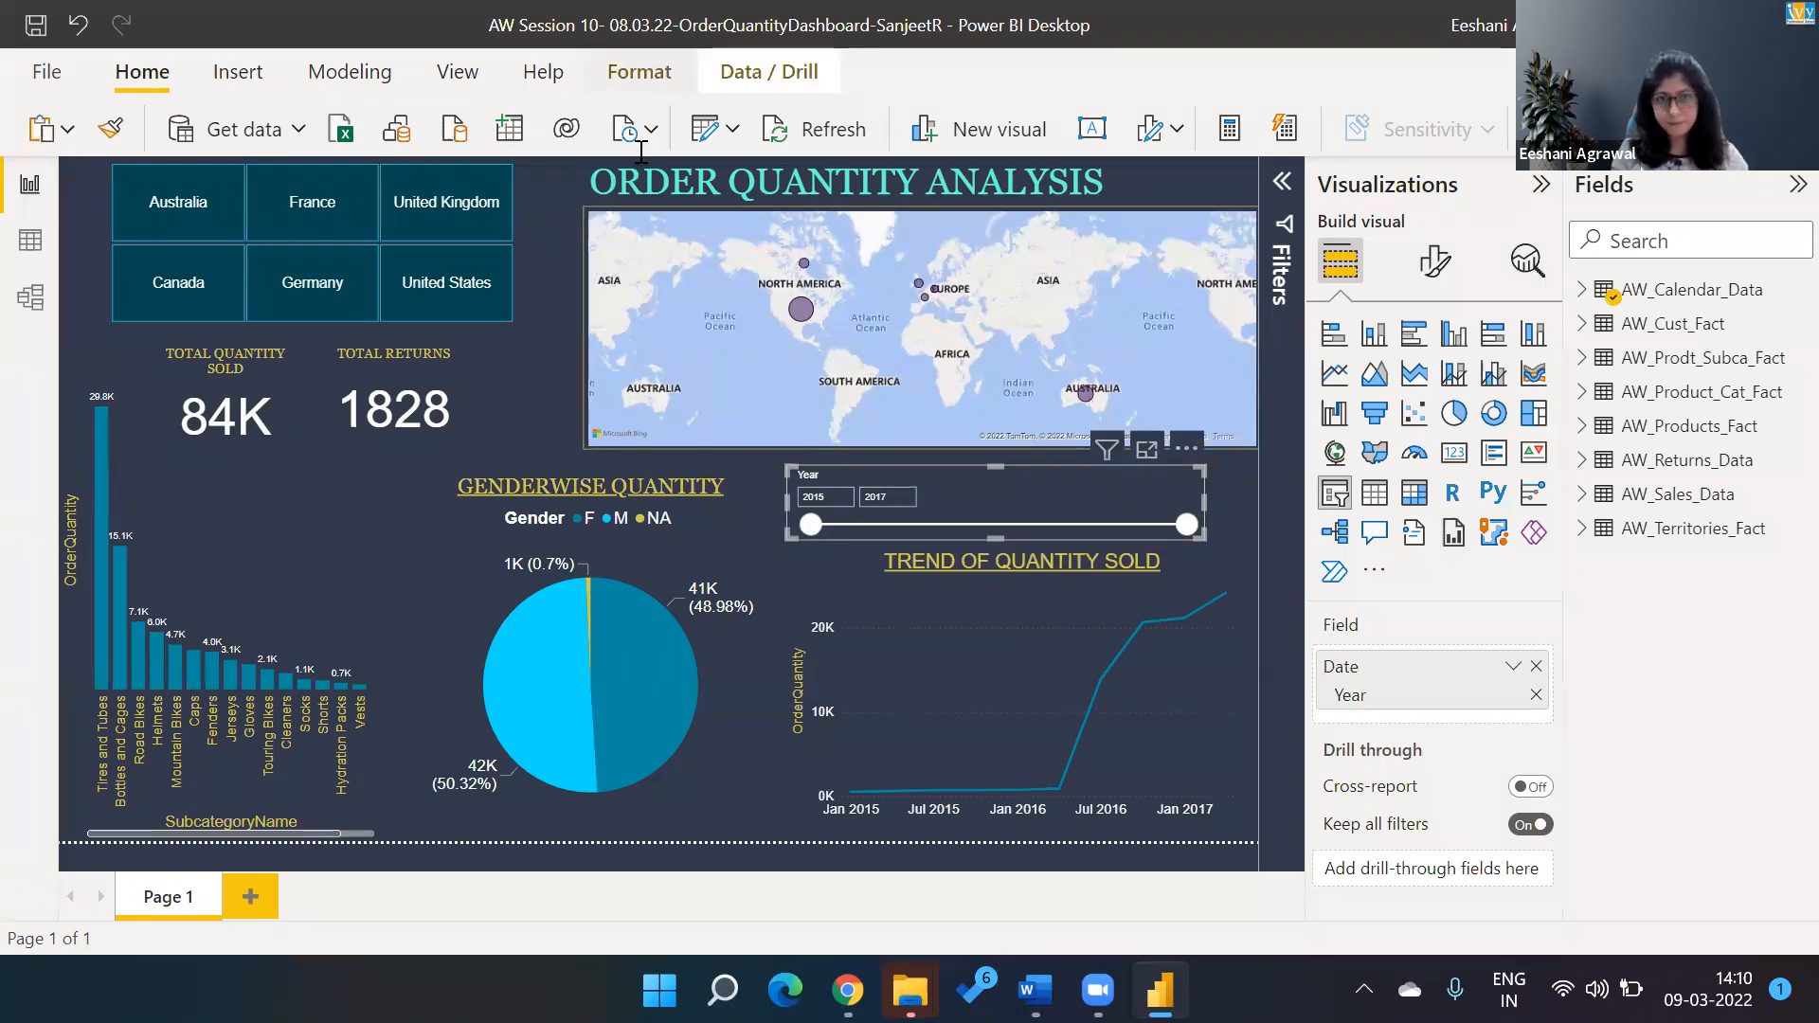
{"action": "left_click", "coordinate": [640, 72]}
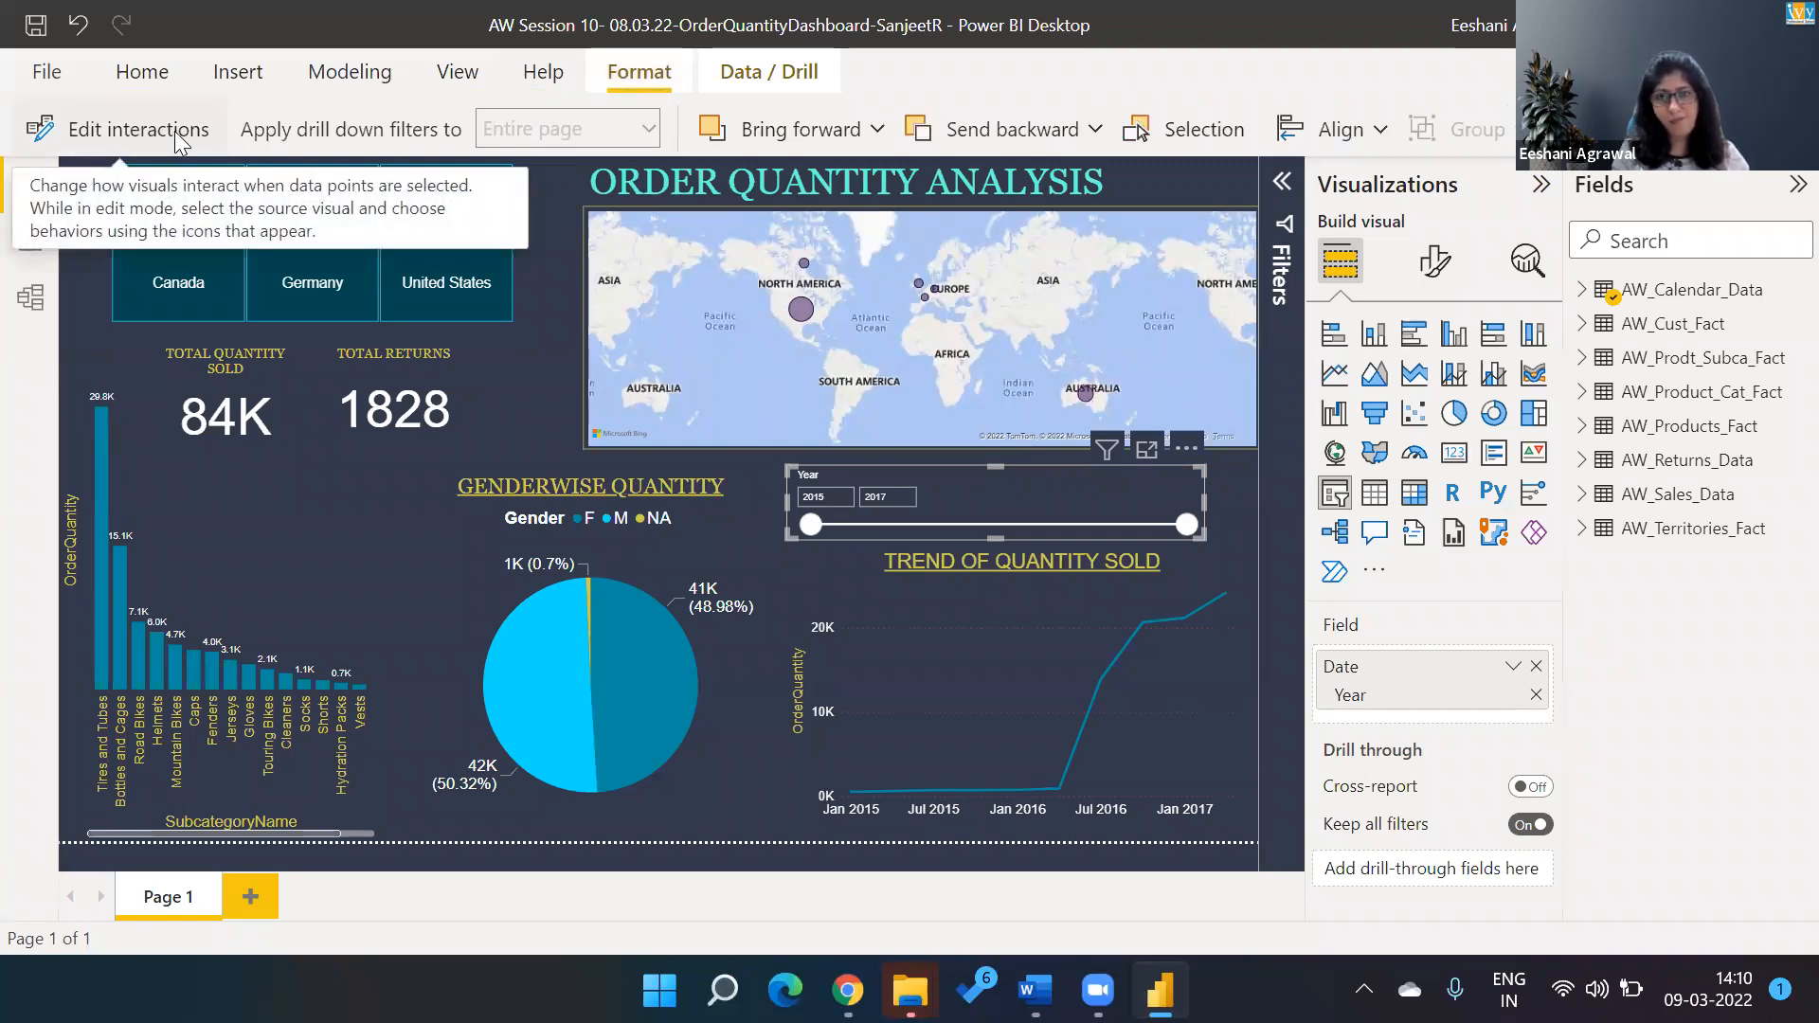
{"action": "left_click", "coordinate": [521, 407]}
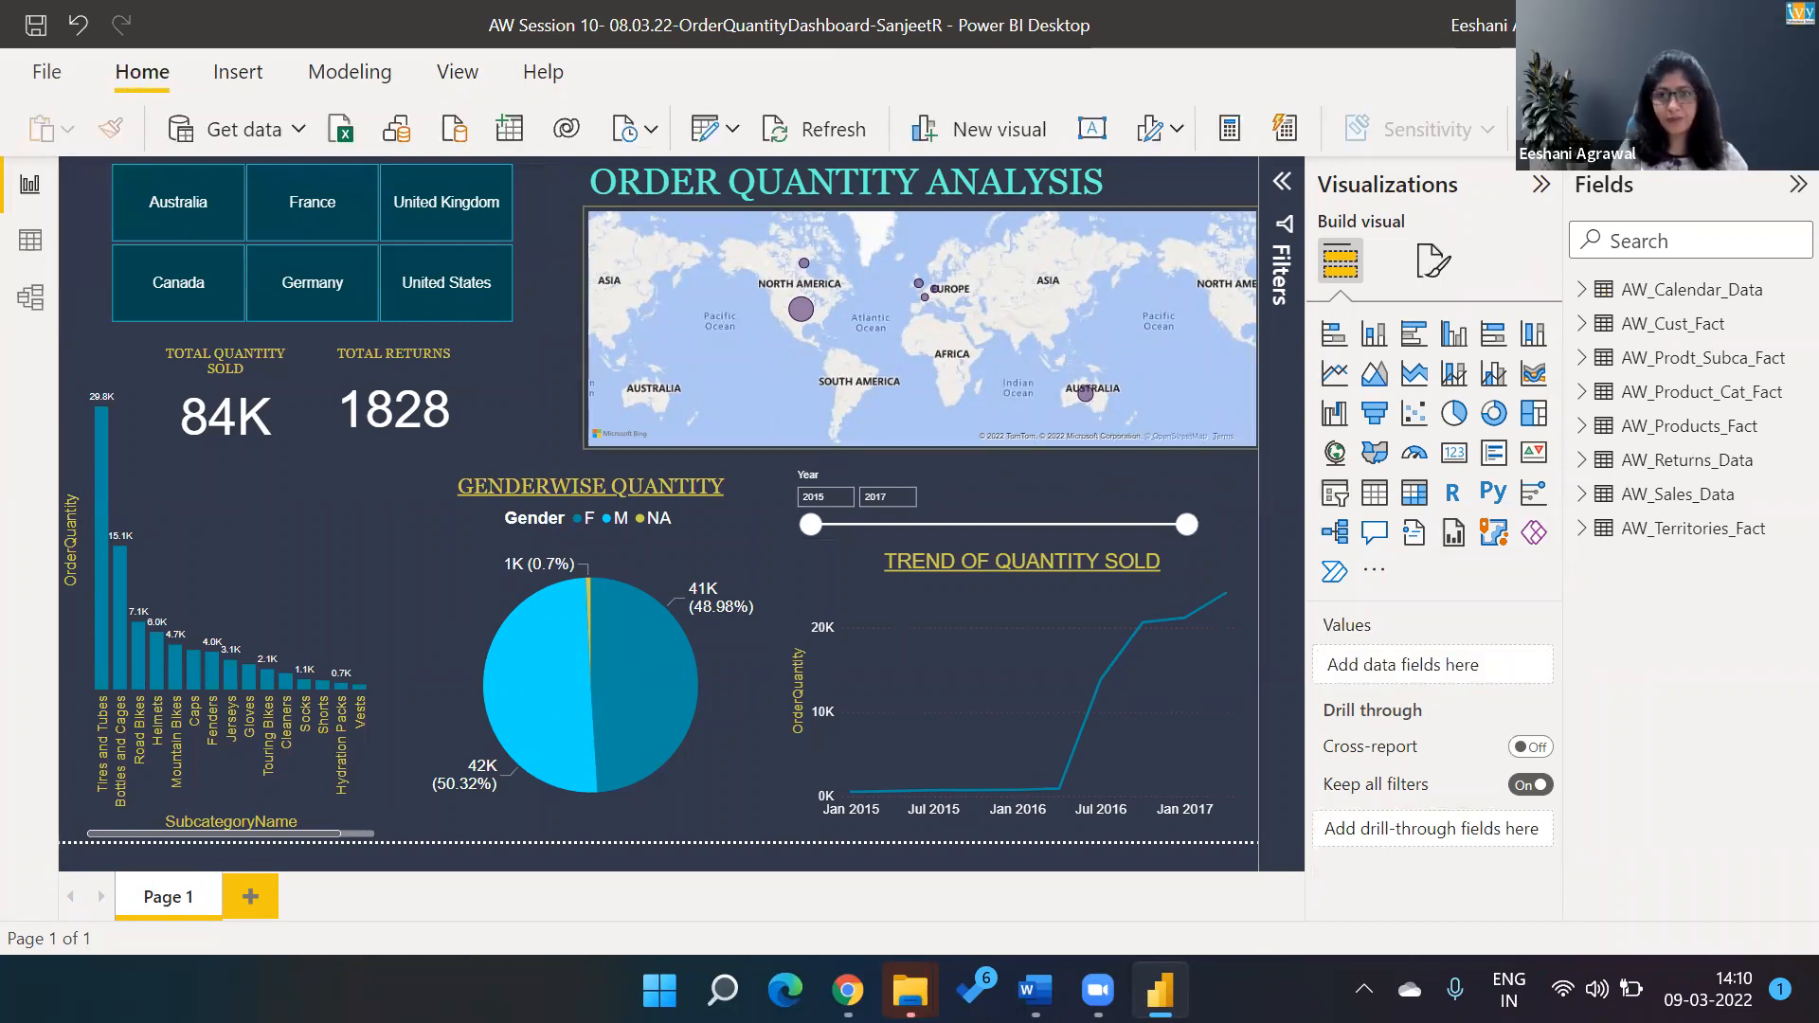
Close the report and delete all files dated today from the Downloads folder.
{"action": "key", "text": "alt+F4"}
{"action": "left_click", "coordinate": [1042, 545]}
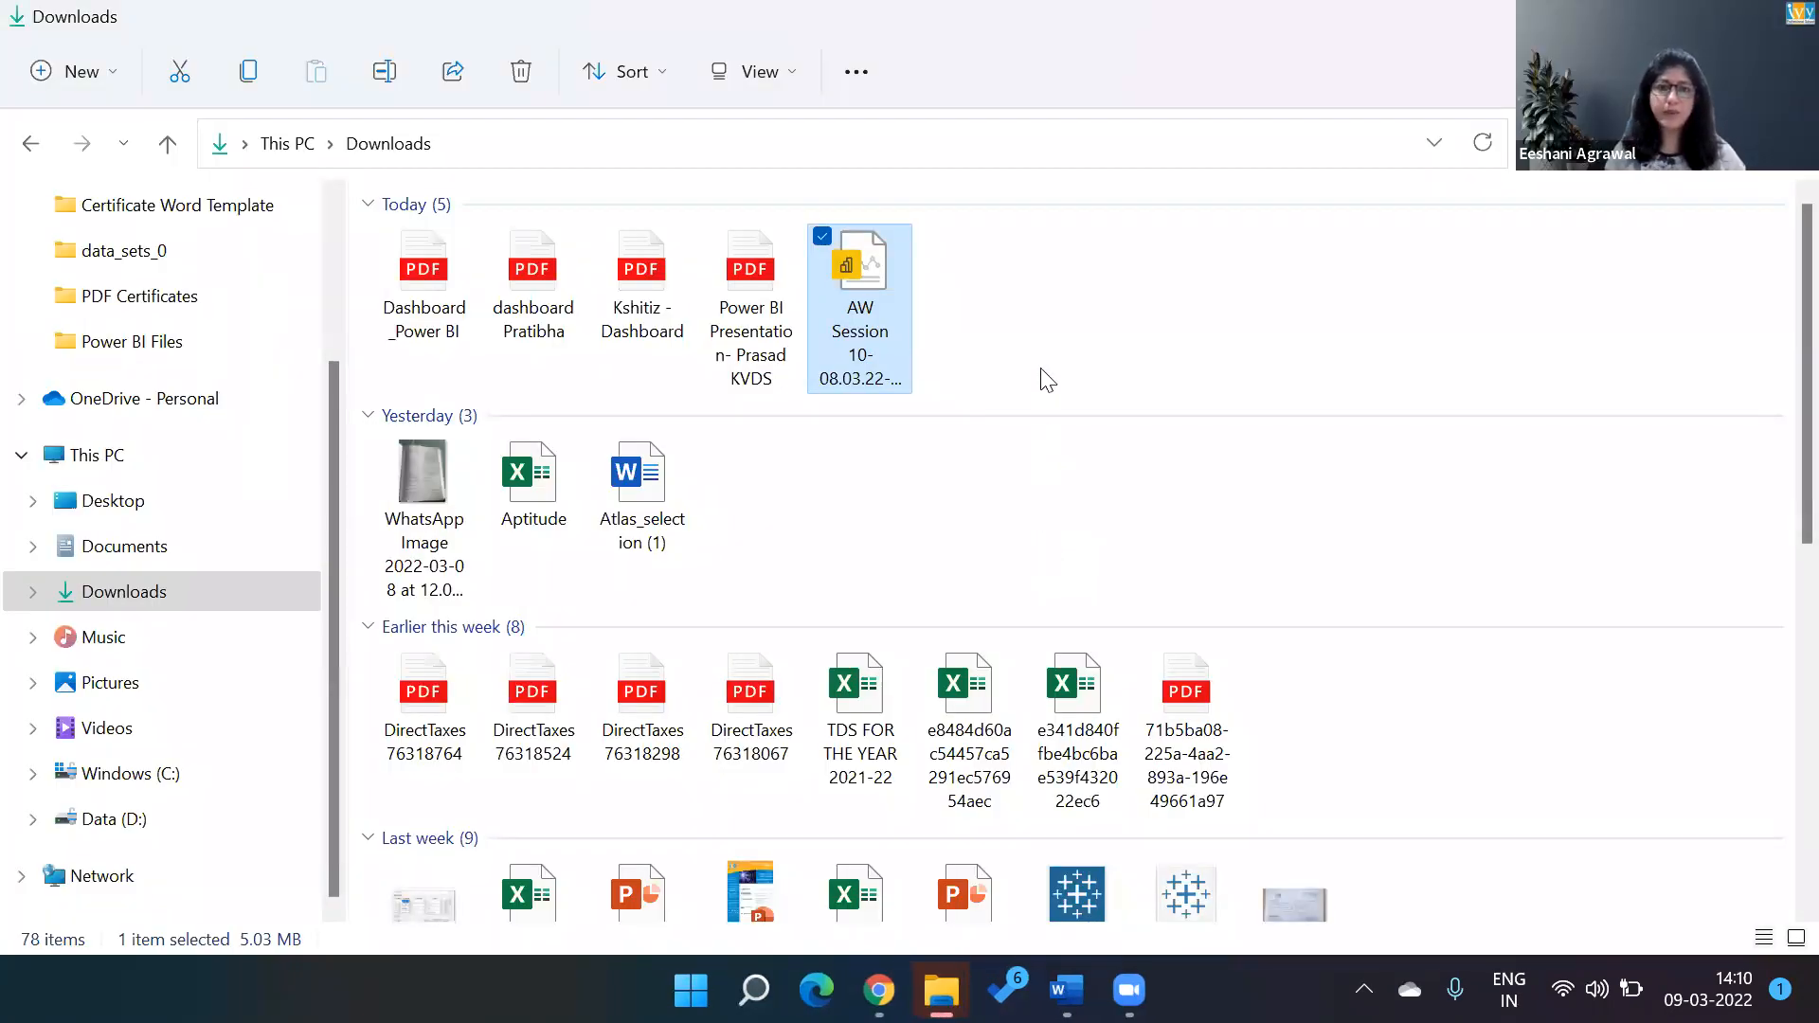
{"action": "left_click_drag", "start_coordinate": [1041, 369], "coordinate": [296, 203]}
{"action": "key", "text": "Delete"}
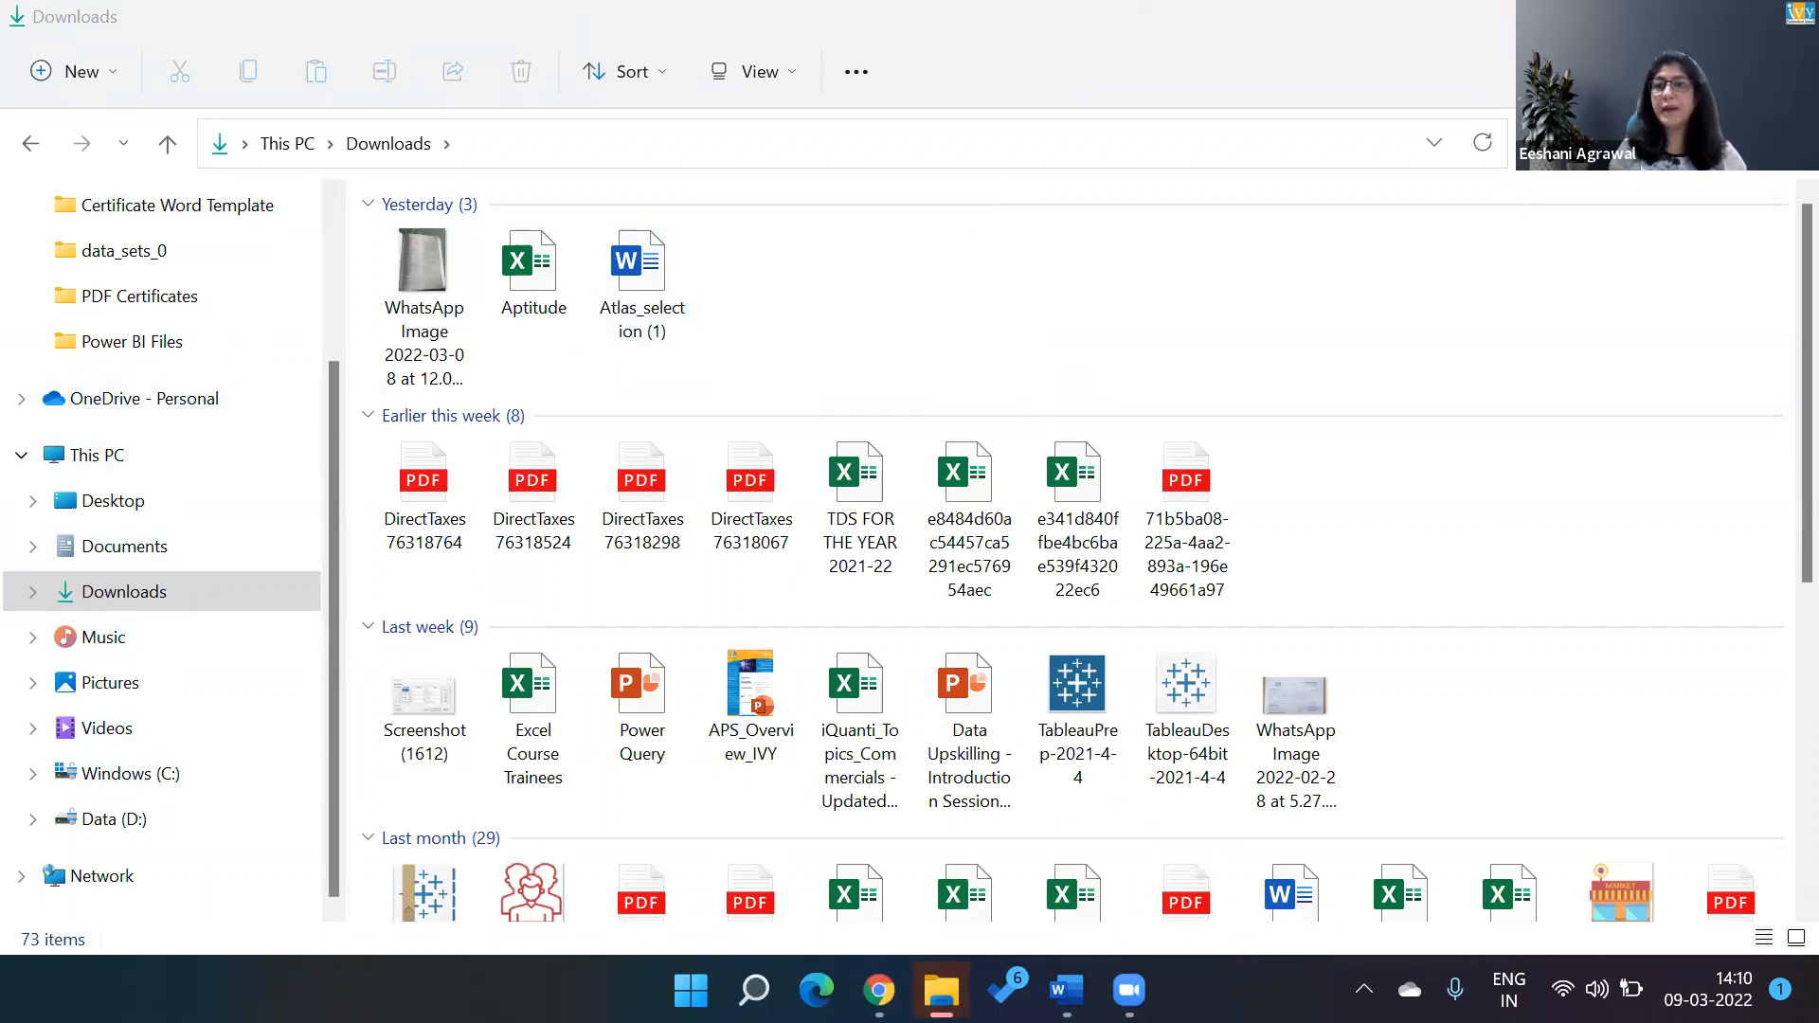
Switch to Chrome, dismiss the Gmail window and close the Genpact website tab in the other window.
{"action": "key", "text": "alt+Tab"}
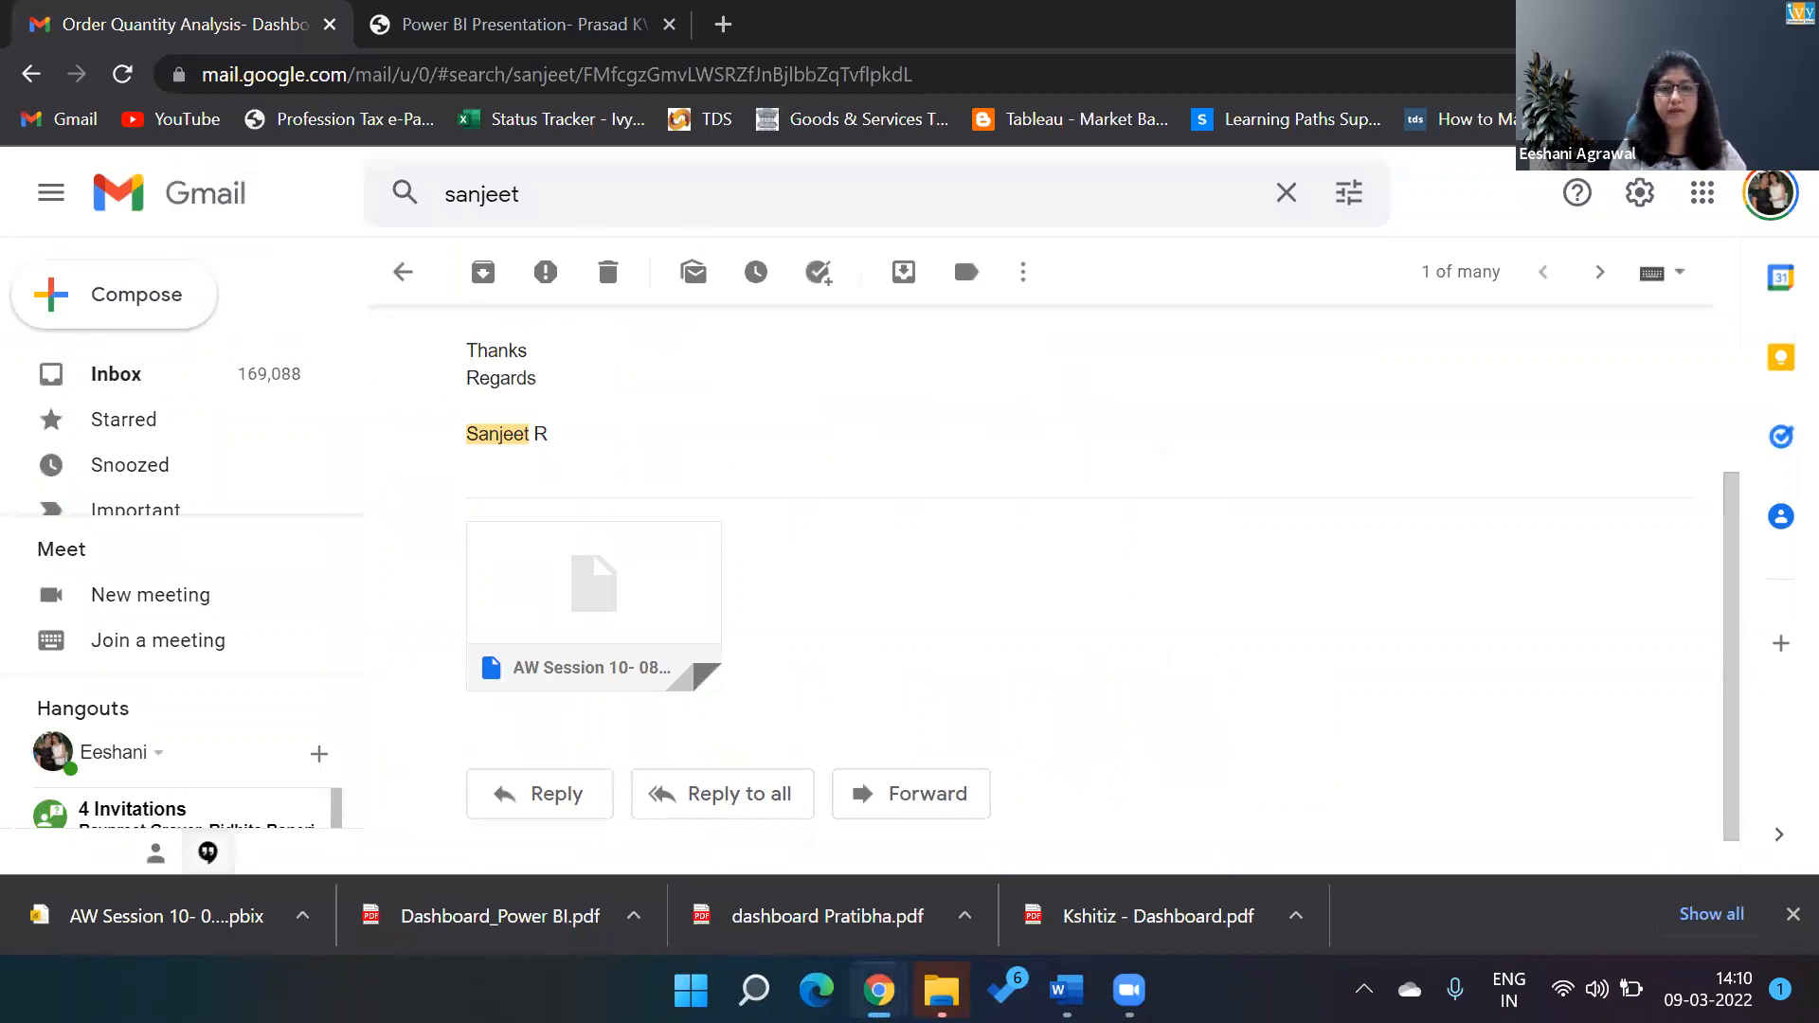
{"action": "left_click", "coordinate": [1656, 21]}
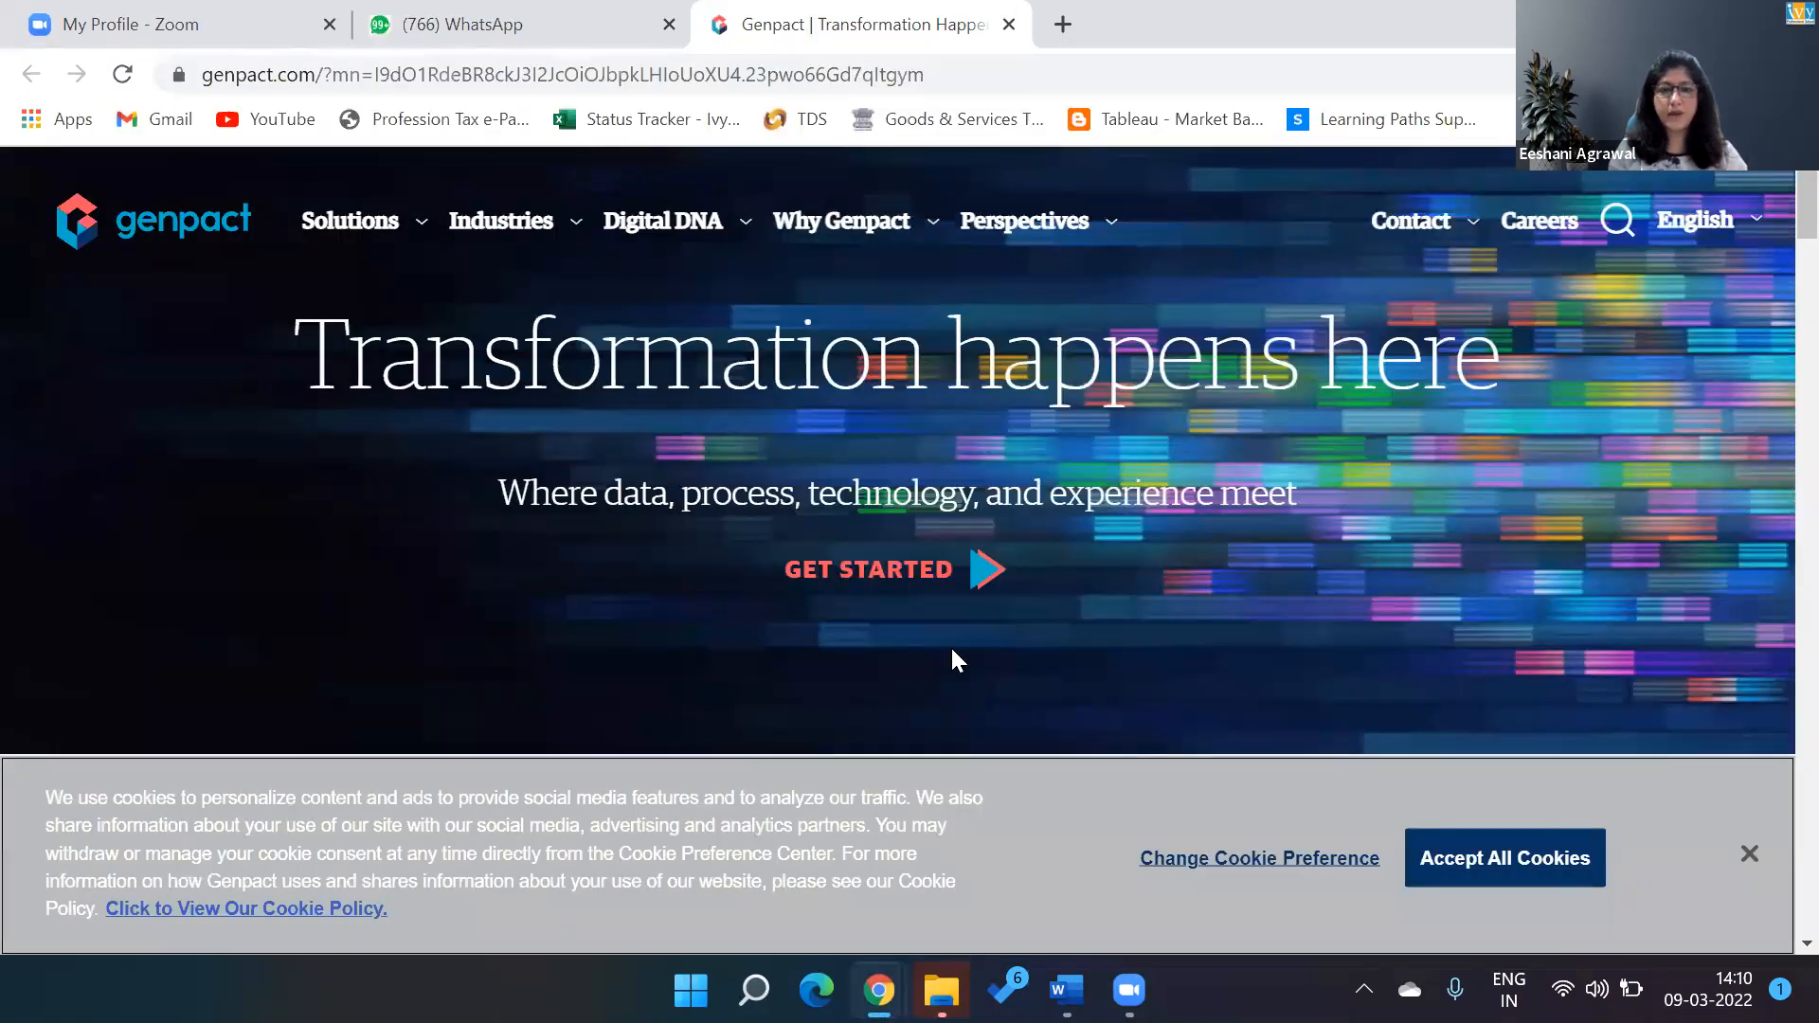
{"action": "left_click", "coordinate": [1009, 24]}
Switch to File Explorer and open the Power BI folder within Data Analytics Certification KPO in the IVY folder on drive D.
{"action": "left_click", "coordinate": [940, 990]}
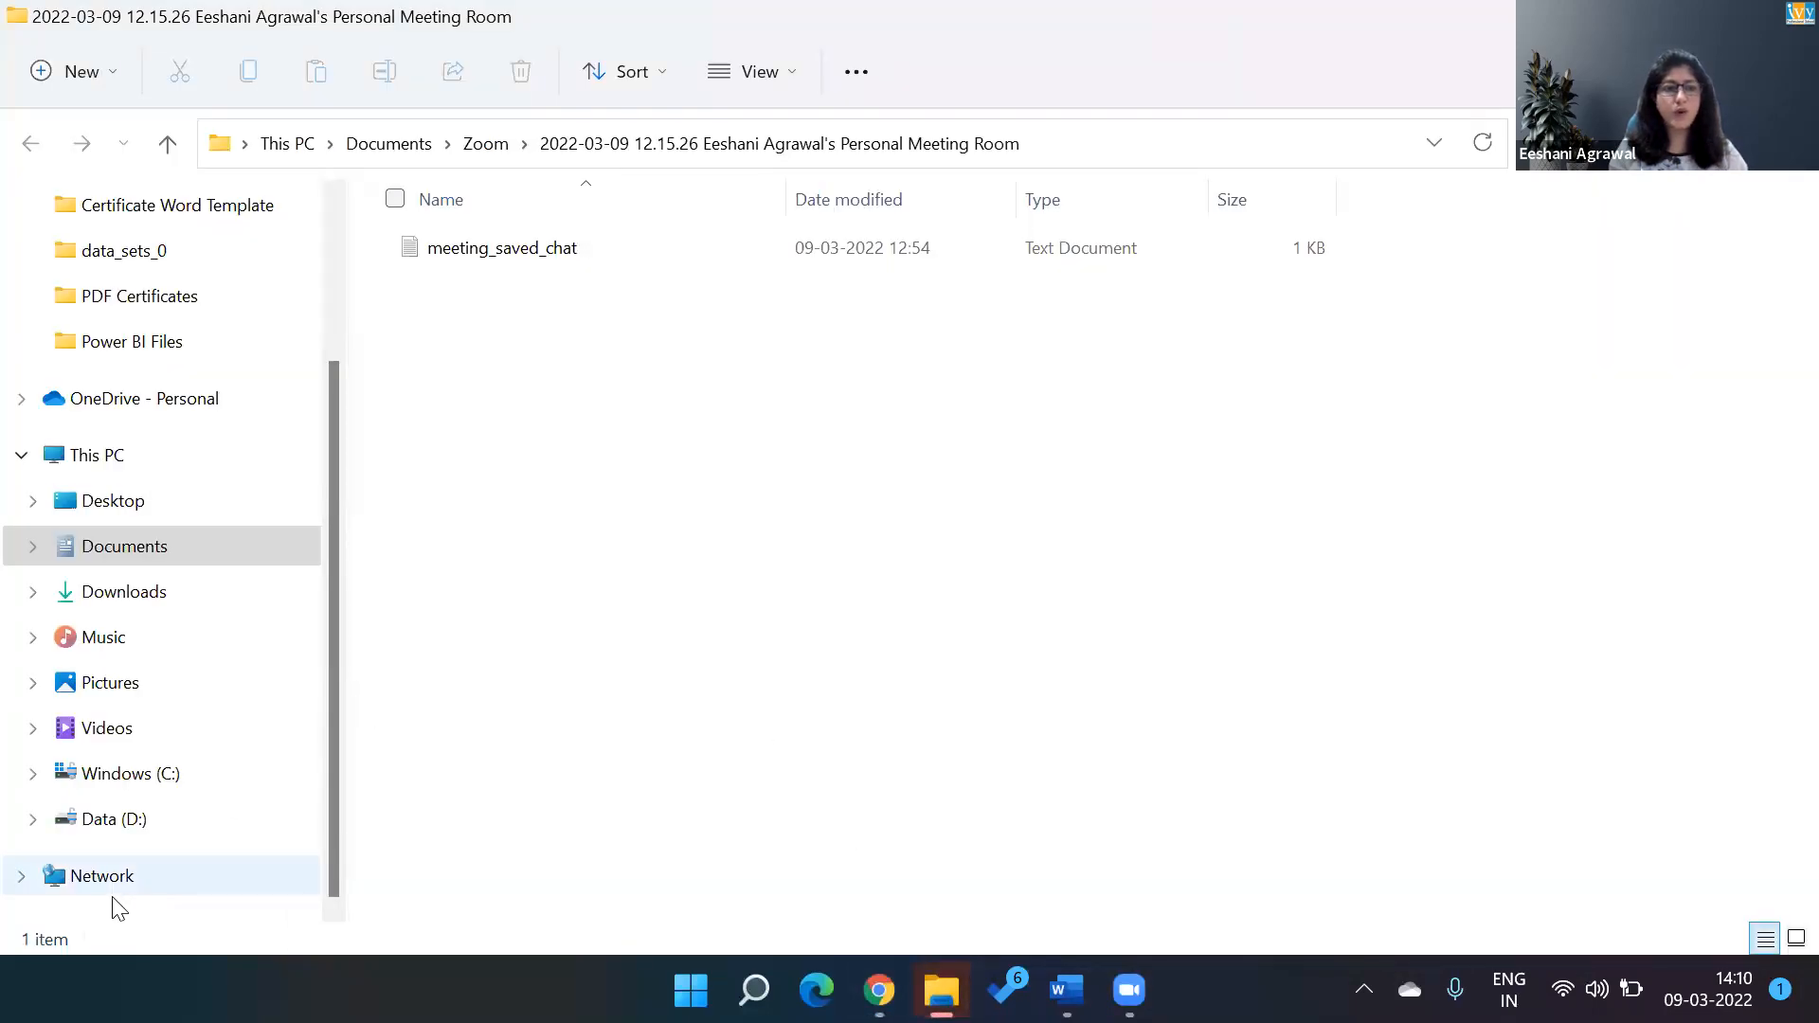
{"action": "left_click", "coordinate": [103, 819]}
{"action": "double_click", "coordinate": [456, 337]}
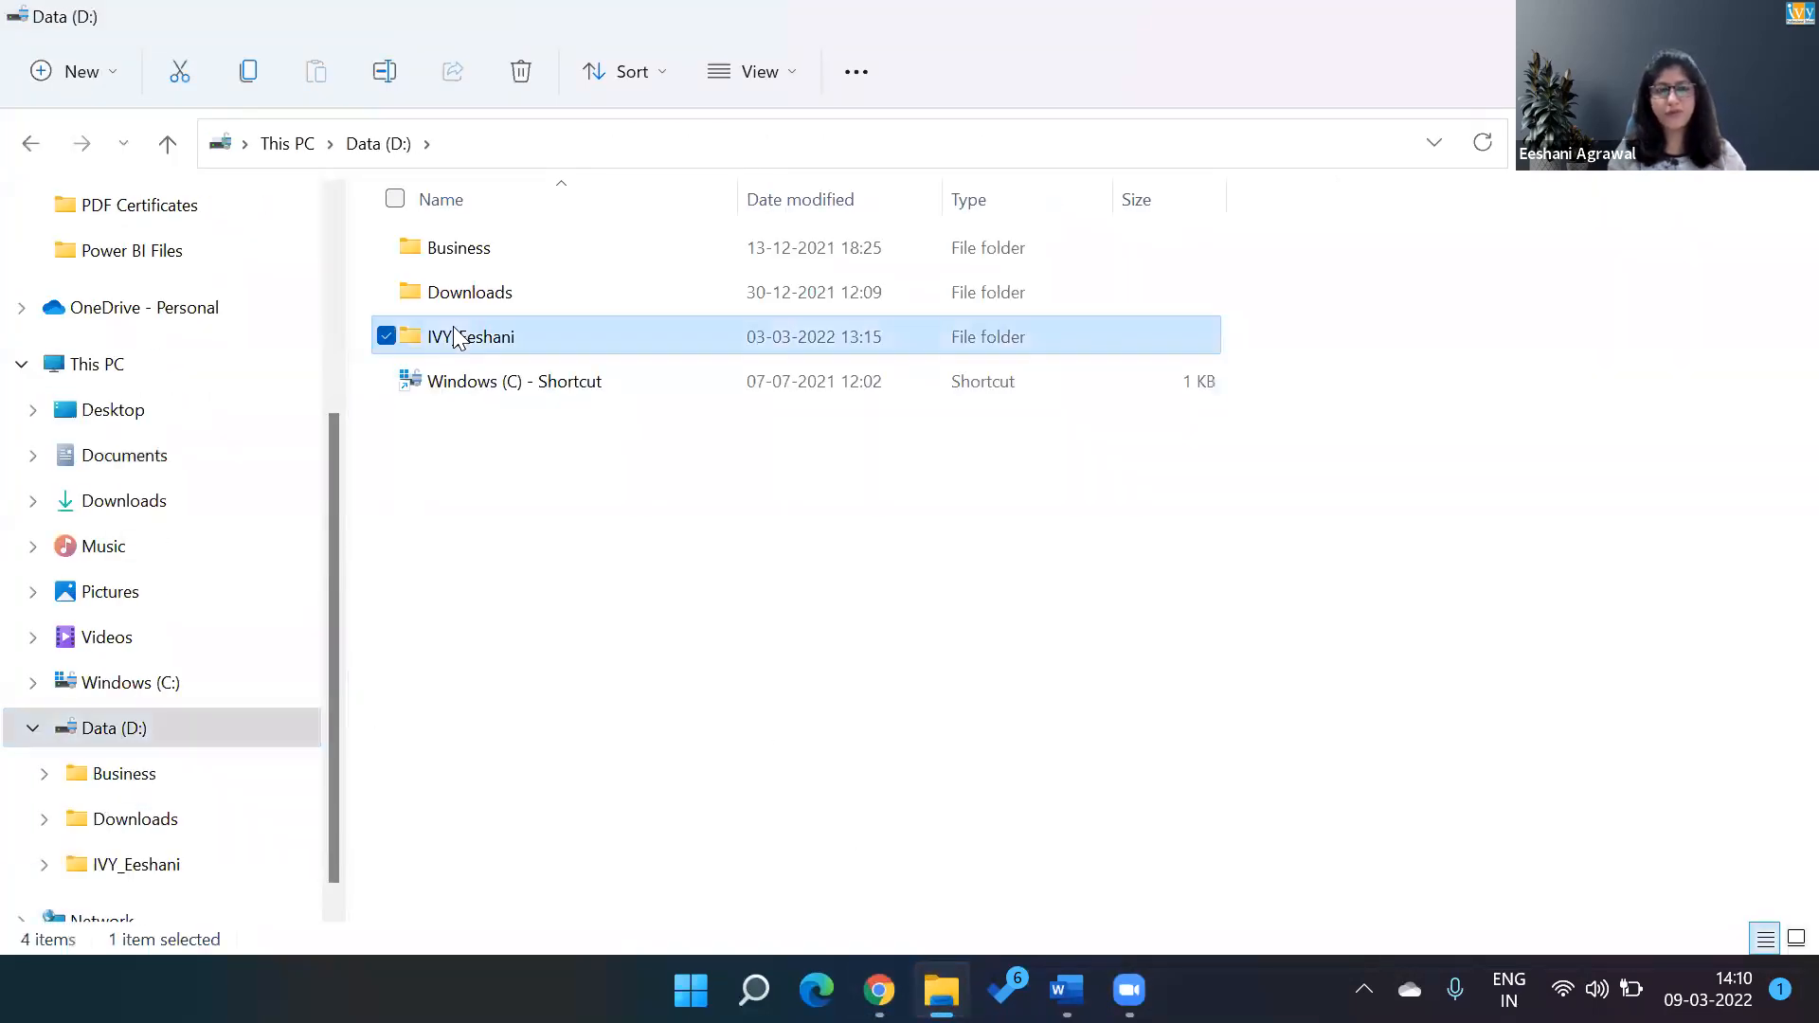
{"action": "left_click", "coordinate": [471, 470]}
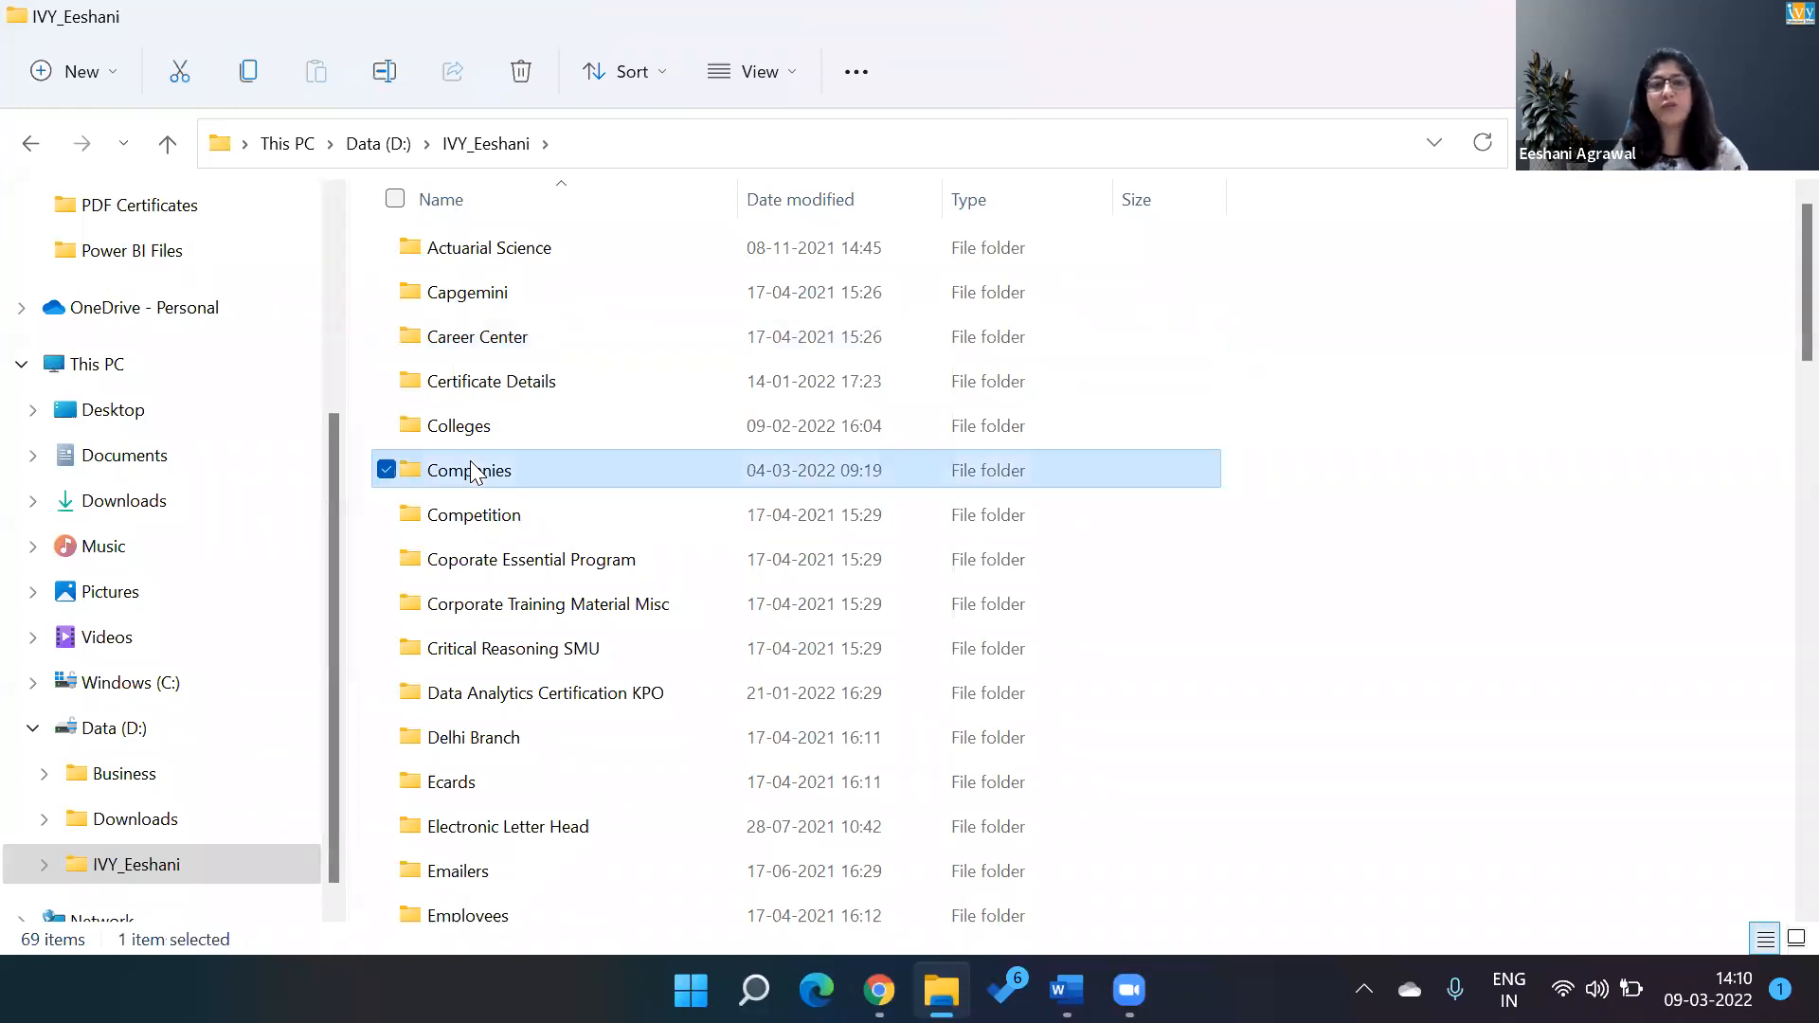
{"action": "key", "text": "d"}
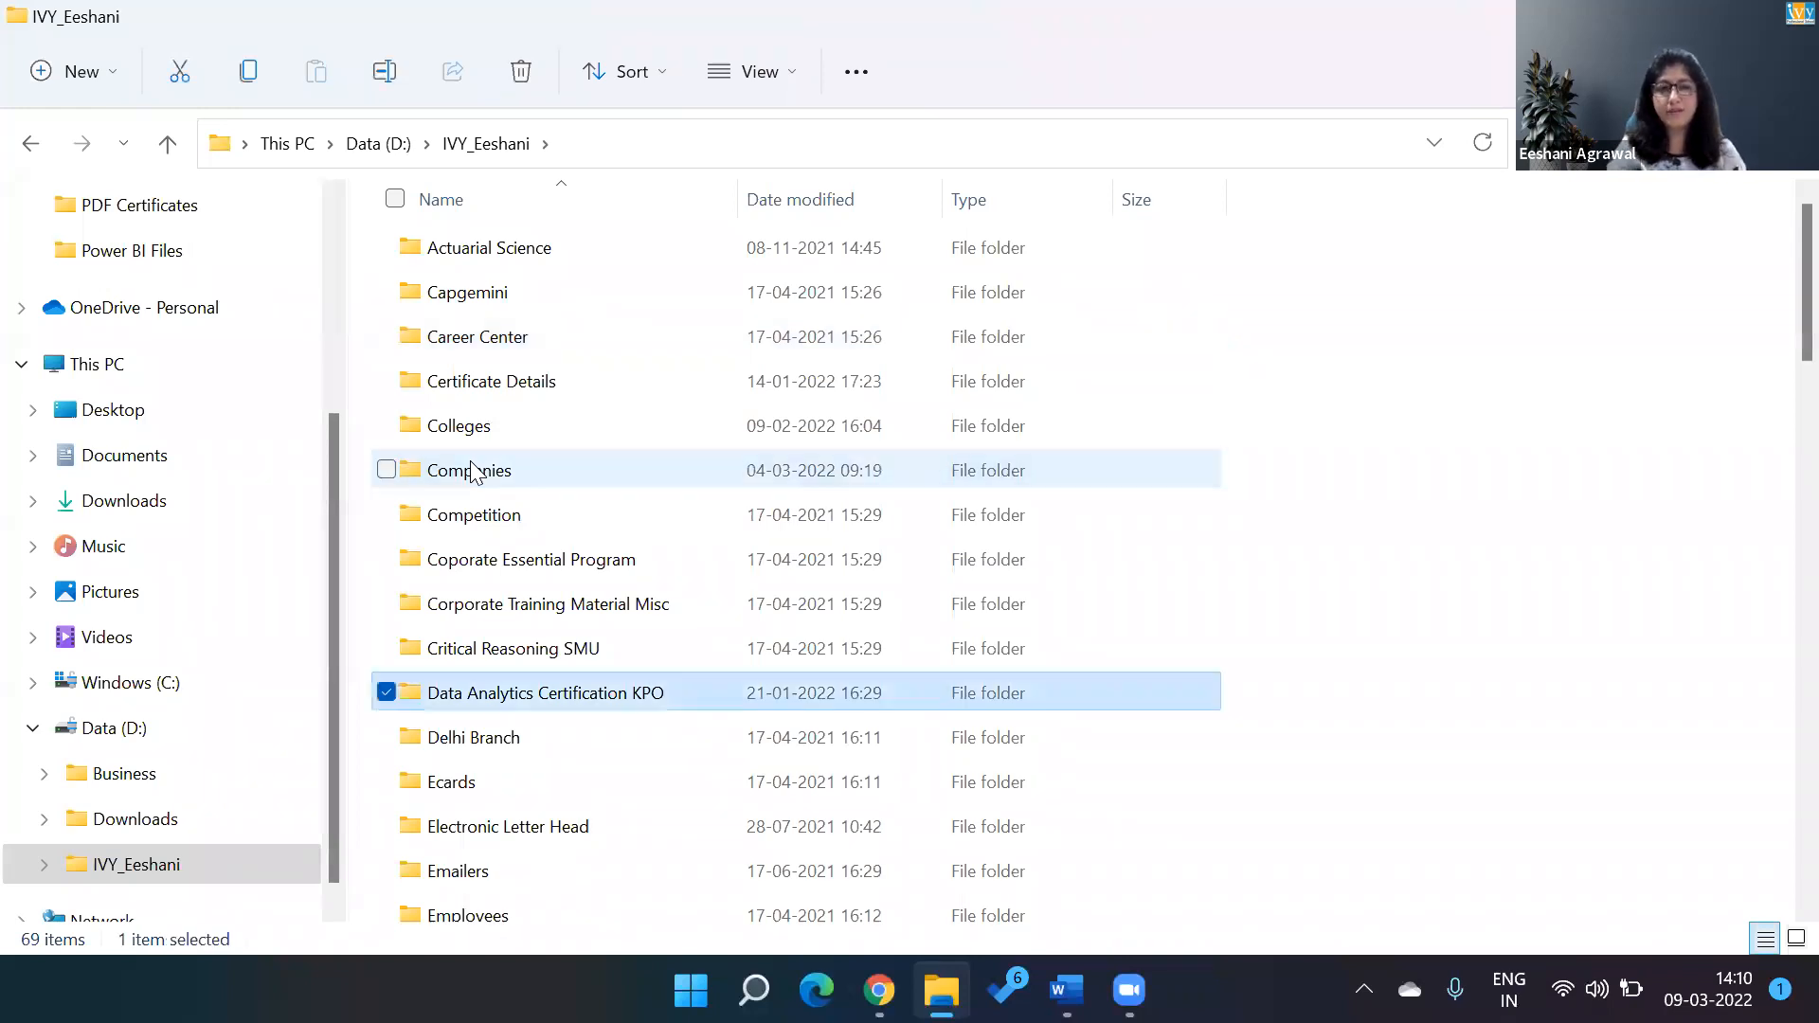
{"action": "key", "text": "Return"}
{"action": "type", "text": "po"}
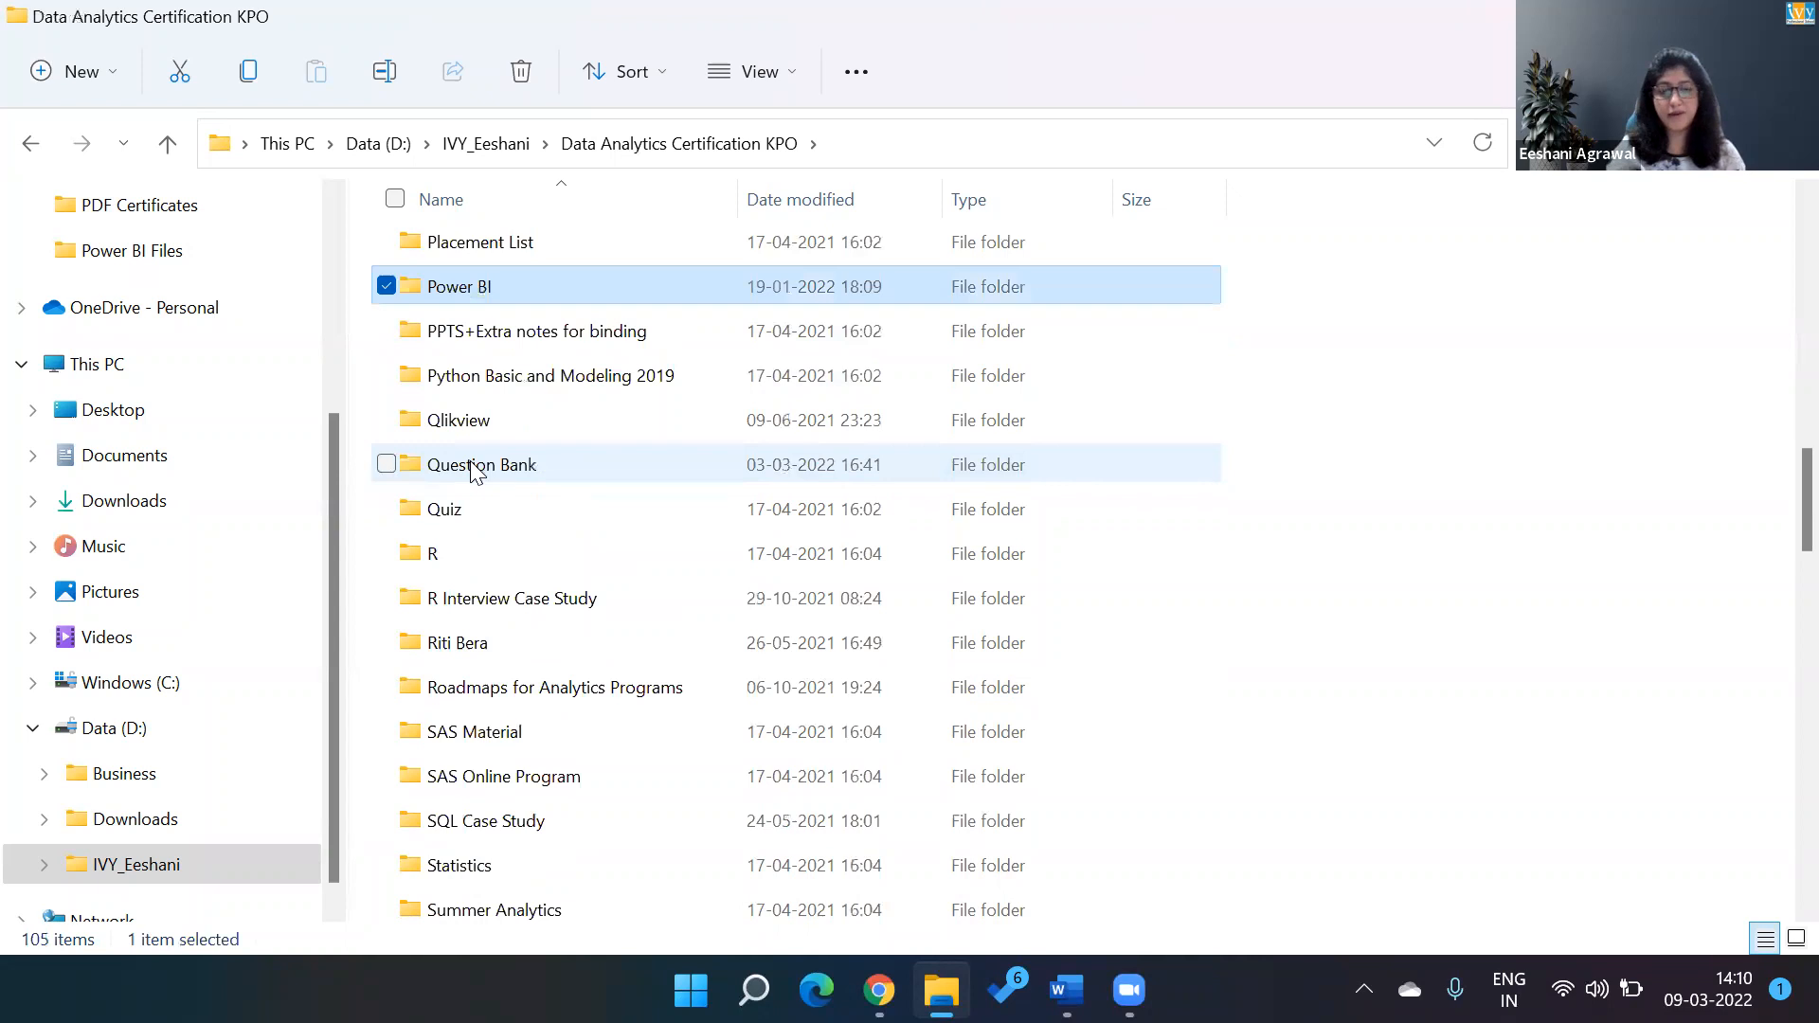
{"action": "key", "text": "Return"}
Open the Ivy_Power BI -DAX presentation from the Notes folder.
{"action": "type", "text": "no"}
{"action": "key", "text": "Return"}
{"action": "key", "text": "Down"}
{"action": "key", "text": "Down"}
{"action": "key", "text": "Down"}
{"action": "key", "text": "Down"}
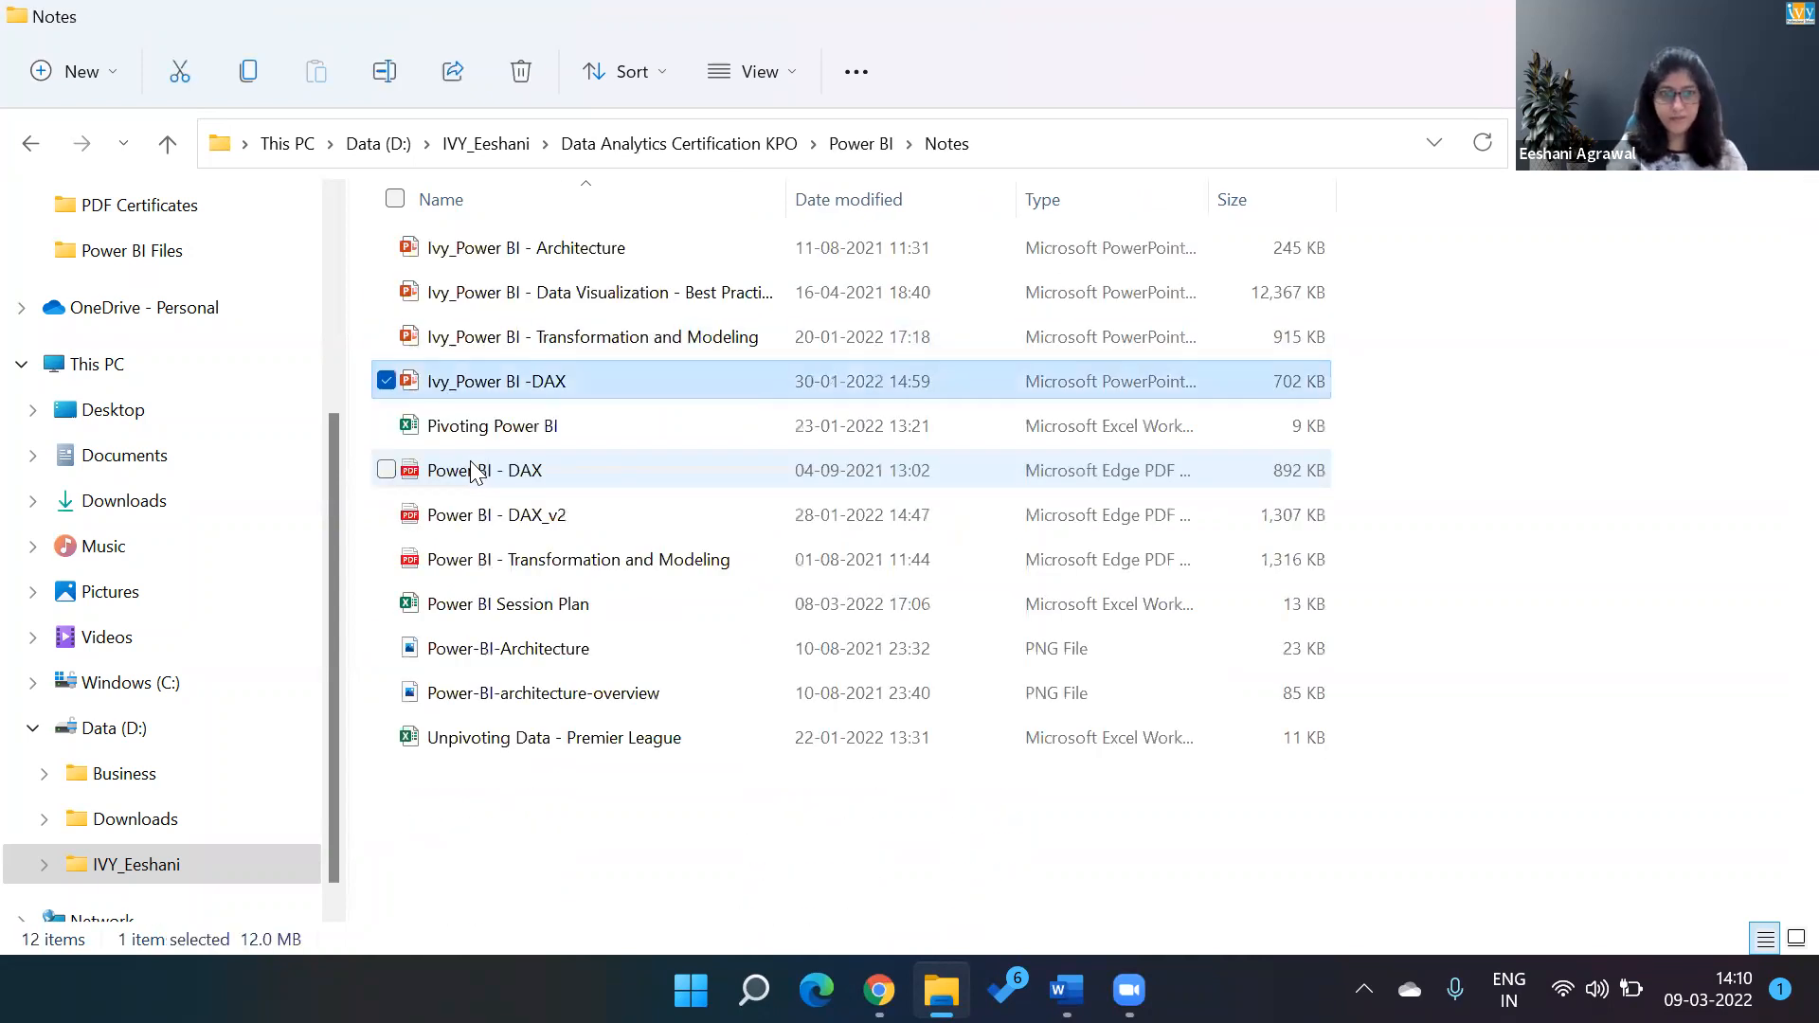
{"action": "key", "text": "Return"}
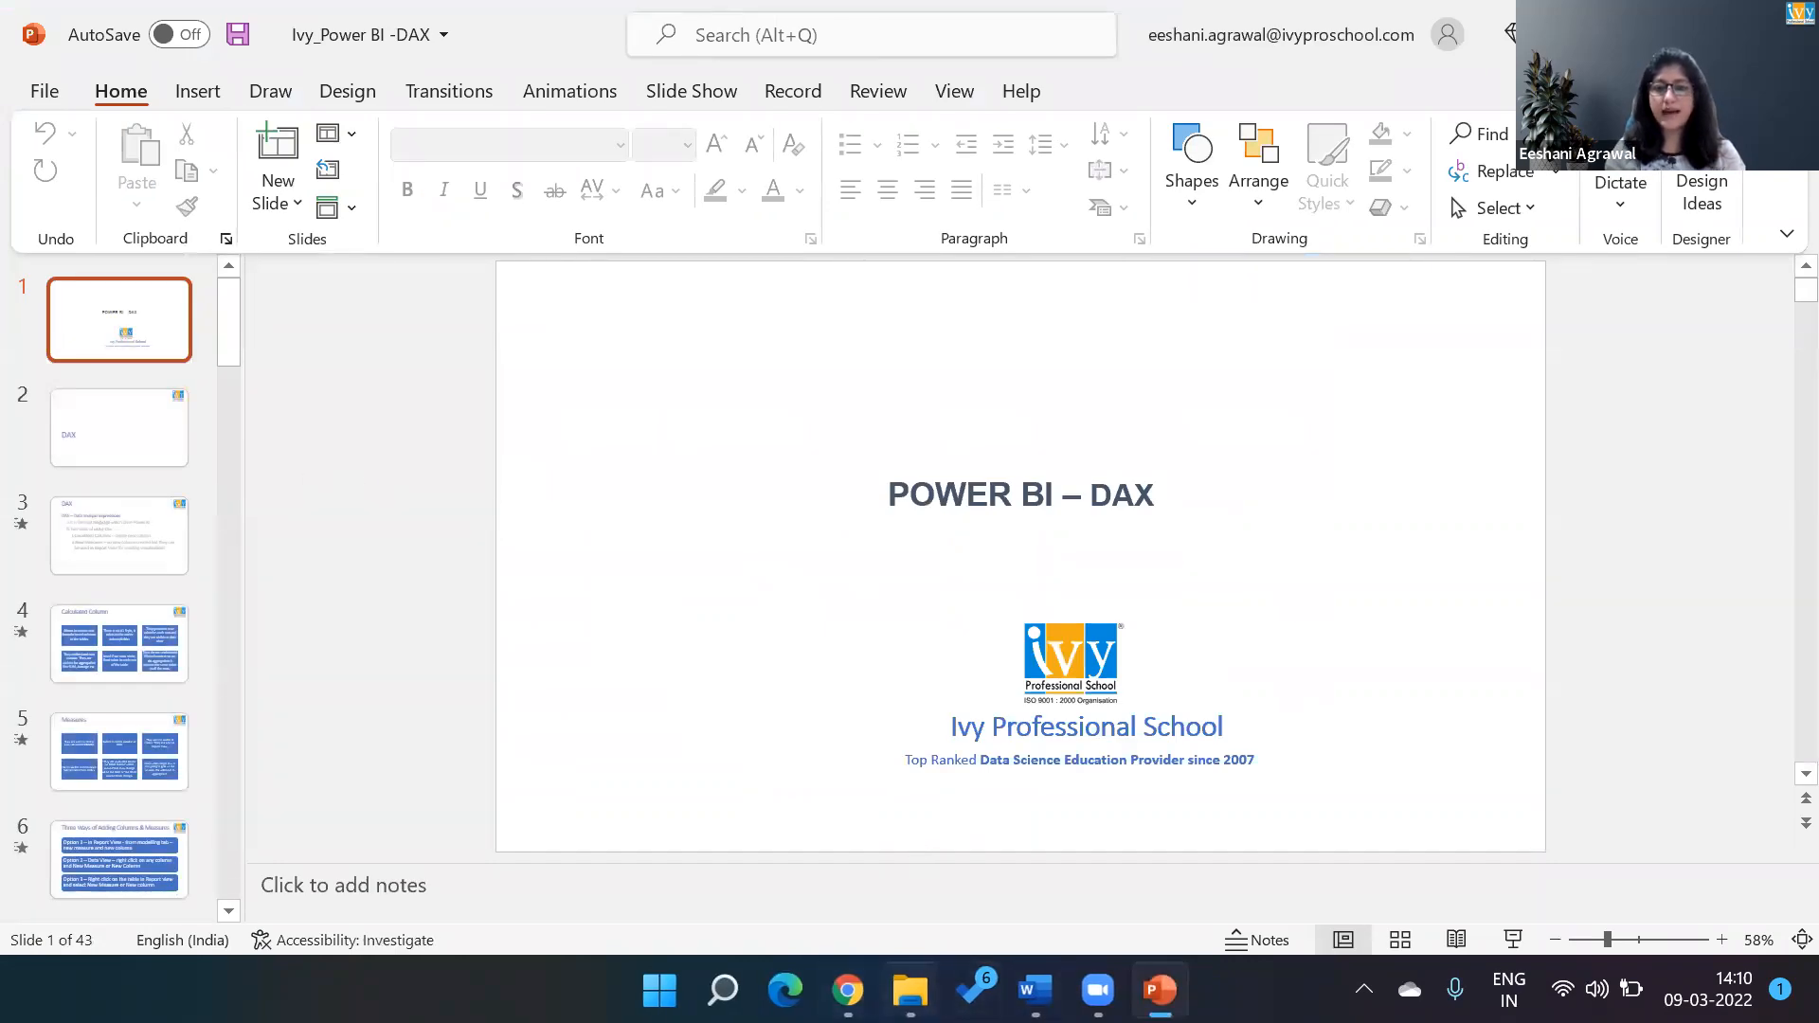
Return to File Explorer and open the Genpact folder within Companies in the main IVY folder.
{"action": "left_click", "coordinate": [910, 990]}
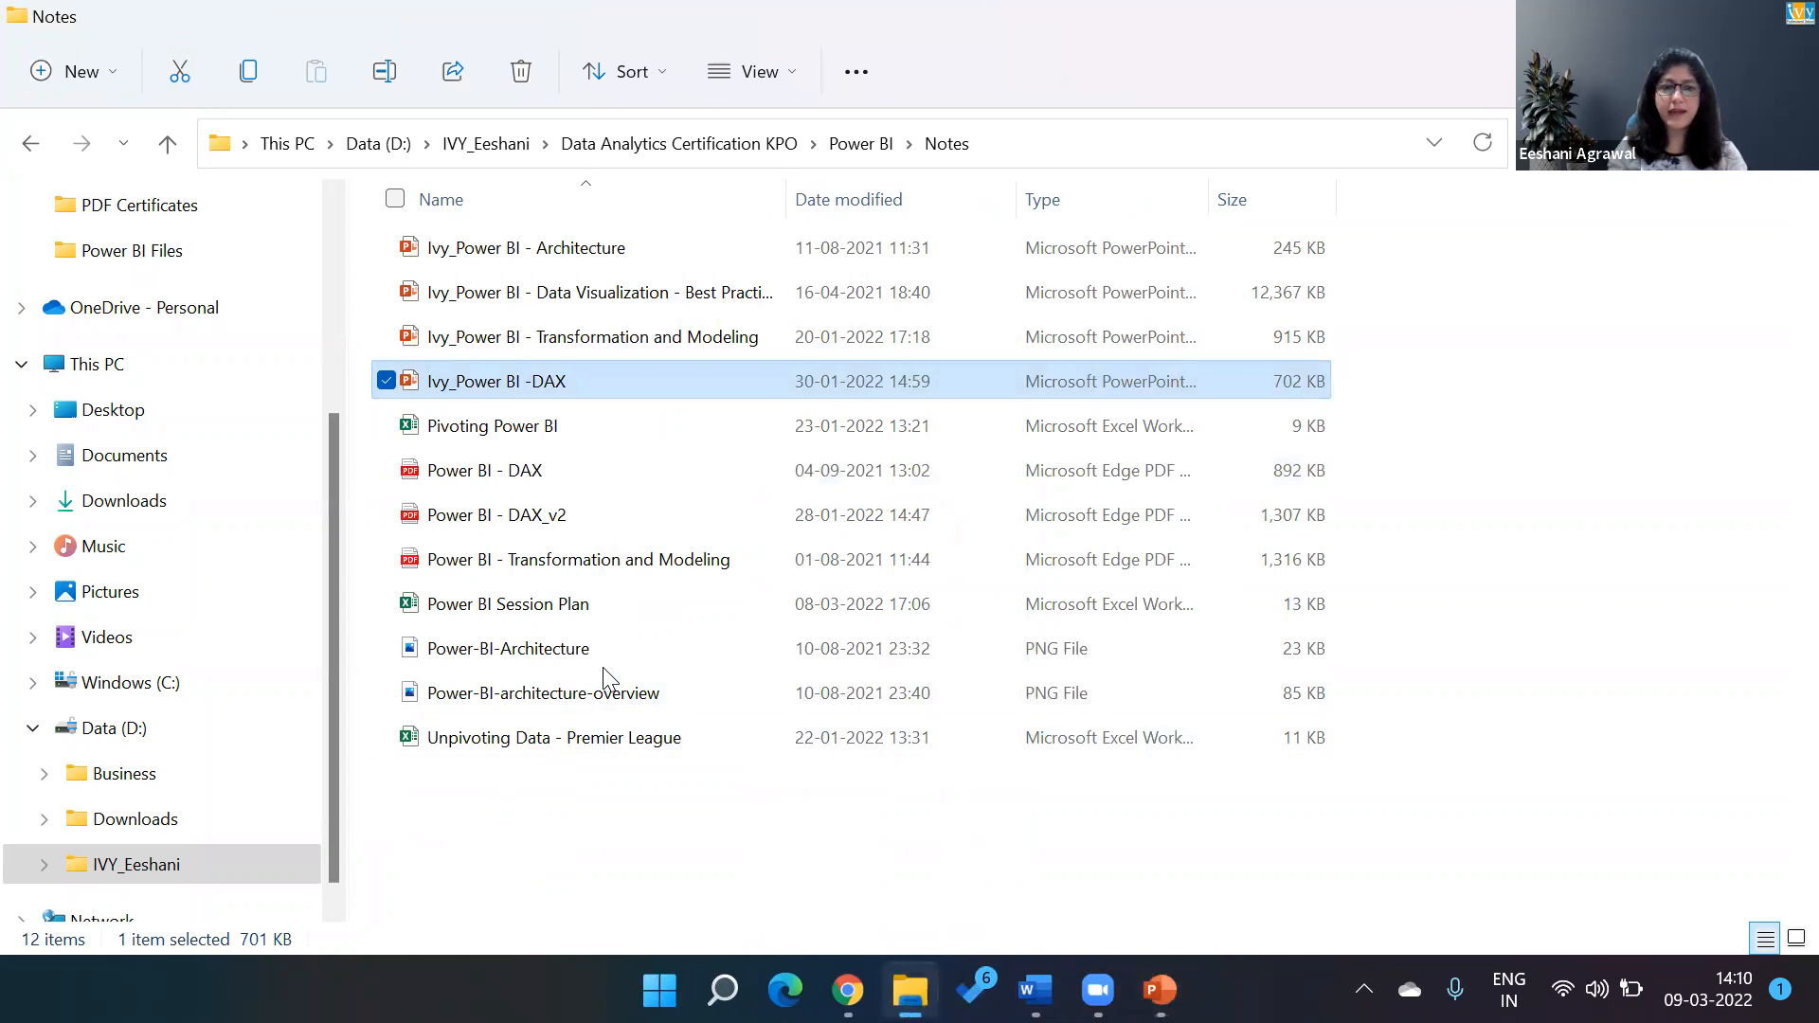
{"action": "key", "text": "alt+Up"}
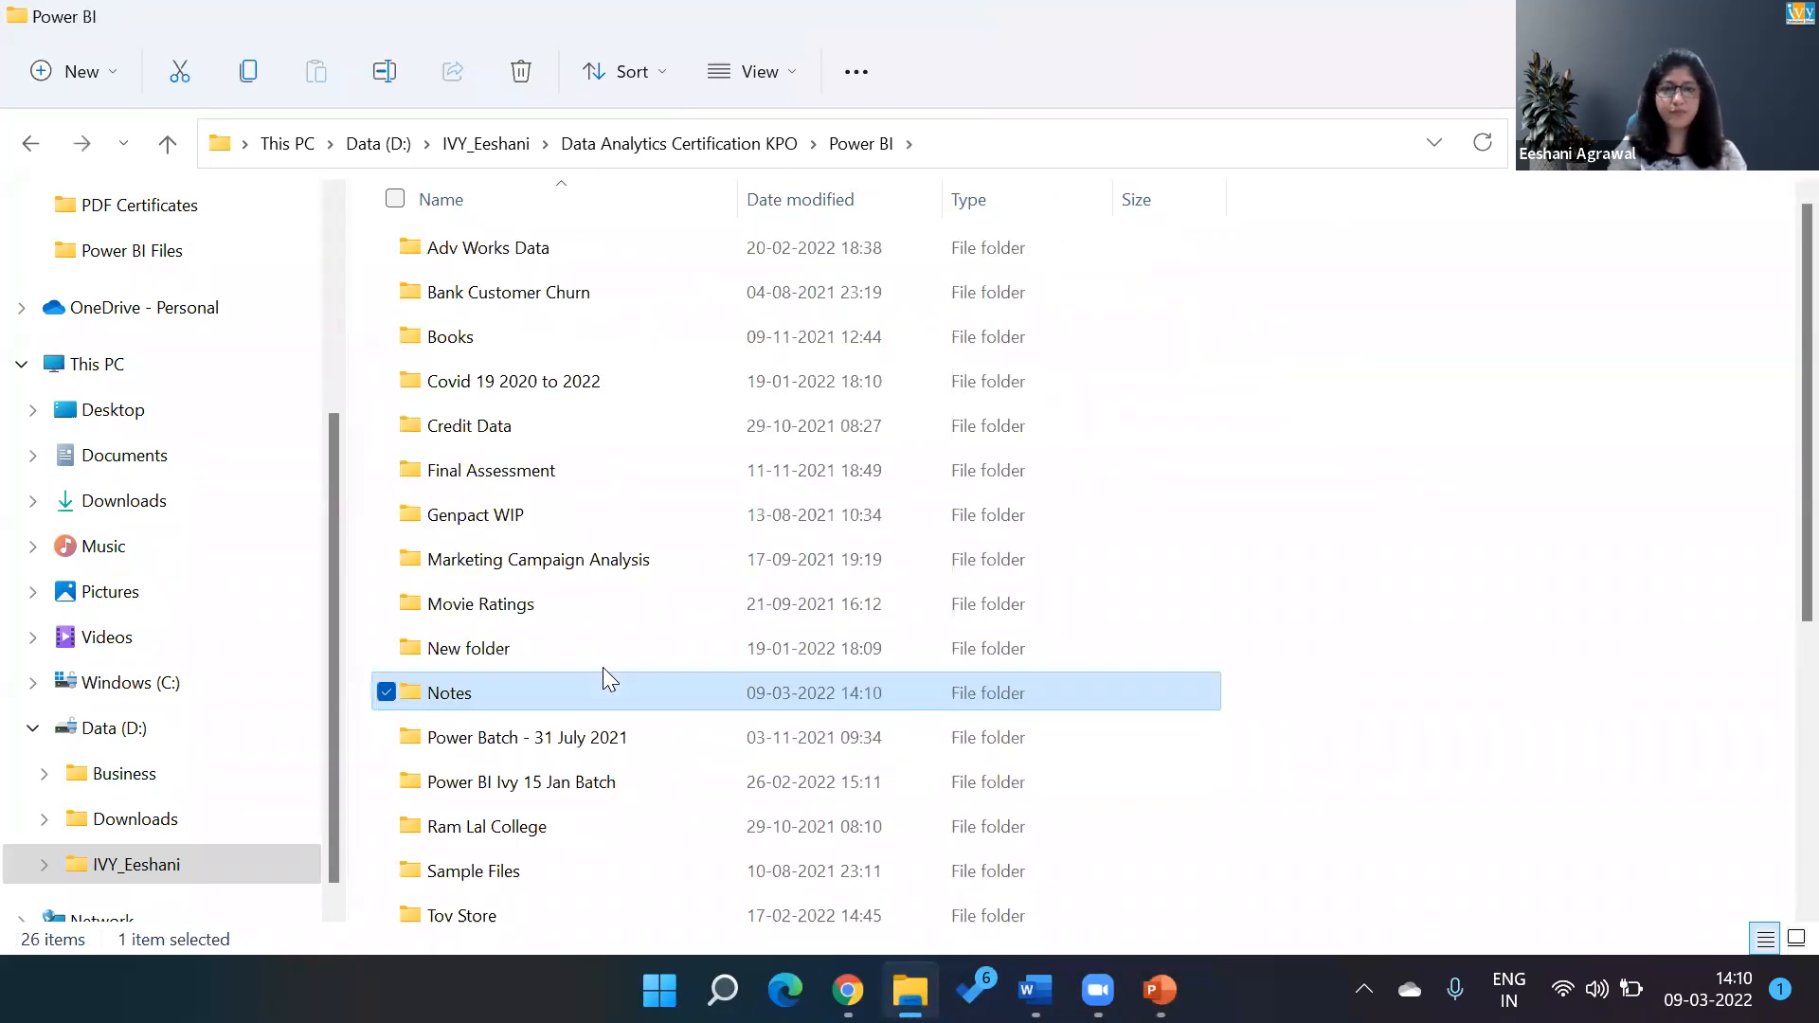
{"action": "key", "text": "alt+Up"}
{"action": "key", "text": "alt+Up"}
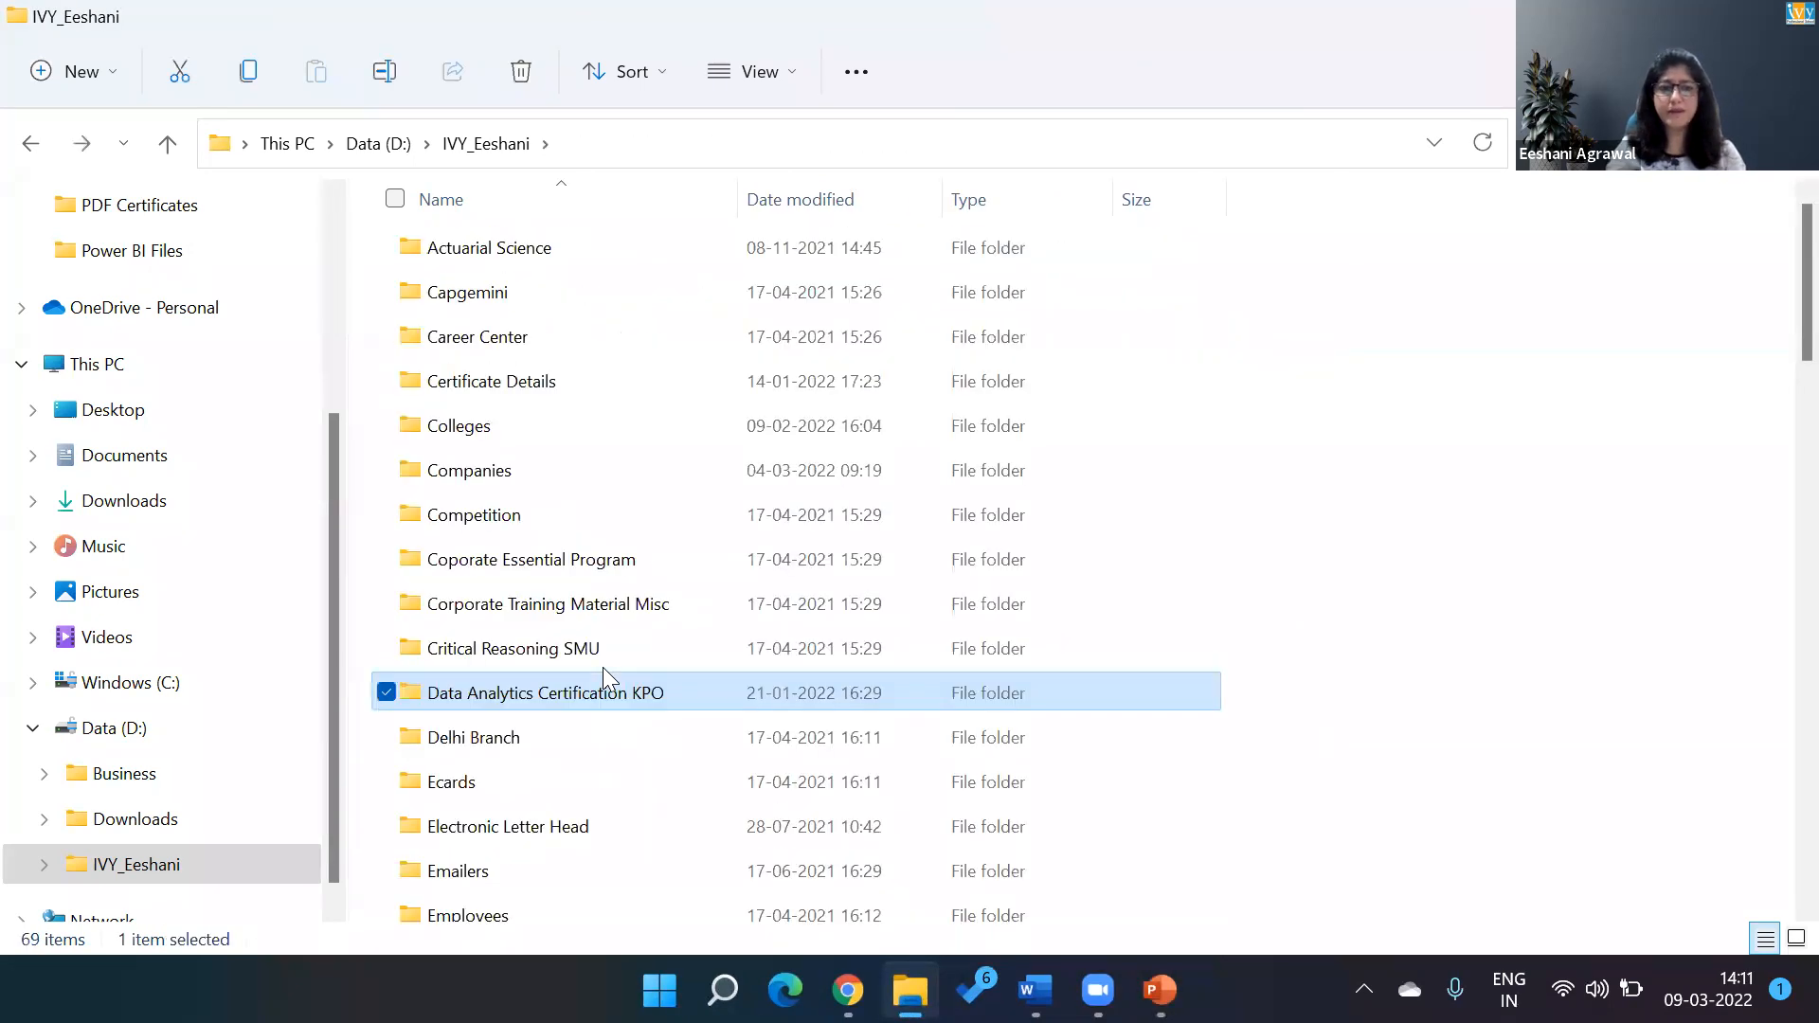
{"action": "key", "text": "Up"}
{"action": "key", "text": "Up"}
{"action": "key", "text": "Up"}
{"action": "key", "text": "Up"}
{"action": "key", "text": "Up"}
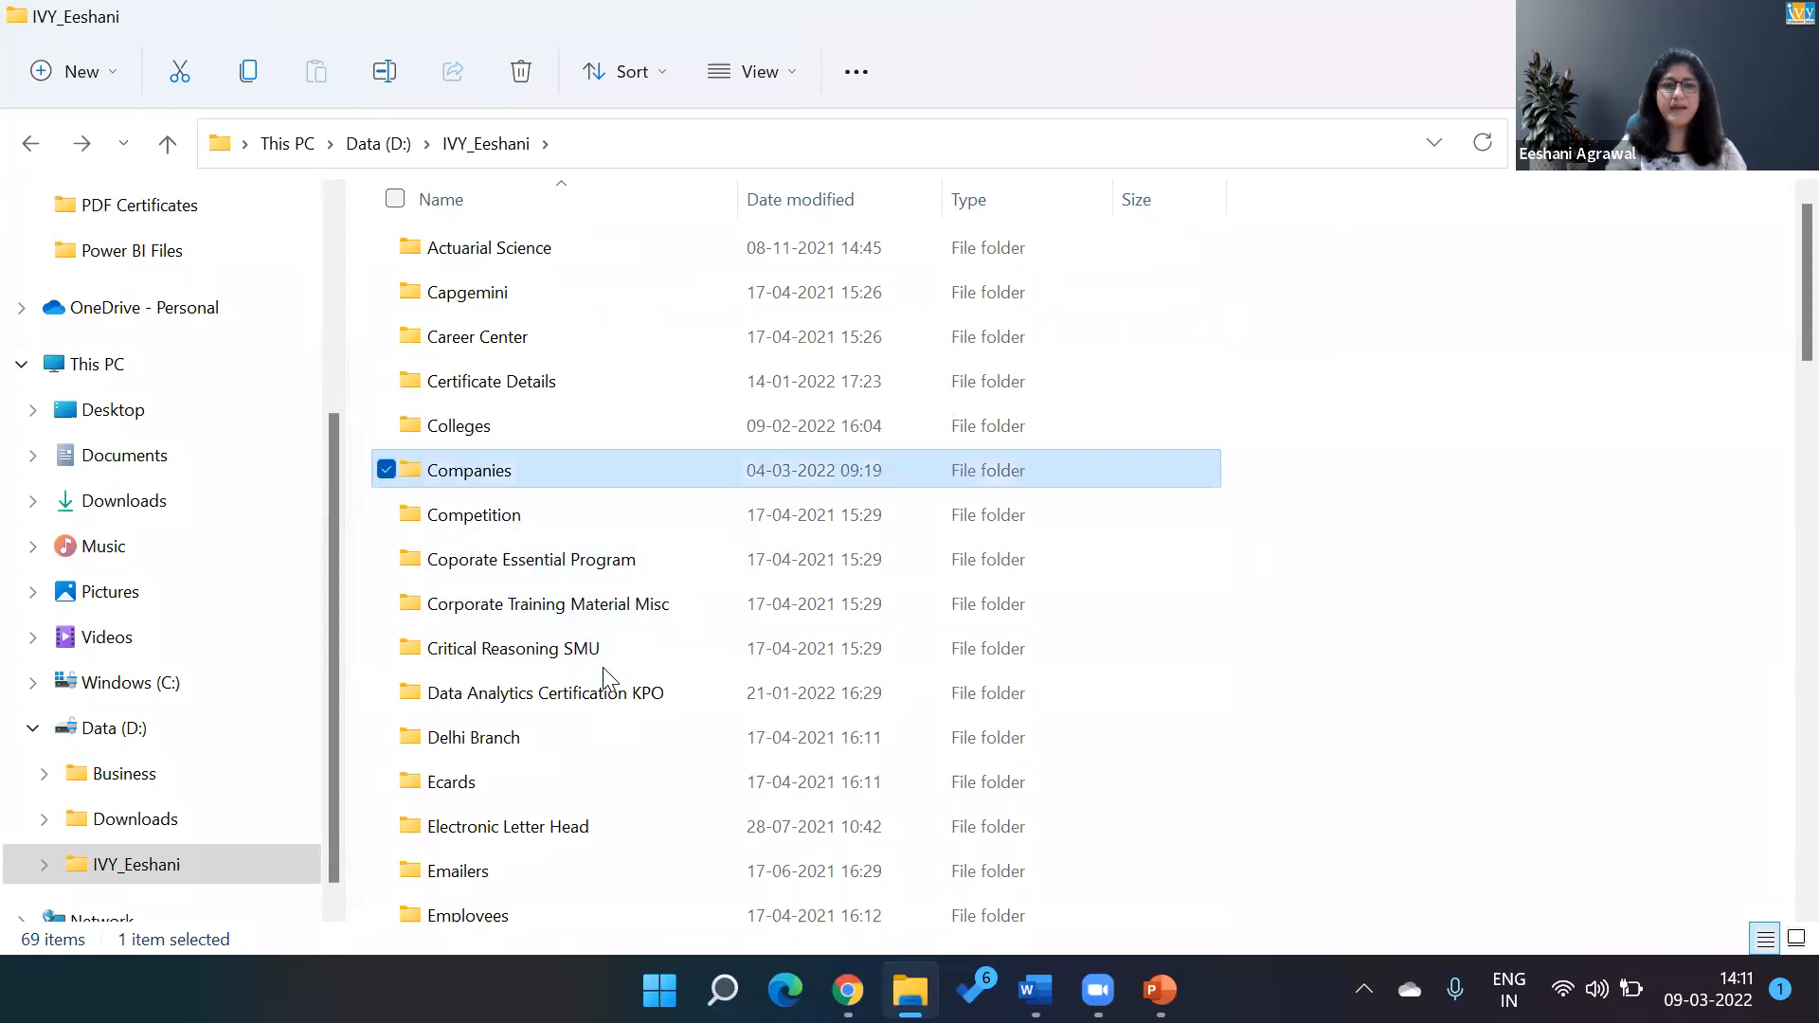
{"action": "key", "text": "Return"}
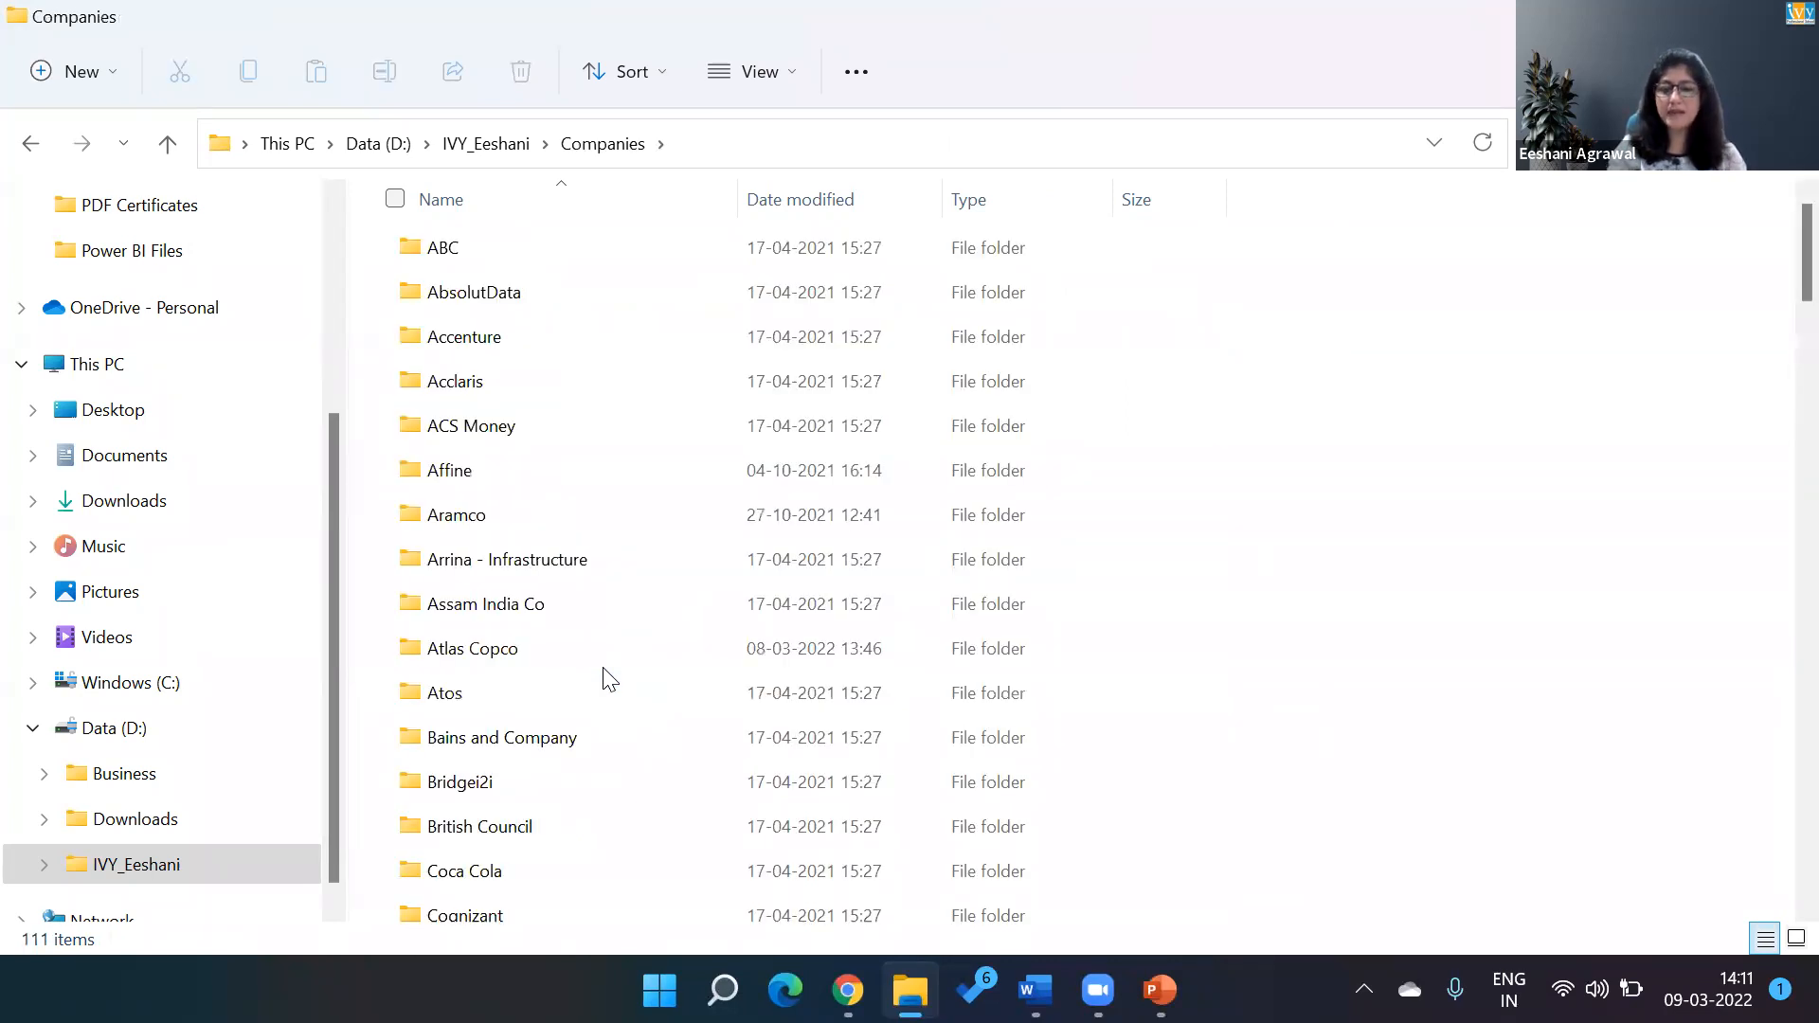
{"action": "type", "text": "genp"}
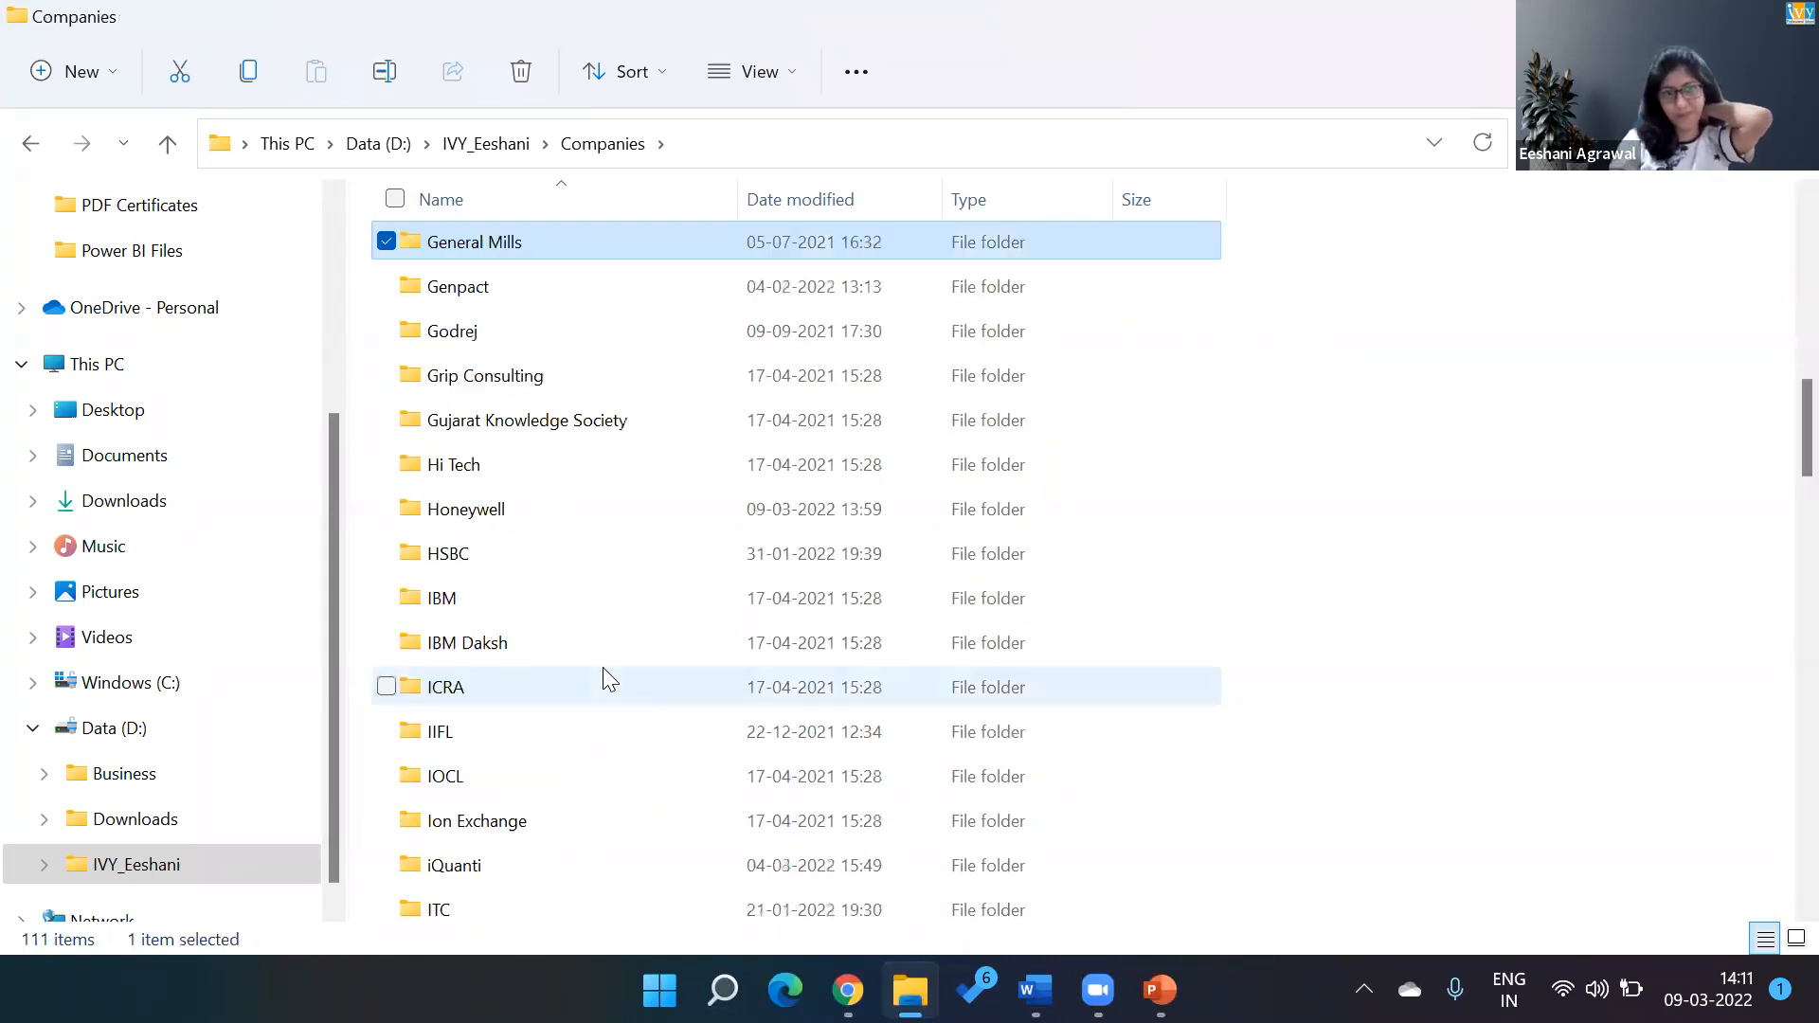
{"action": "key", "text": "Return"}
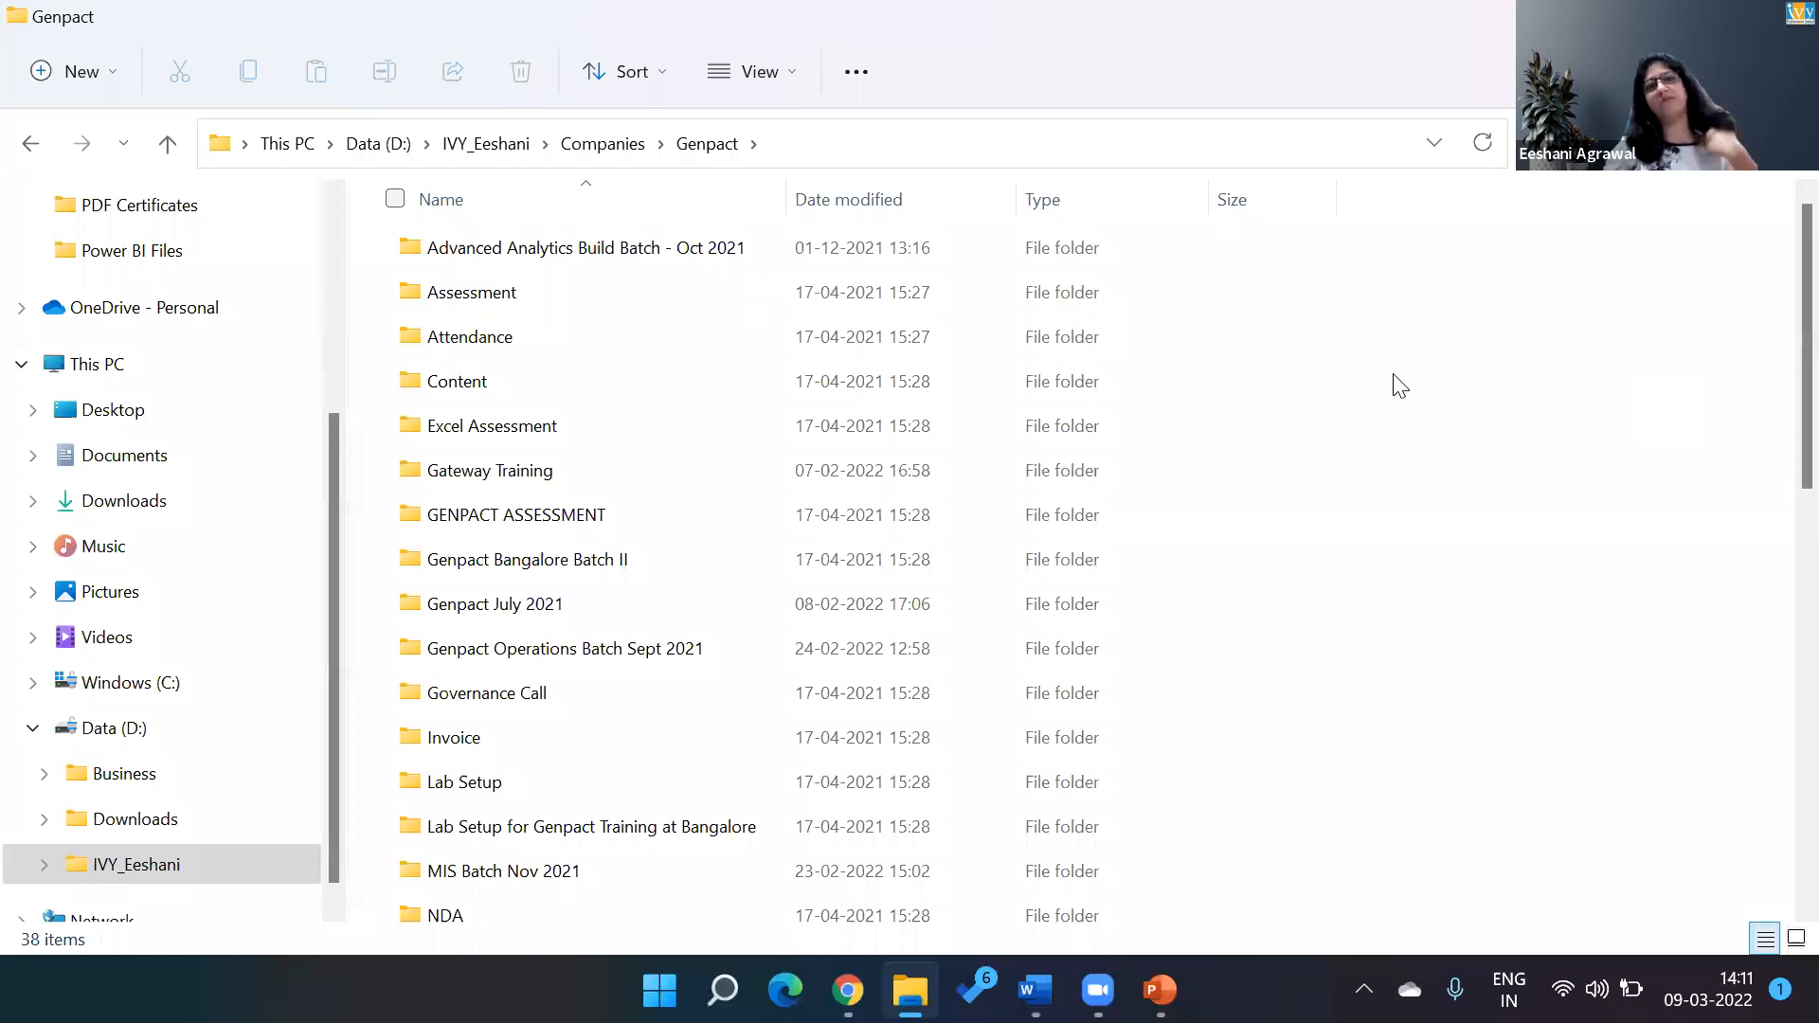
Open the Power BI folder within MIS Batch Nov 2021.
{"action": "type", "text": "ge"}
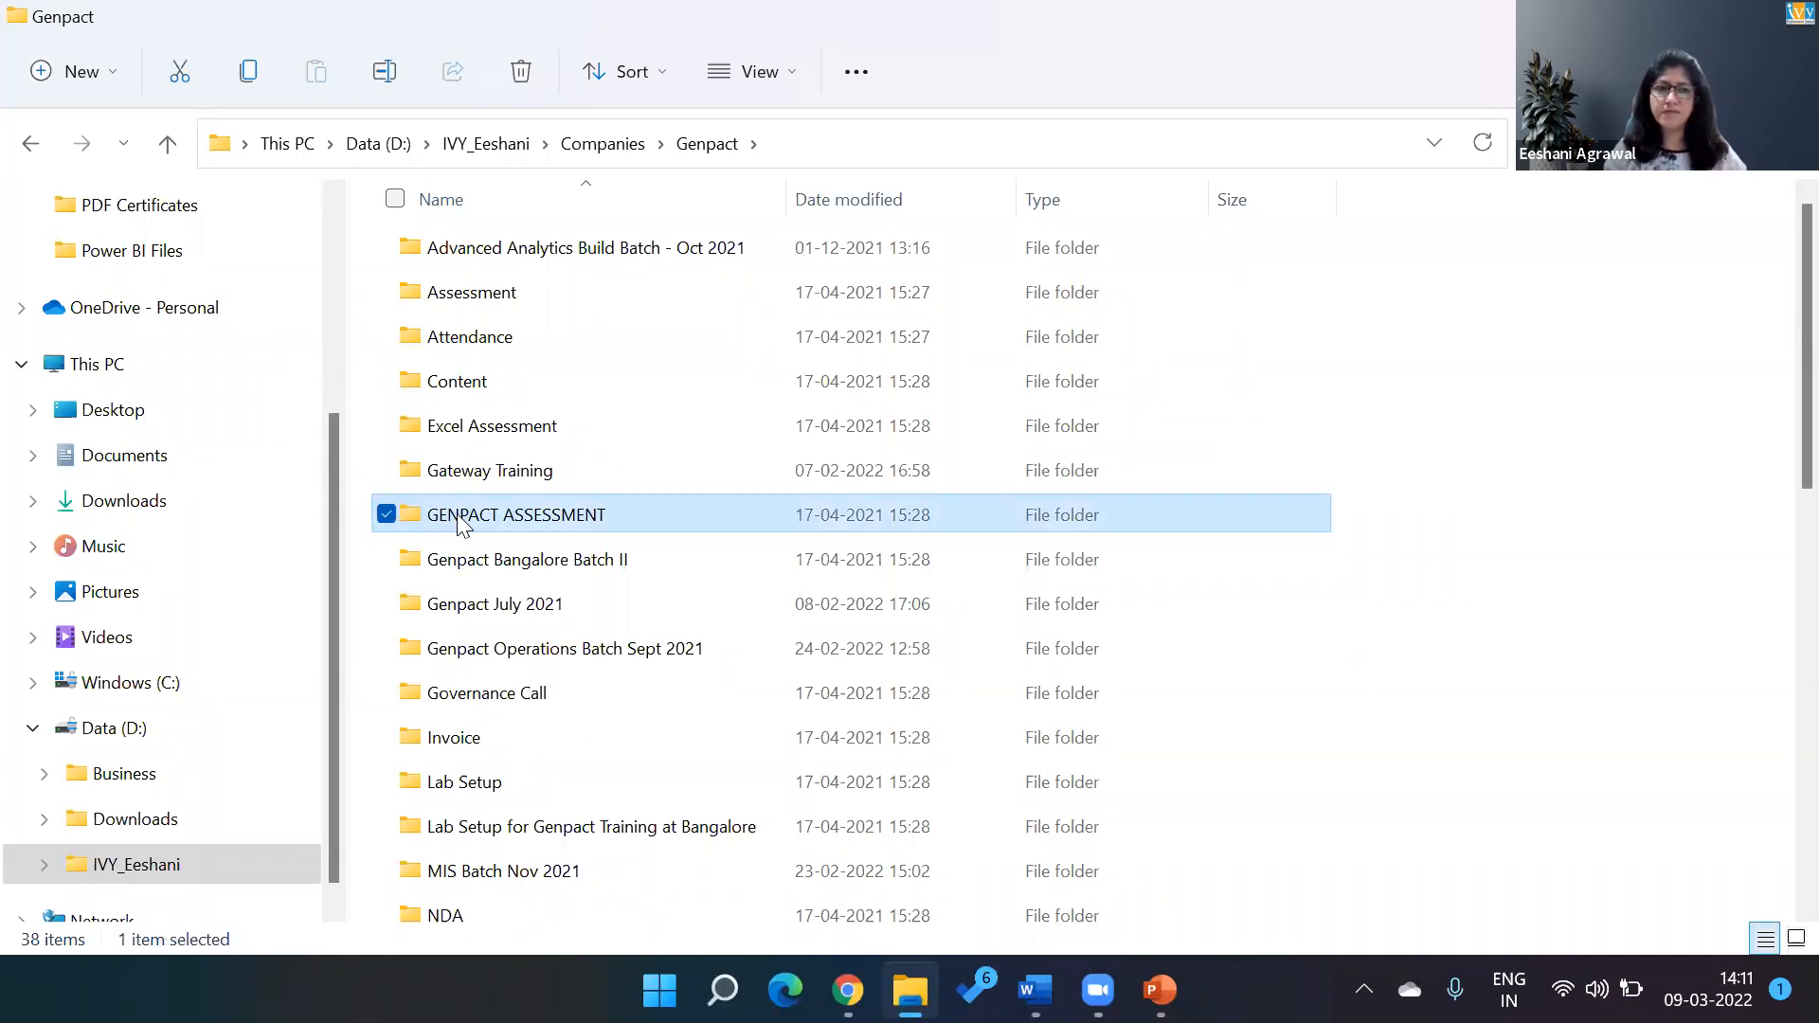
{"action": "key", "text": "Down"}
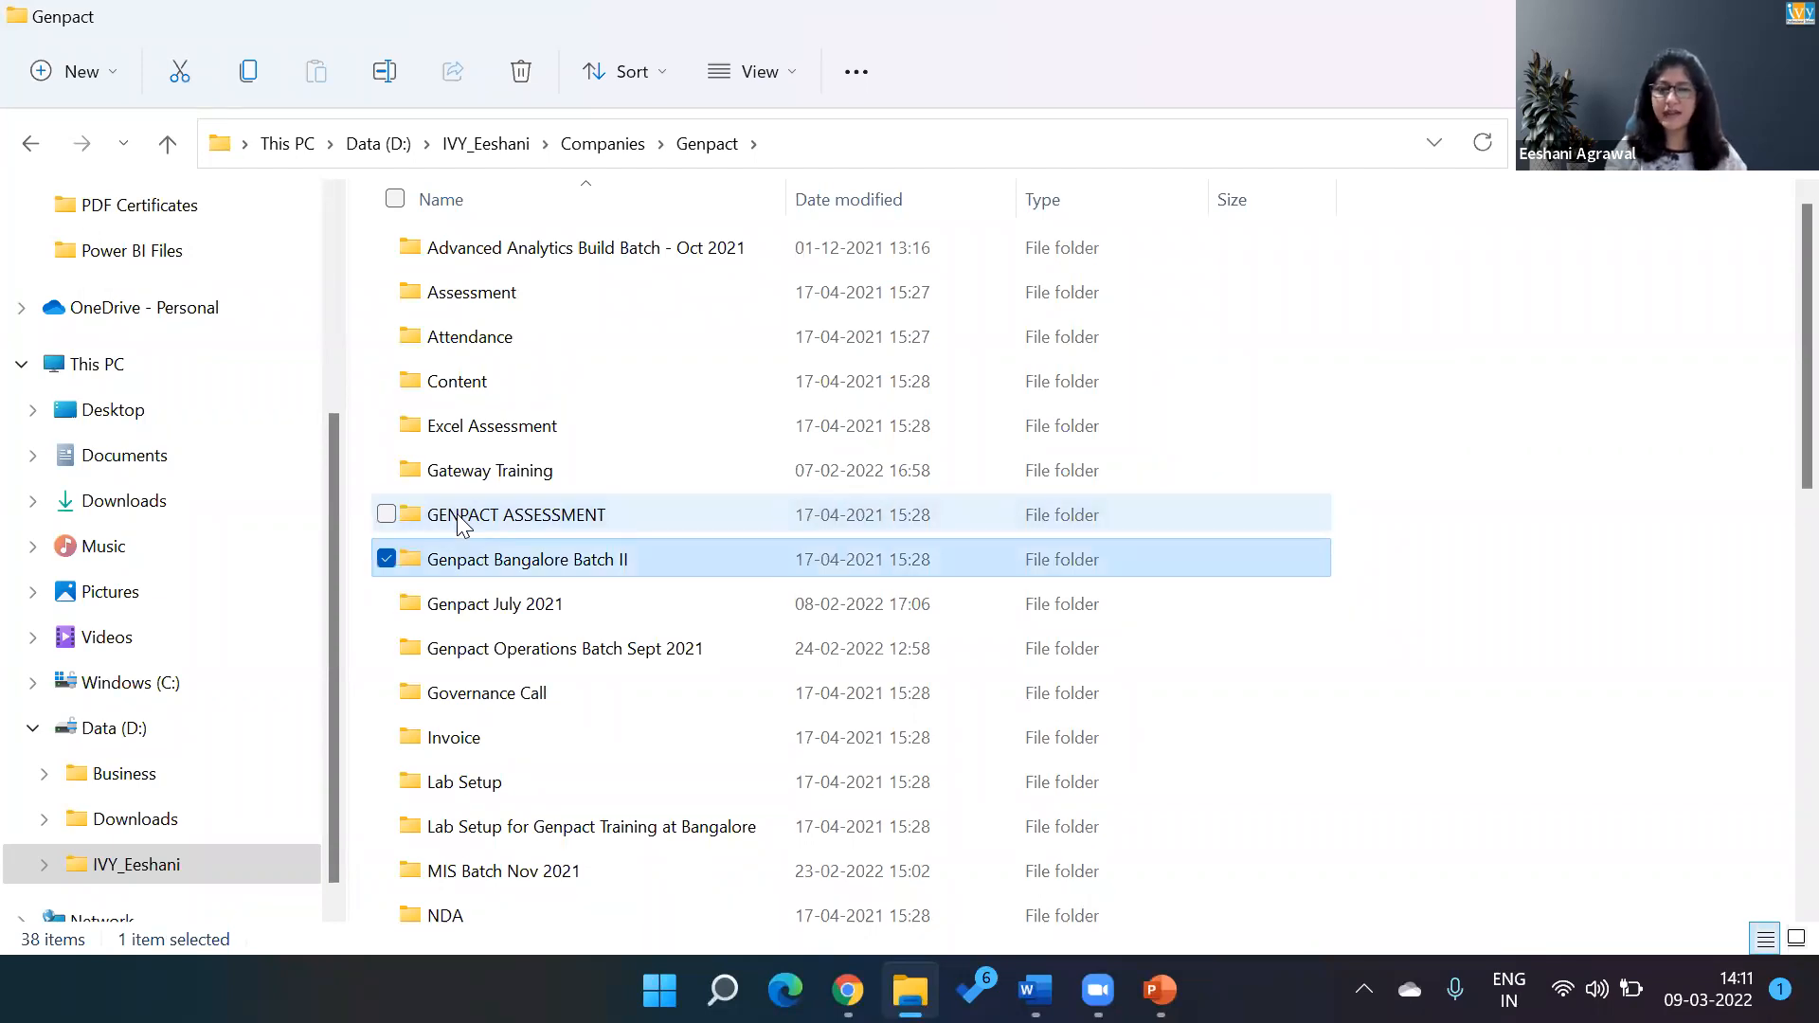
{"action": "key", "text": "i"}
{"action": "key", "text": "m"}
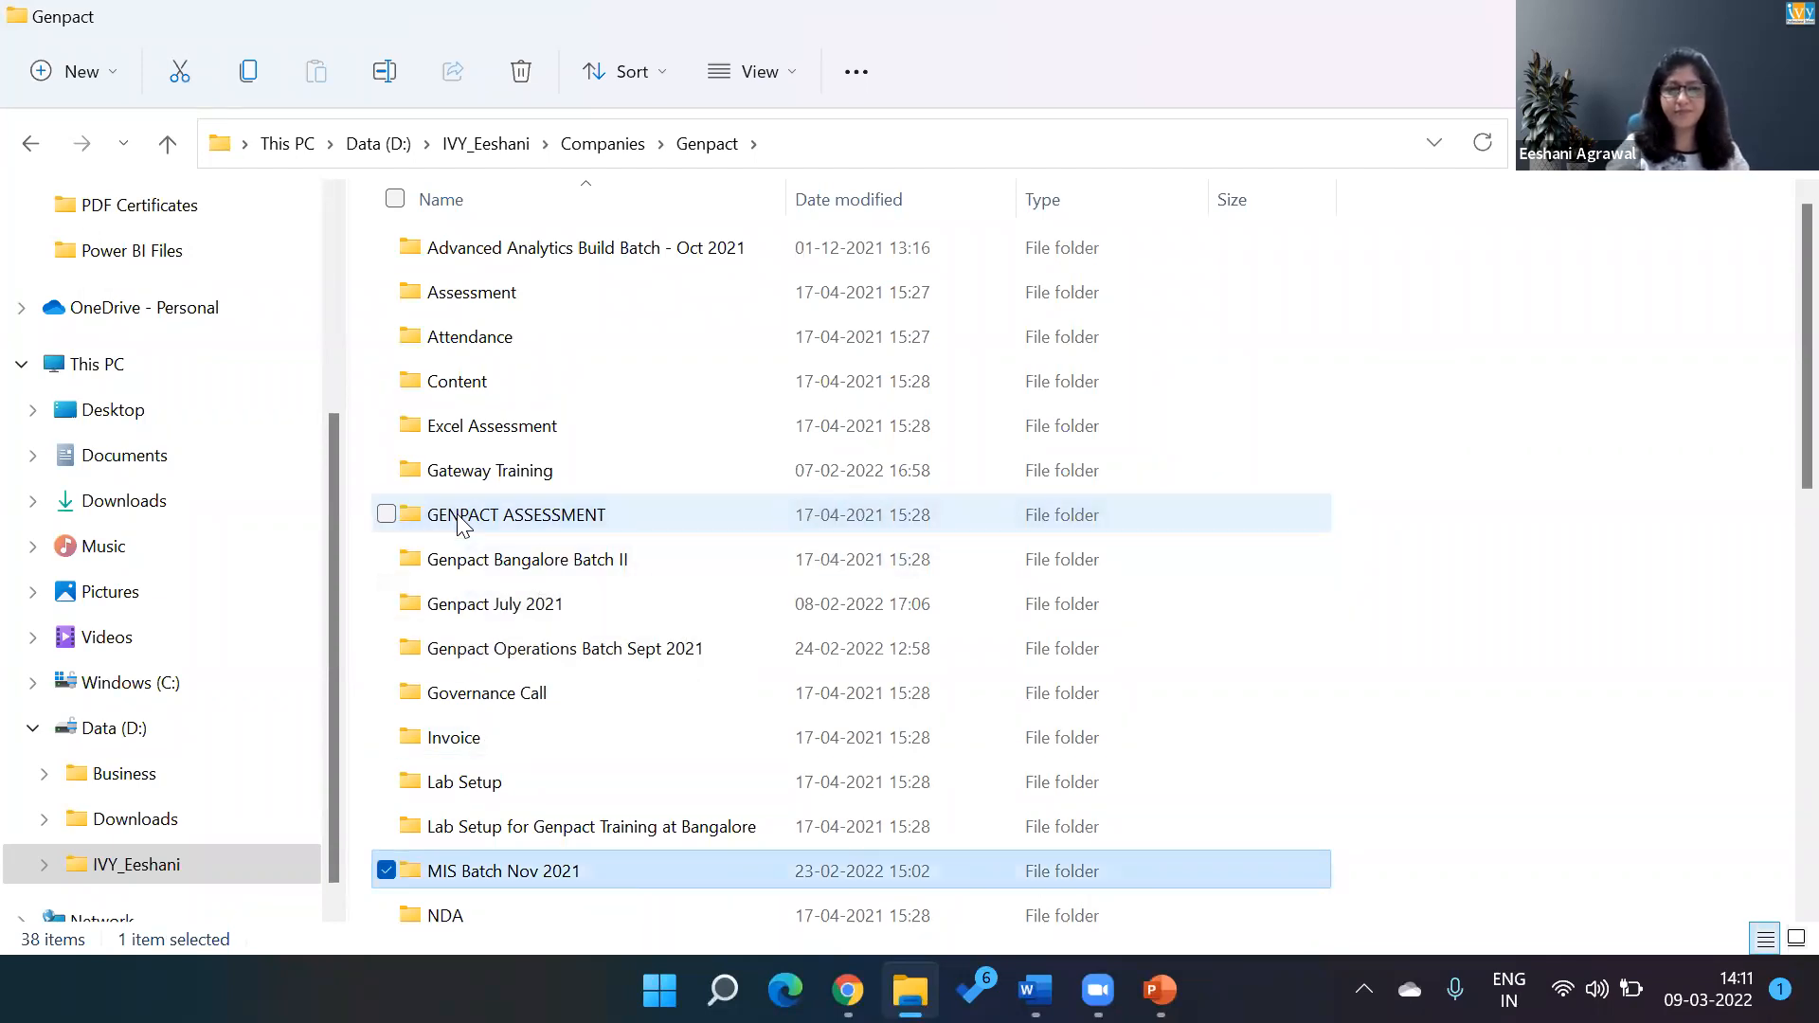
{"action": "key", "text": "Return"}
{"action": "key", "text": "p"}
{"action": "key", "text": "Return"}
Open the Adv Works Session 10 - 8 Mar 2022 report from the Power BI Files folder.
{"action": "key", "text": "Down"}
{"action": "key", "text": "Down"}
{"action": "key", "text": "Down"}
{"action": "key", "text": "Down"}
{"action": "key", "text": "Down"}
{"action": "key", "text": "Down"}
{"action": "key", "text": "Down"}
{"action": "key", "text": "Up"}
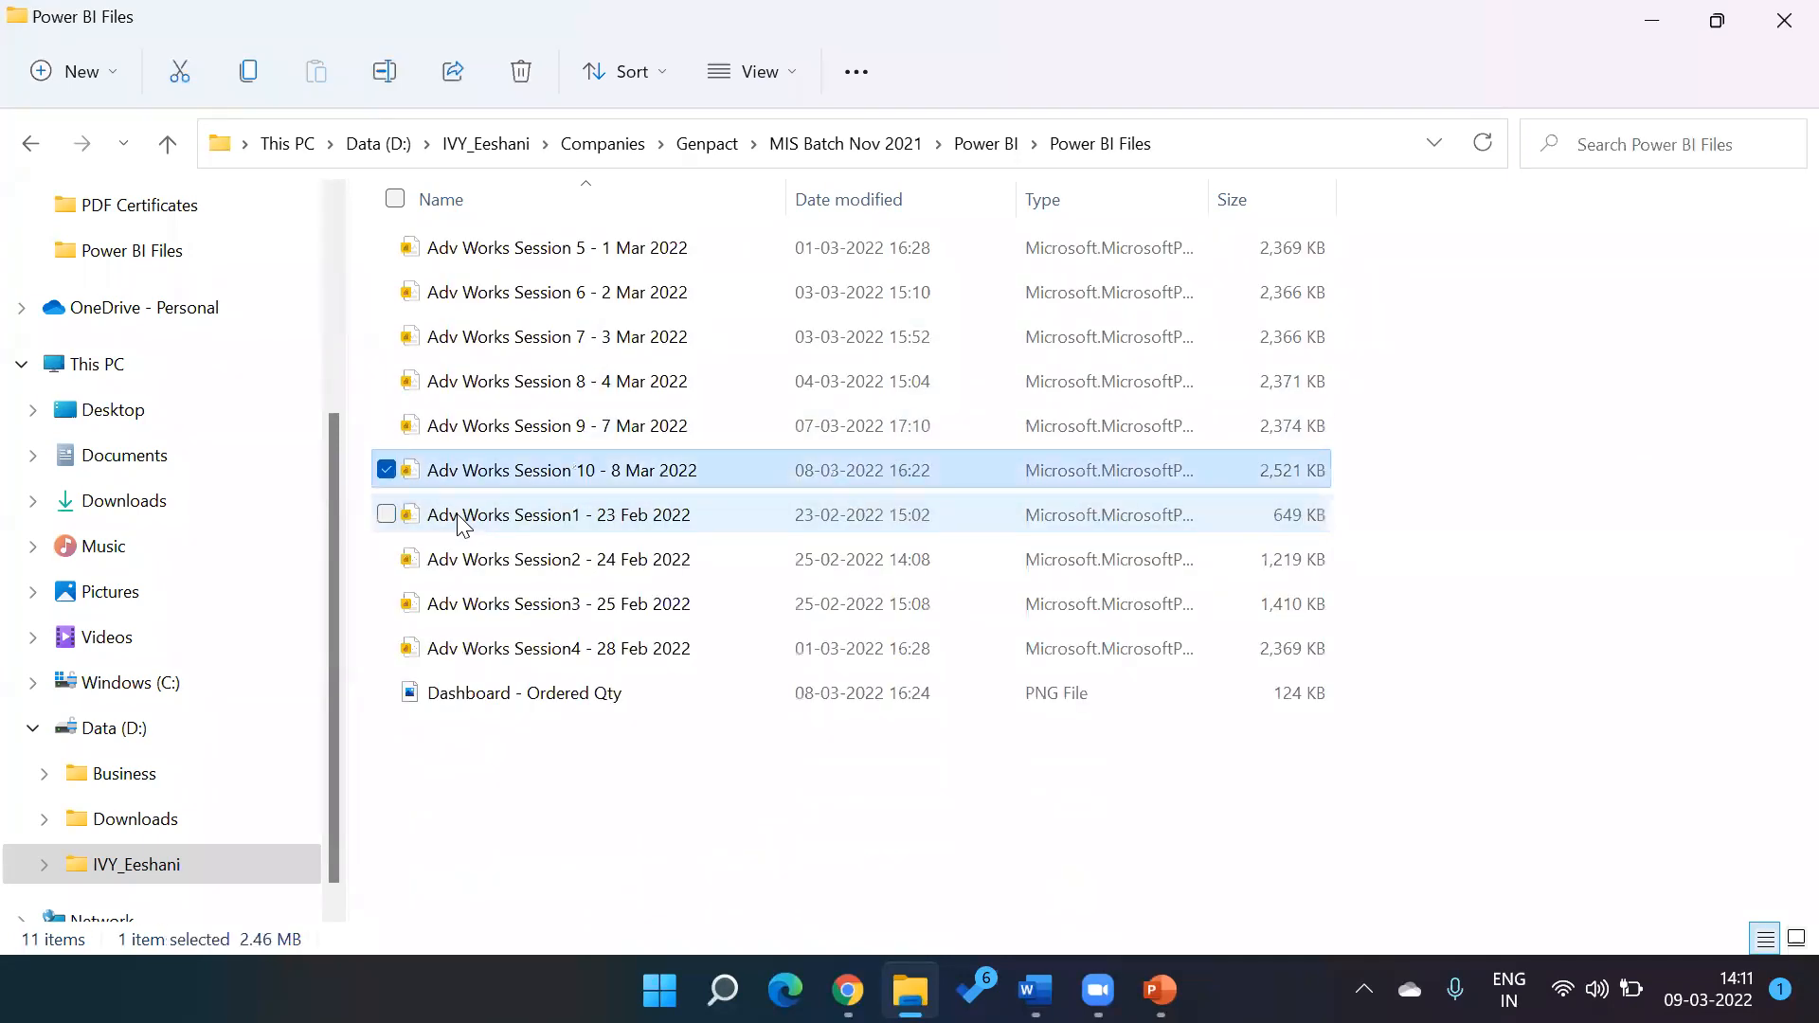
{"action": "key", "text": "Return"}
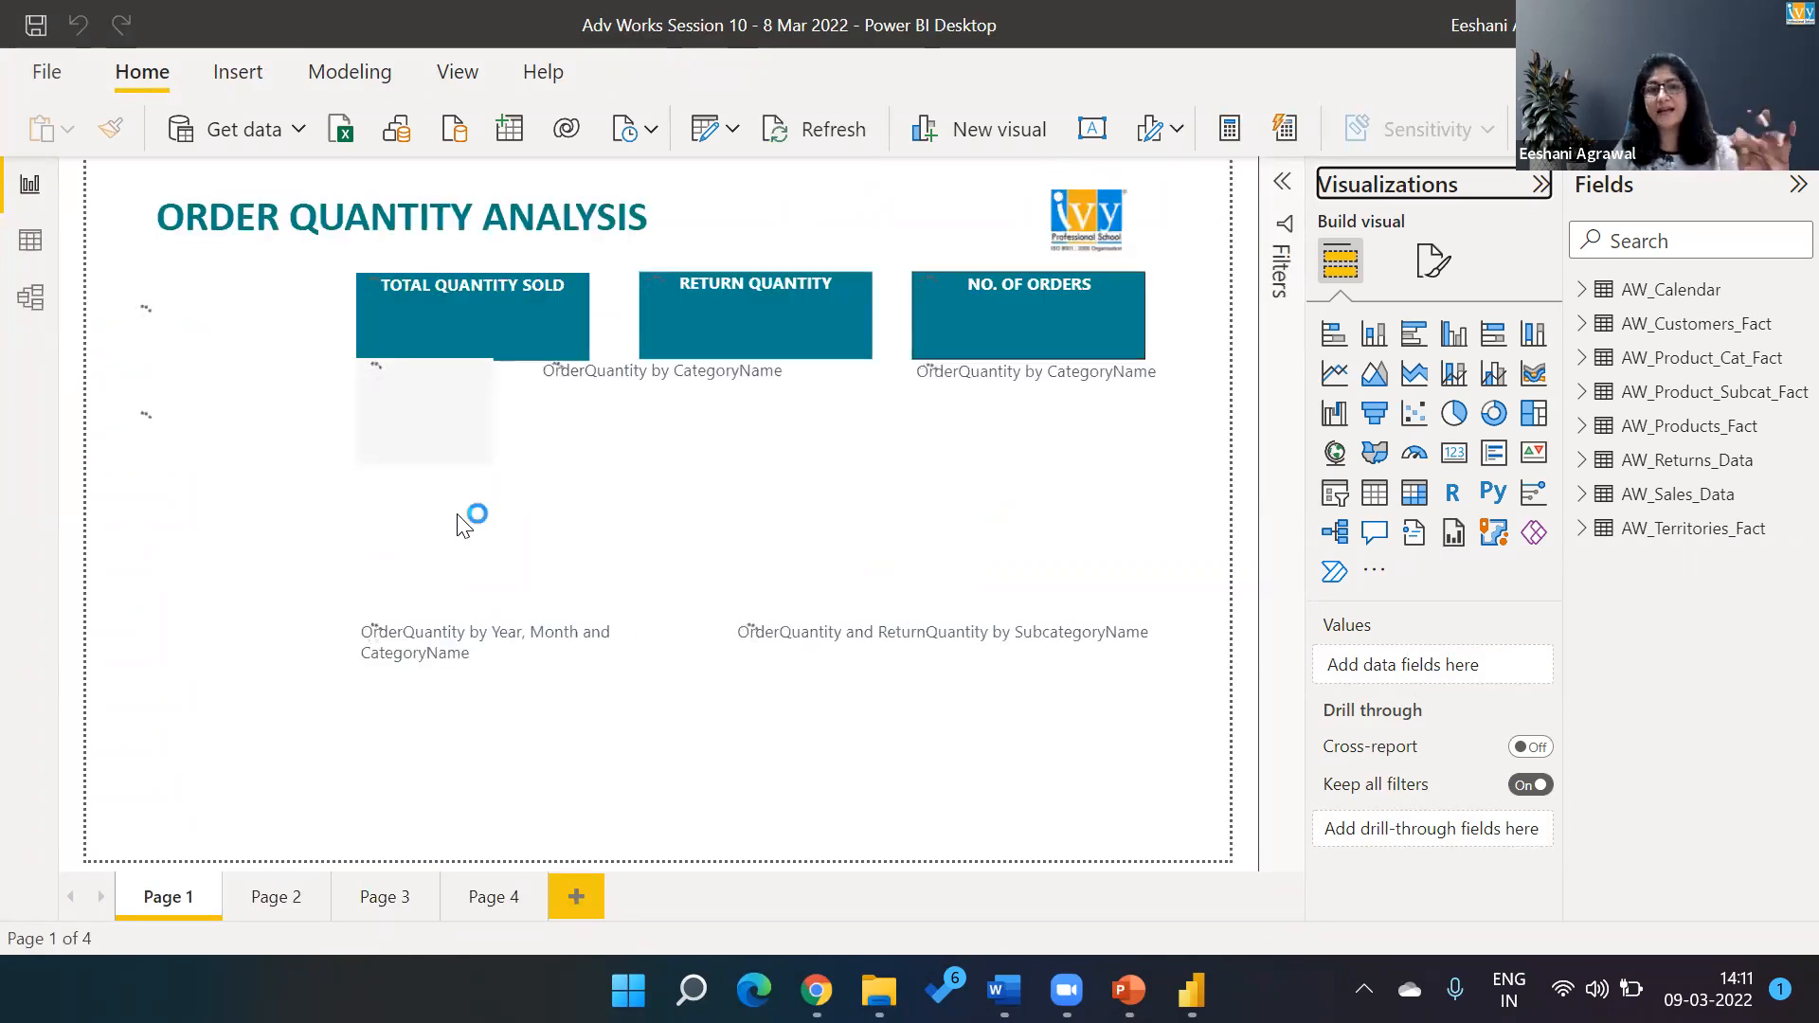
Switch to the Ivy_Power BI -DAX presentation and present the DAX slide from the current slide, revealing its points through New Measures.
{"action": "left_click", "coordinate": [1129, 991]}
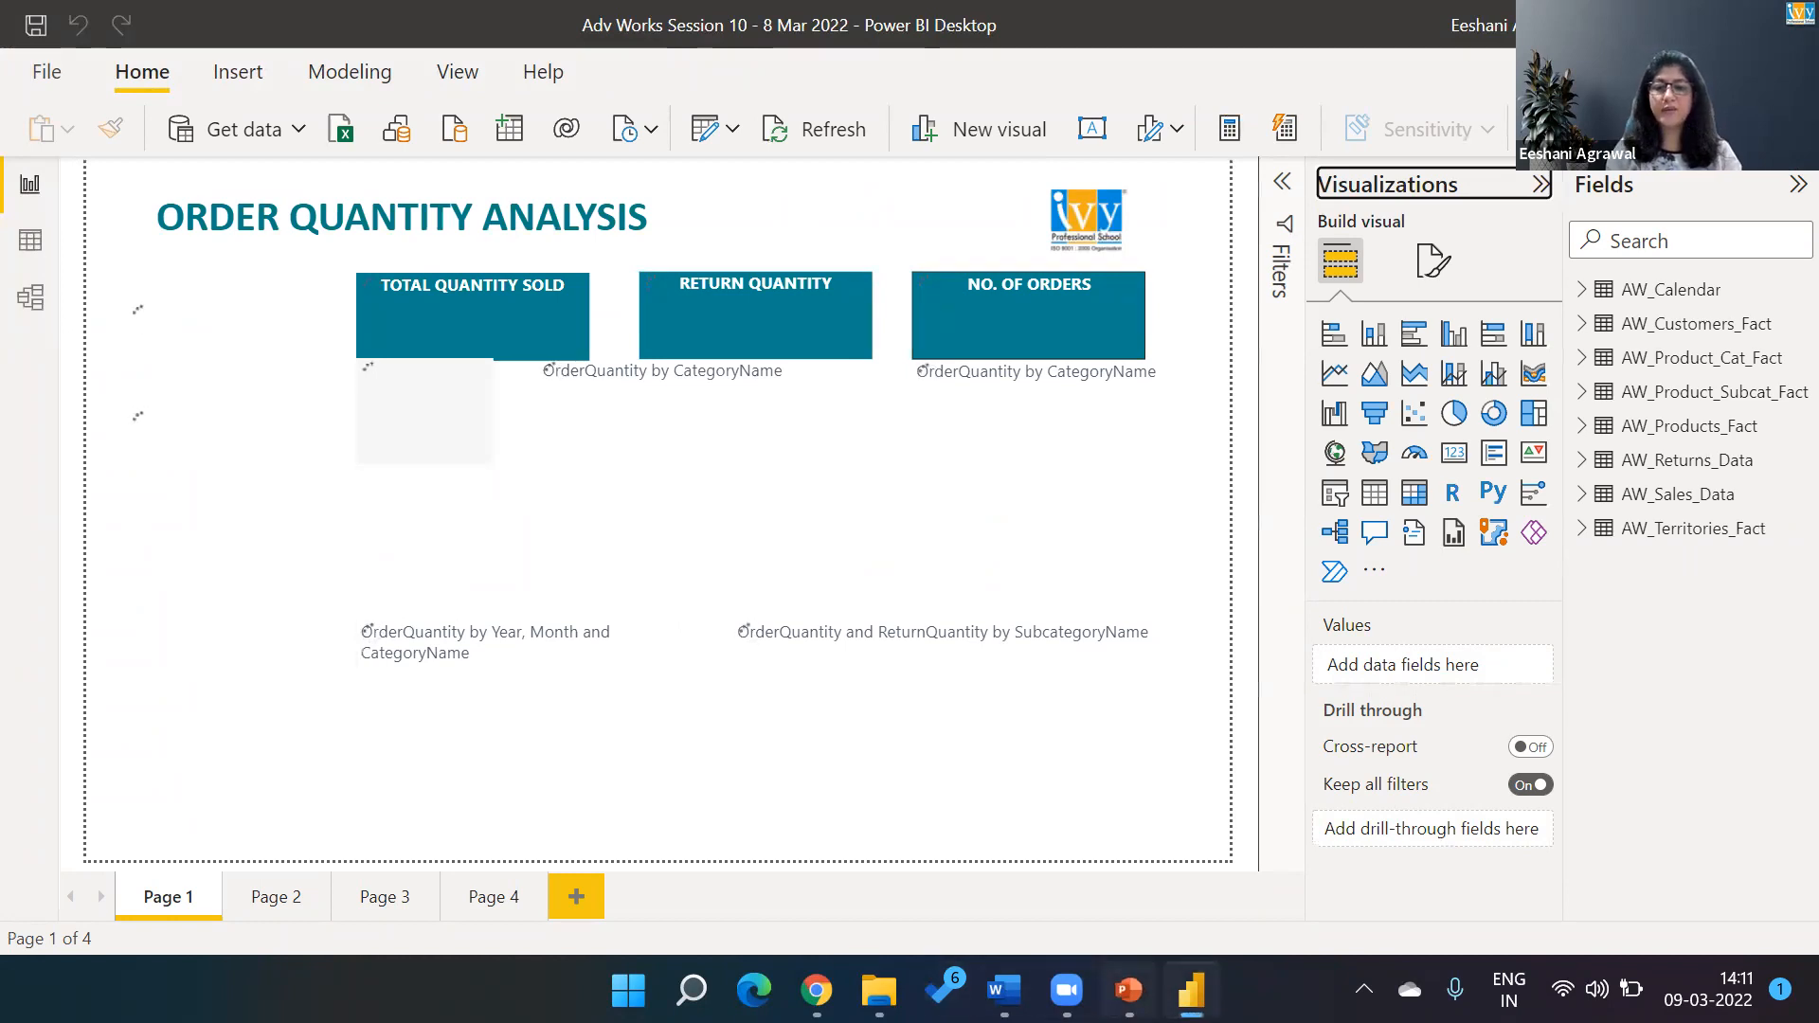
{"action": "left_click", "coordinate": [133, 516]}
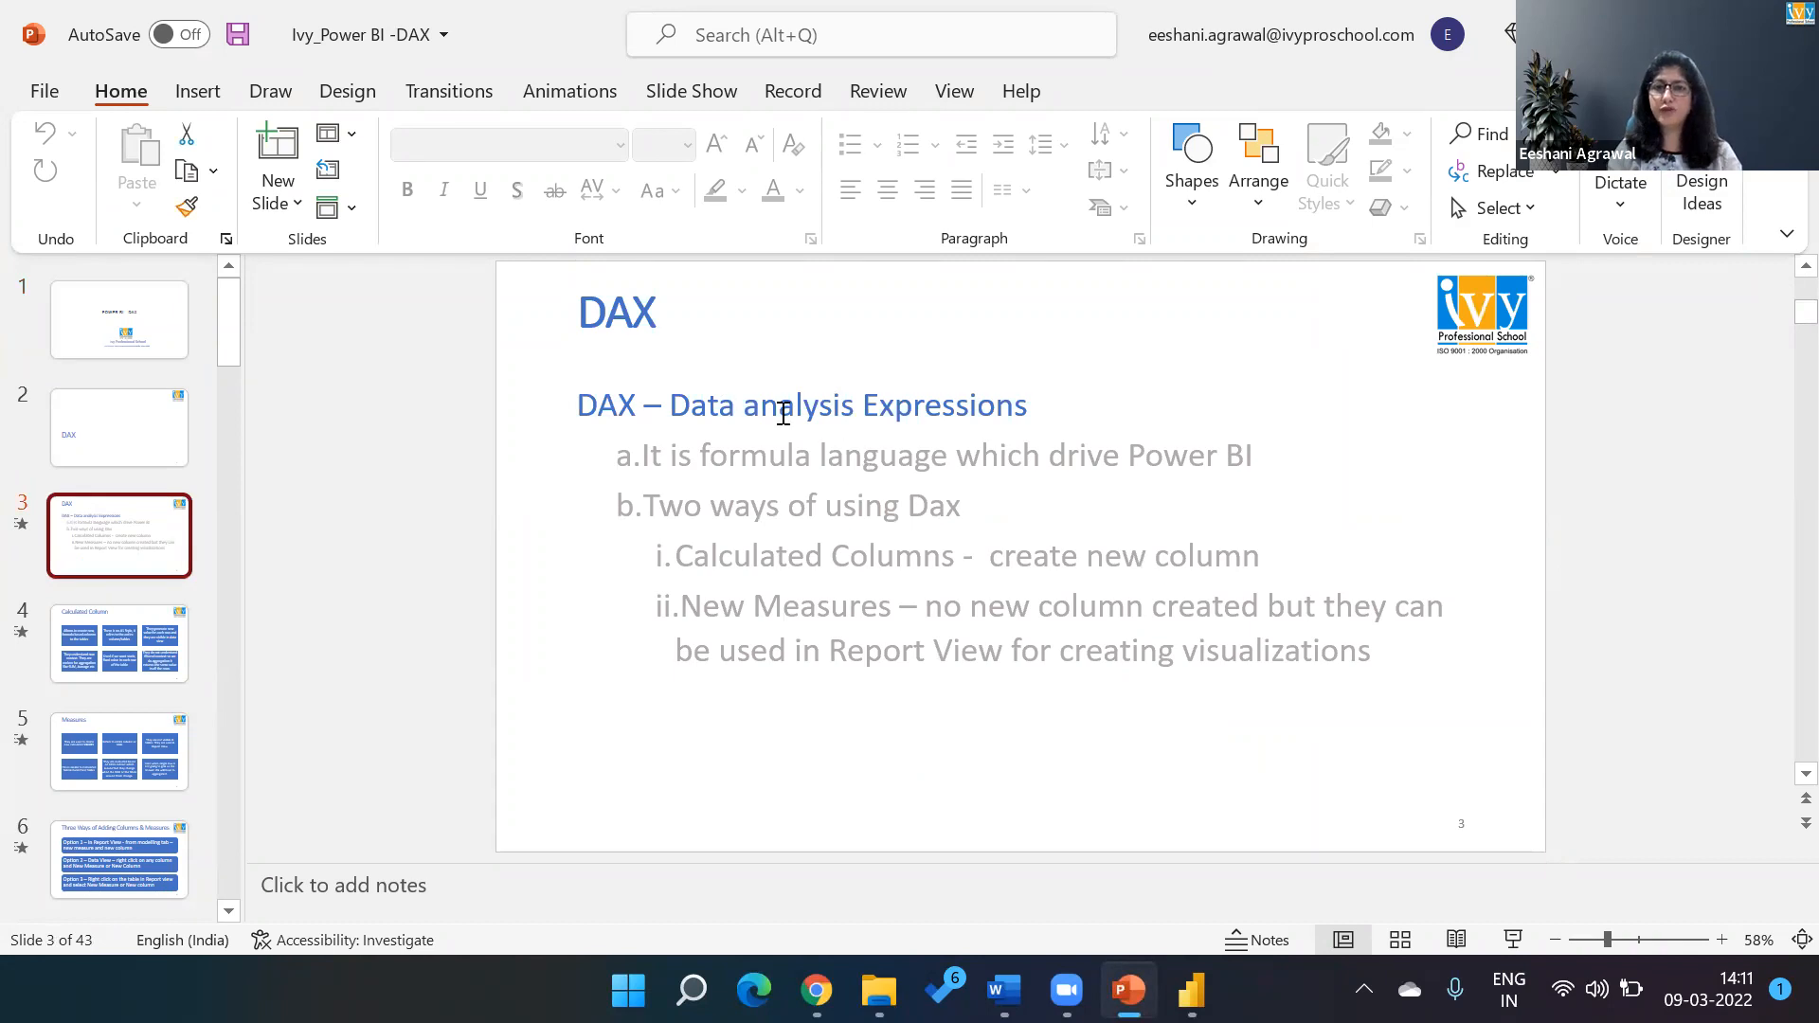
{"action": "left_click", "coordinate": [691, 91]}
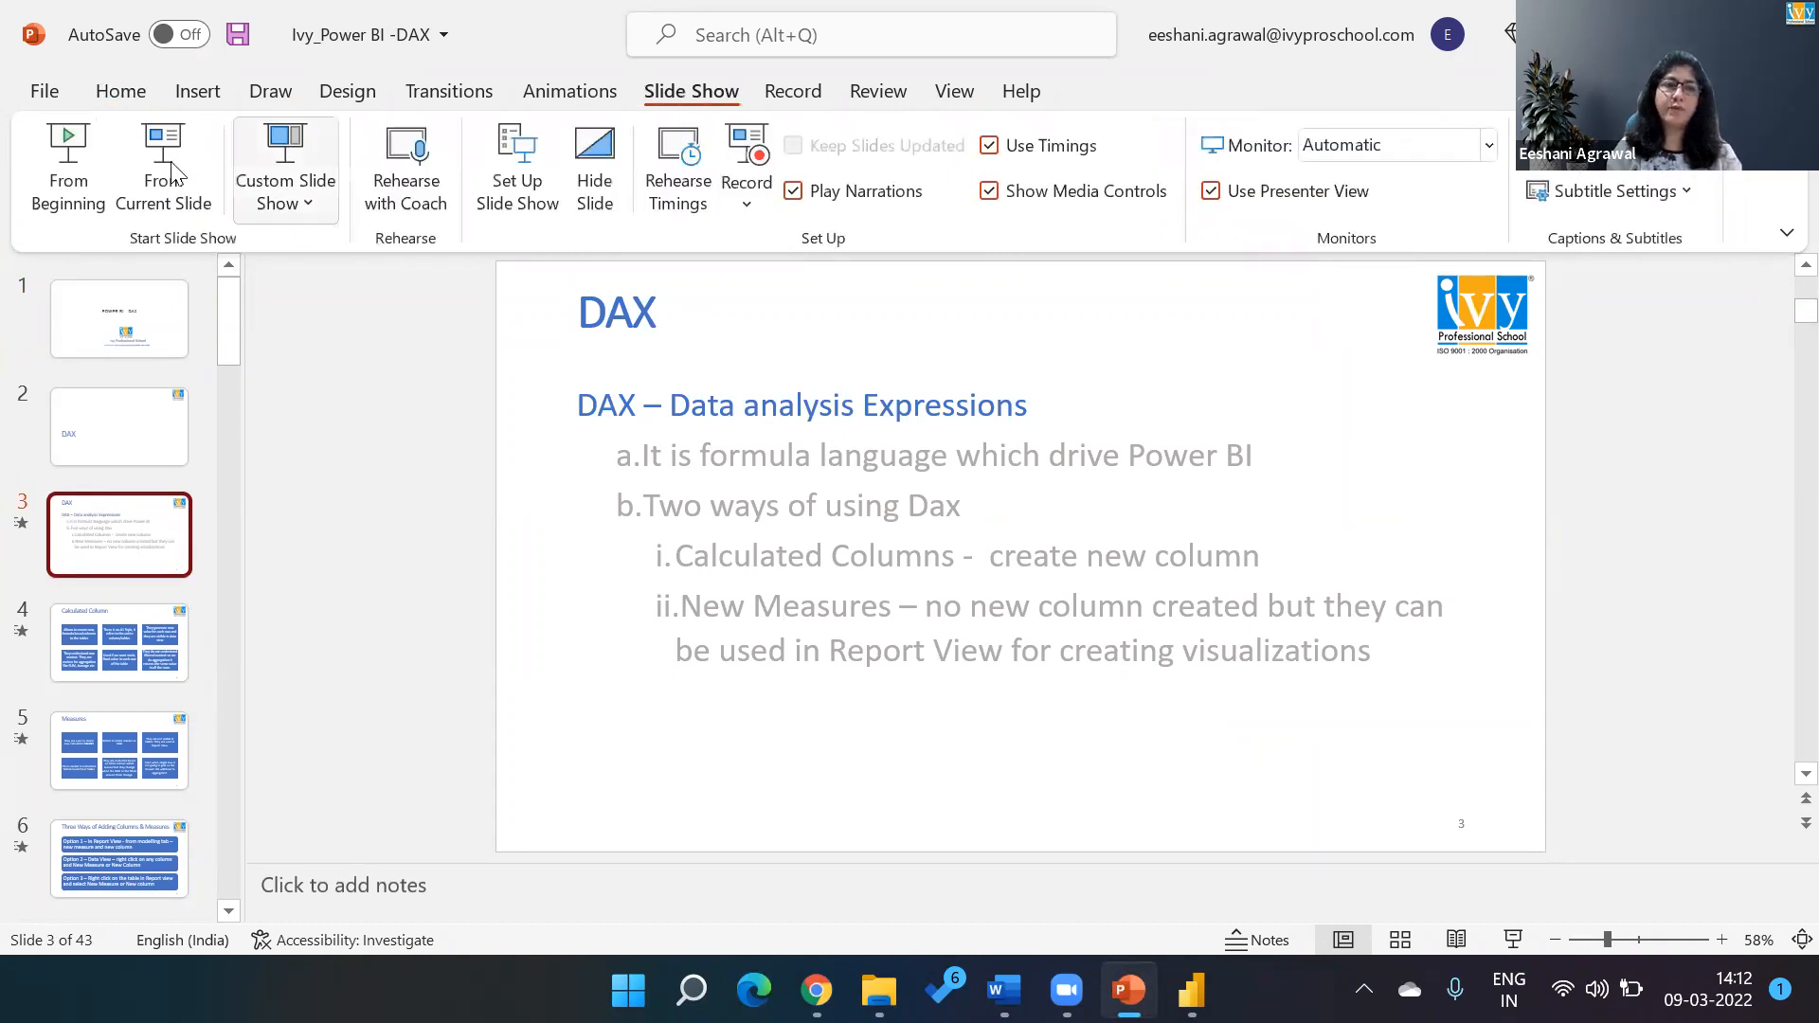
{"action": "left_click", "coordinate": [140, 162]}
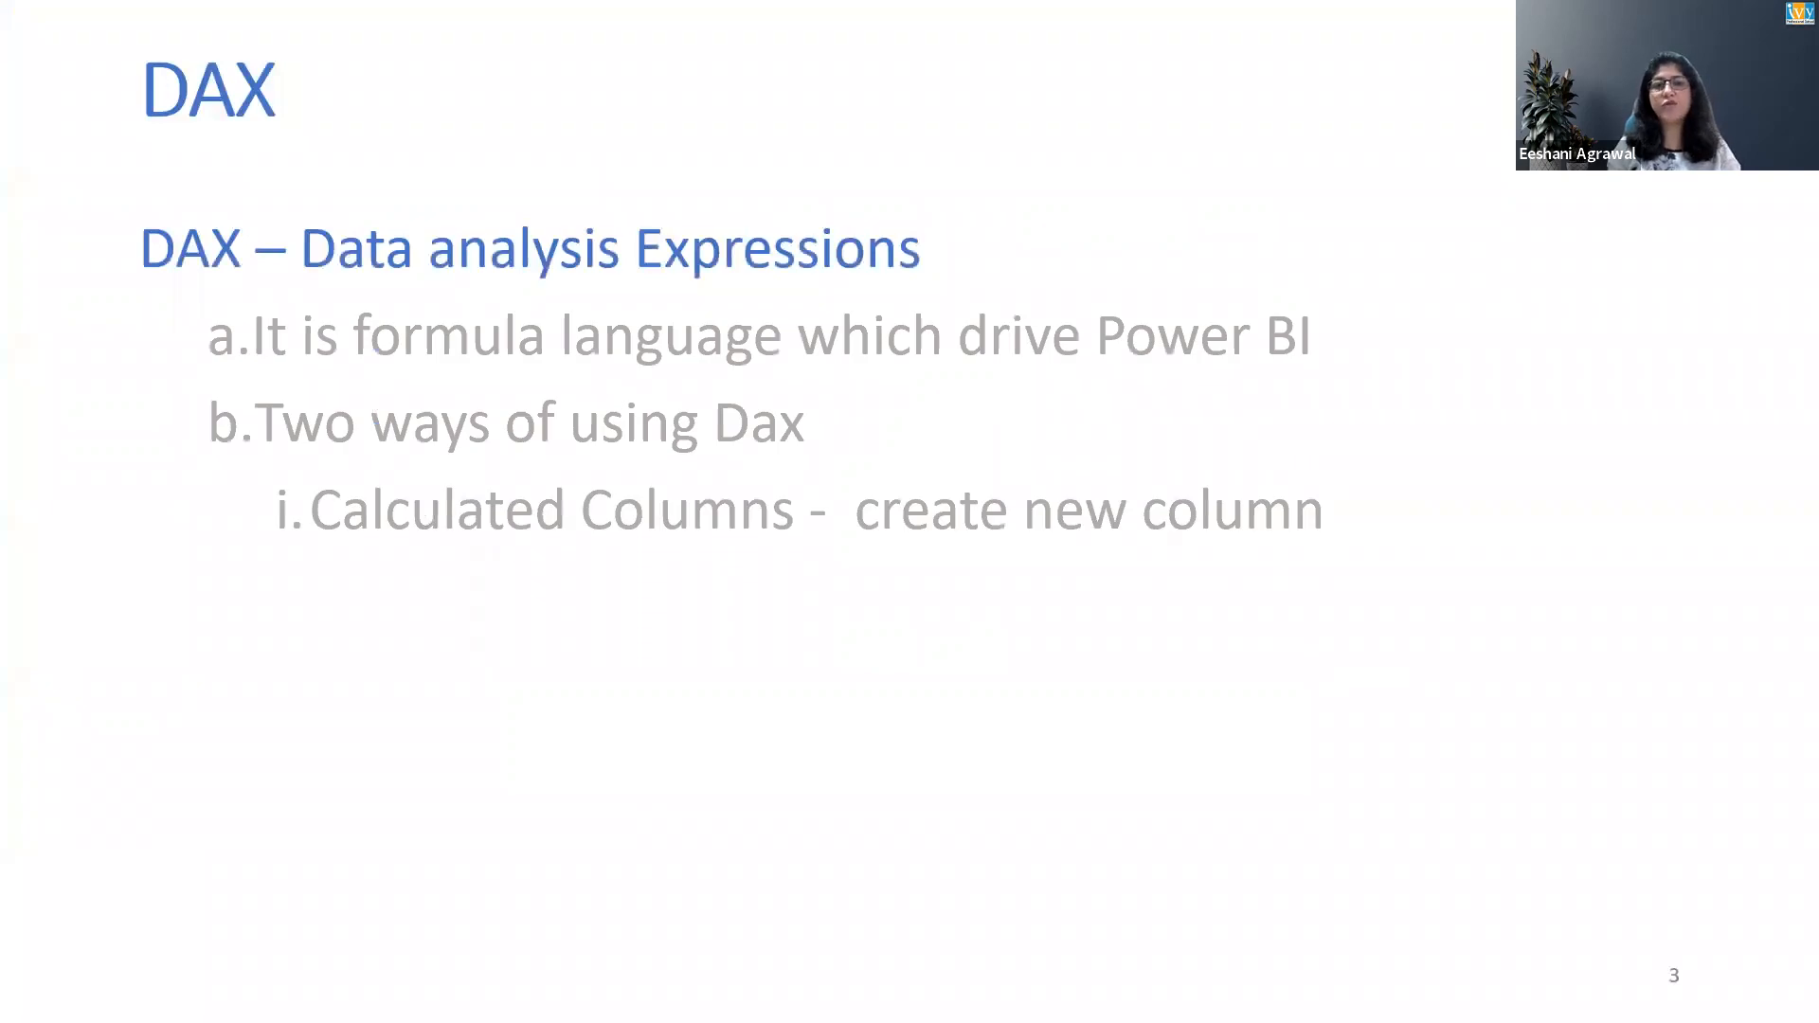
{"action": "left_click", "coordinate": [769, 565]}
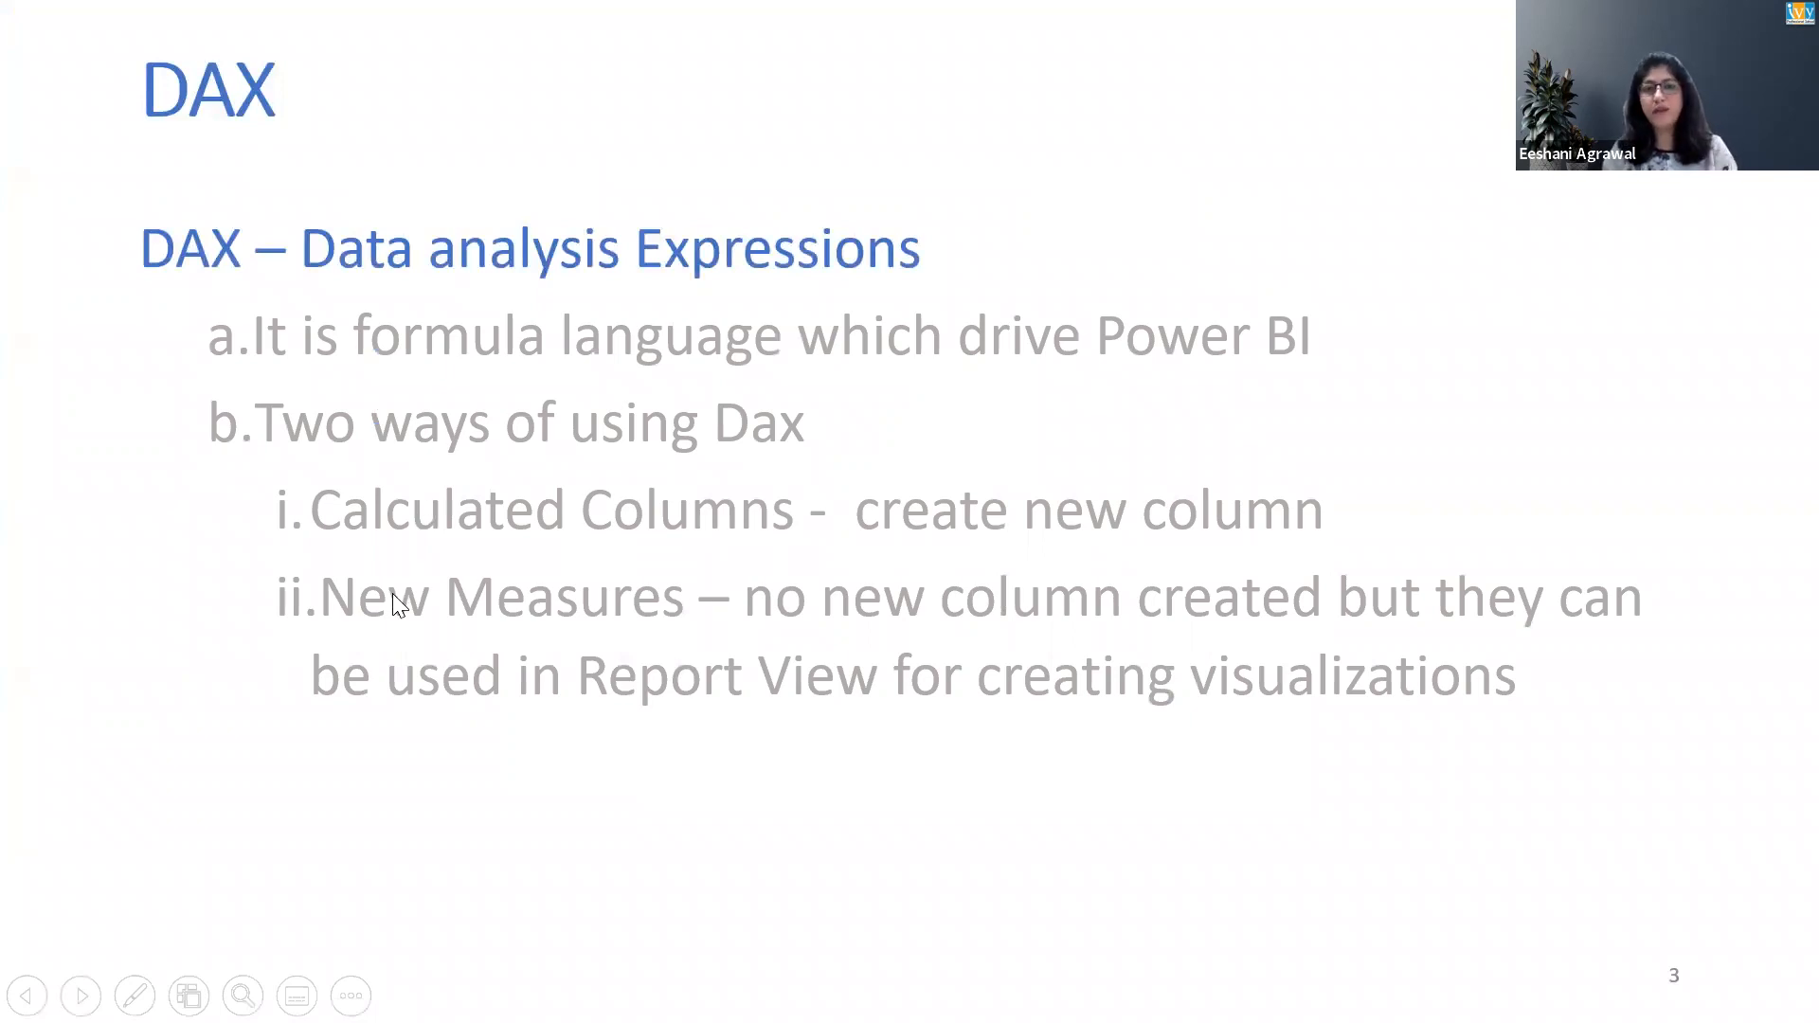
Return to Power BI Desktop and begin saving a copy of the report in Companies > Genpact > MIS Batch Nov 2021 > Power BI > Power BI Files.
{"action": "key", "text": "alt+Tab"}
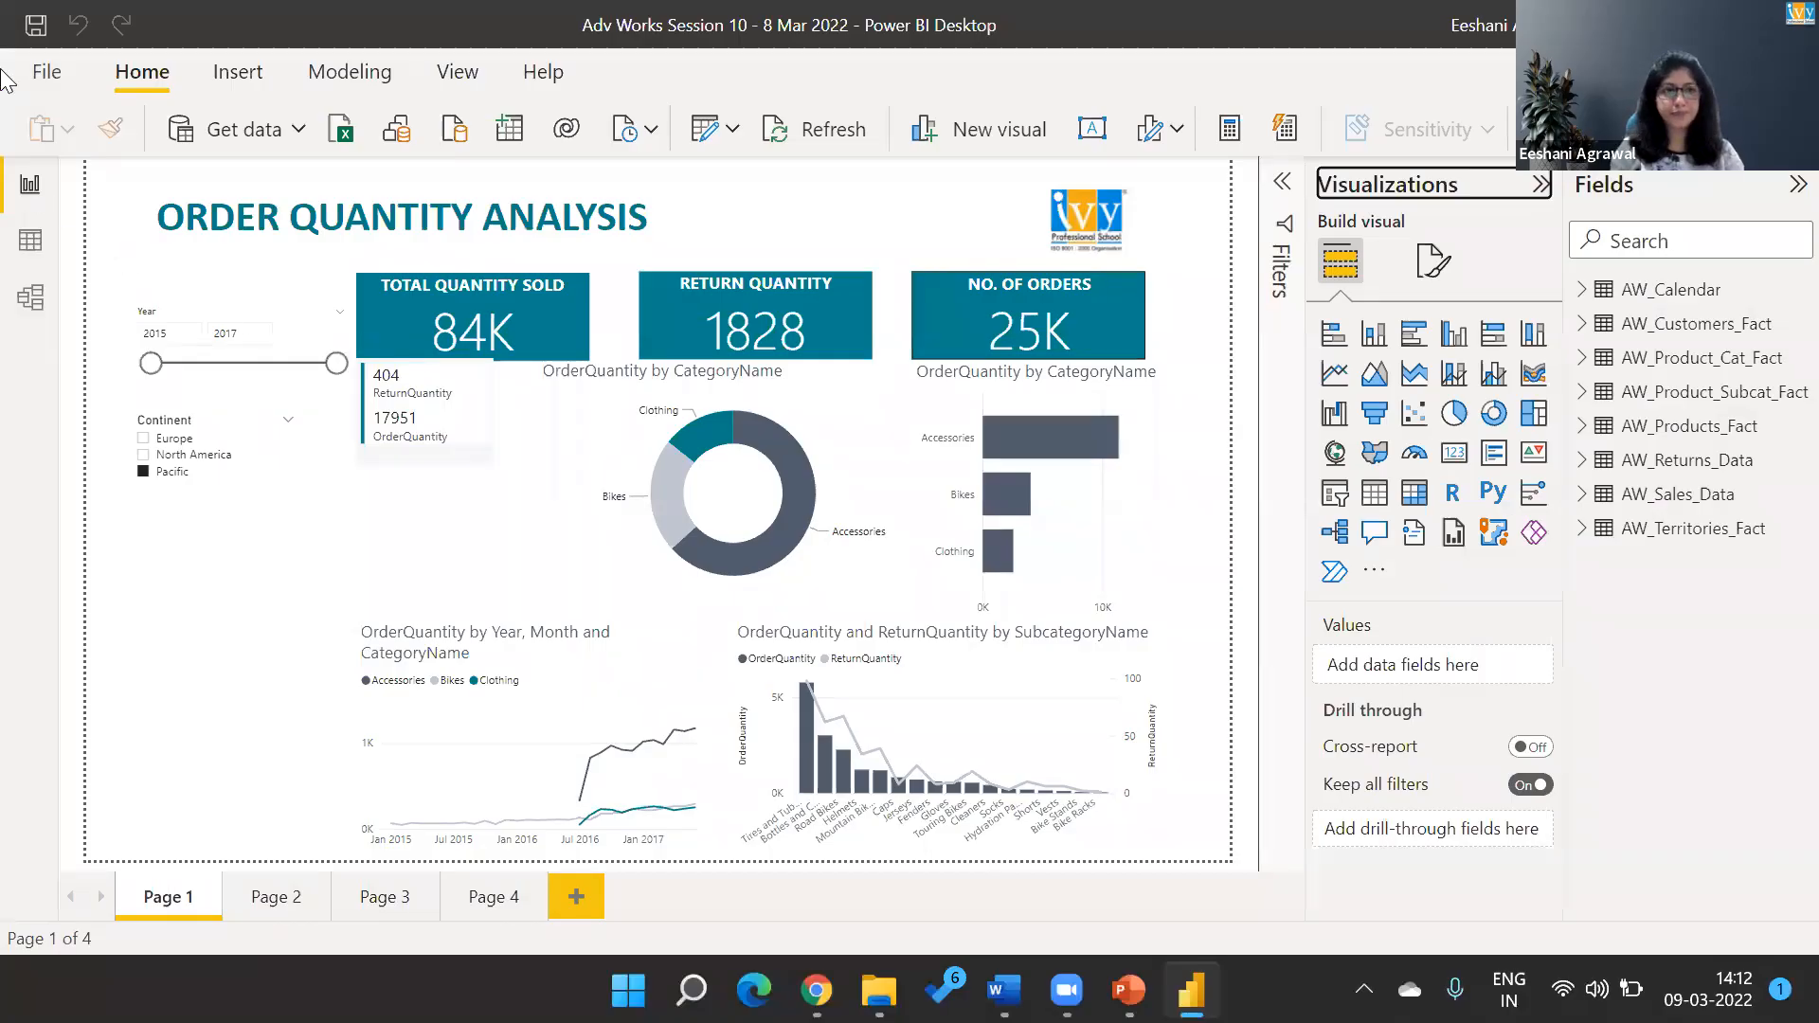
{"action": "left_click", "coordinate": [47, 72]}
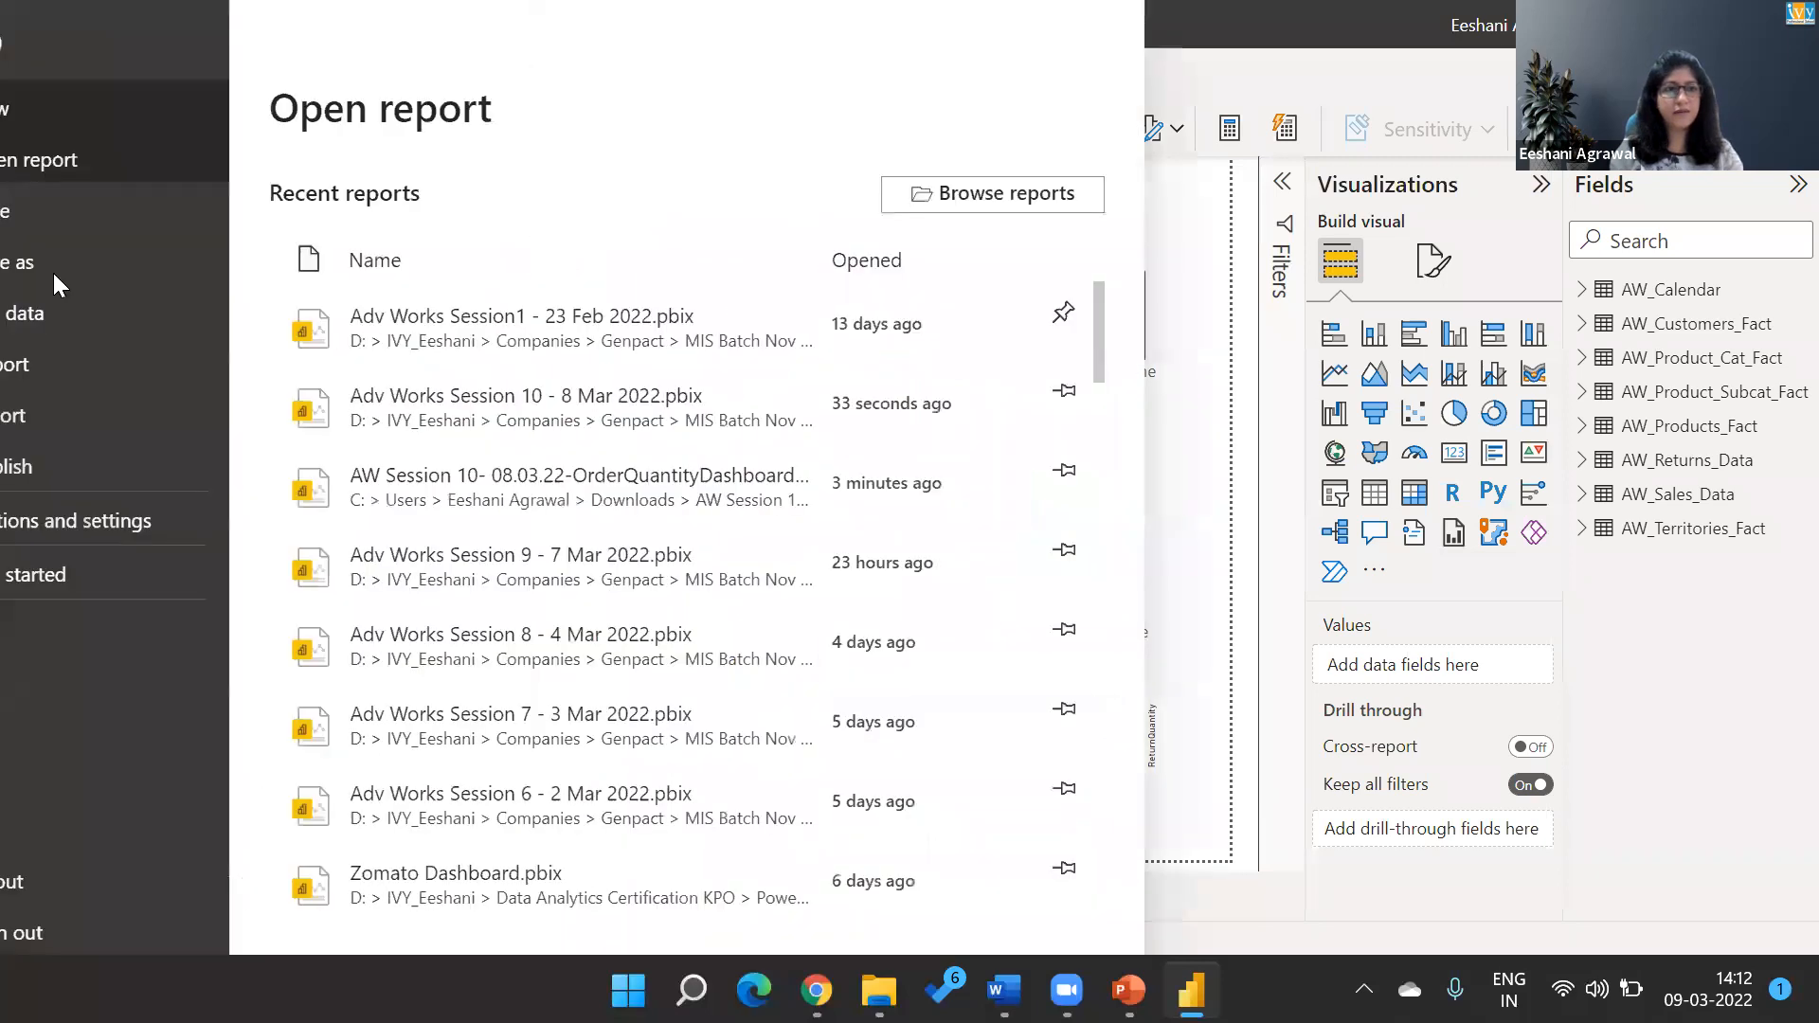
{"action": "key", "text": "Escape"}
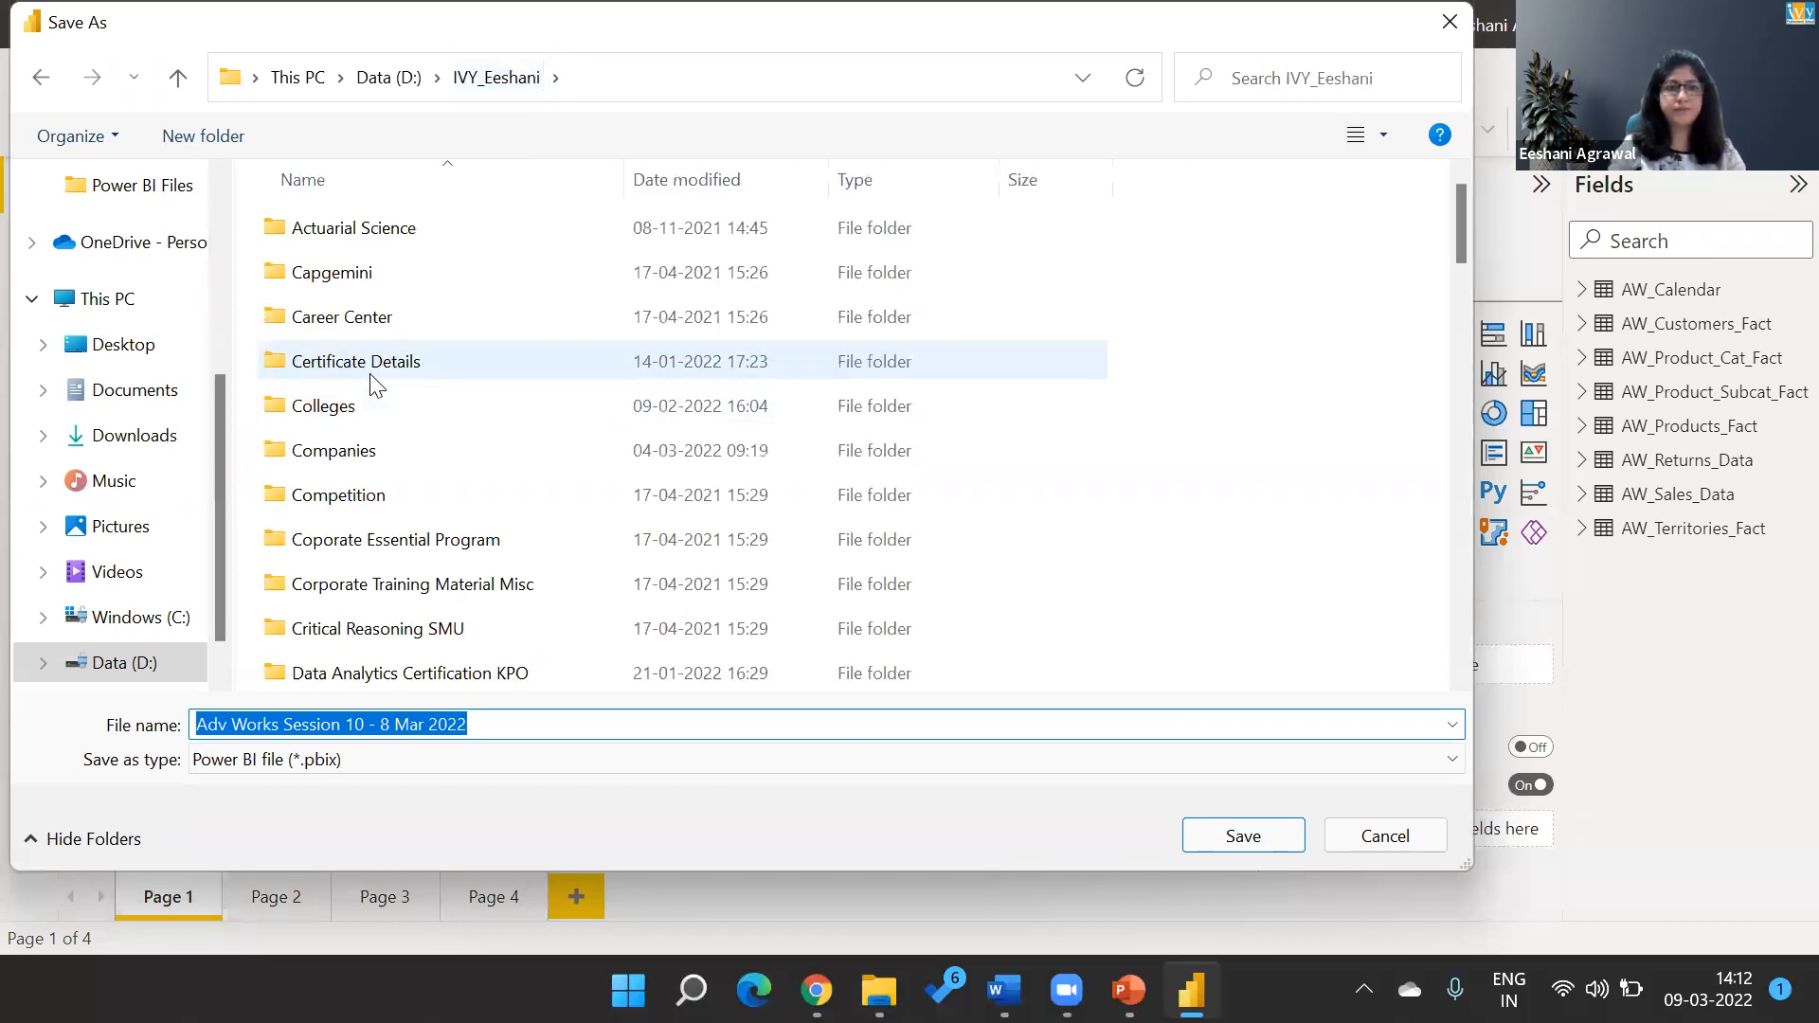
{"action": "double_click", "coordinate": [356, 450]}
{"action": "key", "text": "g"}
{"action": "key", "text": "Down"}
{"action": "key", "text": "Return"}
{"action": "key", "text": "m"}
{"action": "key", "text": "Return"}
{"action": "key", "text": "p"}
{"action": "key", "text": "Return"}
{"action": "key", "text": "p"}
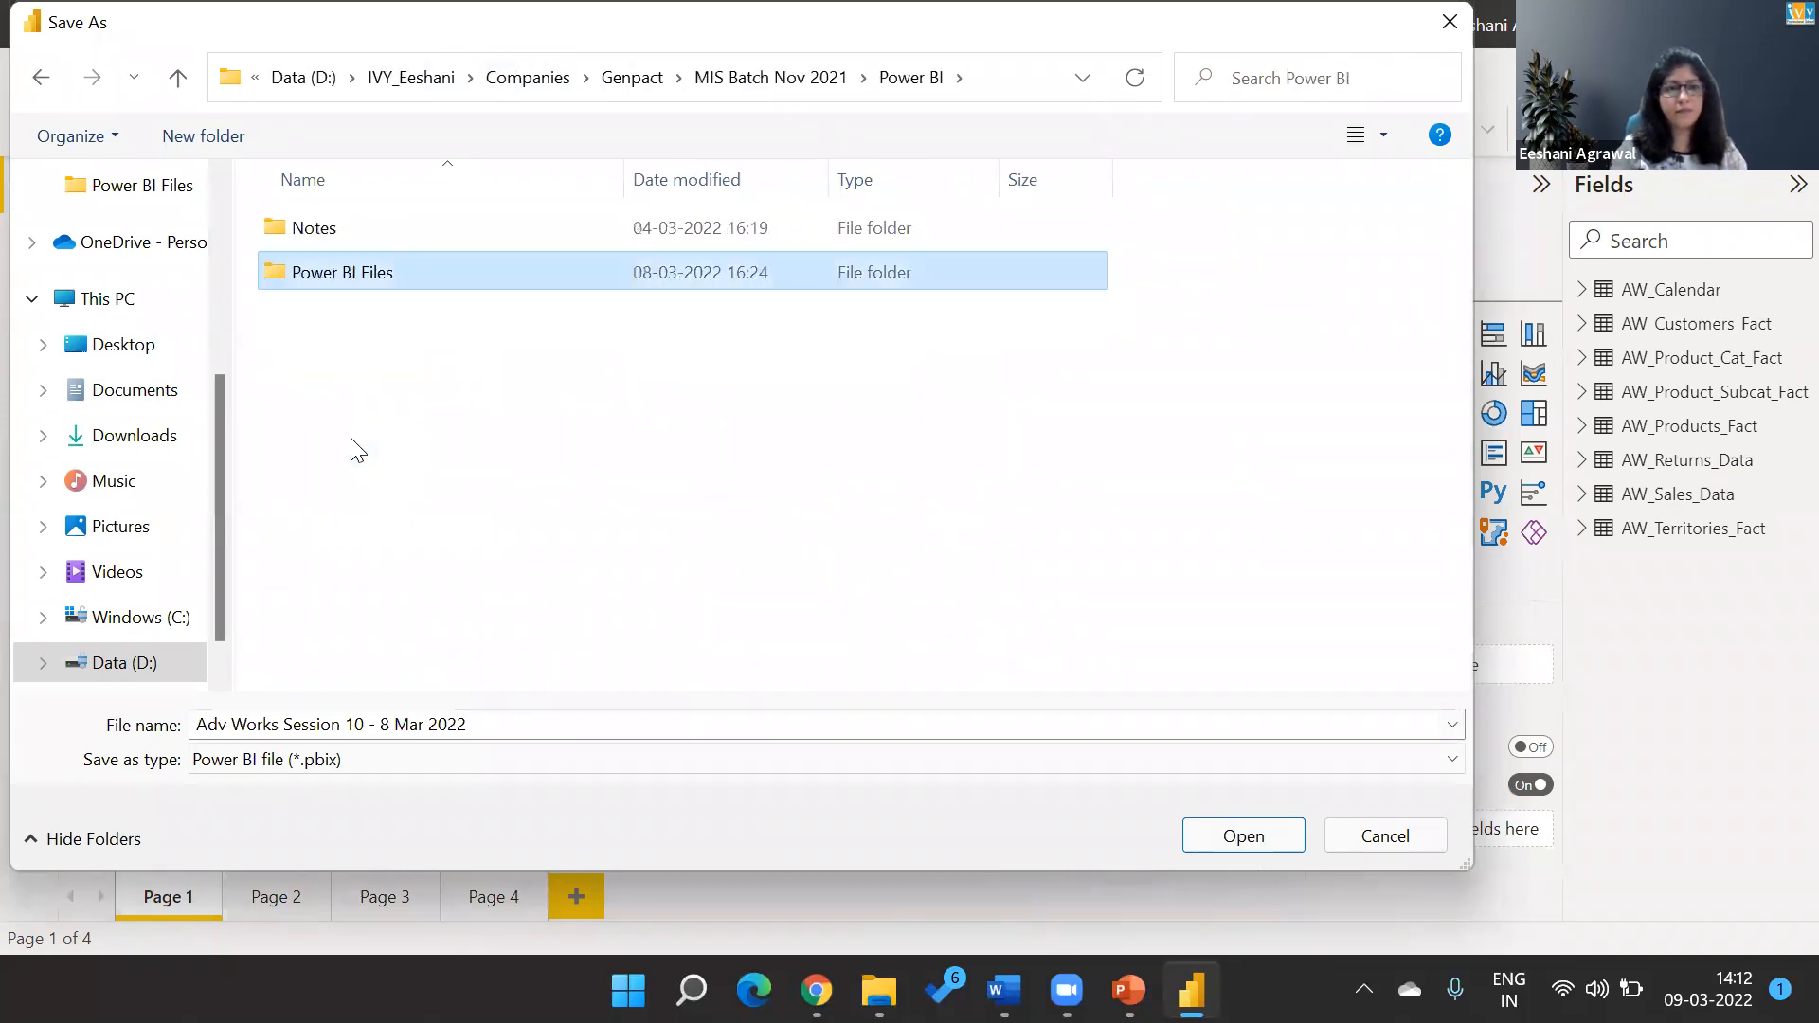
{"action": "key", "text": "Return"}
Save the report copy under the name Adv Works Session 11 - 9 Mar 2022.
{"action": "left_click", "coordinate": [419, 735]}
{"action": "key", "text": "Left"}
{"action": "key", "text": "Right"}
{"action": "key", "text": "Right"}
{"action": "key", "text": "Right"}
{"action": "key", "text": "Right"}
{"action": "key", "text": "Right"}
{"action": "key", "text": "Right"}
{"action": "key", "text": "Right"}
{"action": "key", "text": "Right"}
{"action": "key", "text": "Right"}
{"action": "key", "text": "Right"}
{"action": "key", "text": "Right"}
{"action": "key", "text": "Right"}
{"action": "key", "text": "Right"}
{"action": "key", "text": "Right"}
{"action": "key", "text": "Right"}
{"action": "key", "text": "Right"}
{"action": "key", "text": "Right"}
{"action": "key", "text": "Right"}
{"action": "key", "text": "Right"}
{"action": "key", "text": "shift+Right"}
{"action": "type", "text": "1"}
{"action": "key", "text": "Right"}
{"action": "key", "text": "Right"}
{"action": "key", "text": "Right"}
{"action": "key", "text": "shift+Right"}
{"action": "type", "text": "9"}
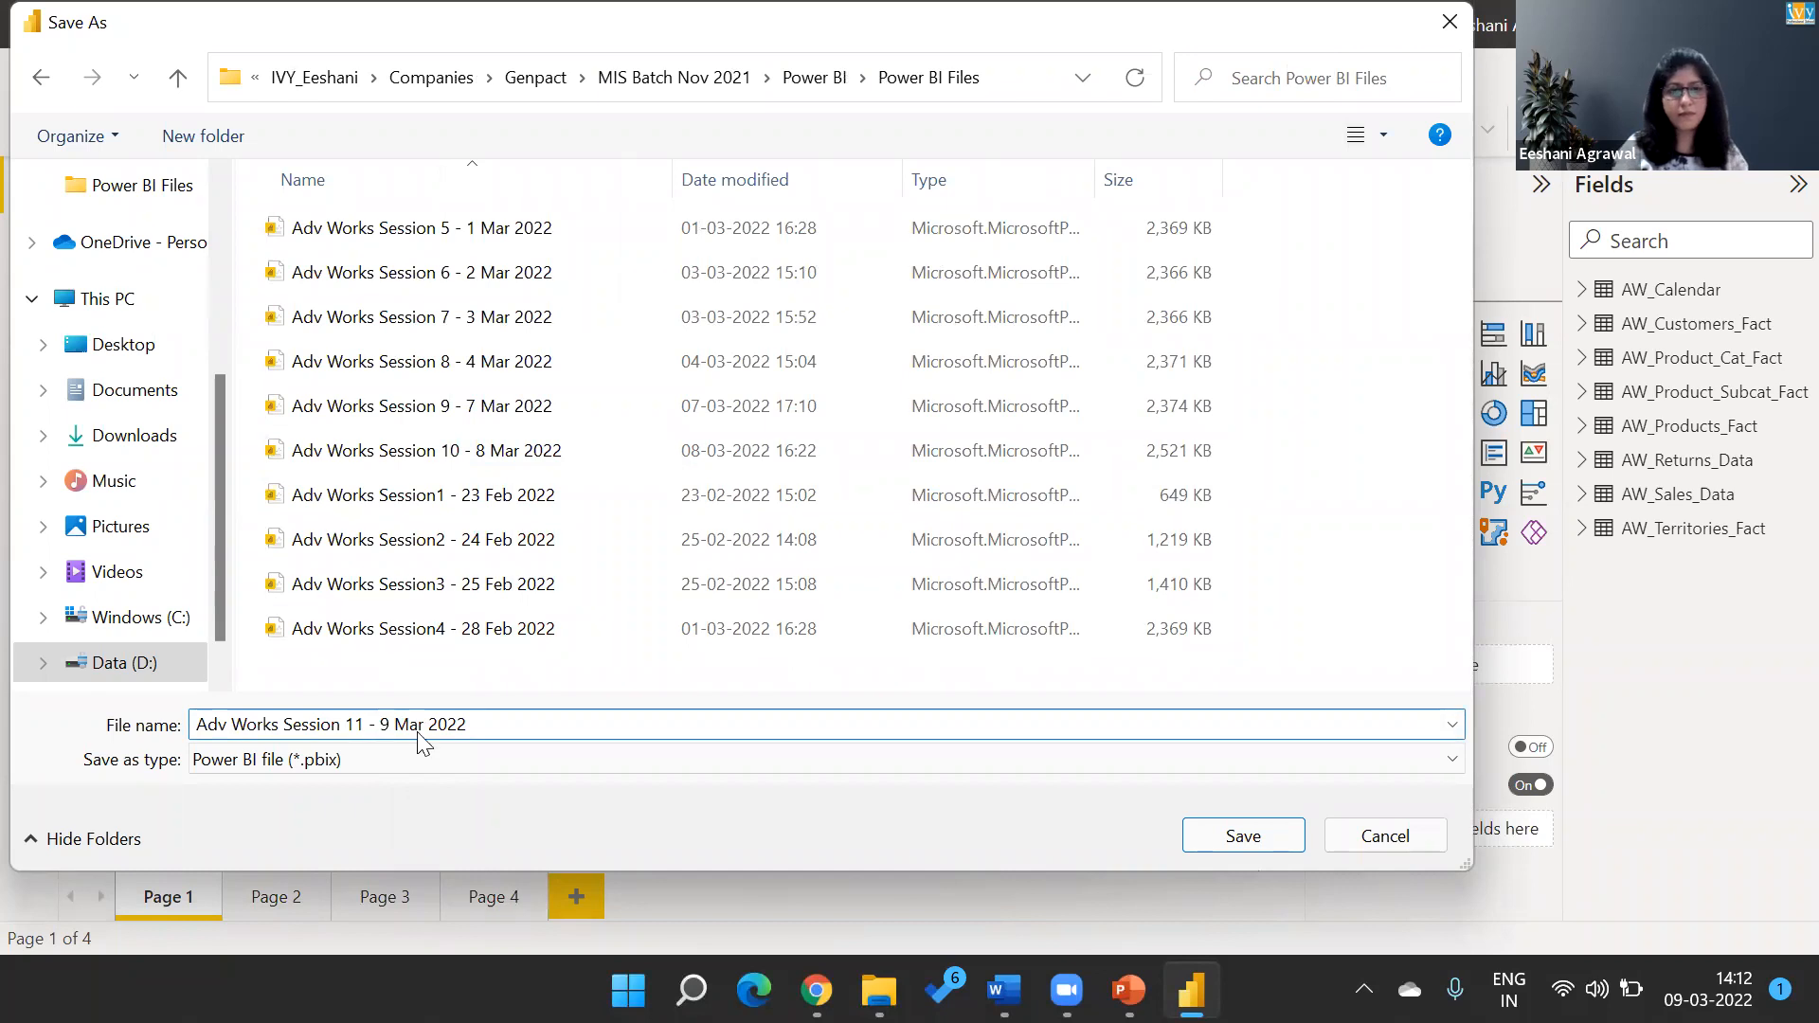
{"action": "key", "text": "Return"}
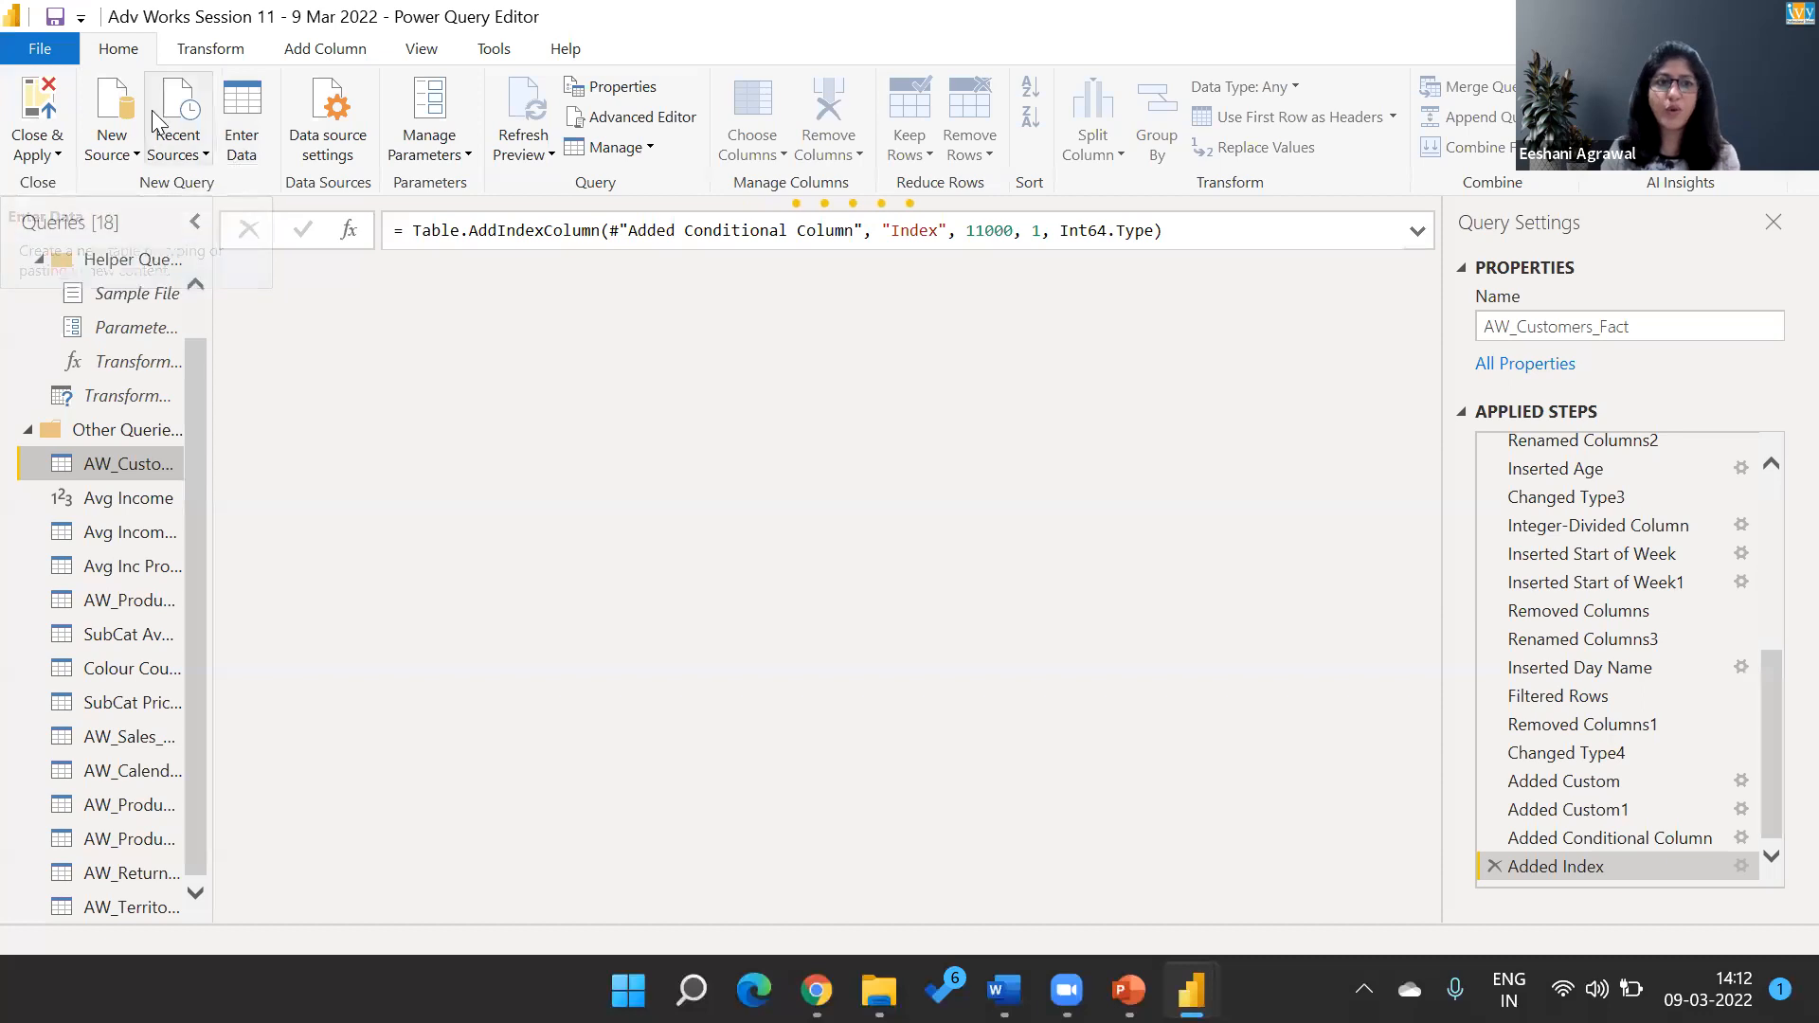
Review the conditional column options for AW_Customers_Fact in Power Query Editor without adding one, and return to the report with Close & Apply.
{"action": "left_click", "coordinate": [299, 55]}
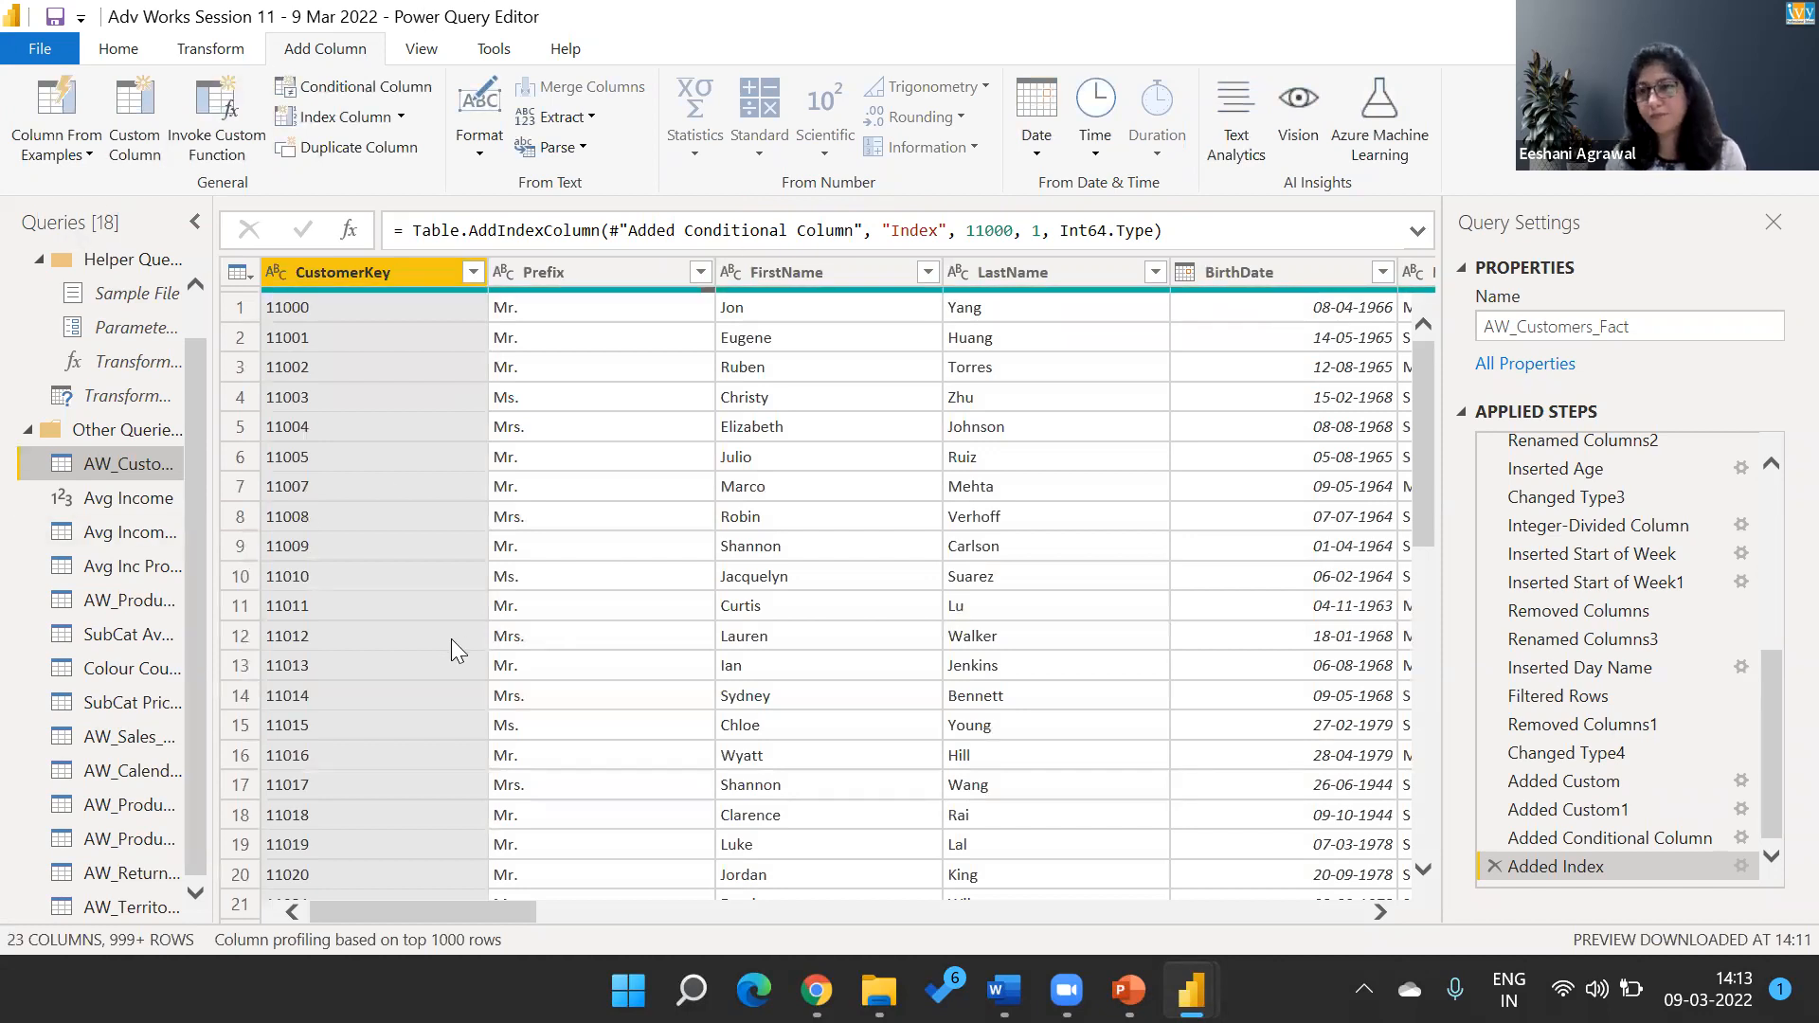
{"action": "left_click", "coordinate": [346, 88]}
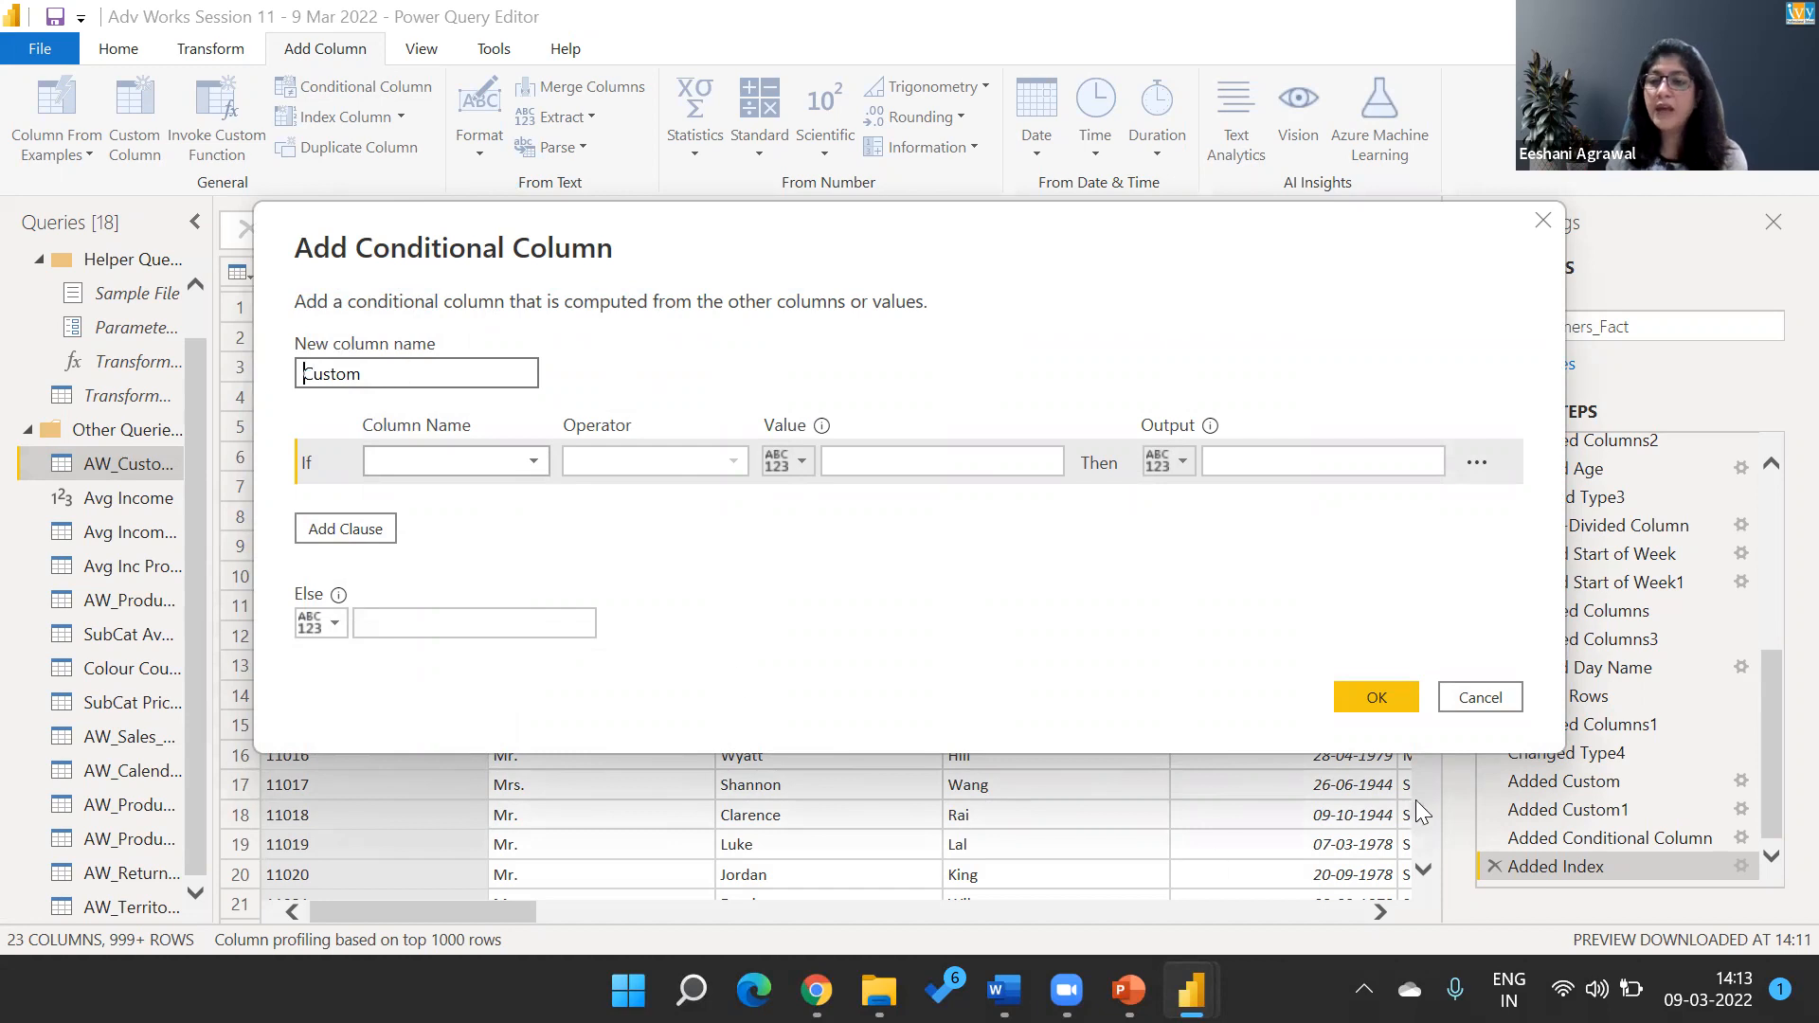
{"action": "left_click", "coordinate": [1480, 697]}
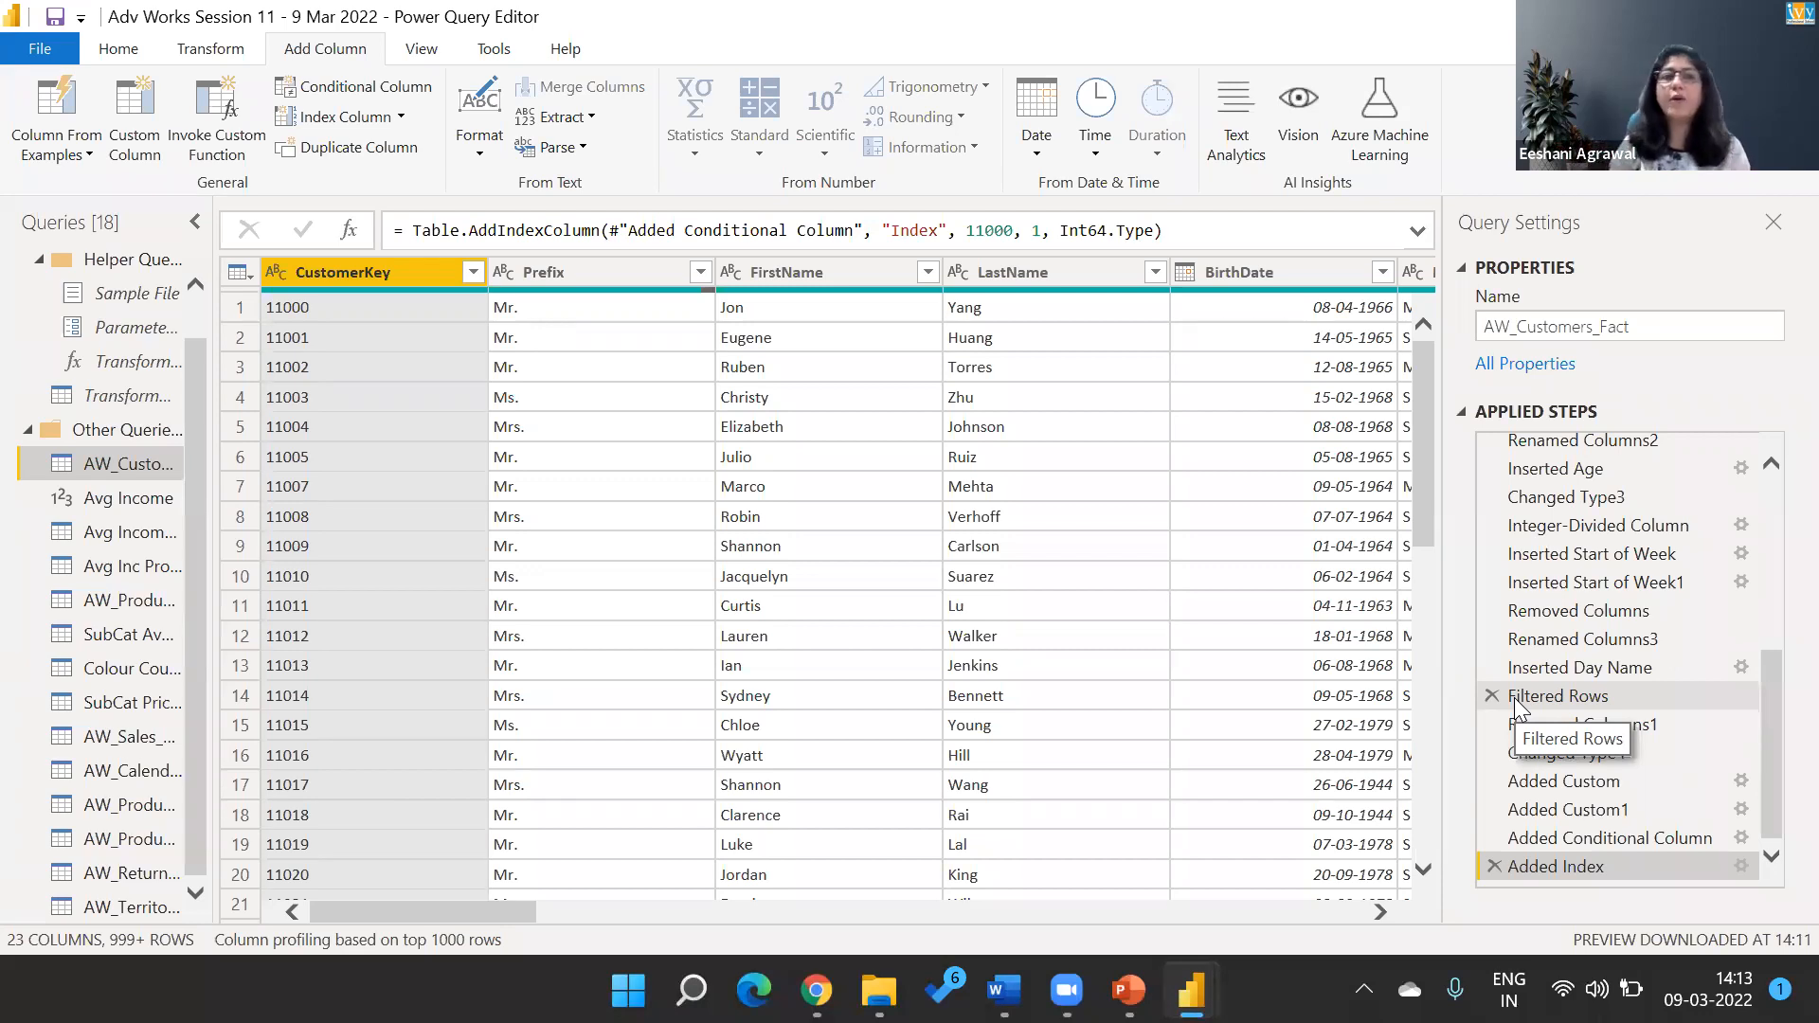
{"action": "left_click", "coordinate": [138, 63]}
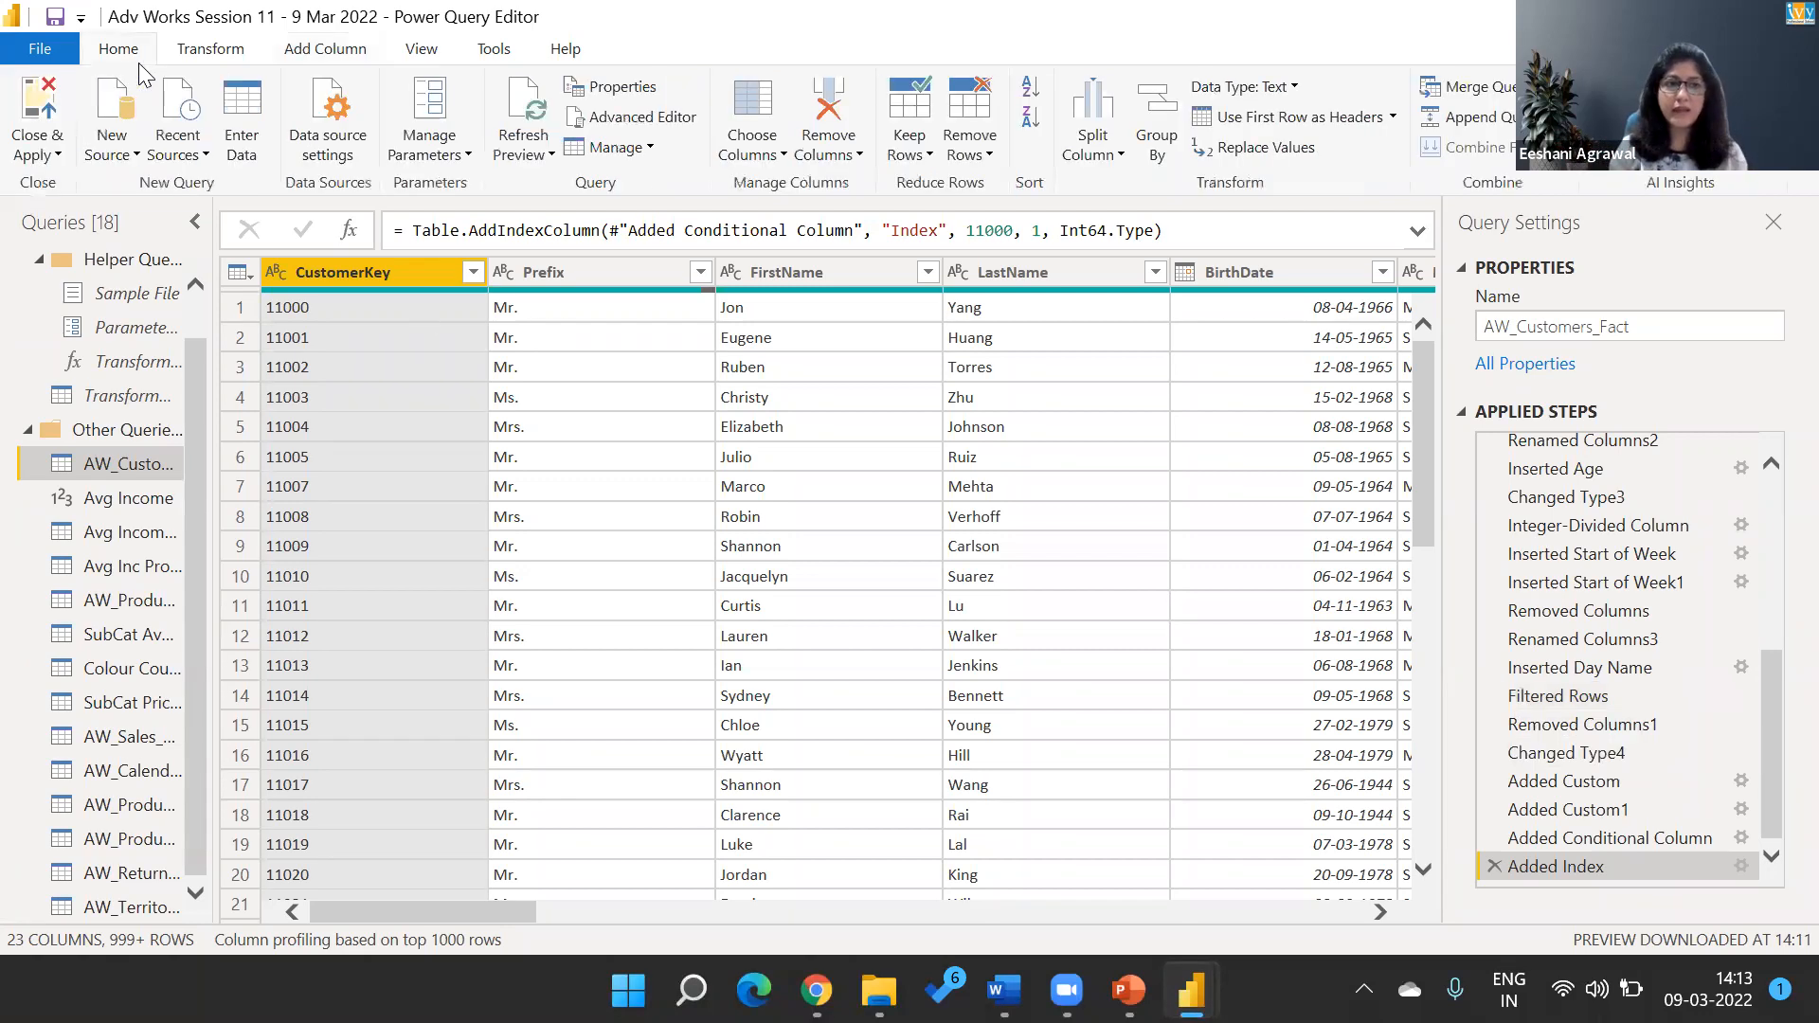
{"action": "left_click", "coordinate": [31, 114]}
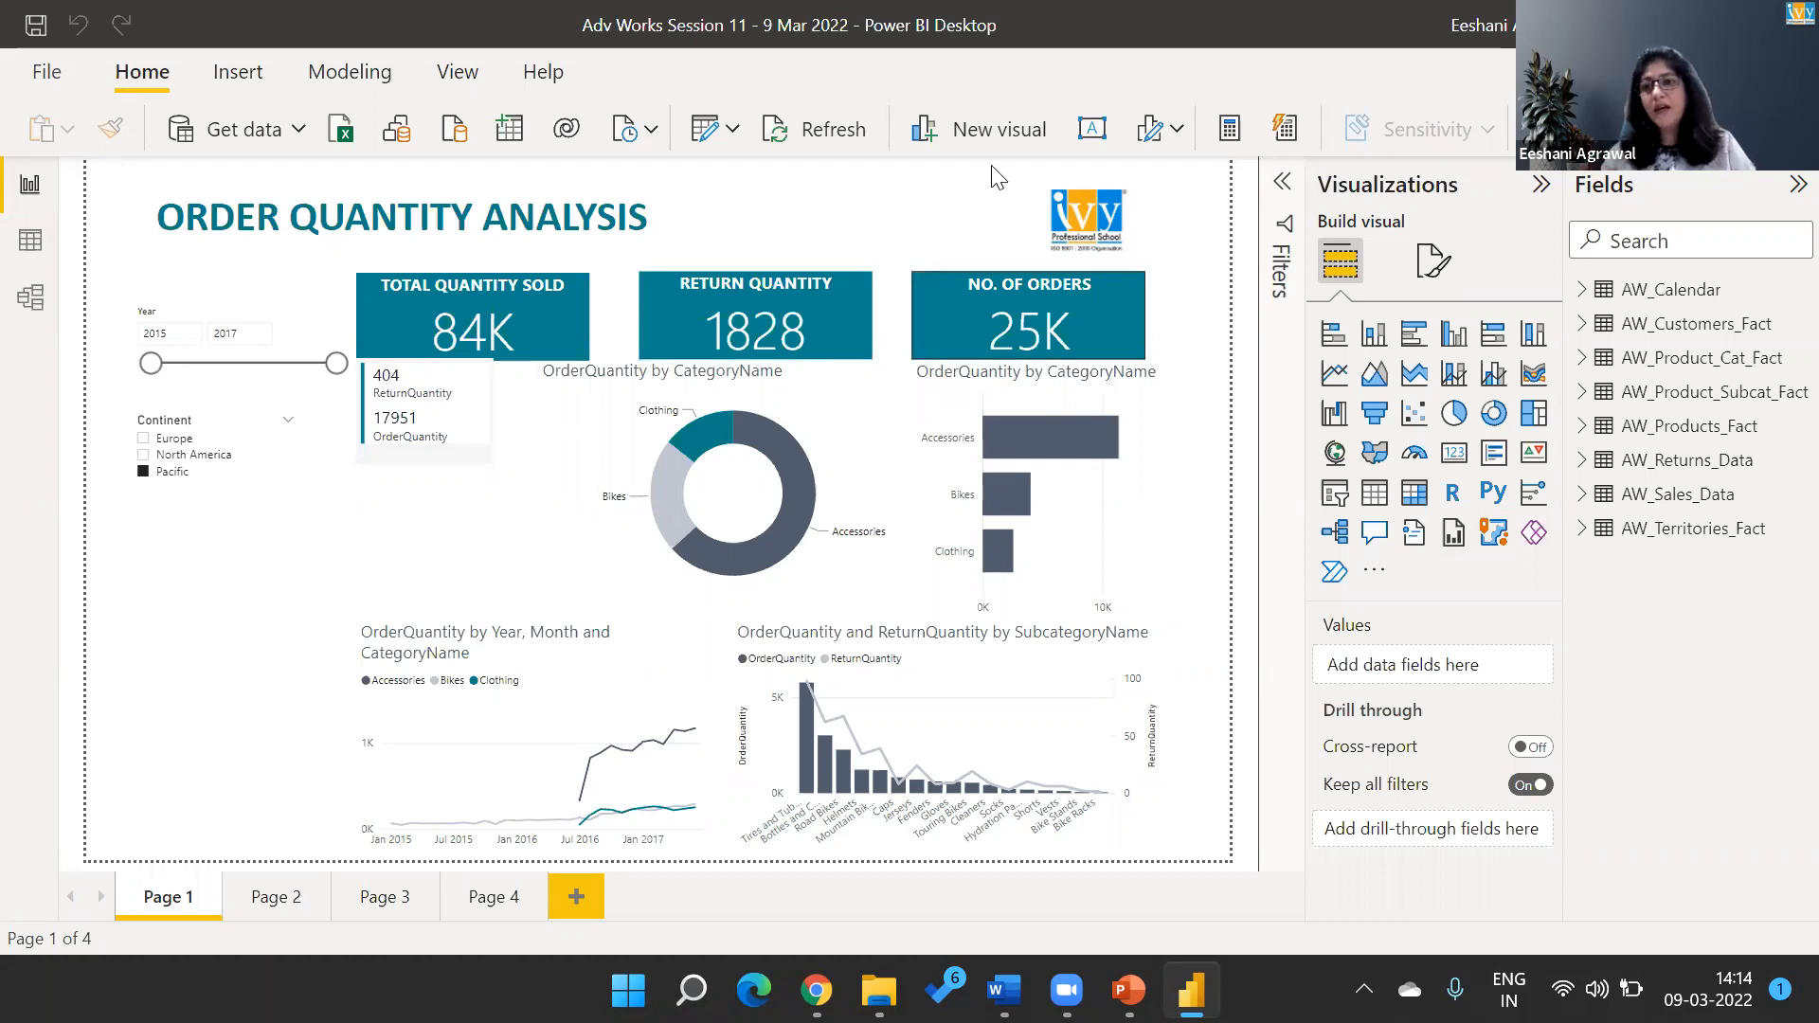
Check the commands available for the AW_Sales_Data table and inspect the Date field of the AW_Calendar table.
{"action": "right_click", "coordinate": [1675, 506]}
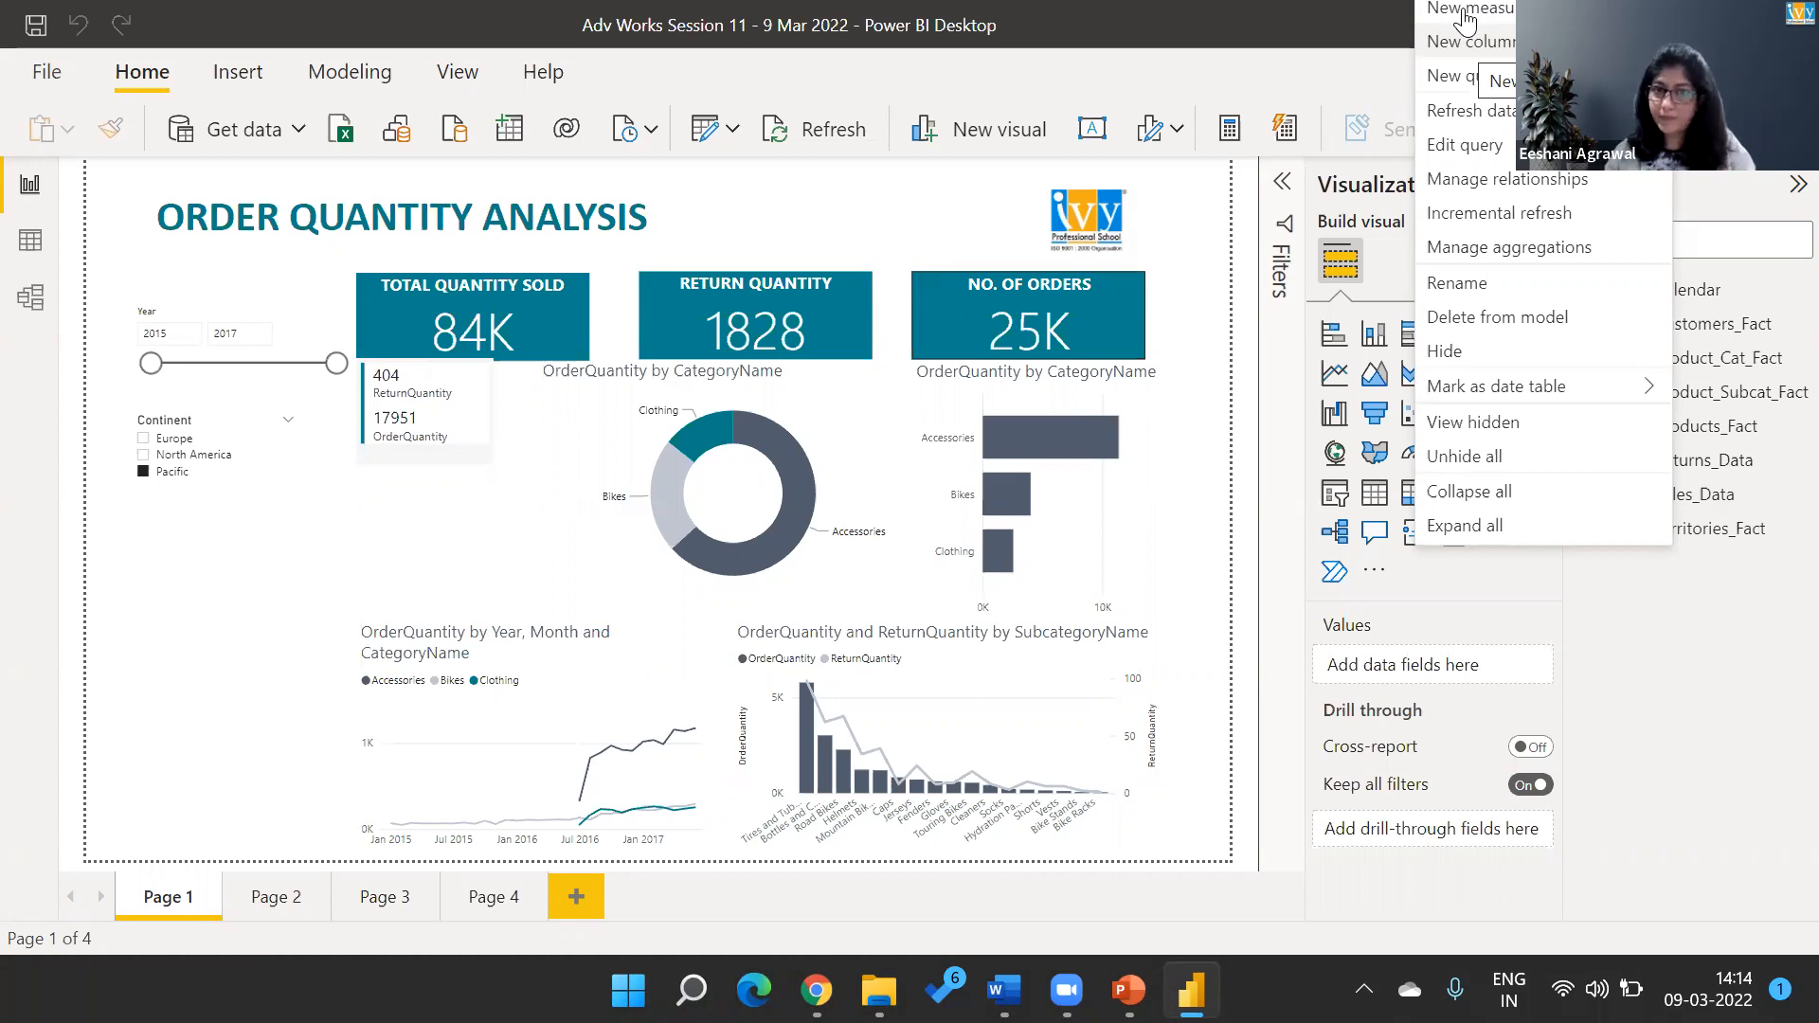
{"action": "left_click", "coordinate": [1720, 646]}
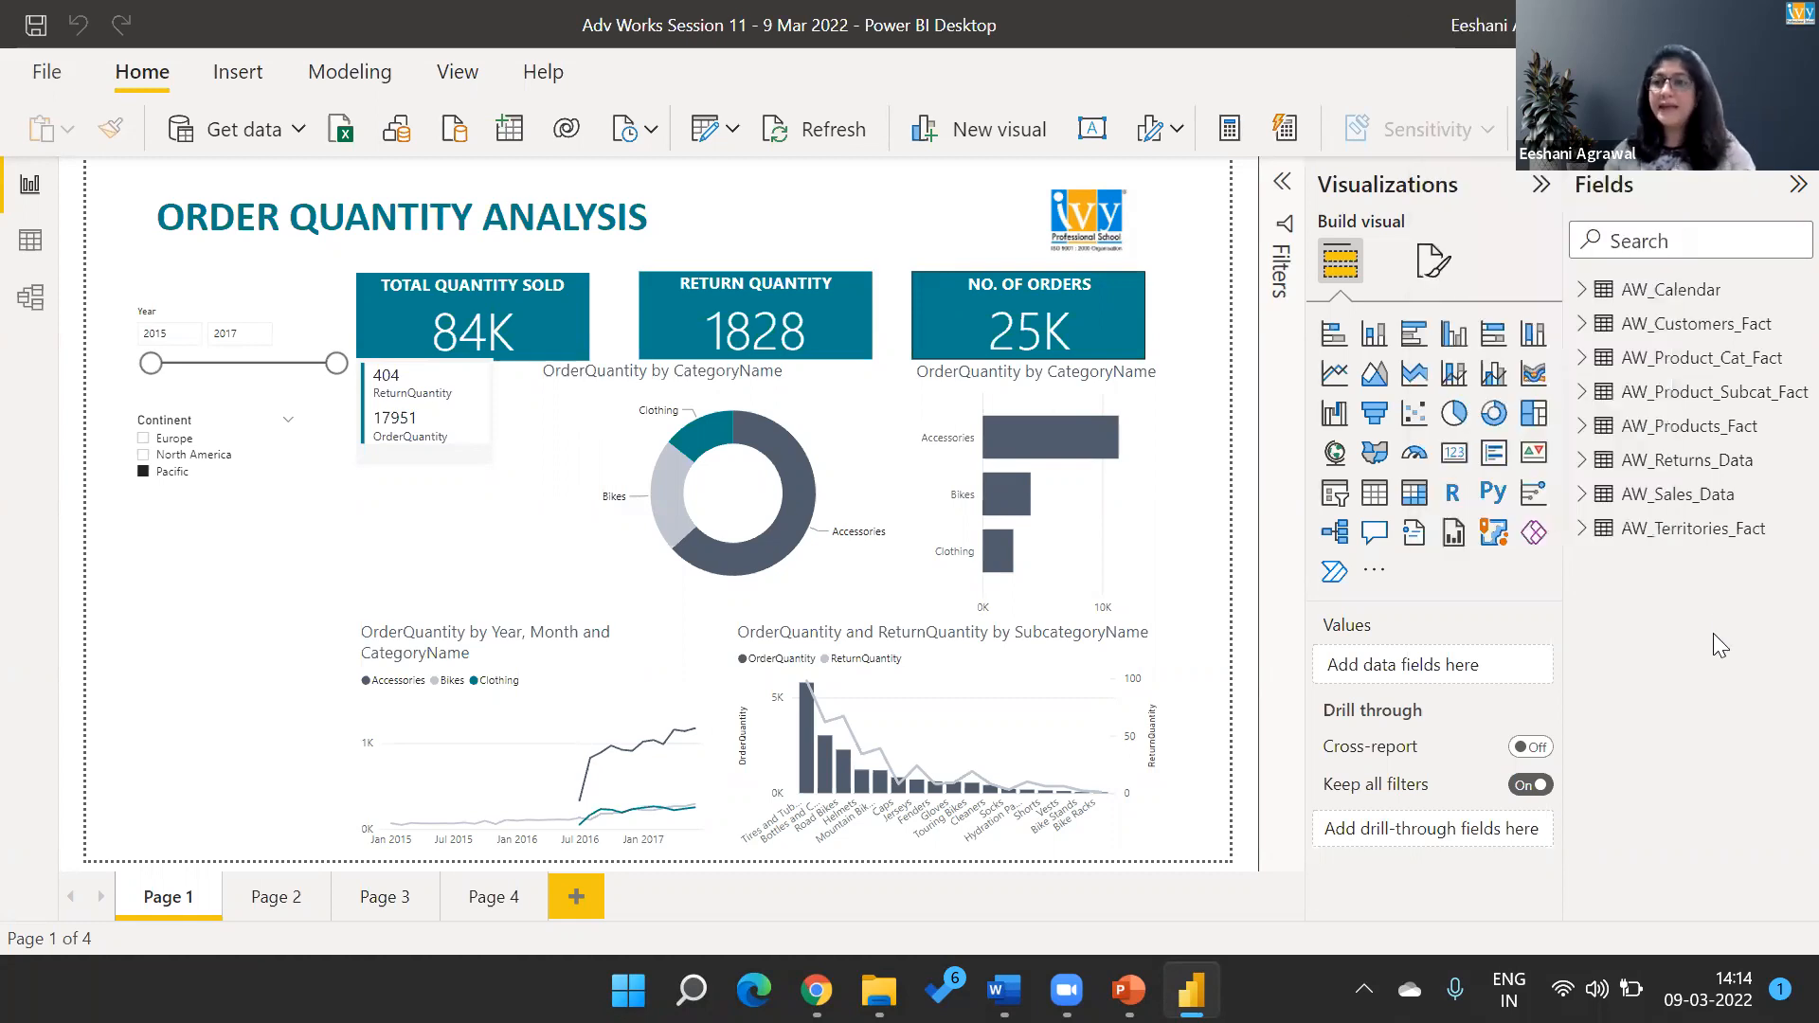
{"action": "left_click", "coordinate": [1663, 291]}
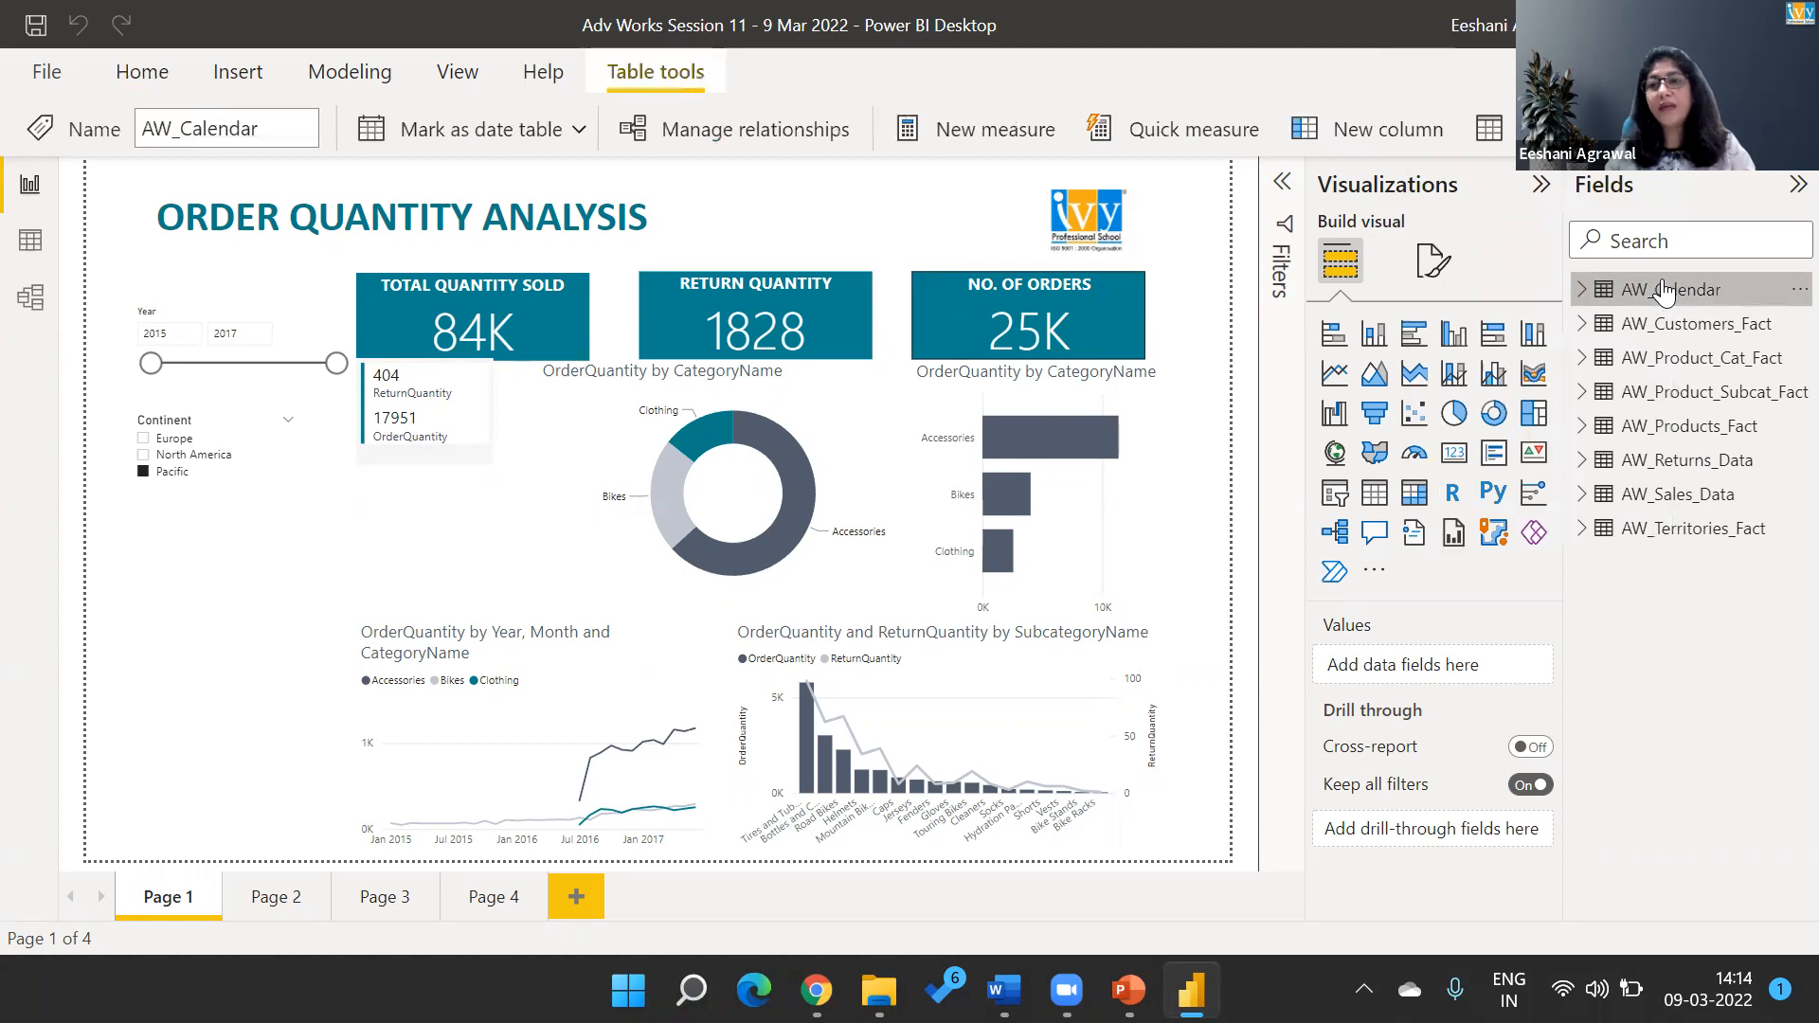
{"action": "left_click", "coordinate": [1665, 290]}
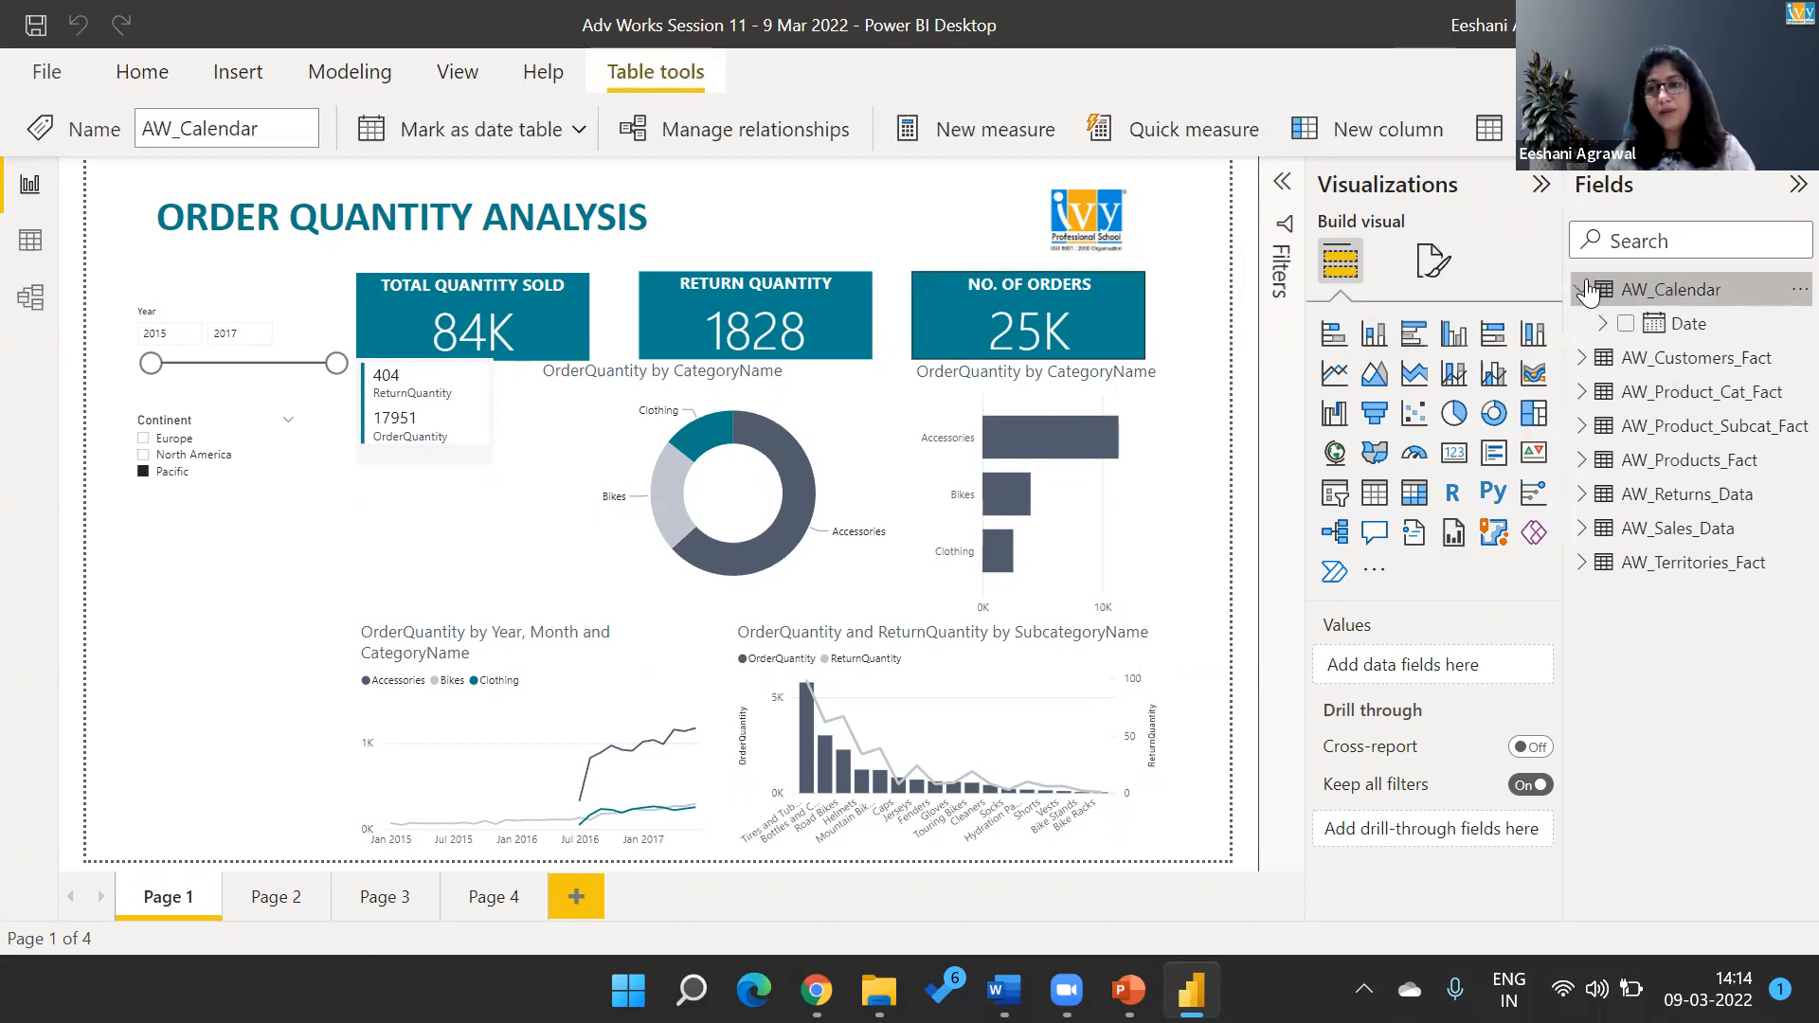
{"action": "left_click", "coordinate": [1690, 324]}
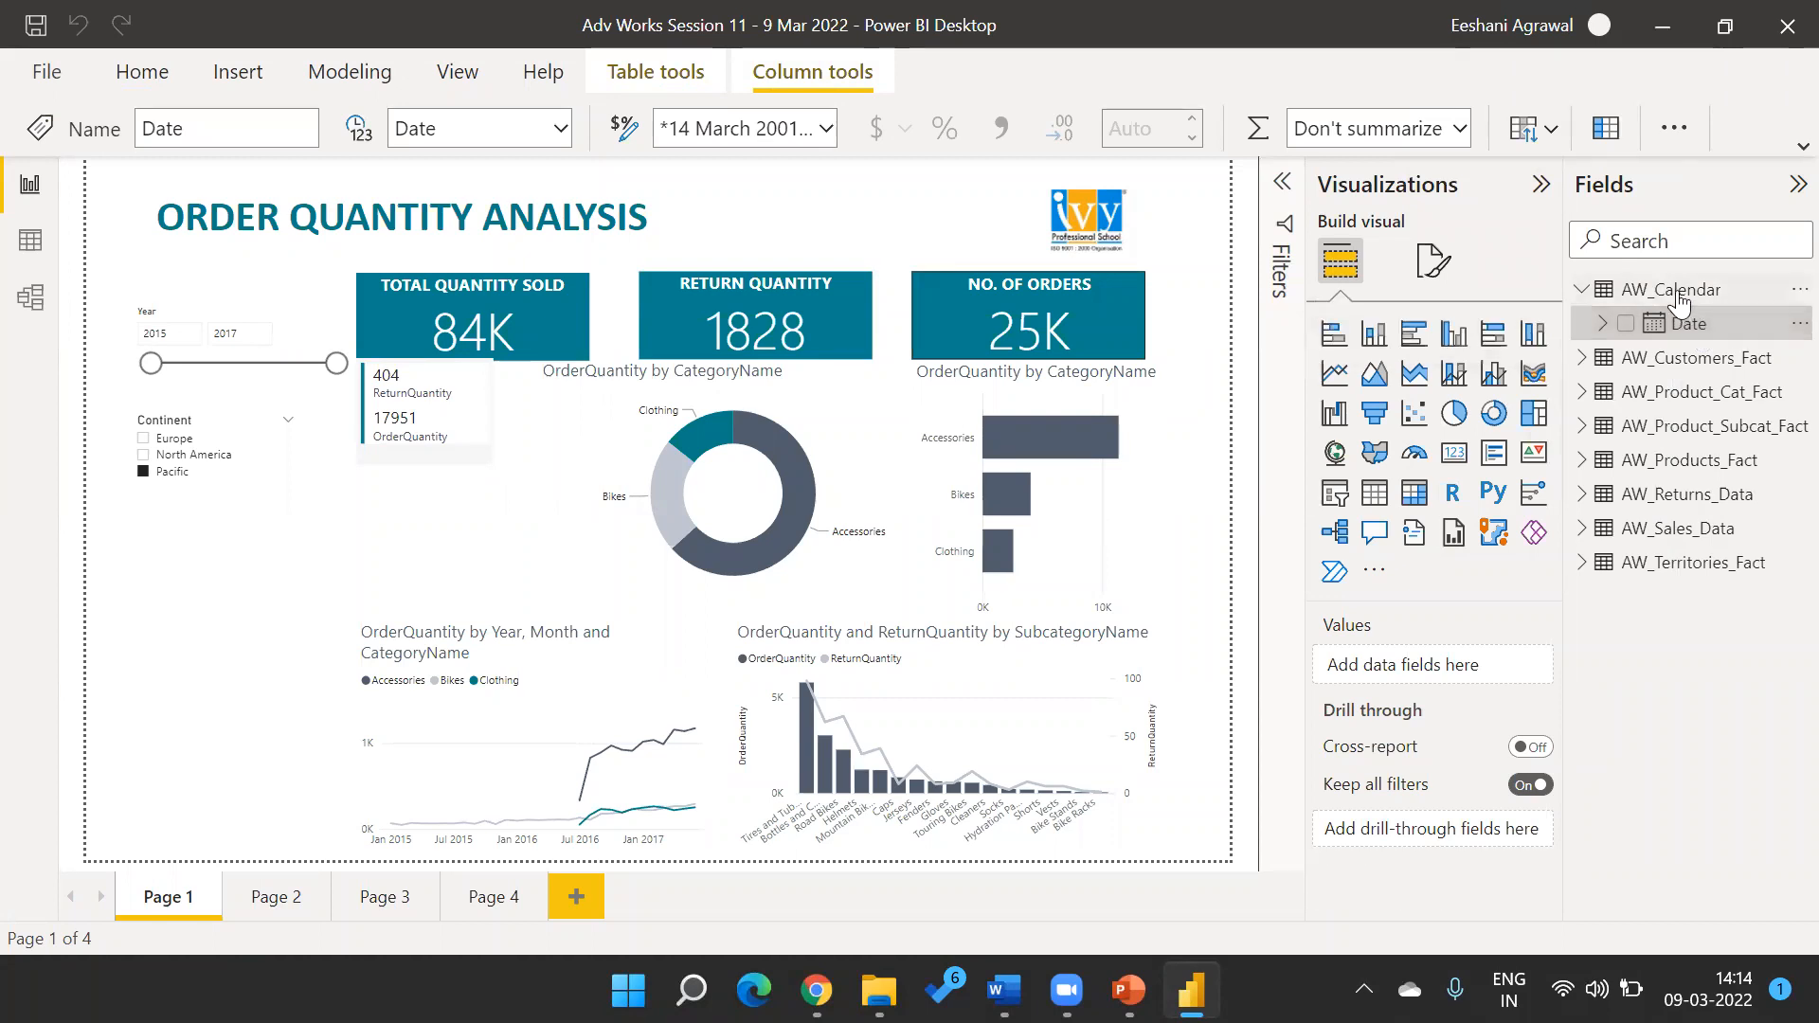
Add a new calculated column to the AW_Calendar table and name it Month in its formula.
{"action": "right_click", "coordinate": [1679, 296]}
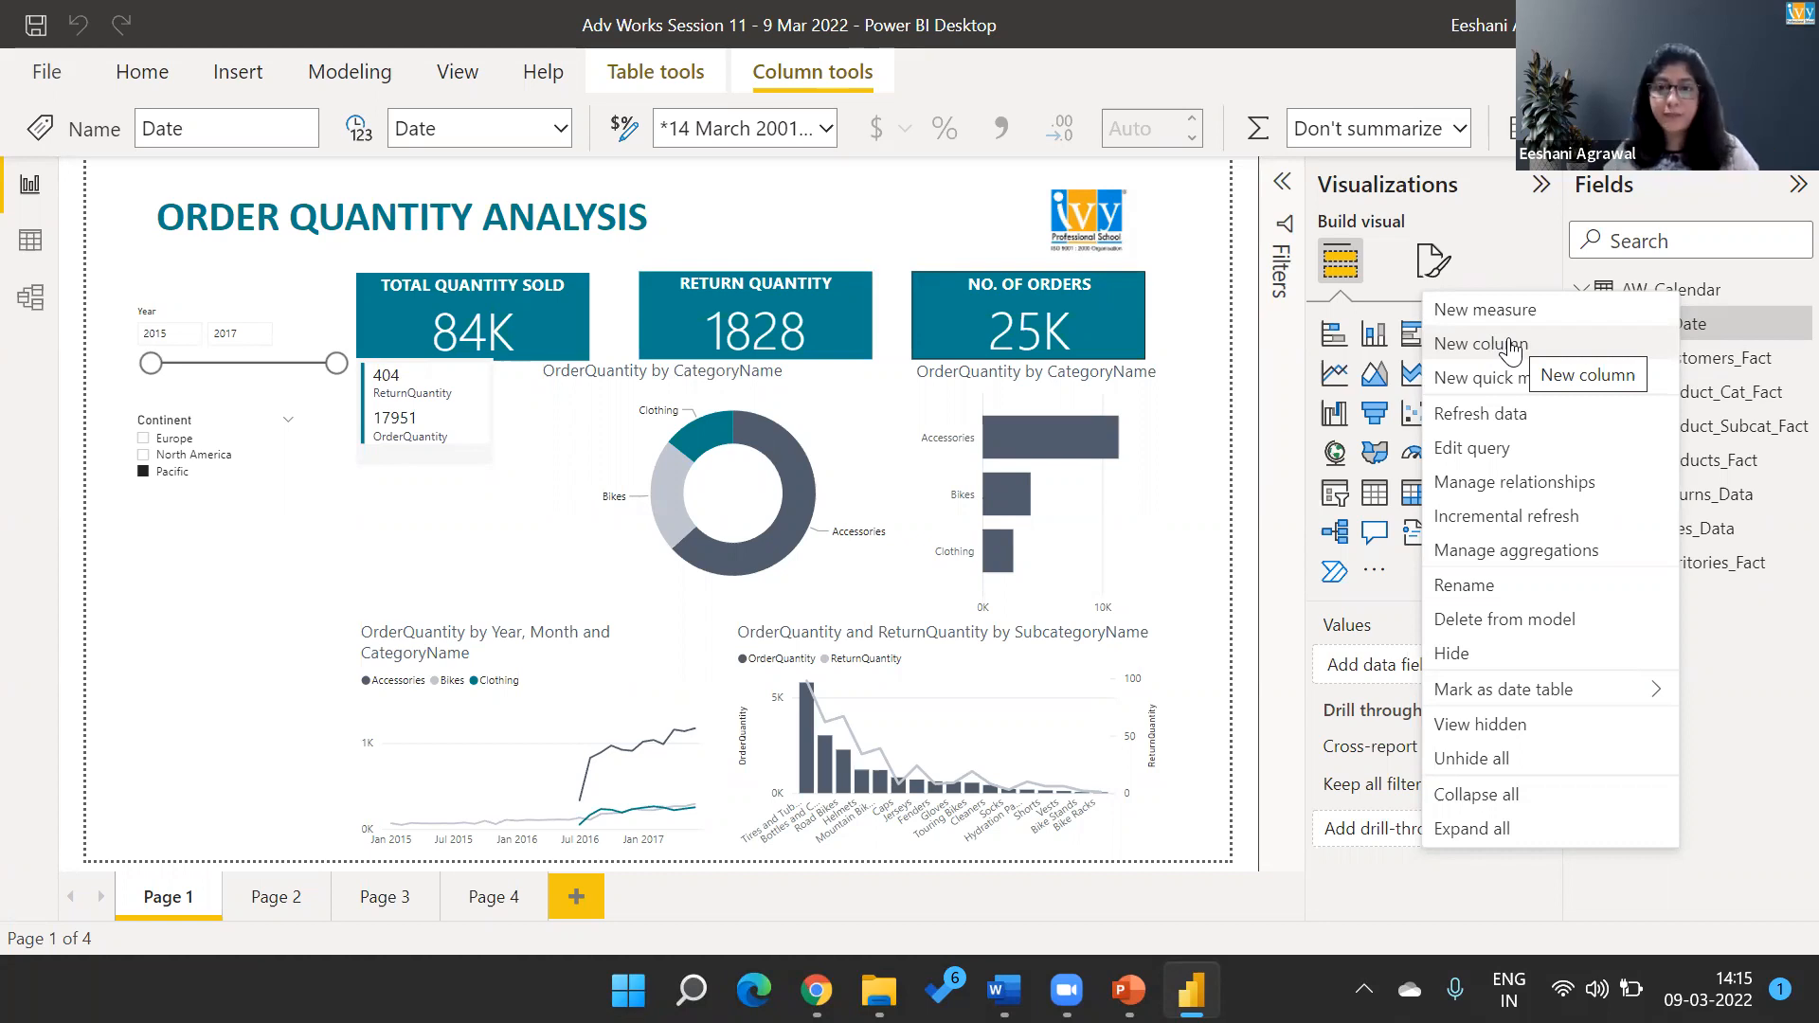
{"action": "key", "text": "Escape"}
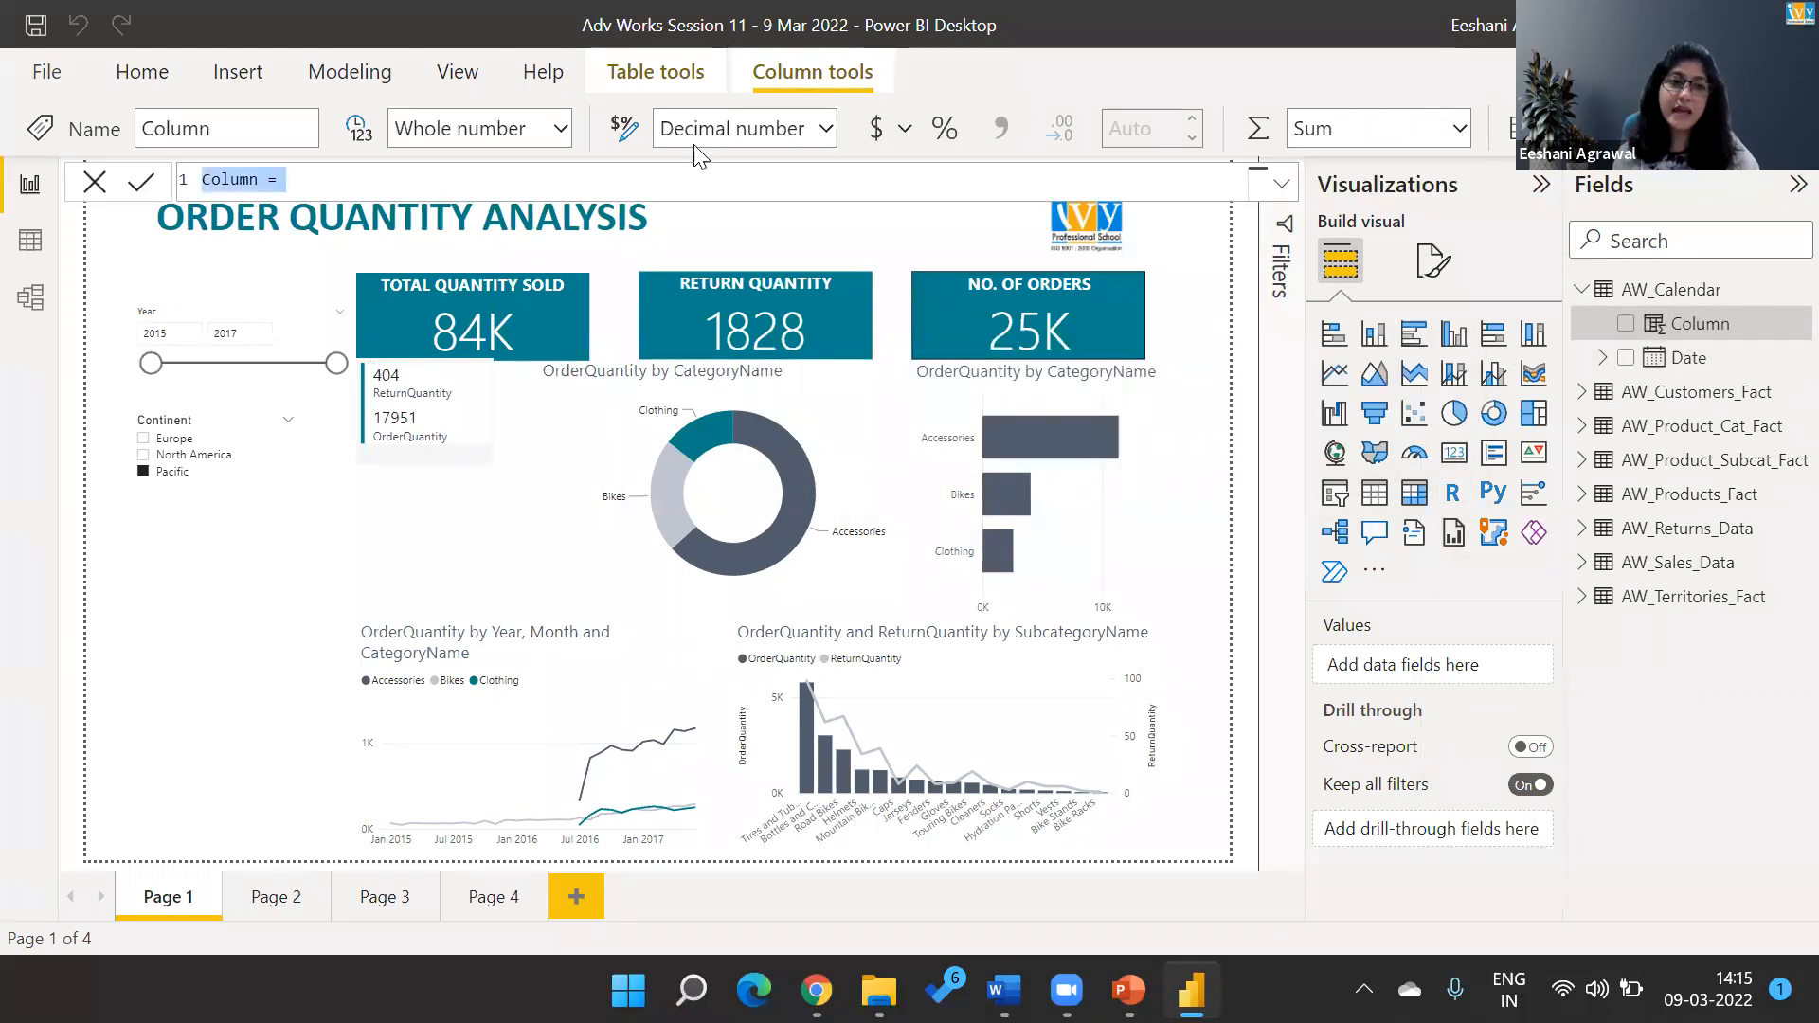
{"action": "key", "text": "Home"}
{"action": "key", "text": "shift+Right"}
{"action": "key", "text": "shift+Right"}
{"action": "key", "text": "shift+Right"}
{"action": "key", "text": "shift+Right"}
{"action": "key", "text": "shift+Right"}
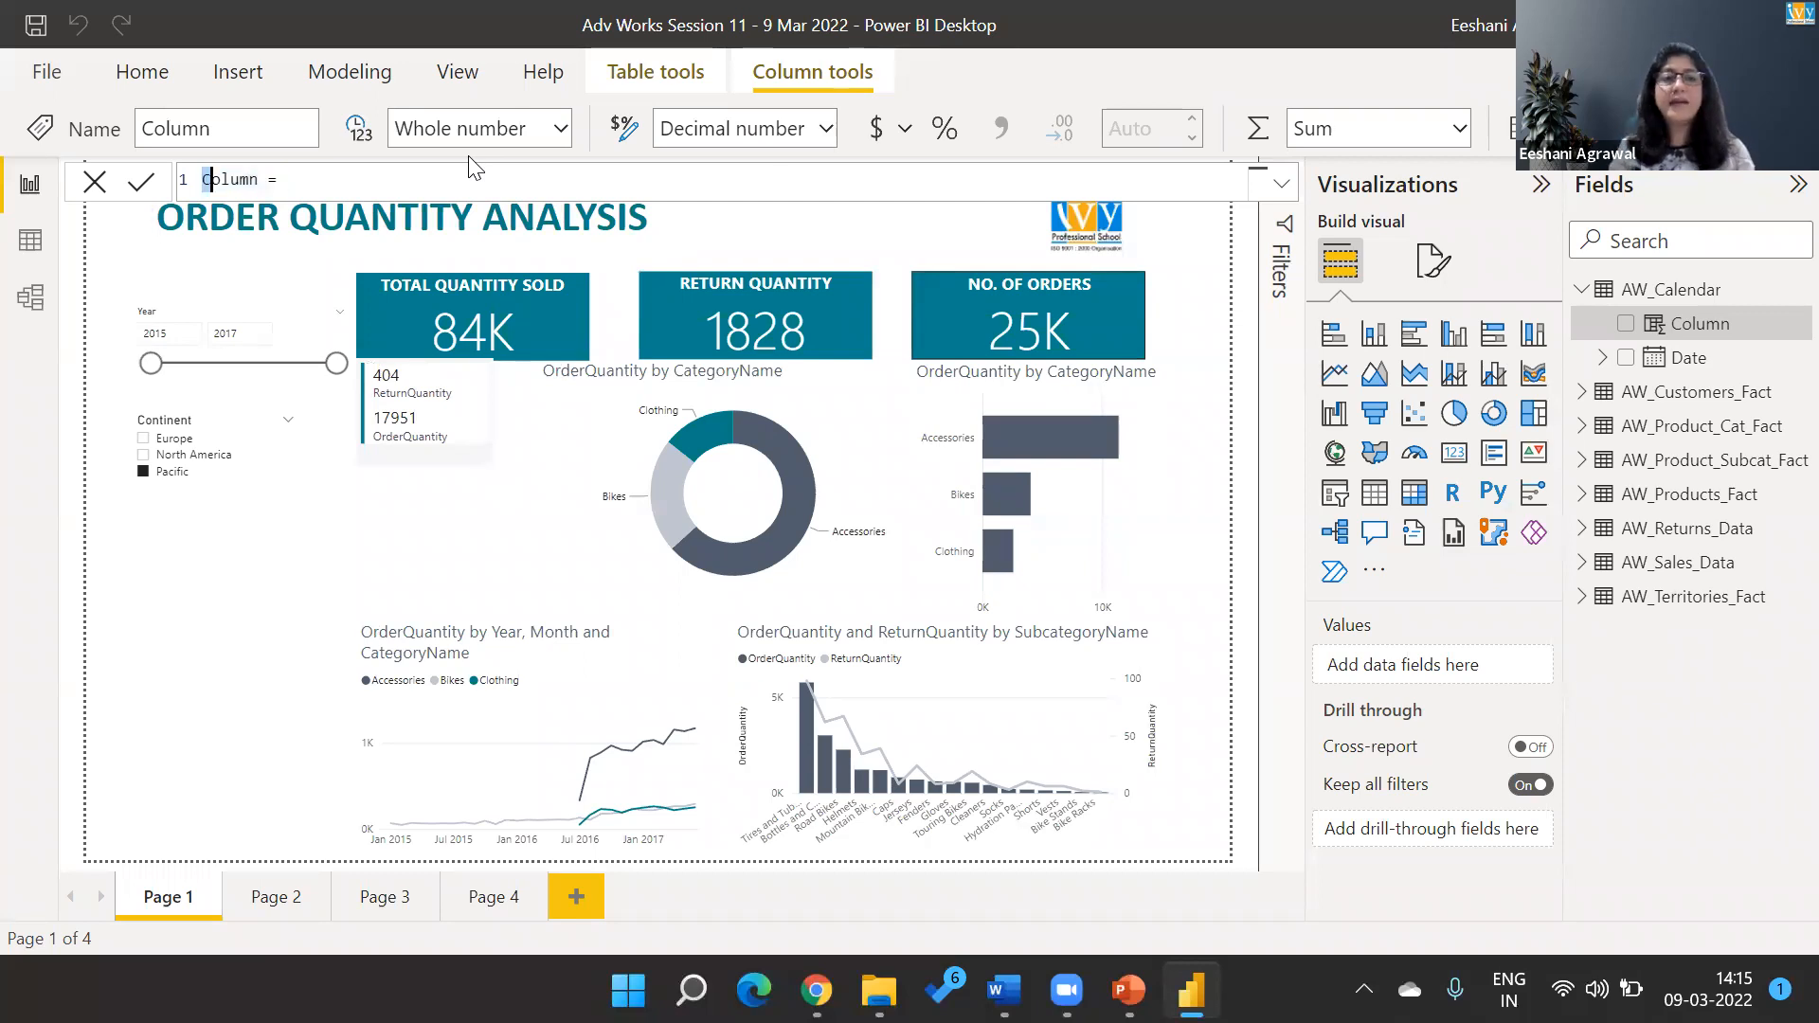
{"action": "key", "text": "shift+Right"}
{"action": "type", "text": "Month"}
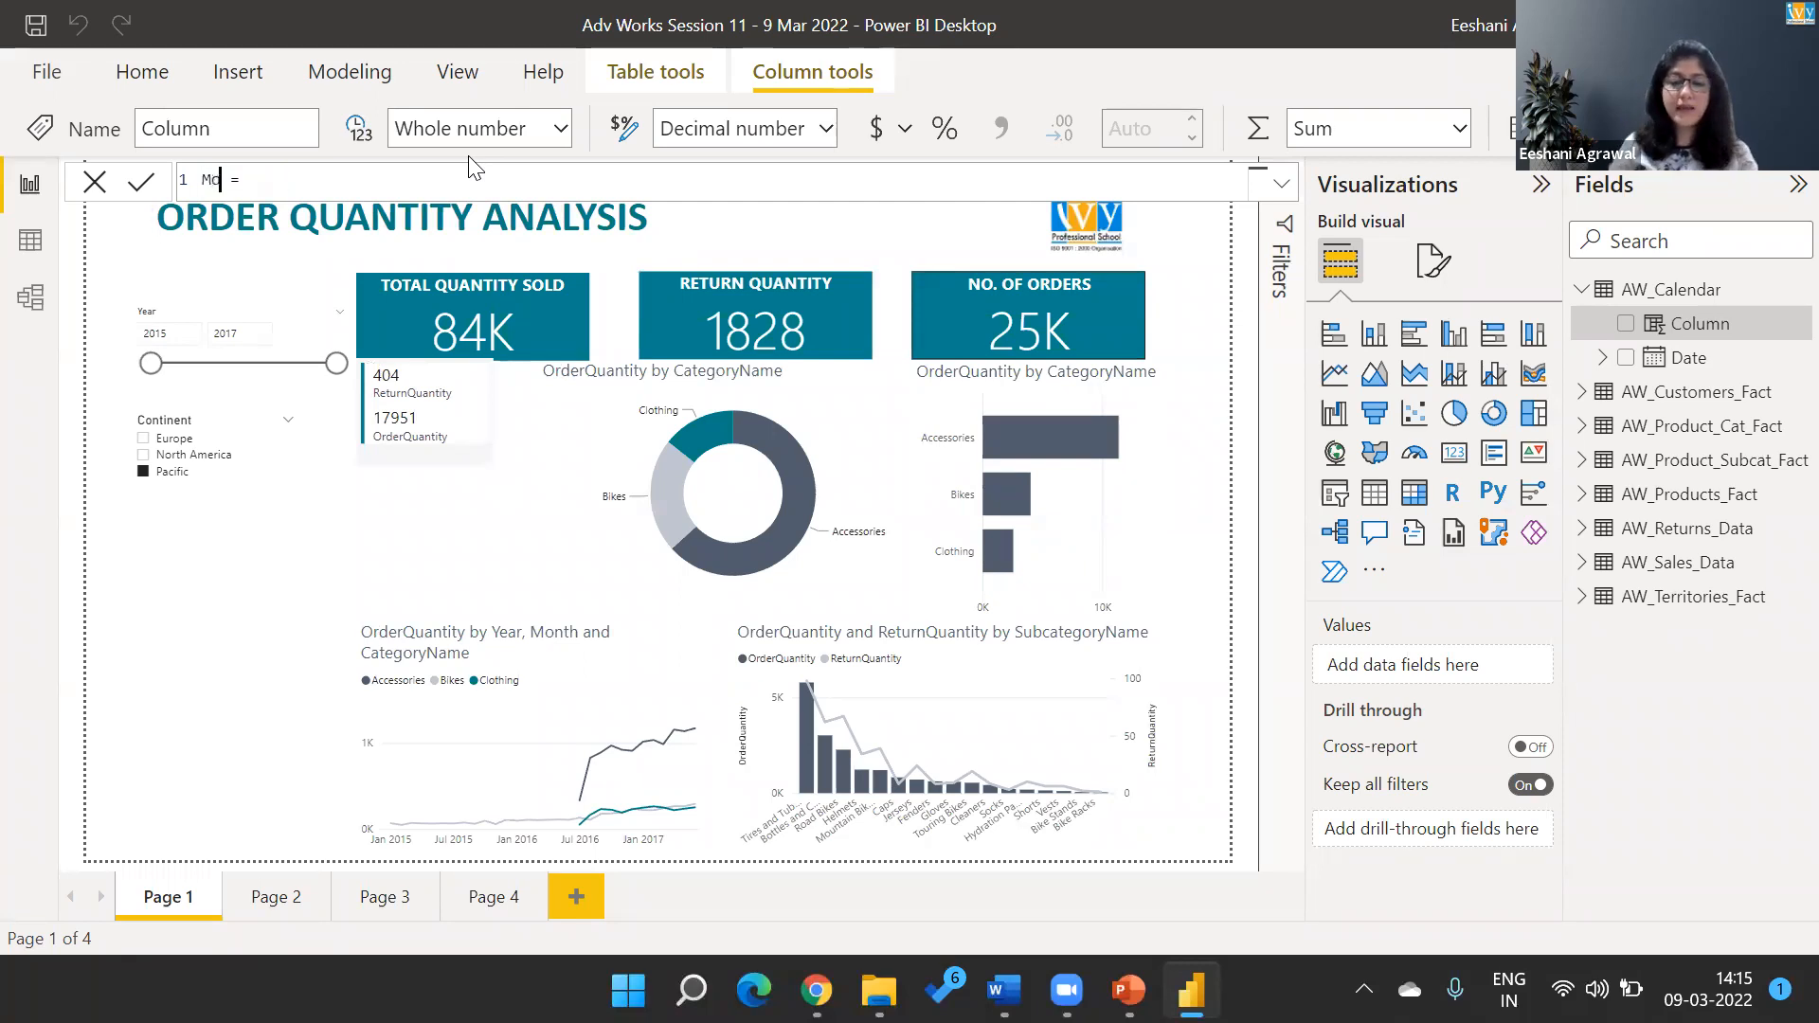
Write the Month column's expression as MONTH(AW_Calendar[Date]).
{"action": "key", "text": "End"}
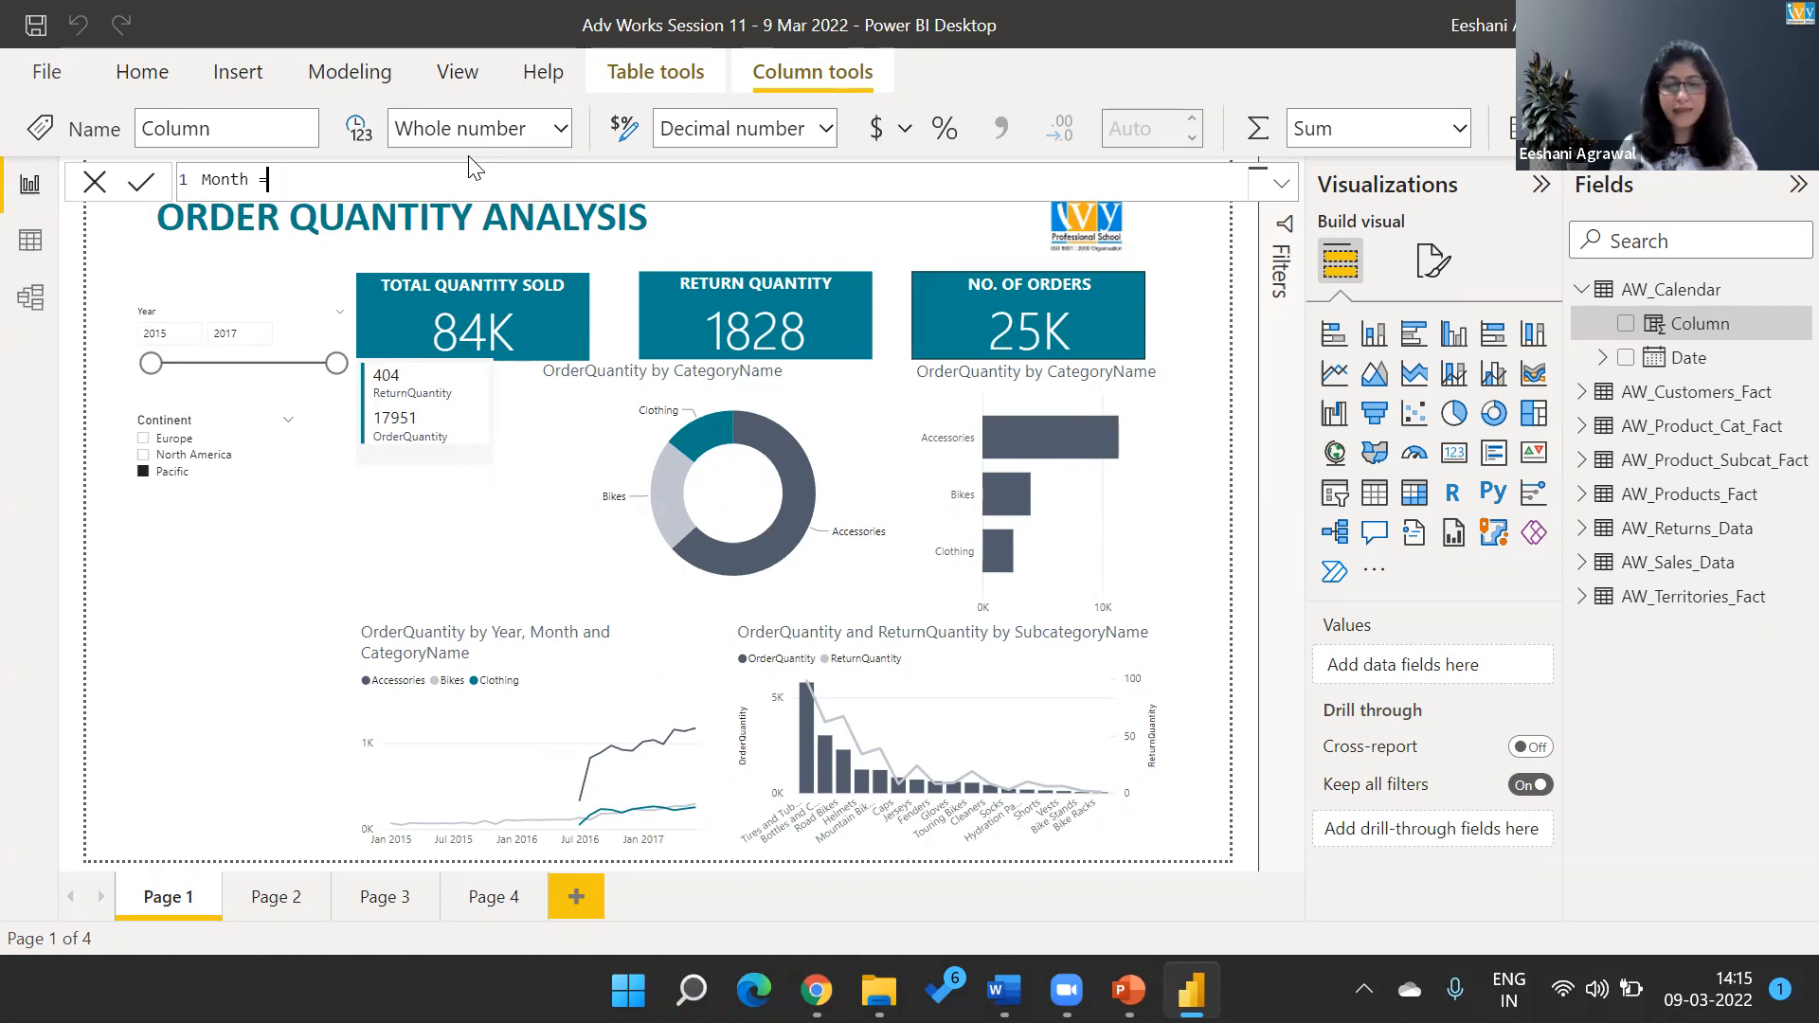
{"action": "type", "text": "mon"}
{"action": "key", "text": "Tab"}
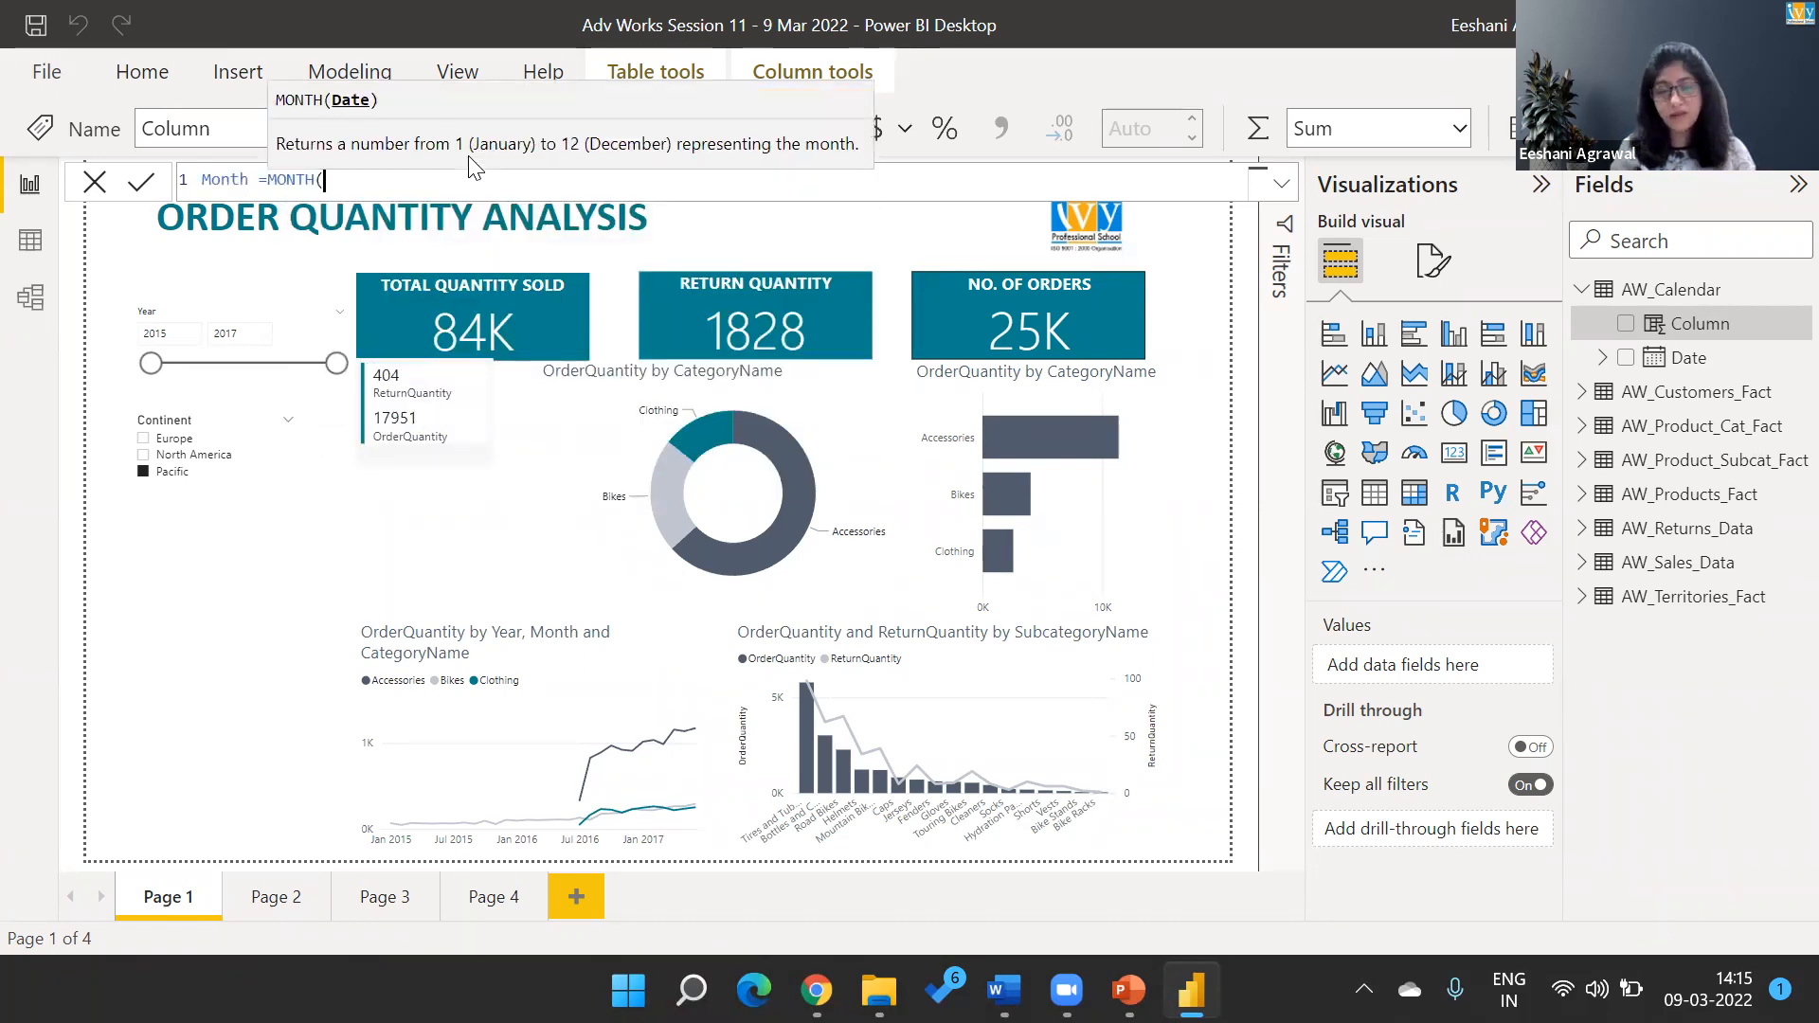
{"action": "type", "text": "at"}
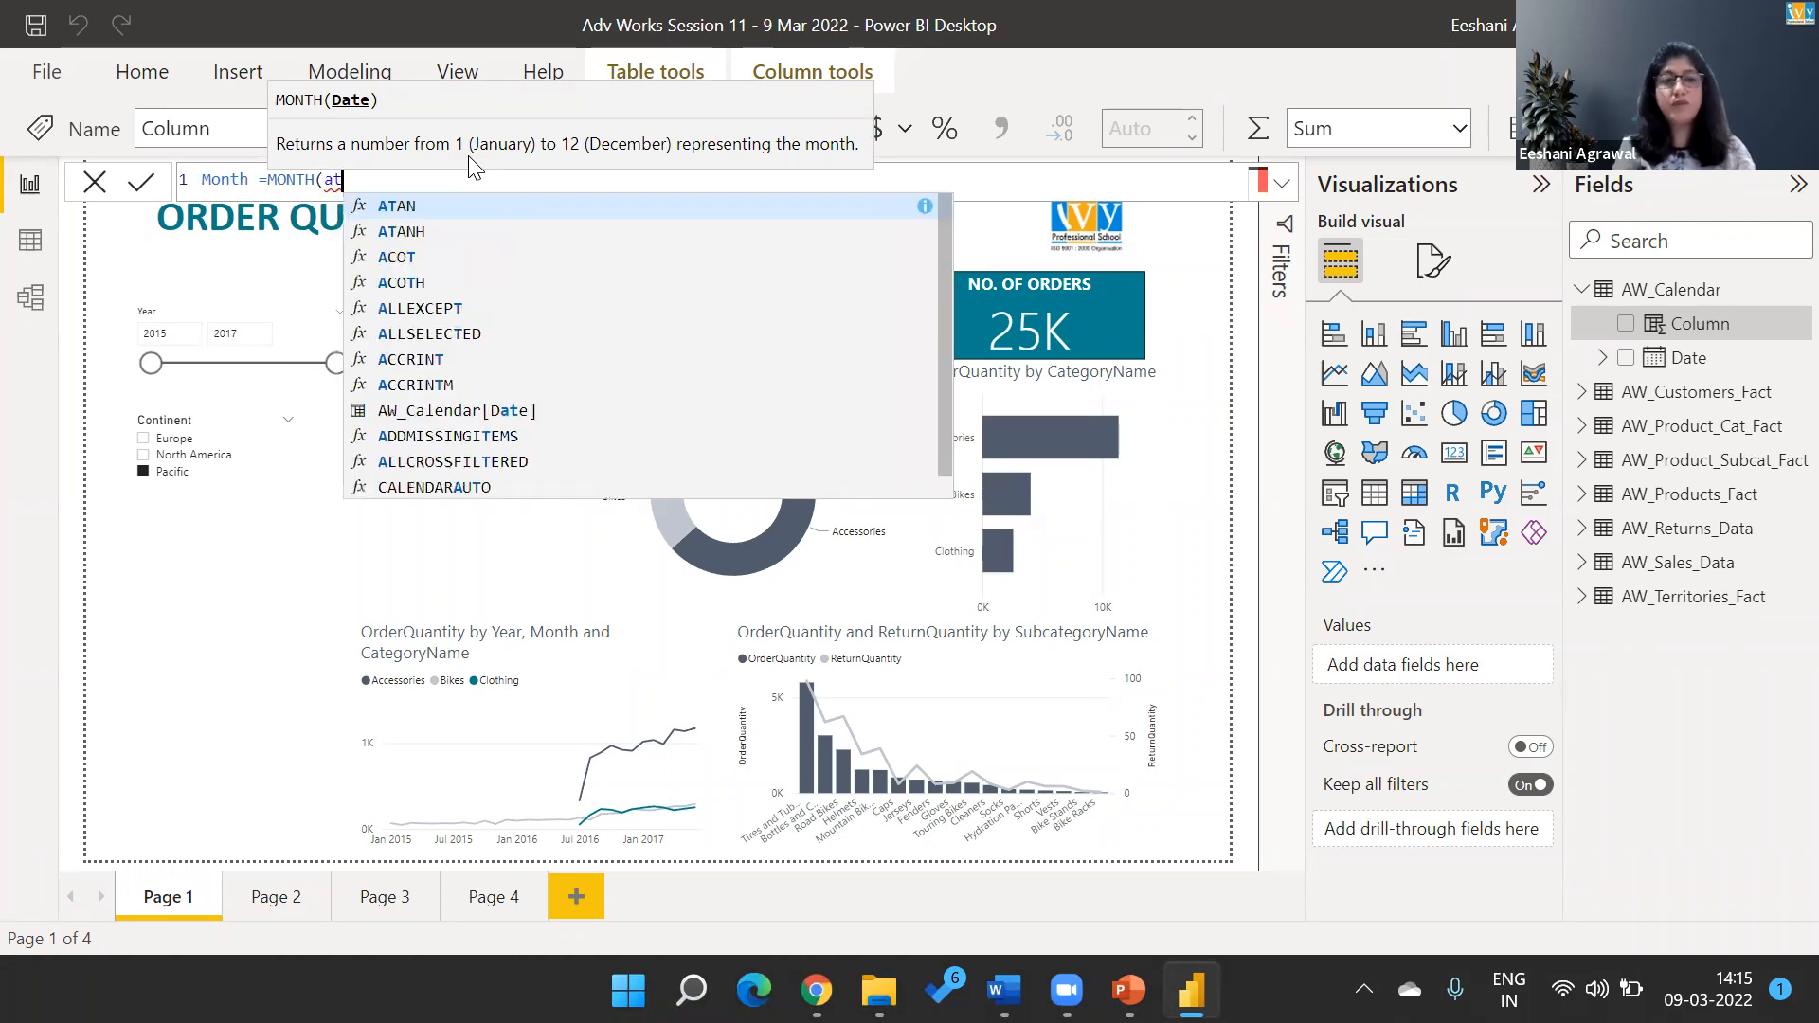
{"action": "key", "text": "BackSpace"}
{"action": "key", "text": "BackSpace"}
{"action": "type", "text": "da"}
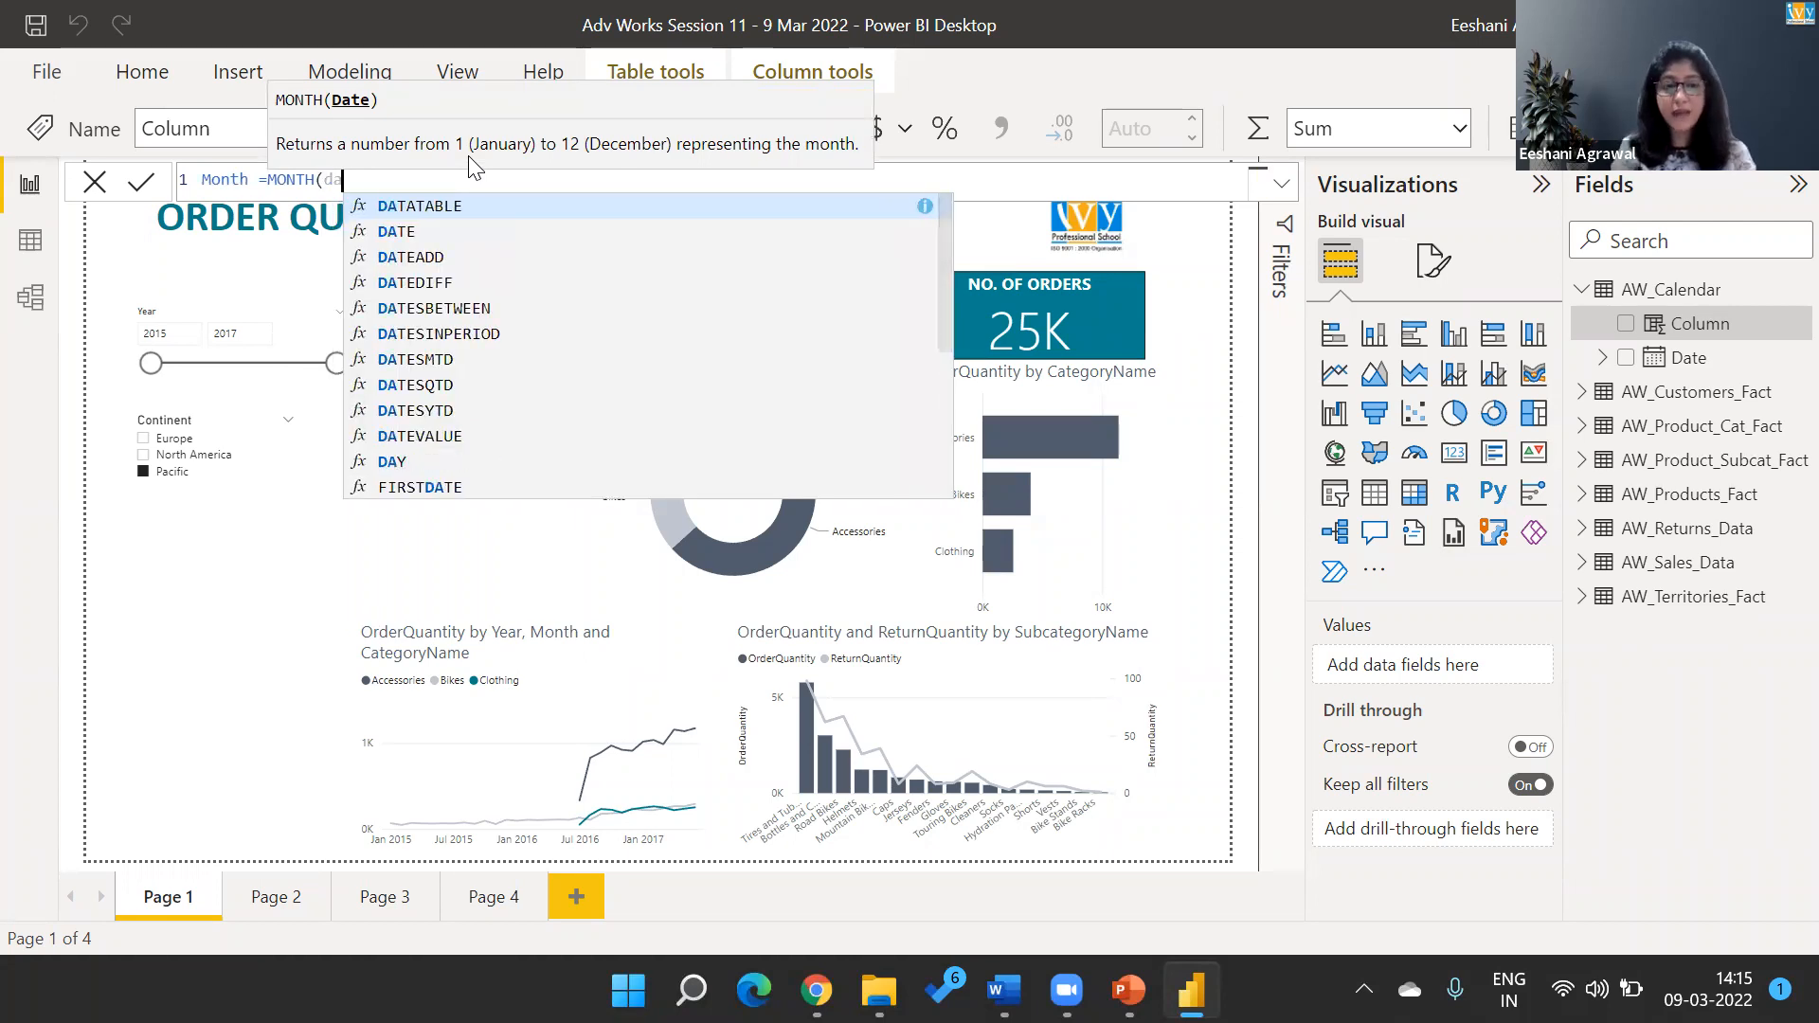
{"action": "type", "text": "te"}
{"action": "key", "text": "Down"}
{"action": "key", "text": "Down"}
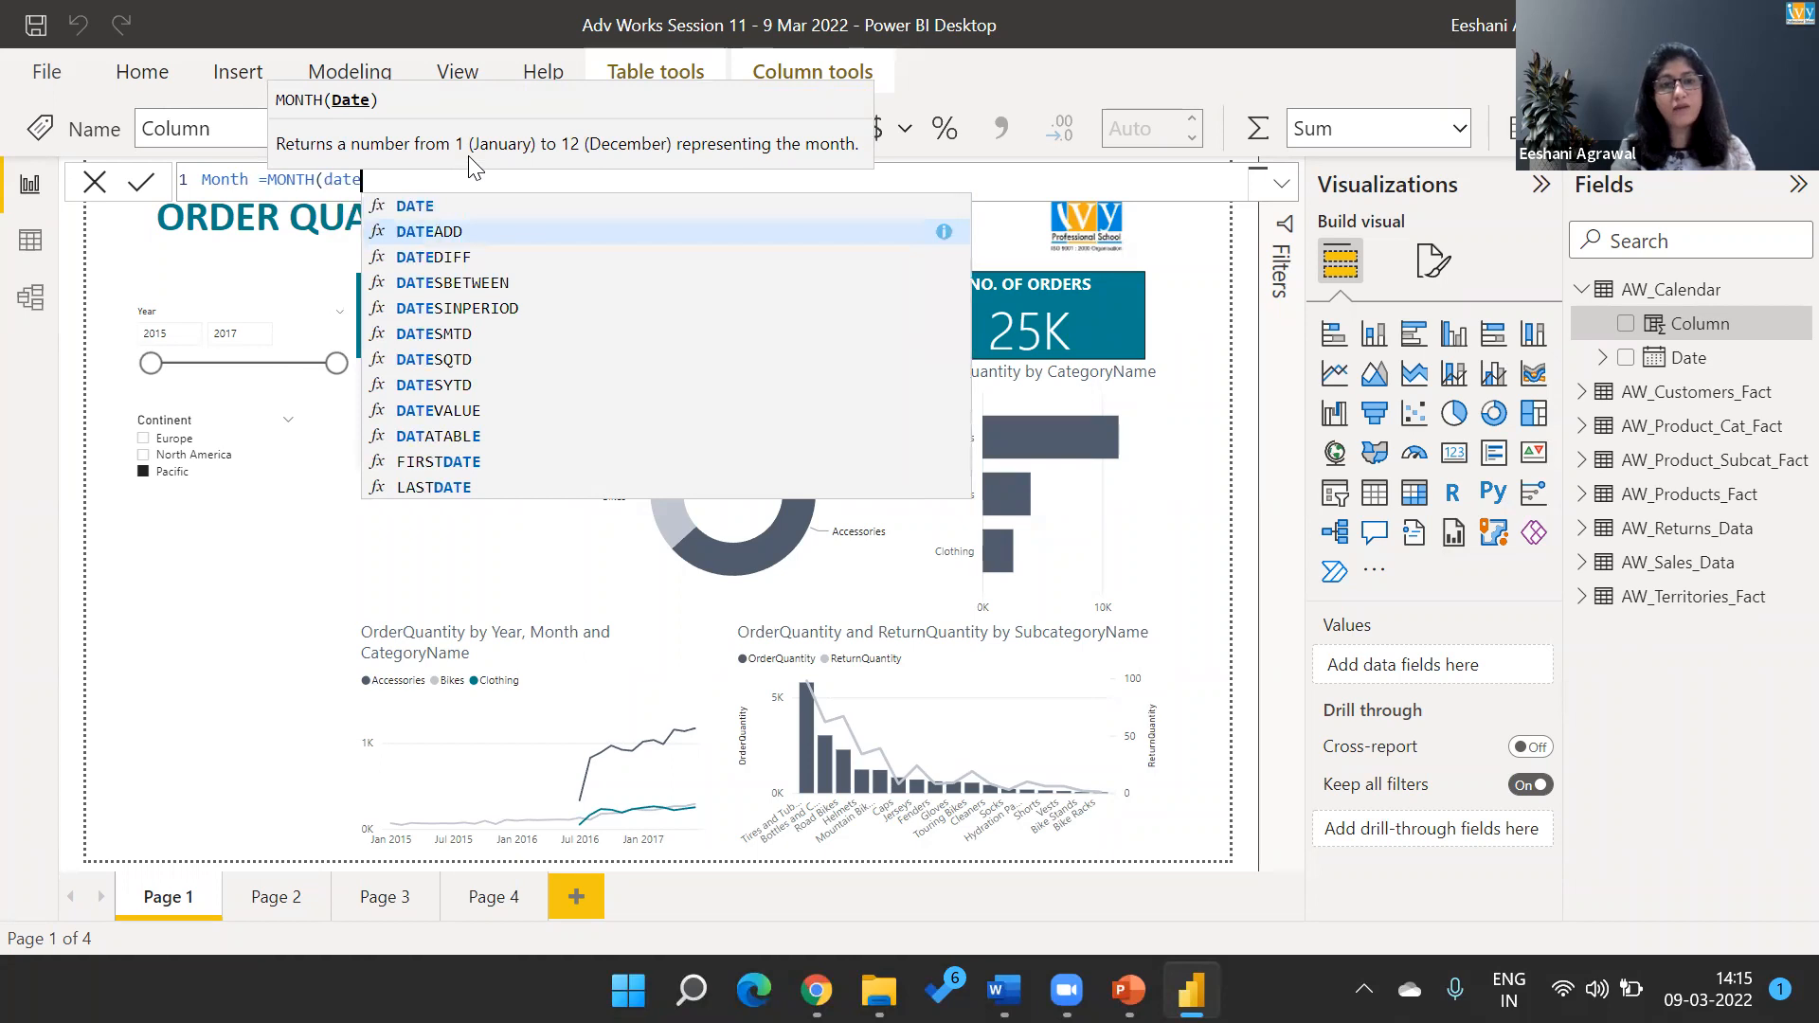
{"action": "key", "text": "Down"}
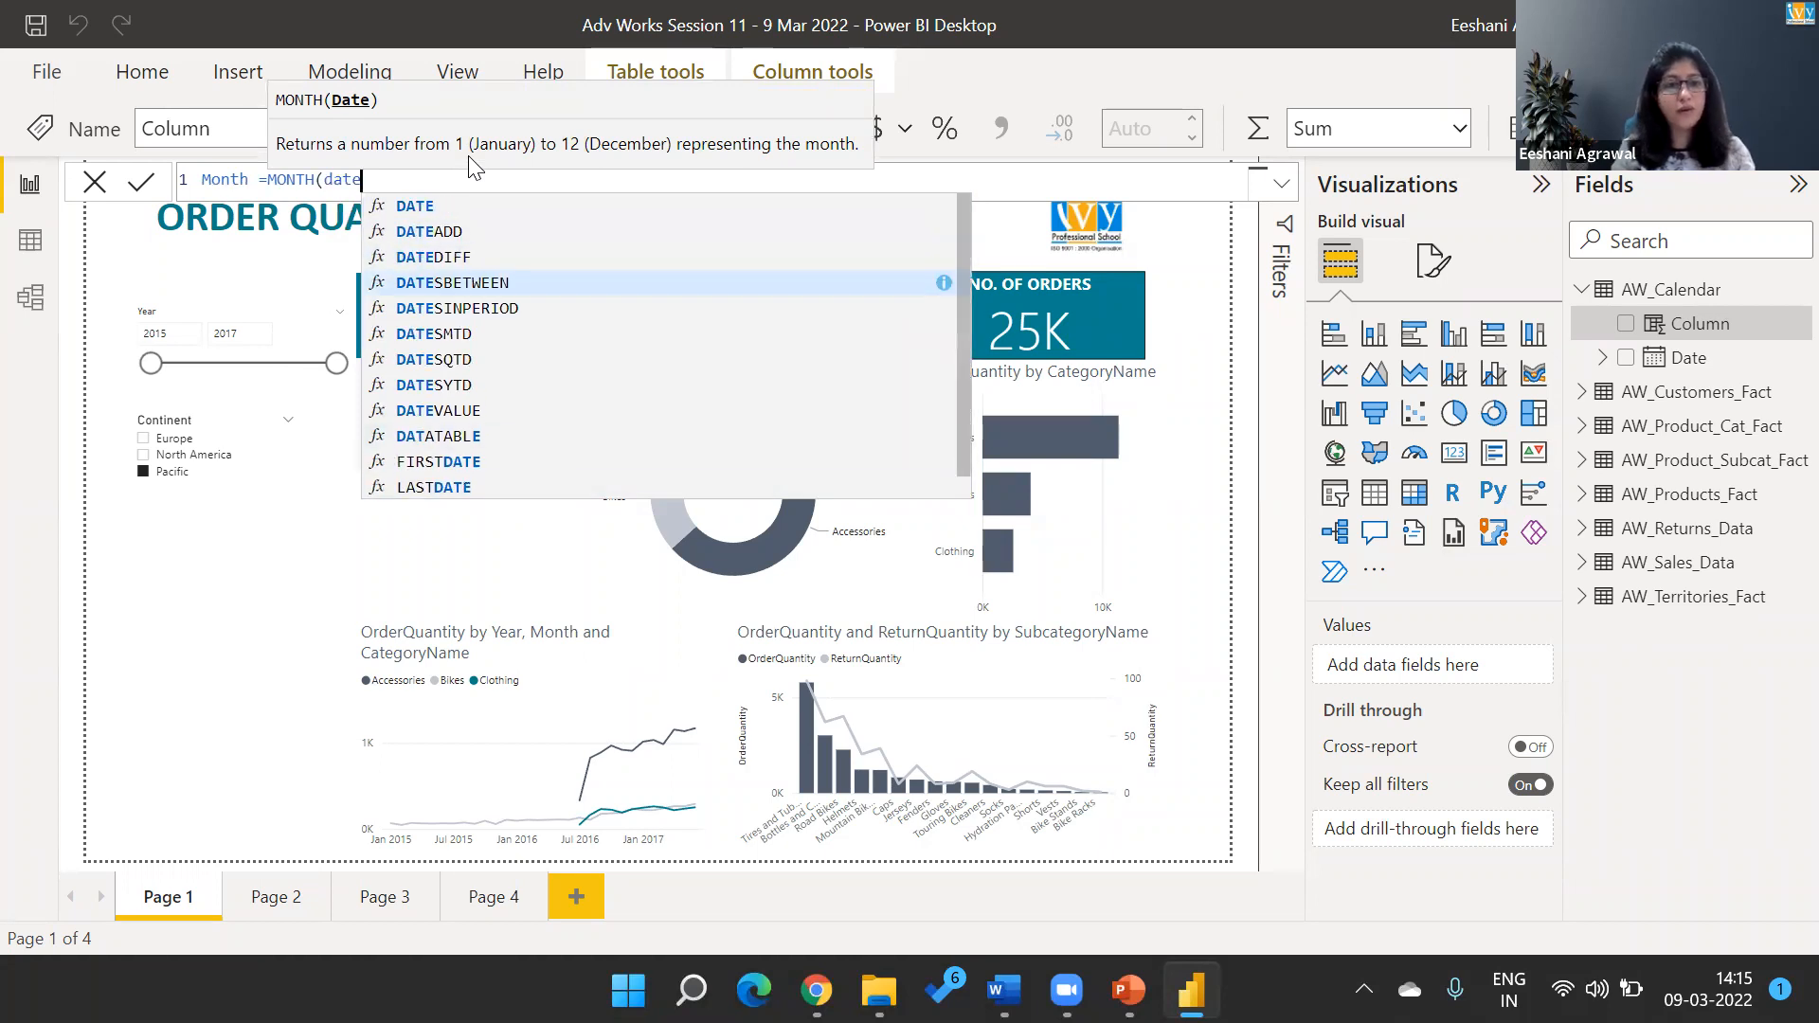
{"action": "key", "text": "Down"}
{"action": "key", "text": "Down"}
{"action": "key", "text": "Down"}
{"action": "key", "text": "Down"}
{"action": "key", "text": "Down"}
{"action": "key", "text": "Down"}
{"action": "key", "text": "Down"}
{"action": "key", "text": "Down"}
{"action": "key", "text": "Down"}
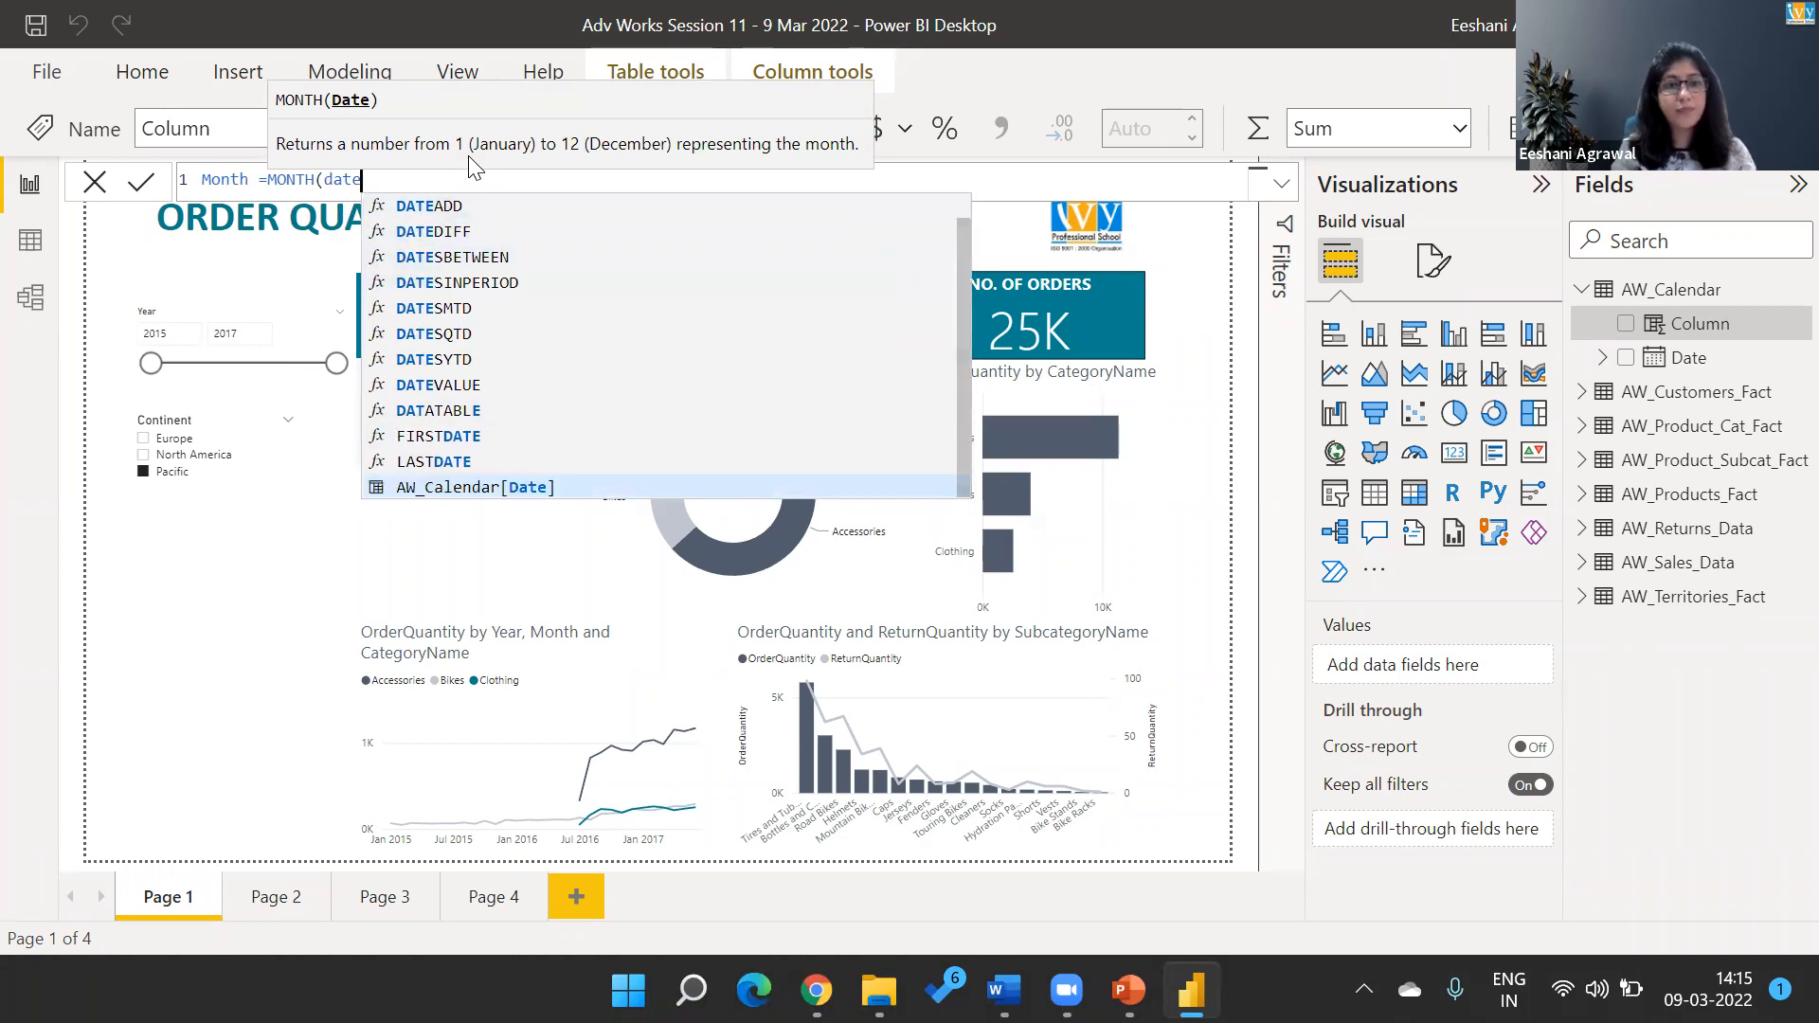
{"action": "key", "text": "Tab"}
{"action": "type", "text": ")"}
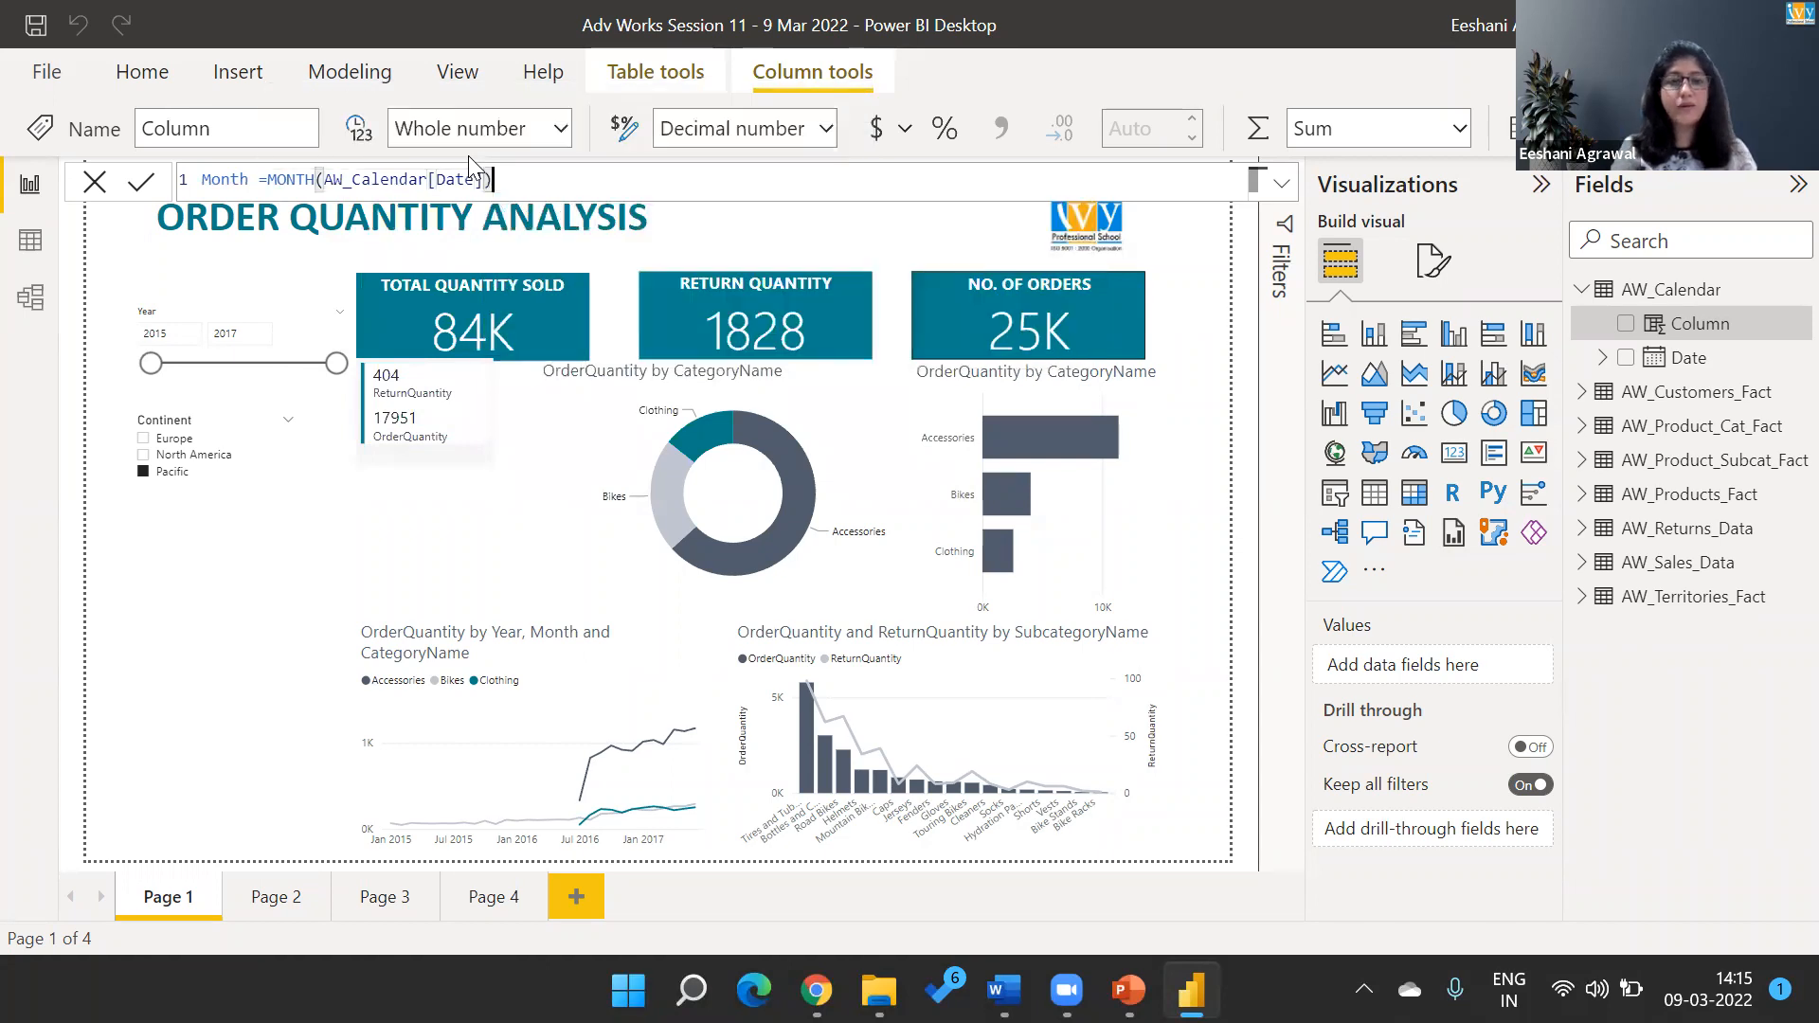
Commit the Month column formula, check the column's values in Data view and return to the report.
{"action": "key", "text": "Return"}
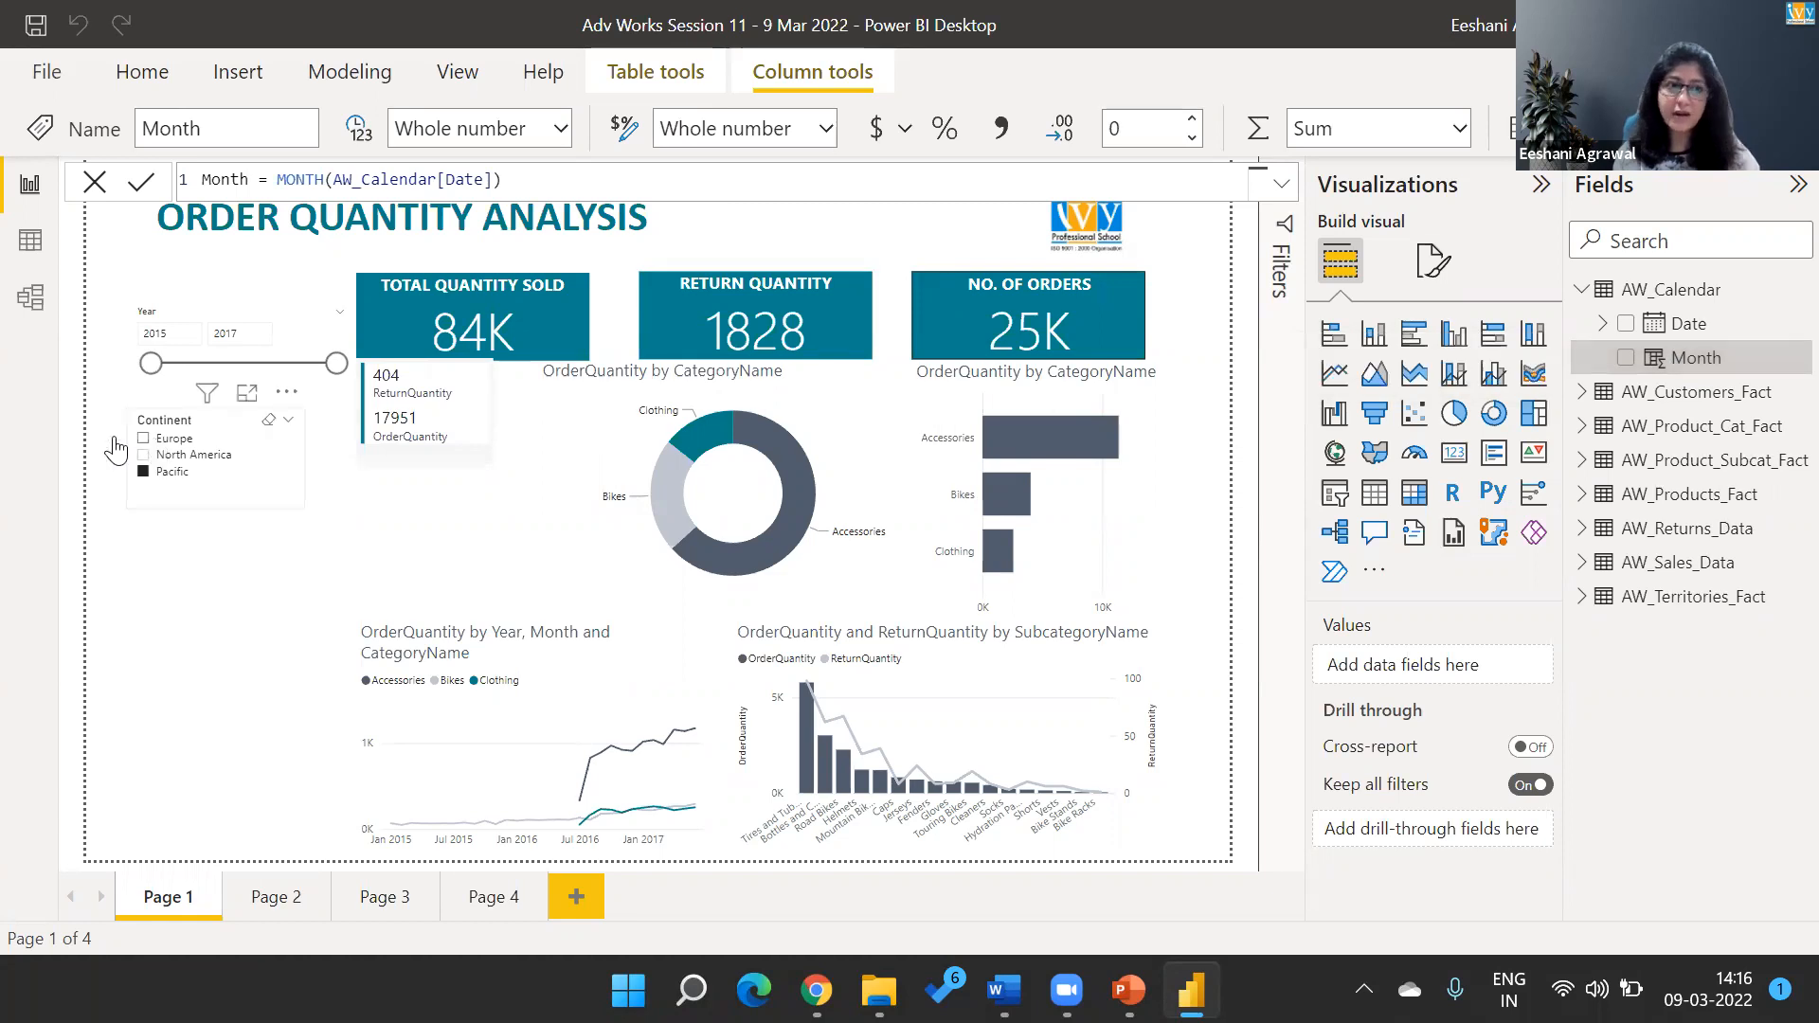
{"action": "left_click", "coordinate": [32, 245]}
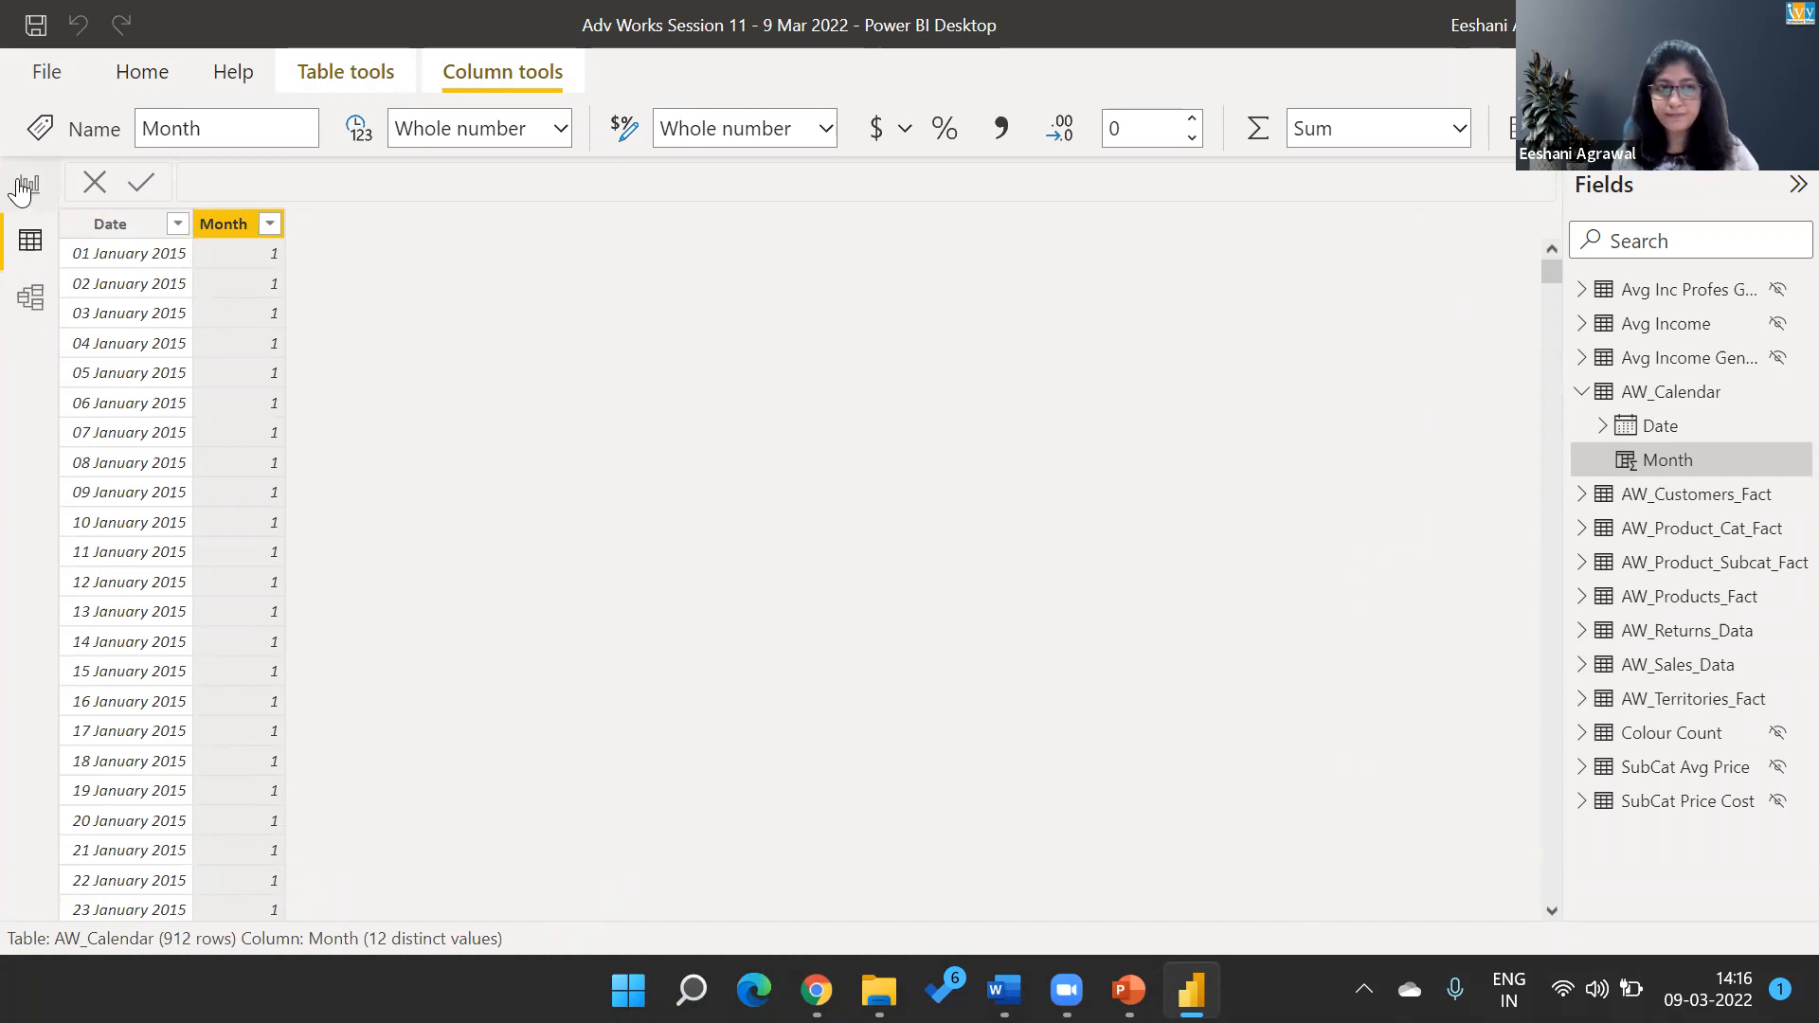
{"action": "left_click", "coordinate": [26, 185]}
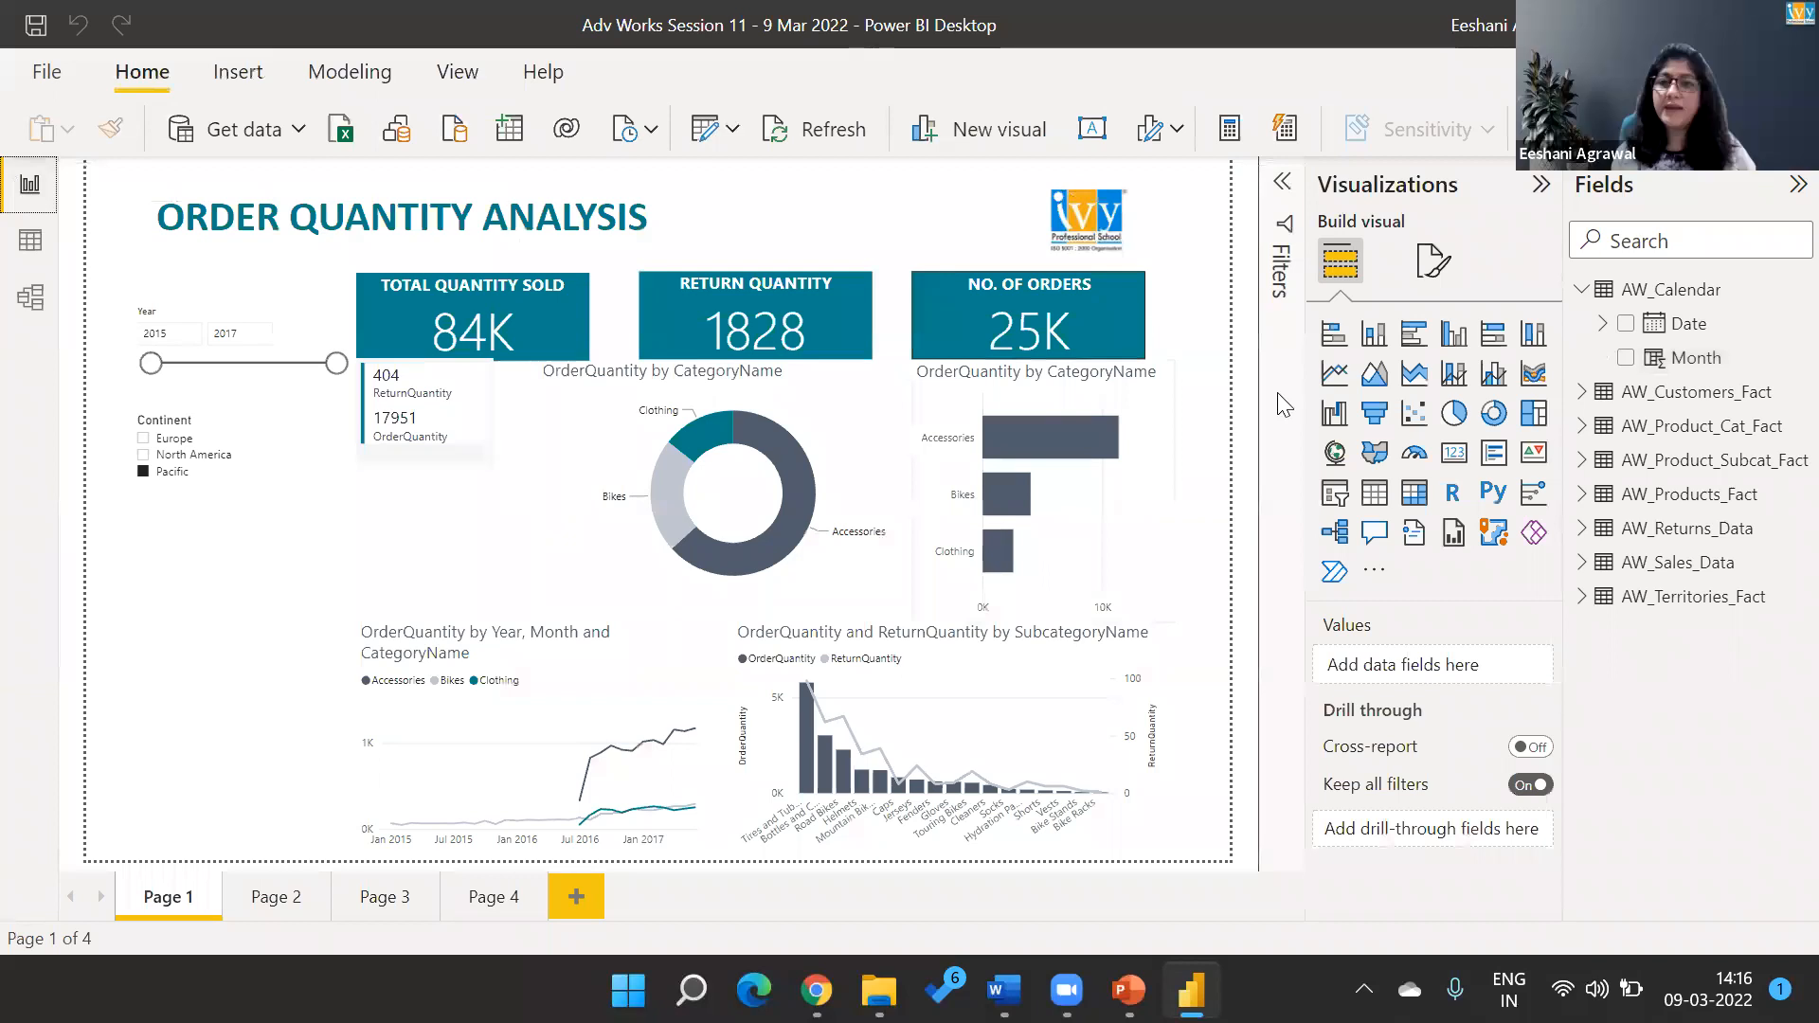
{"action": "mouse_move", "coordinate": [822, 758]}
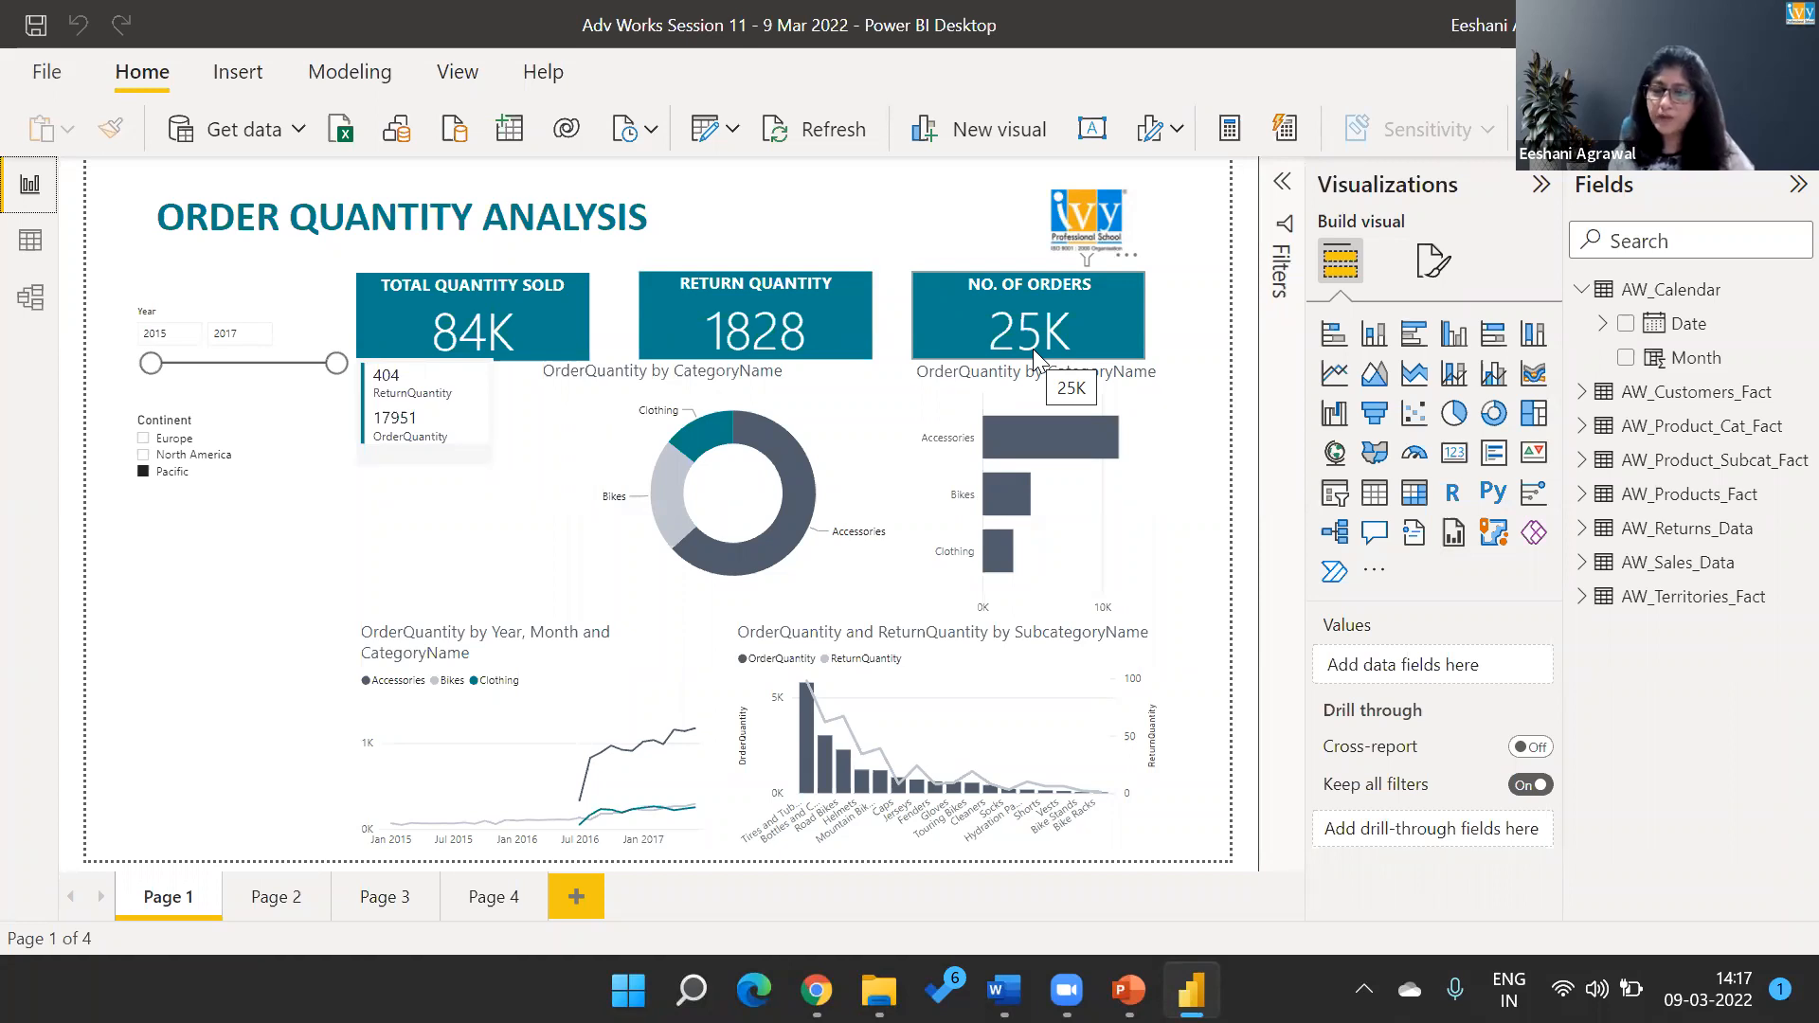
Delete the calculated Month column from the AW_Calendar table.
{"action": "left_click", "coordinate": [1685, 360]}
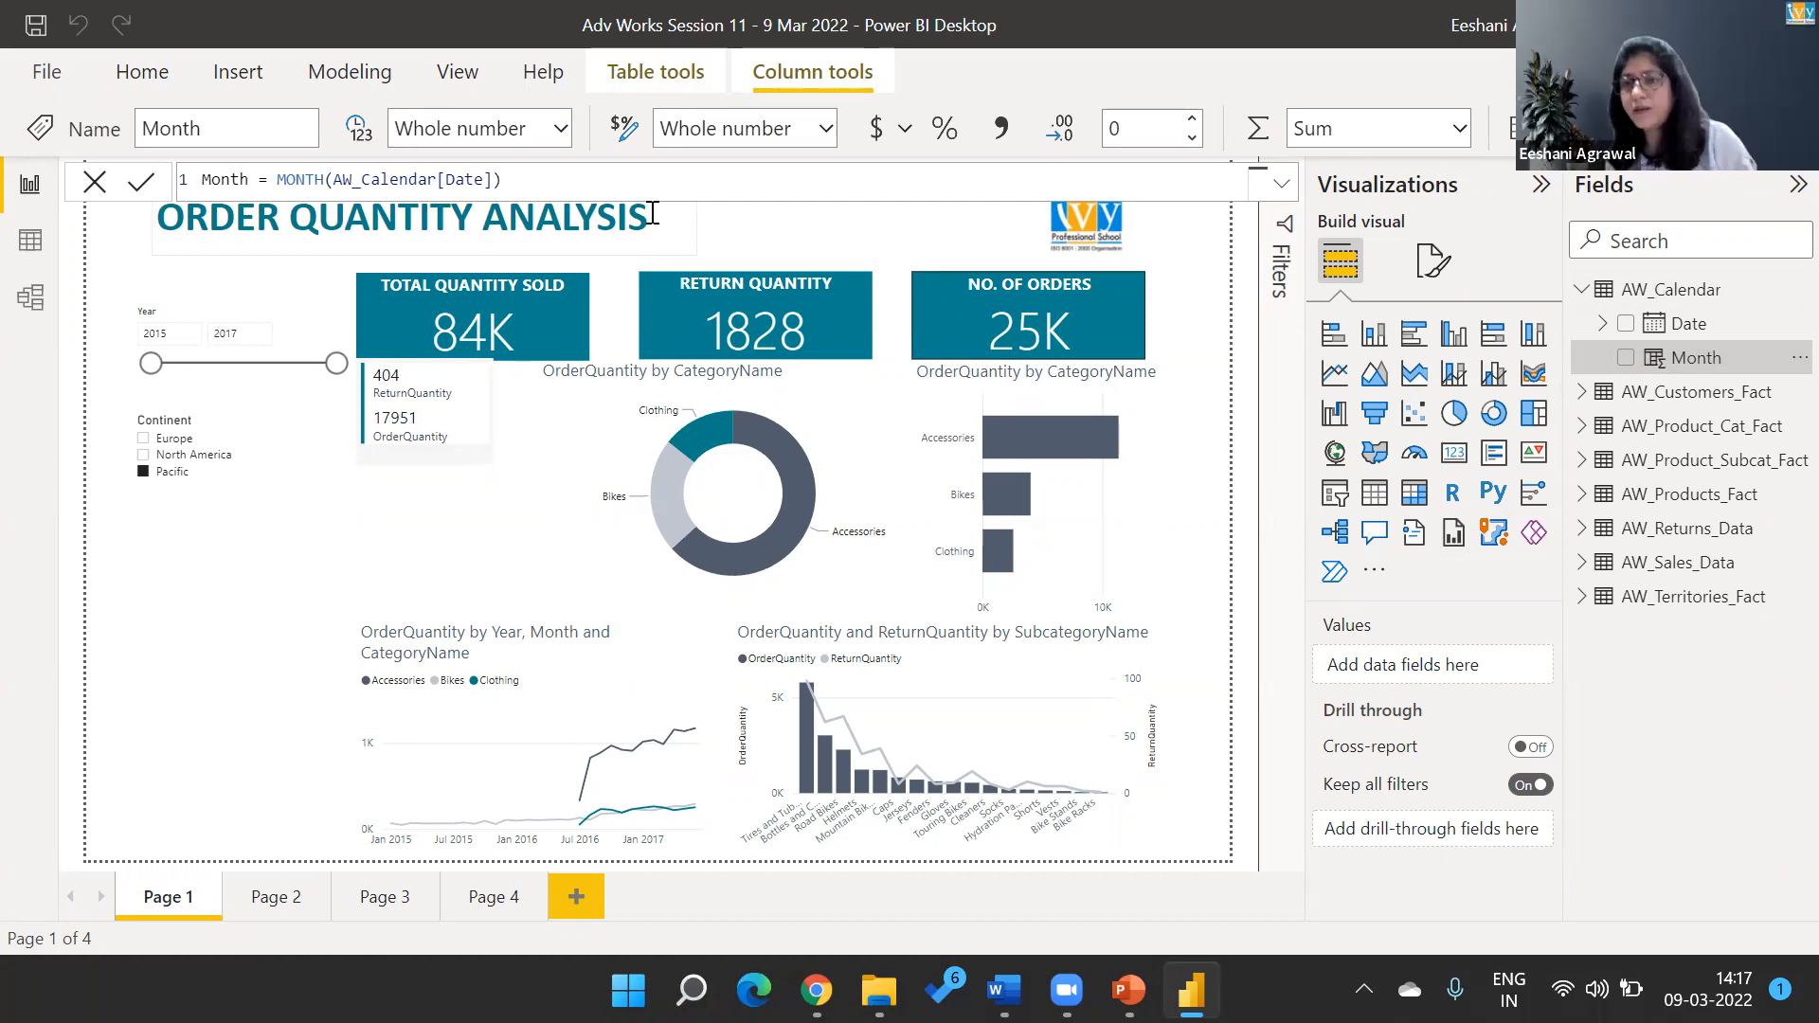
{"action": "right_click", "coordinate": [1785, 375]}
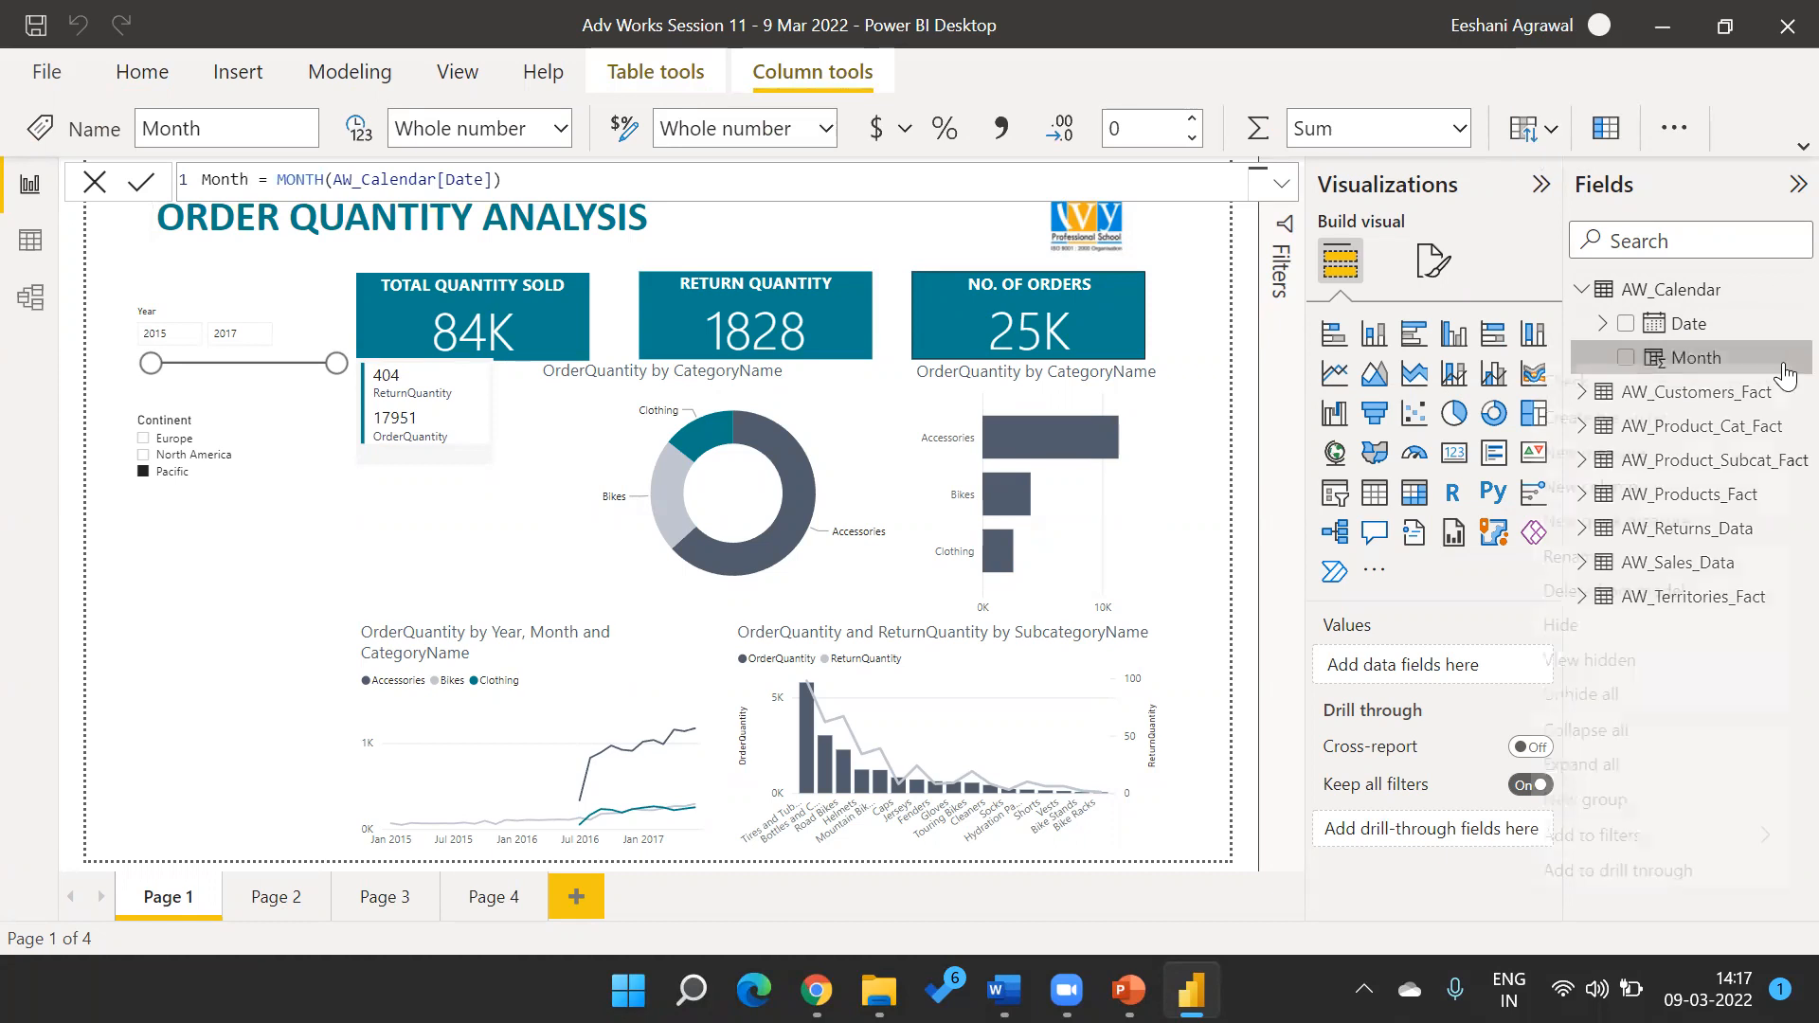
{"action": "left_click", "coordinate": [1757, 321]}
{"action": "right_click", "coordinate": [1679, 290]}
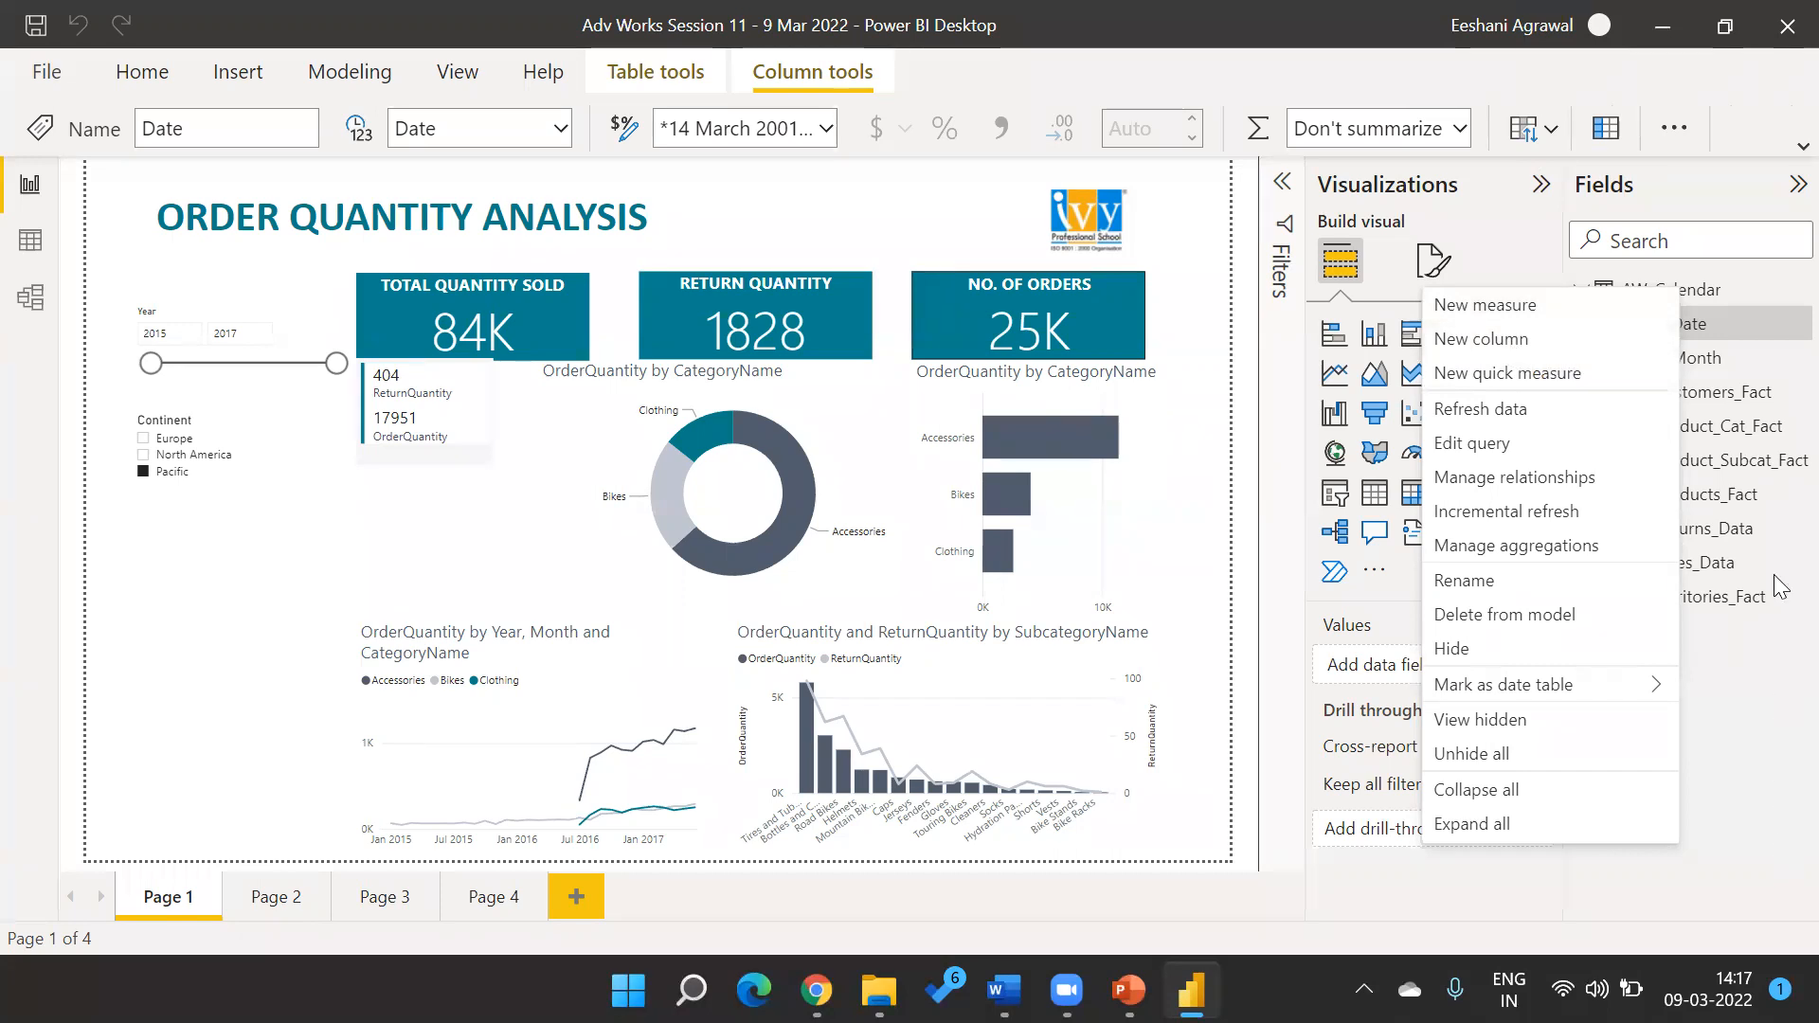
{"action": "left_click", "coordinate": [1777, 366]}
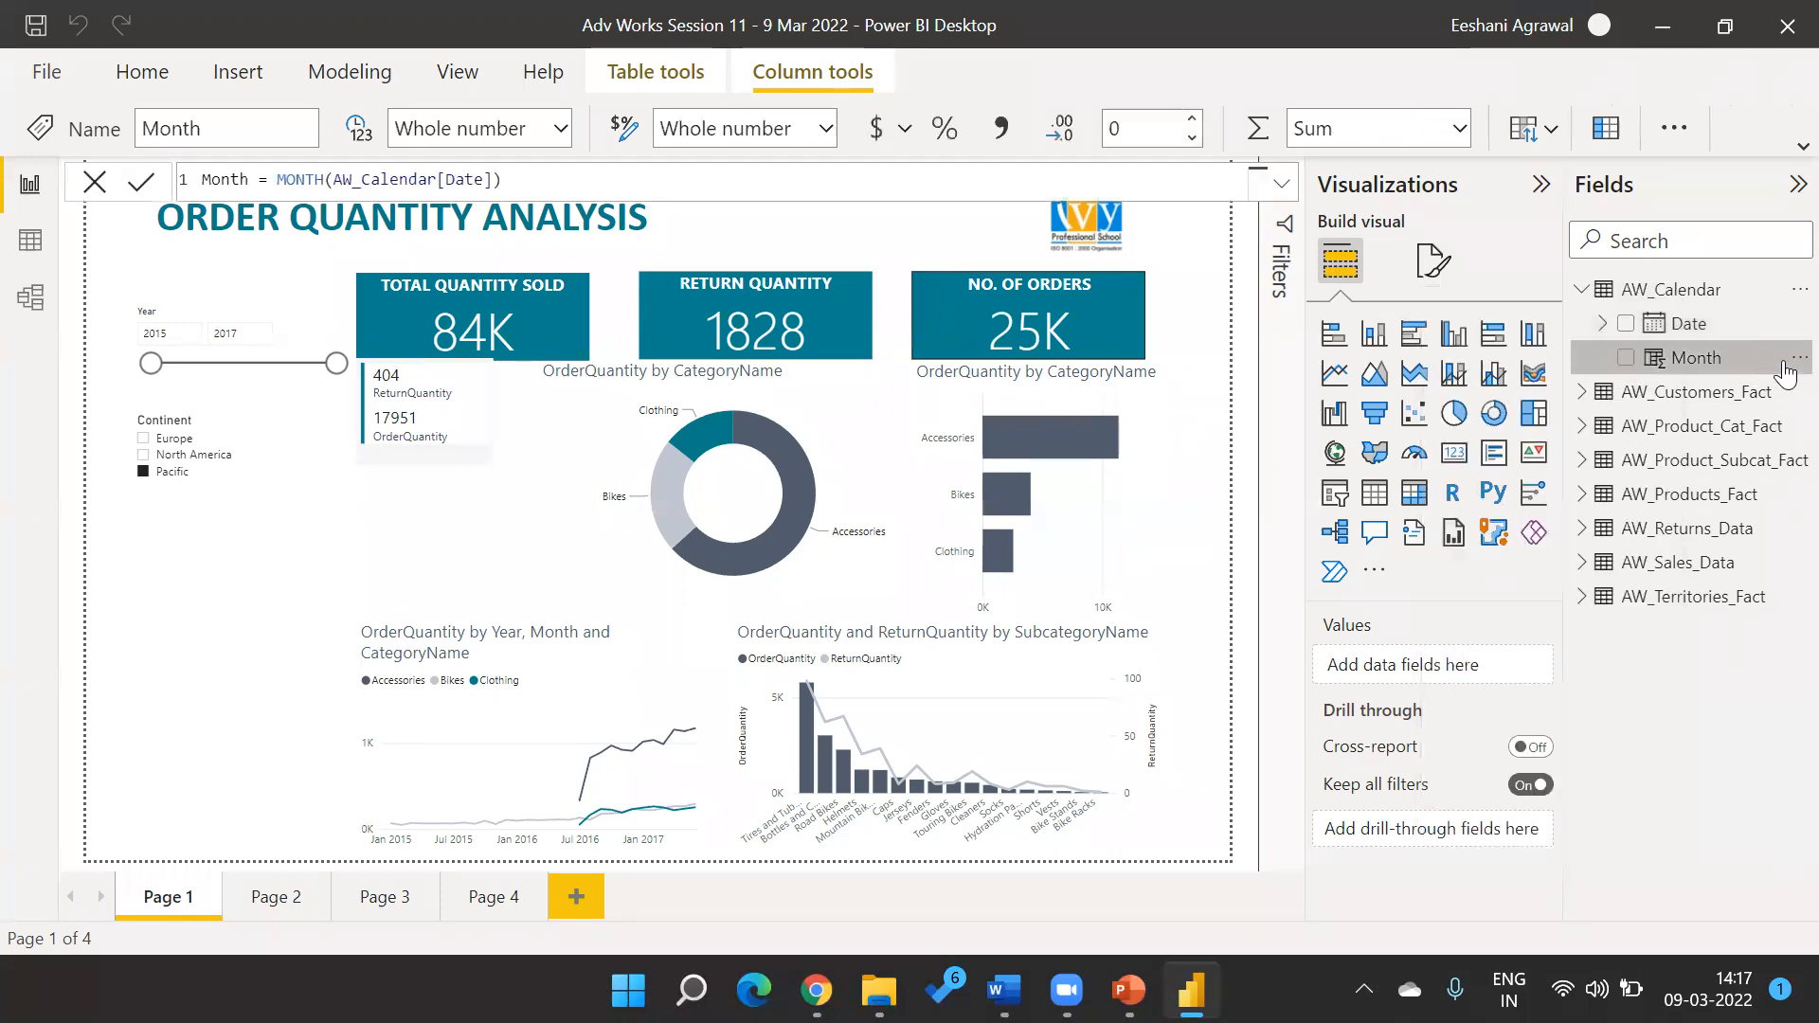
{"action": "left_click", "coordinate": [1794, 357]}
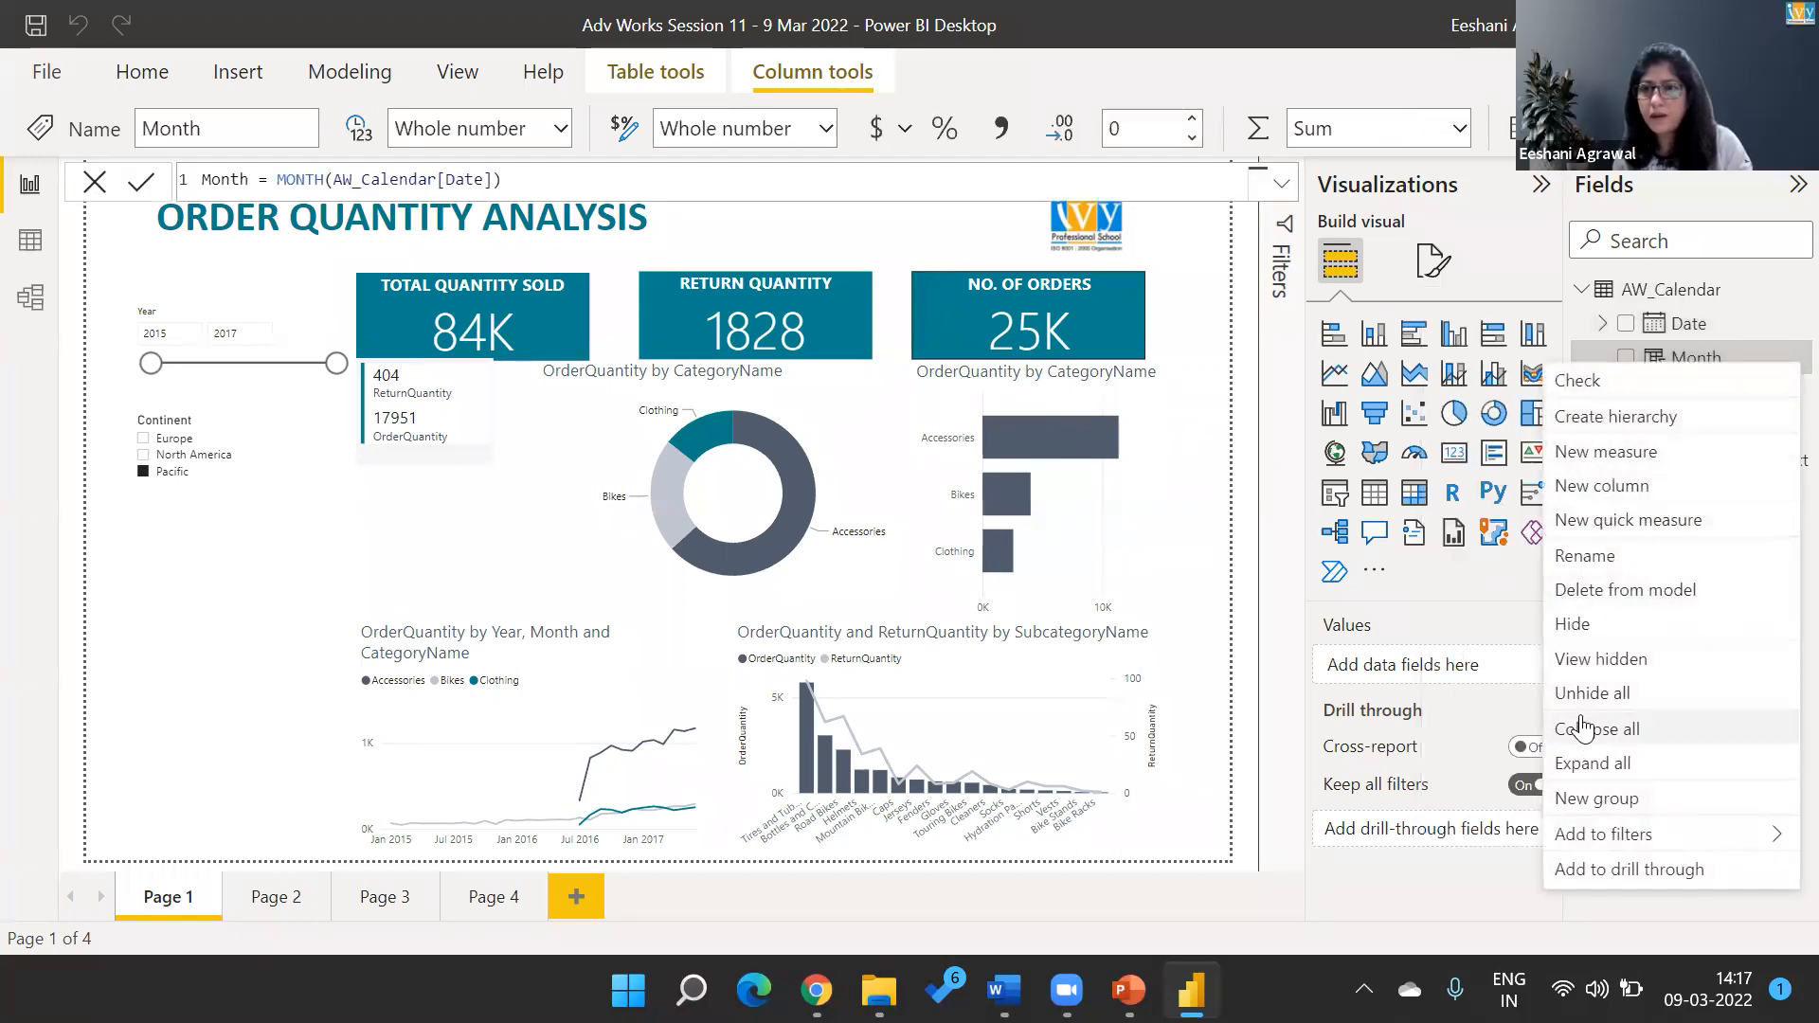
{"action": "left_click", "coordinate": [1626, 586]}
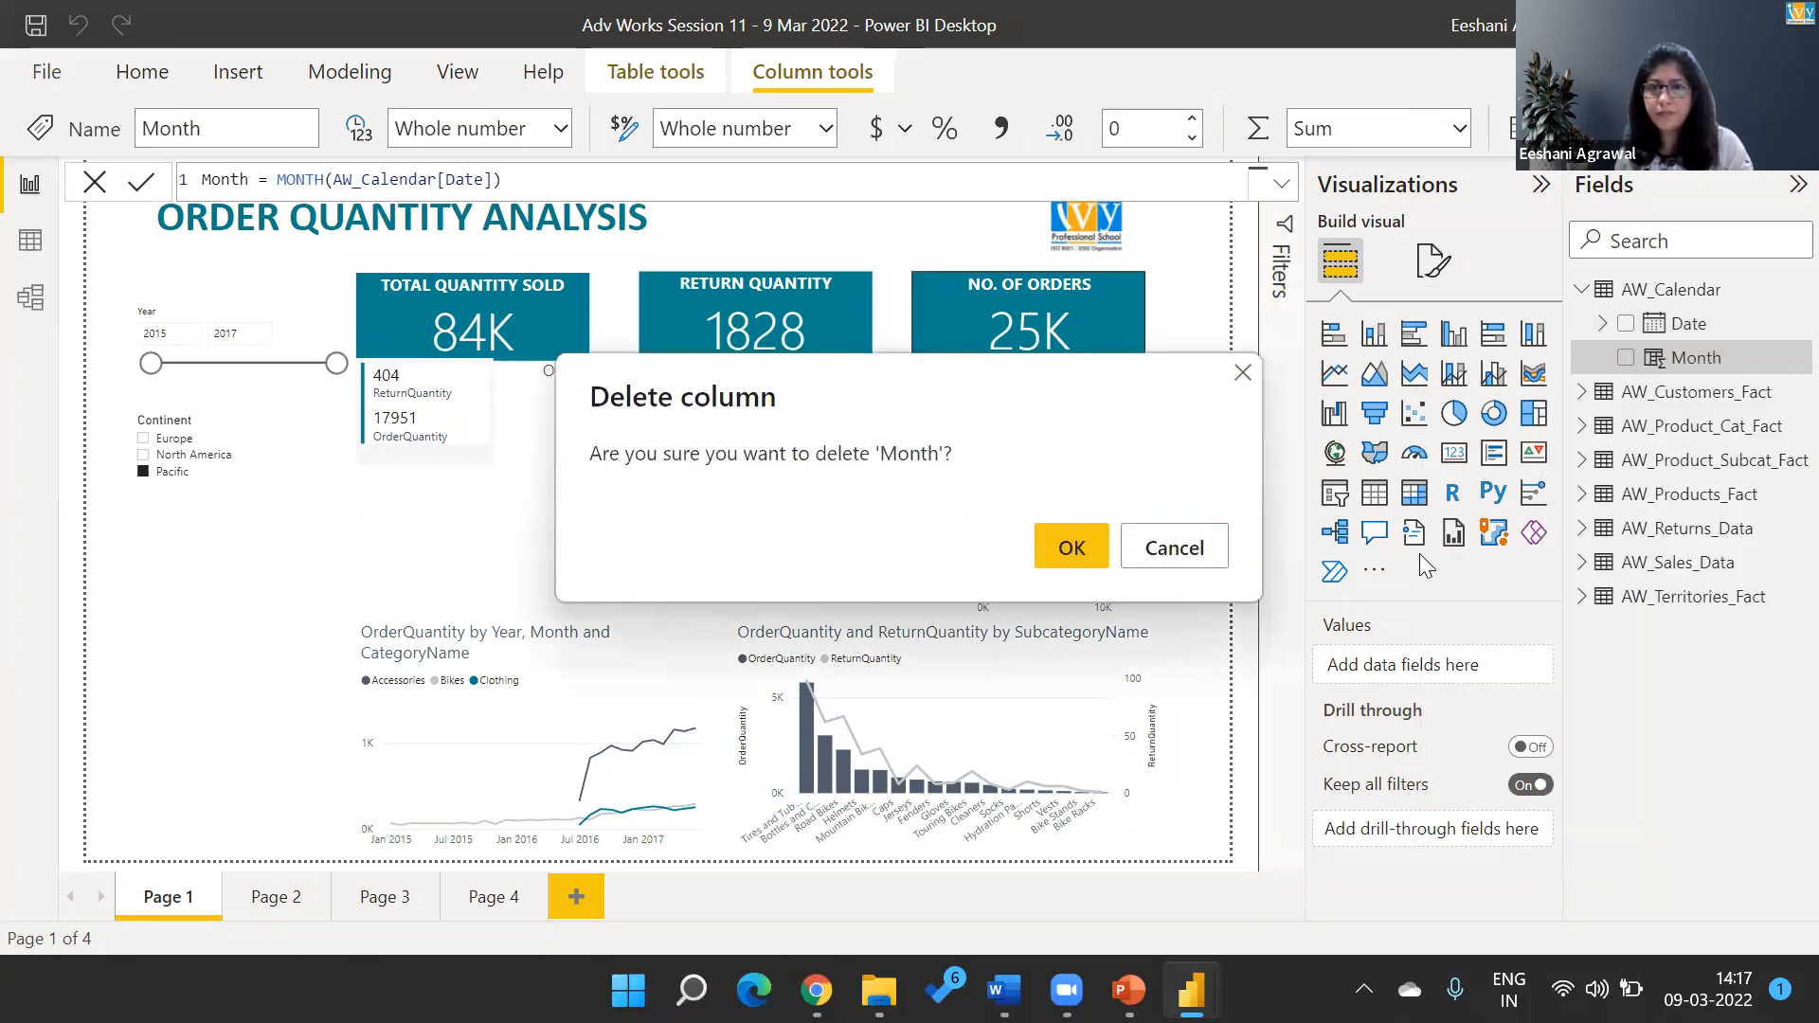
{"action": "left_click", "coordinate": [1054, 550]}
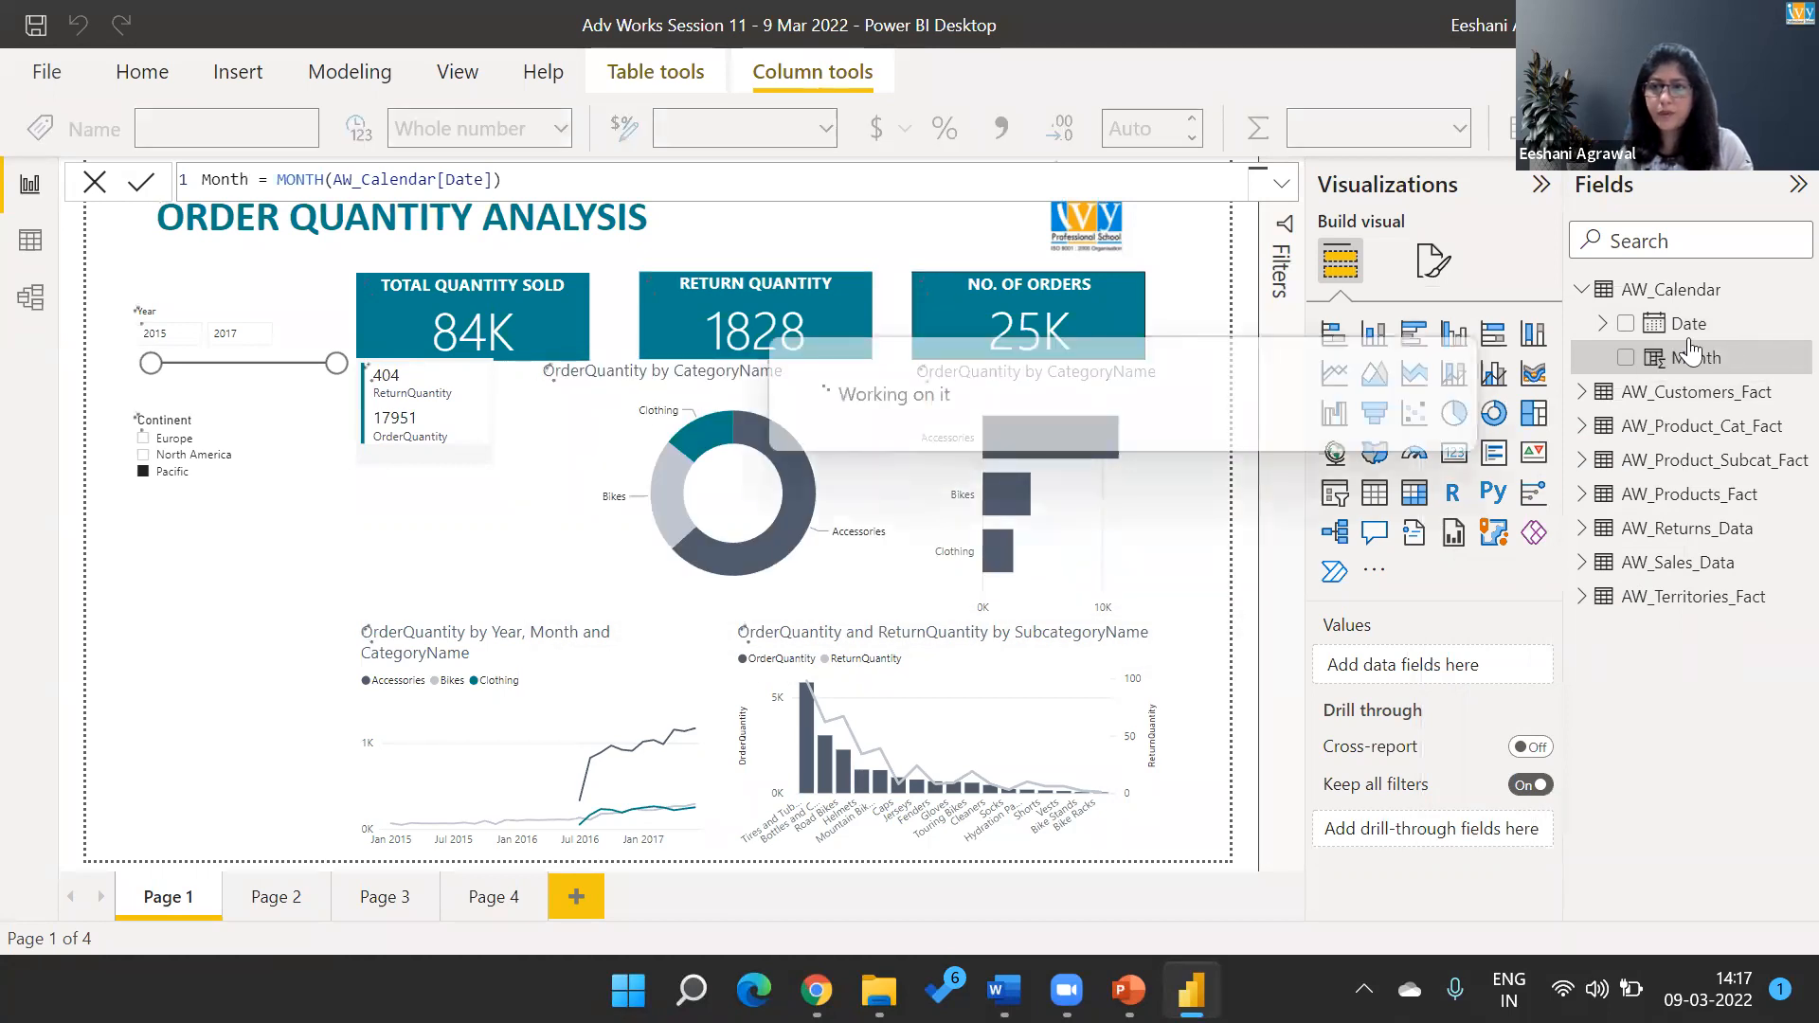
Create another calculated column in the AW_Calendar table and give it the name Month in the formula.
{"action": "right_click", "coordinate": [1663, 290]}
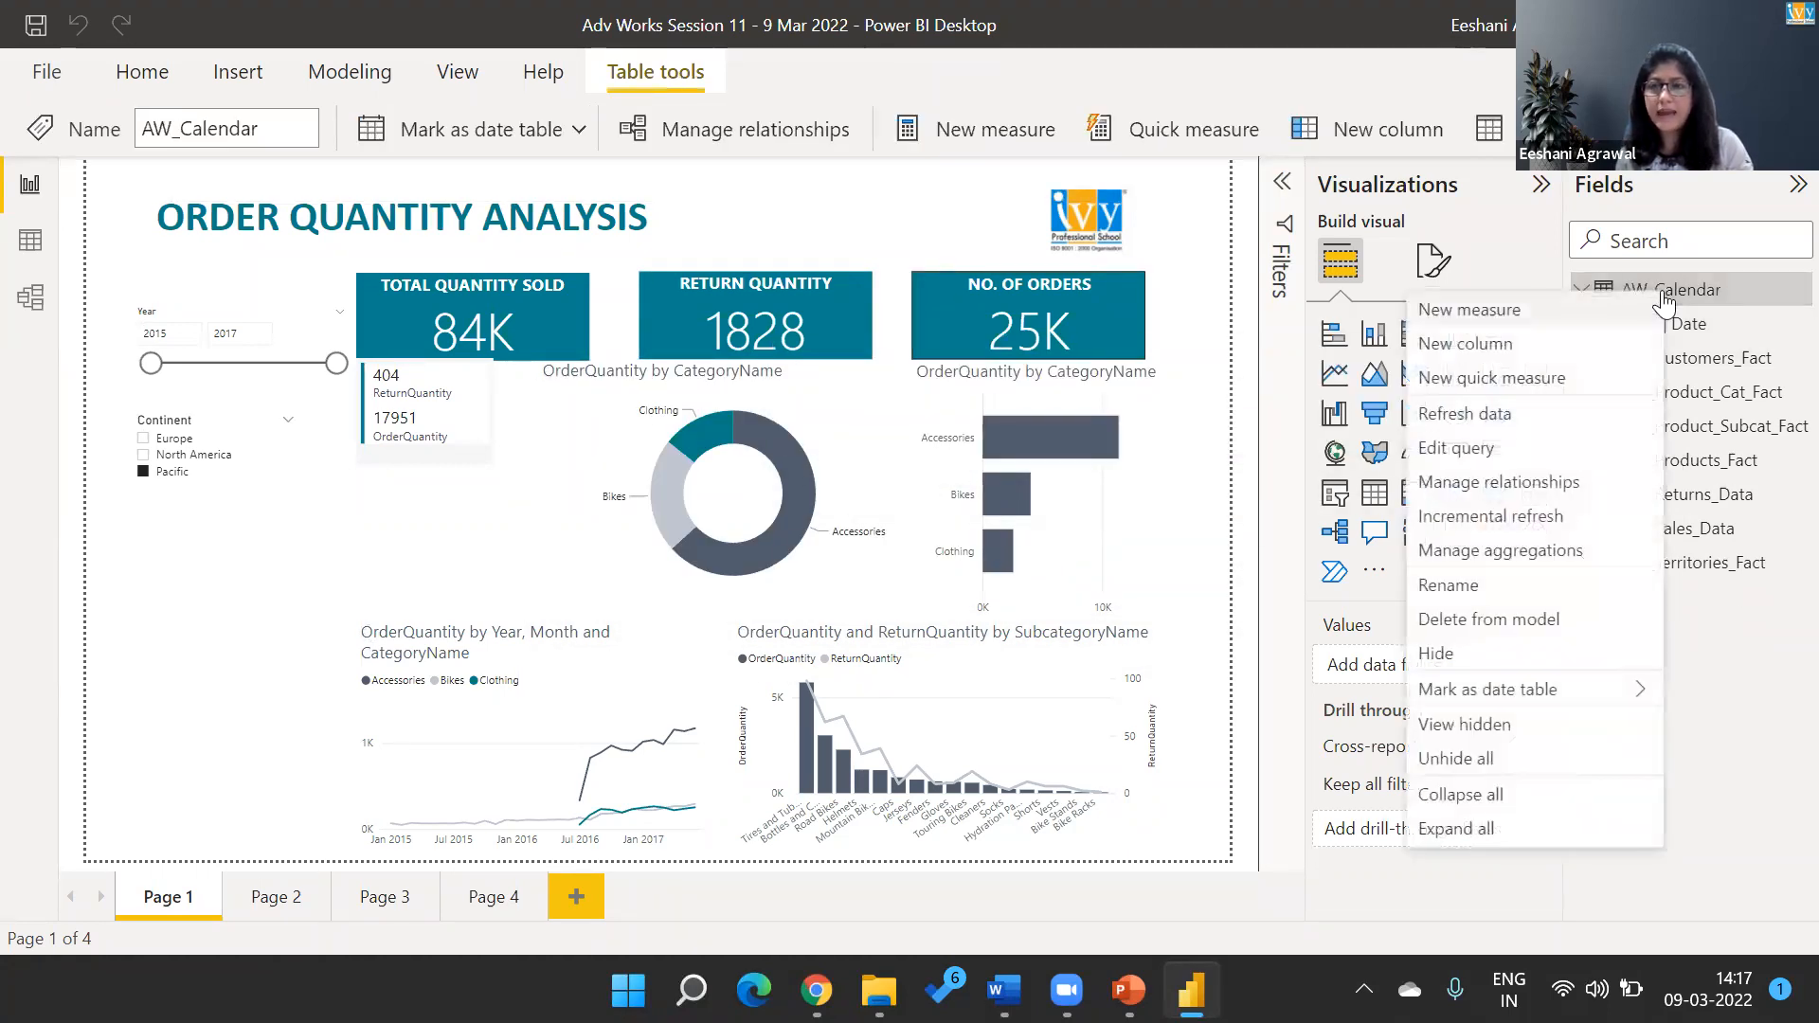
{"action": "left_click", "coordinate": [1504, 352]}
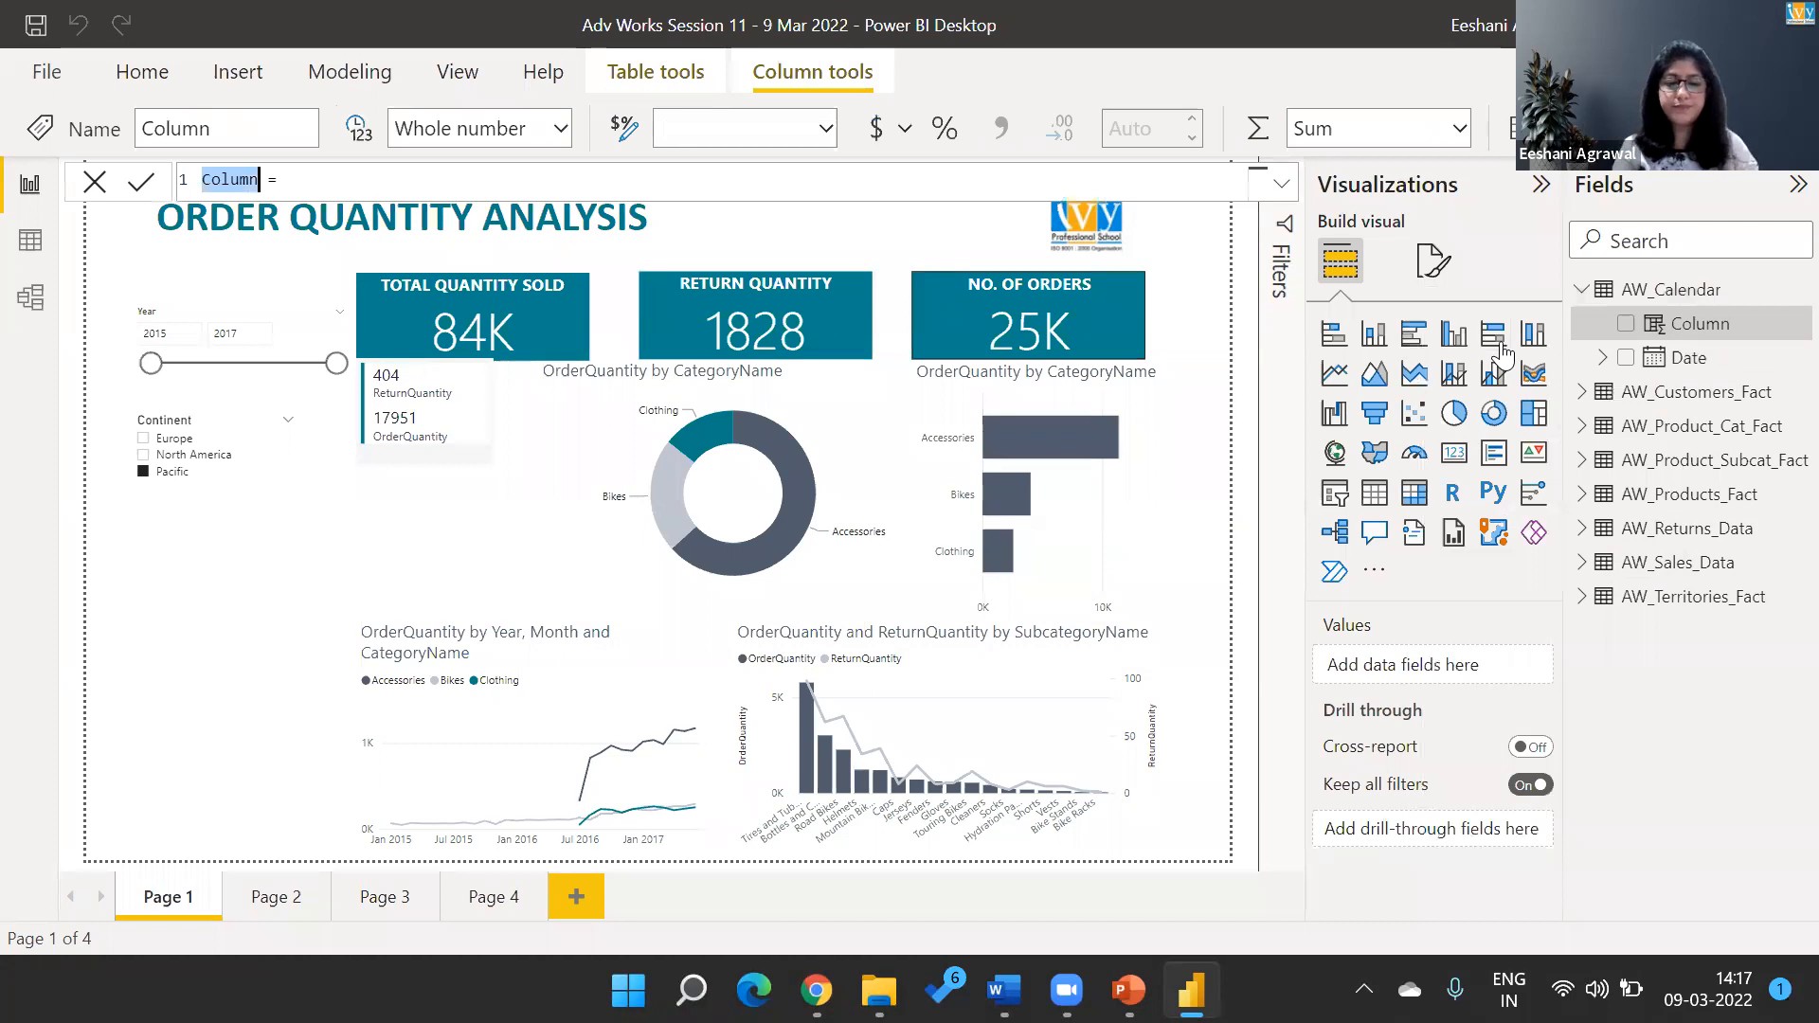
{"action": "type", "text": "Month"}
{"action": "key", "text": "End"}
Complete the Month formula with MONTH(AW_Calendar[Date]) and commit it.
{"action": "type", "text": "month"}
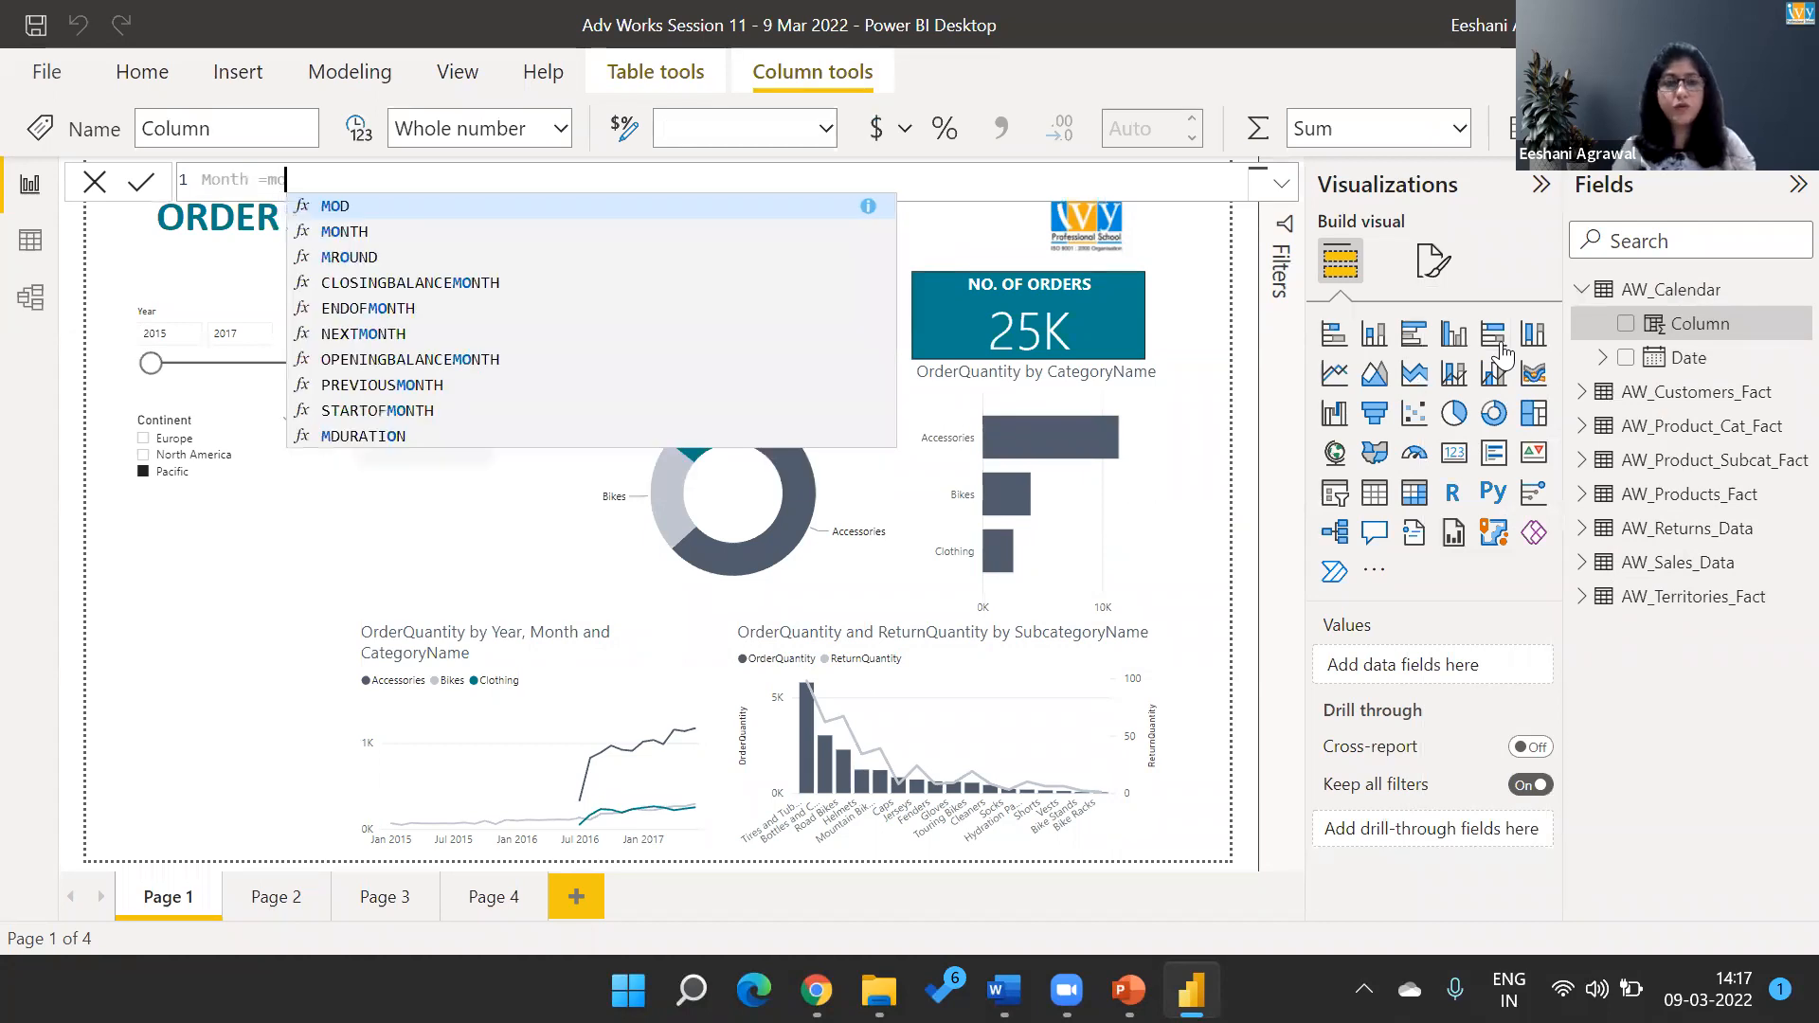
{"action": "key", "text": "Tab"}
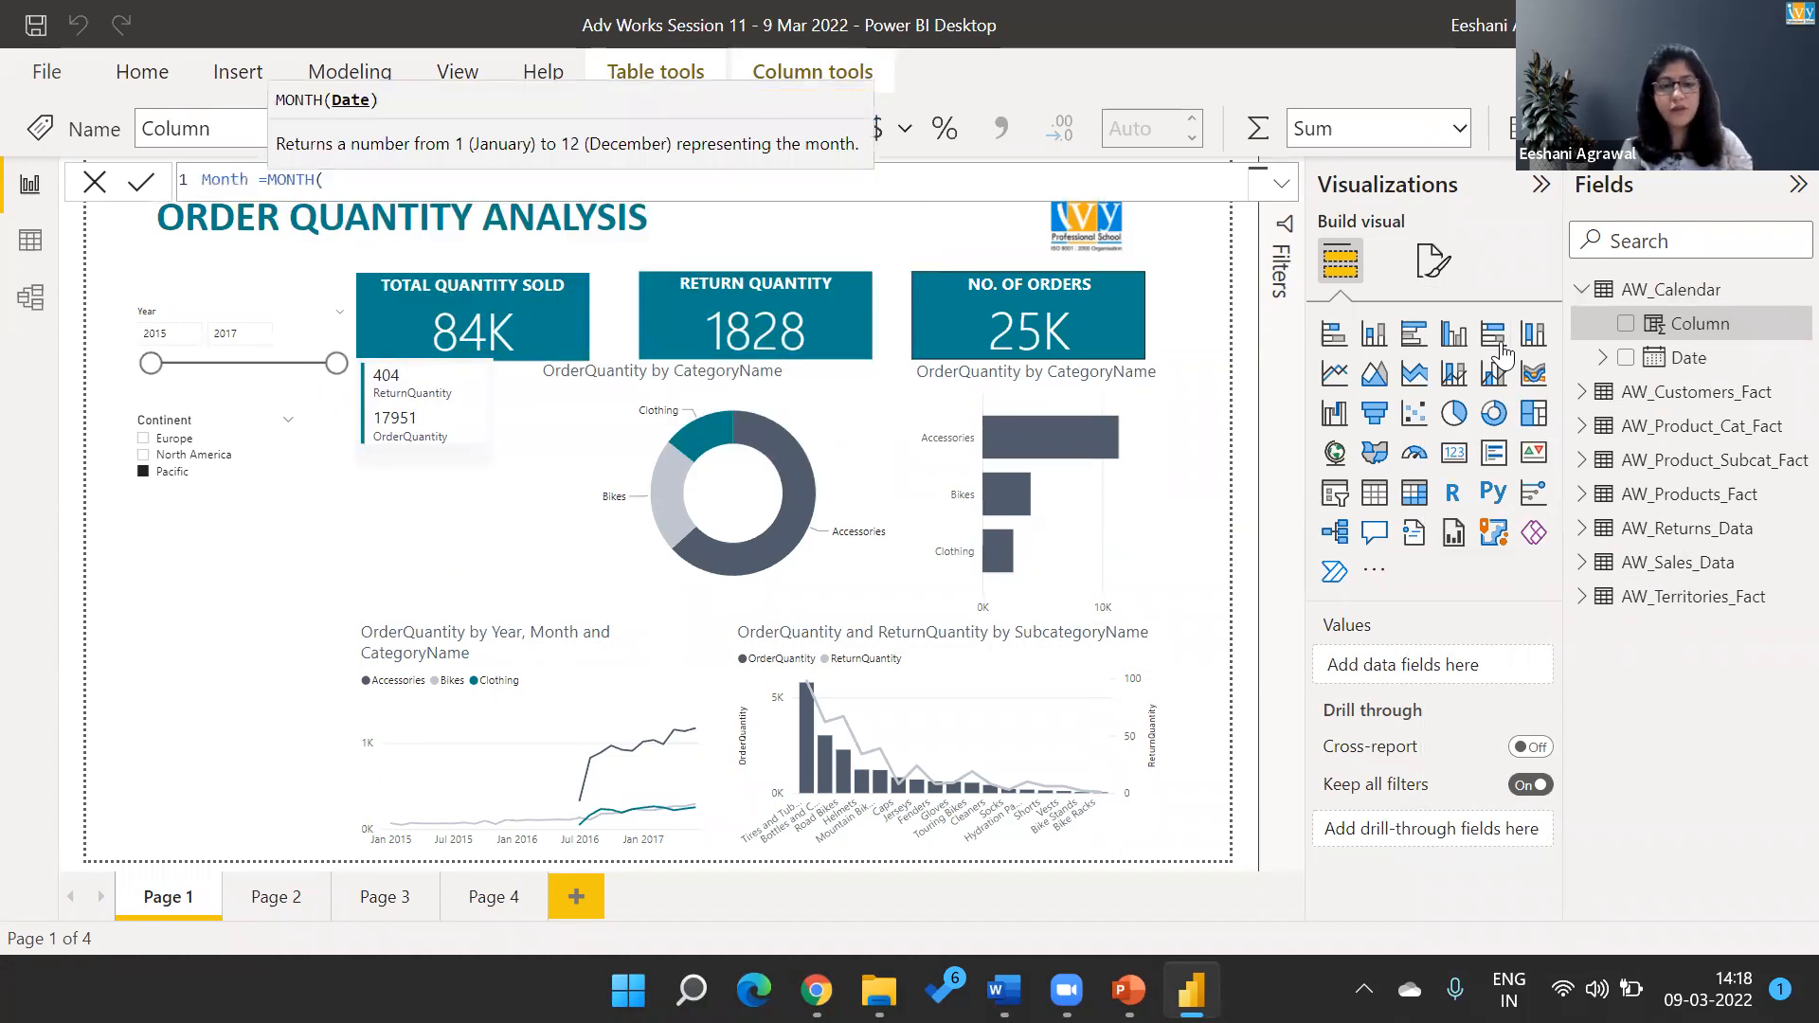
{"action": "type", "text": "cal"}
{"action": "key", "text": "Down"}
{"action": "key", "text": "Down"}
{"action": "key", "text": "Down"}
{"action": "key", "text": "Down"}
{"action": "key", "text": "Down"}
{"action": "key", "text": "Down"}
{"action": "key", "text": "Down"}
{"action": "key", "text": "Down"}
{"action": "key", "text": "Down"}
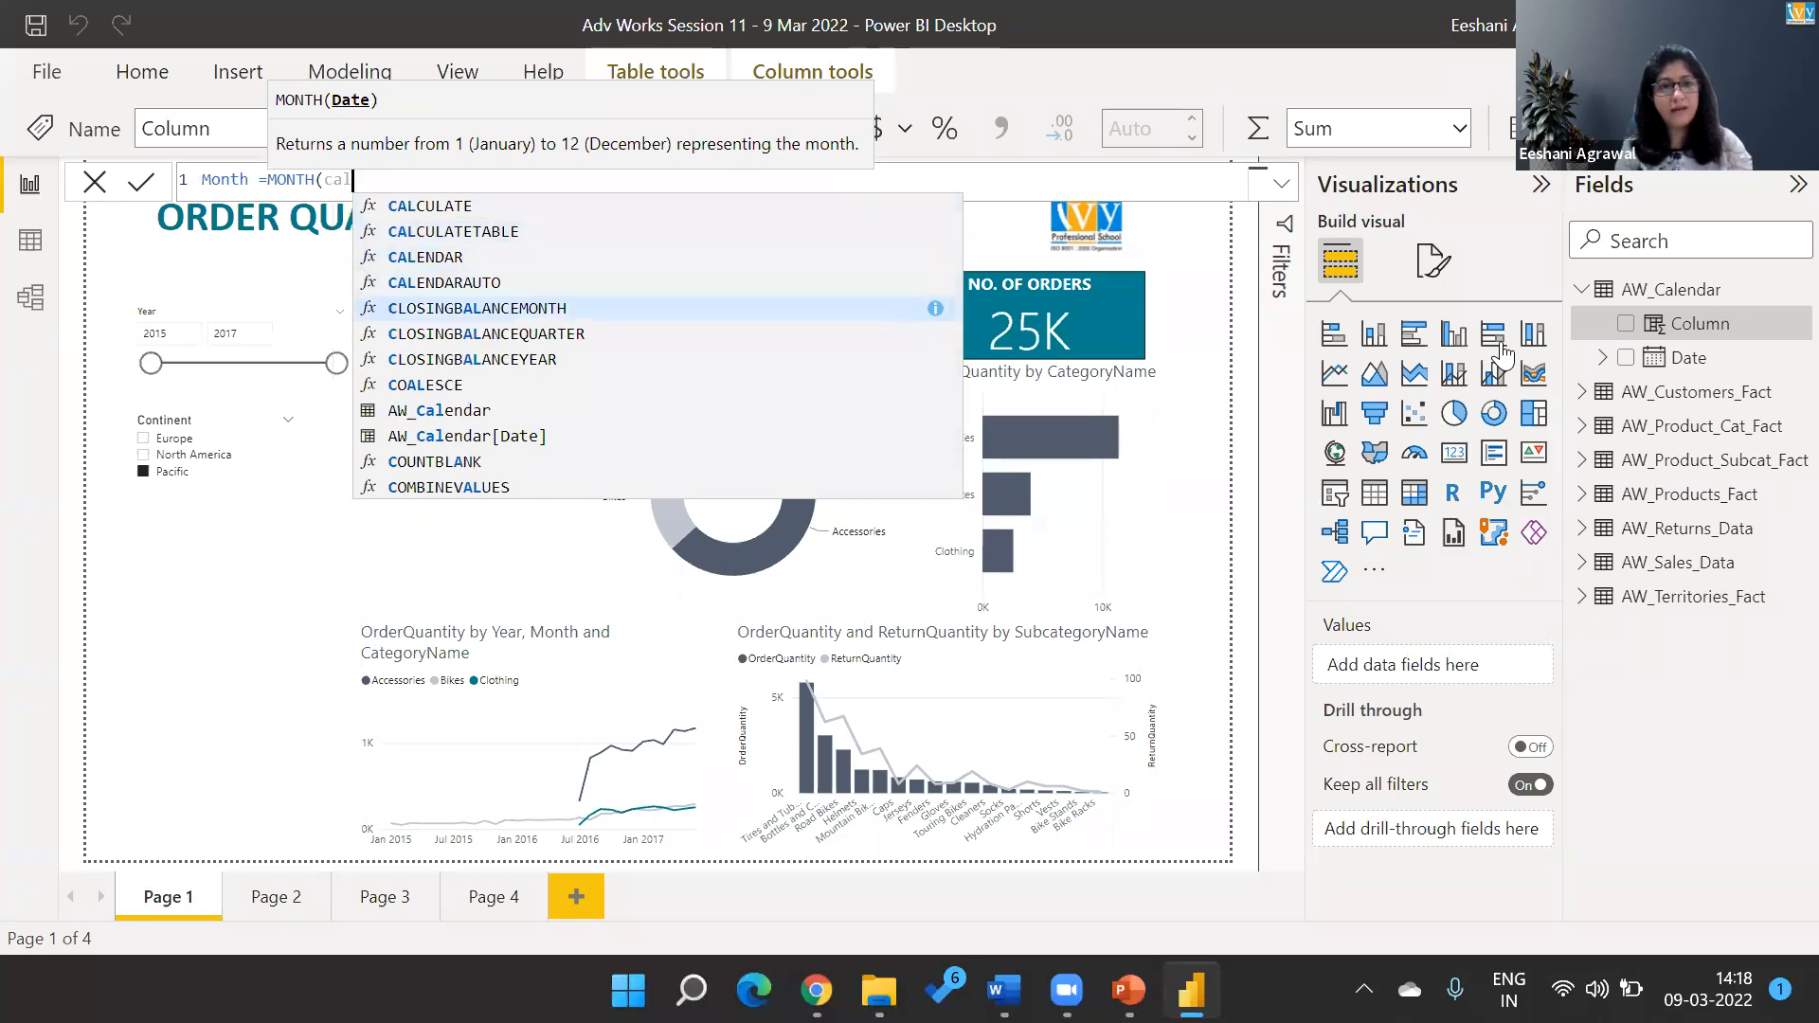
{"action": "key", "text": "Tab"}
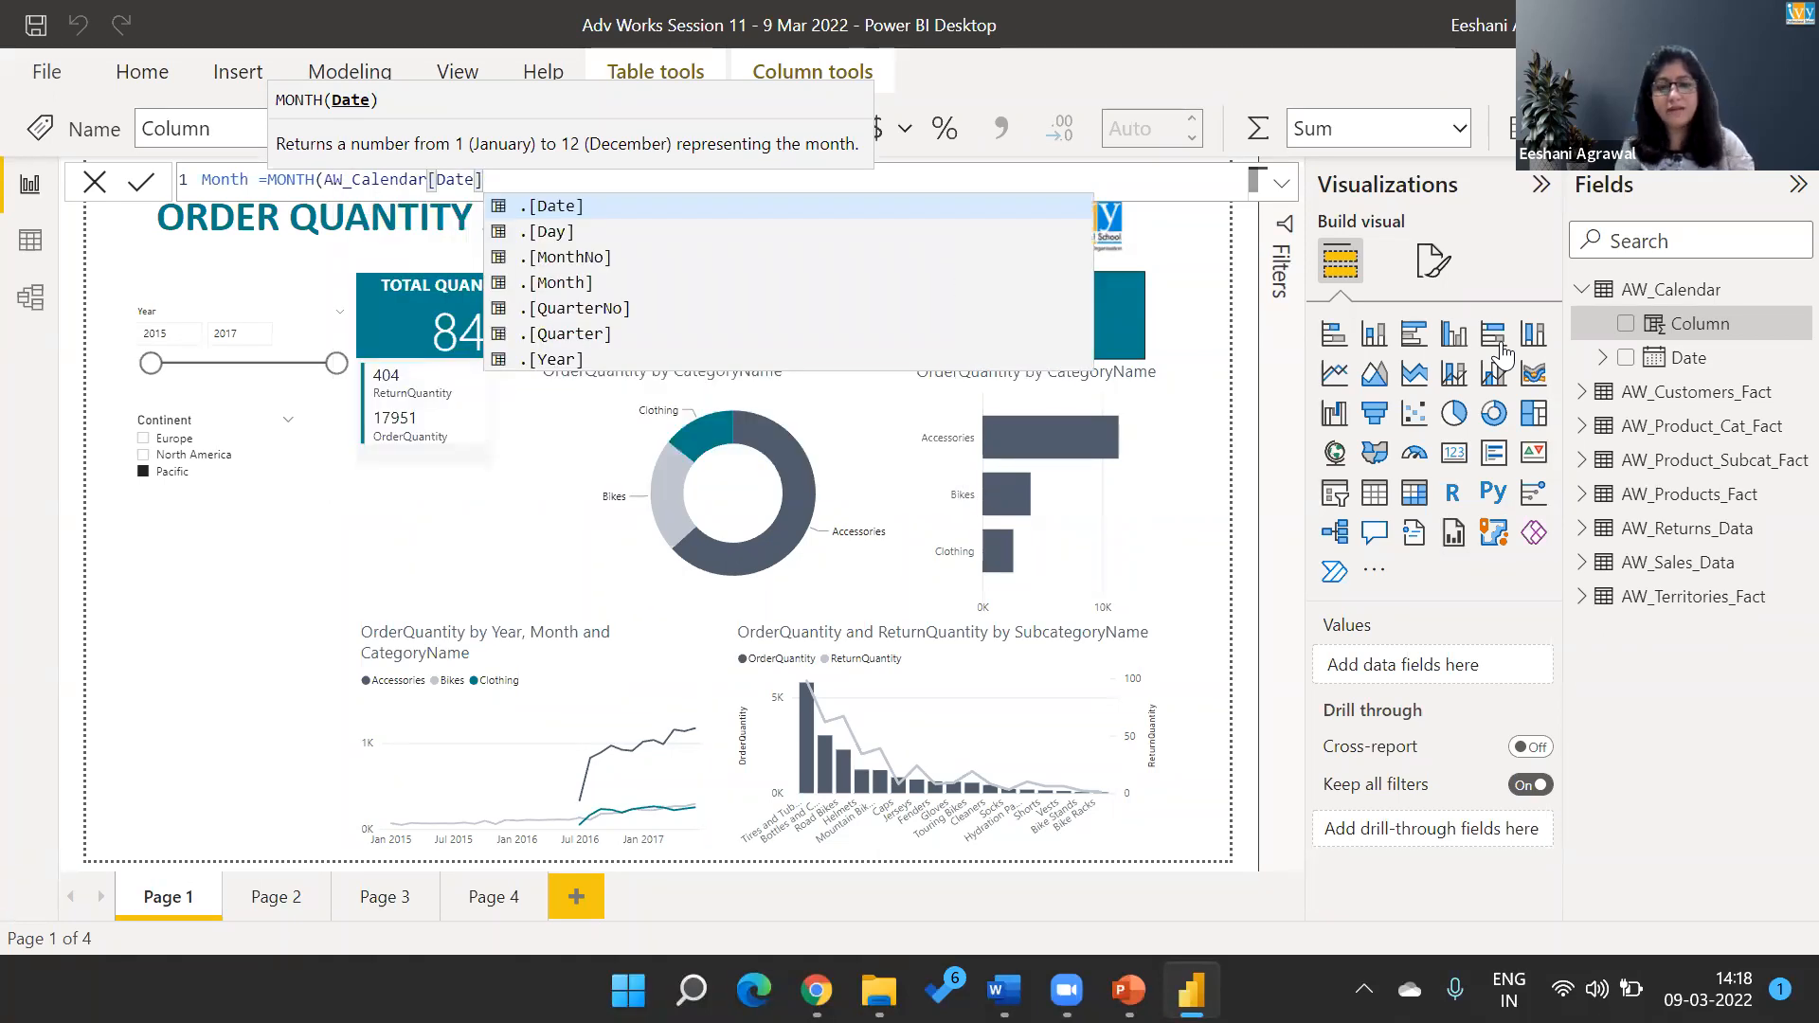
{"action": "type", "text": ")"}
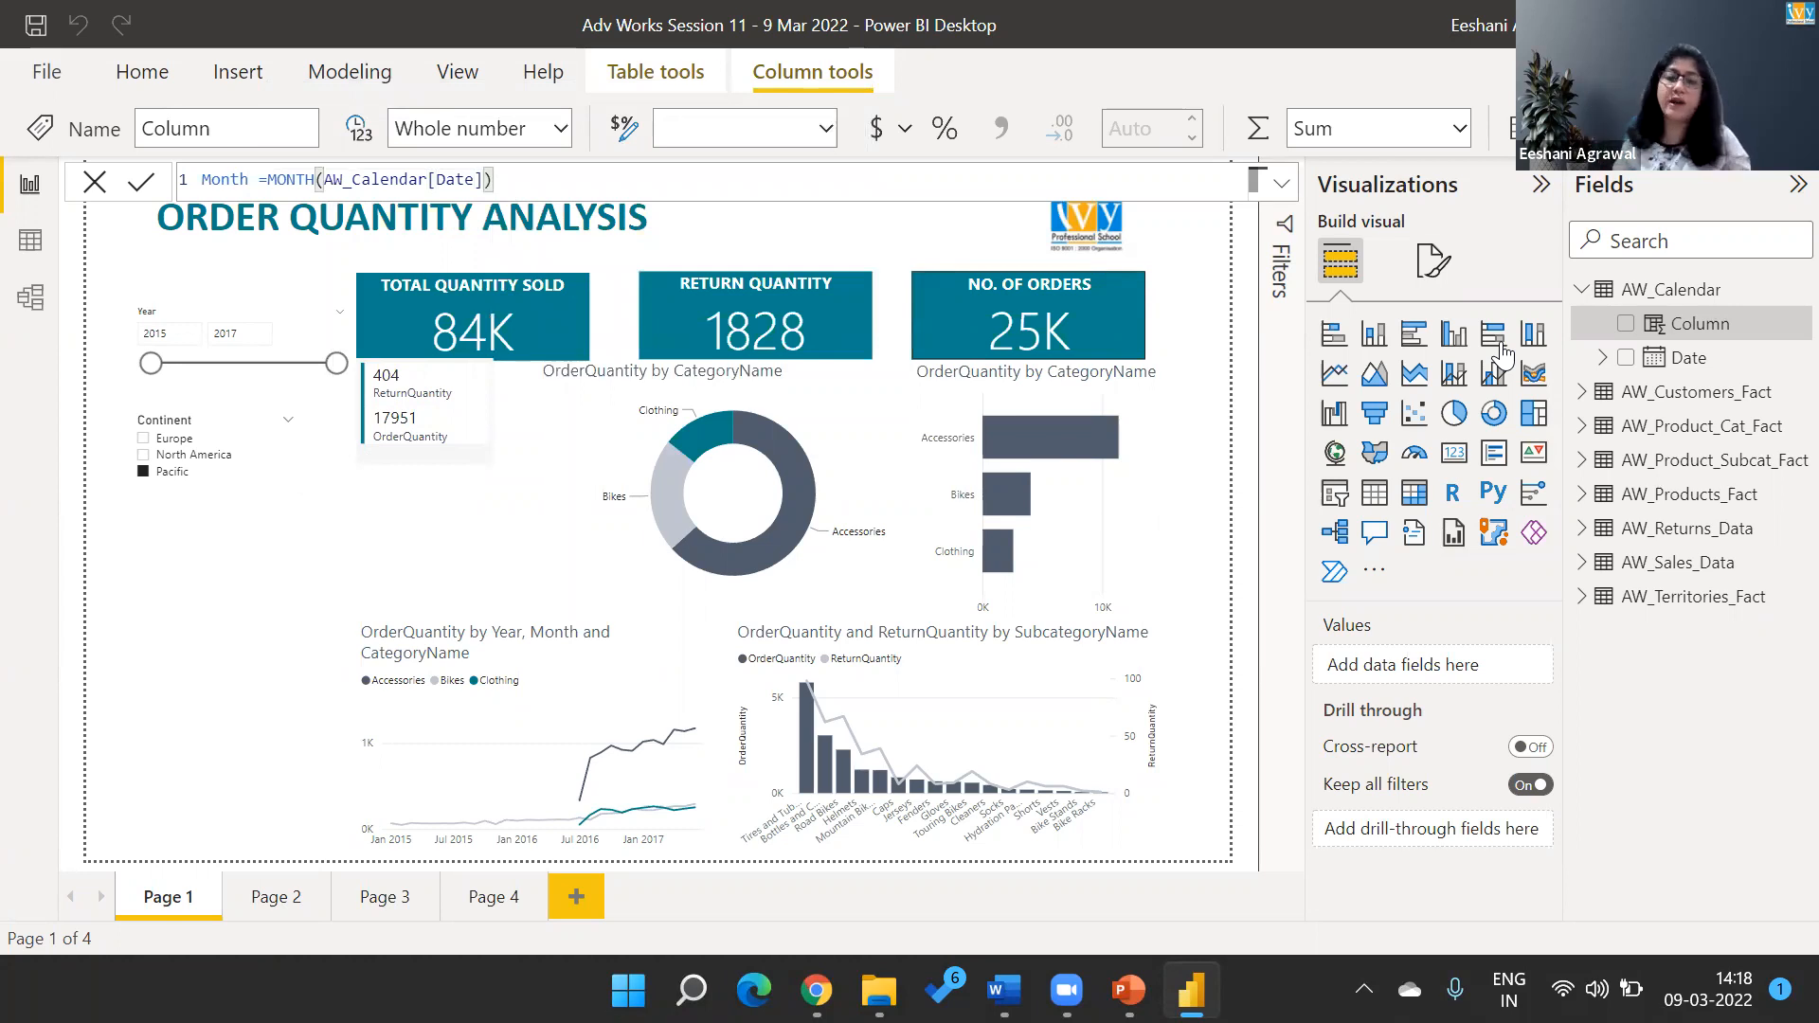
{"action": "key", "text": "Return"}
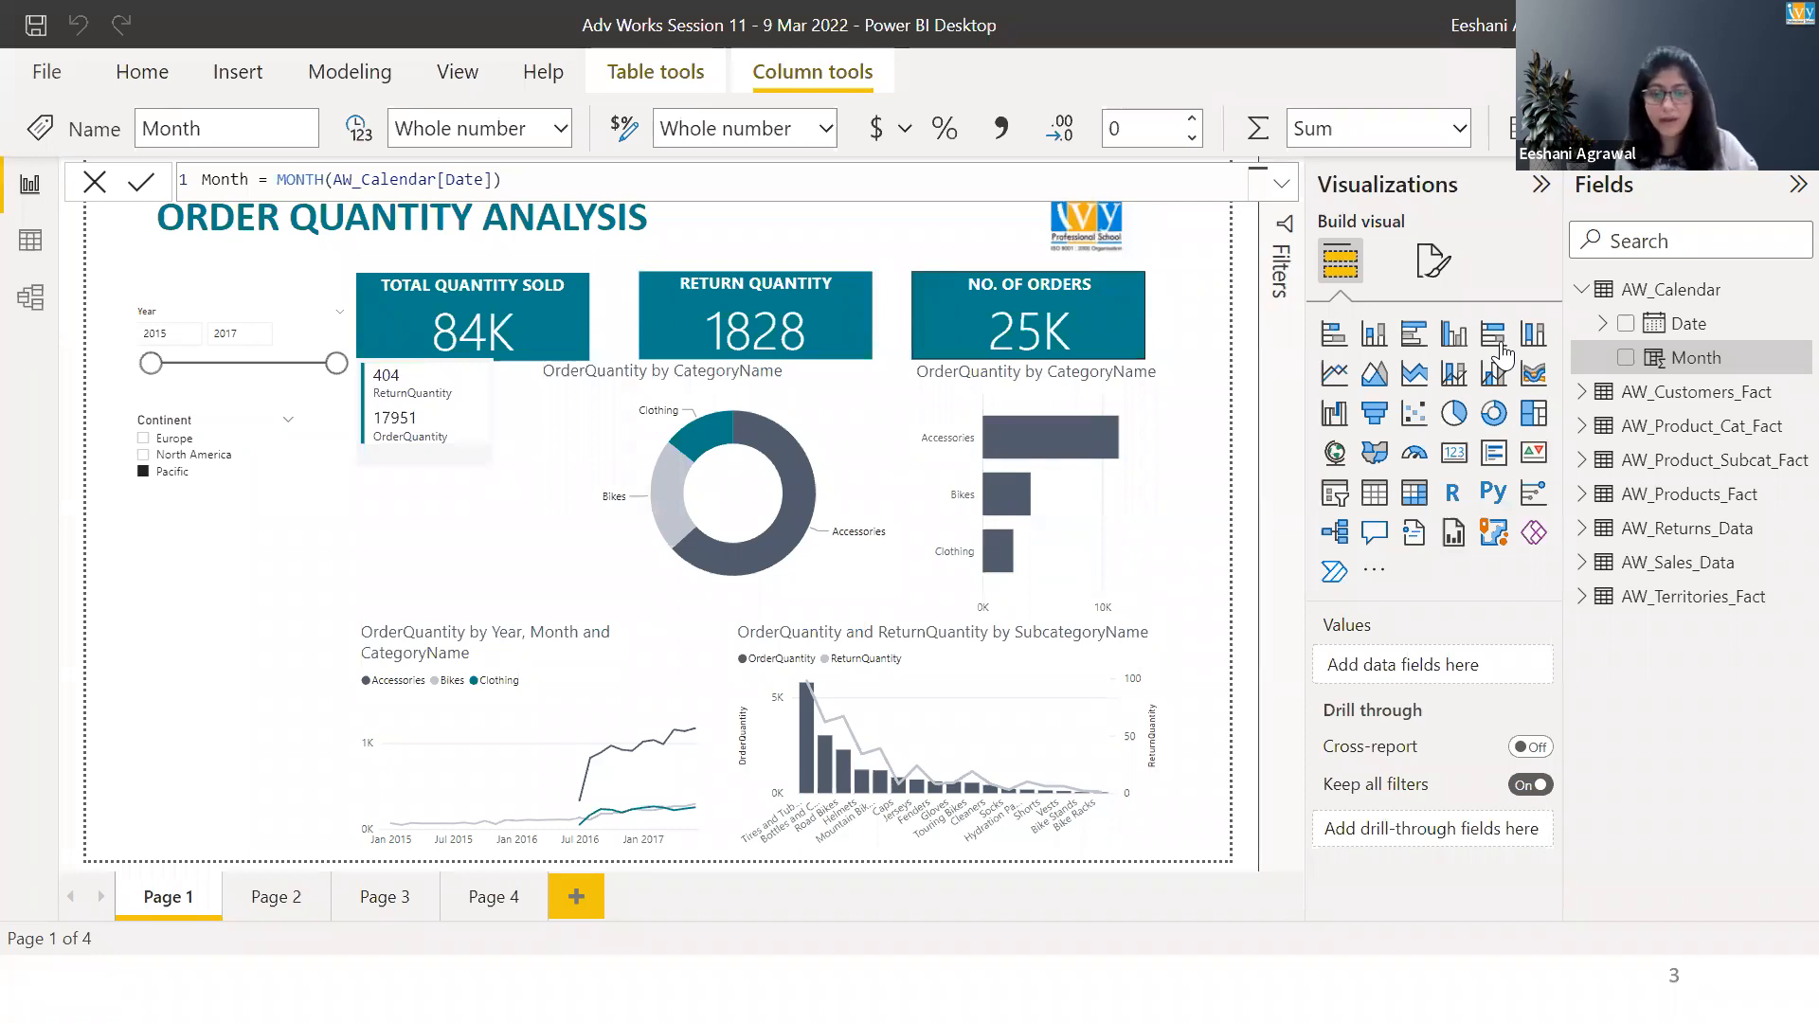
Switch to the PowerPoint slide show, look through the slides on calculated columns and ways of adding columns and measures, and return to Power BI.
{"action": "key", "text": "alt+Tab"}
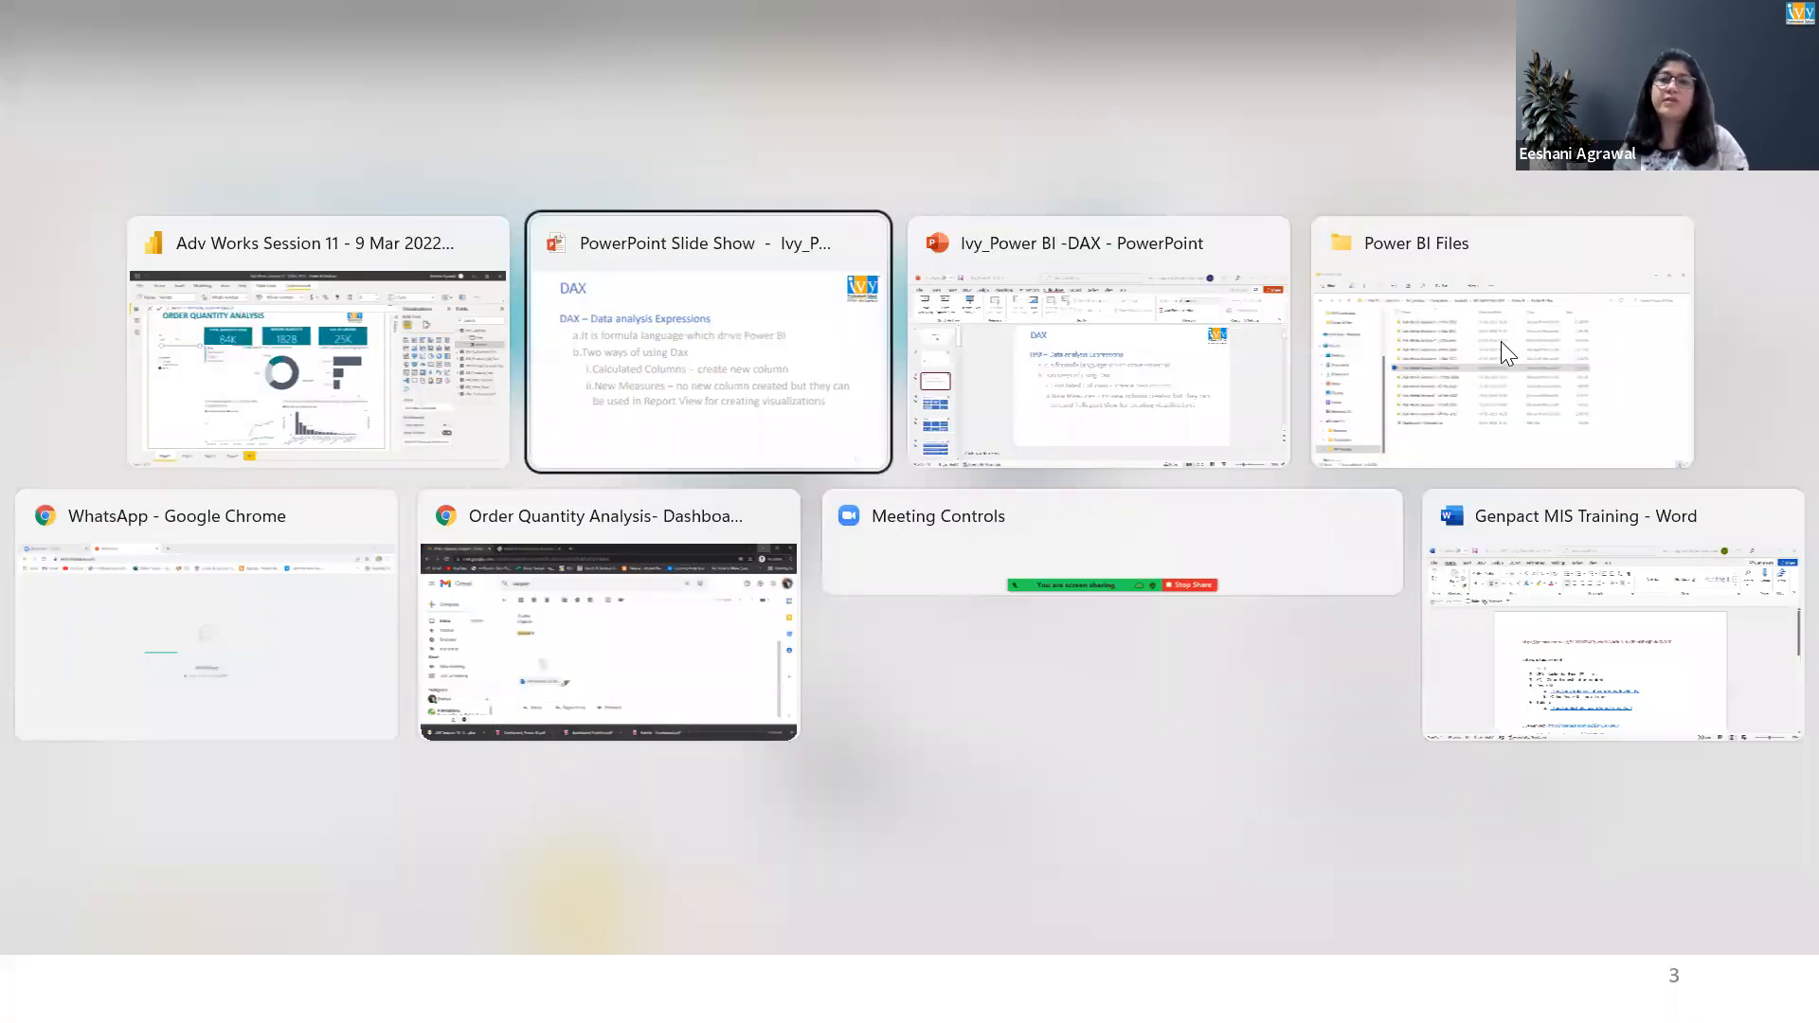
{"action": "key", "text": "Right"}
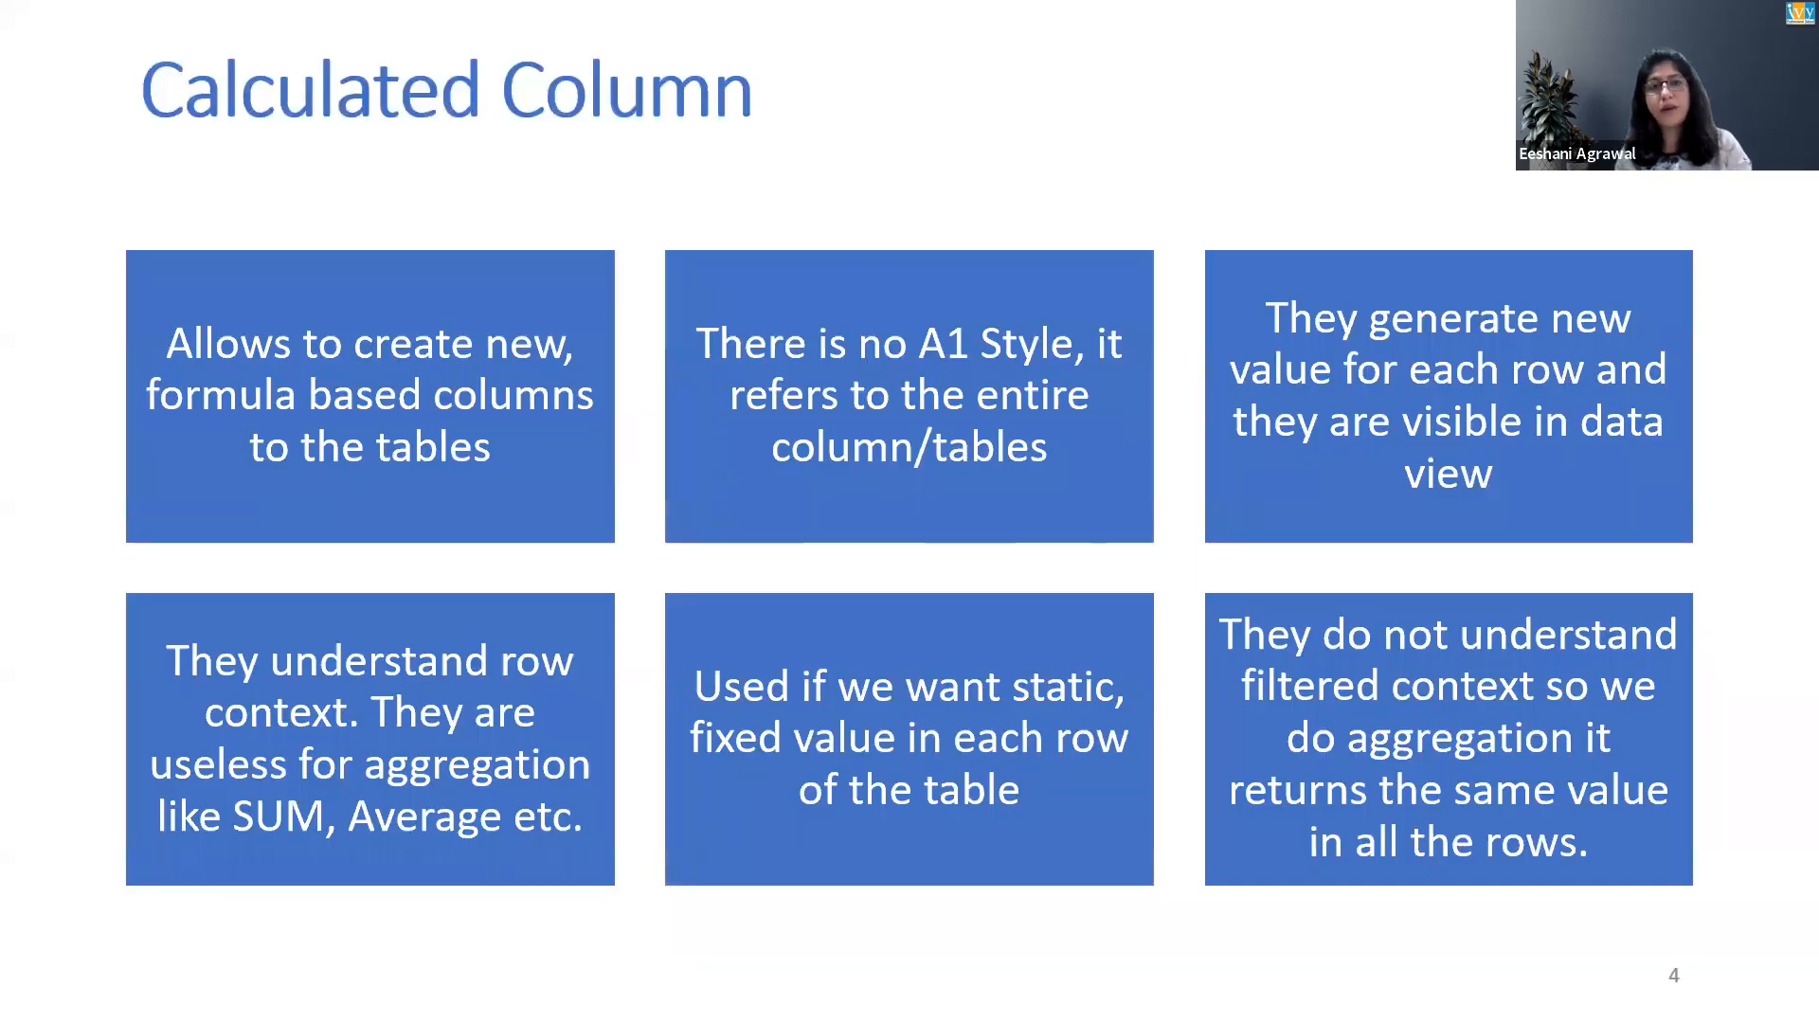
{"action": "key", "text": "Right"}
{"action": "key", "text": "Right"}
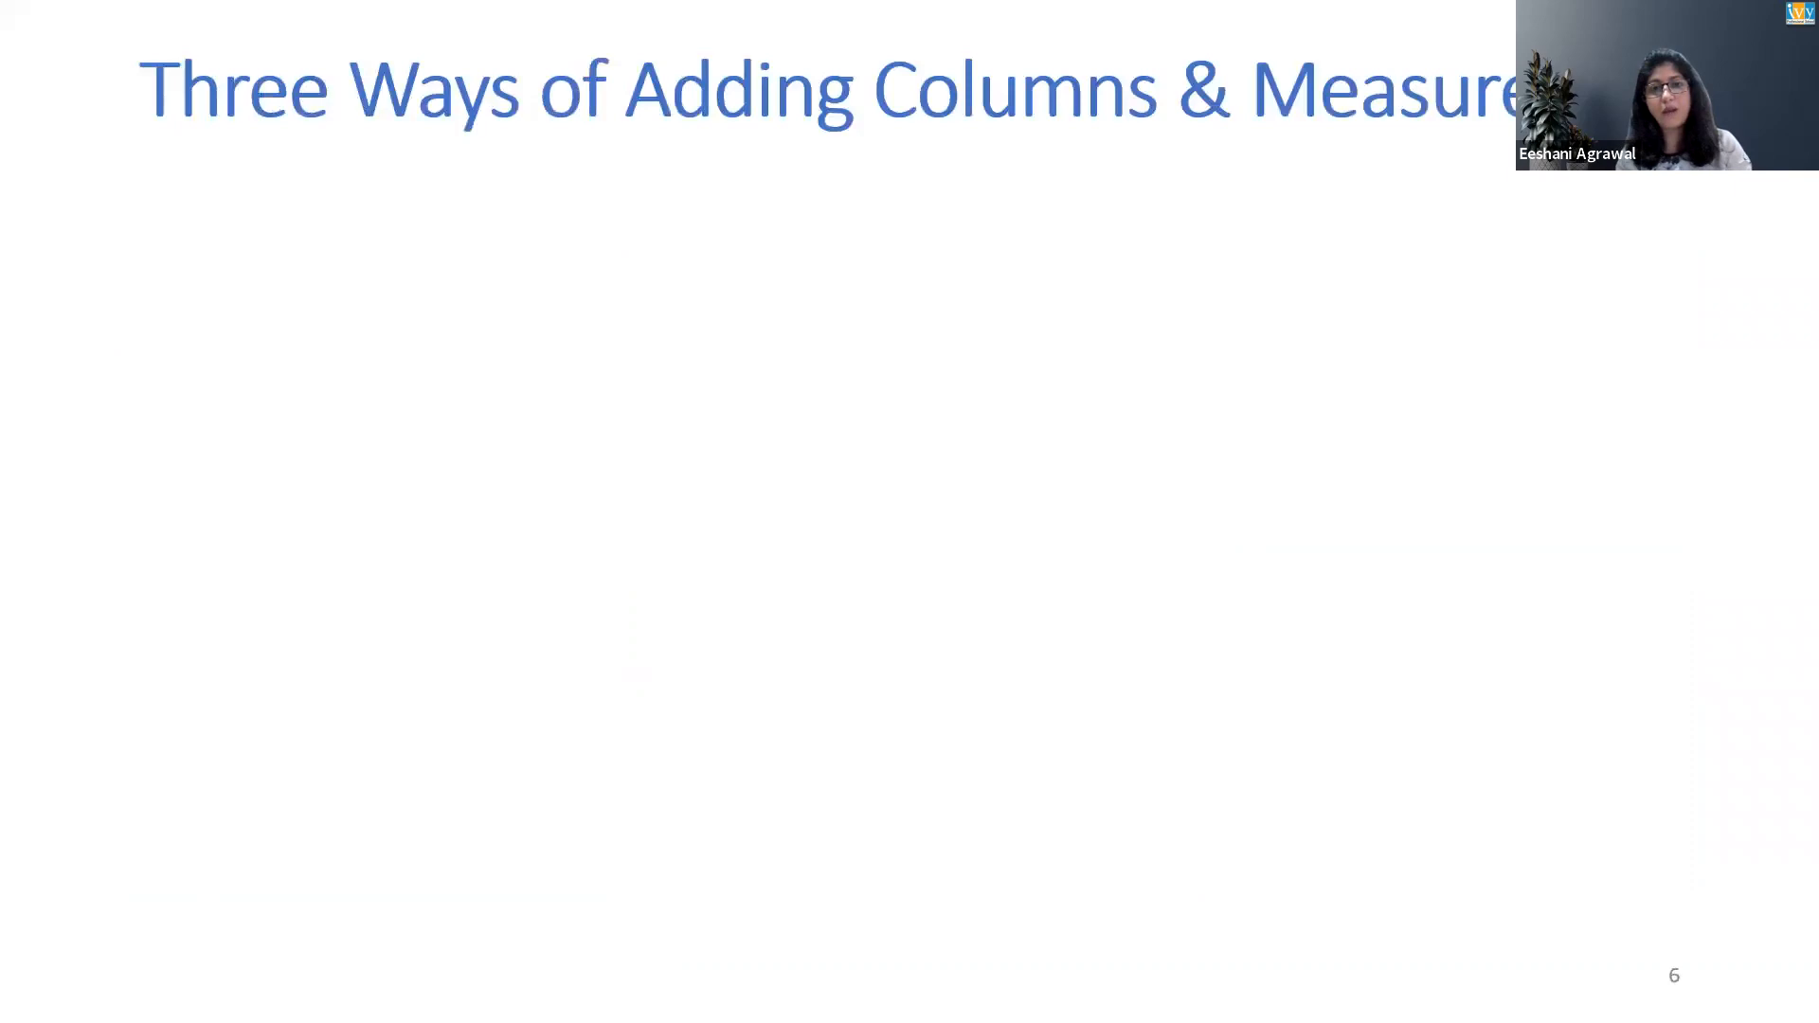
{"action": "key", "text": "Left"}
{"action": "key", "text": "Left"}
{"action": "key", "text": "Left"}
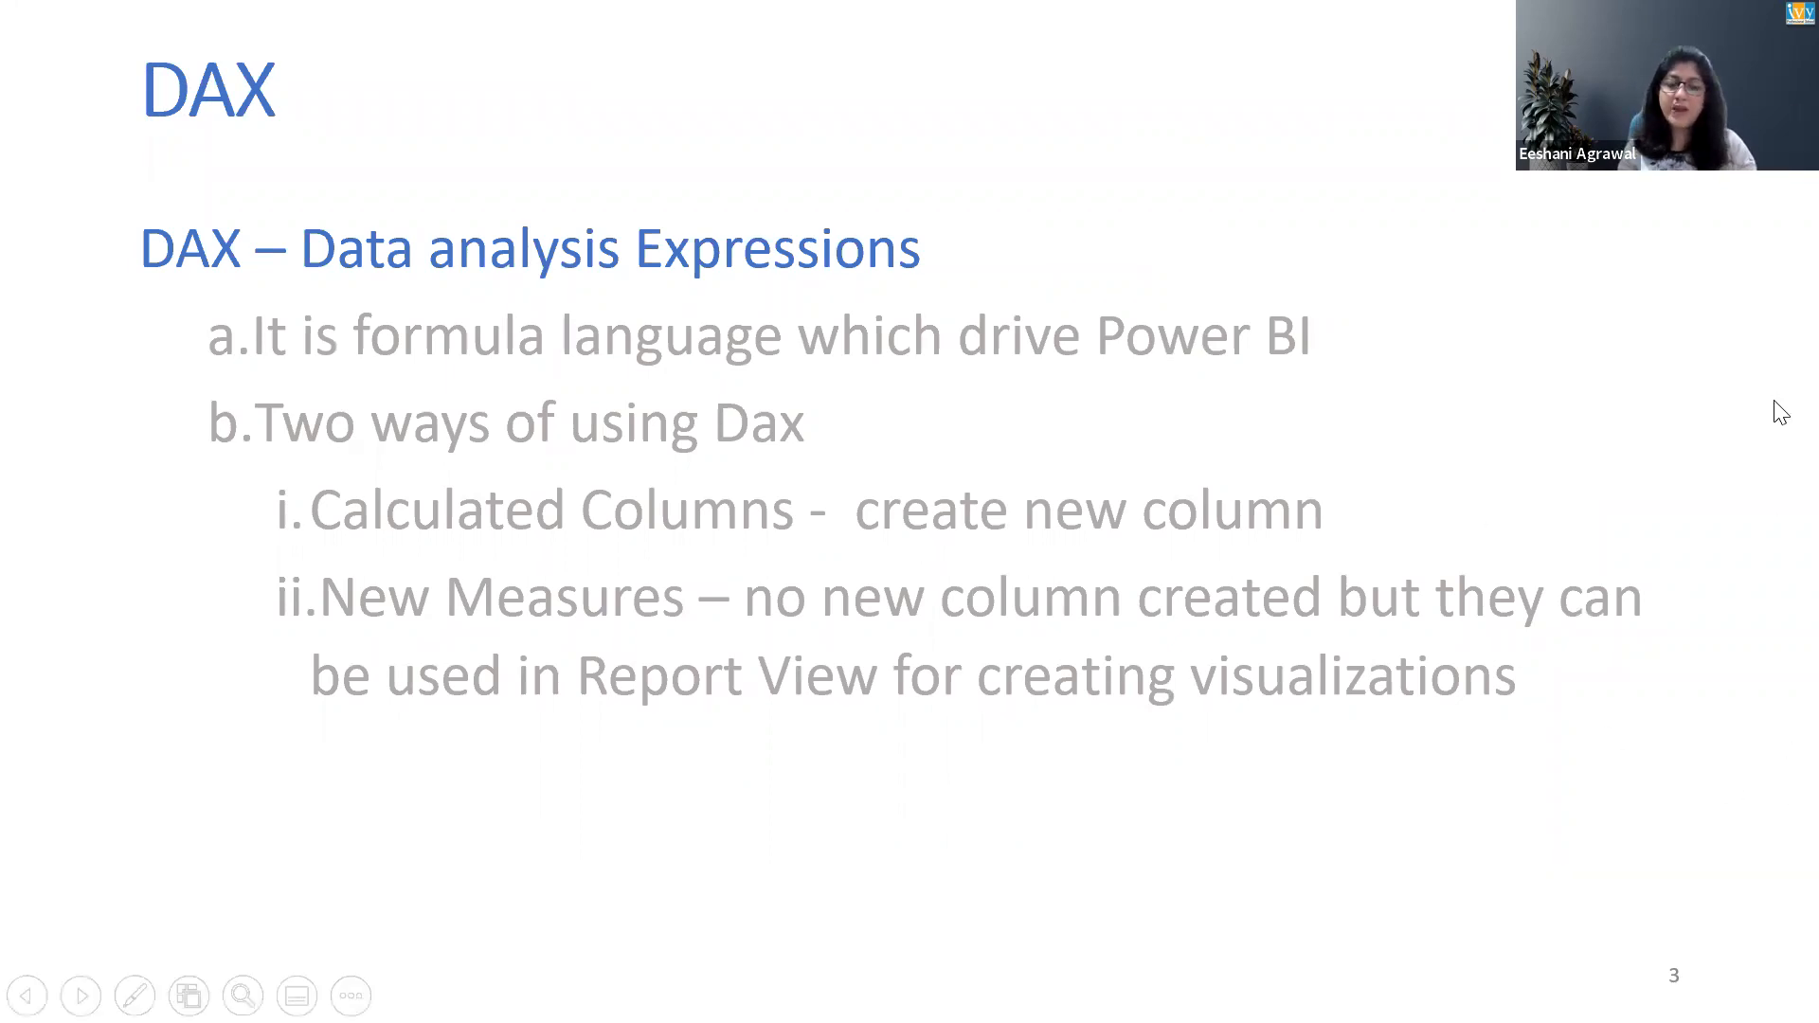
{"action": "key", "text": "alt+Tab"}
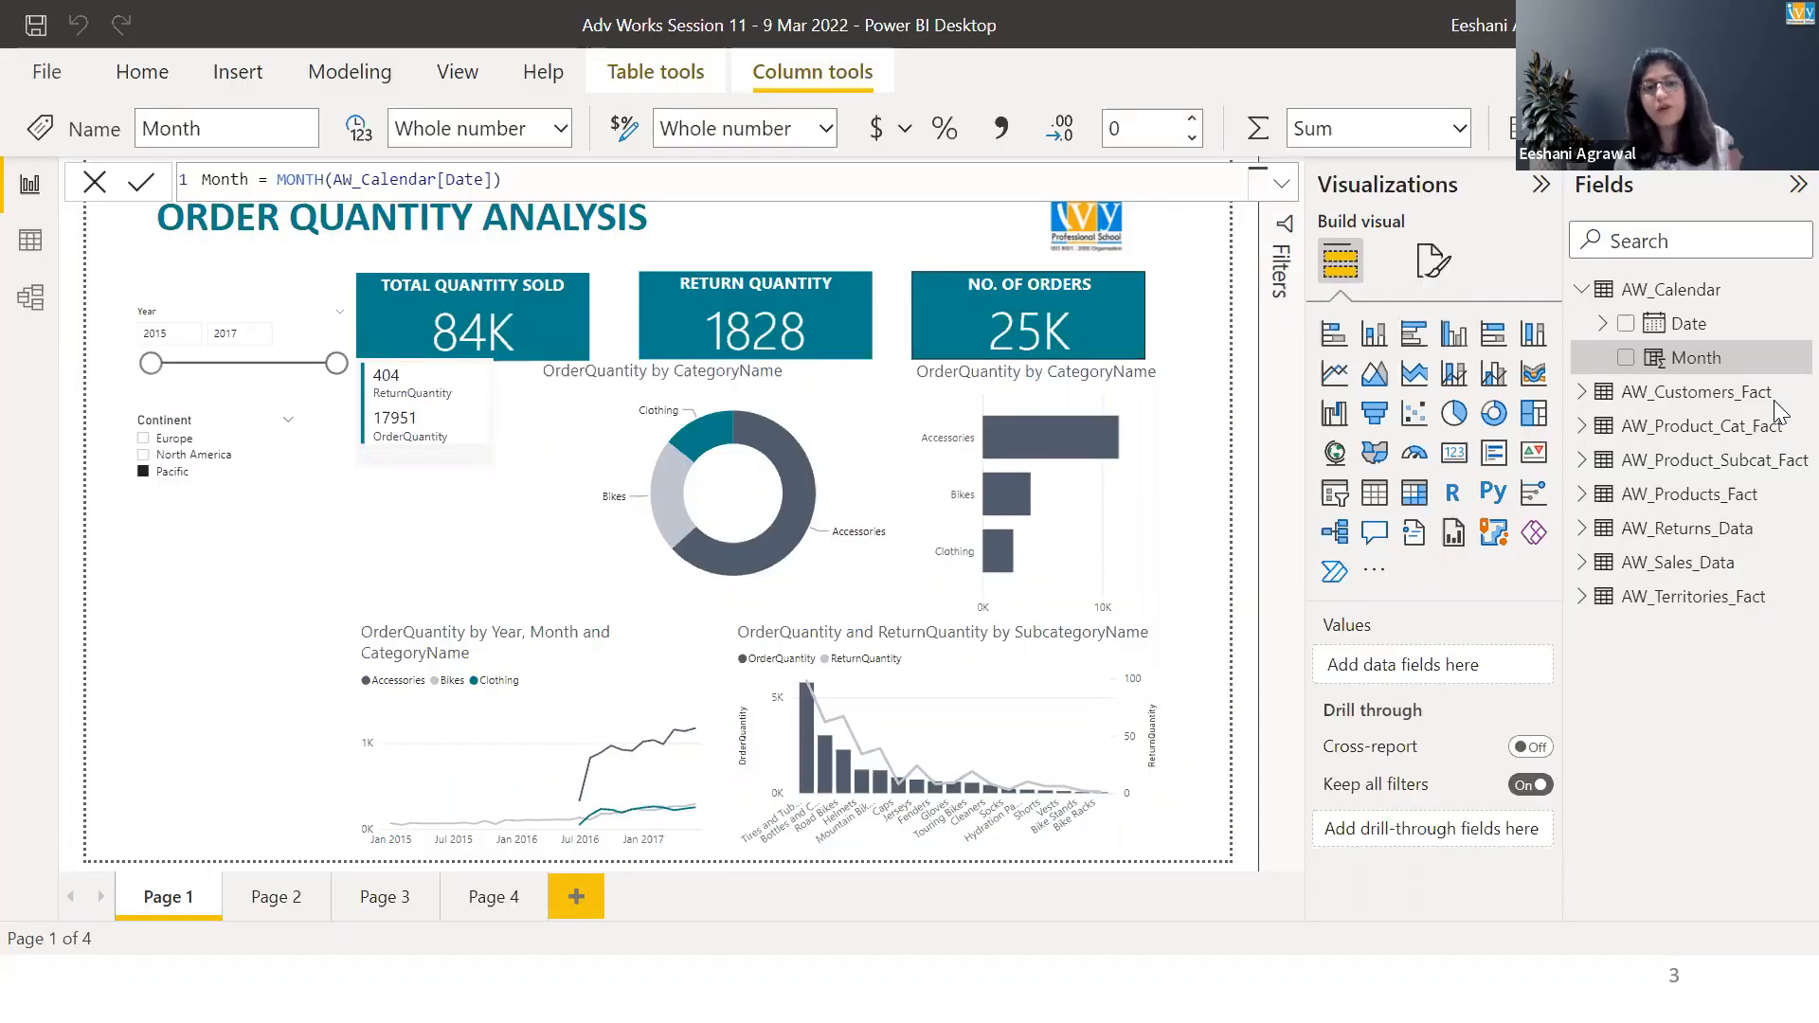
Delete Page 2, Page 3 and Page 4 from the report.
{"action": "left_click", "coordinate": [264, 899]}
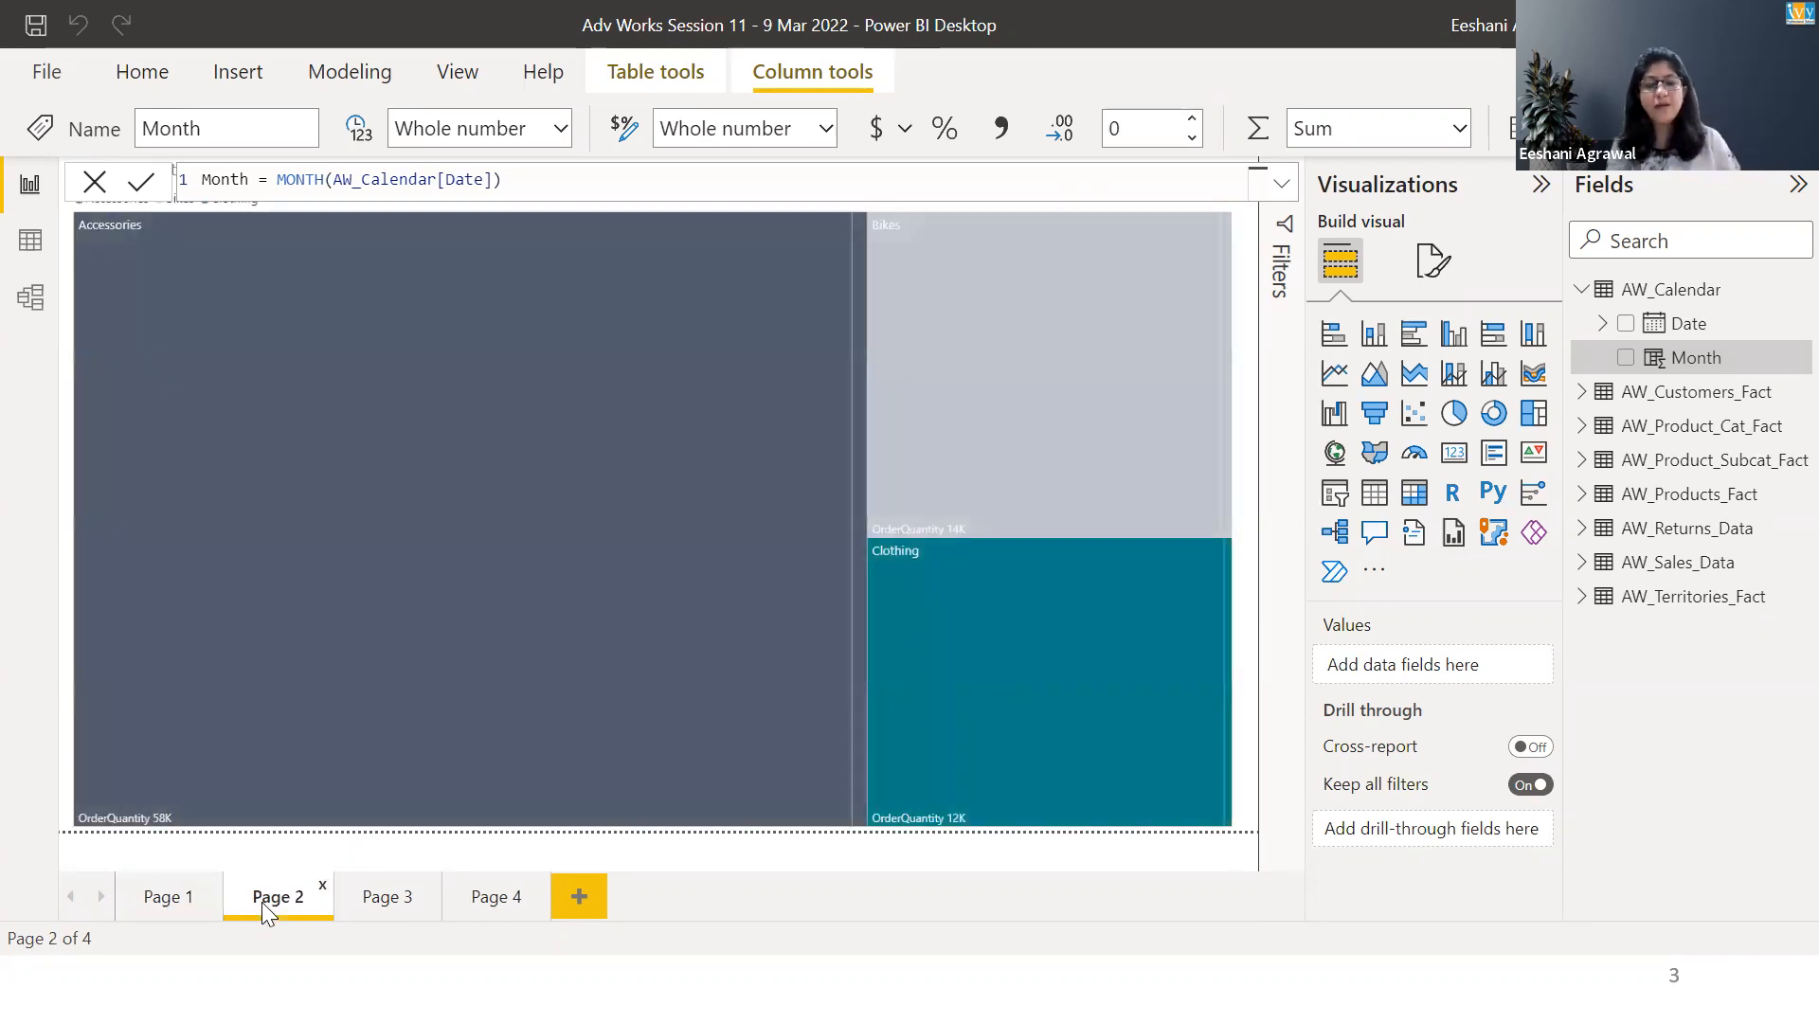
{"action": "left_click", "coordinate": [323, 891]}
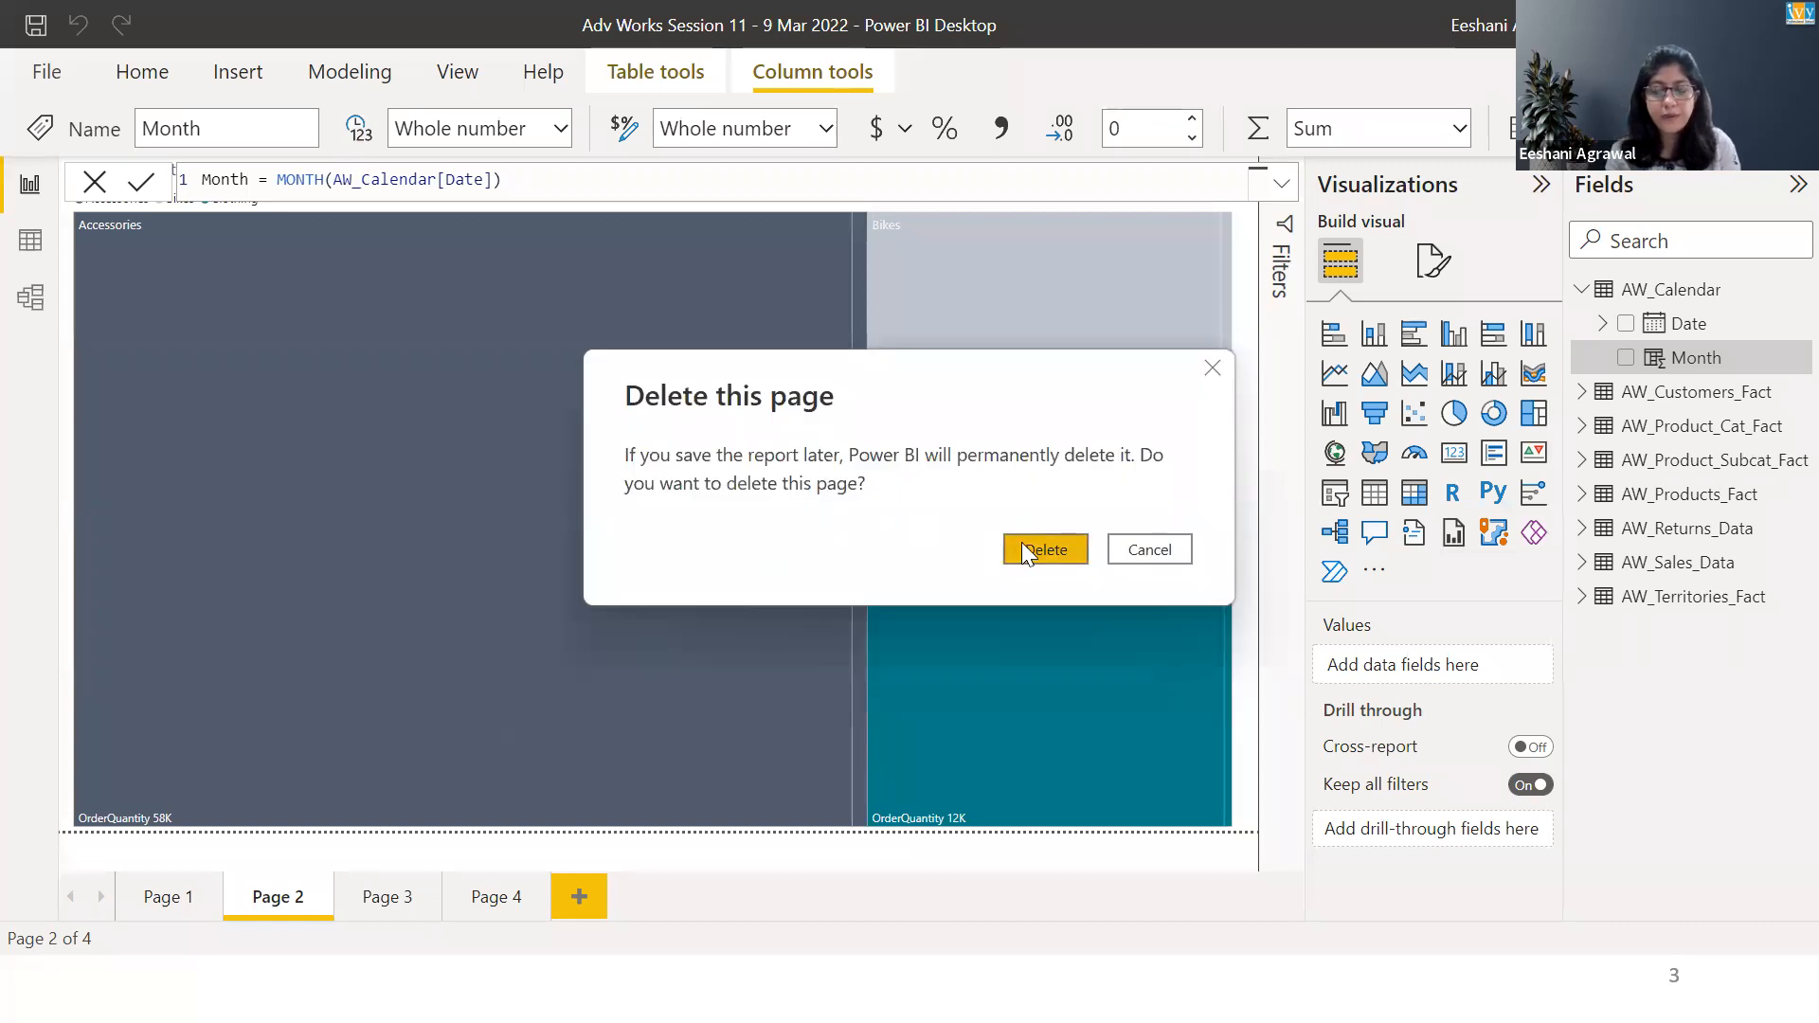
{"action": "left_click", "coordinate": [1022, 542]}
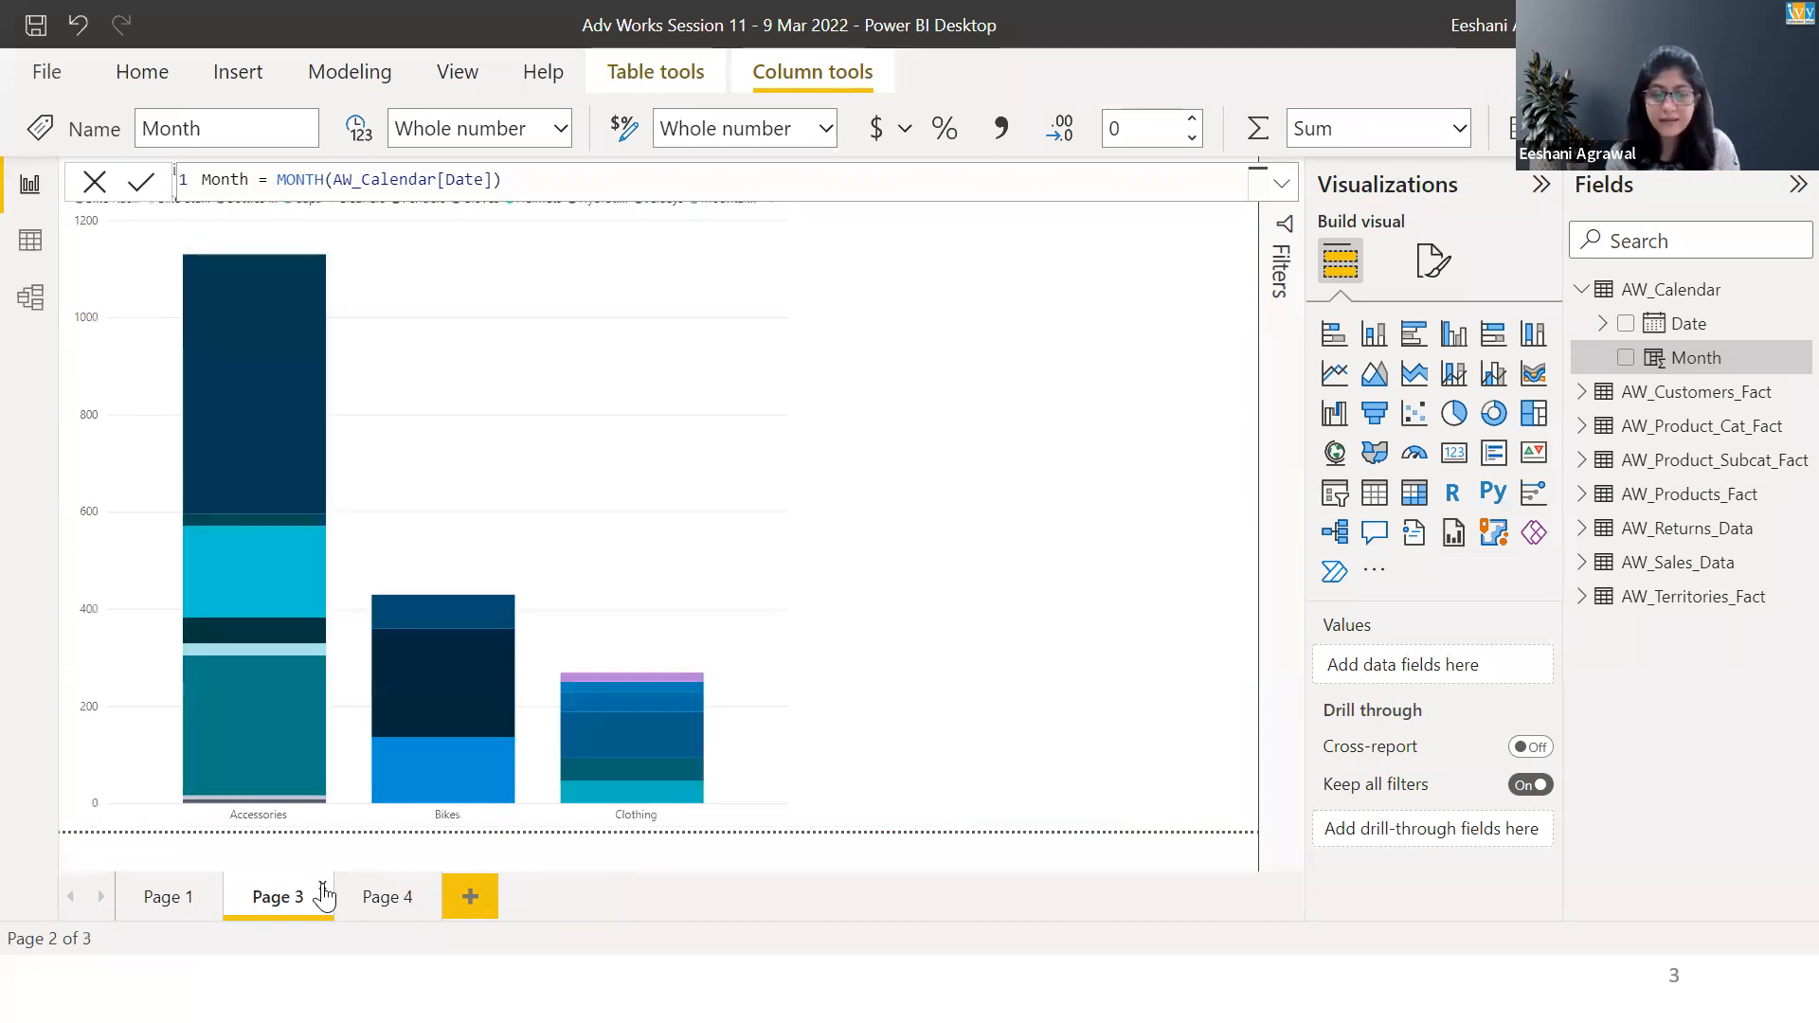
{"action": "left_click", "coordinate": [323, 891]}
{"action": "left_click", "coordinate": [1038, 546]}
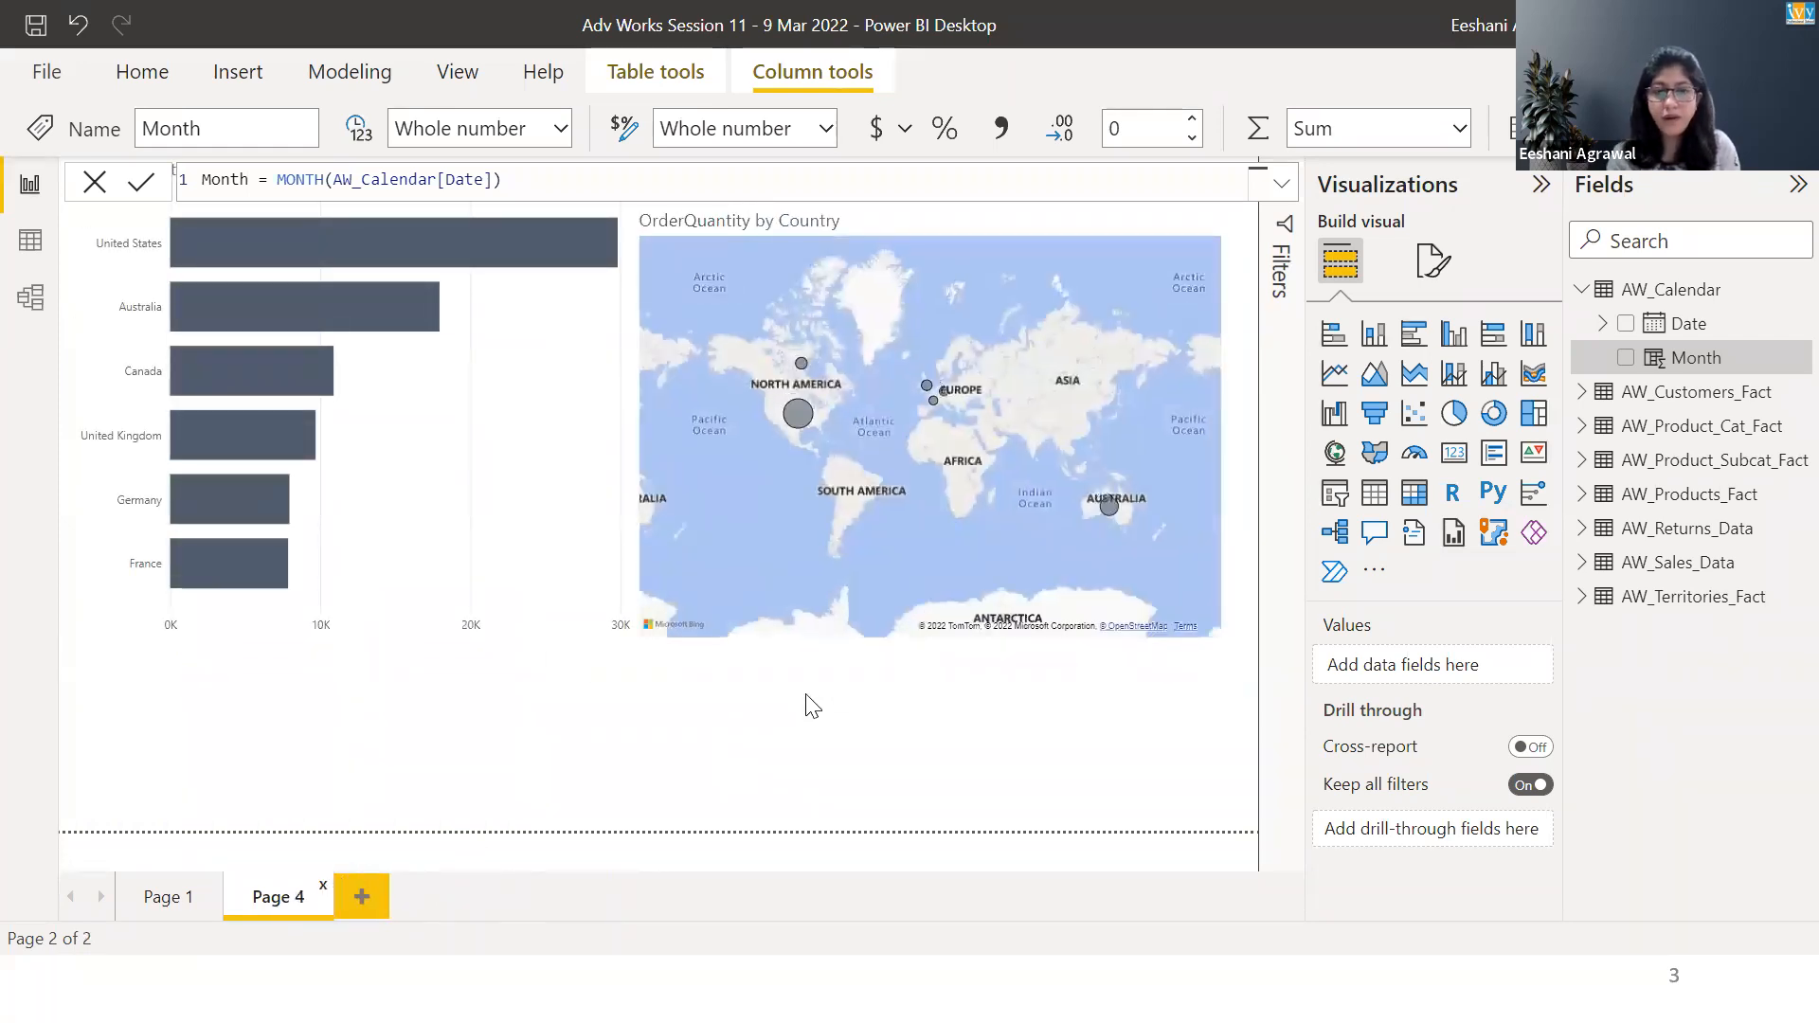
{"action": "left_click", "coordinate": [1035, 552]}
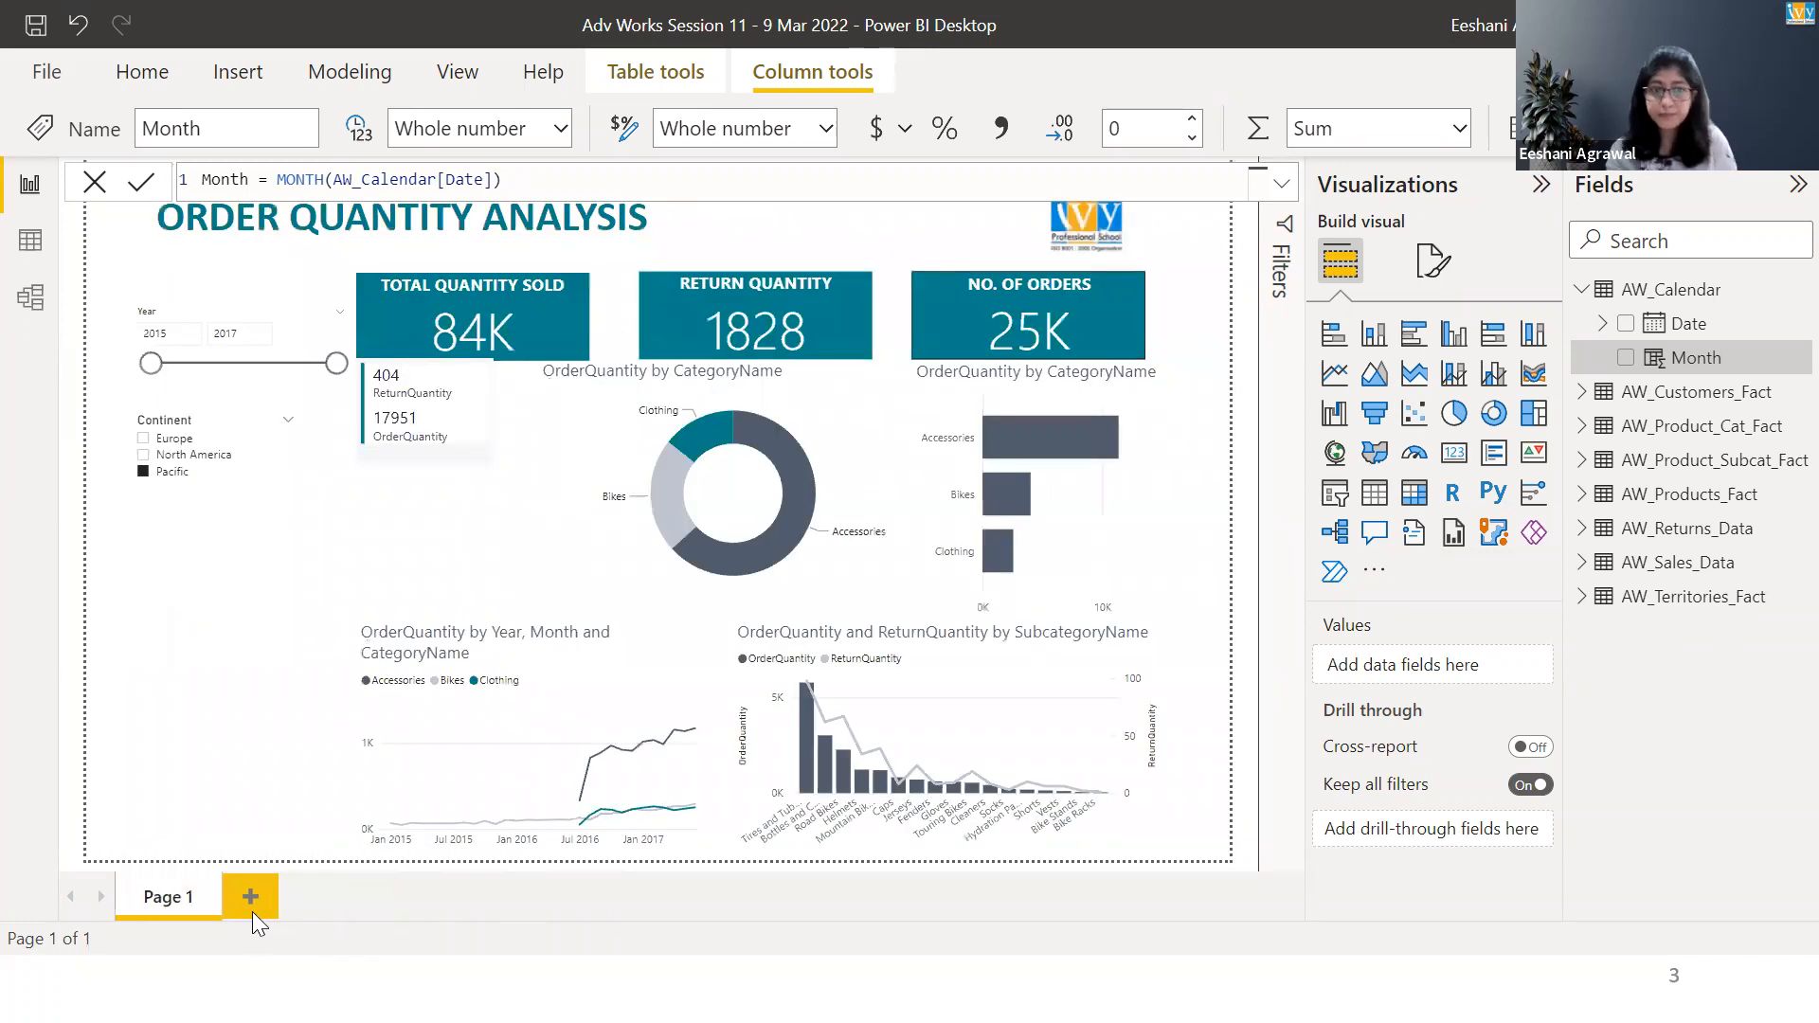
Add a report page with a card showing OrderQuantity from AW_Sales_Data, and check the field's aggregation options without changing them.
{"action": "left_click", "coordinate": [250, 897]}
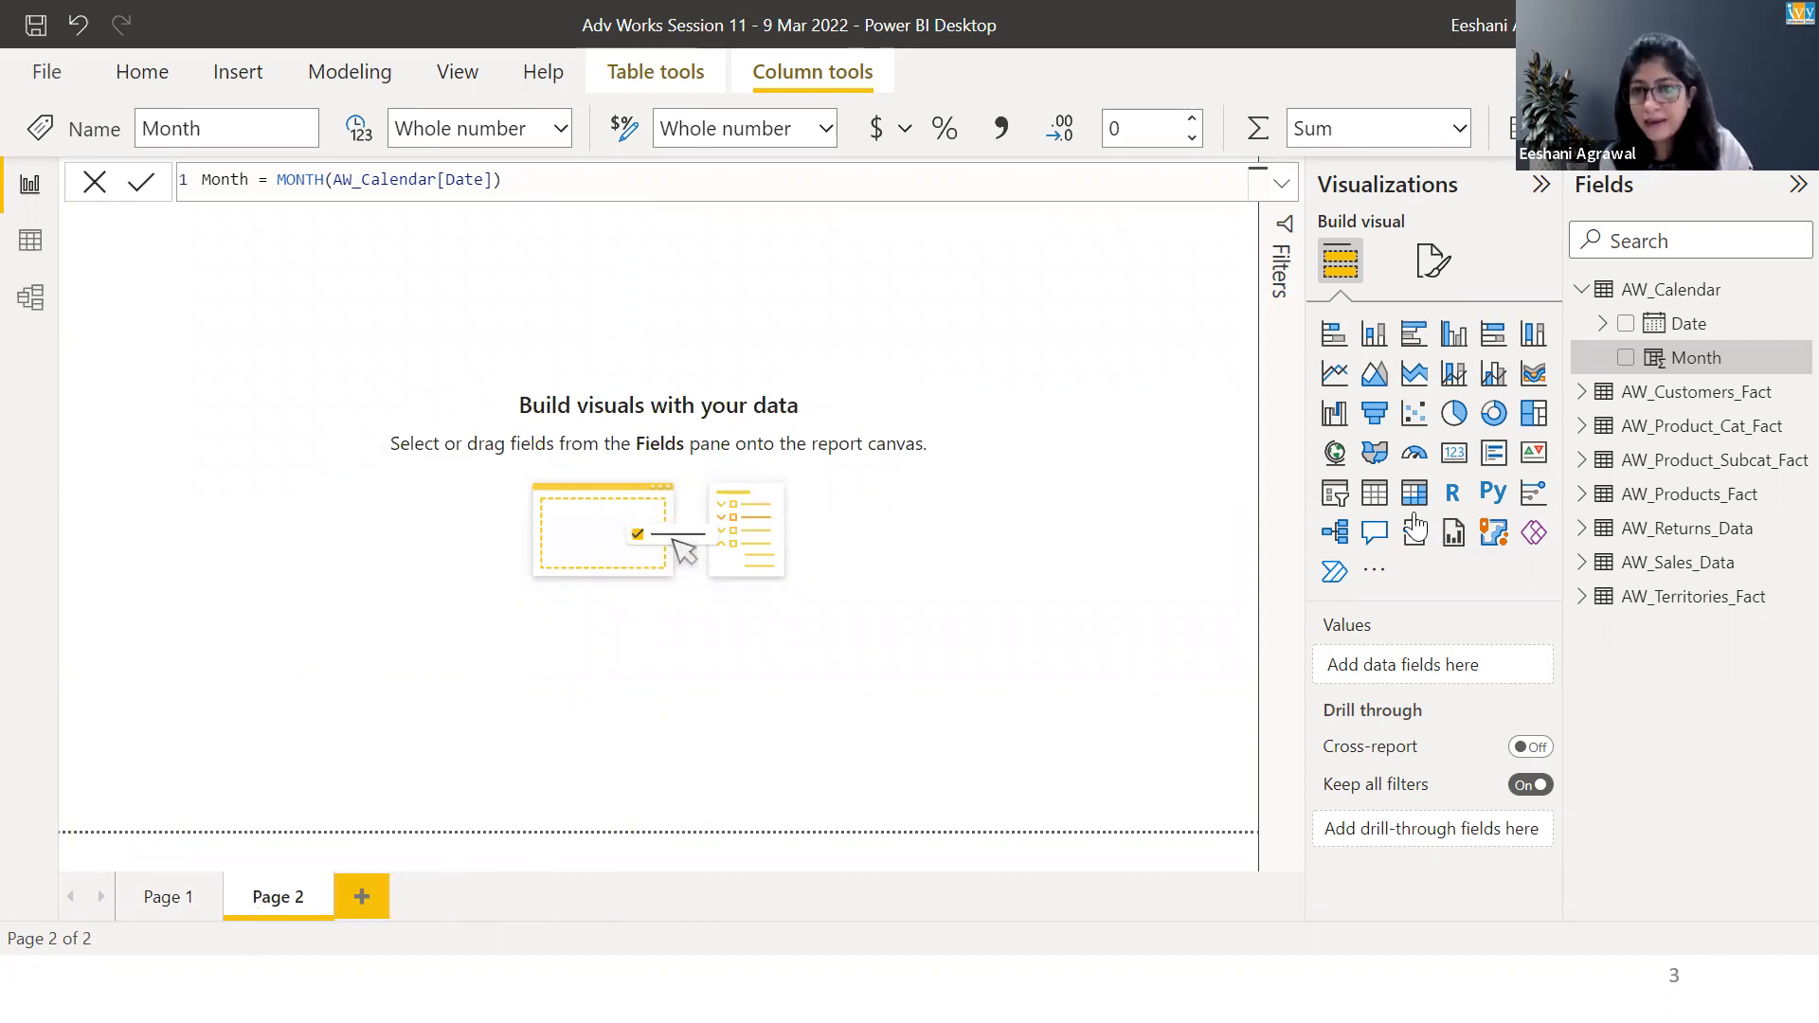
{"action": "left_click", "coordinate": [1455, 455]}
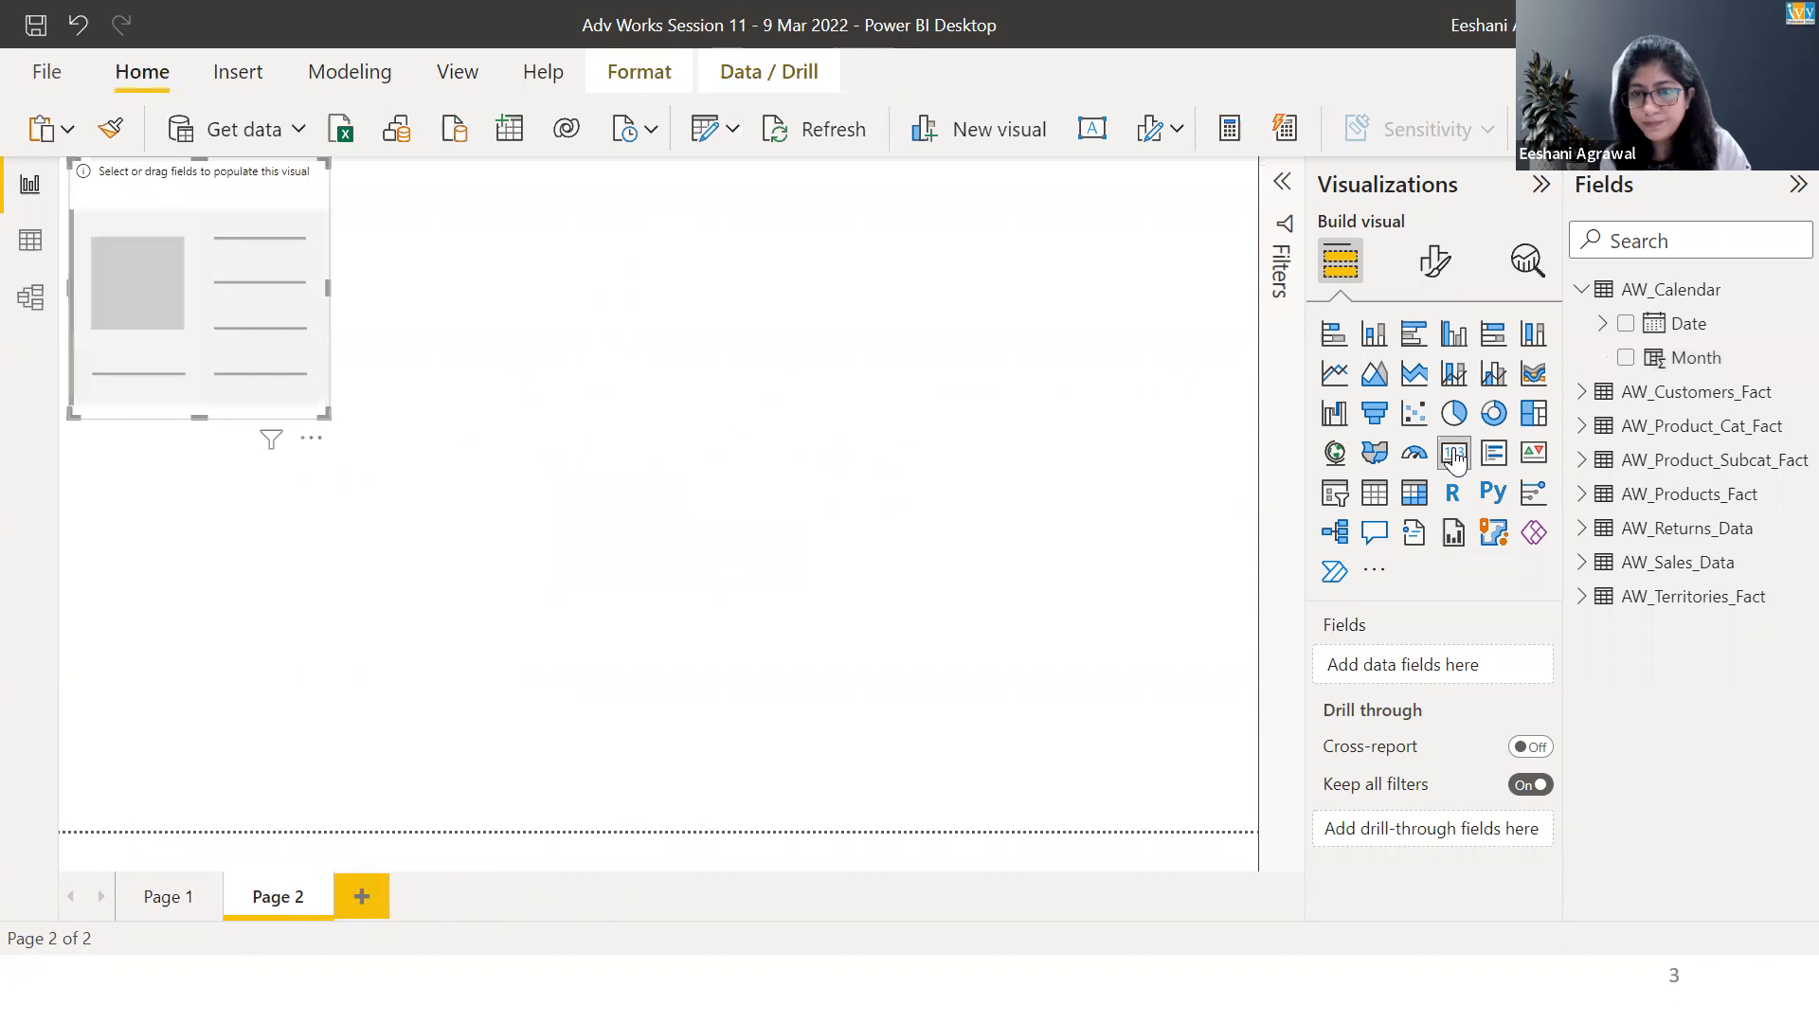
{"action": "left_click", "coordinate": [1580, 565]}
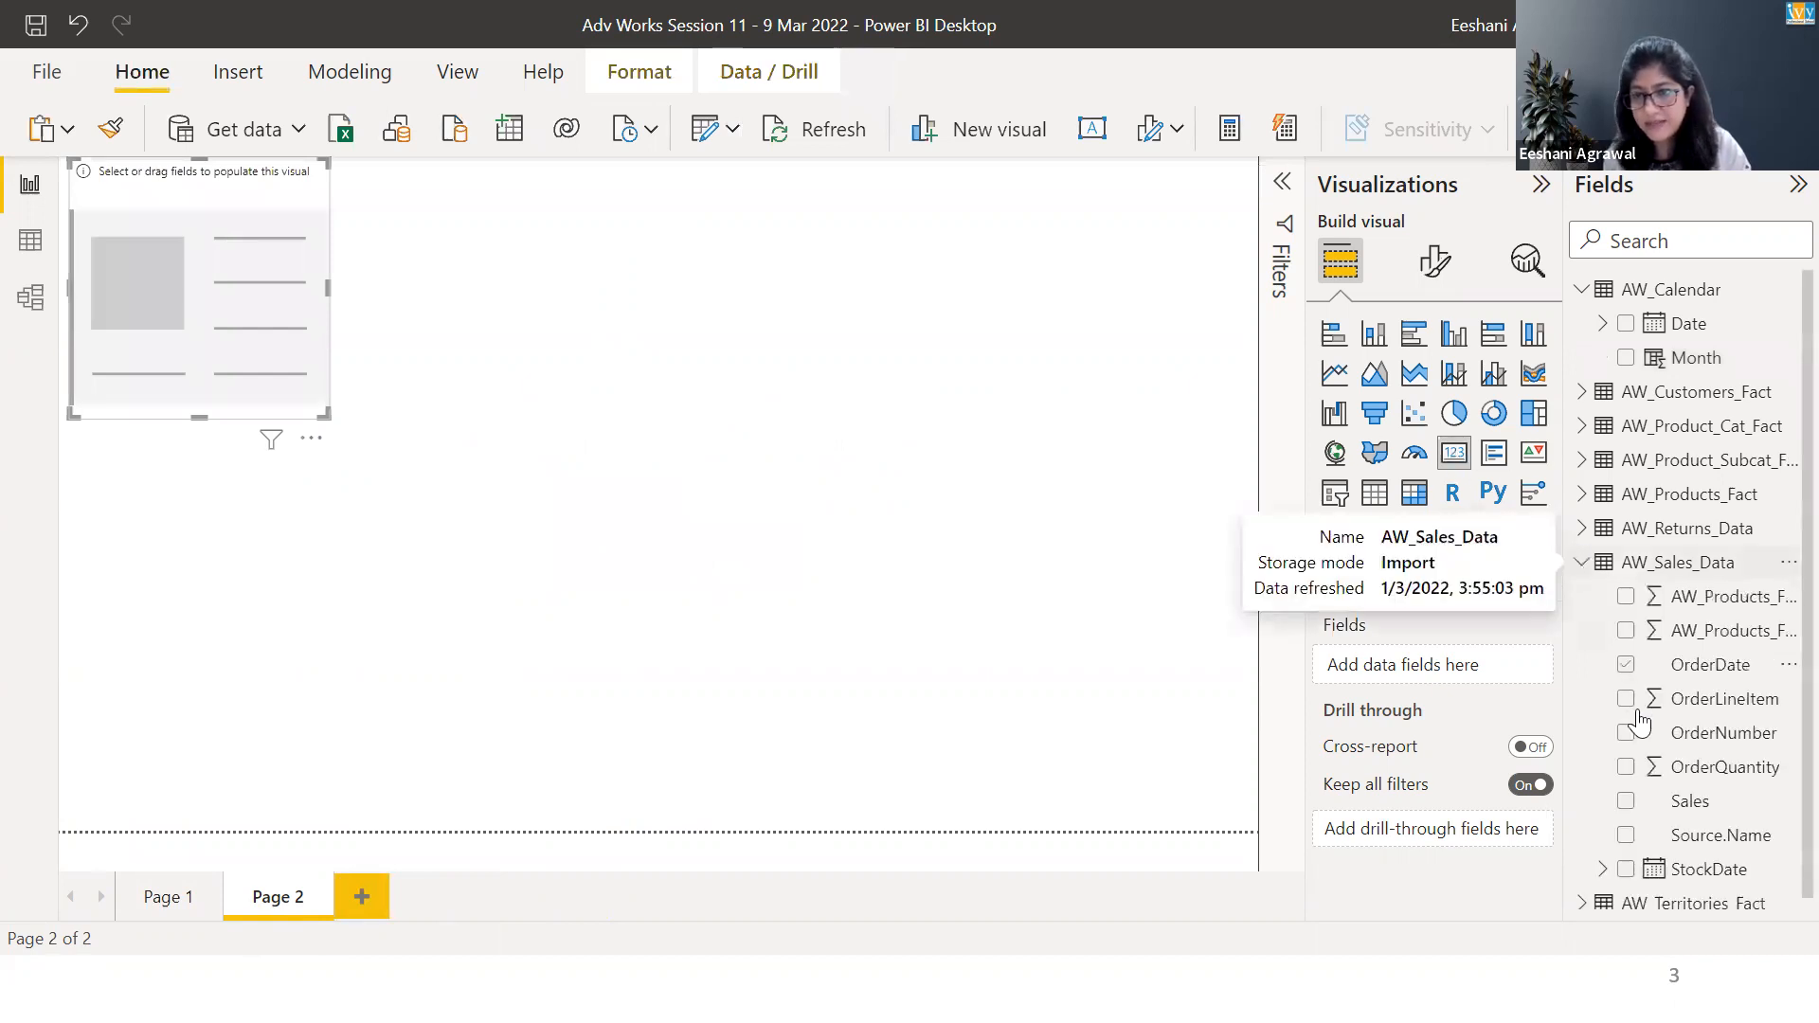
{"action": "left_click", "coordinate": [1626, 769]}
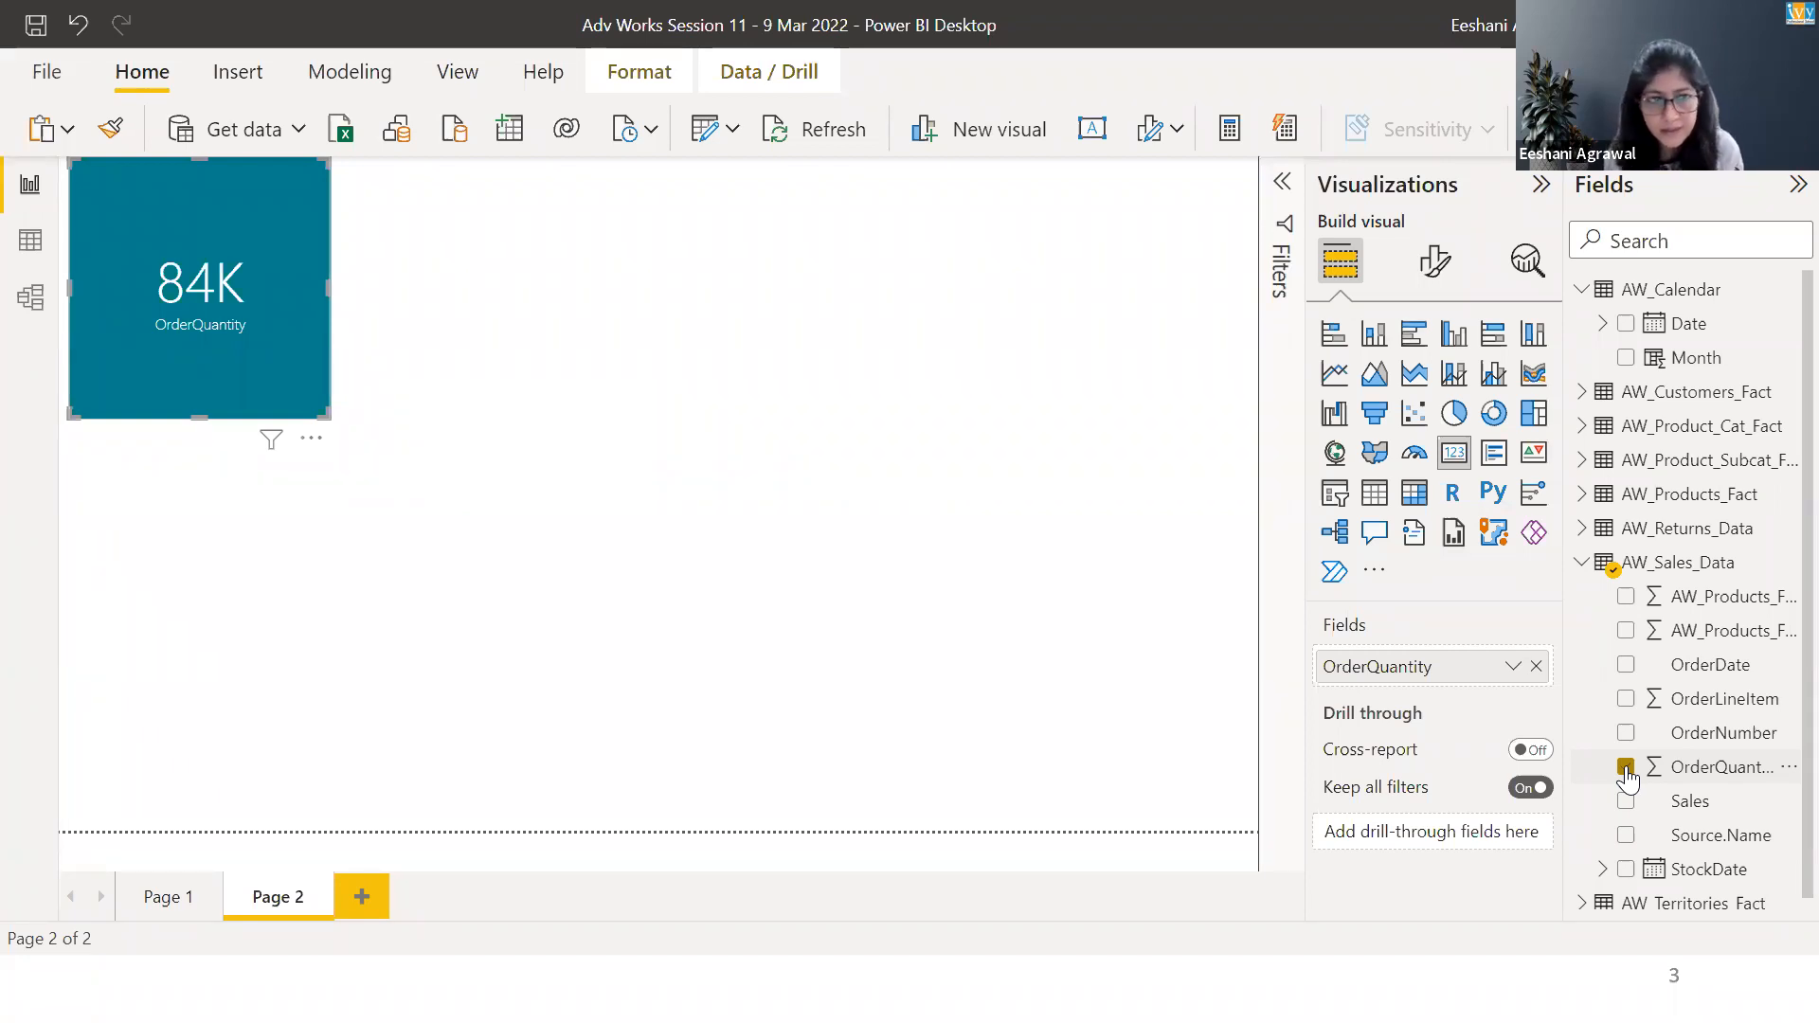
{"action": "left_click", "coordinate": [1512, 668]}
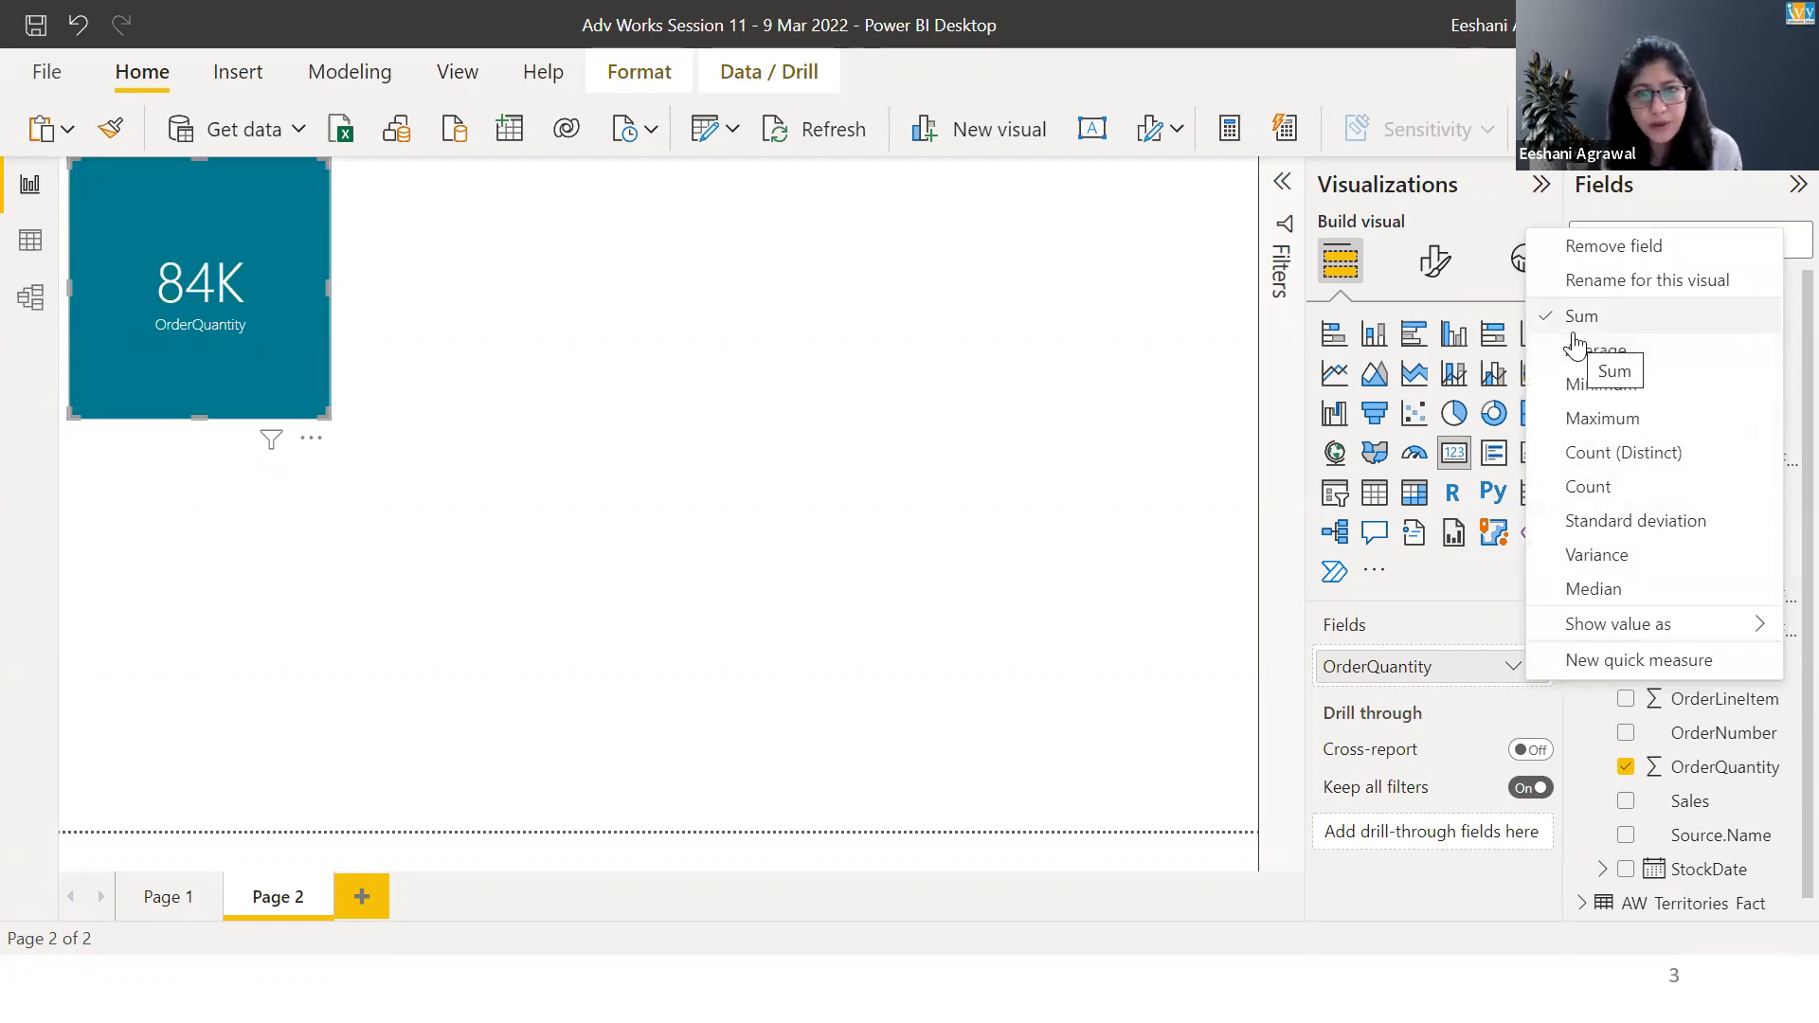
{"action": "left_click", "coordinate": [1065, 351]}
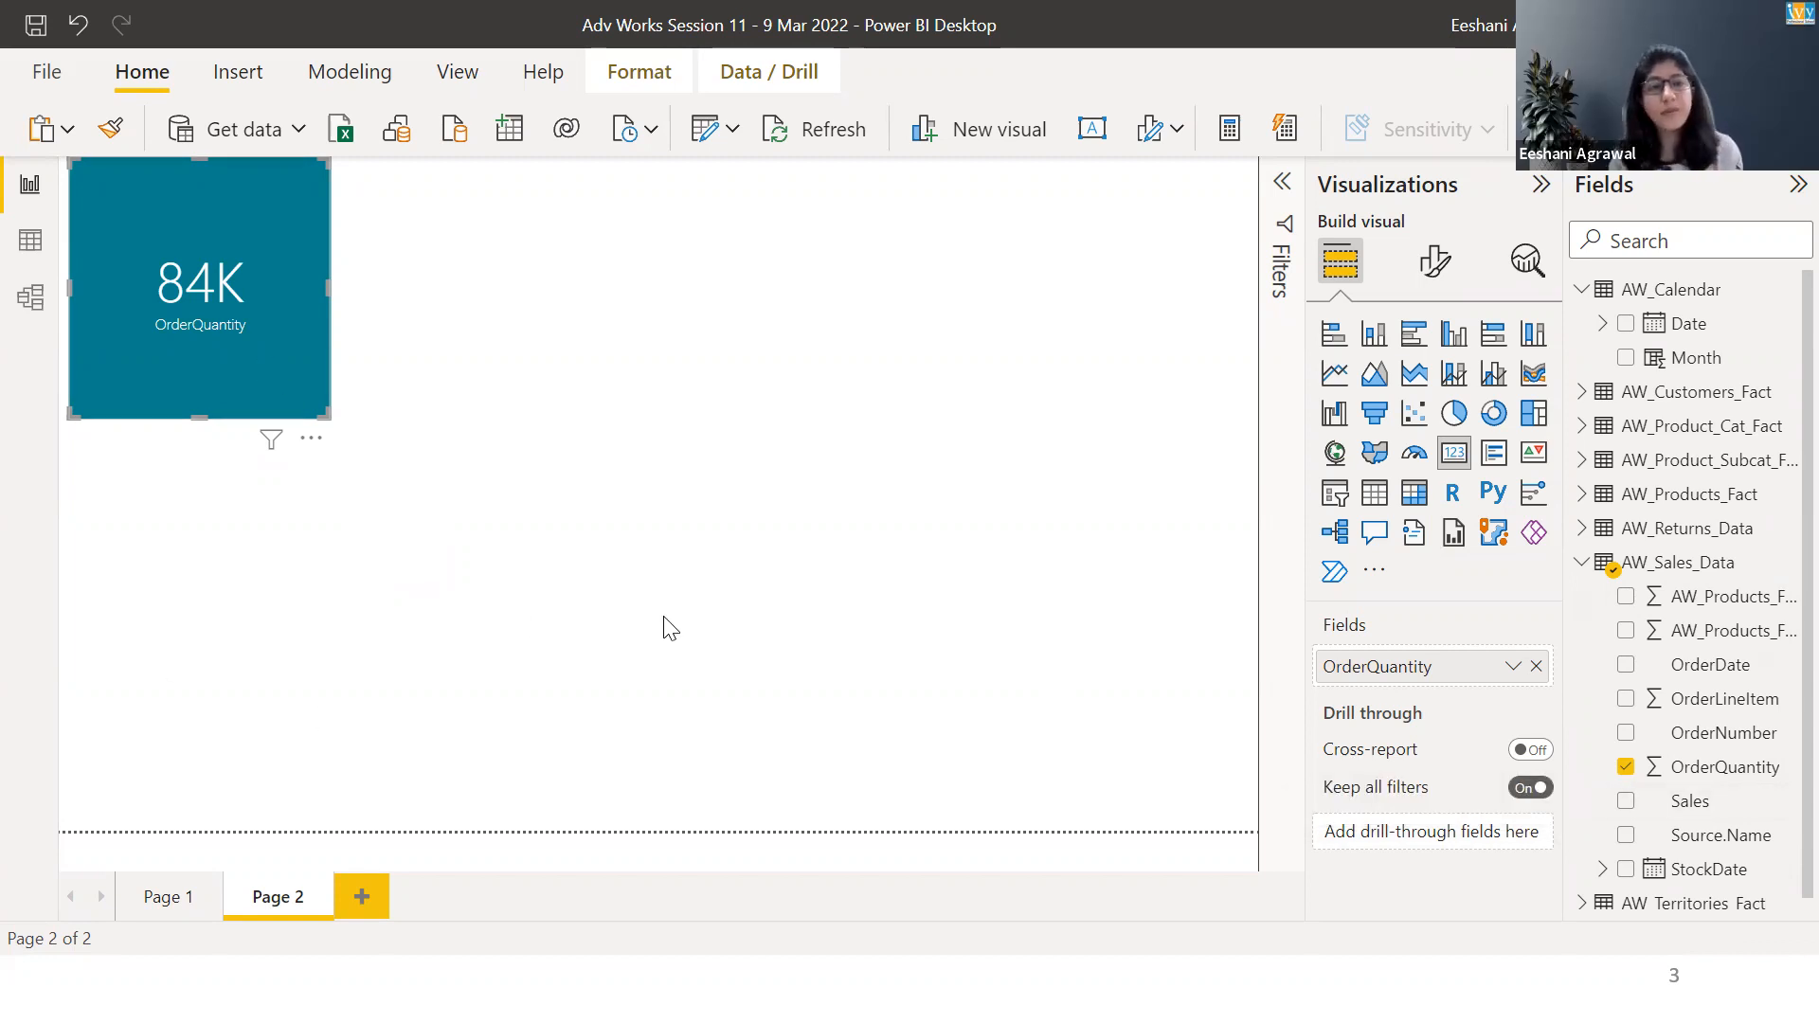
Start a new measure in AW_Sales_Data and name it Total Order Qty.
{"action": "right_click", "coordinate": [1685, 569]}
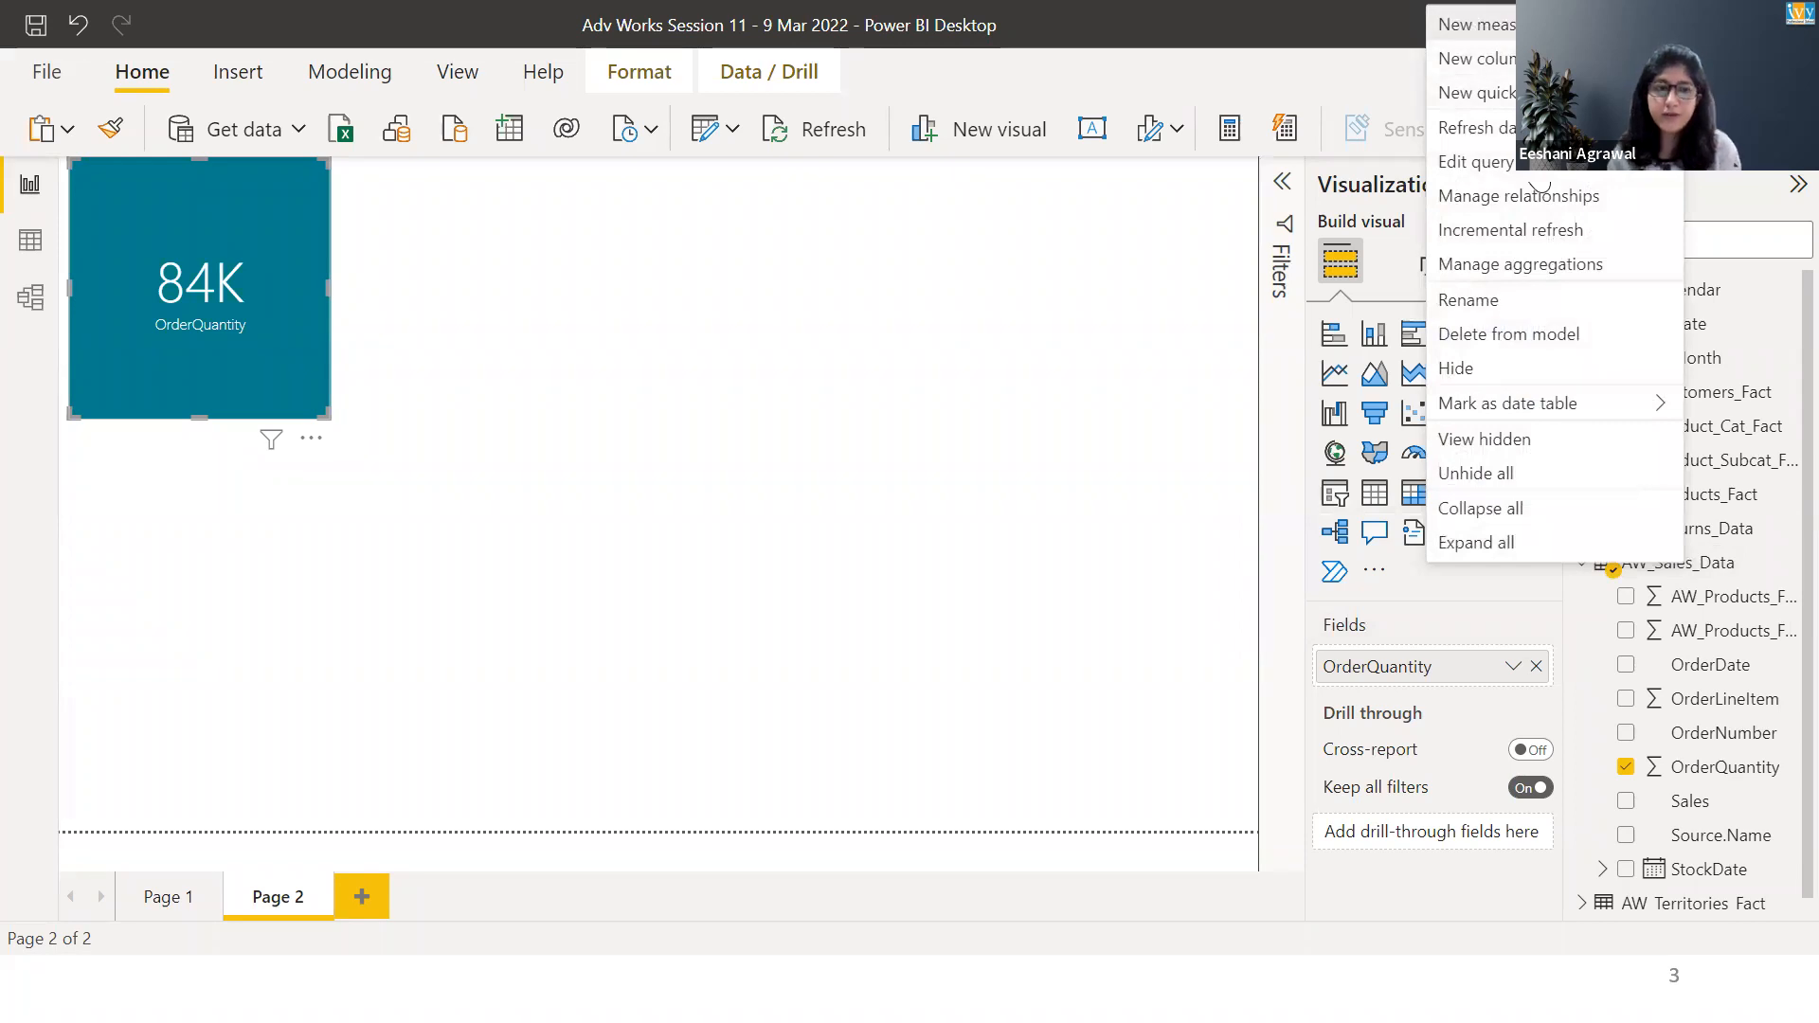
{"action": "left_click", "coordinate": [1530, 25]}
{"action": "key", "text": "Left"}
{"action": "key", "text": "shift+Right"}
{"action": "key", "text": "shift+Right"}
{"action": "key", "text": "shift+Right"}
{"action": "key", "text": "shift+Right"}
{"action": "key", "text": "shift+Right"}
{"action": "key", "text": "shift+Right"}
{"action": "key", "text": "shift+Right"}
{"action": "type", "text": "TOTAL"}
{"action": "key", "text": "BackSpace"}
{"action": "key", "text": "BackSpace"}
{"action": "key", "text": "BackSpace"}
{"action": "key", "text": "BackSpace"}
{"action": "type", "text": "otal Order Qty"}
{"action": "key", "text": "Right"}
{"action": "key", "text": "Right"}
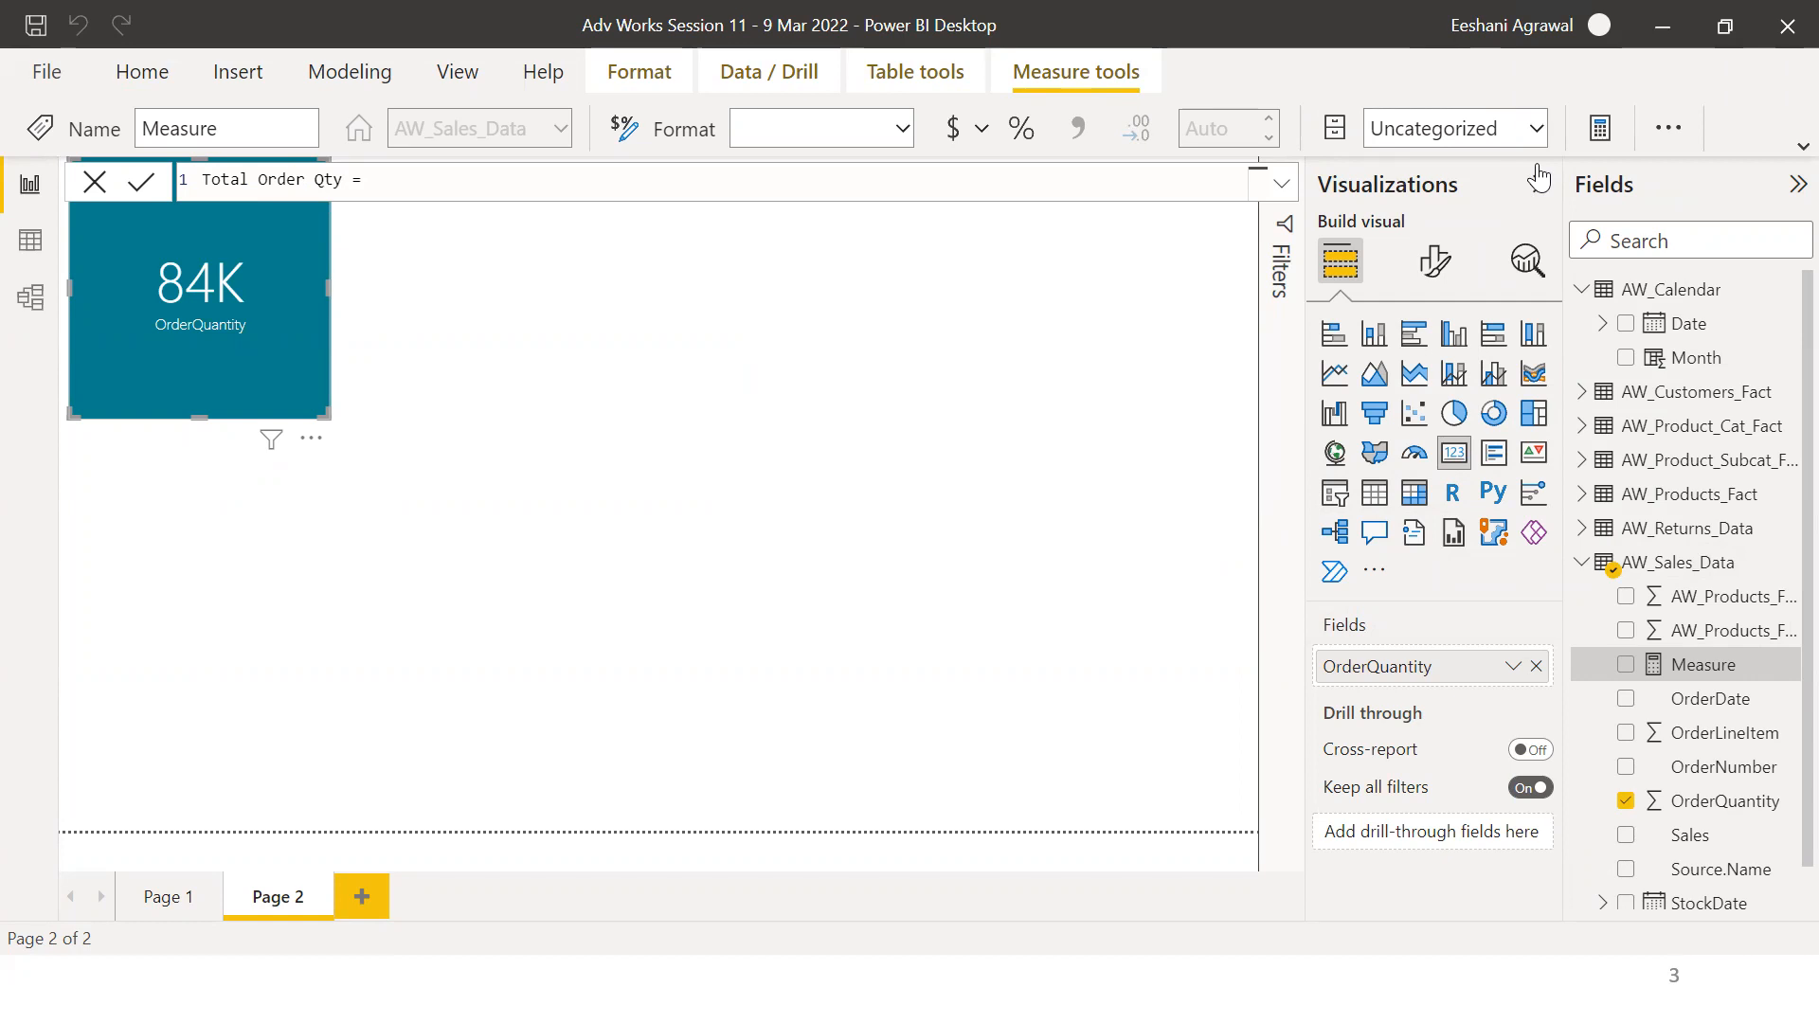
Define Total Order Qty as SUM(AW_Sales_Data[OrderQuantity]) and commit the measure.
{"action": "type", "text": "SUM("}
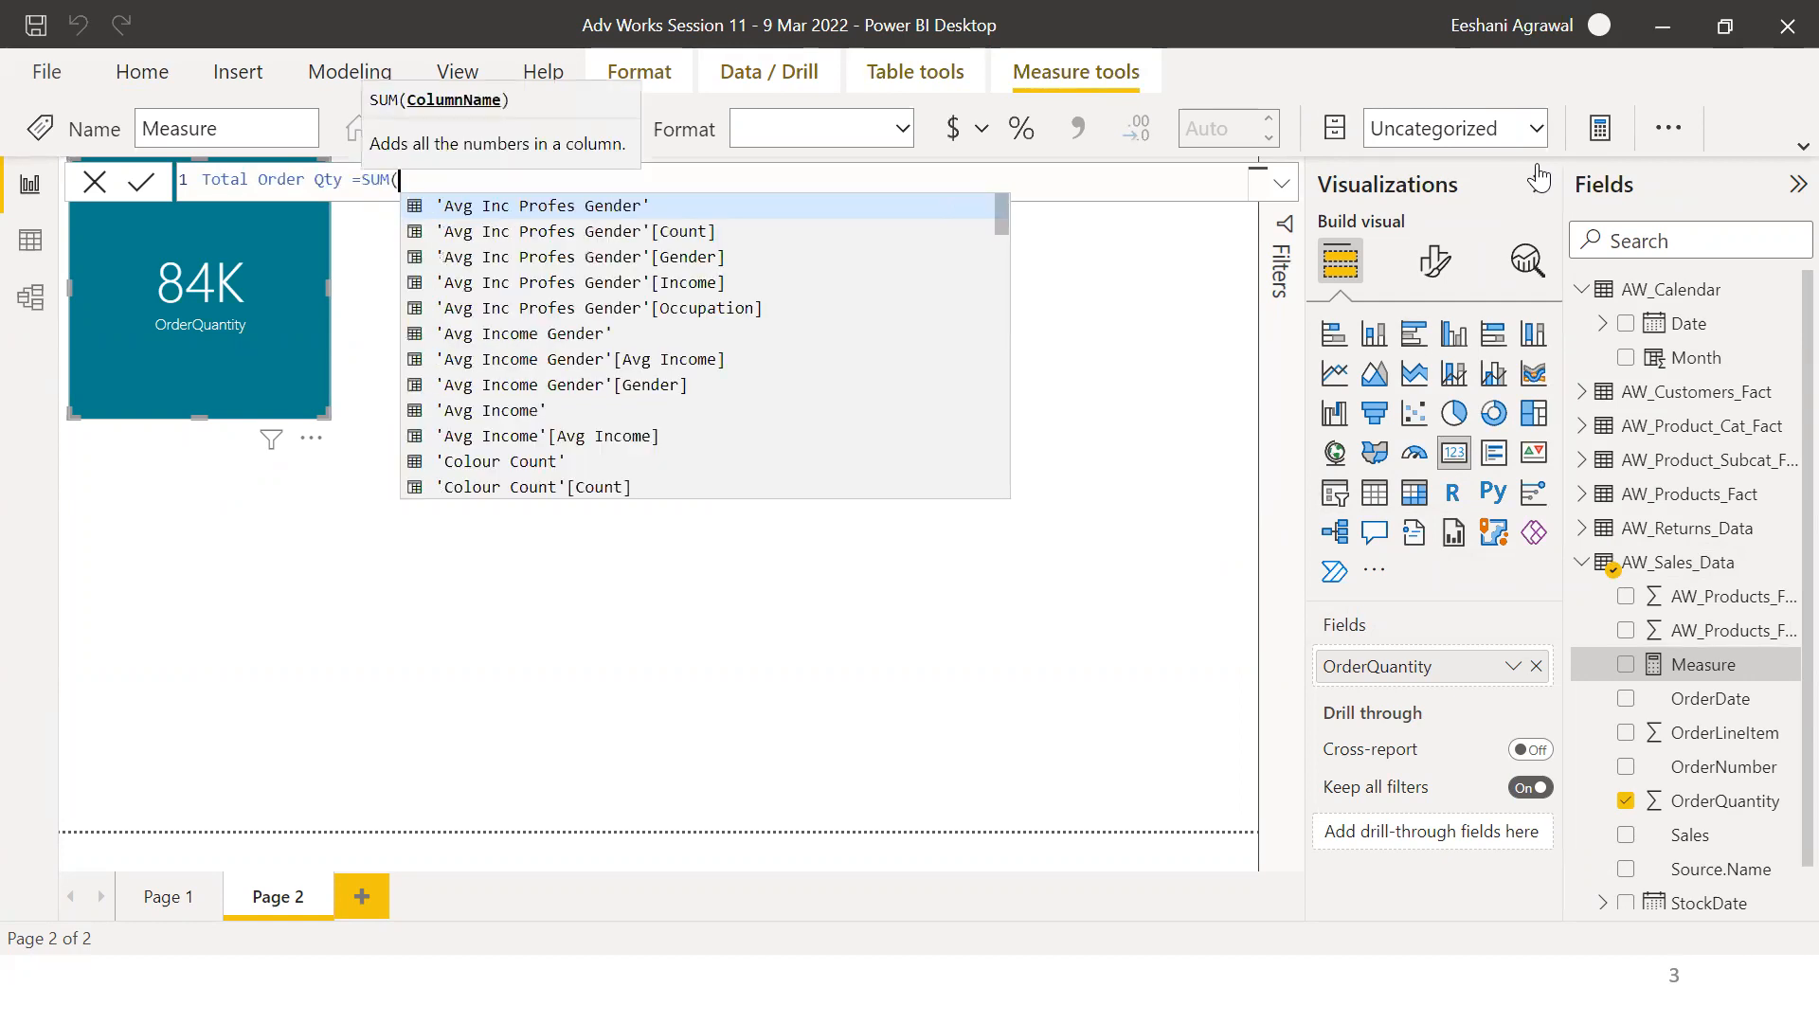
{"action": "type", "text": "orde"}
{"action": "key", "text": "Down"}
{"action": "key", "text": "Down"}
{"action": "key", "text": "Tab"}
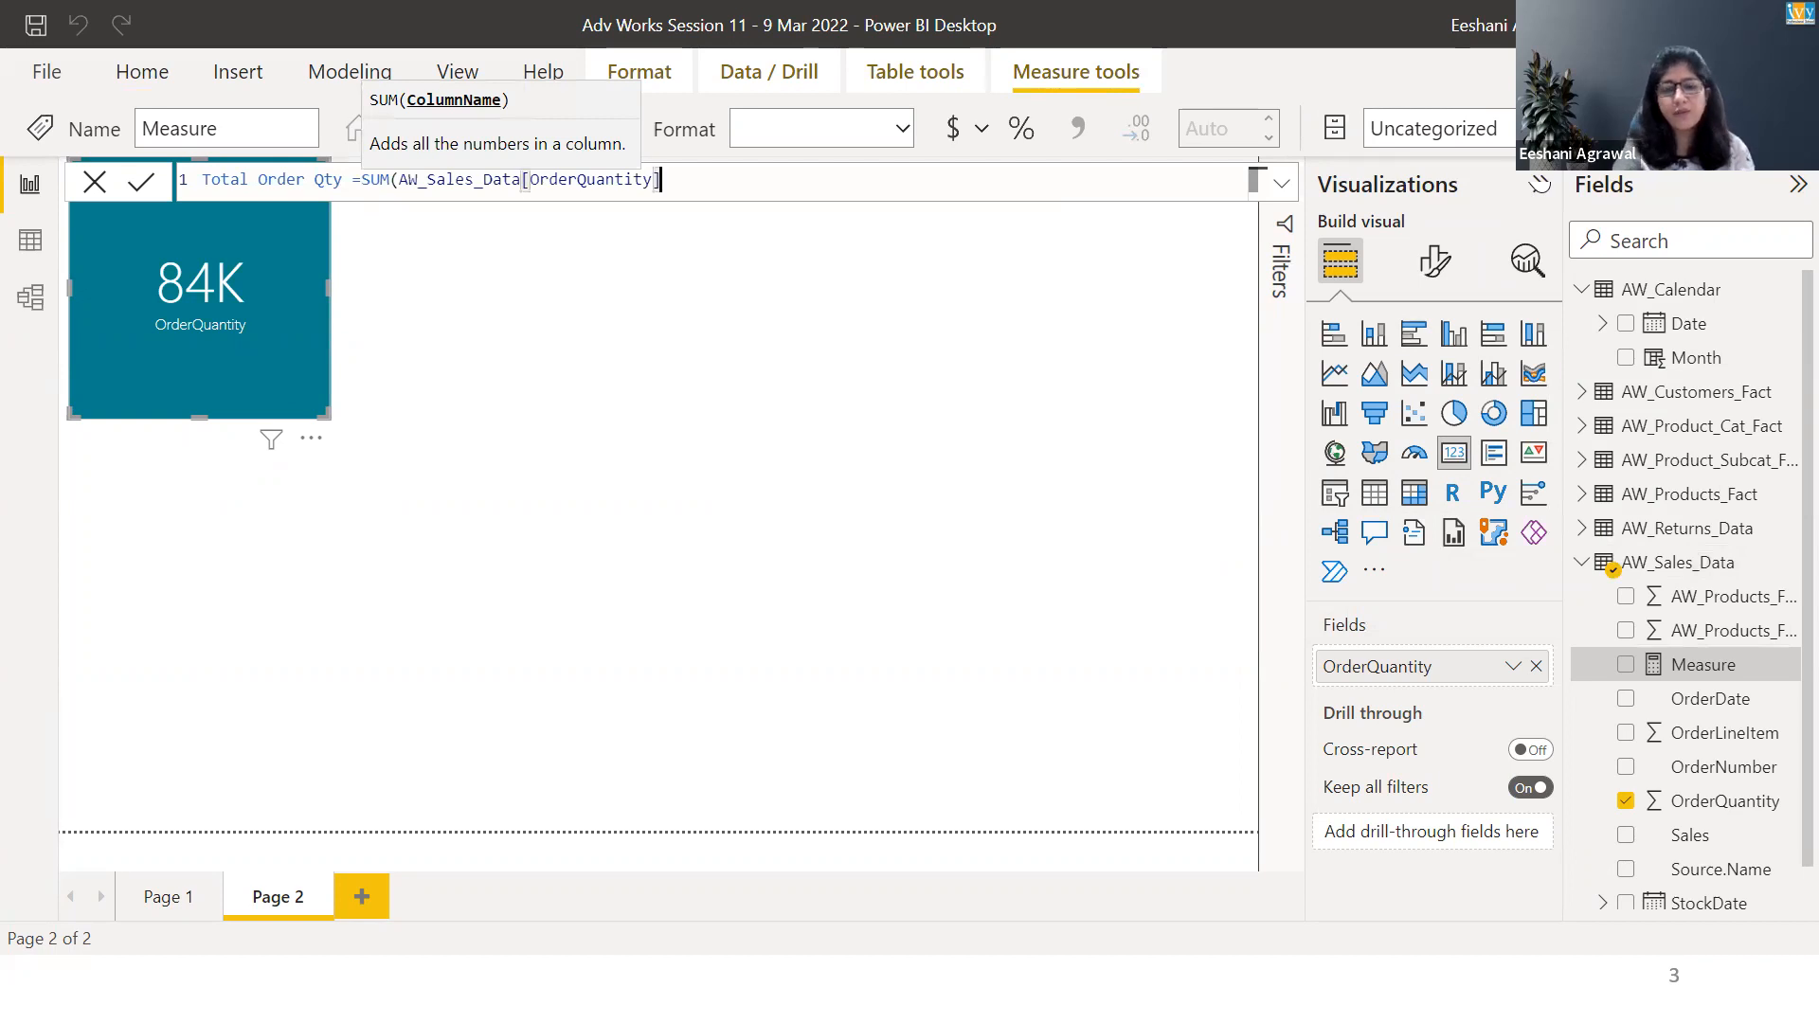
{"action": "type", "text": ")"}
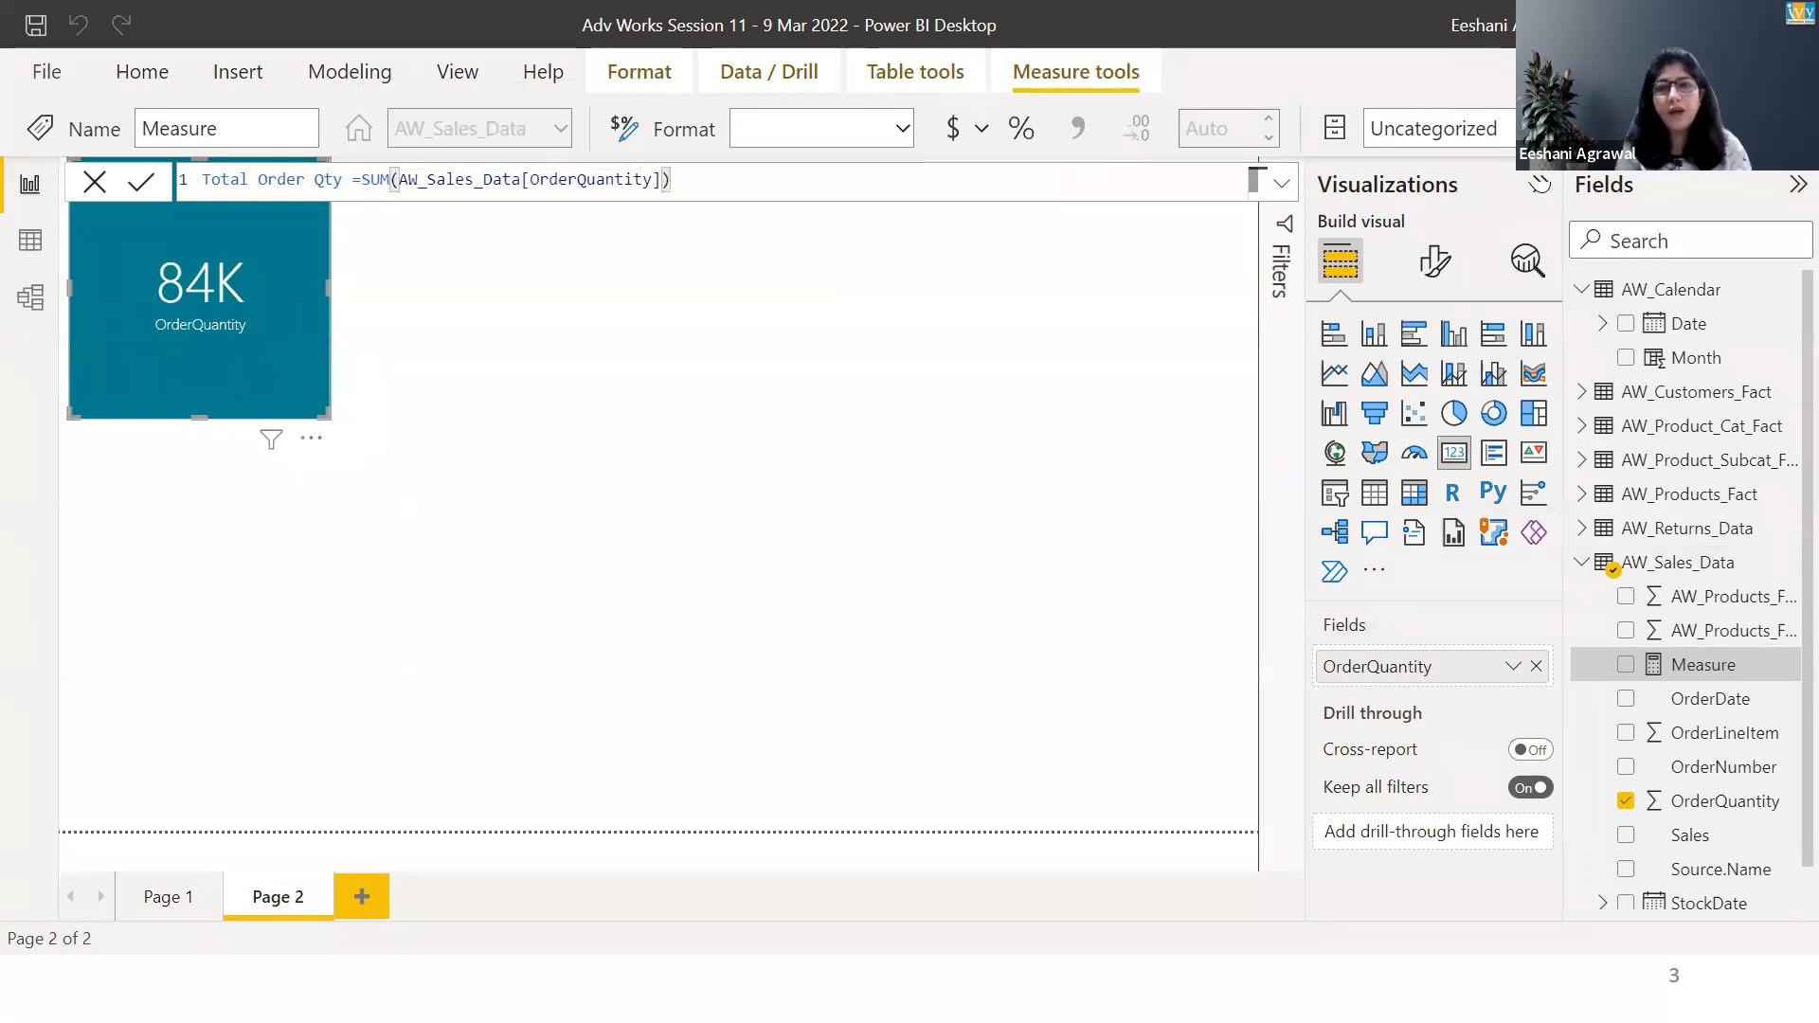
{"action": "key", "text": "Return"}
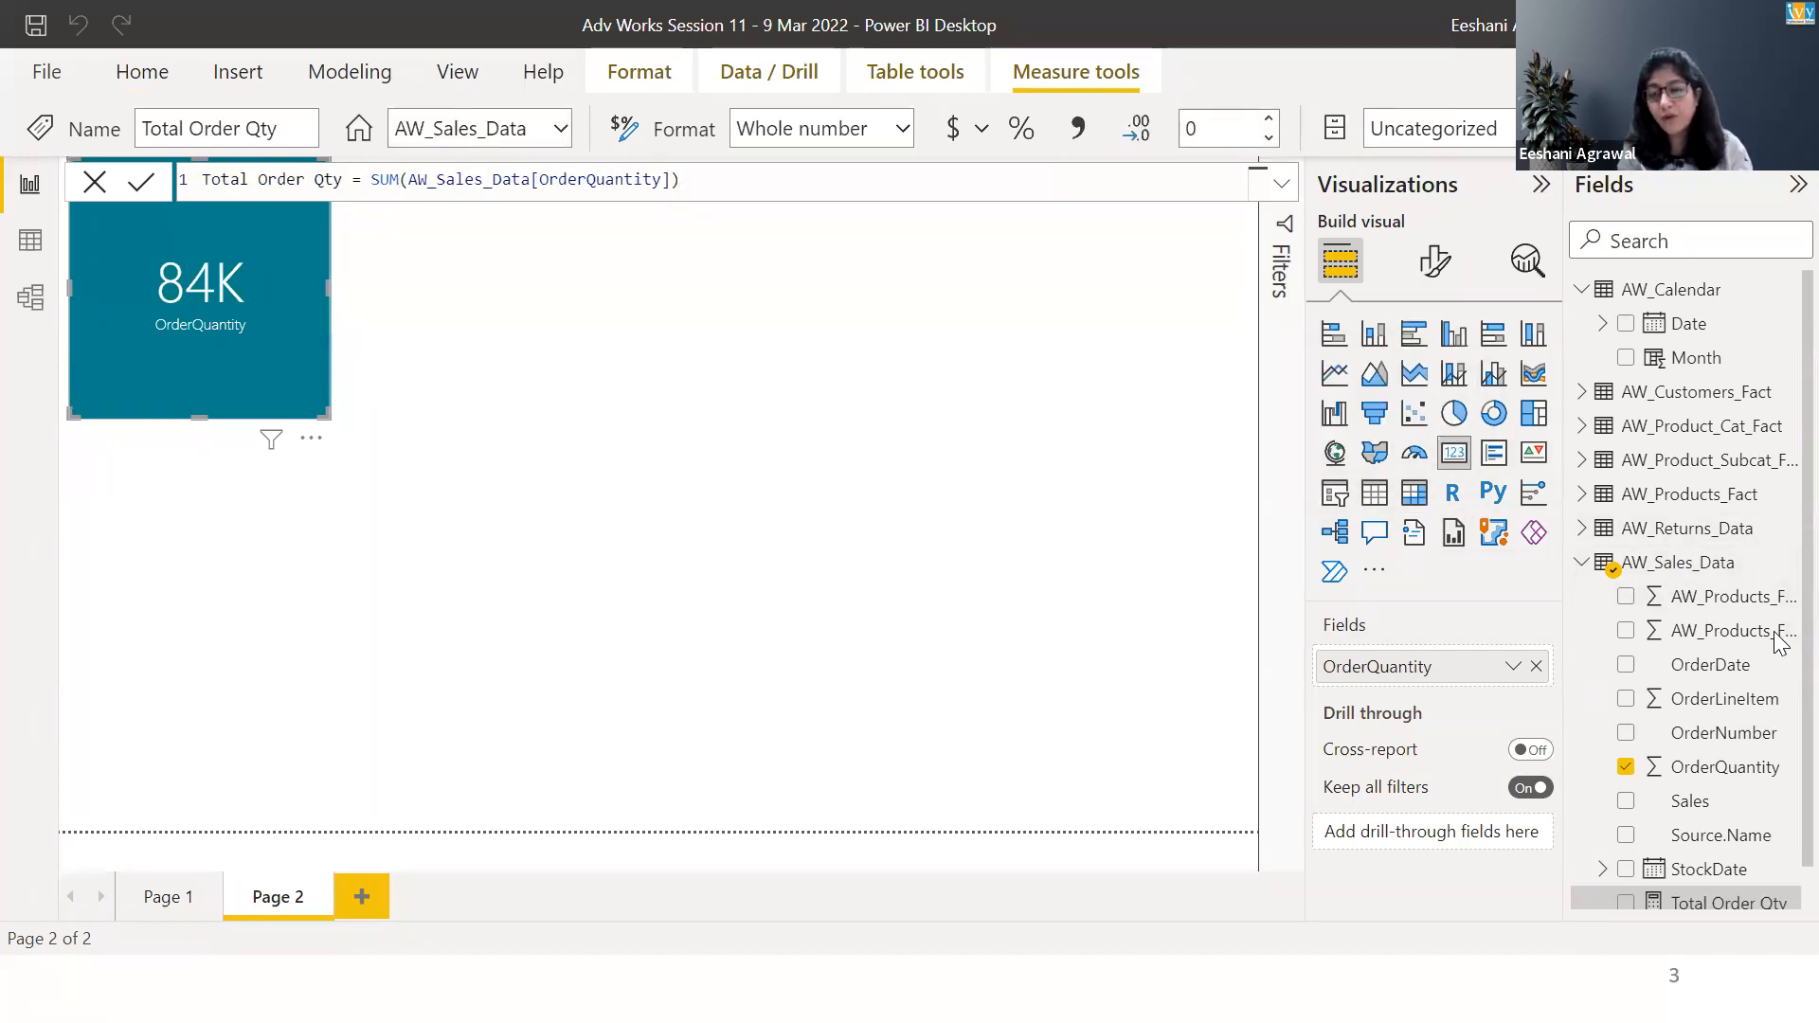
Add a new card to the report page showing the Total Order Qty measure from AW_Sales_Data.
{"action": "scroll", "coordinate": [1782, 642], "scroll_direction": "down", "scroll_amount": 1}
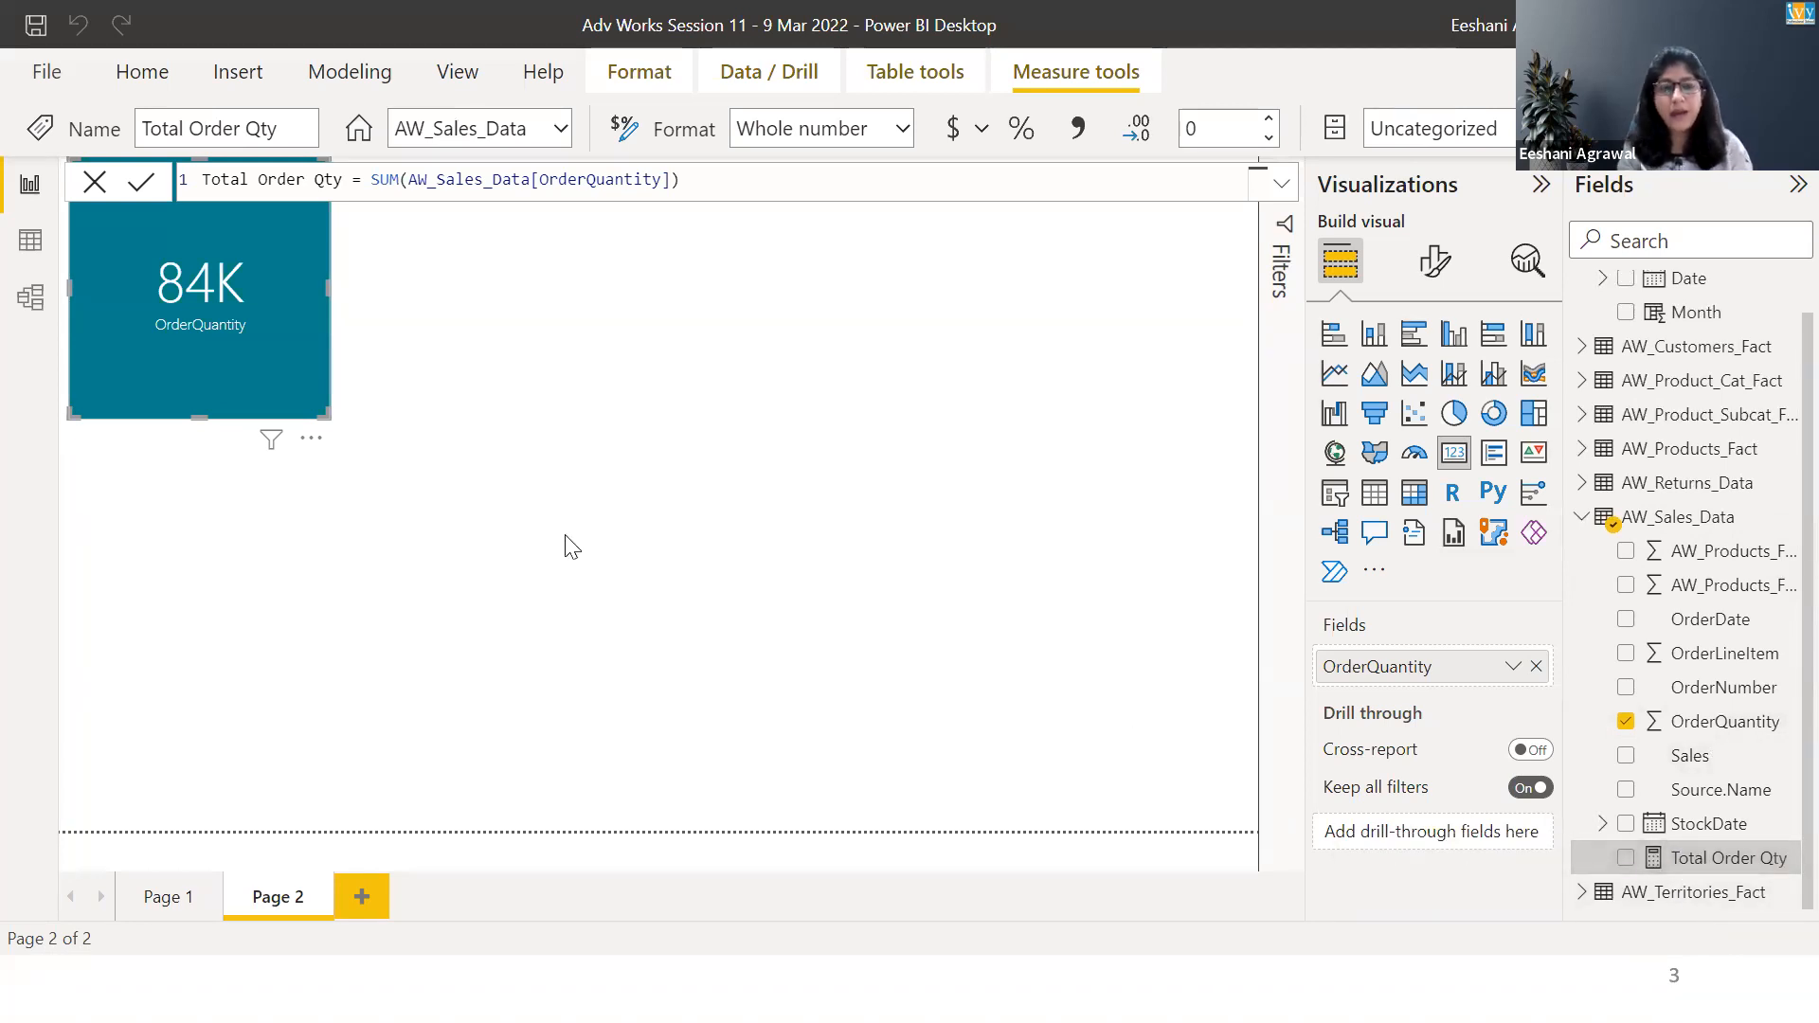
{"action": "left_click", "coordinate": [423, 309]}
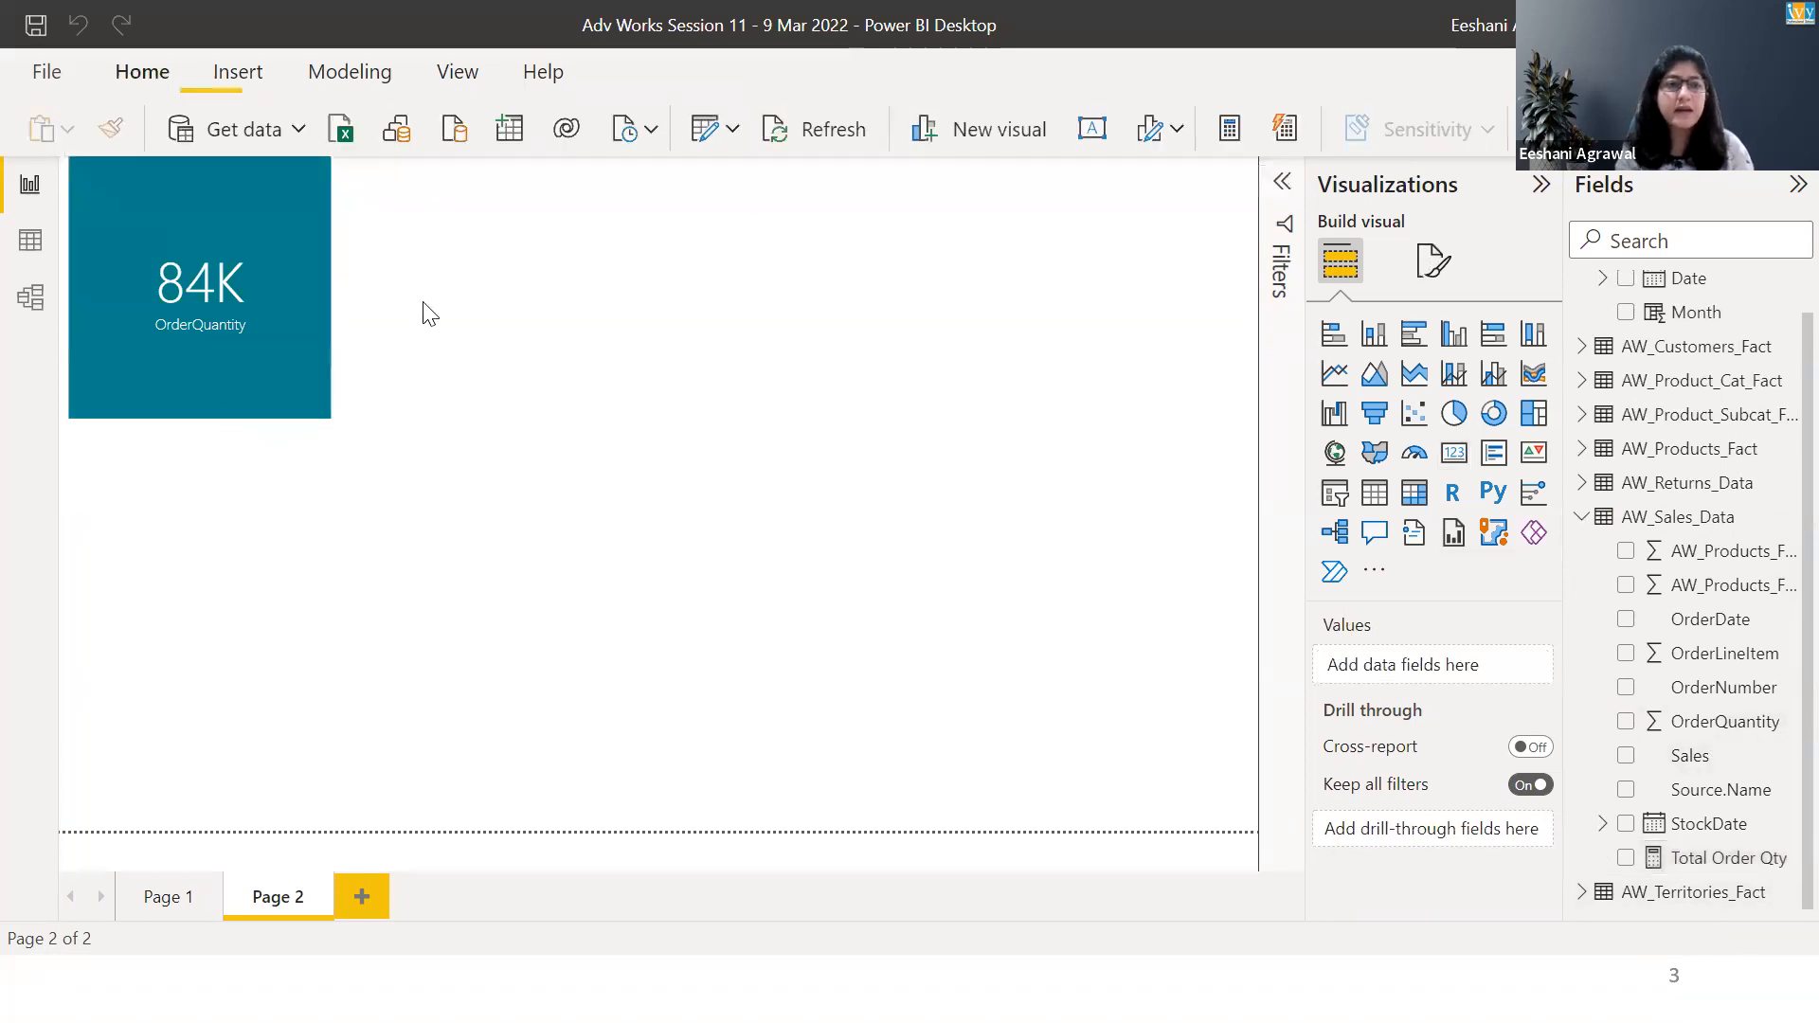
{"action": "left_click", "coordinate": [1454, 455]}
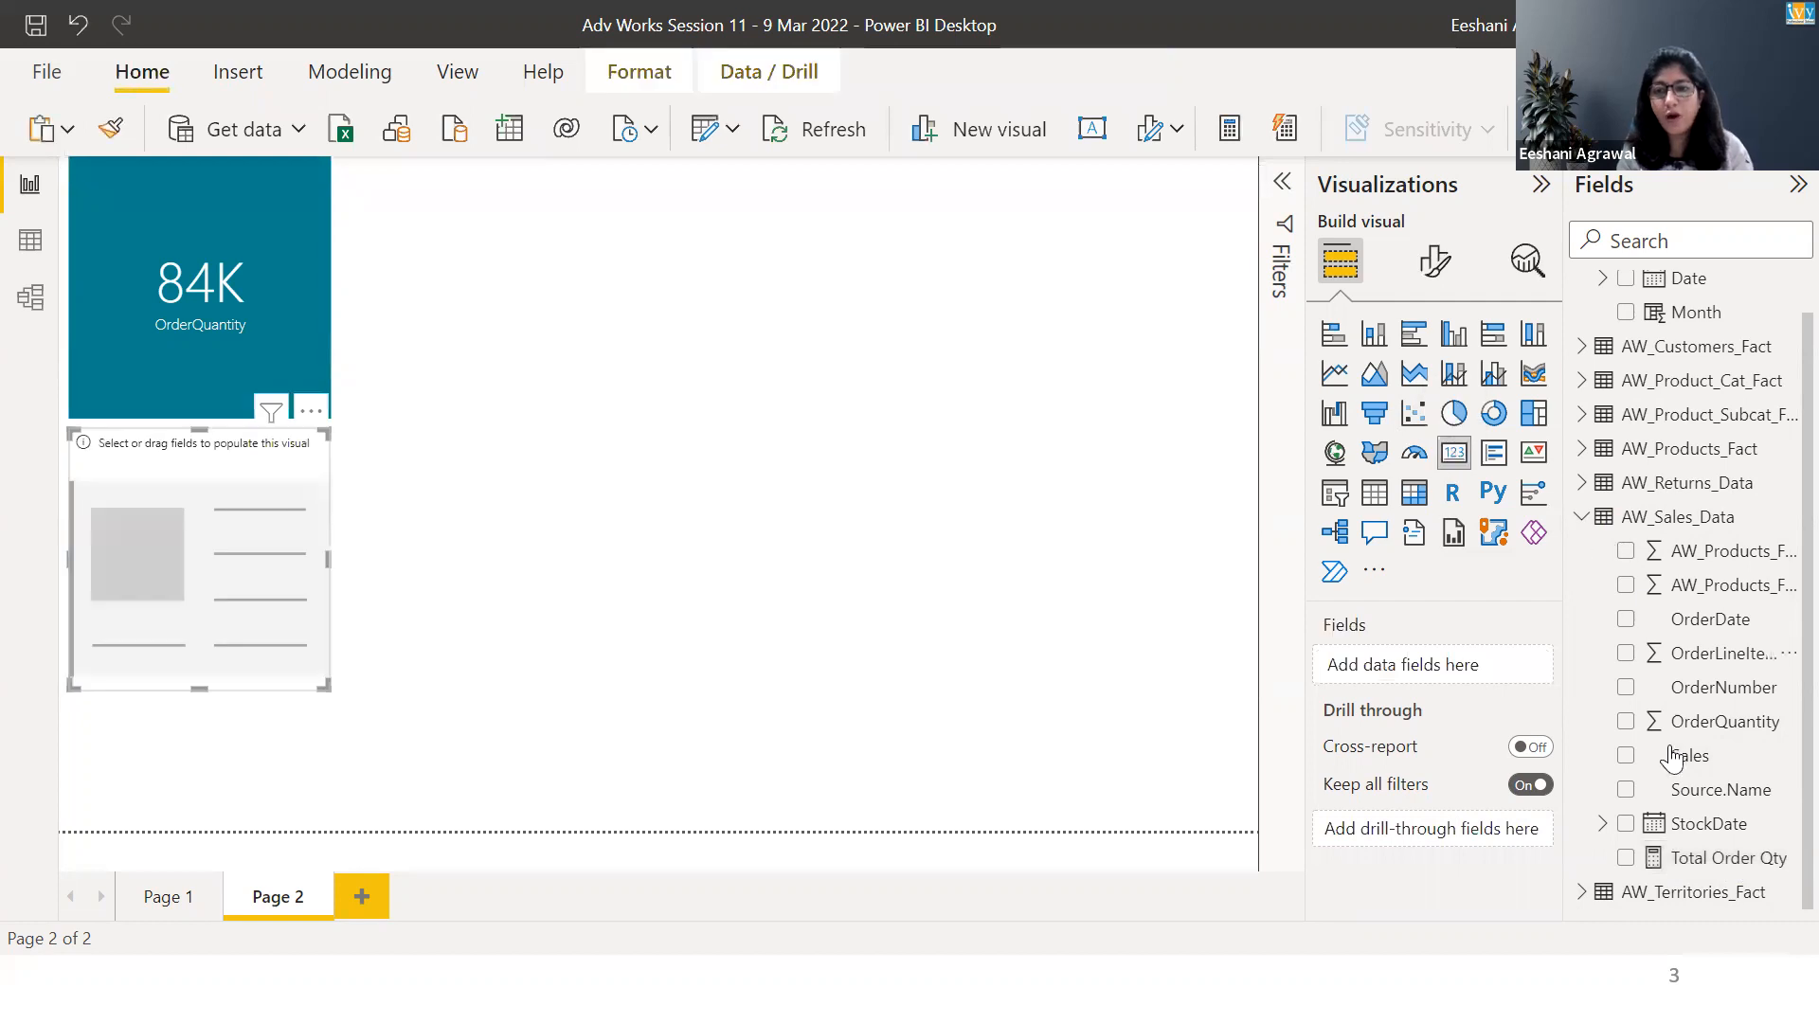
{"action": "left_click", "coordinate": [1627, 859]}
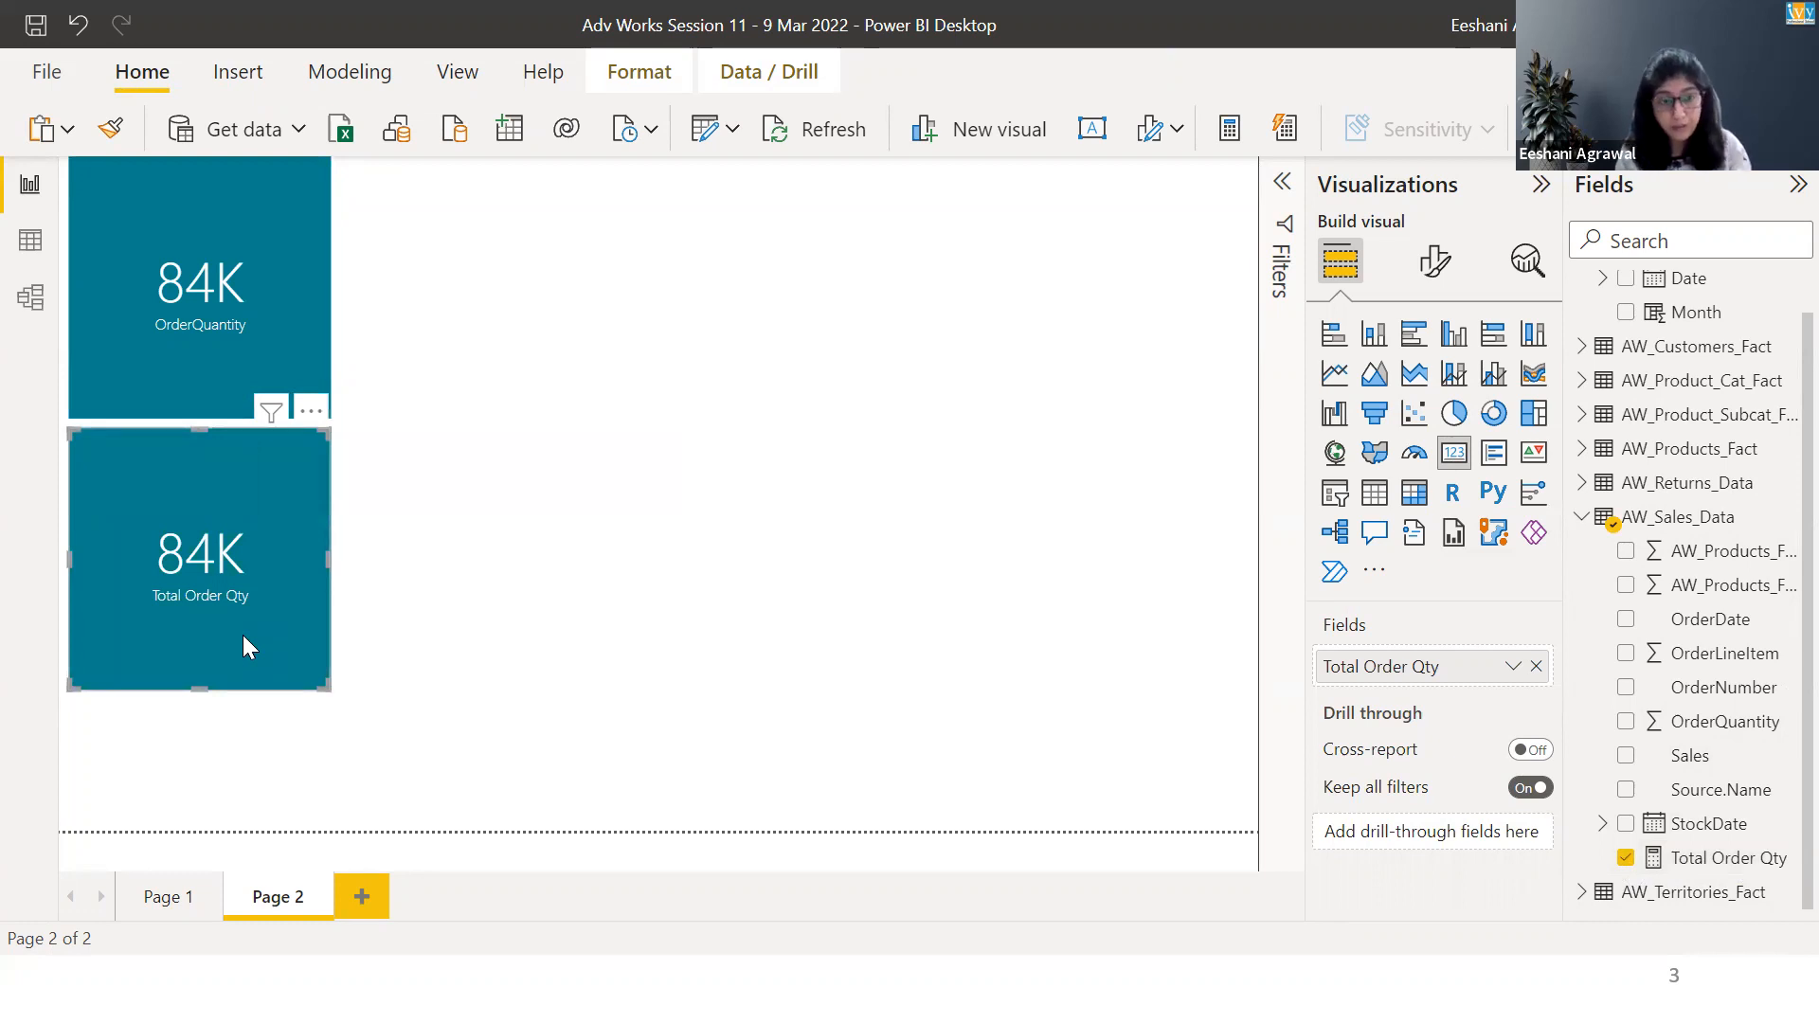
Start a new measure in AW_Returns_Data and name it Total Return Qty.
{"action": "left_click", "coordinate": [1586, 486]}
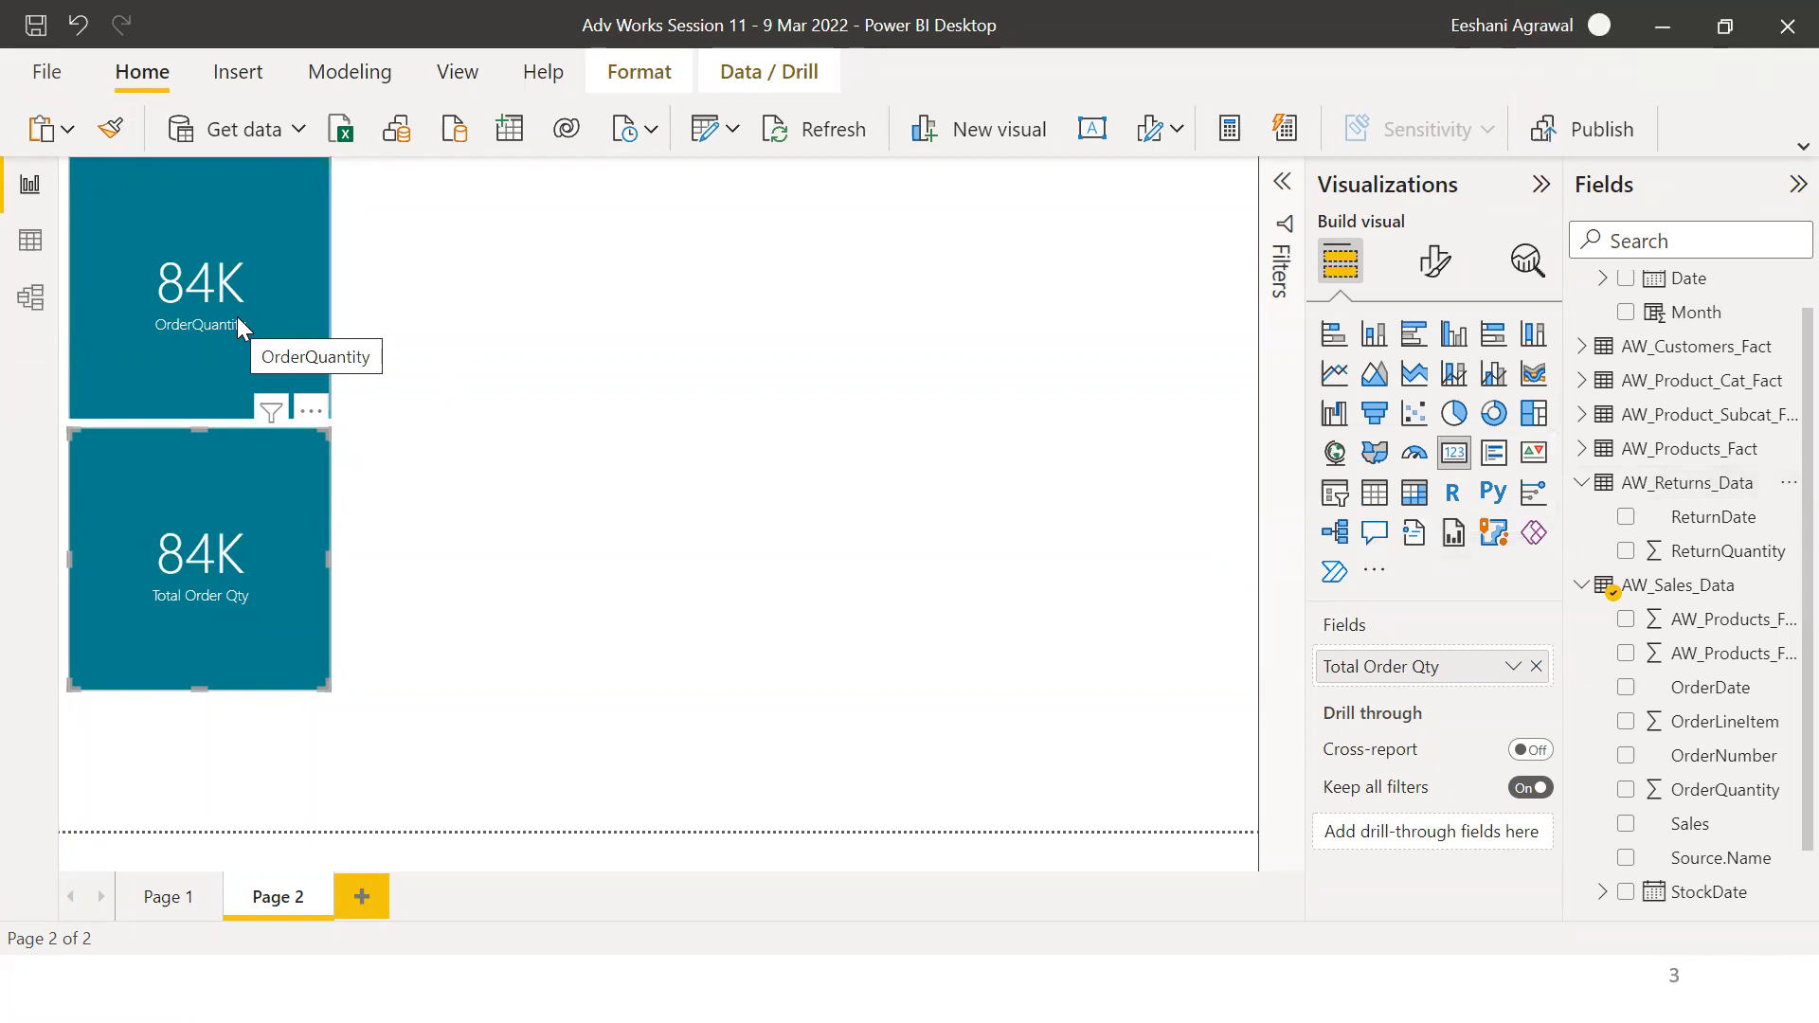
{"action": "left_click", "coordinate": [1655, 488]}
{"action": "right_click", "coordinate": [1654, 485]}
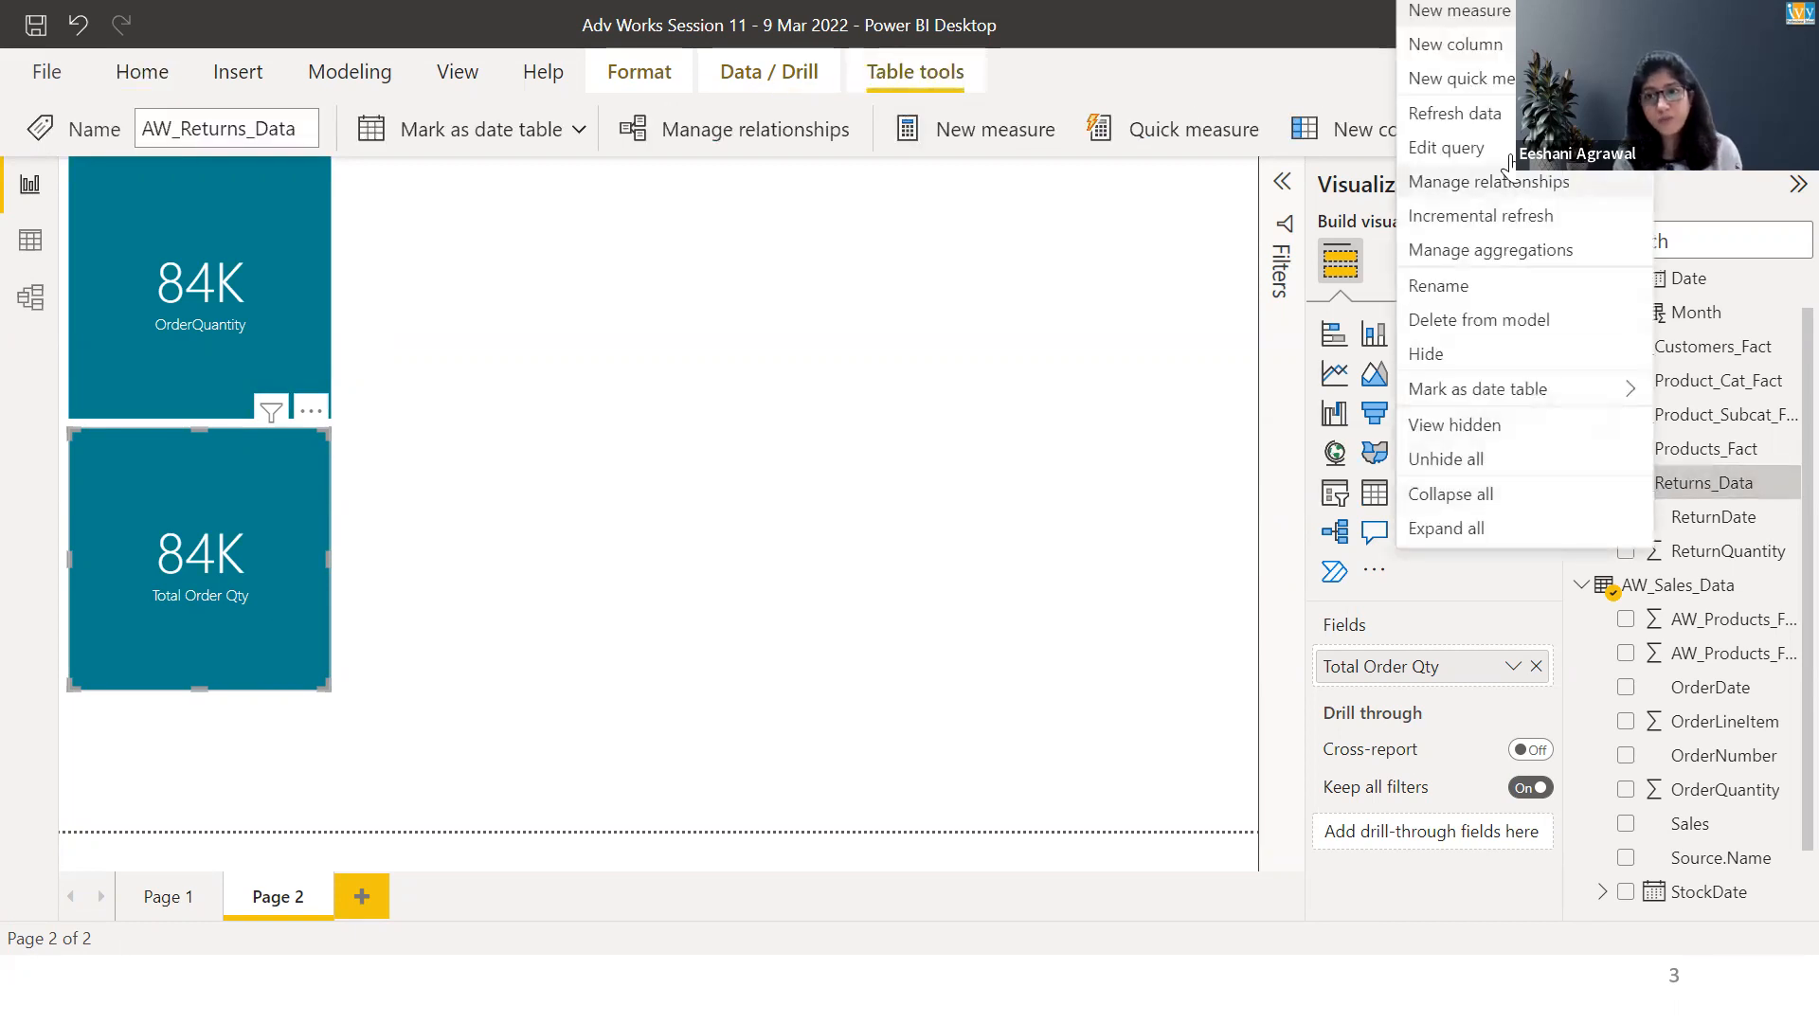
{"action": "left_click", "coordinate": [1476, 16]}
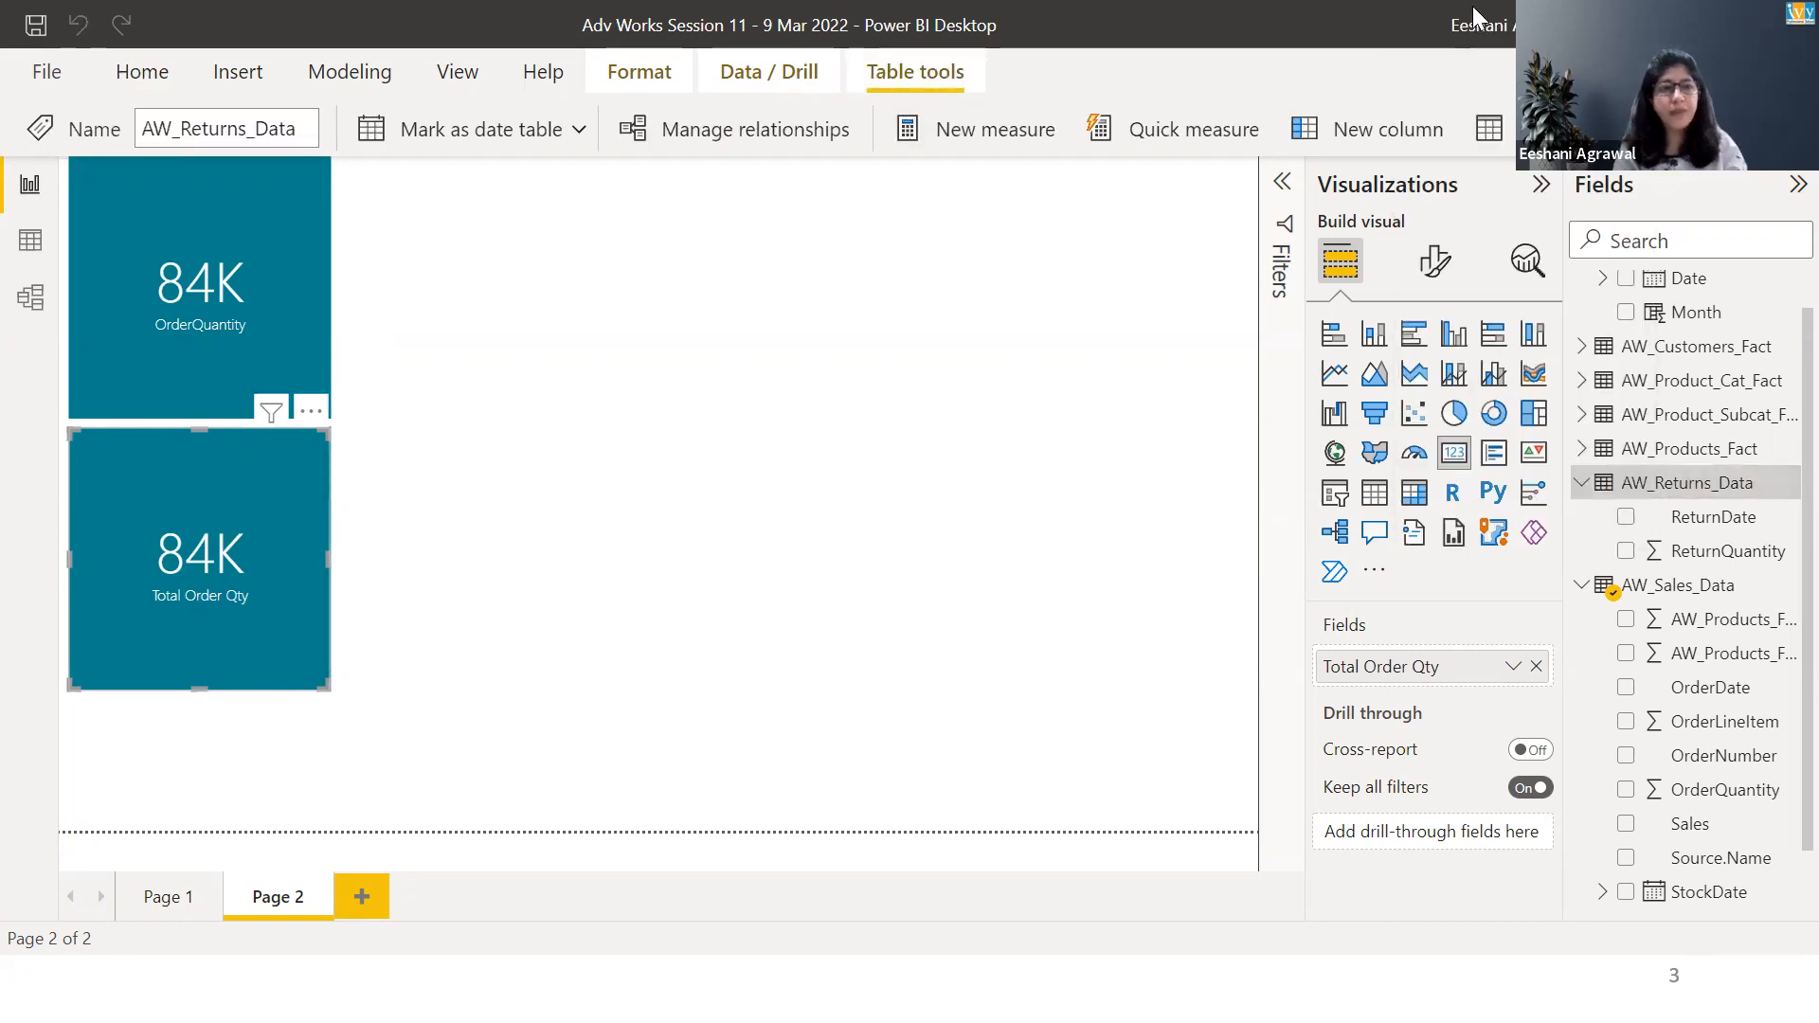
{"action": "key", "text": "shift+Right"}
{"action": "key", "text": "shift+Right"}
{"action": "key", "text": "shift+Right"}
{"action": "key", "text": "shift+Right"}
{"action": "key", "text": "shift+Right"}
{"action": "key", "text": "shift+Right"}
{"action": "key", "text": "shift+Right"}
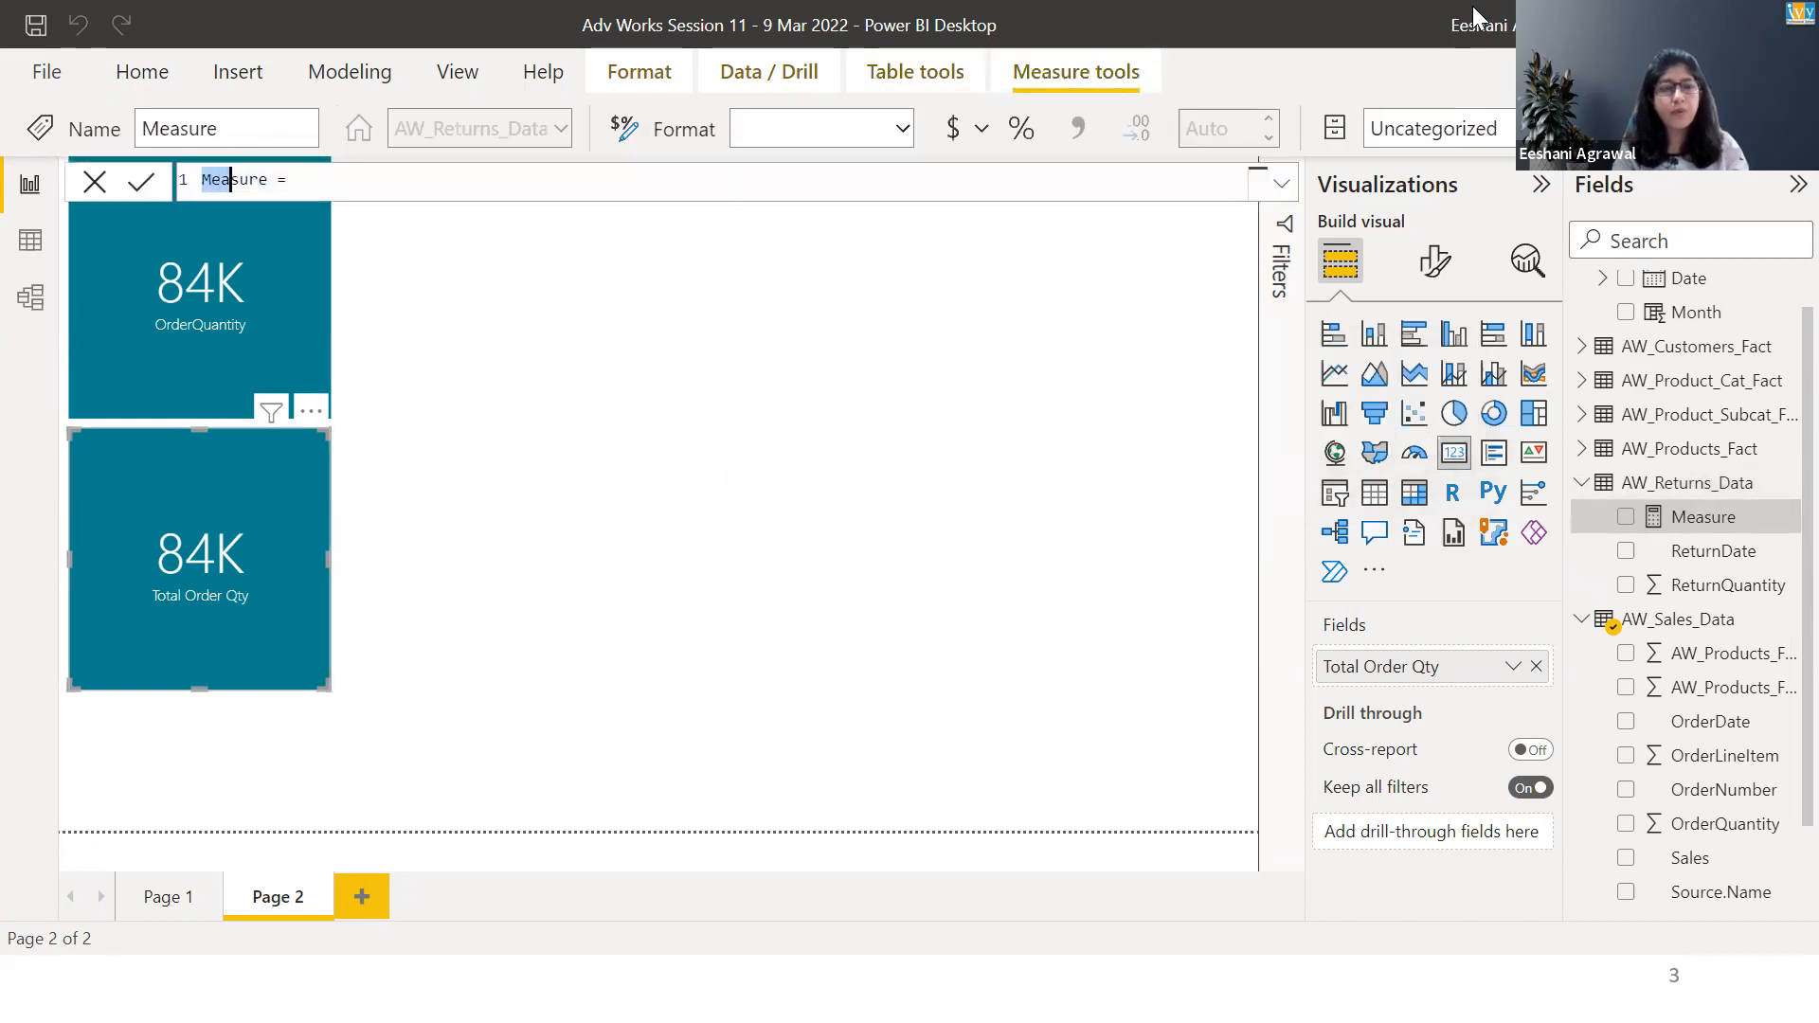
{"action": "type", "text": "Tita"}
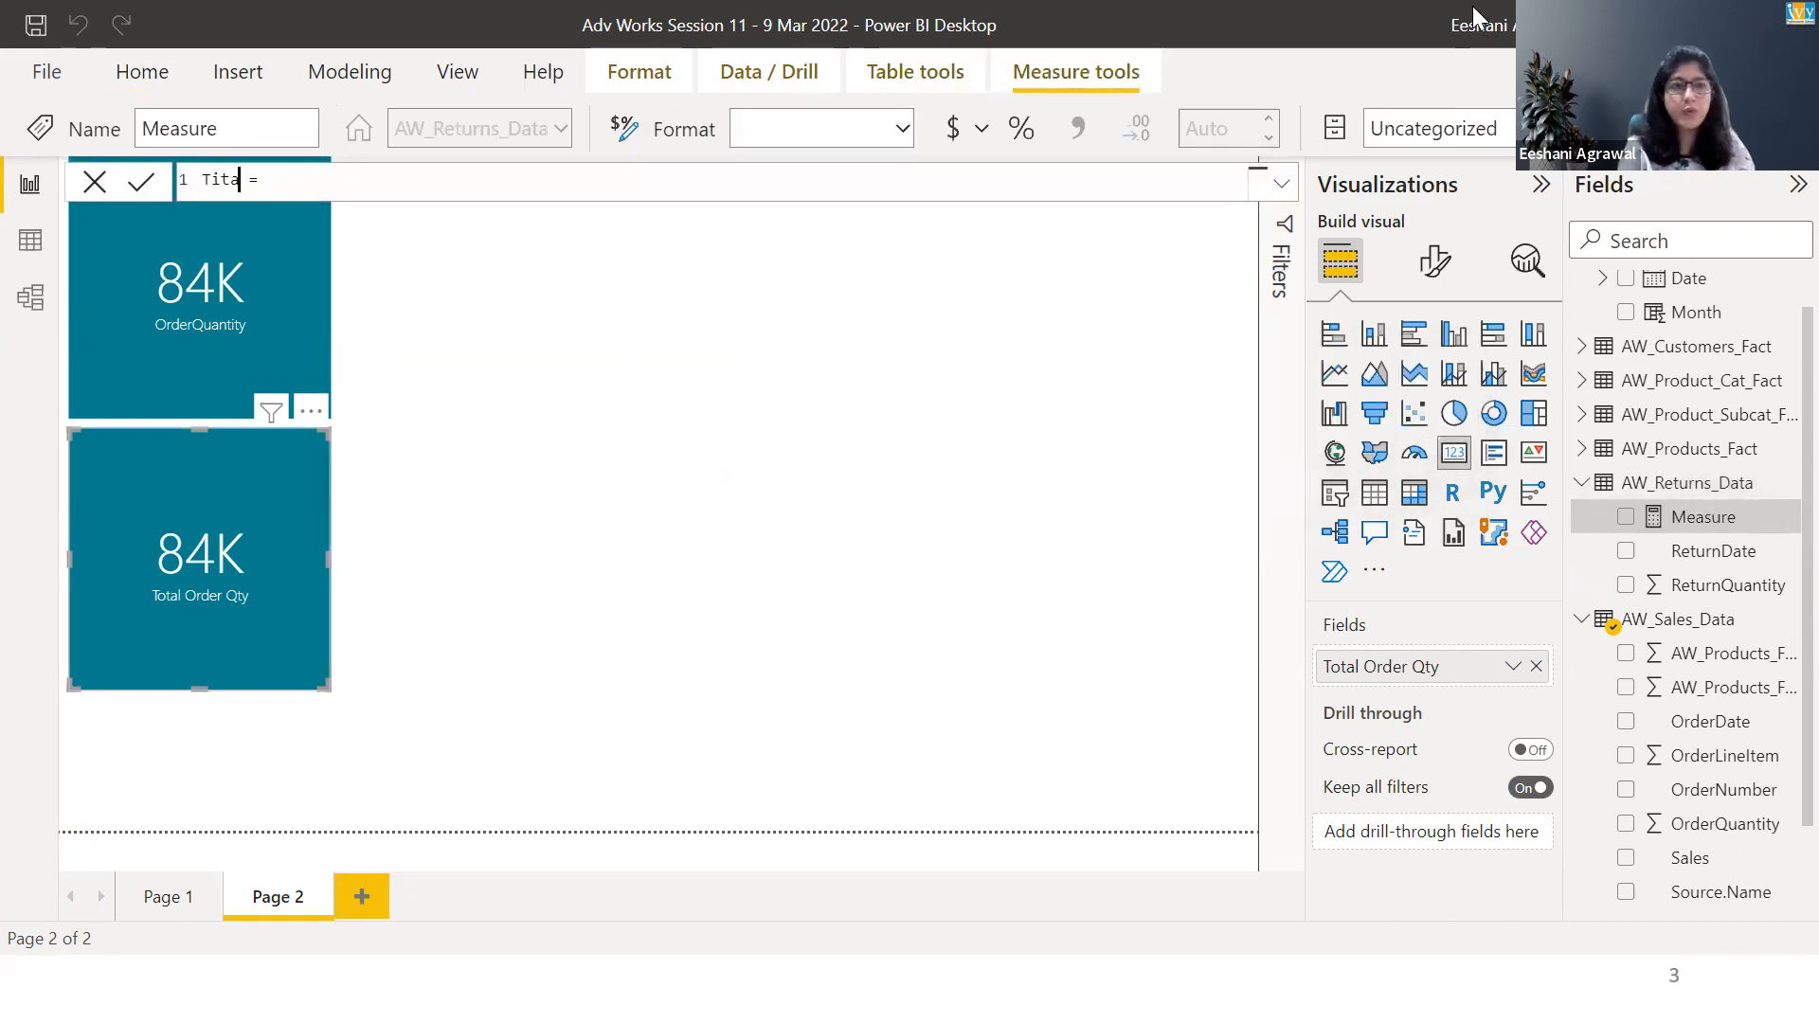
{"action": "key", "text": "BackSpace"}
{"action": "key", "text": "BackSpace"}
{"action": "key", "text": "BackSpace"}
{"action": "type", "text": "otal Retu"}
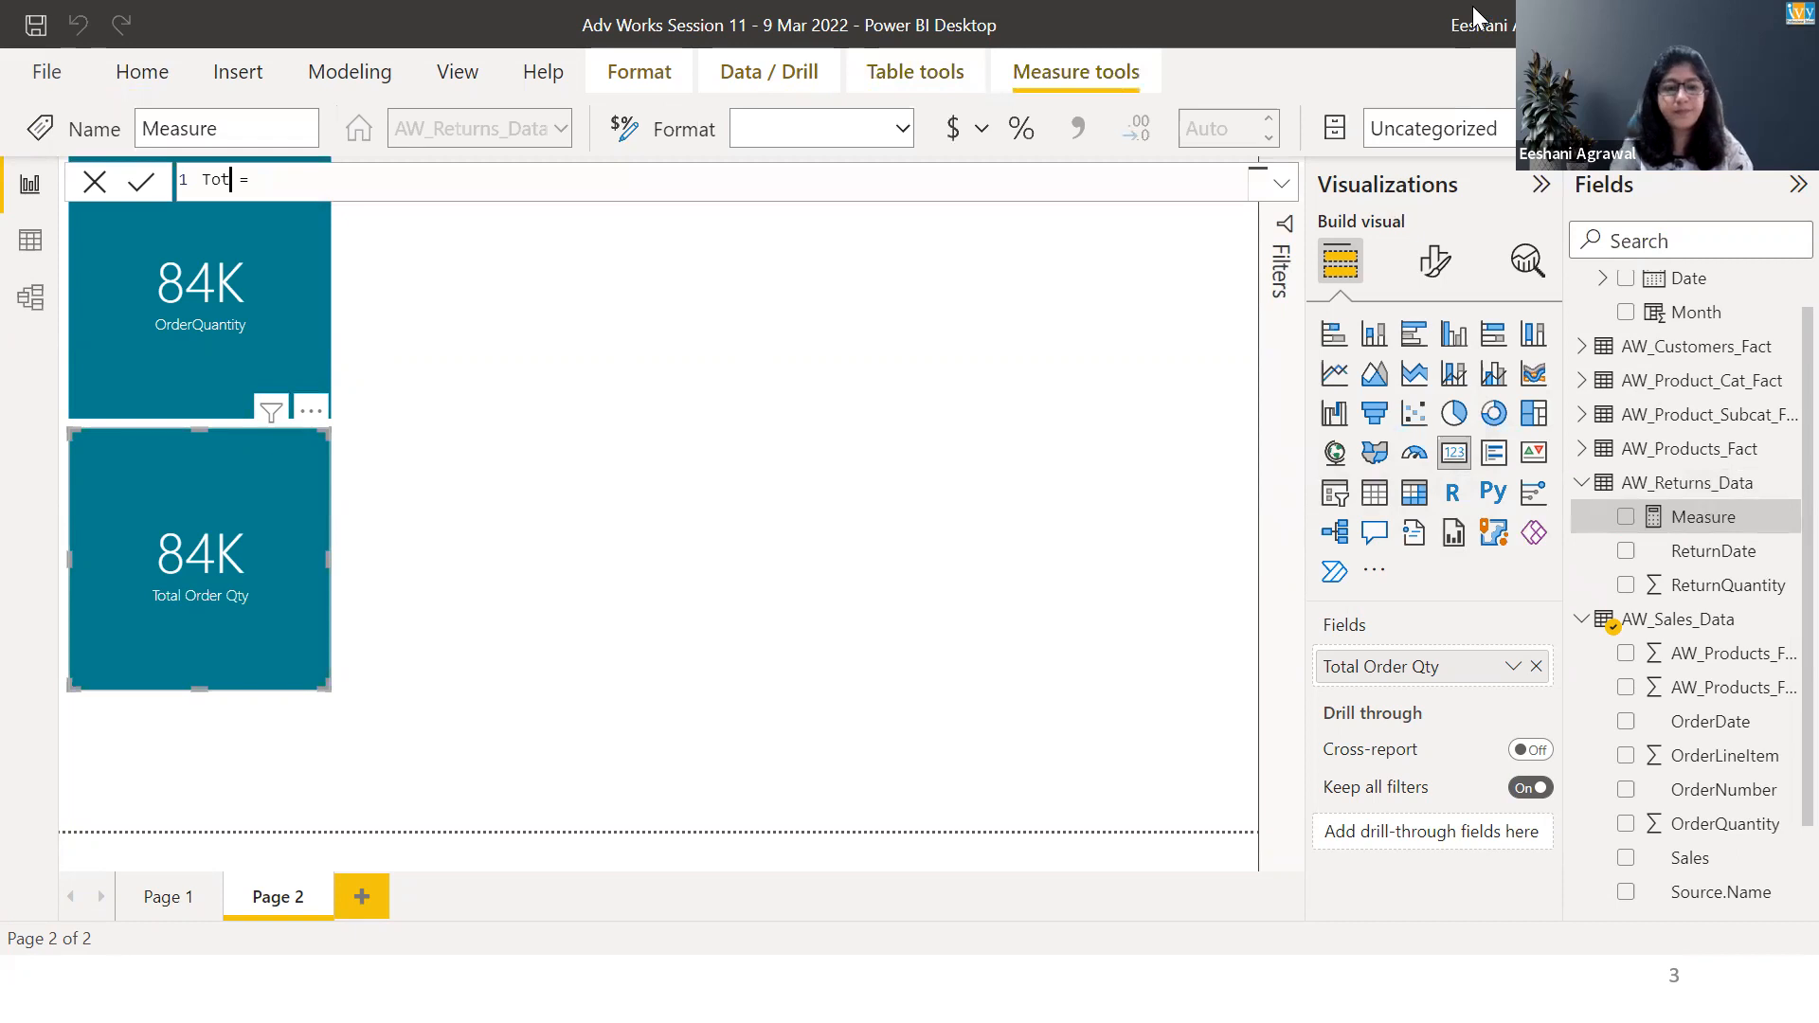
{"action": "type", "text": "rn Qty ="}
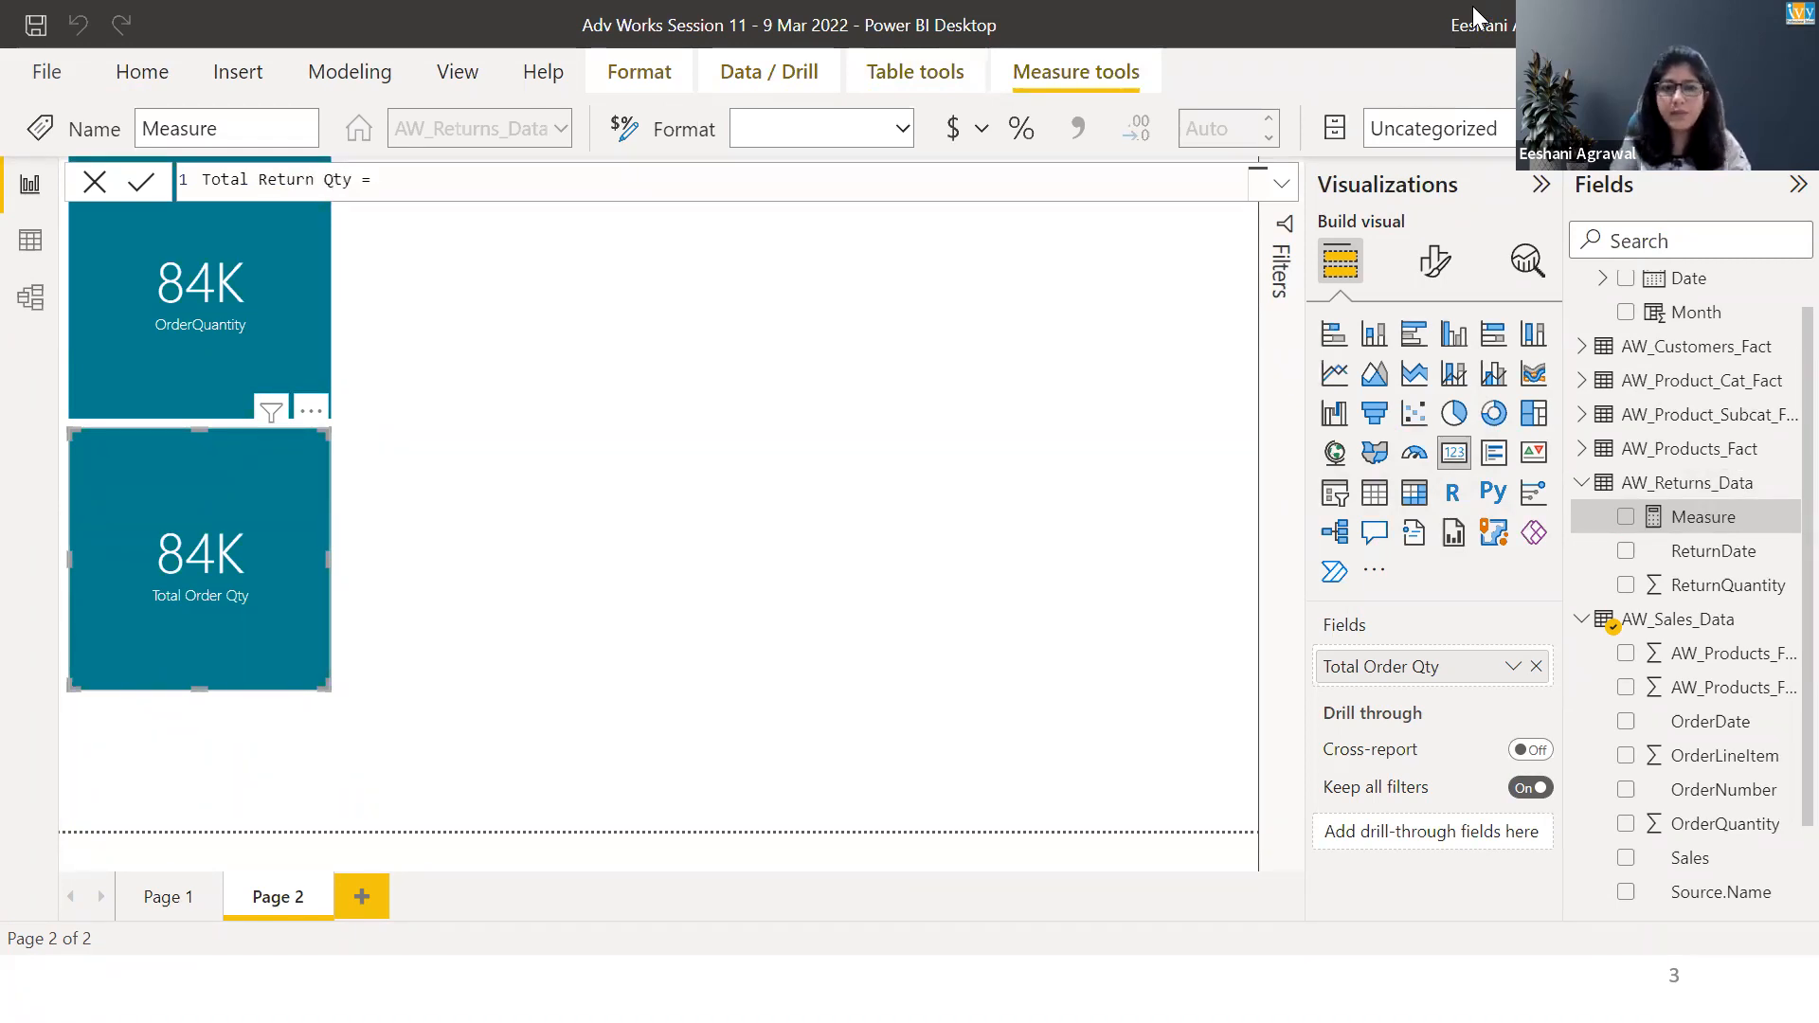
{"action": "type", "text": "SUM("}
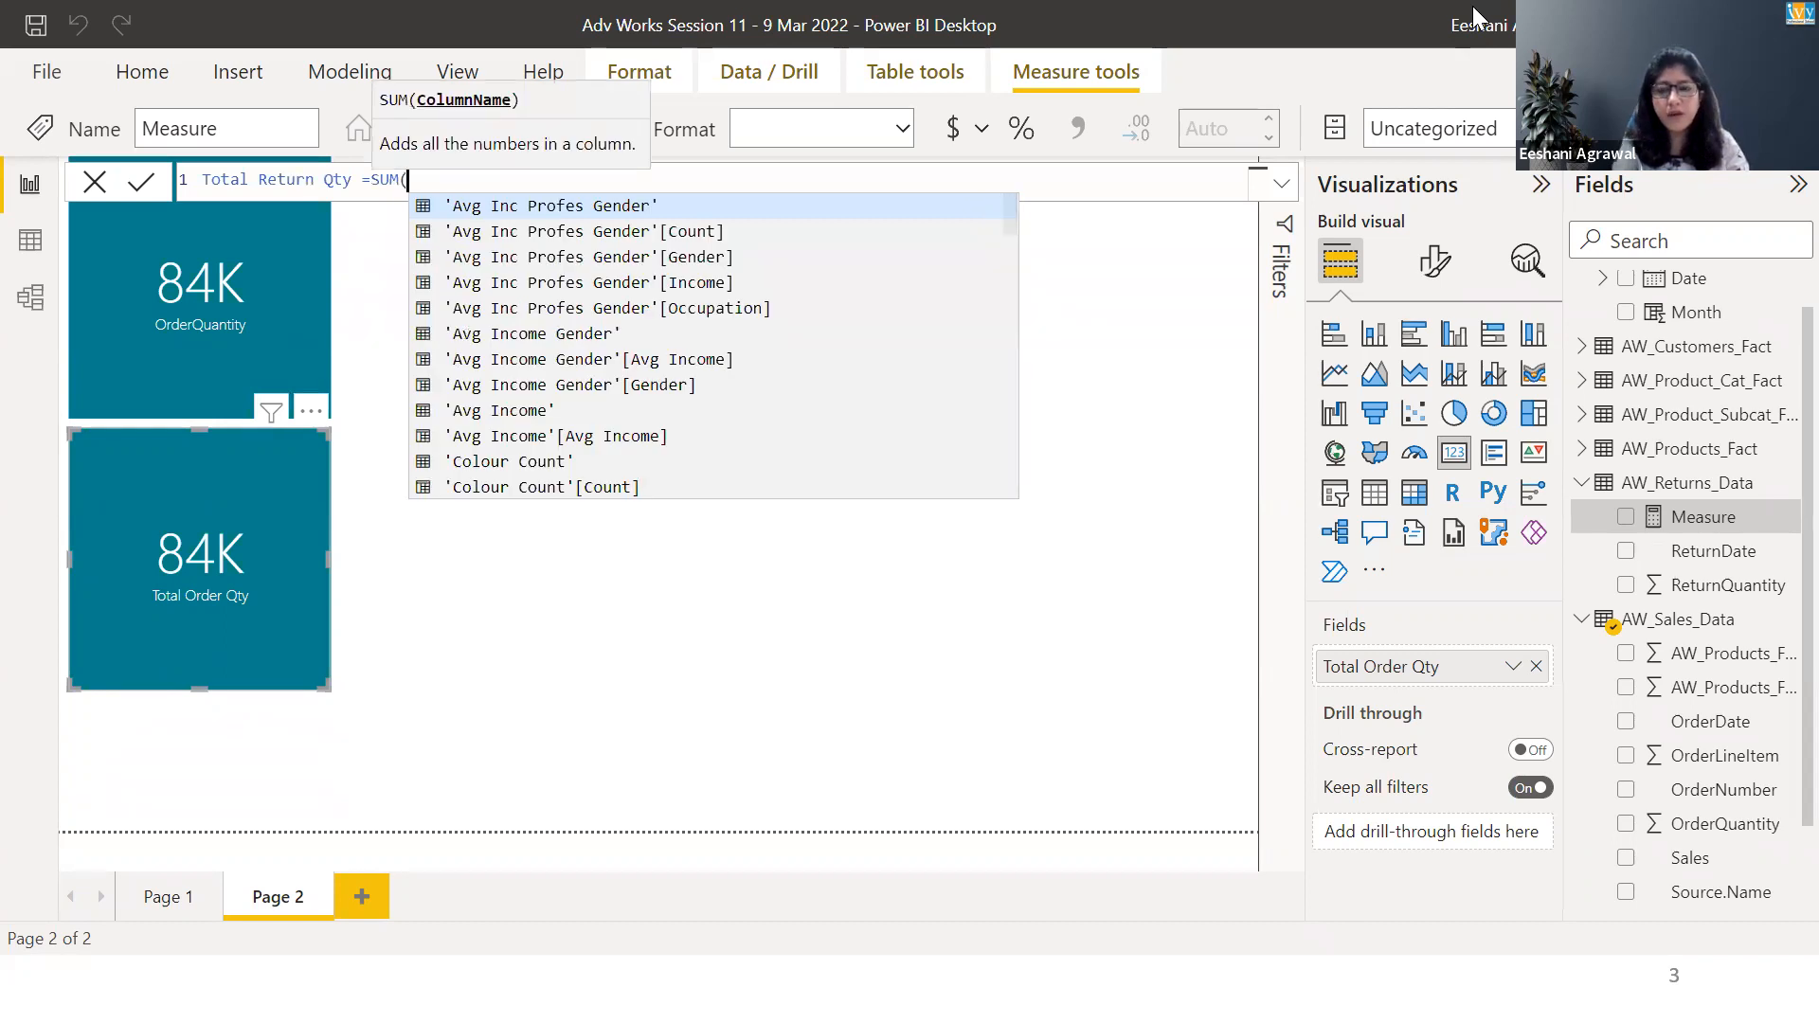
{"action": "type", "text": "retu"}
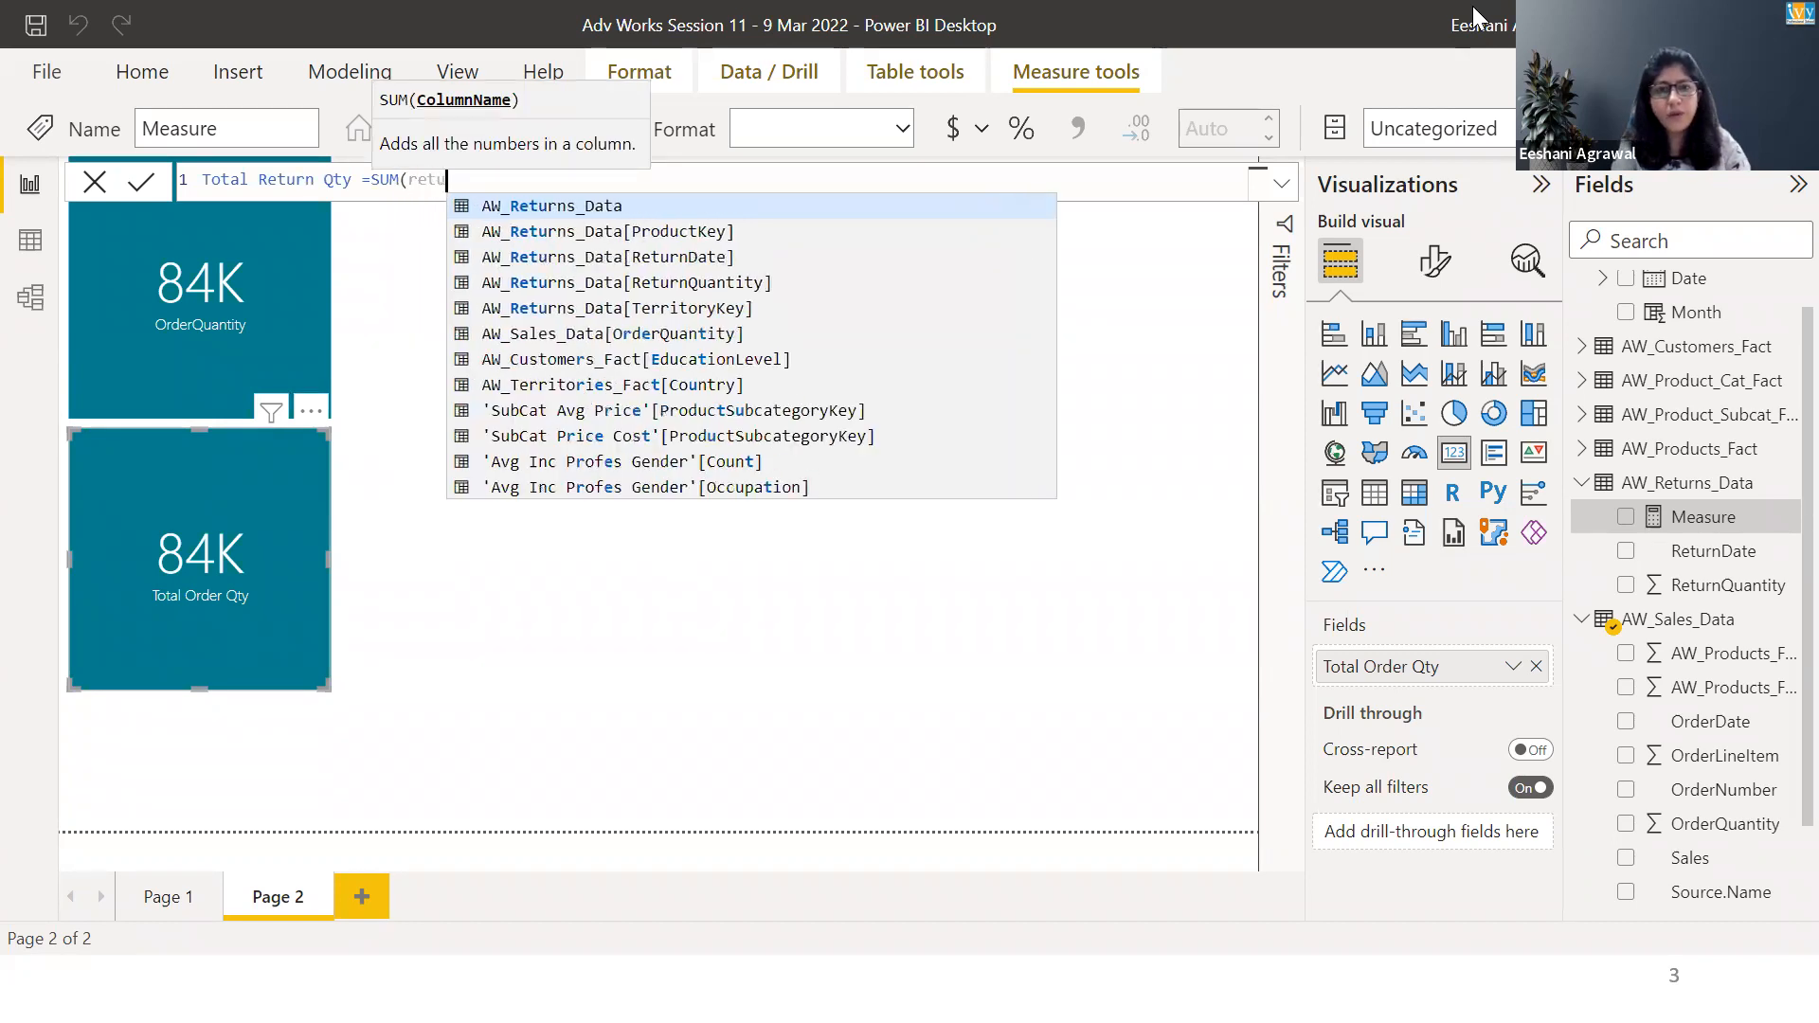
Define Total Return Qty as SUM(AW_Returns_Data[ReturnQuantity]) and commit the measure.
{"action": "key", "text": "Down"}
{"action": "key", "text": "Down"}
{"action": "key", "text": "Down"}
{"action": "key", "text": "Tab"}
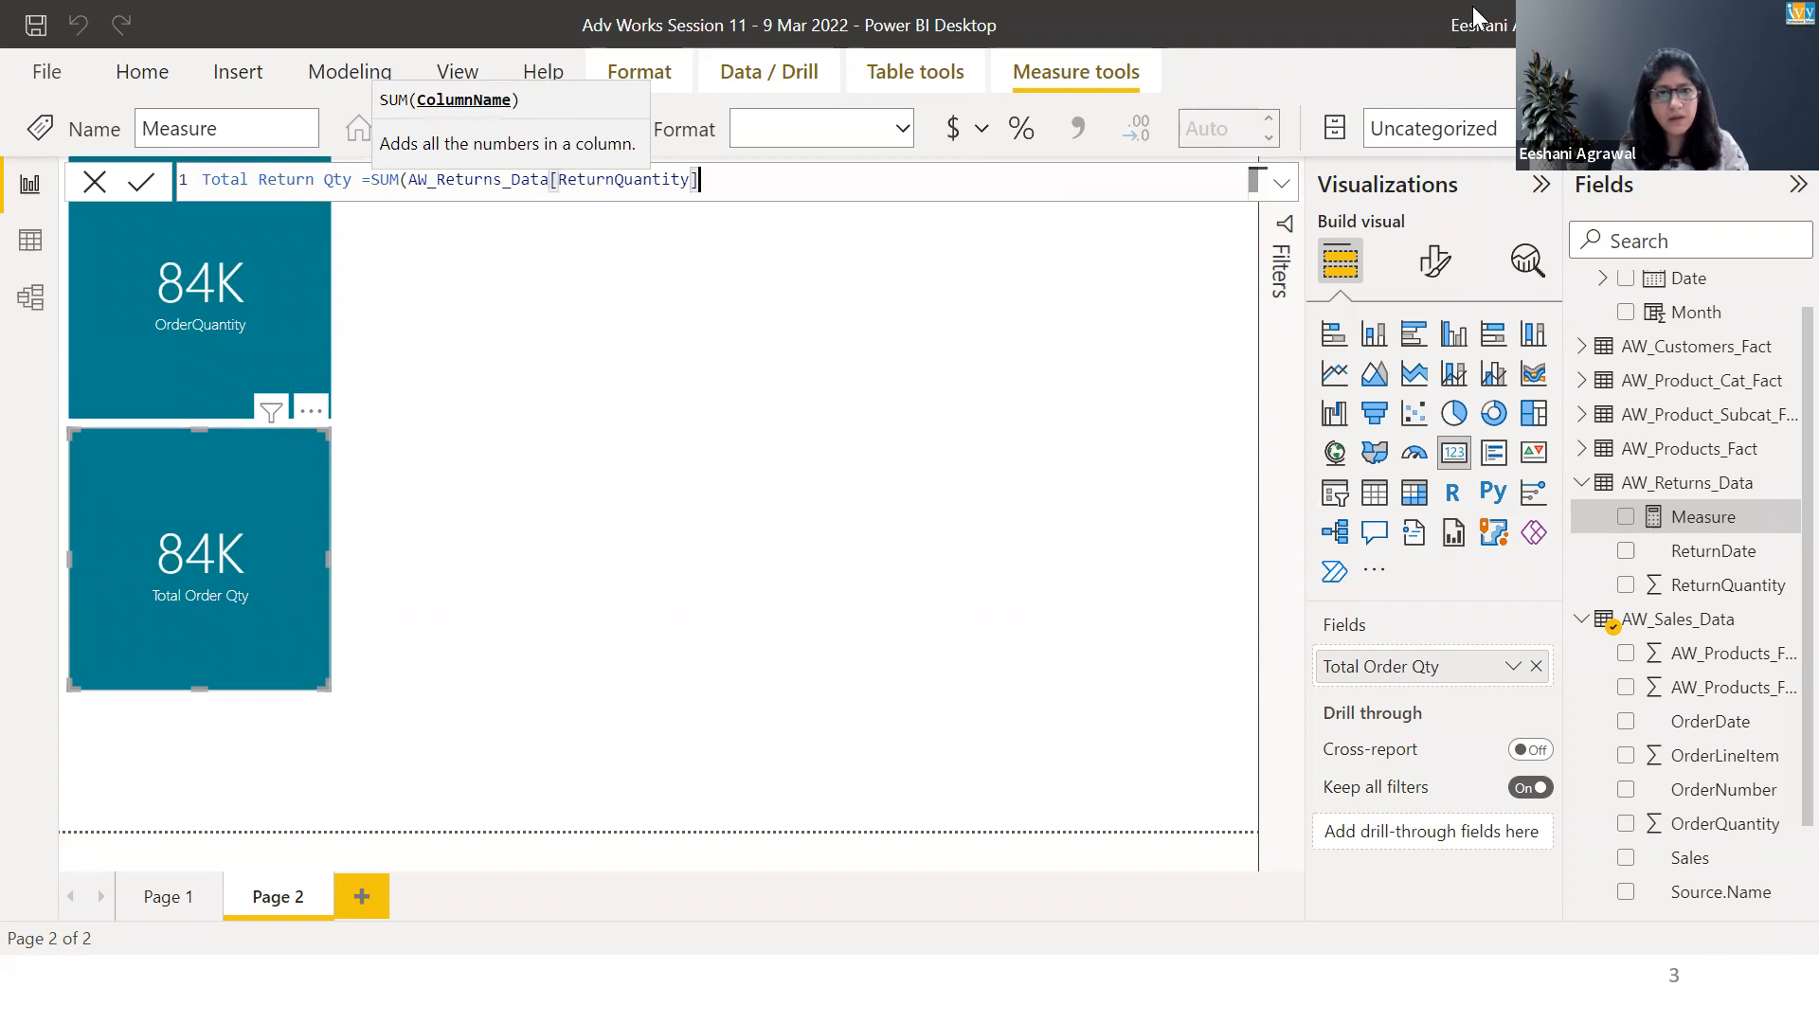
{"action": "type", "text": ")"}
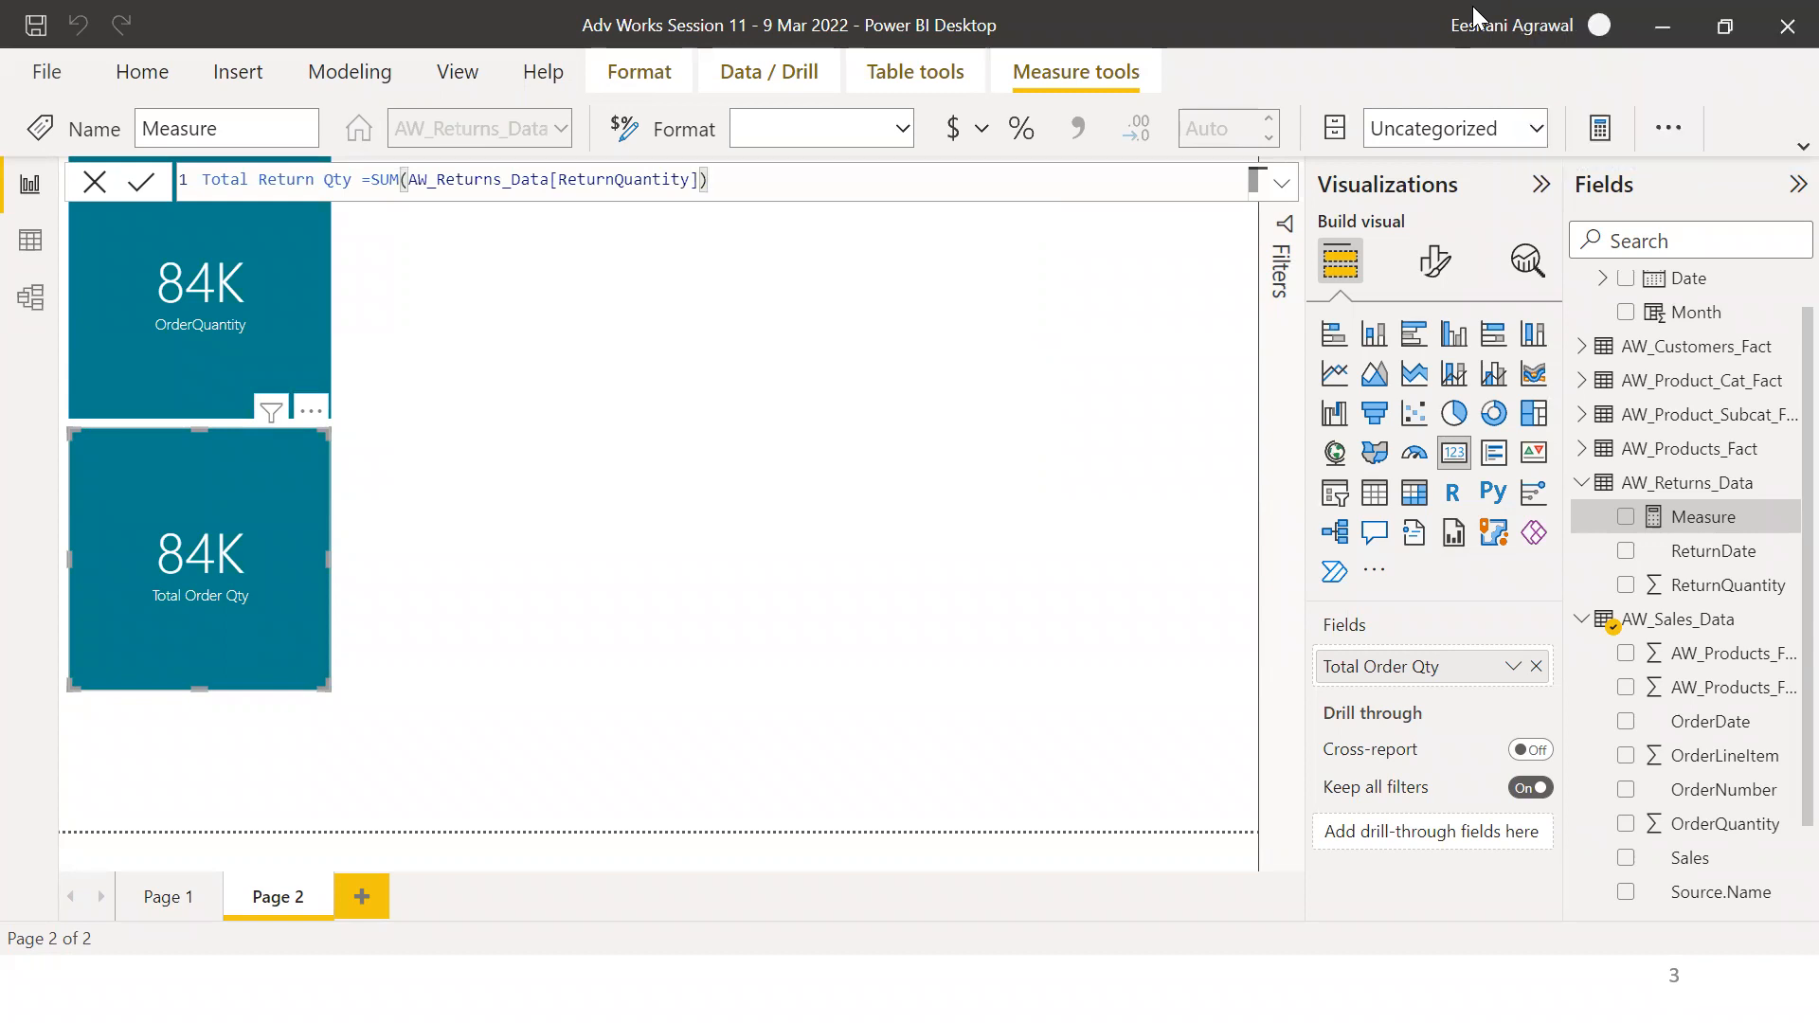
{"action": "key", "text": "Return"}
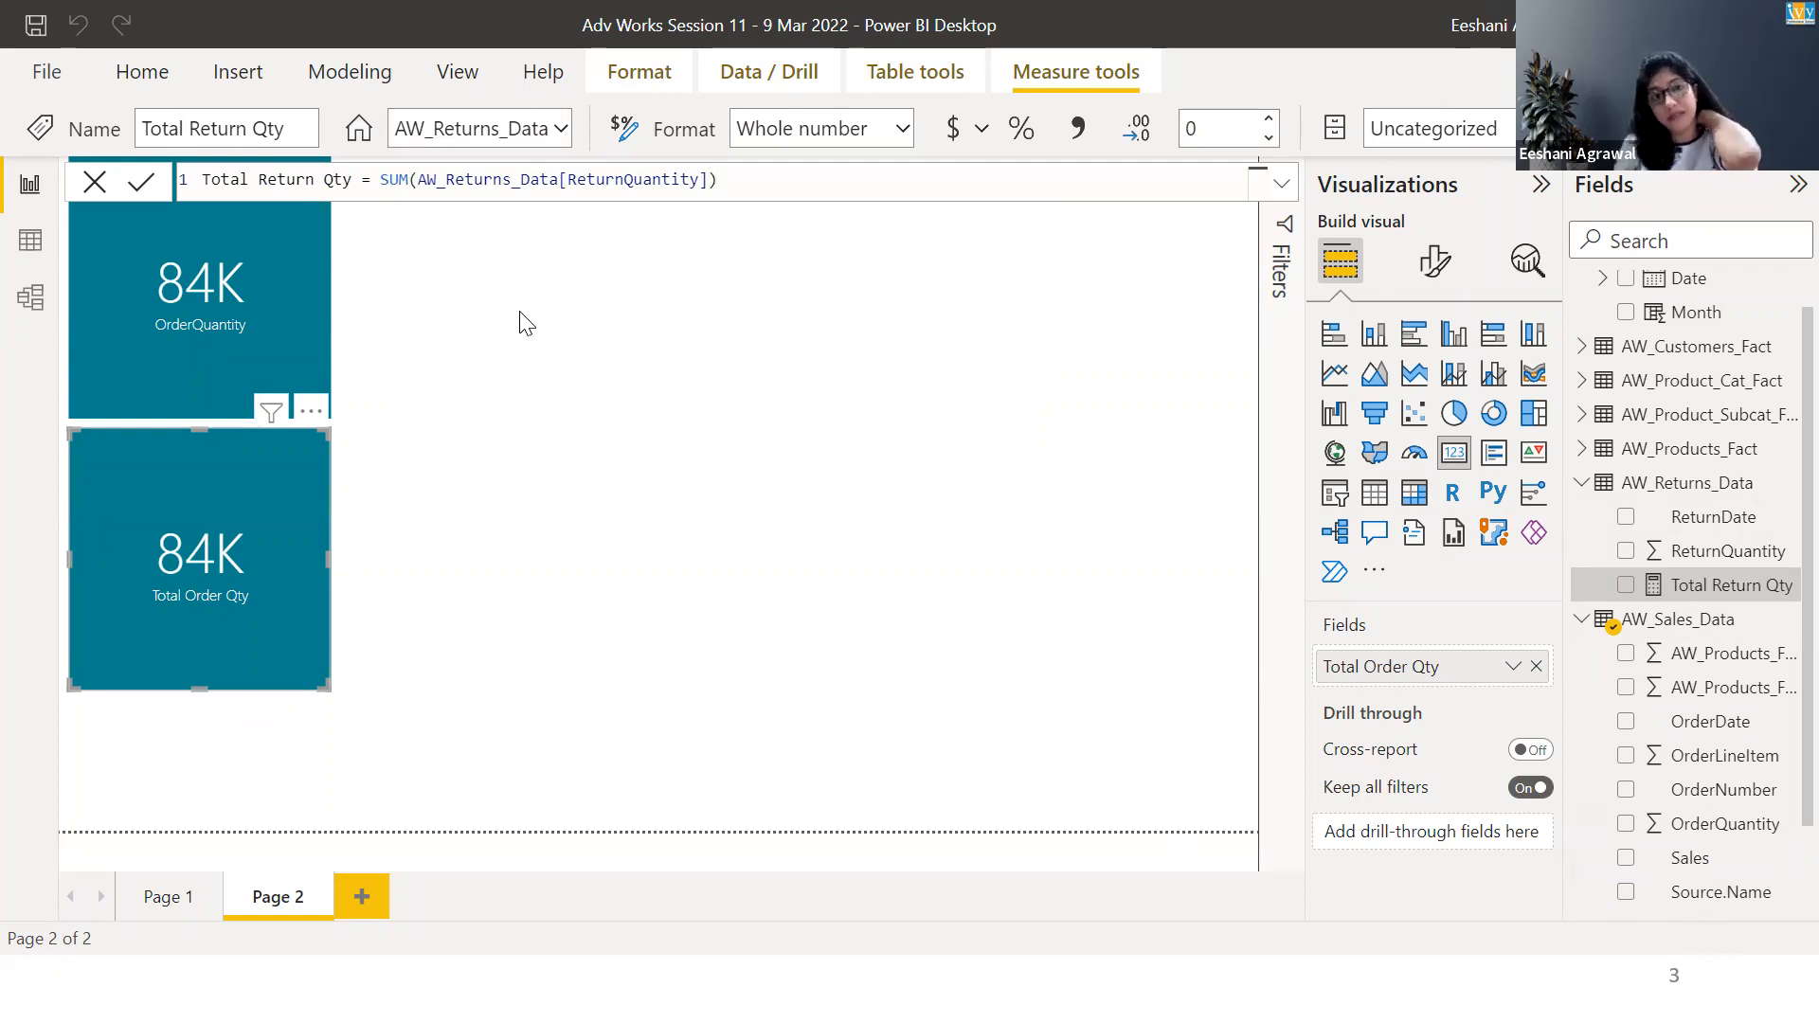
Start another measure in AW_Returns_Data and name it % Return.
{"action": "right_click", "coordinate": [1674, 486]}
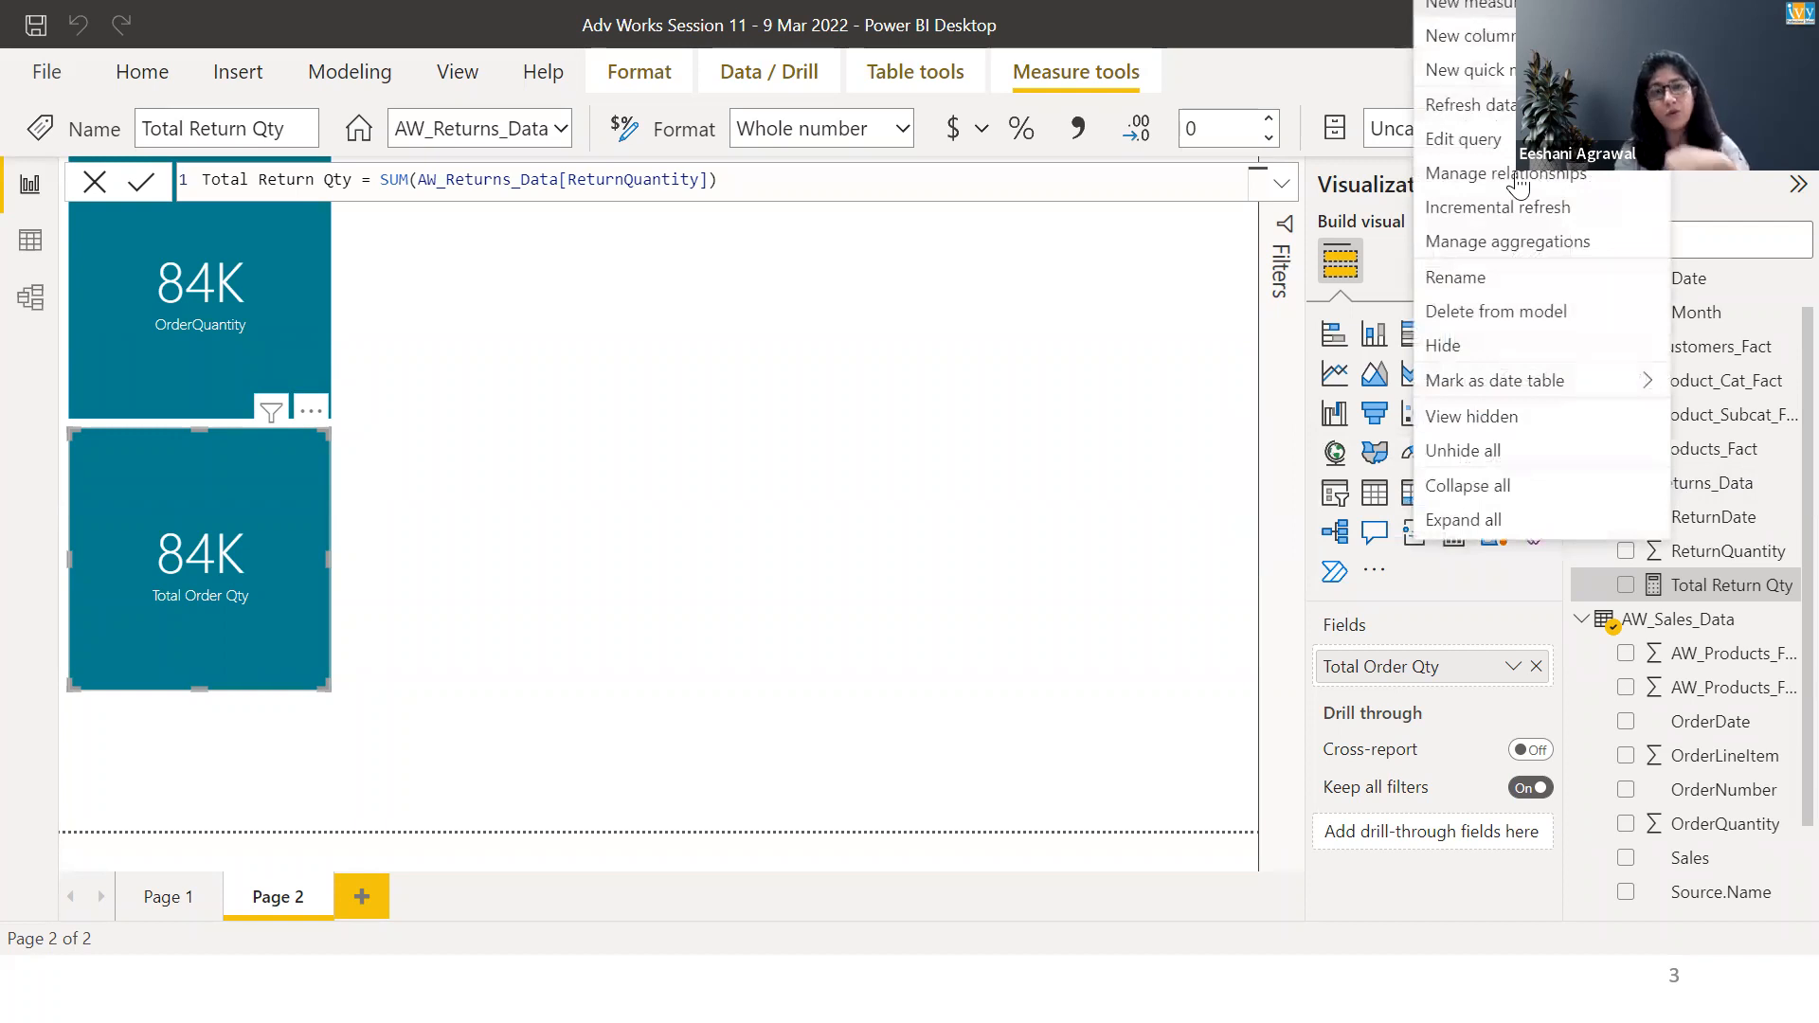
{"action": "left_click", "coordinate": [1469, 5]}
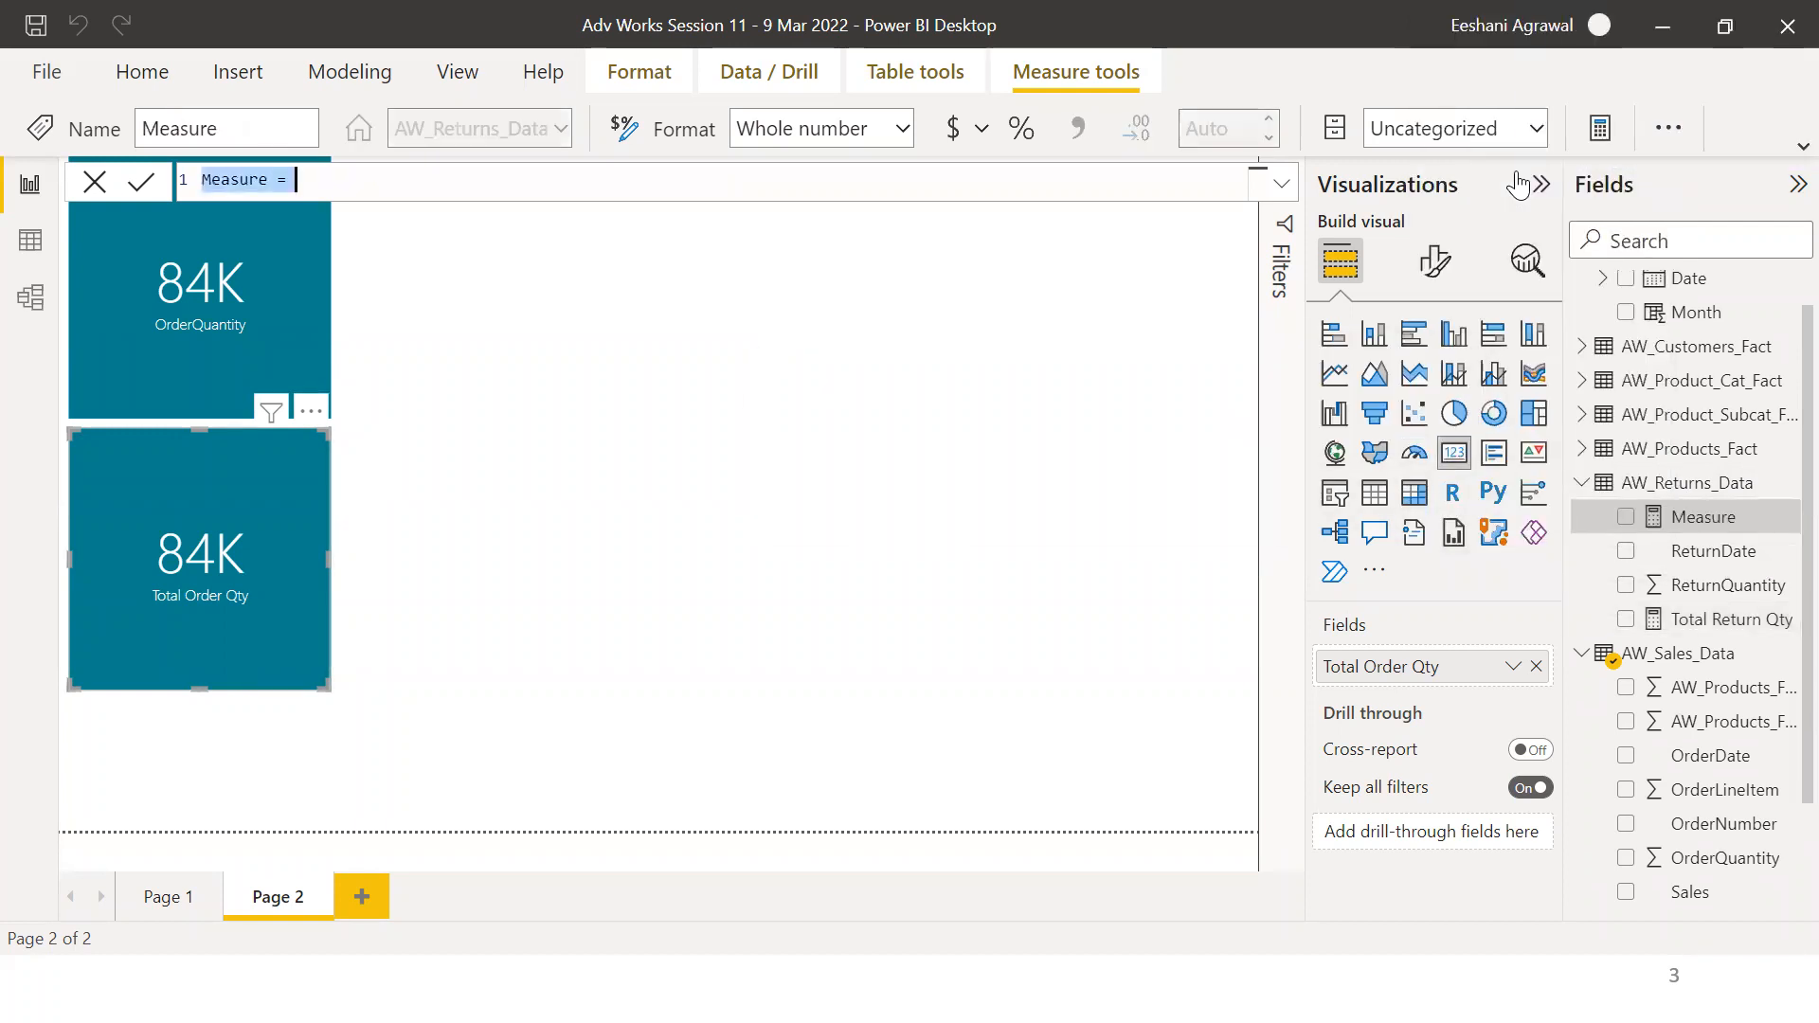
{"action": "key", "text": "Home"}
{"action": "key", "text": "shift+Right"}
{"action": "key", "text": "shift+Right"}
{"action": "key", "text": "shift+Right"}
{"action": "key", "text": "shift+Right"}
{"action": "key", "text": "shift+Right"}
{"action": "key", "text": "shift+Right"}
{"action": "key", "text": "shift+Right"}
{"action": "type", "text": "% Return"}
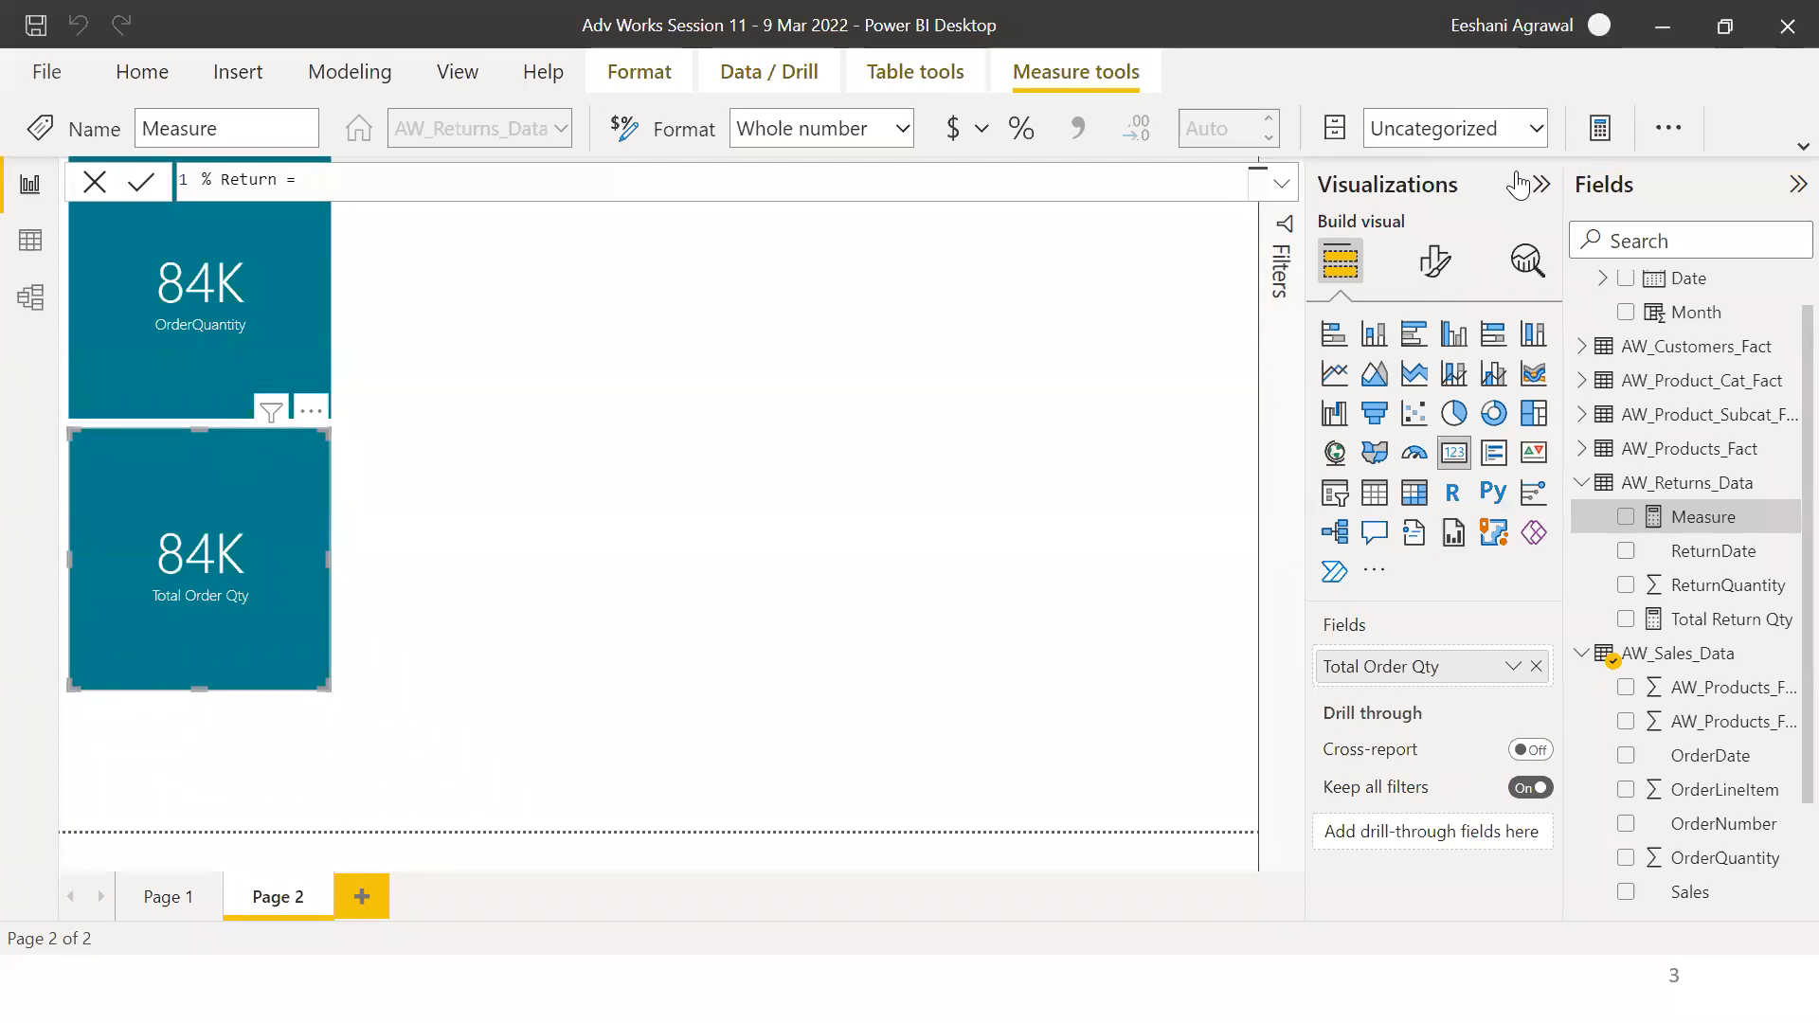
Define % Return as [Total Return Qty]/AW_Sales_Data[Total Order Qty], commit it, and format the measure as Percentage.
{"action": "type", "text": "tota"}
{"action": "key", "text": "Down"}
{"action": "key", "text": "Down"}
{"action": "key", "text": "Down"}
{"action": "key", "text": "Down"}
{"action": "key", "text": "Down"}
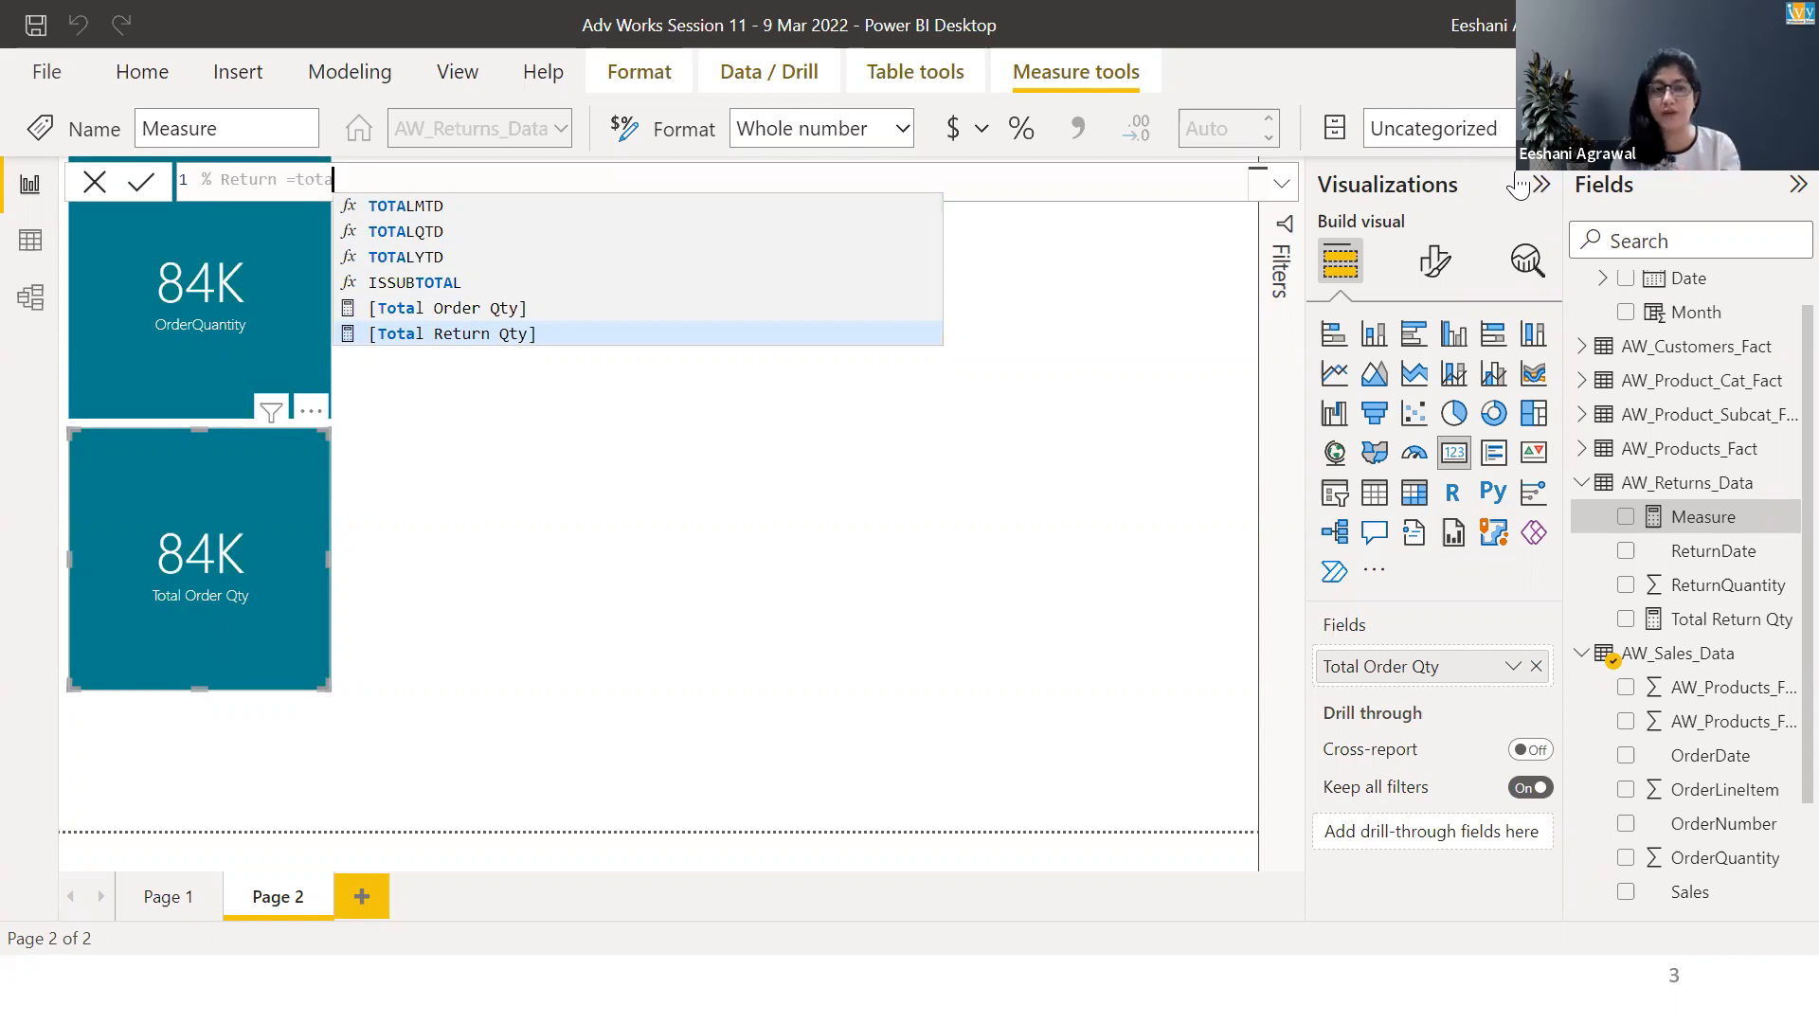
{"action": "key", "text": "Tab"}
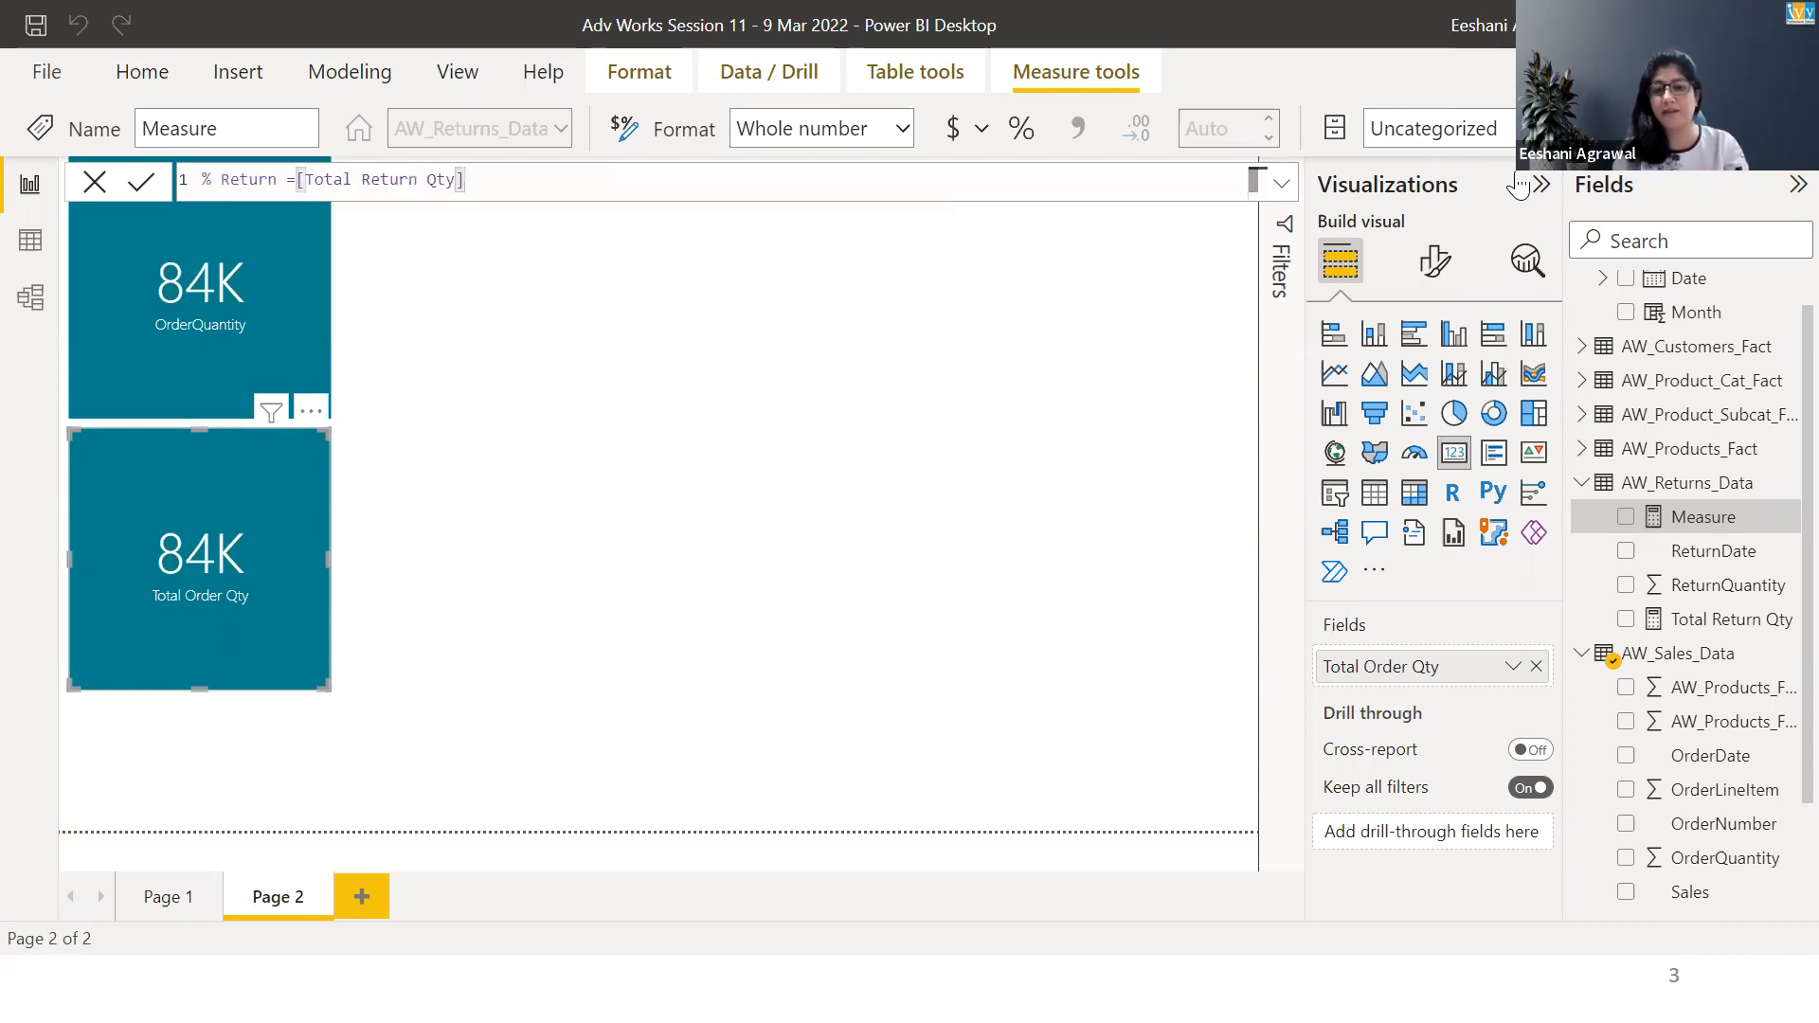
{"action": "type", "text": "/tota"}
{"action": "key", "text": "Down"}
{"action": "key", "text": "Down"}
{"action": "key", "text": "Tab"}
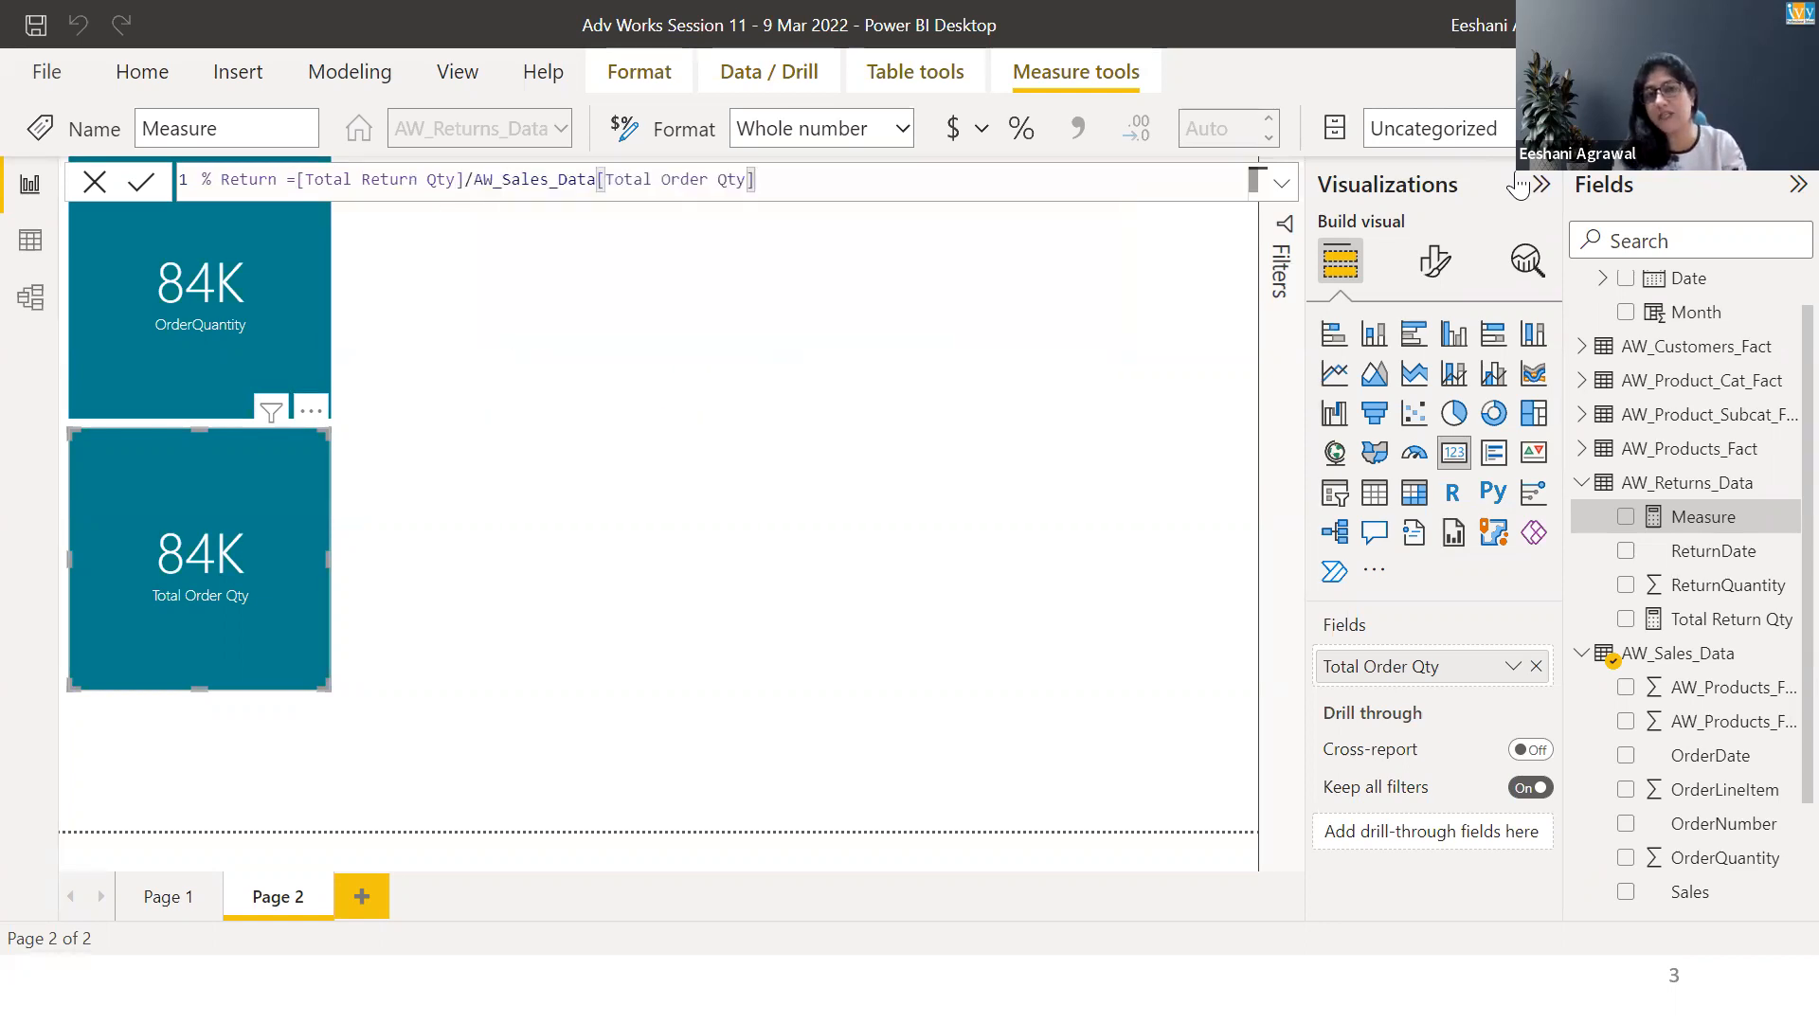
{"action": "key", "text": "Return"}
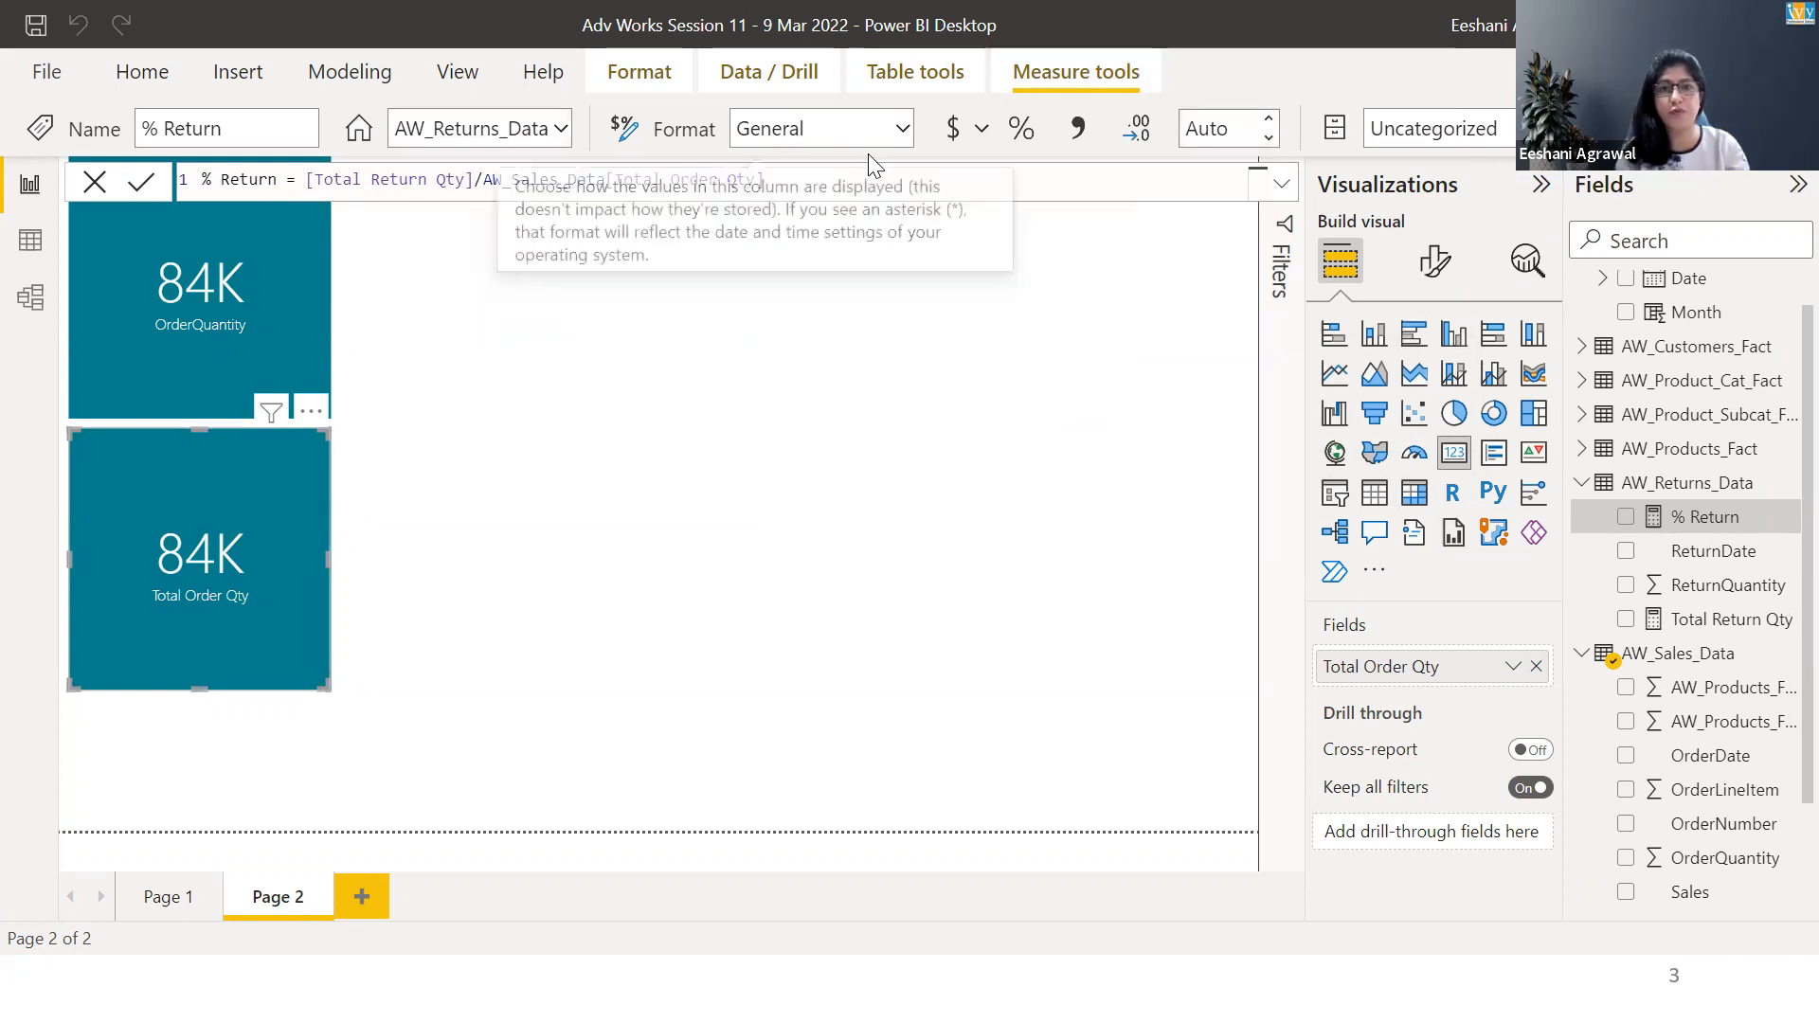
{"action": "left_click", "coordinate": [903, 129]}
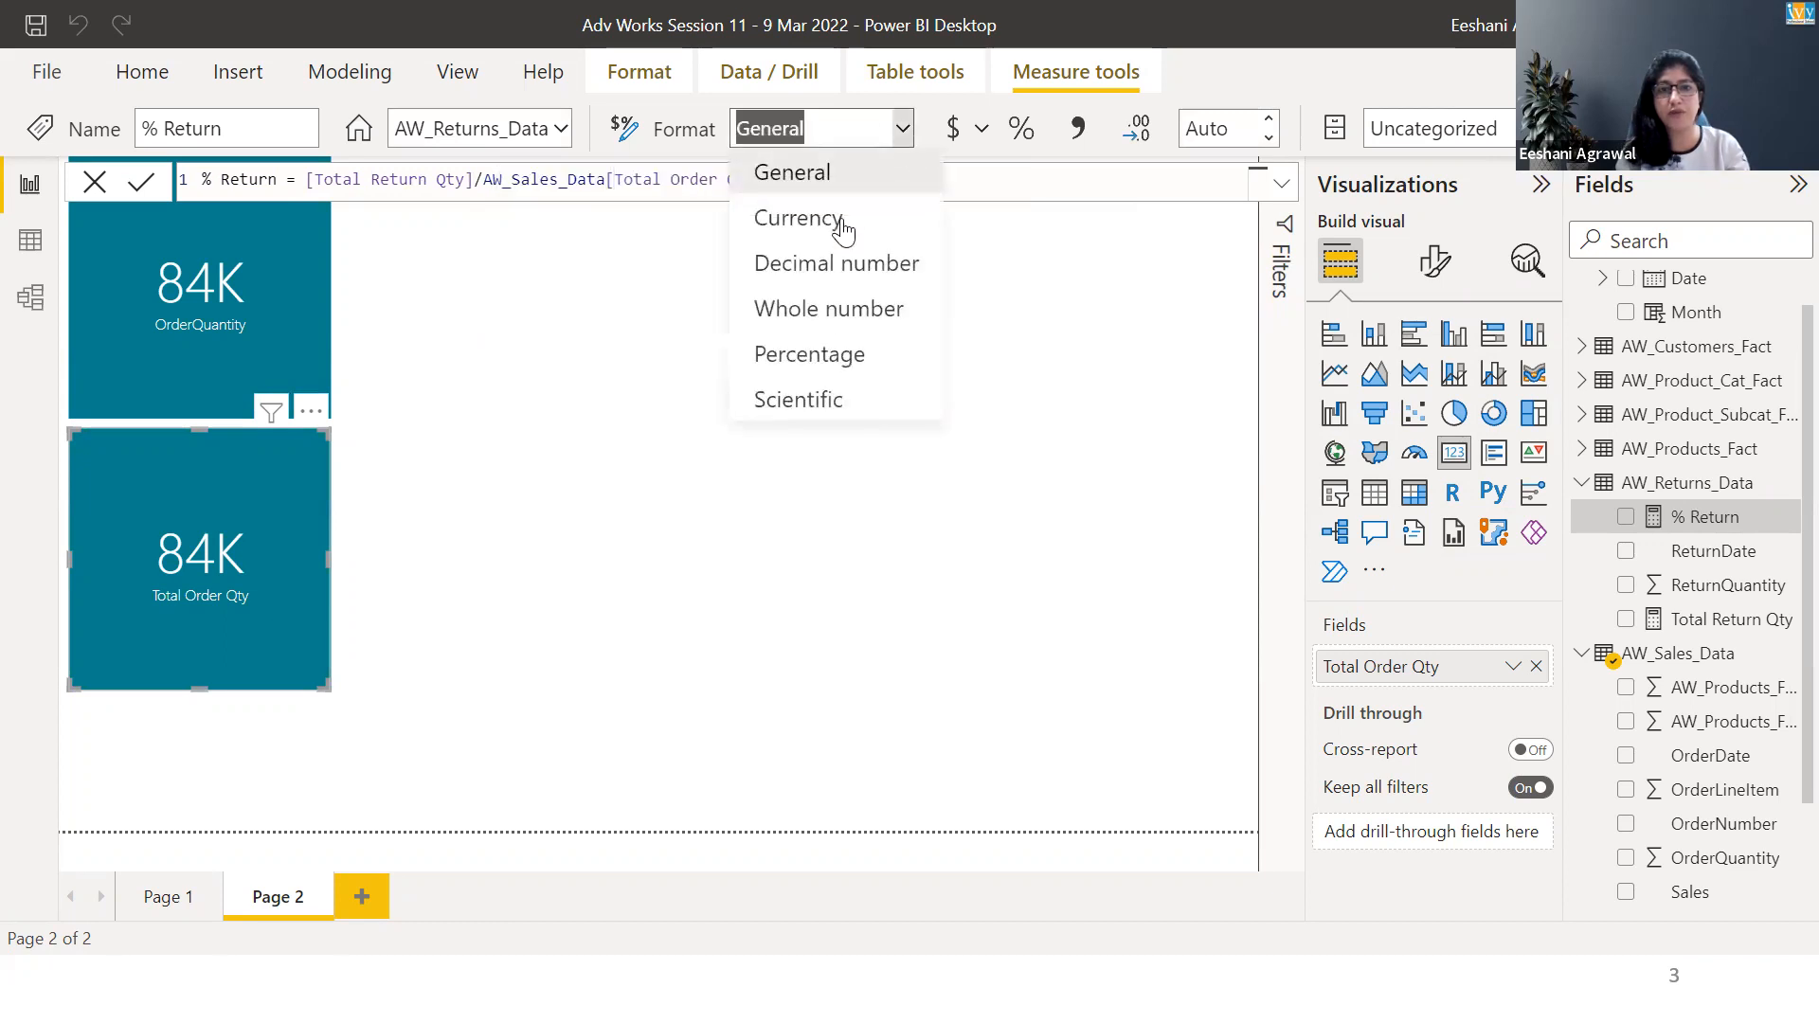
{"action": "left_click", "coordinate": [831, 361]}
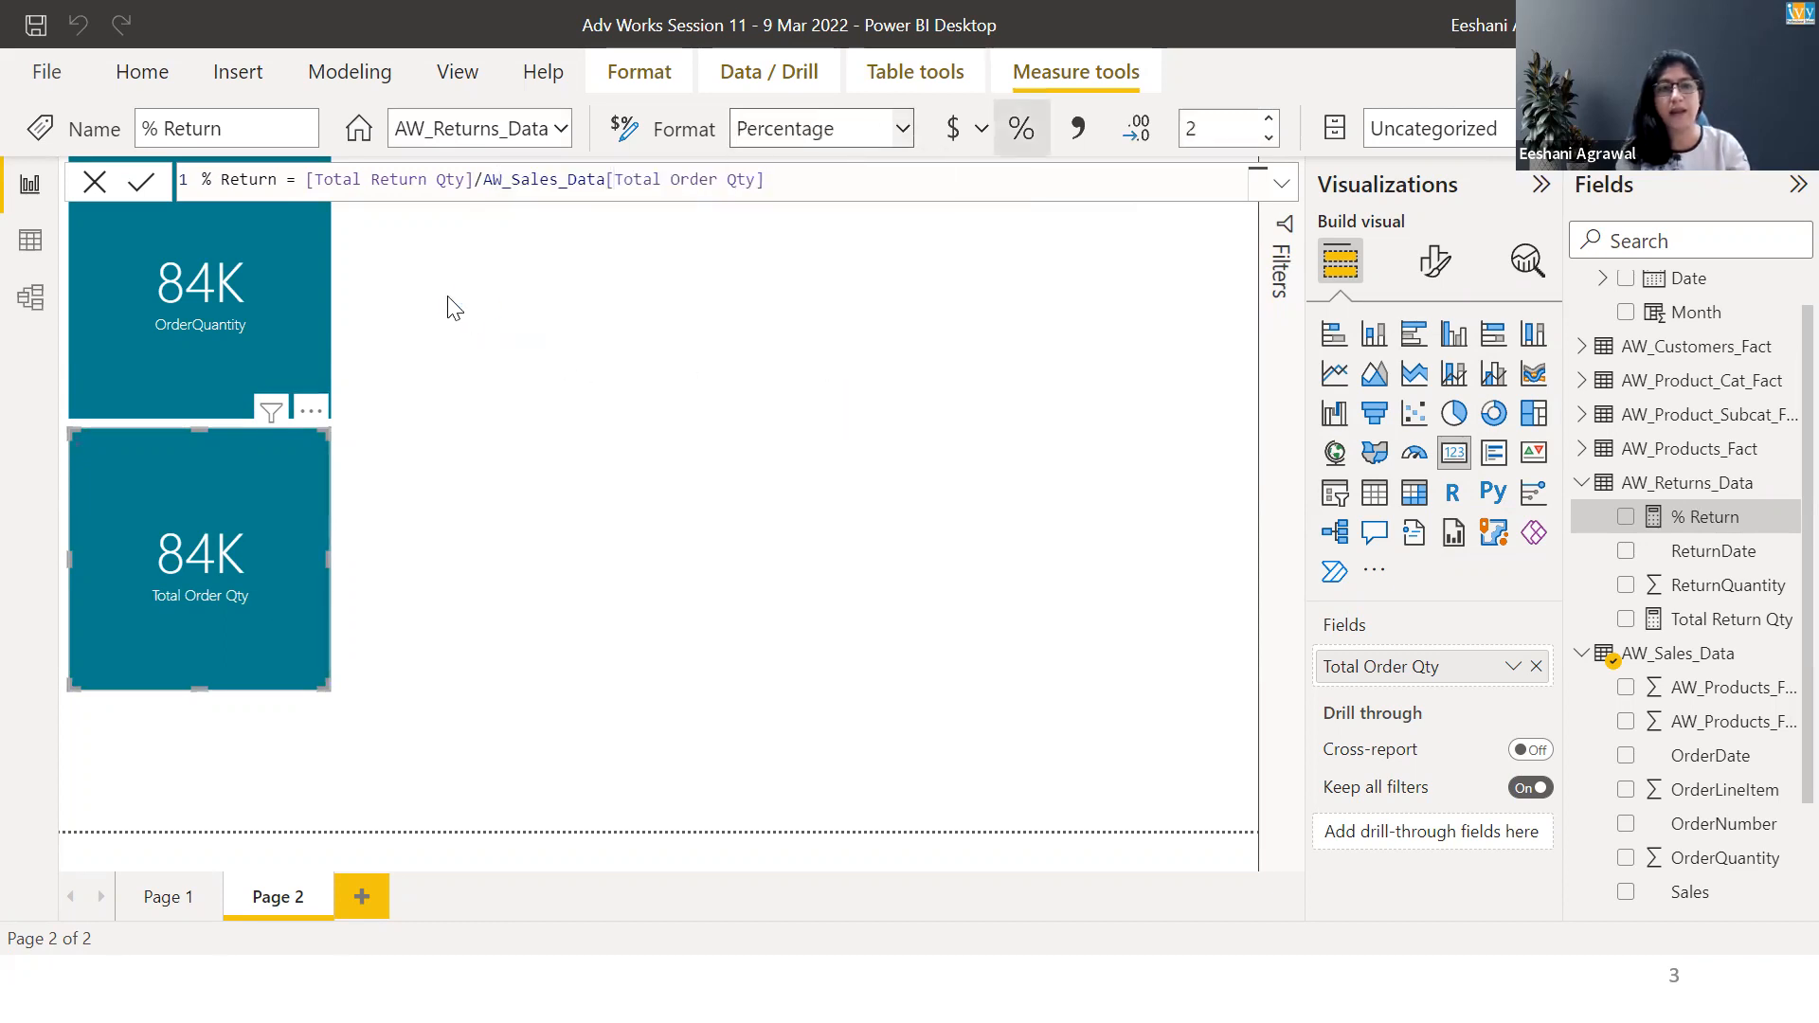
Add a card showing the % Return measure and place it to the right of the OrderQuantity card.
{"action": "left_click", "coordinate": [512, 314]}
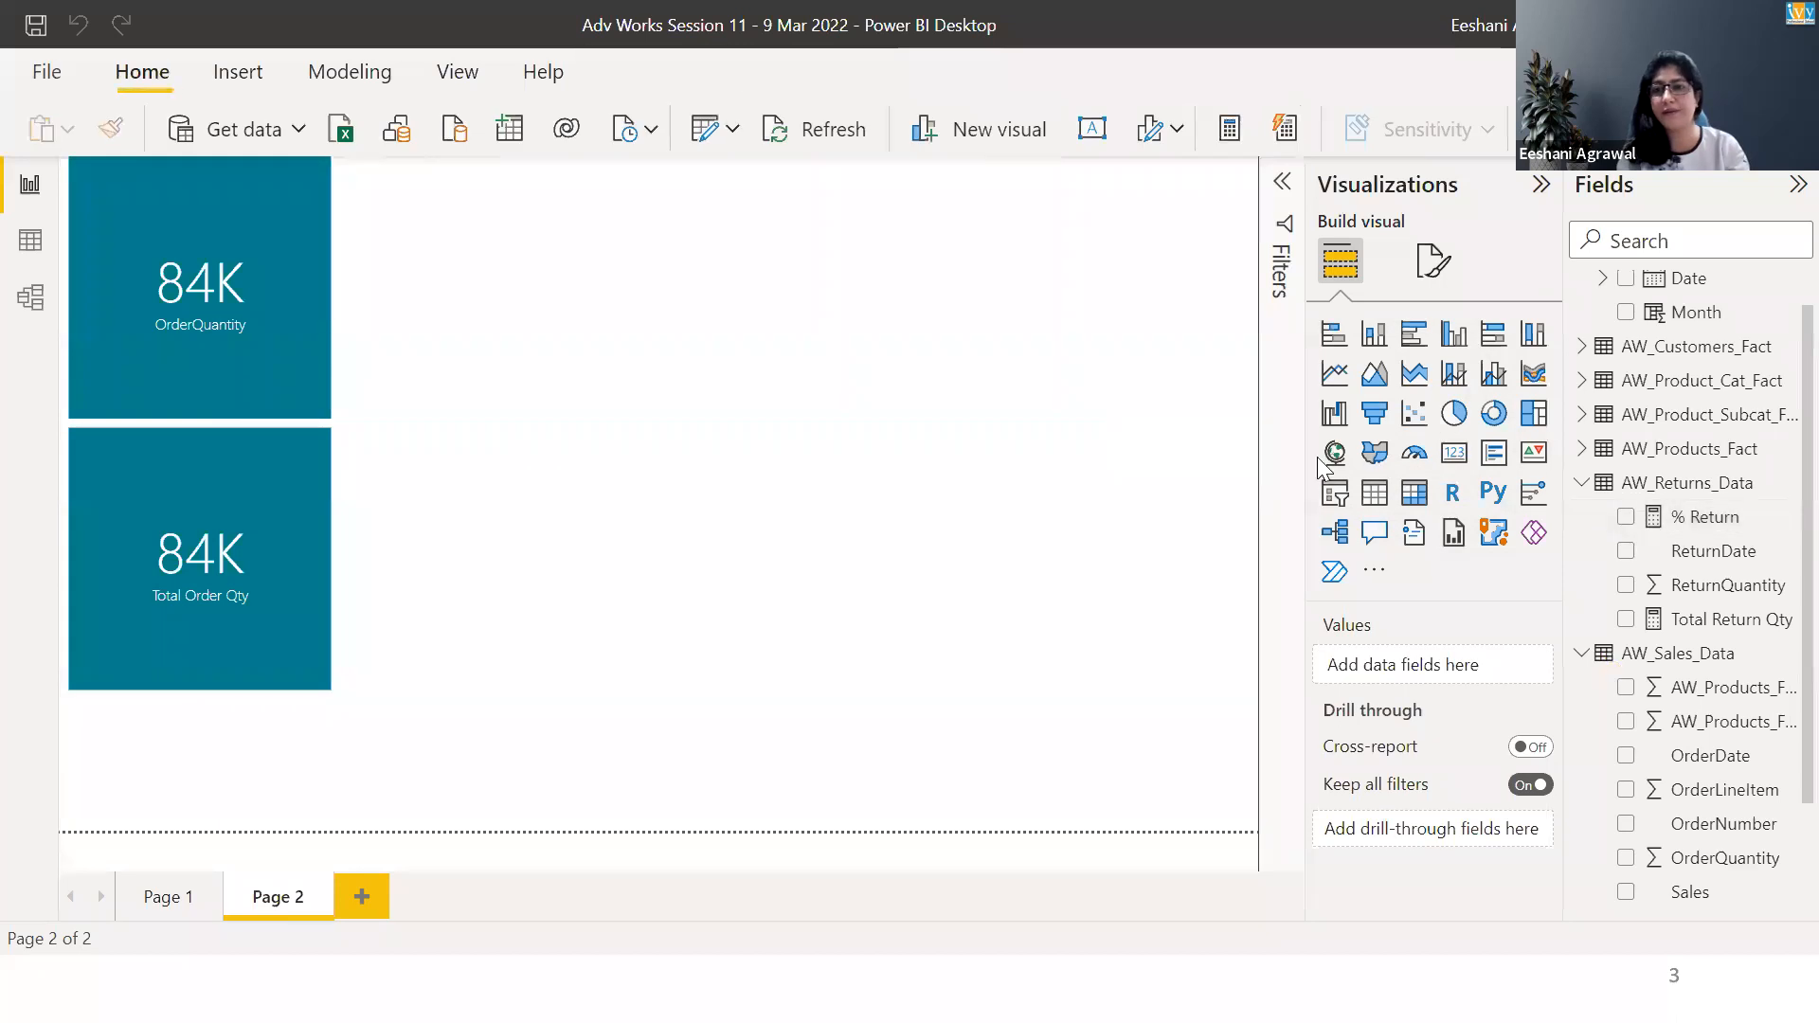
{"action": "left_click", "coordinate": [1443, 466]}
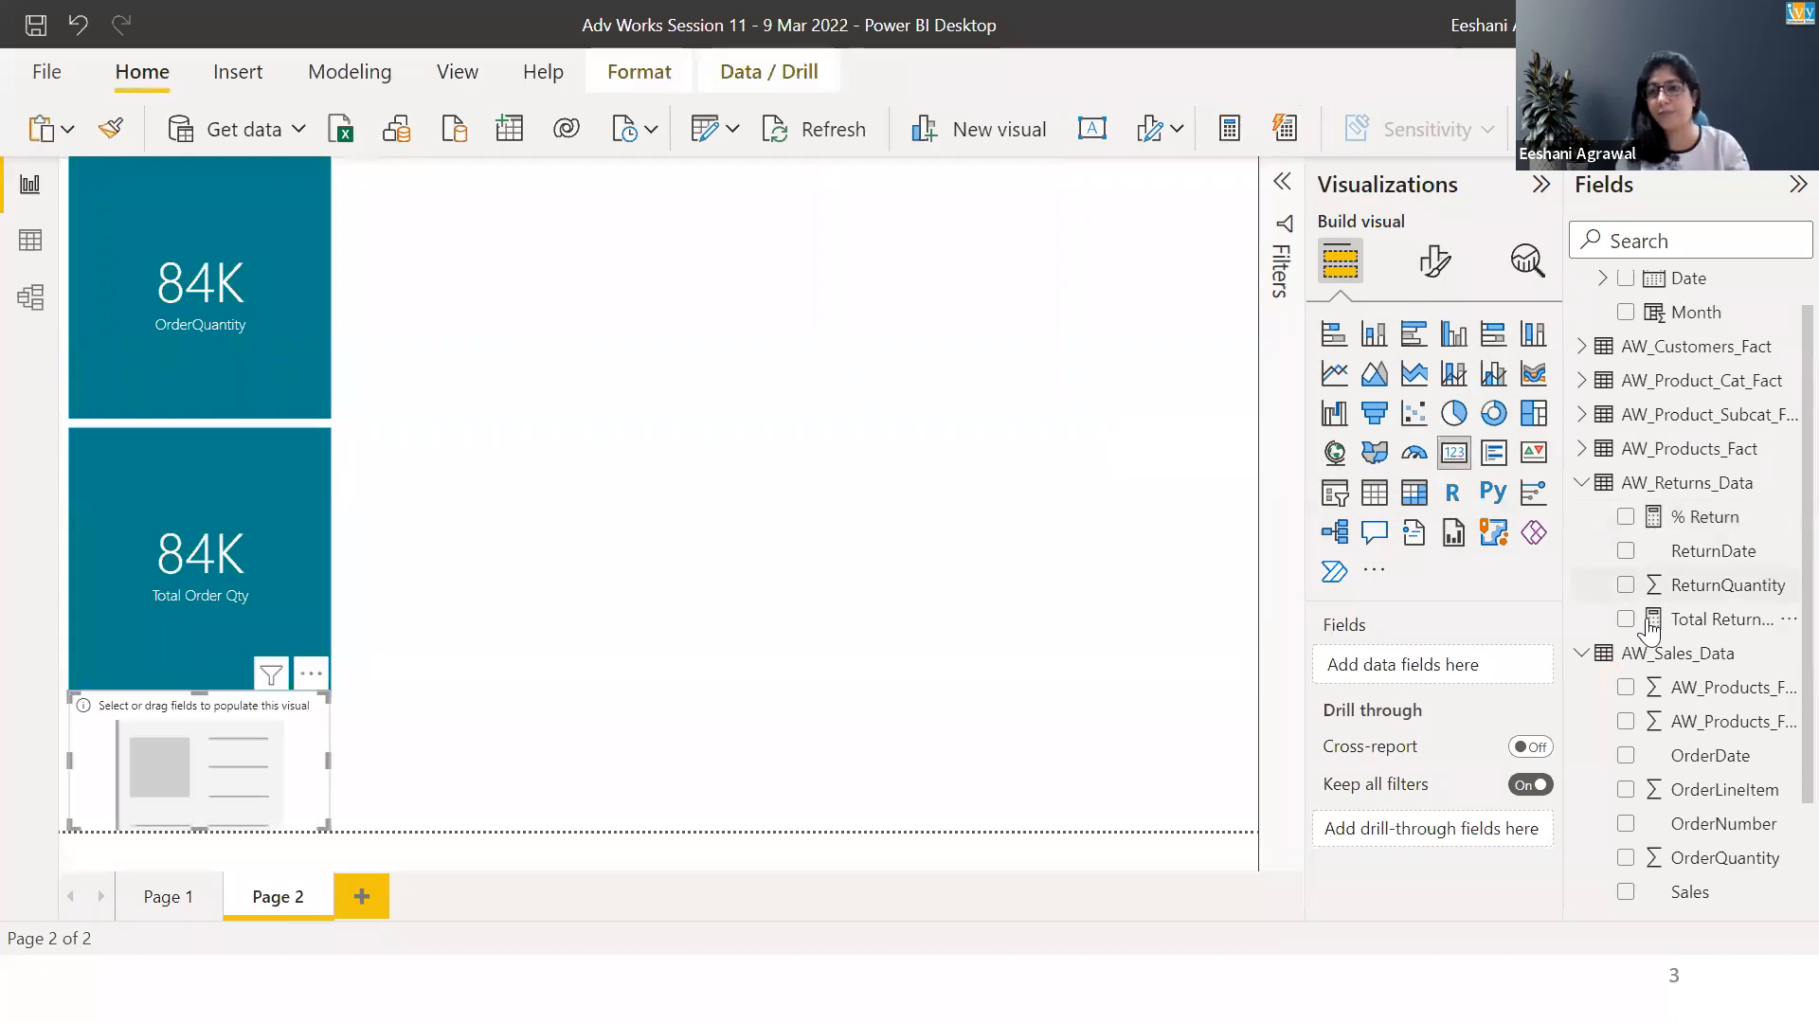
{"action": "left_click", "coordinate": [1626, 519]}
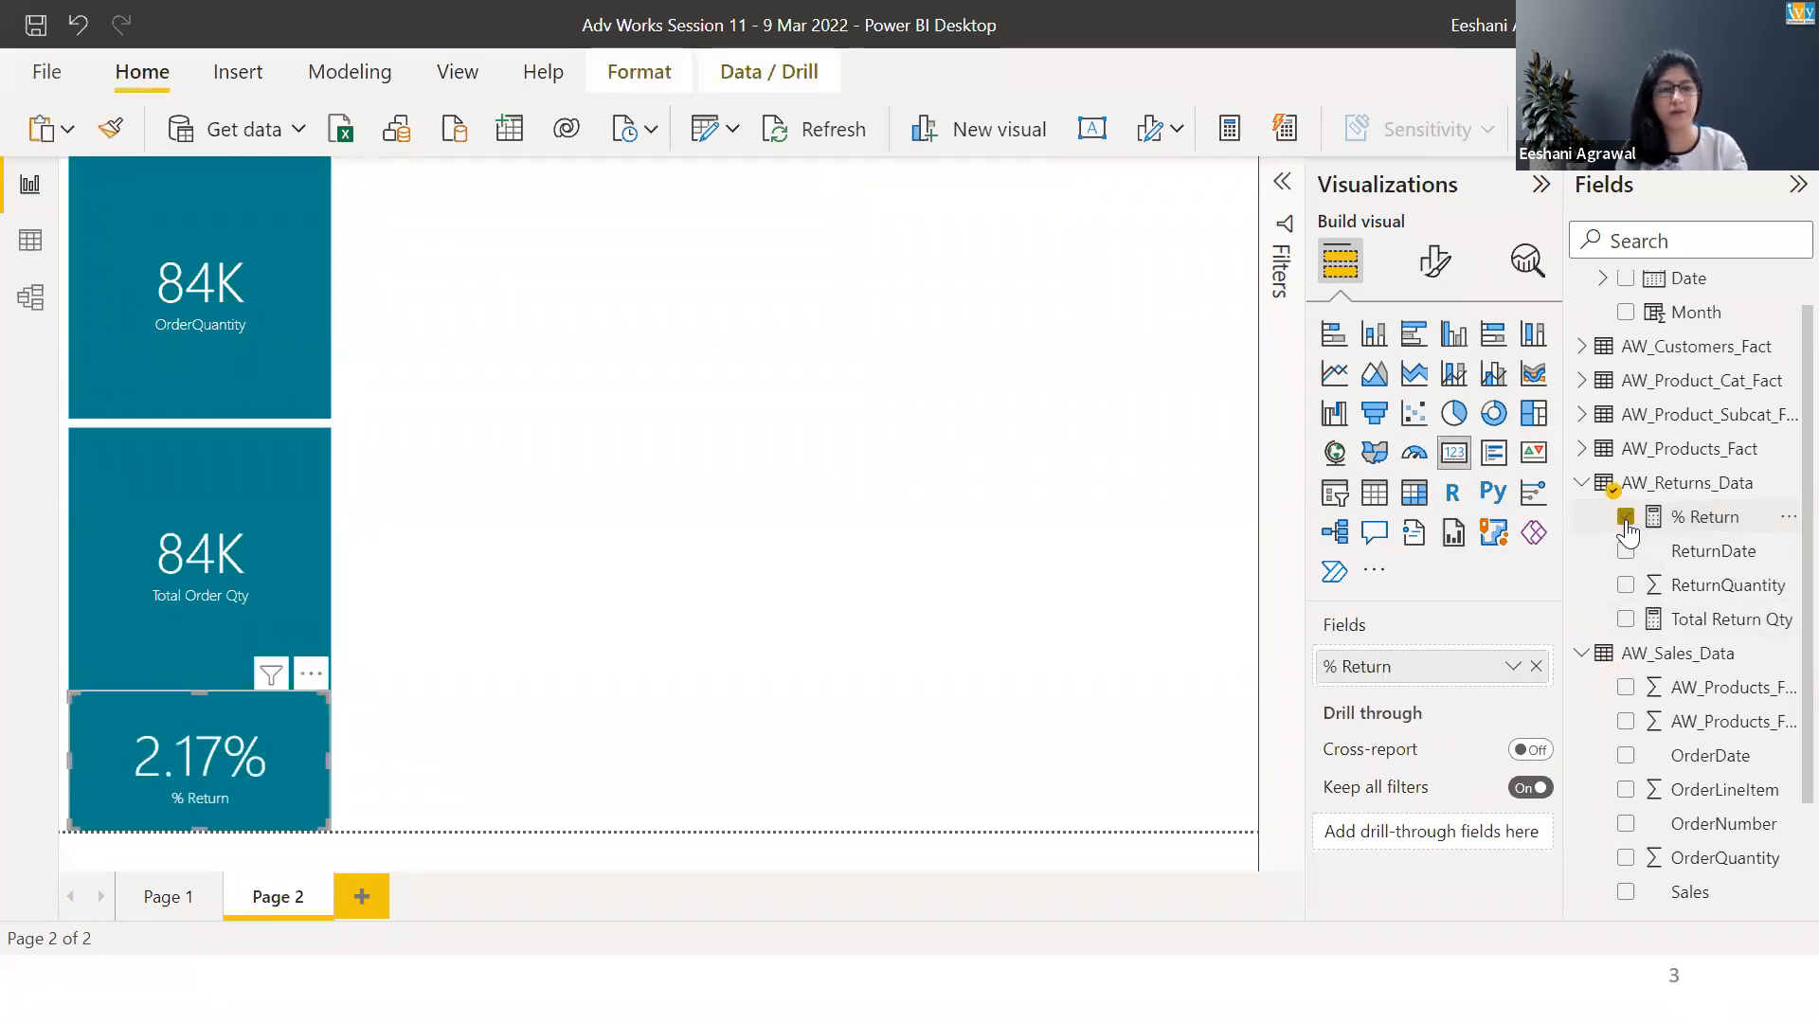
{"action": "left_click_drag", "start_coordinate": [300, 738], "coordinate": [653, 203]}
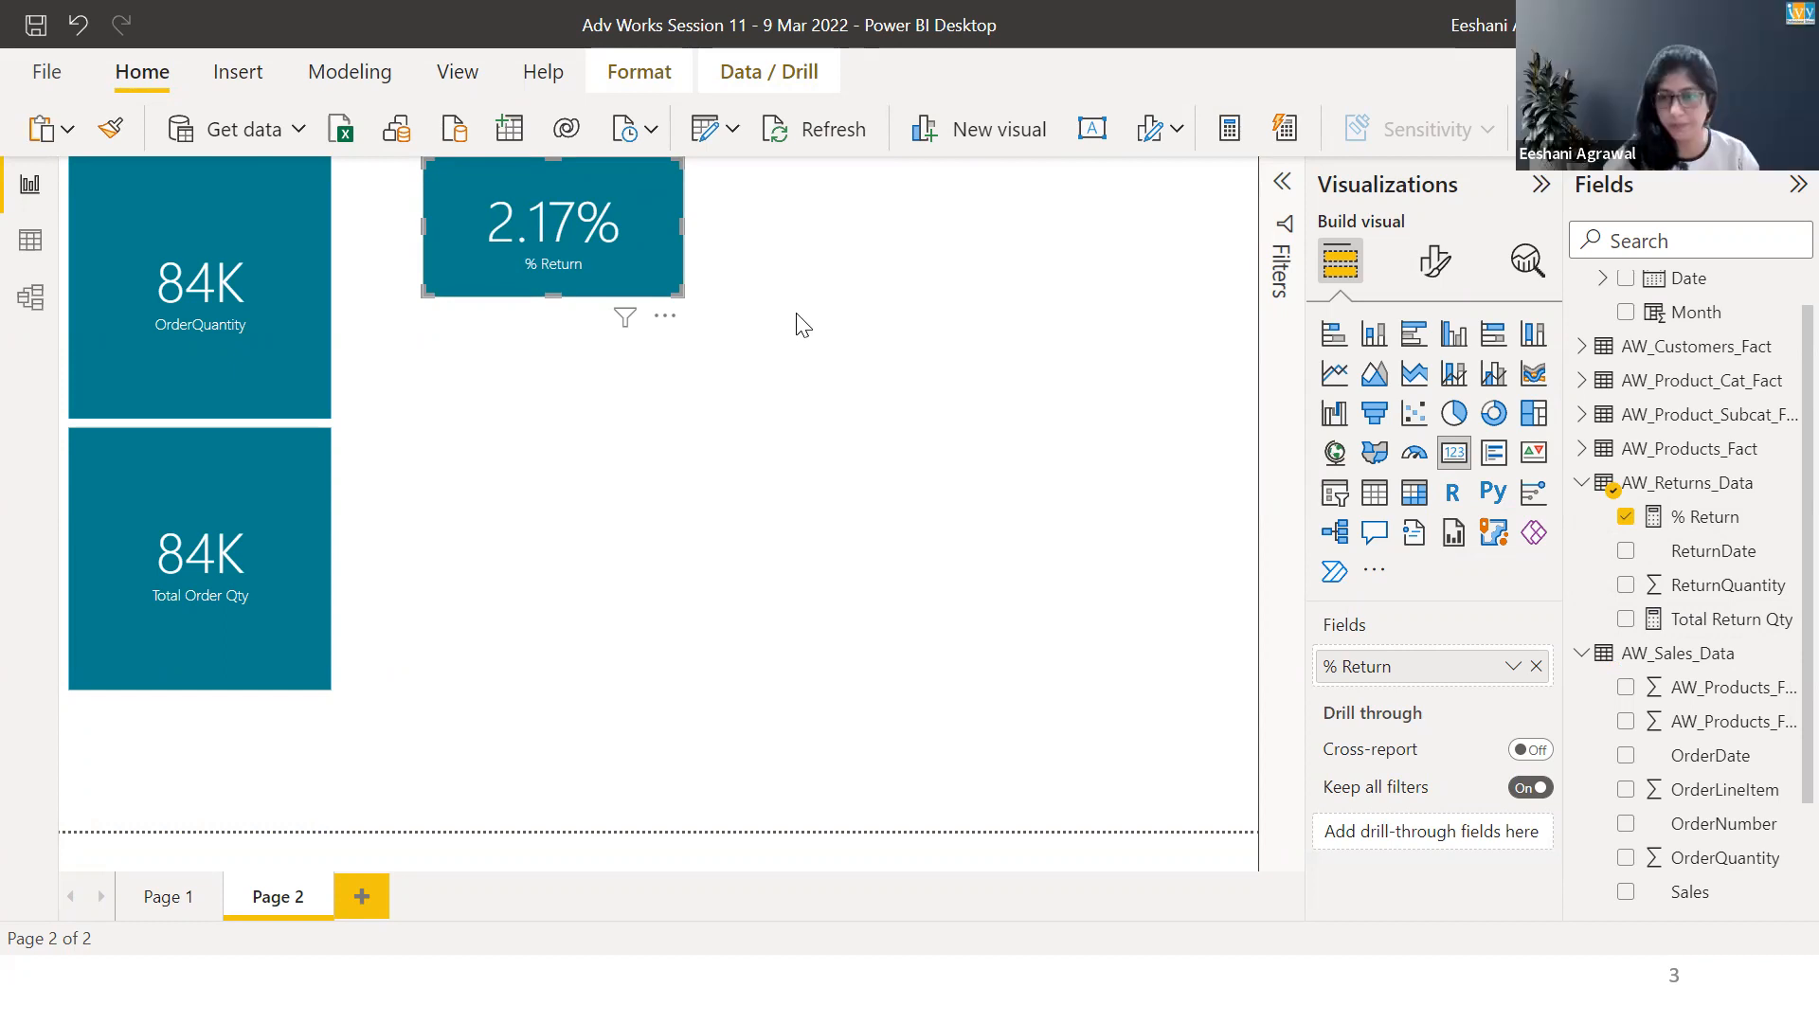
Review the DAX formulas of the Total Return Qty and % Return measures in AW_Returns_Data.
{"action": "left_click", "coordinate": [1703, 625]}
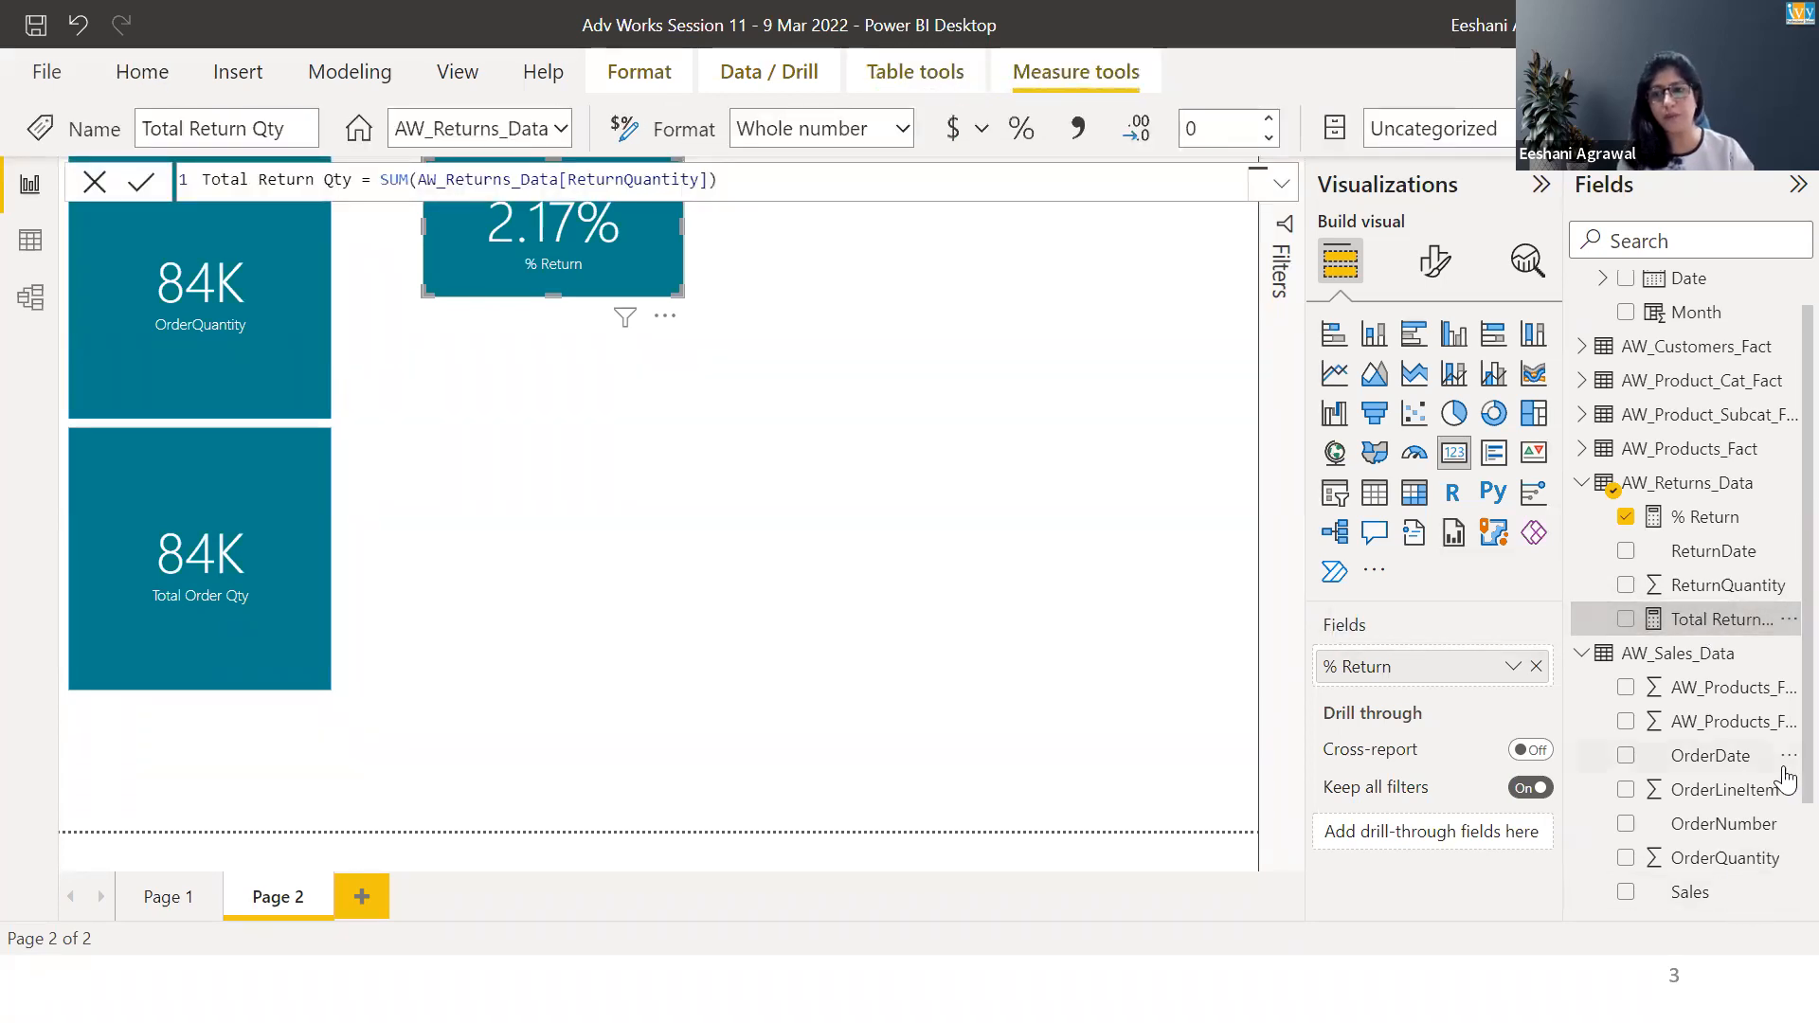
{"action": "left_click", "coordinate": [1699, 518]}
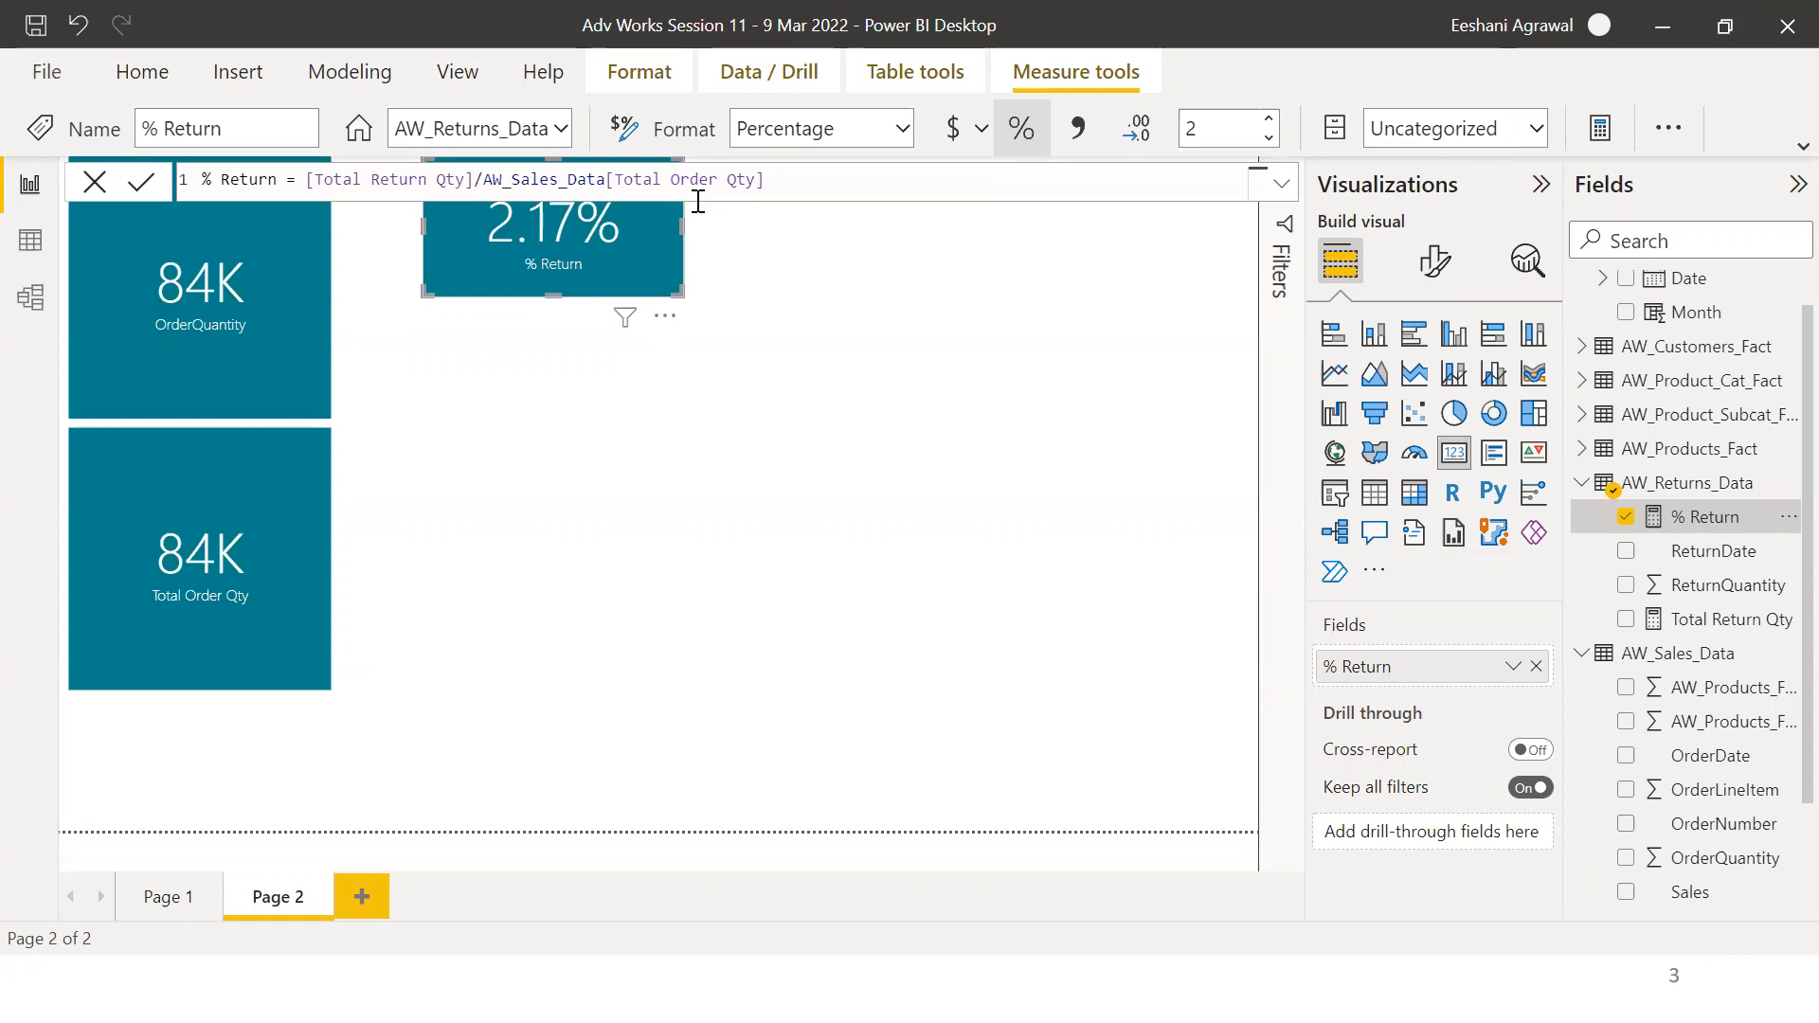
{"action": "left_click", "coordinate": [493, 475]}
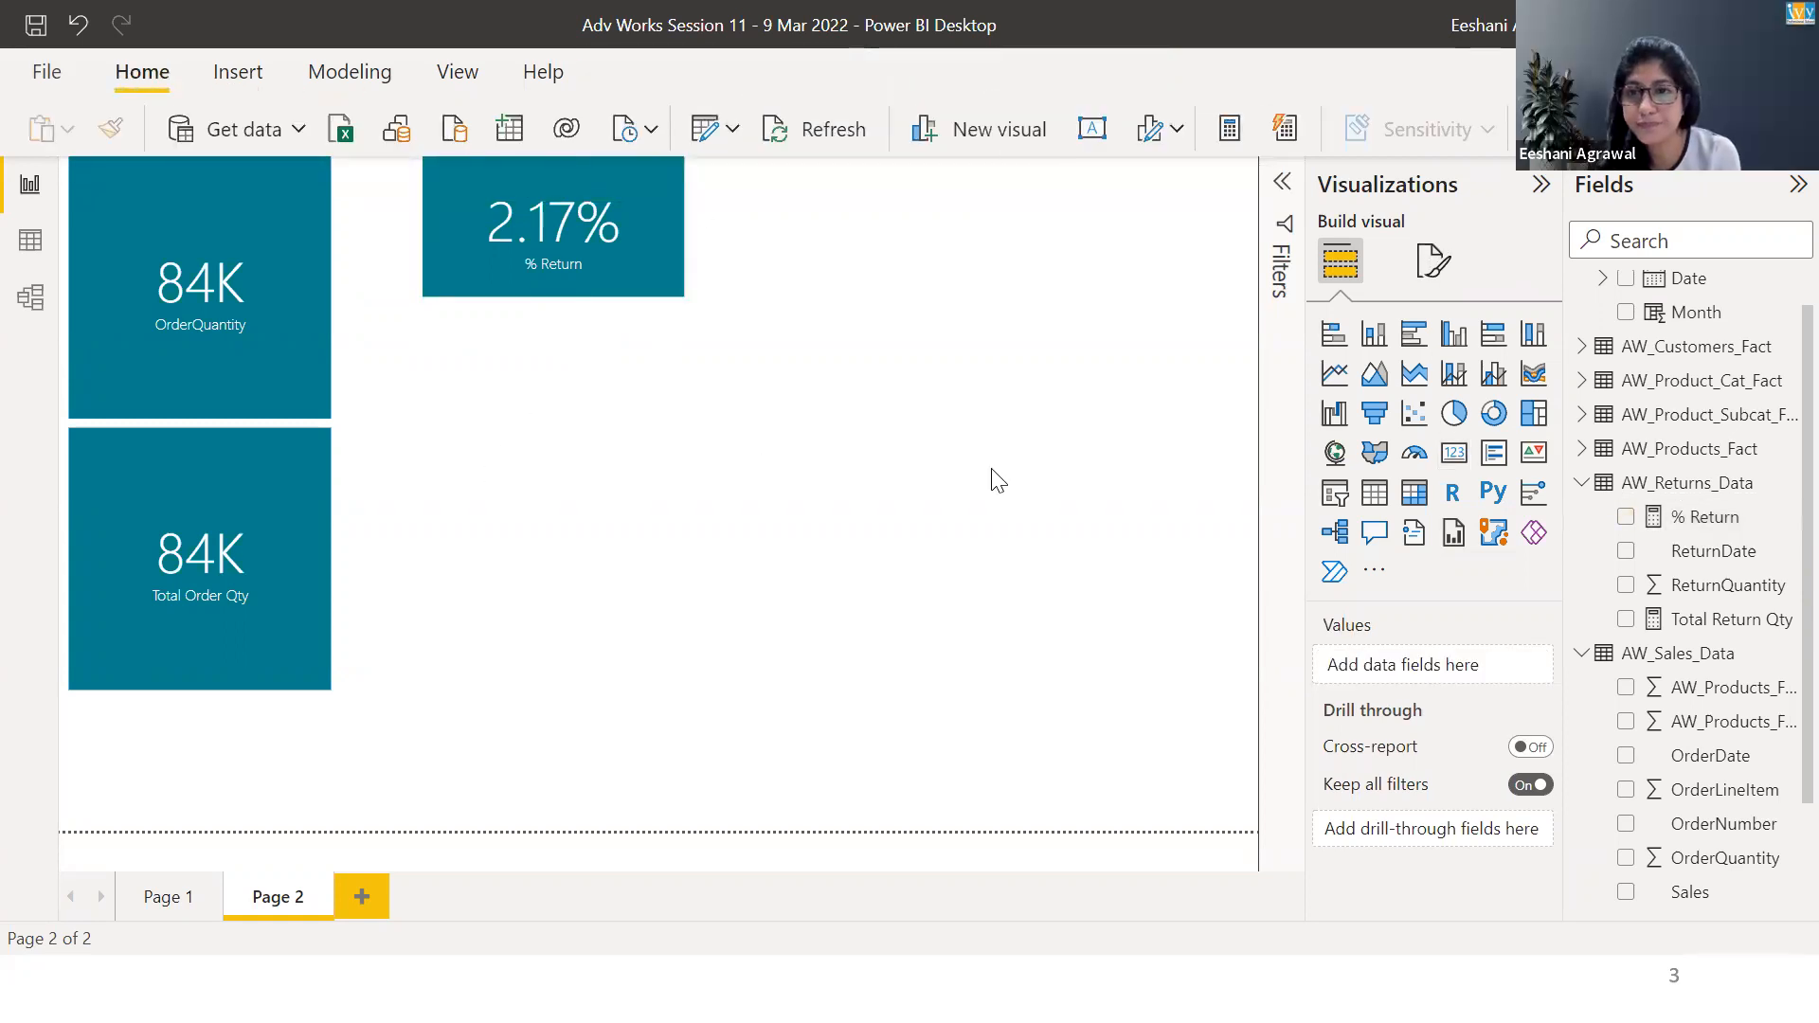
Try showing % Return by CategoryName as an enlarged clustered bar chart and as a table, and delete the visual.
{"action": "left_click", "coordinate": [1414, 336]}
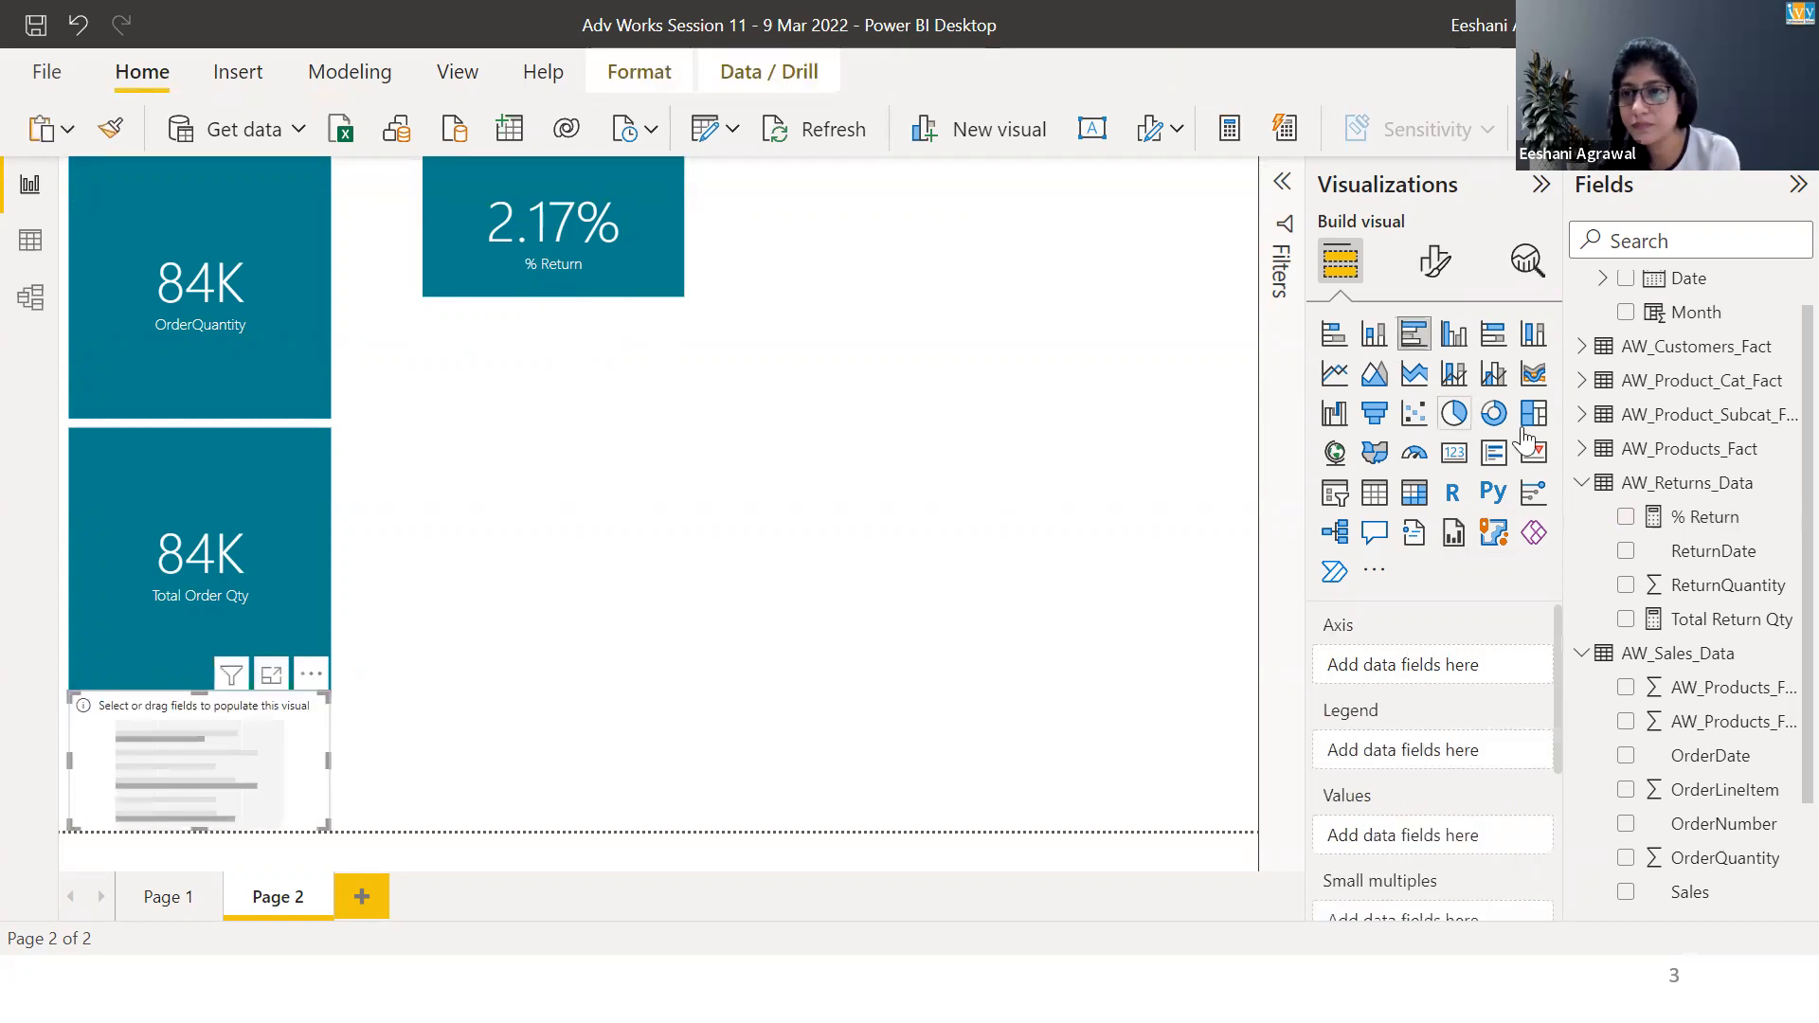
{"action": "left_click", "coordinate": [1582, 382]}
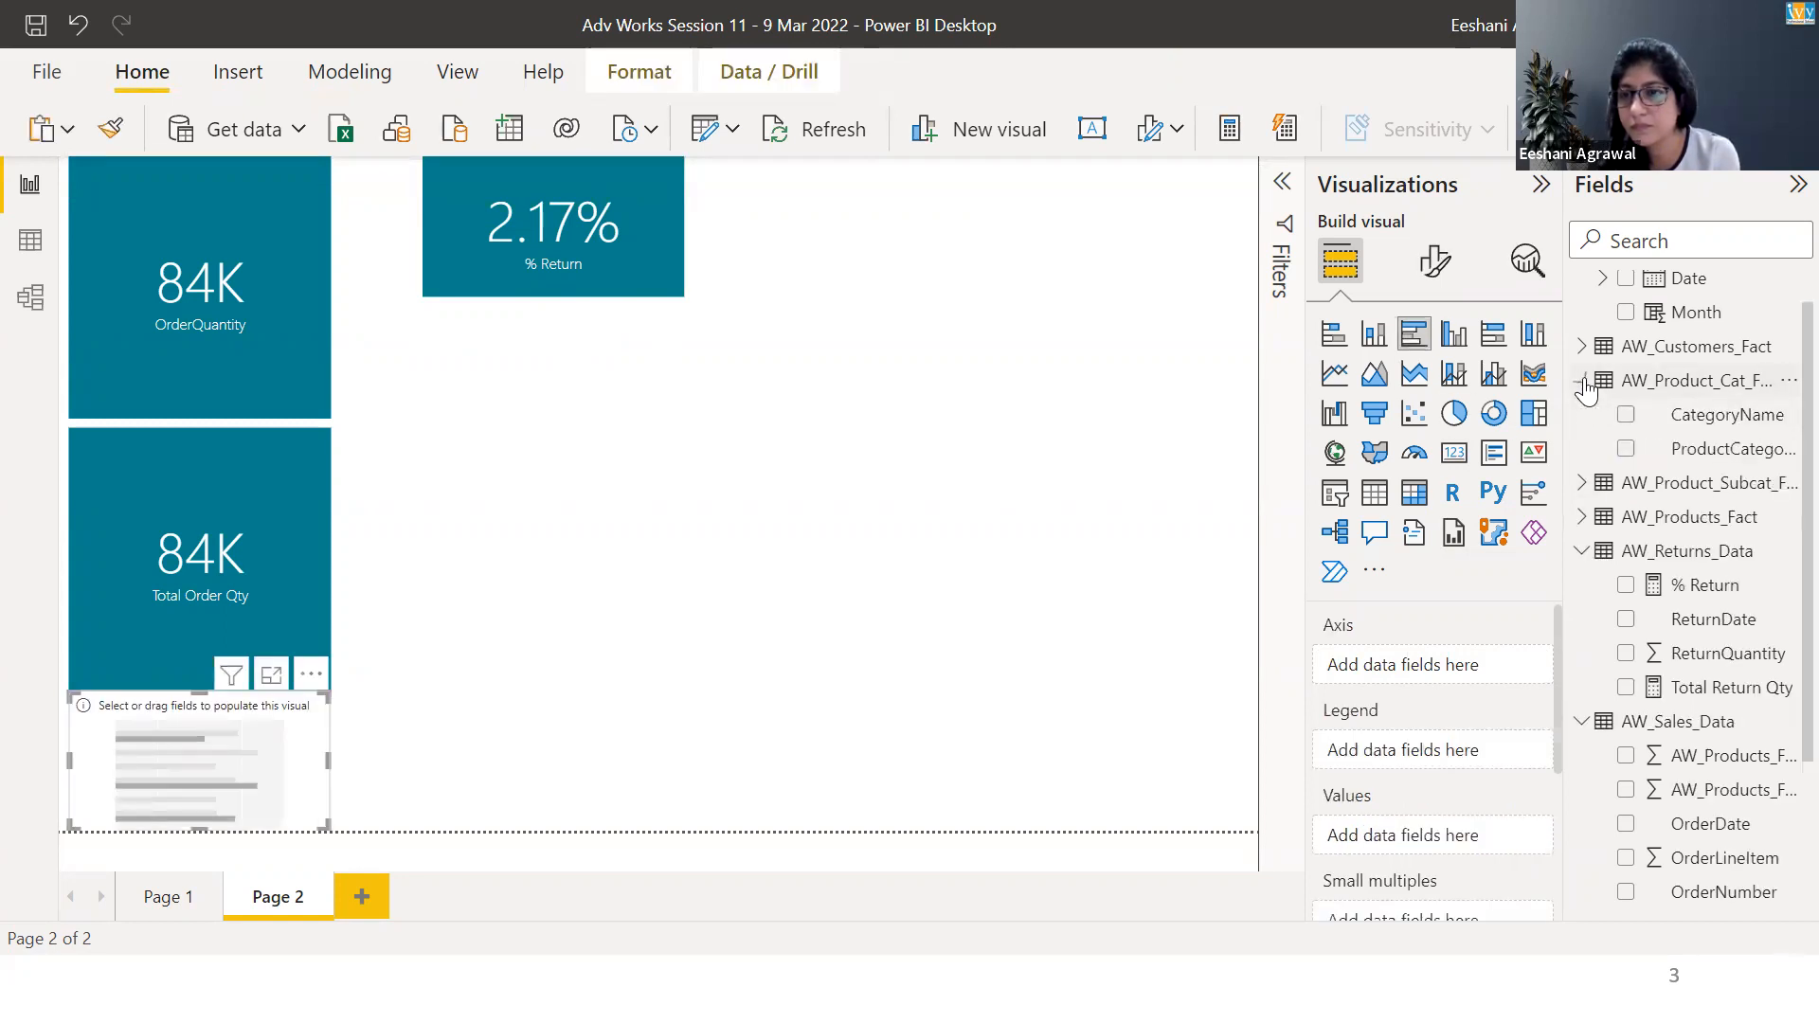
{"action": "left_click", "coordinate": [1626, 415]}
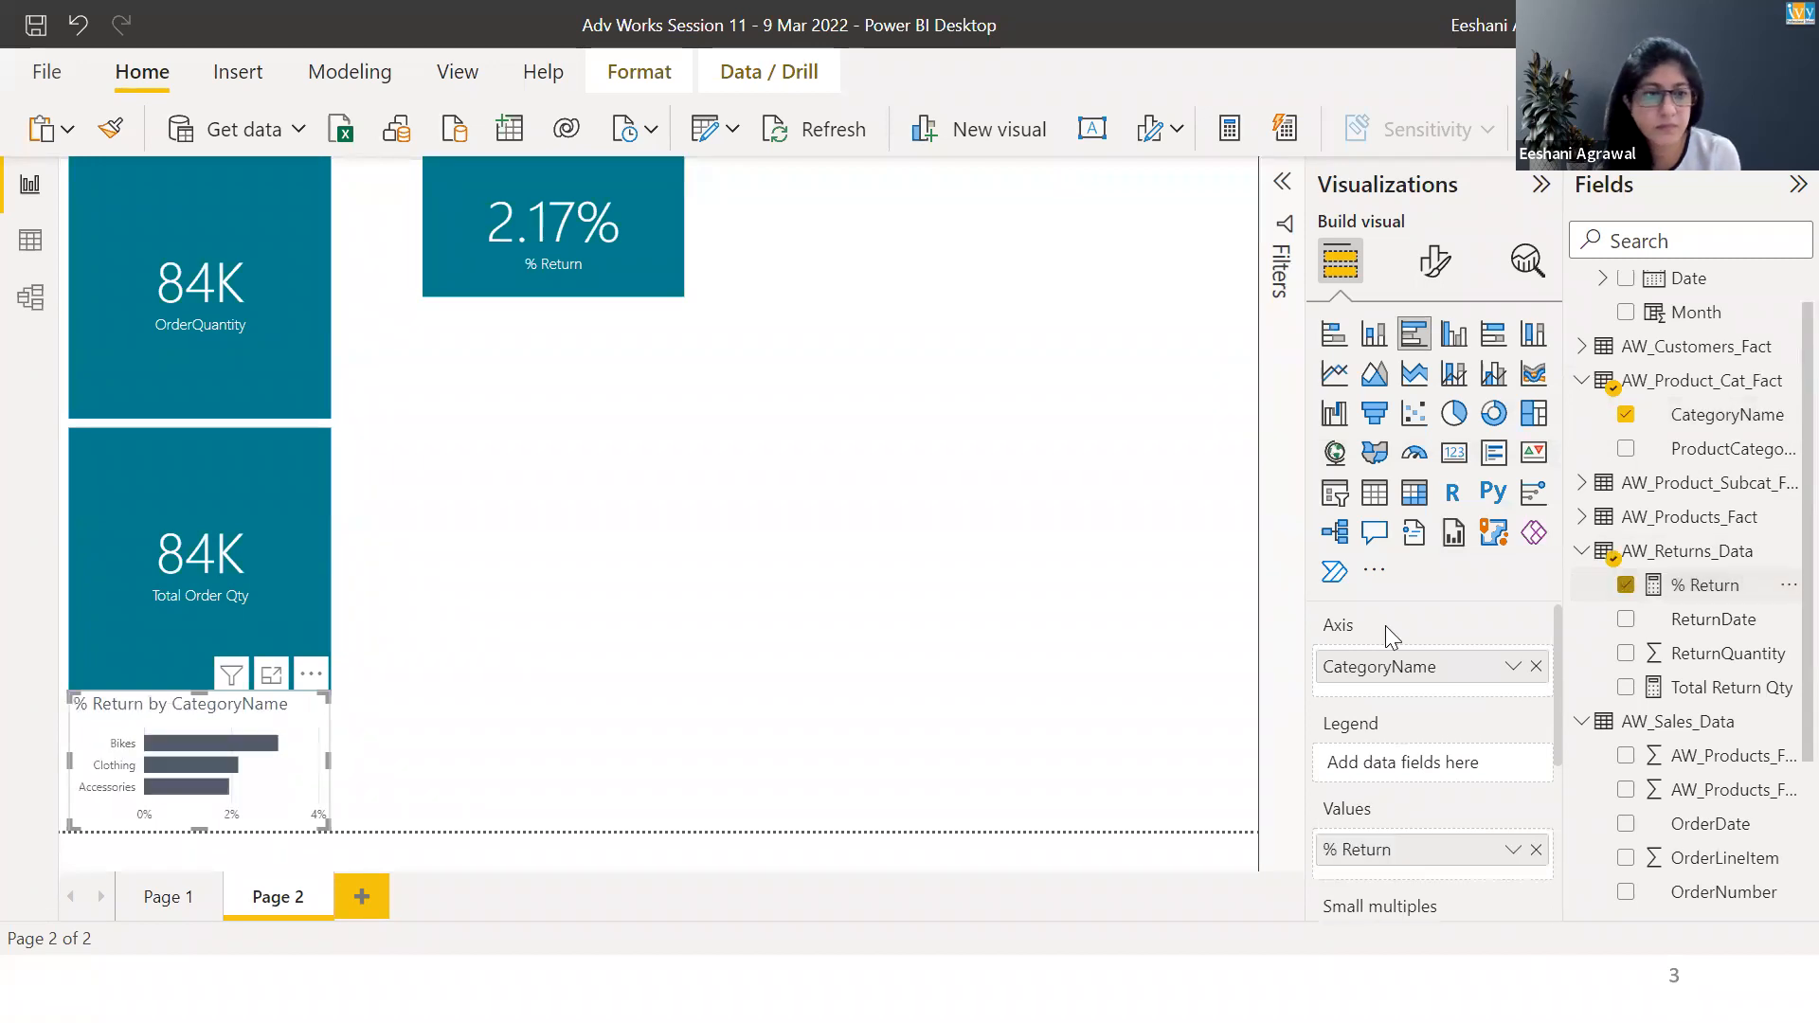
{"action": "left_click_drag", "start_coordinate": [323, 808], "coordinate": [813, 655]}
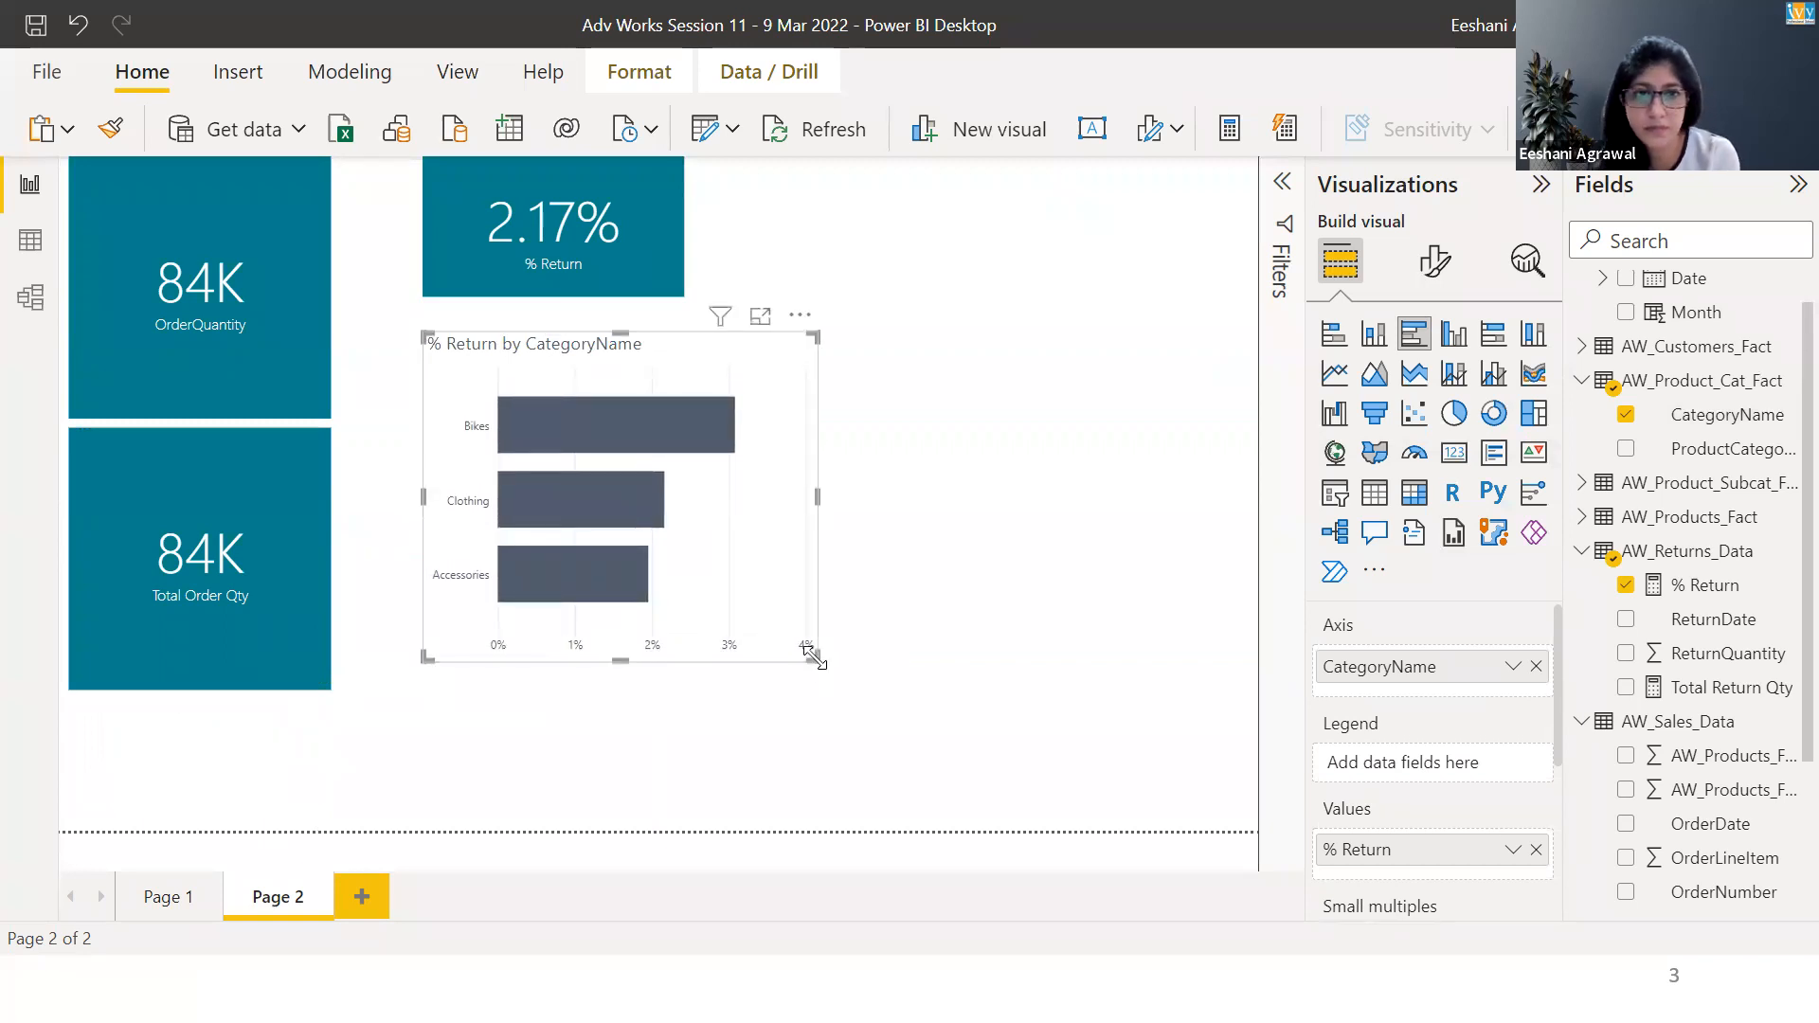
{"action": "left_click", "coordinate": [1384, 494]}
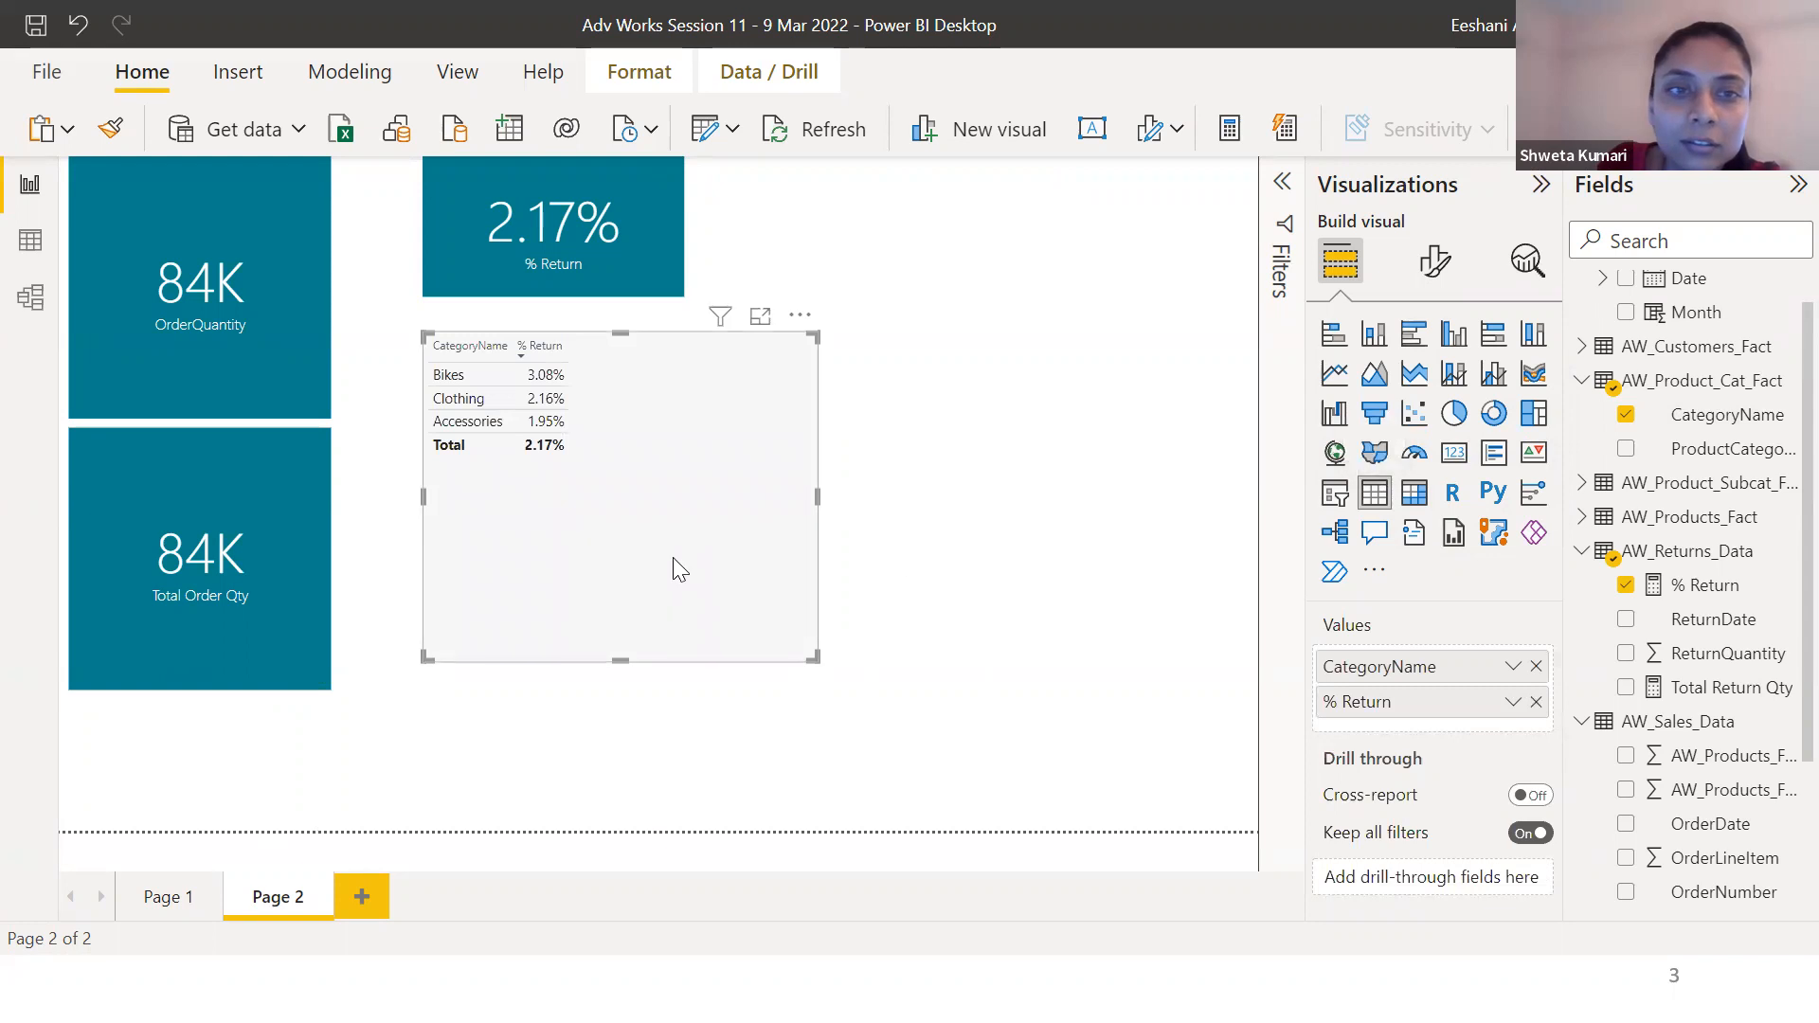
{"action": "key", "text": "Delete"}
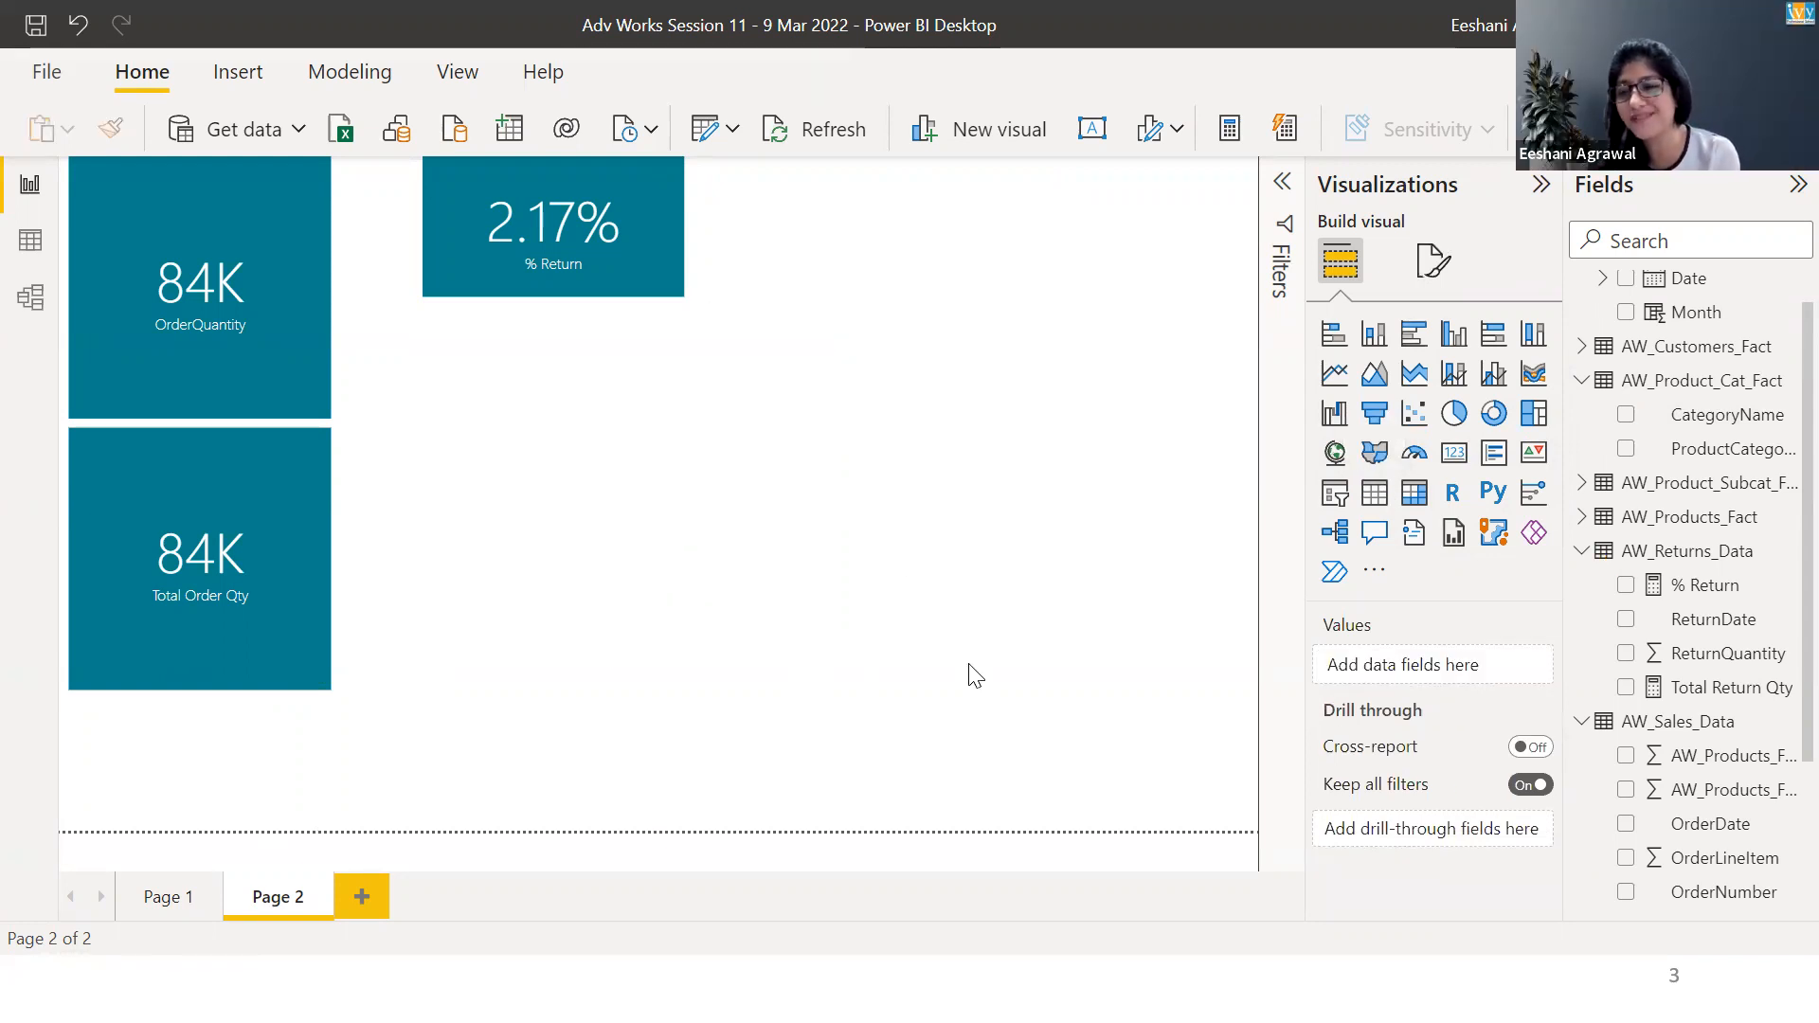
Browse the calculation types offered for a new quick measure on AW_Sales_Data, and leave without creating one.
{"action": "right_click", "coordinate": [1658, 736]}
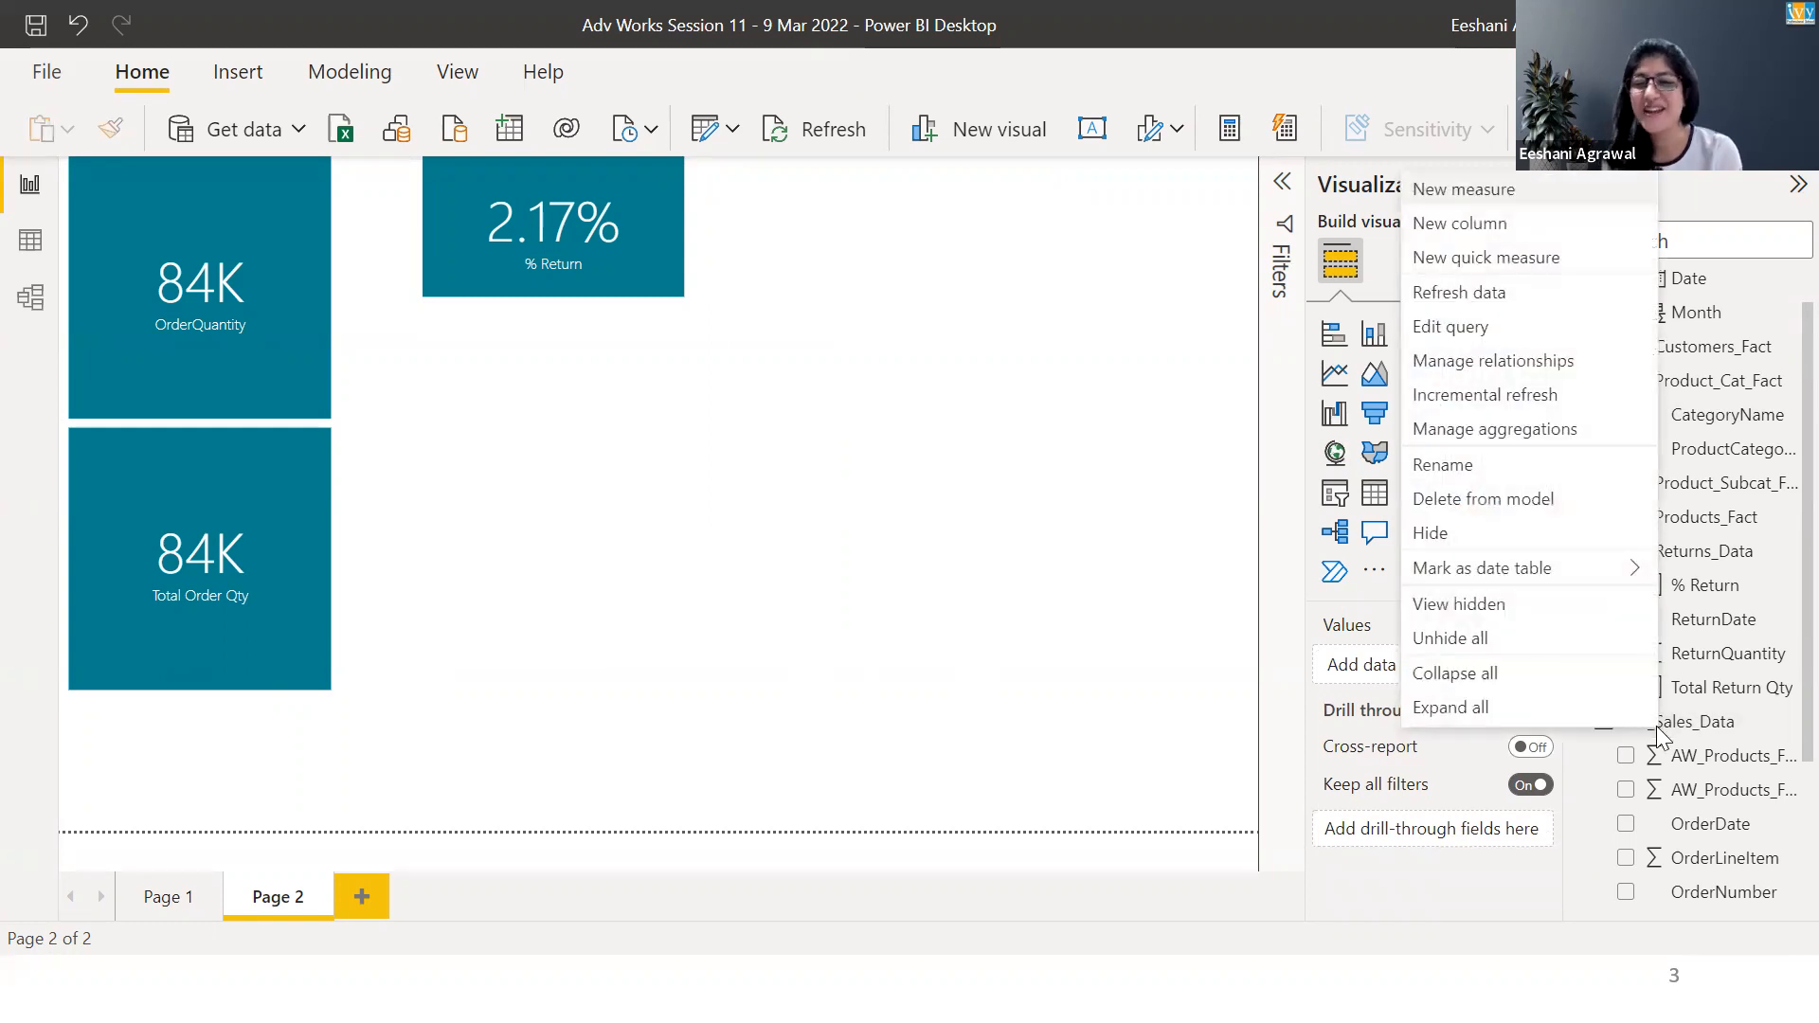
{"action": "left_click", "coordinate": [1509, 259]}
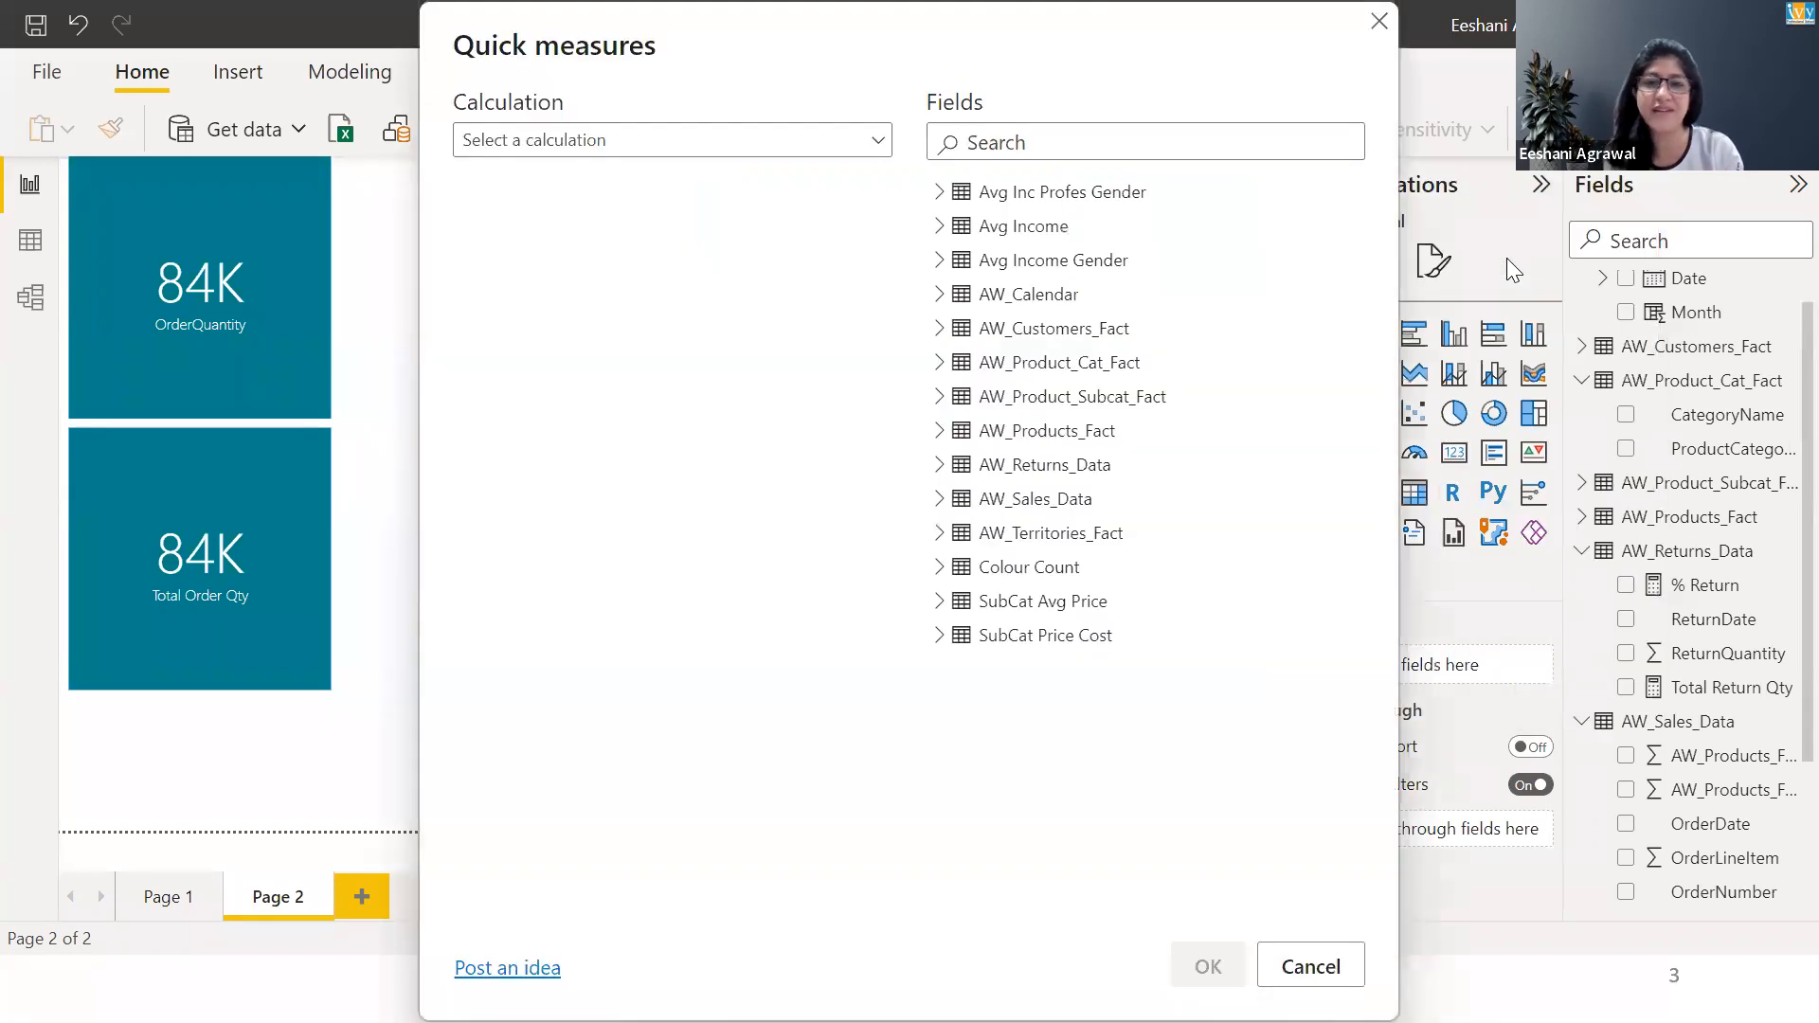
{"action": "left_click", "coordinate": [533, 144]}
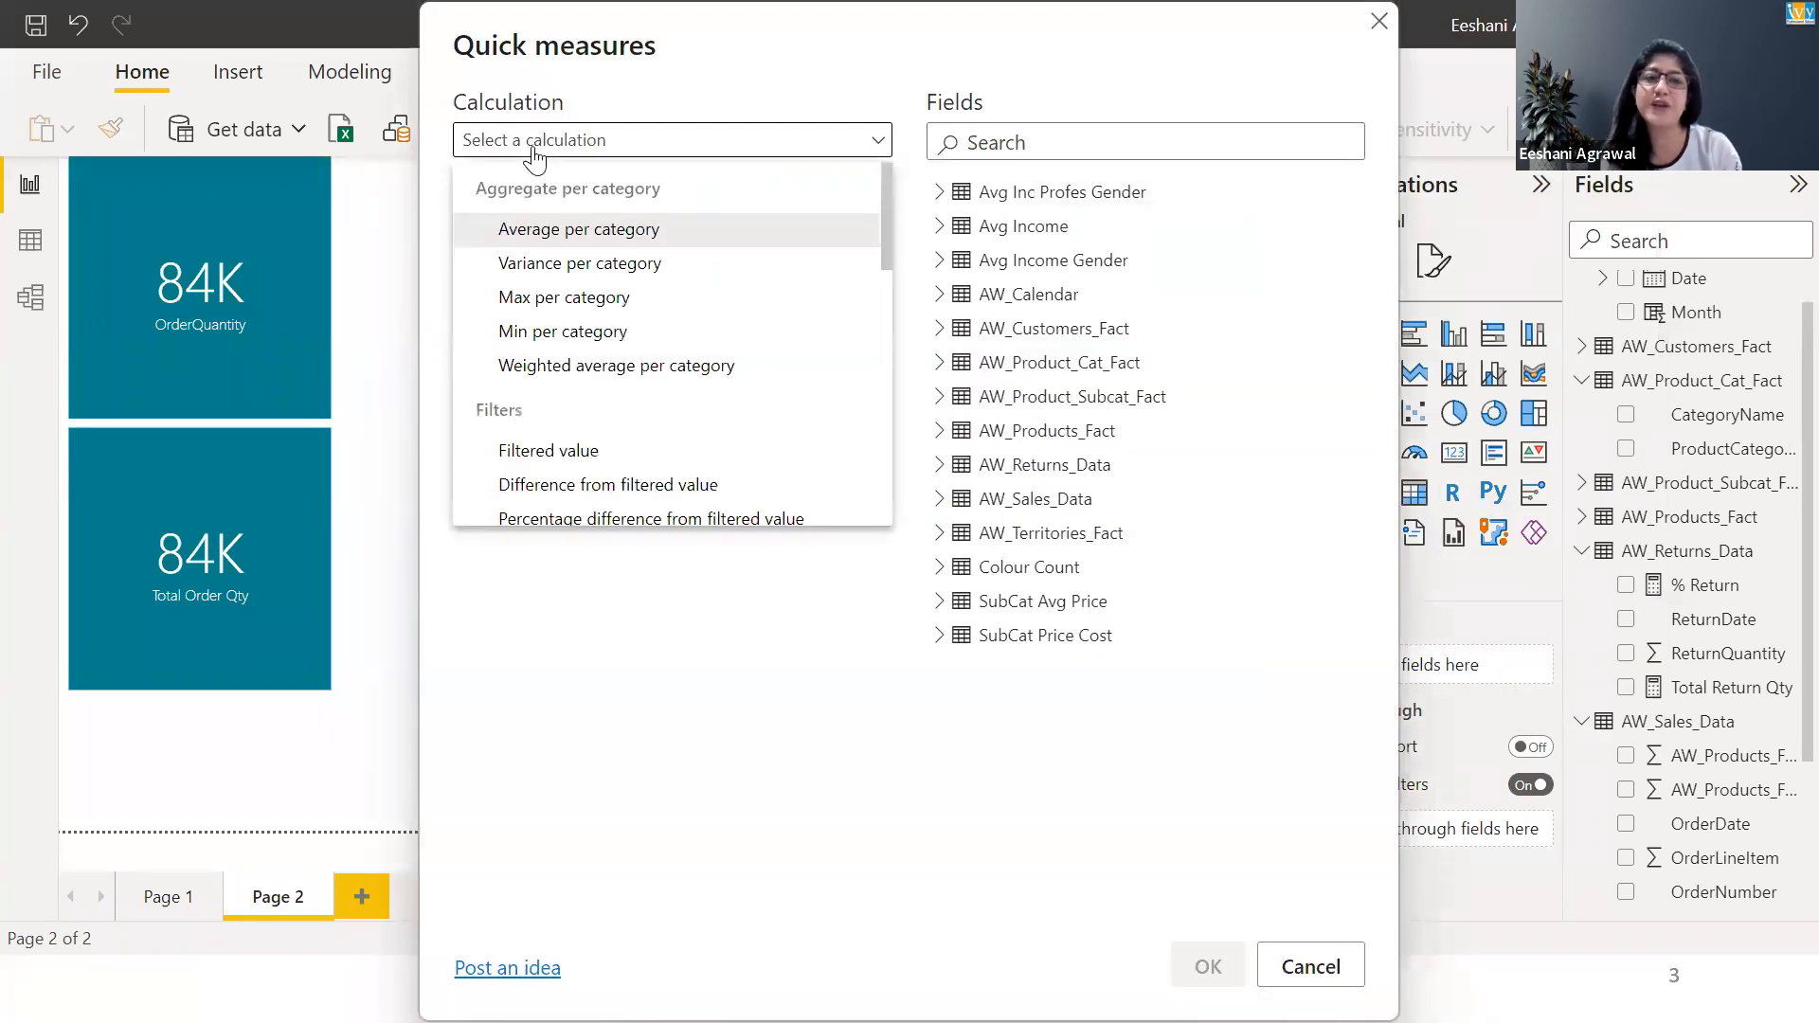
{"action": "left_click_drag", "start_coordinate": [887, 247], "coordinate": [896, 493]}
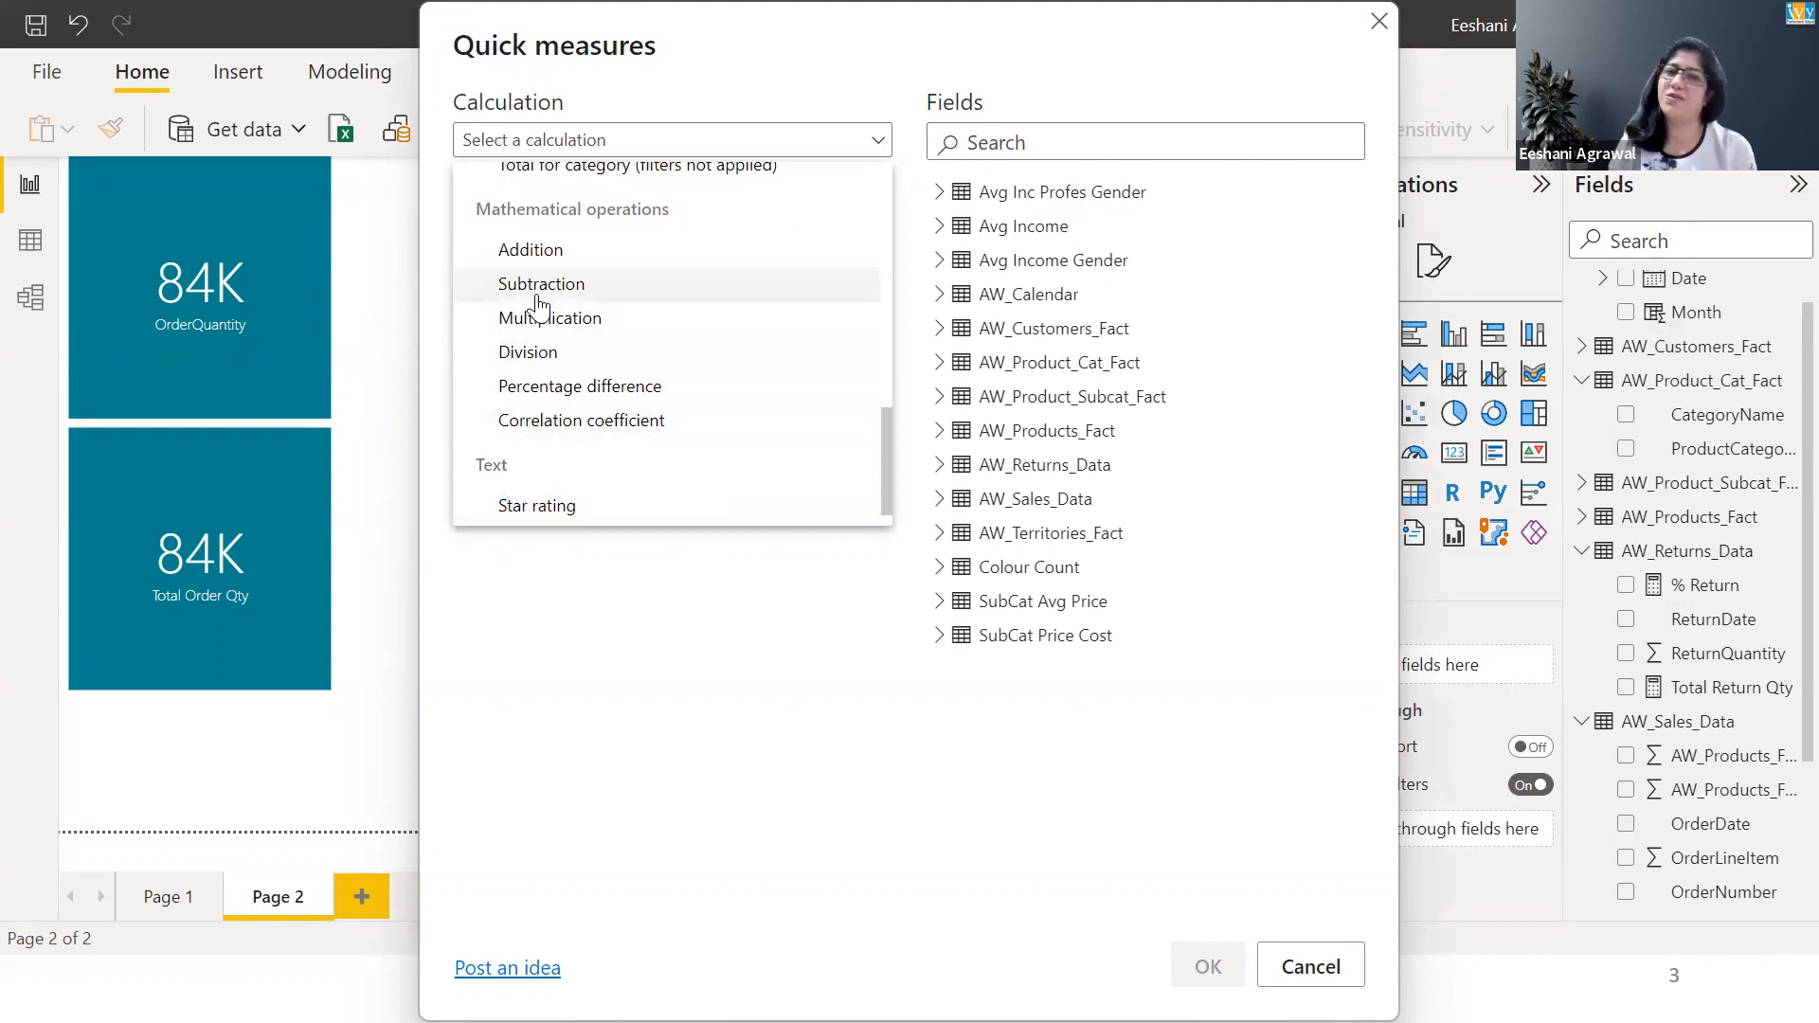
{"action": "scroll", "coordinate": [891, 218], "scroll_direction": "up", "scroll_amount": 1}
{"action": "scroll", "coordinate": [890, 218], "scroll_direction": "up", "scroll_amount": 7}
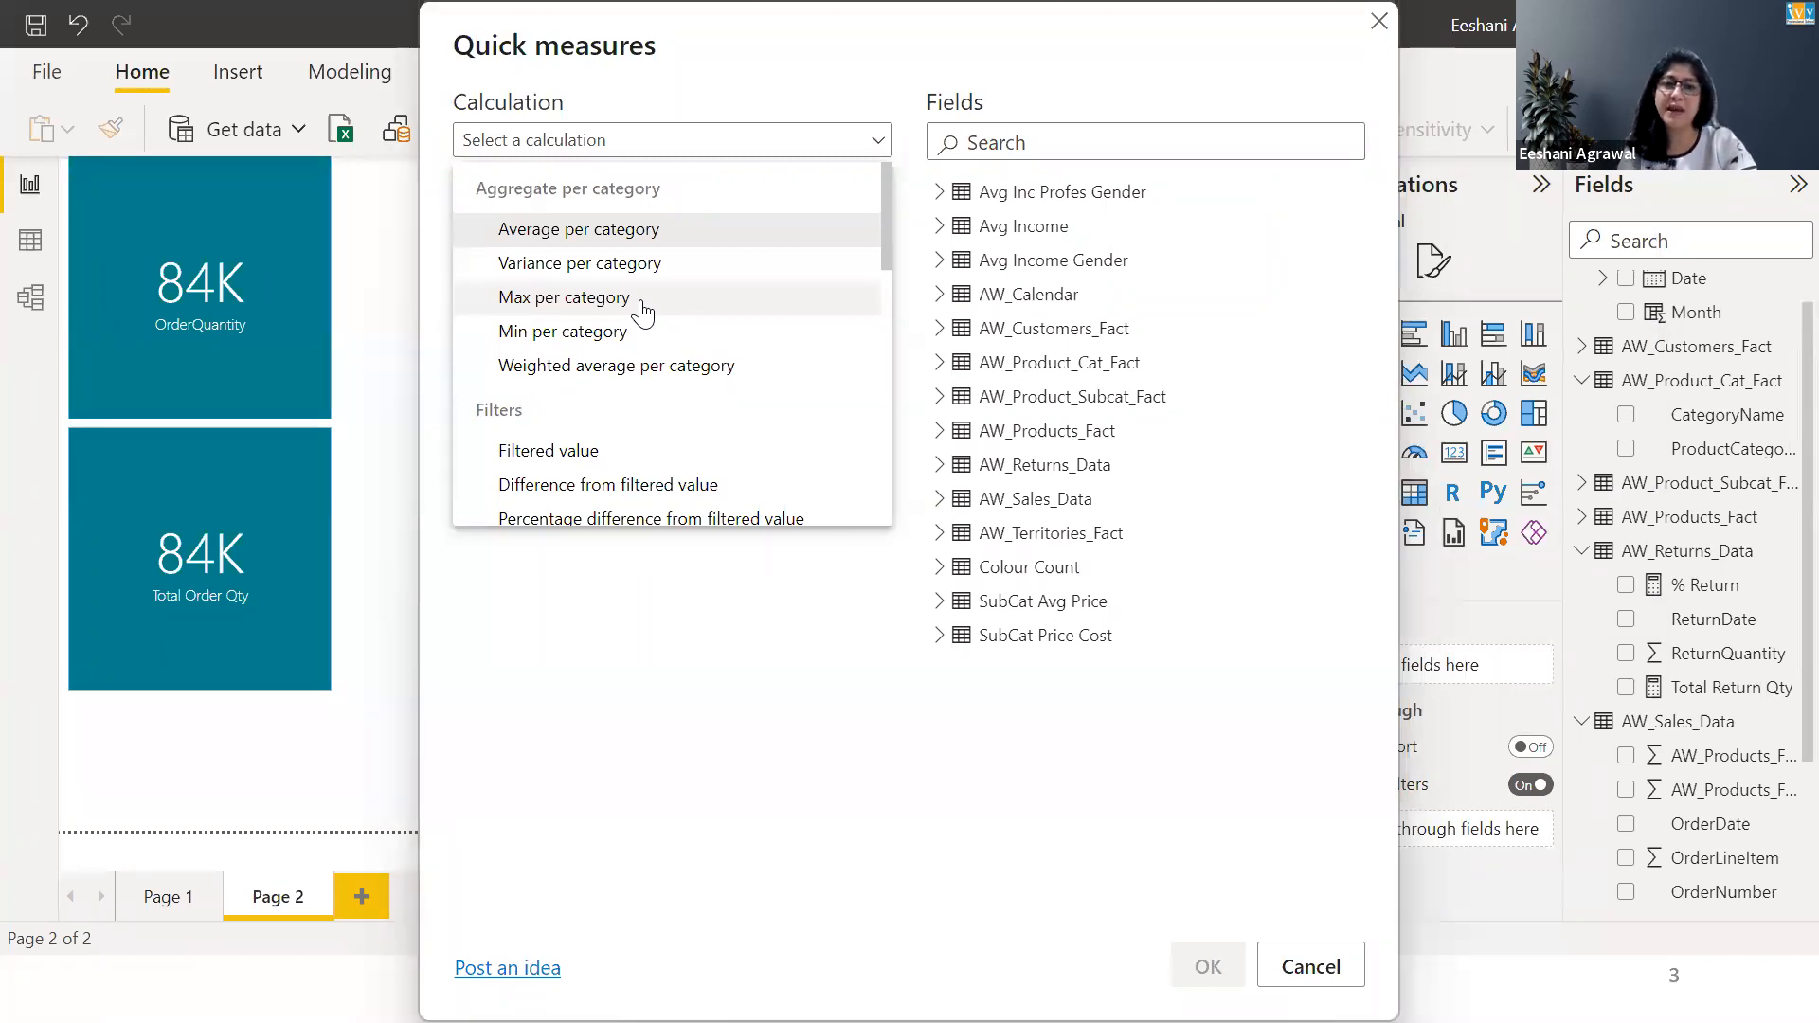
{"action": "key", "text": "Escape"}
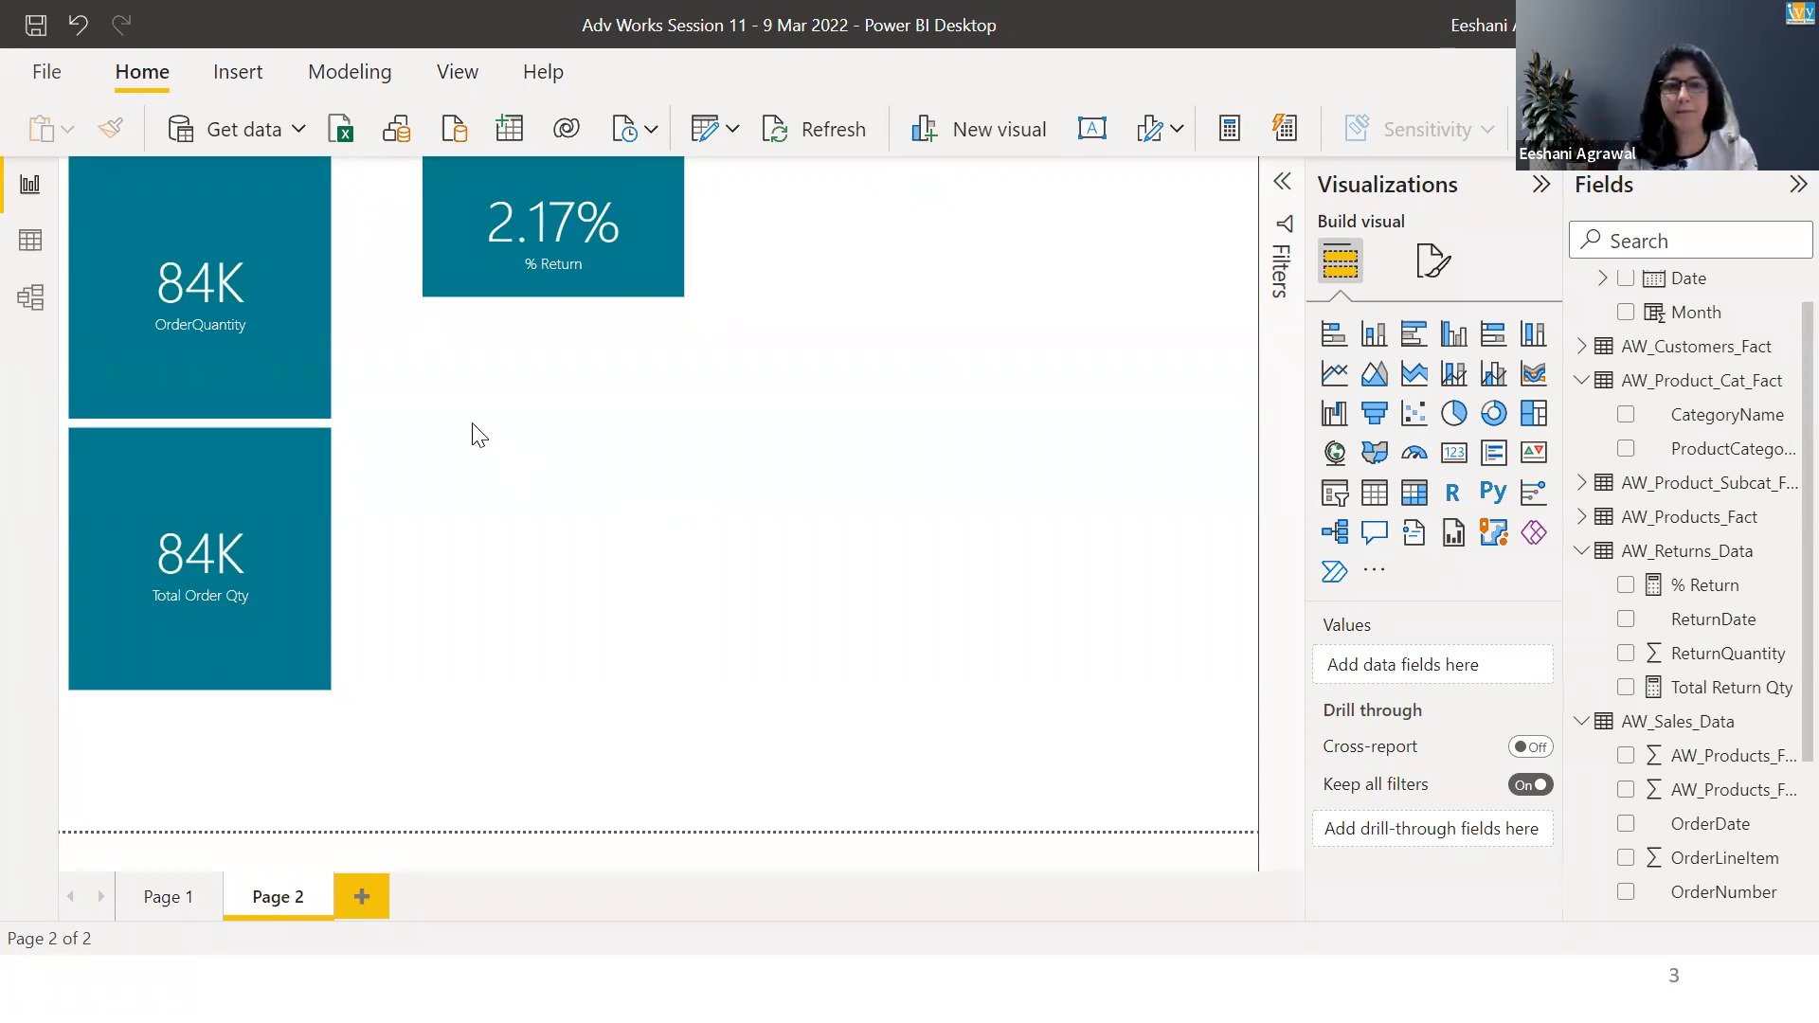
Add a matrix with CategoryName as rows and Total Order Qty, Total Return Qty and % Return as values.
{"action": "left_click", "coordinate": [1415, 492]}
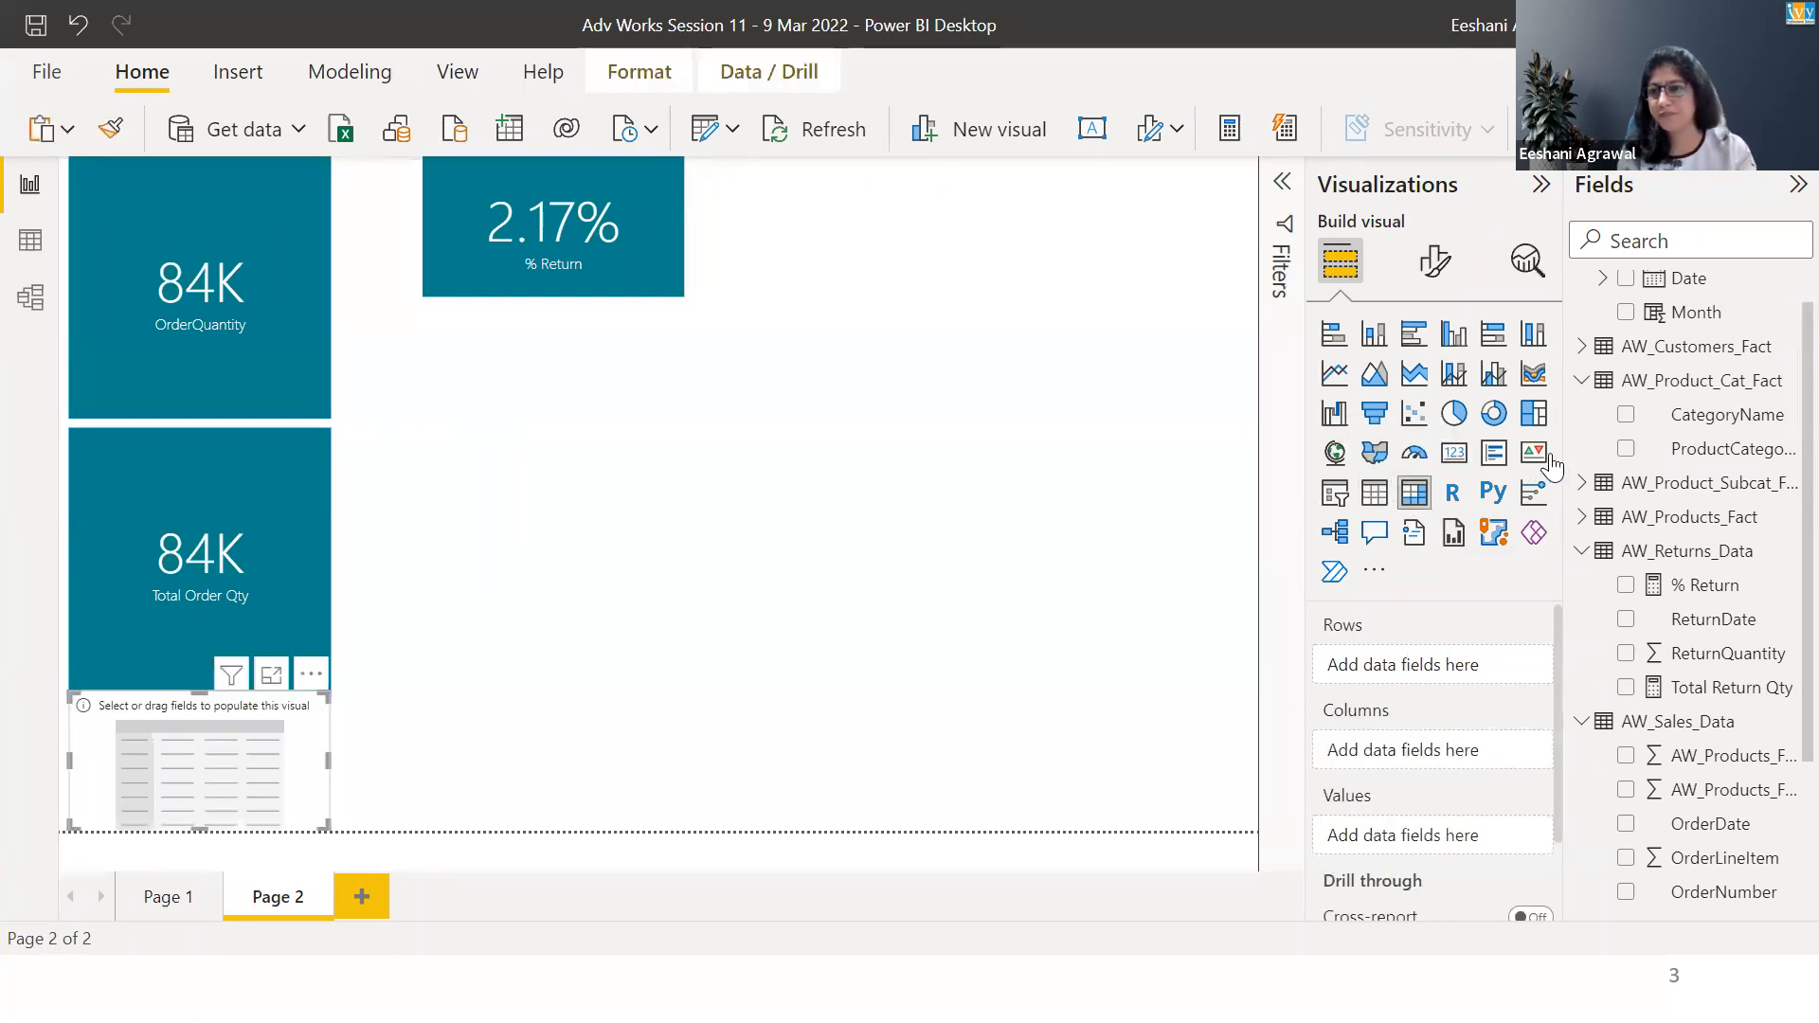
{"action": "left_click", "coordinate": [1626, 415]}
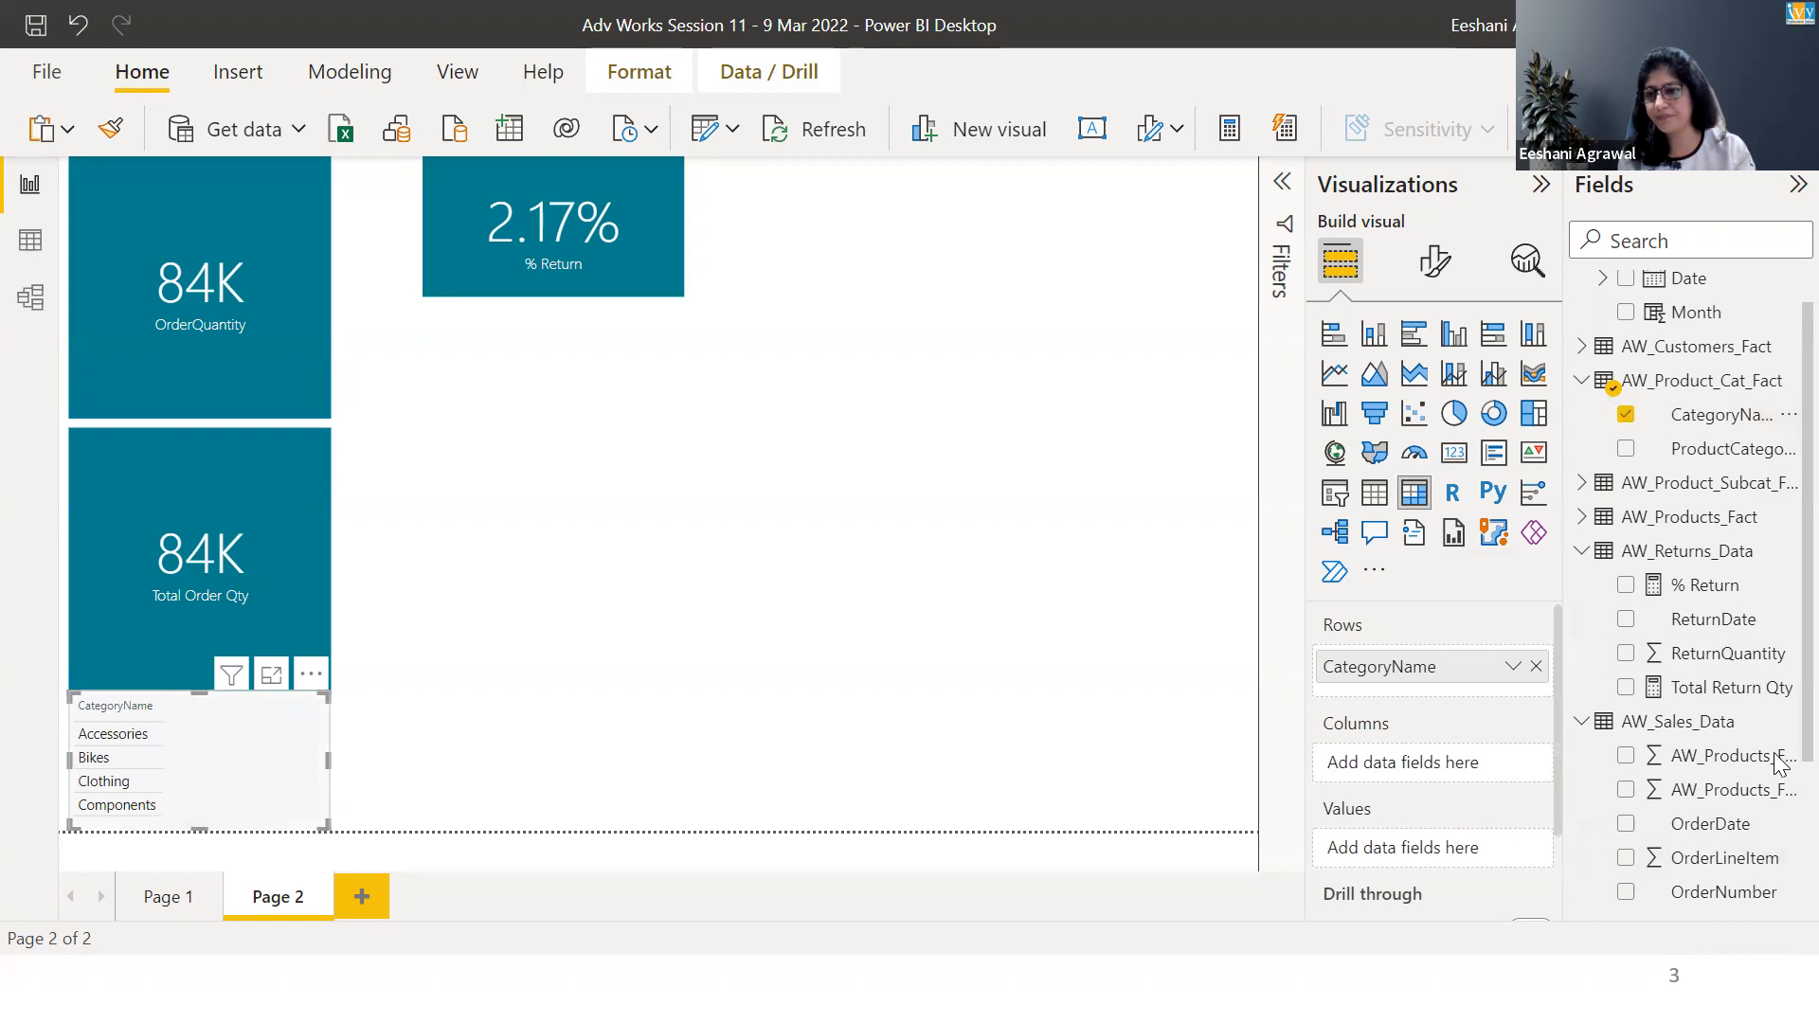
{"action": "scroll", "coordinate": [1775, 749], "scroll_direction": "down", "scroll_amount": 3}
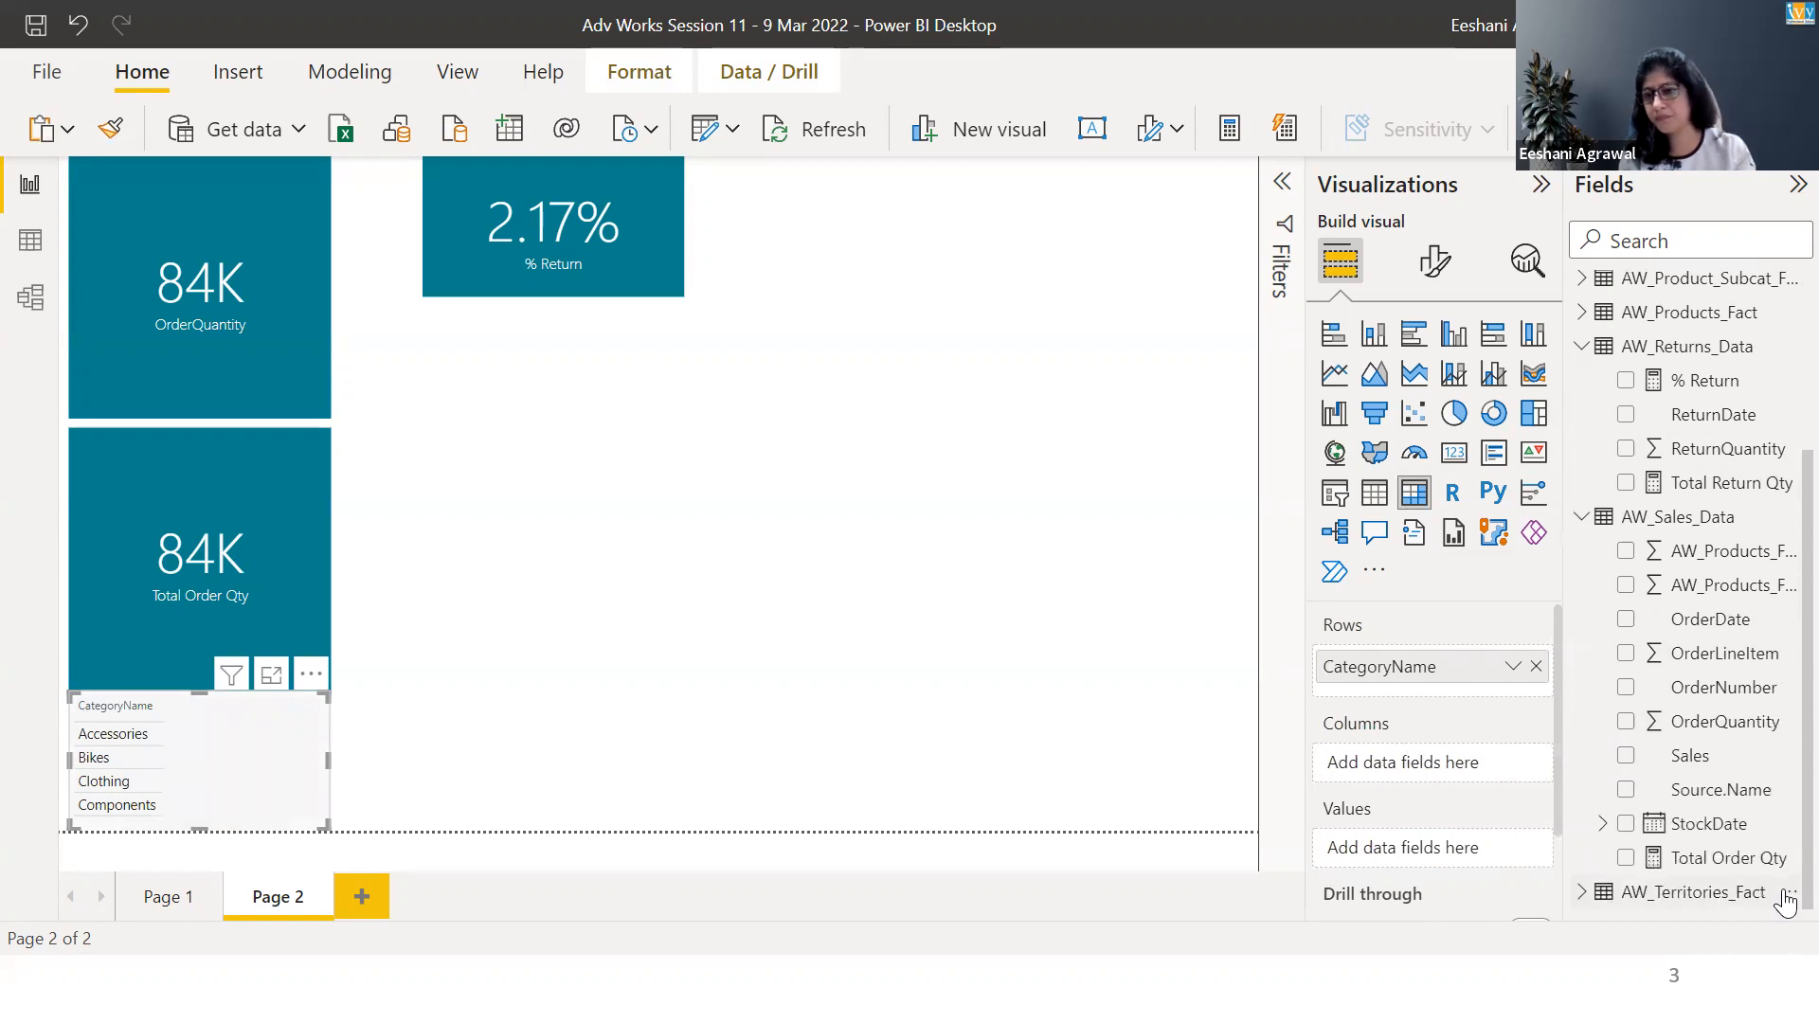
{"action": "left_click", "coordinate": [1626, 860]}
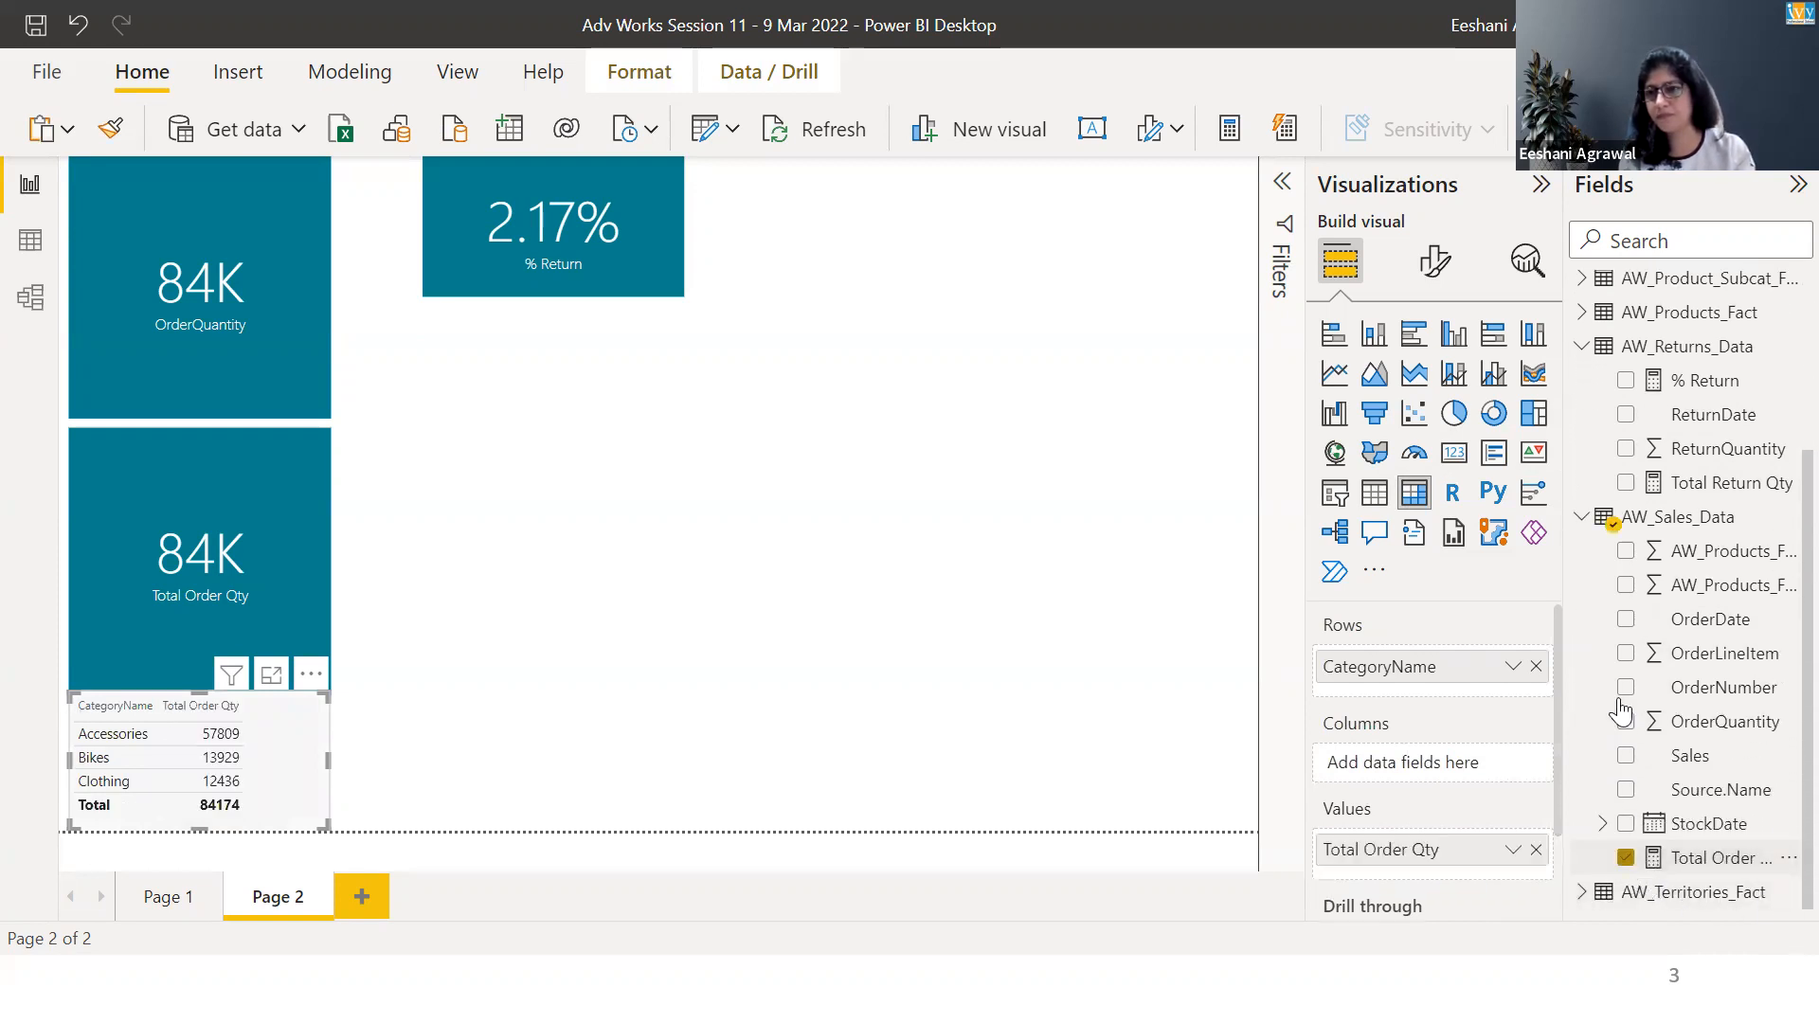
{"action": "left_click", "coordinate": [1626, 483]}
{"action": "left_click", "coordinate": [1626, 380]}
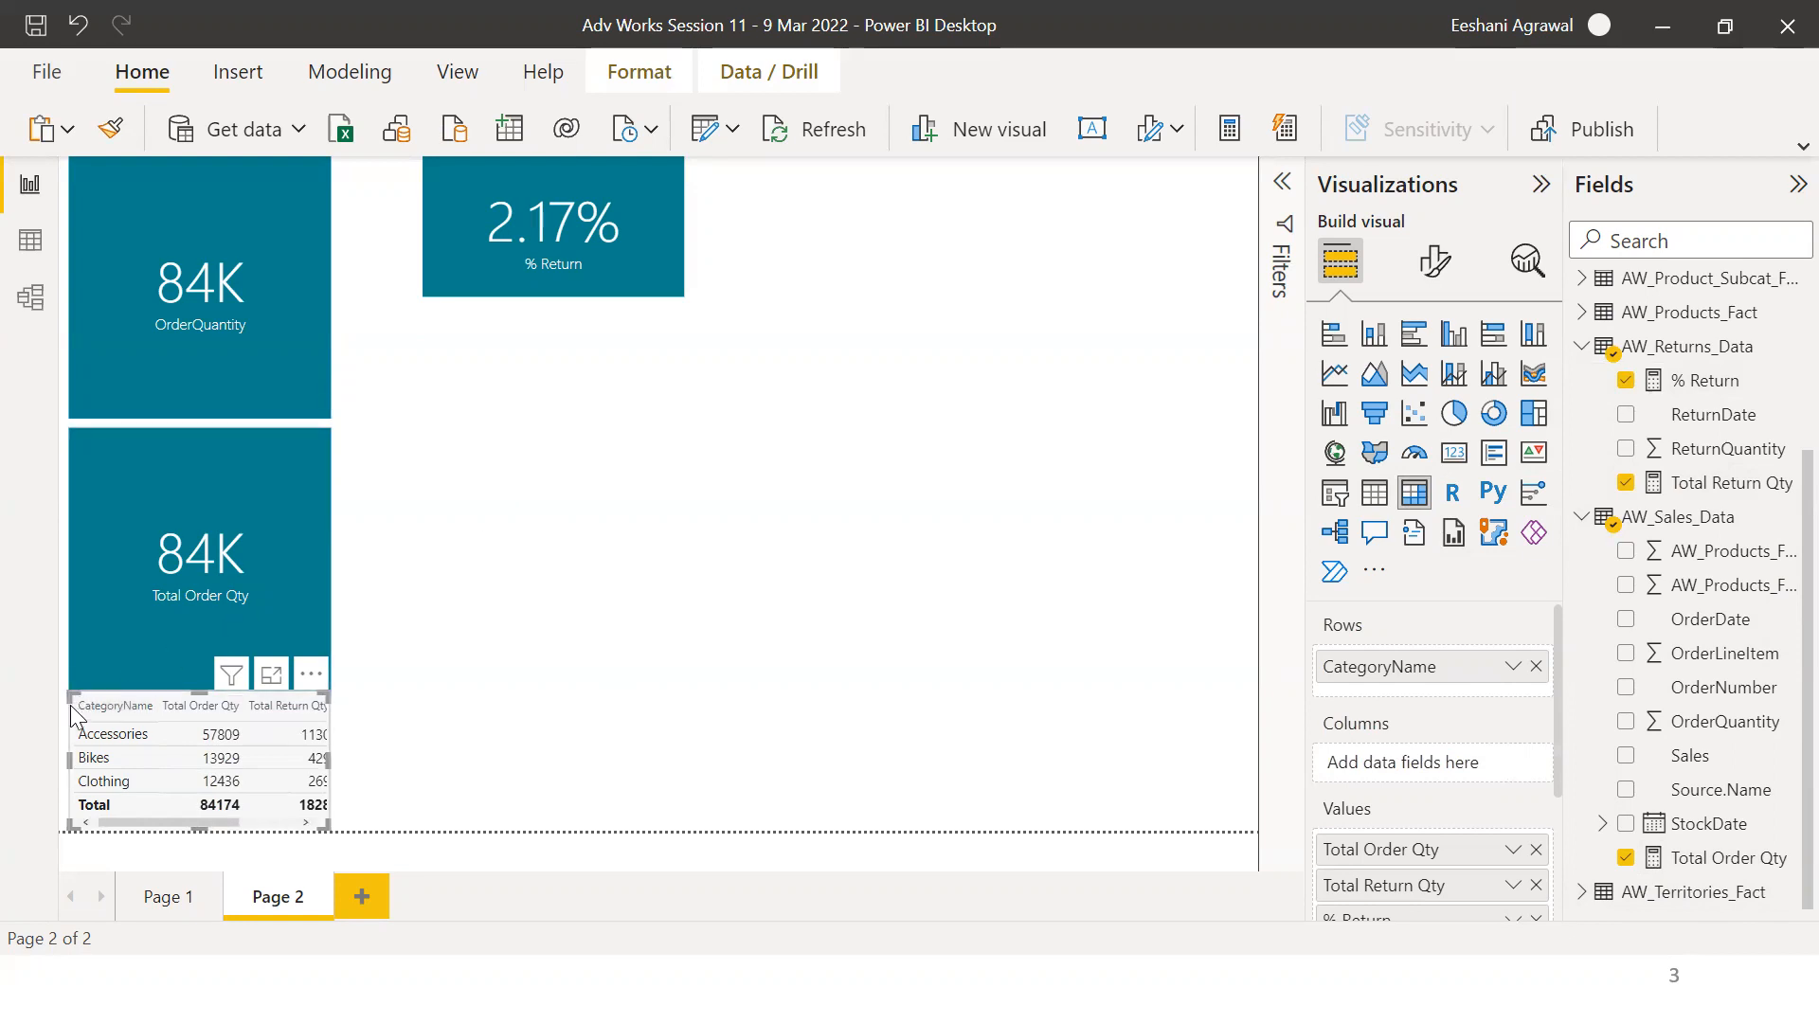
Place the matrix directly below the % Return card and enlarge it so all its columns fit.
{"action": "left_click_drag", "start_coordinate": [72, 709], "coordinate": [422, 340]}
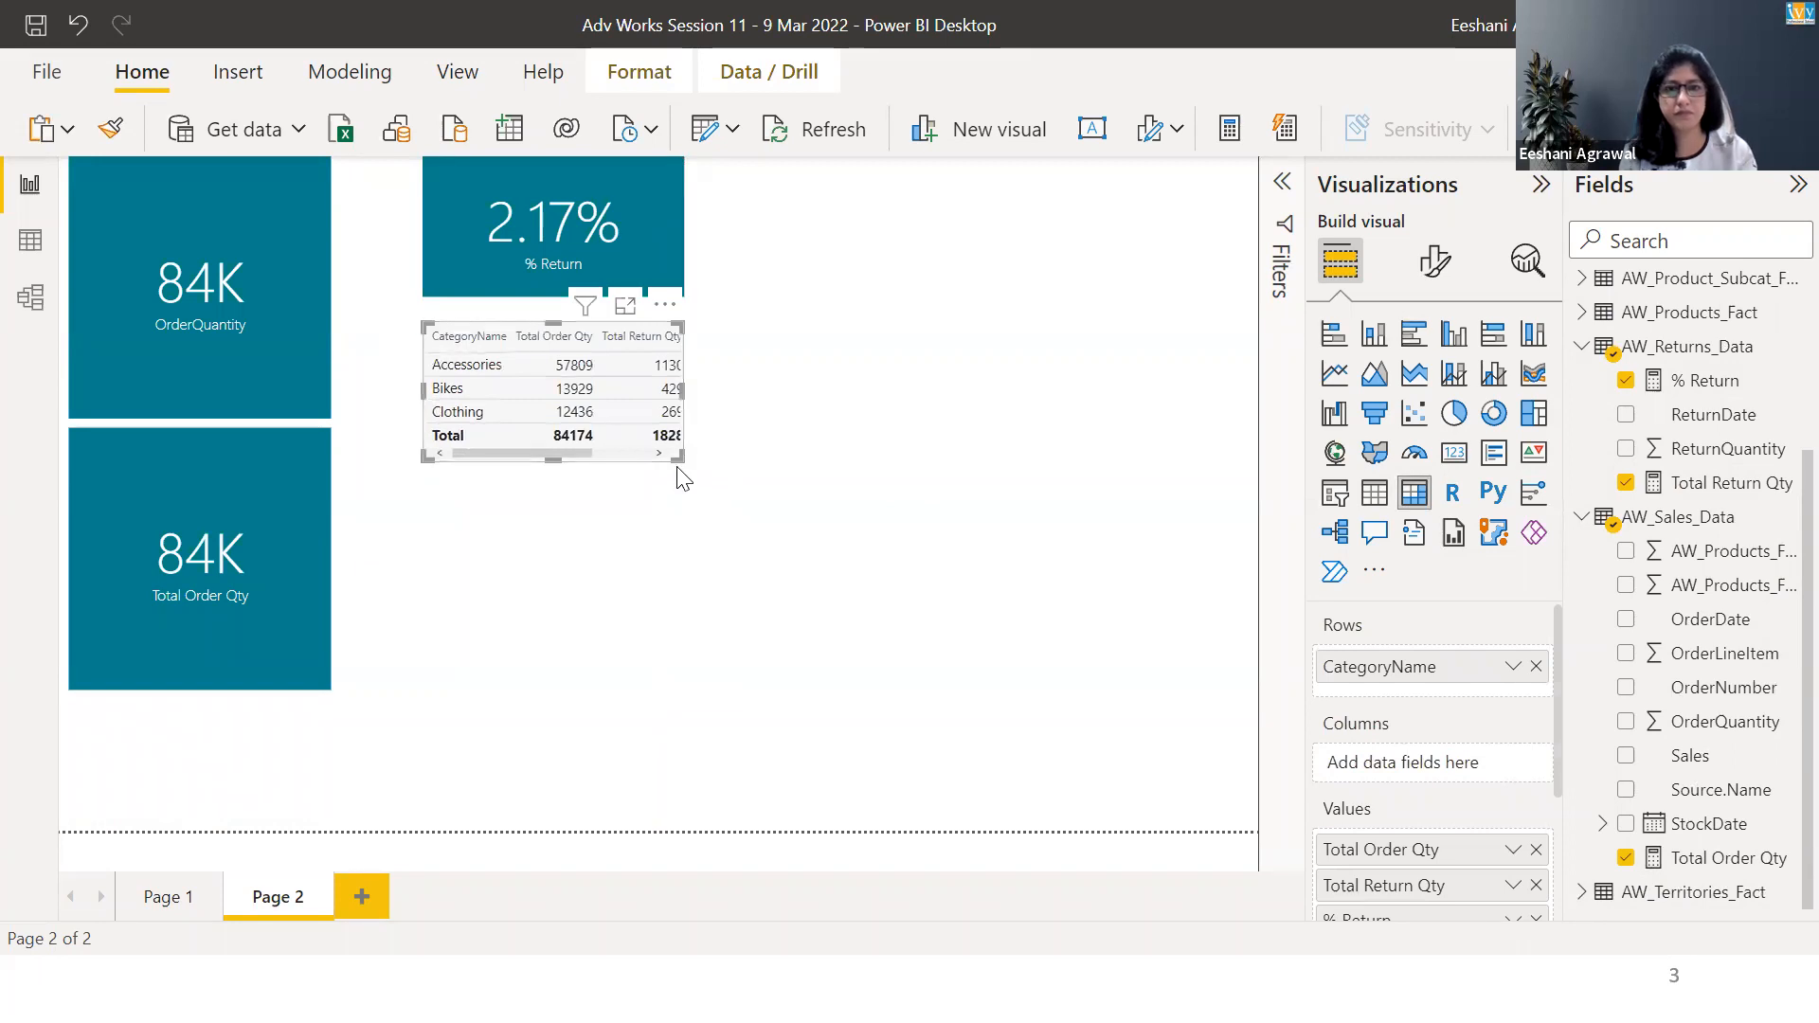
{"action": "left_click", "coordinate": [691, 474]}
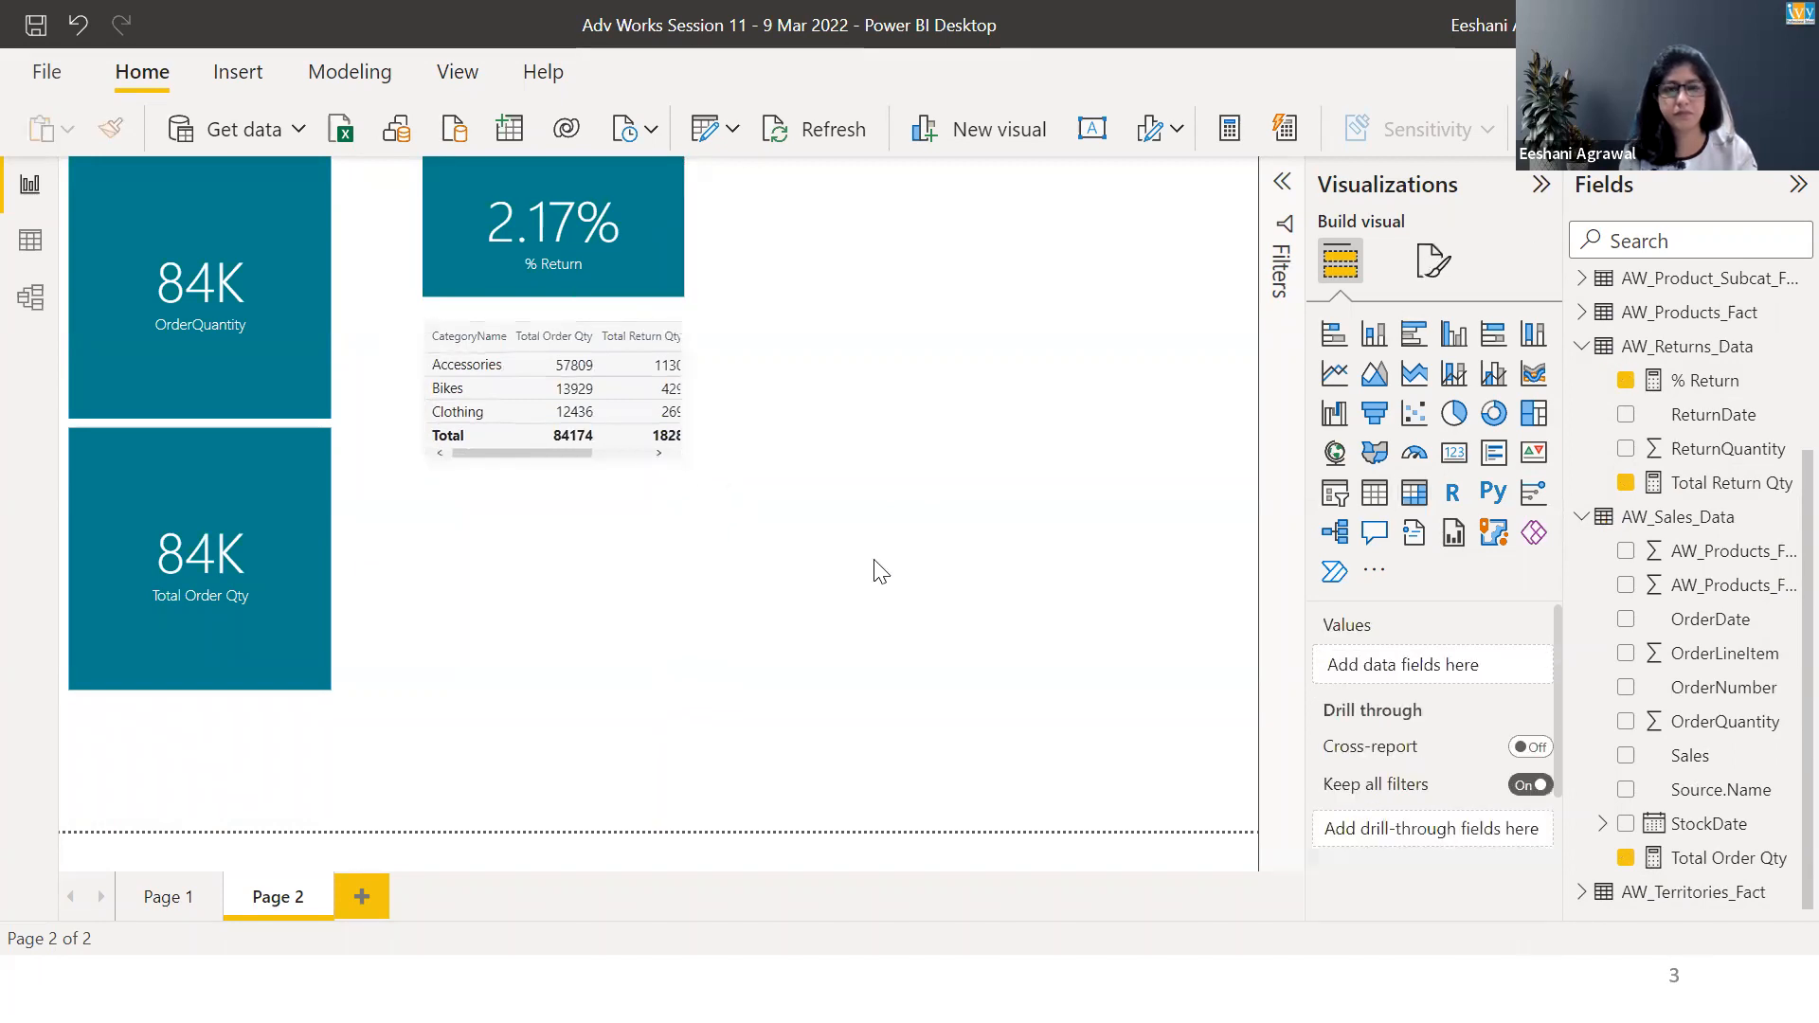
{"action": "left_click", "coordinate": [551, 431]}
{"action": "left_click_drag", "start_coordinate": [678, 457], "coordinate": [849, 491]}
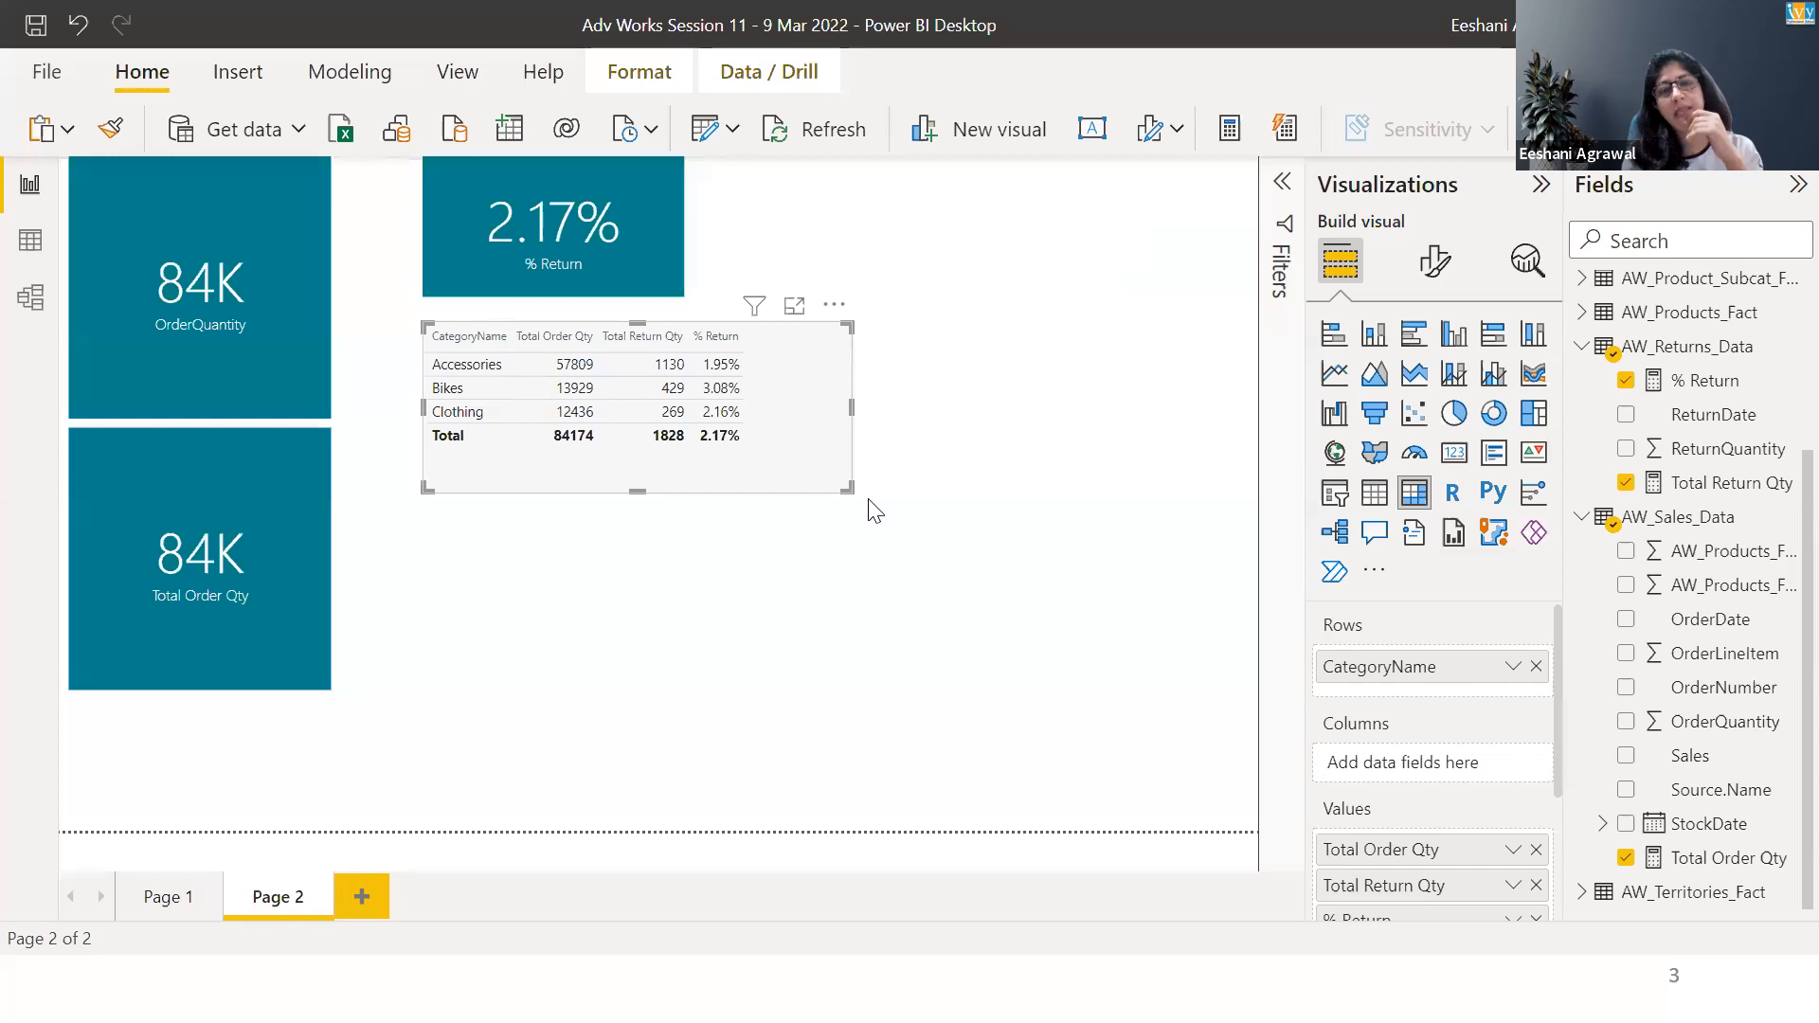
{"action": "mouse_move", "coordinate": [850, 490]}
{"action": "left_mouse_down"}
{"action": "mouse_move", "coordinate": [853, 568]}
{"action": "mouse_move", "coordinate": [872, 476]}
{"action": "left_mouse_up"}
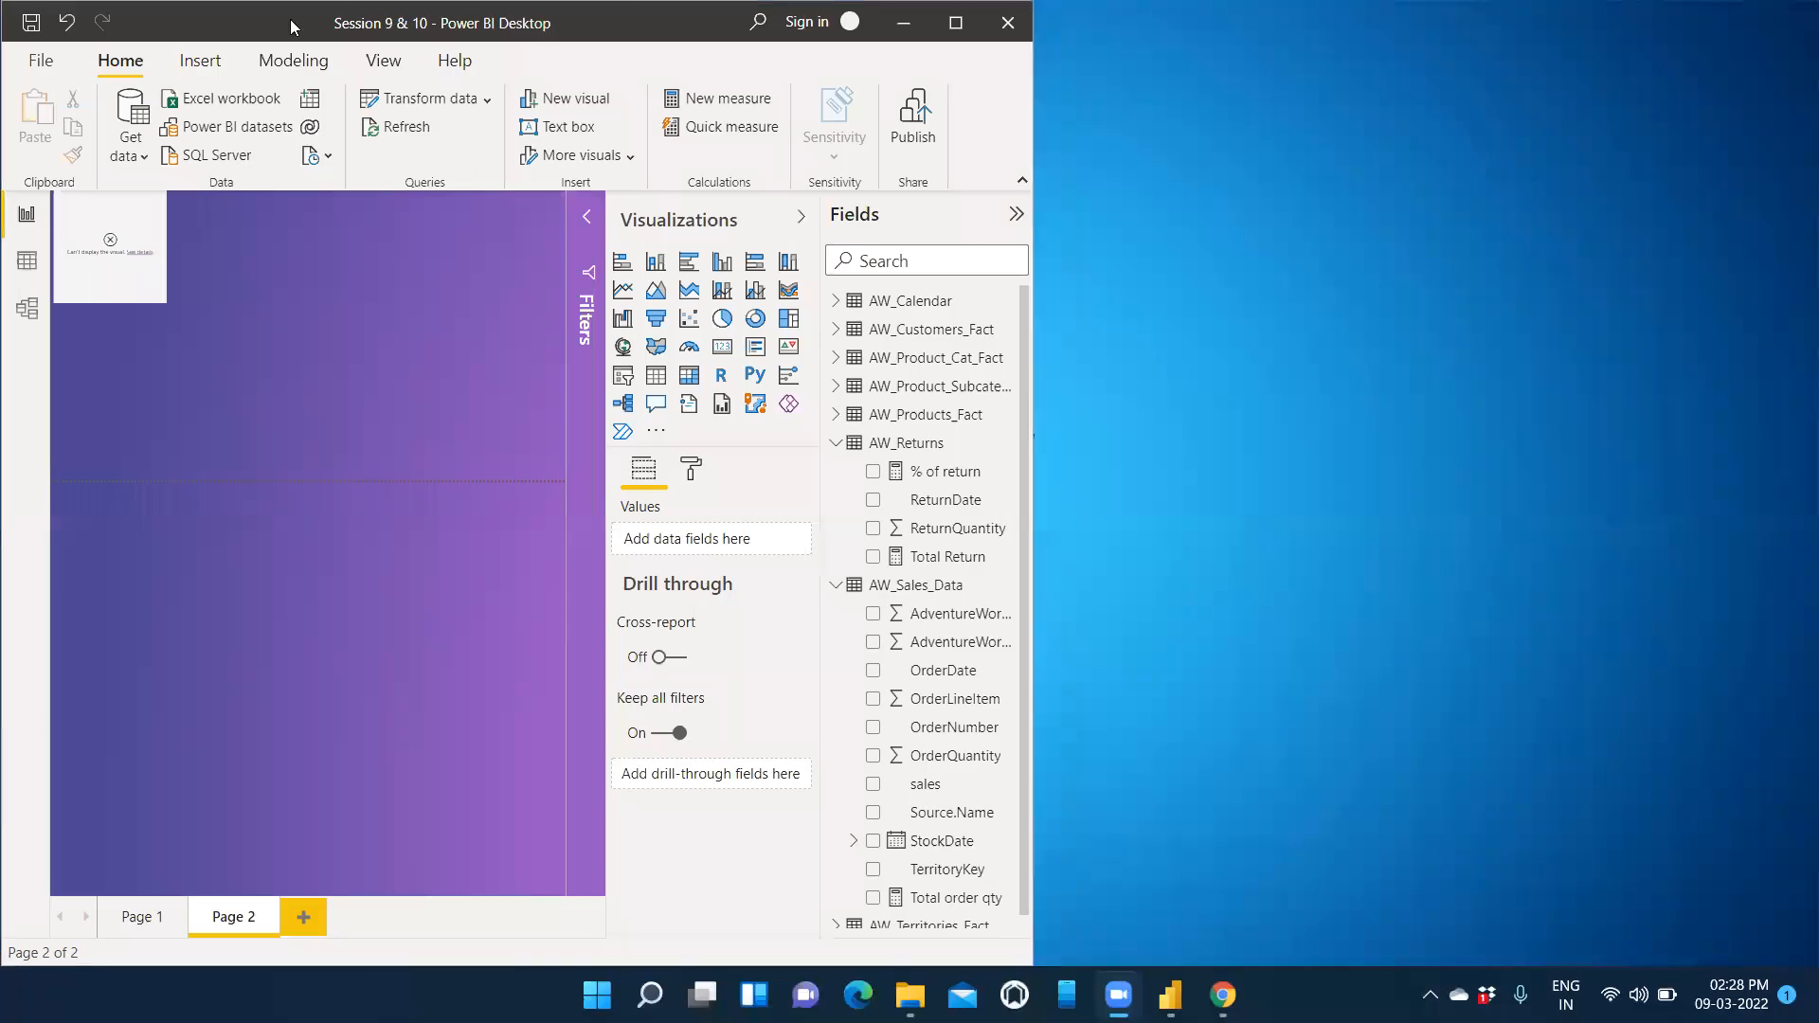
Maximise the Session 9 & 10 report window and read the error details of the % of return card.
{"action": "double_click", "coordinate": [290, 27]}
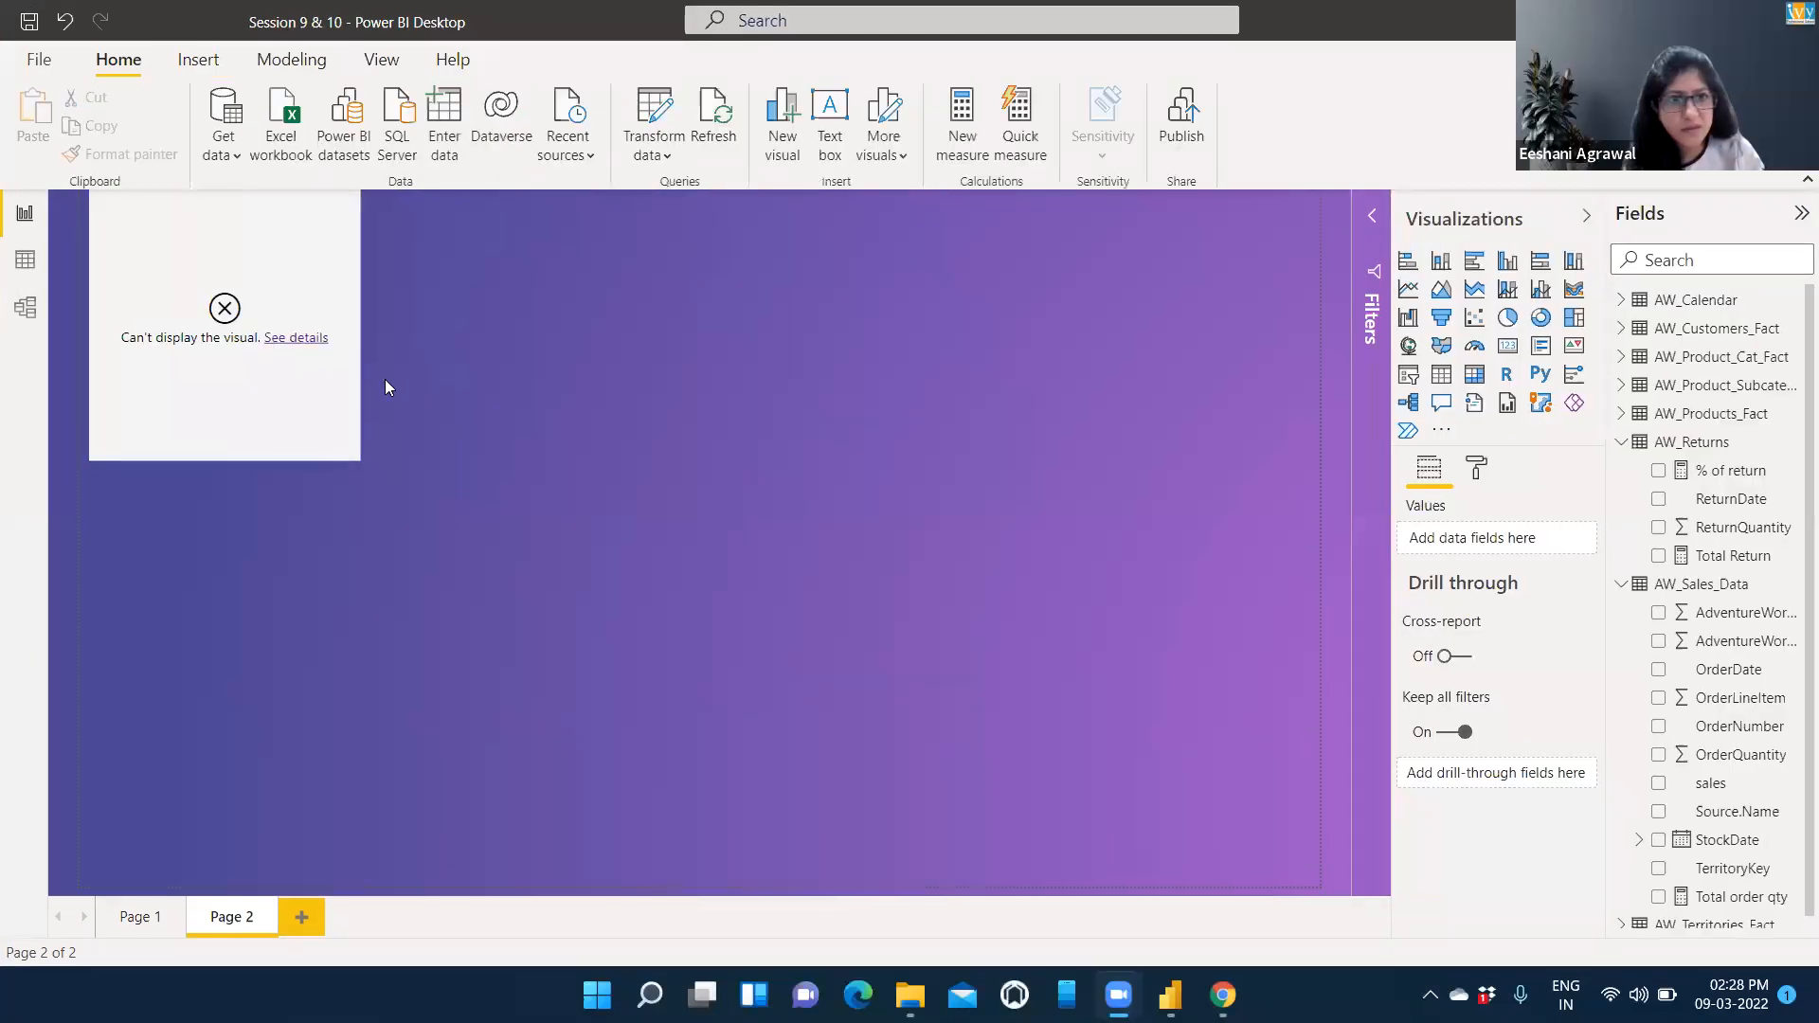
{"action": "left_click", "coordinate": [308, 365]}
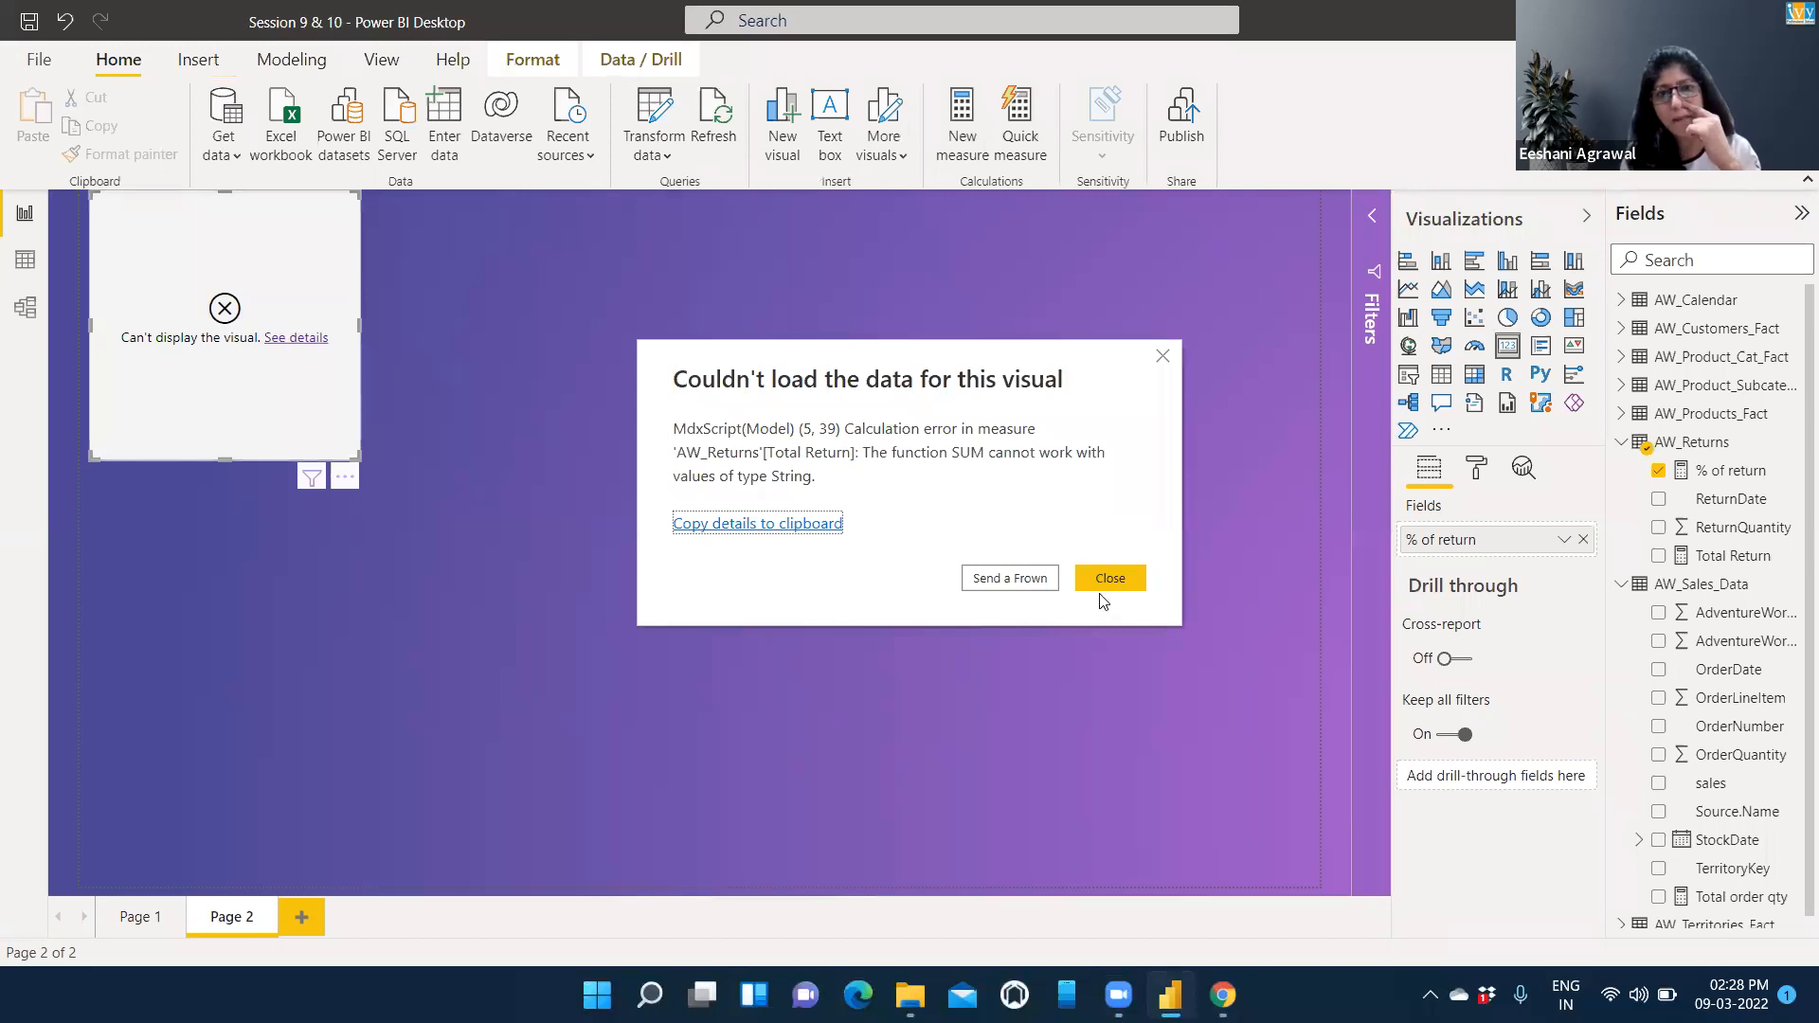
{"action": "left_click", "coordinate": [1111, 578]}
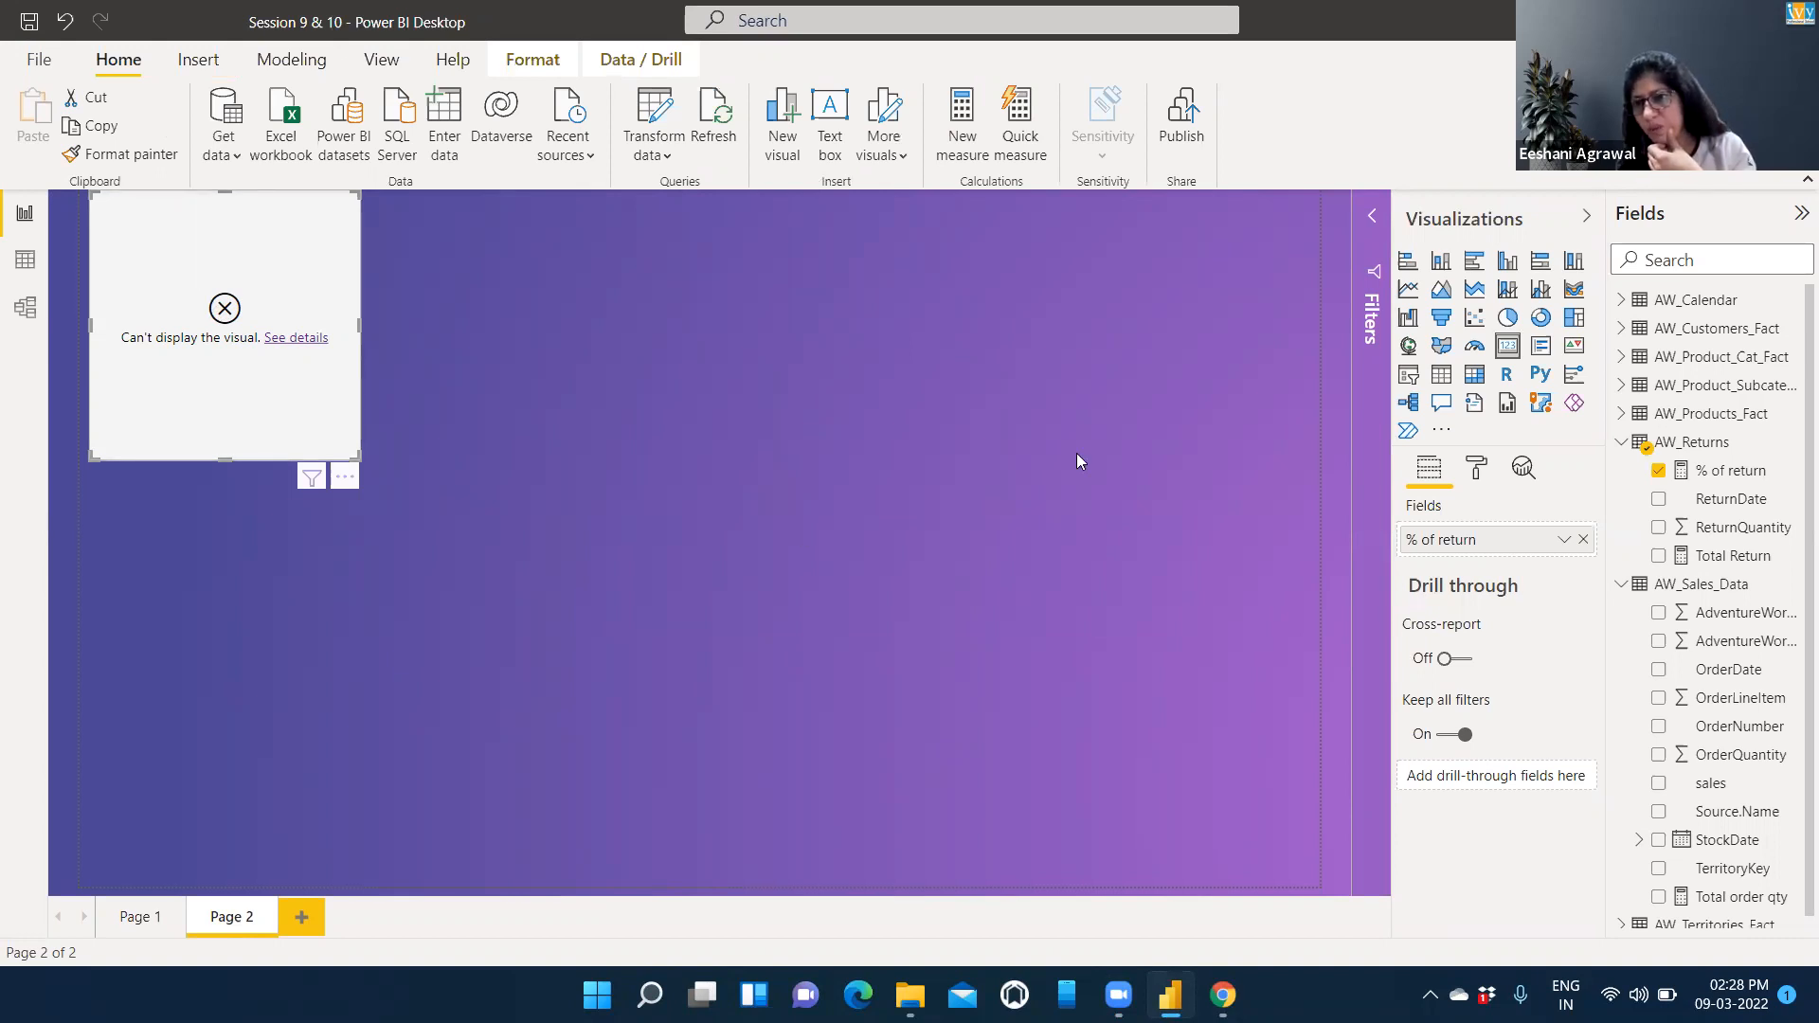
Examine the formulas of the % of return, Total Return and Total order qty measures.
{"action": "left_click", "coordinate": [1723, 474]}
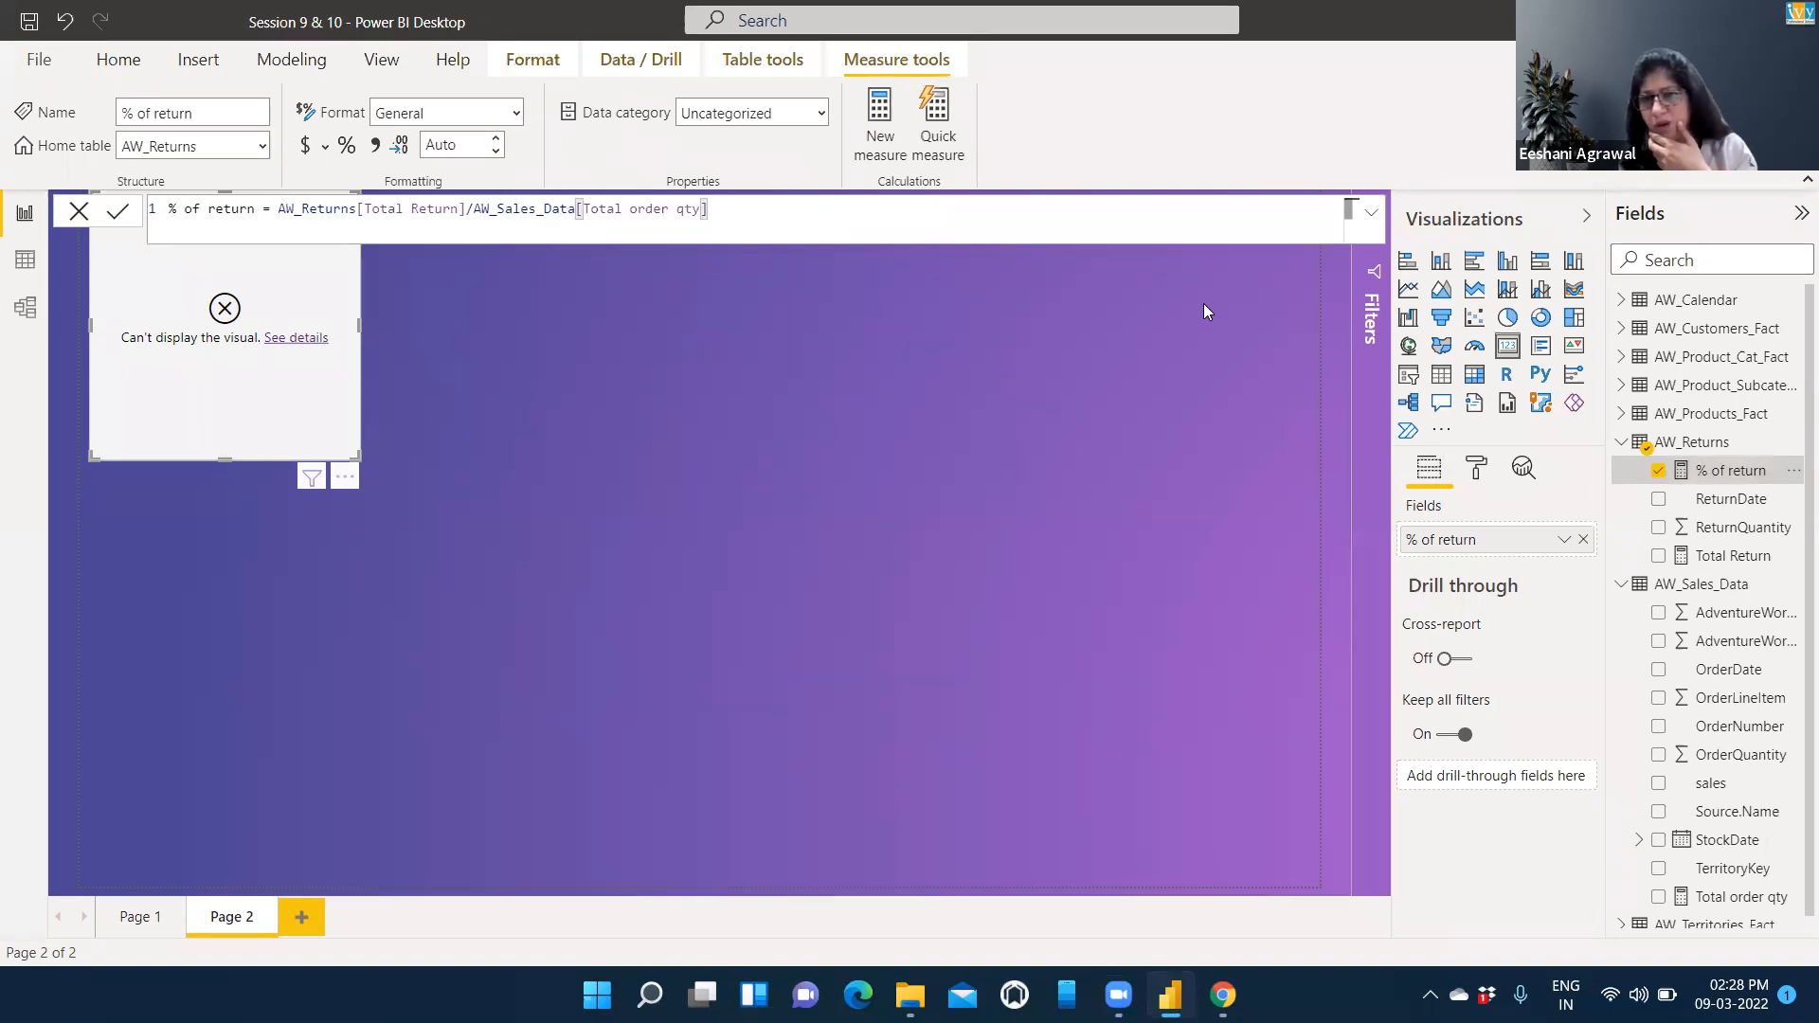
{"action": "left_click", "coordinate": [1734, 557]}
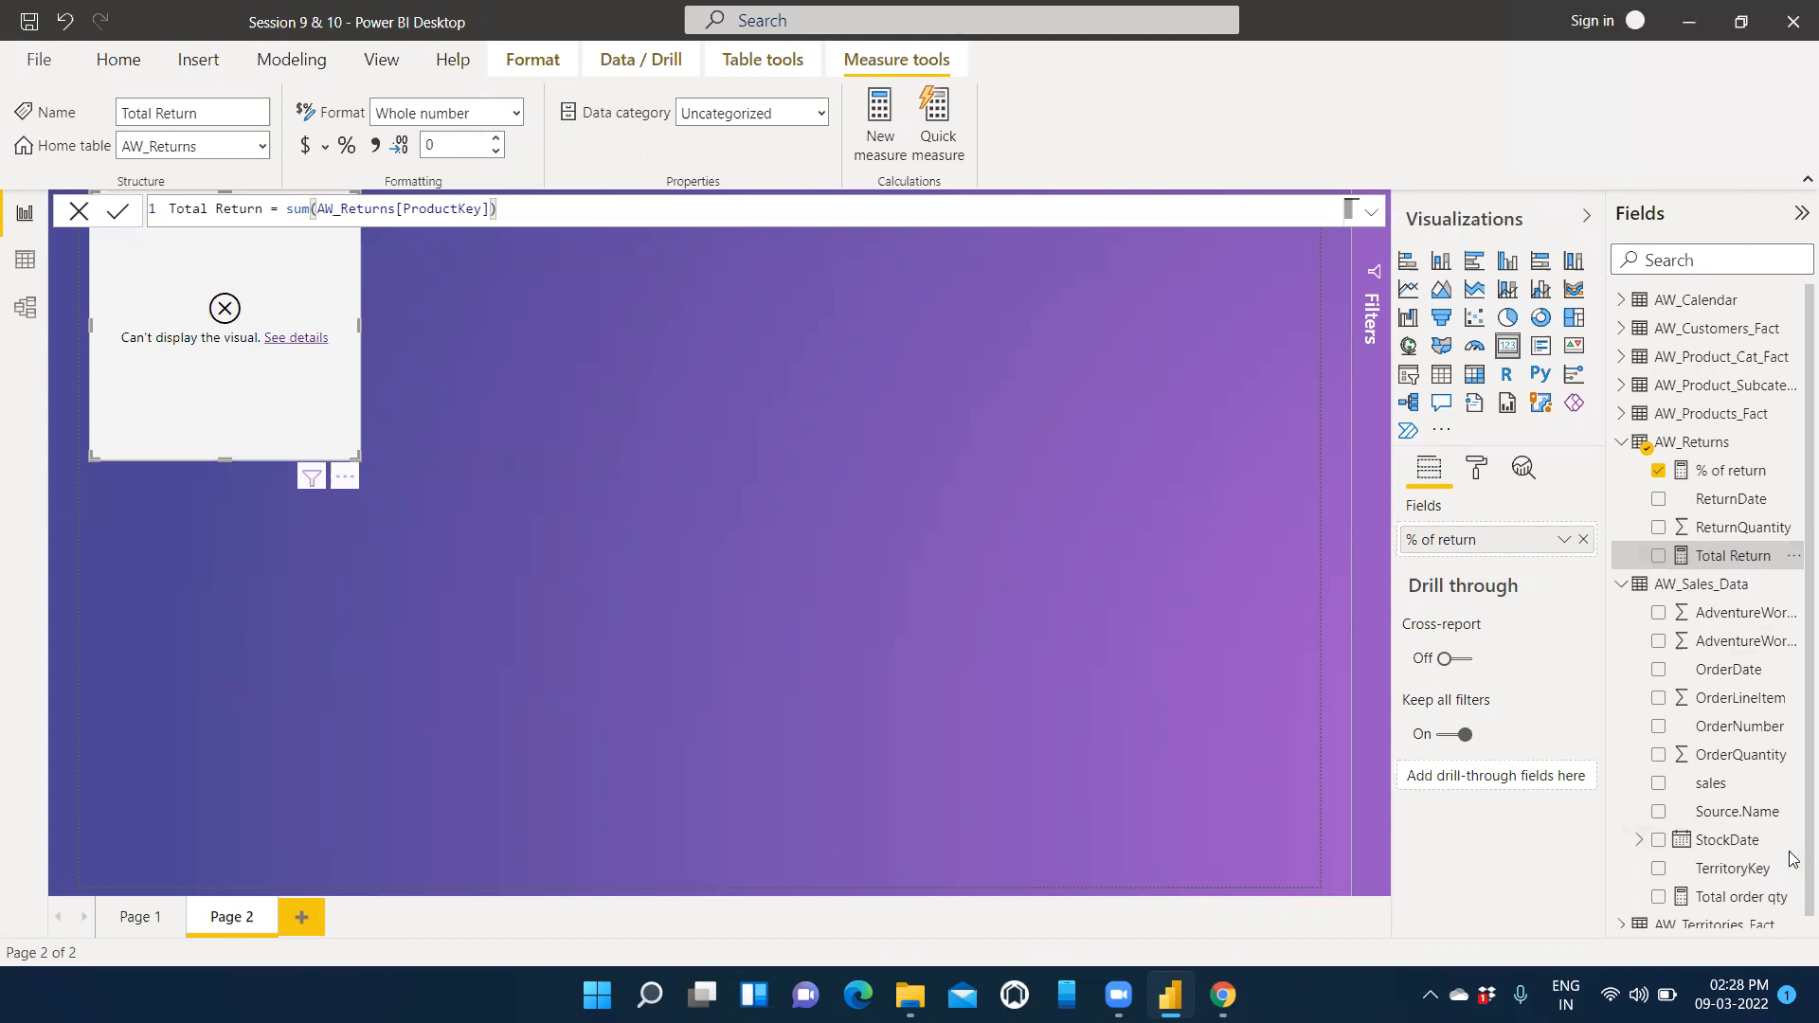
{"action": "left_click", "coordinate": [1734, 891]}
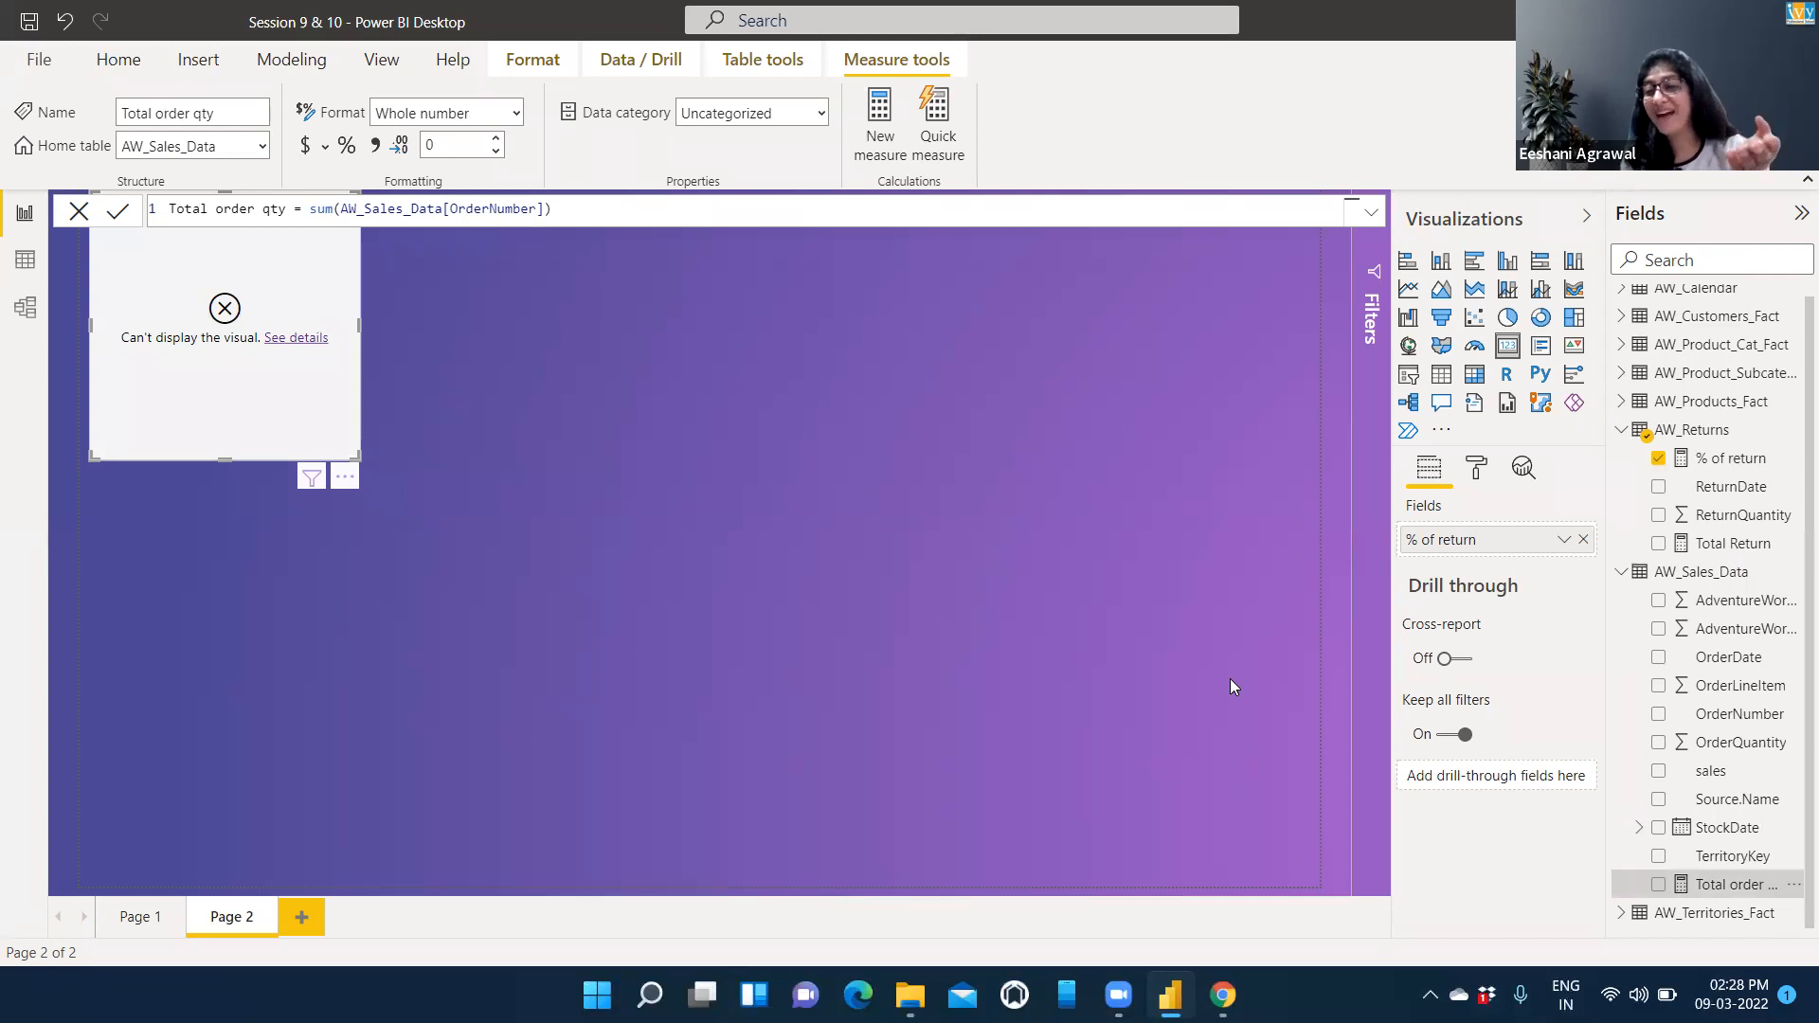
Redefine the Total Return measure to sum AW_Returns[ReturnQuantity] and commit it.
{"action": "left_click", "coordinate": [1733, 543]}
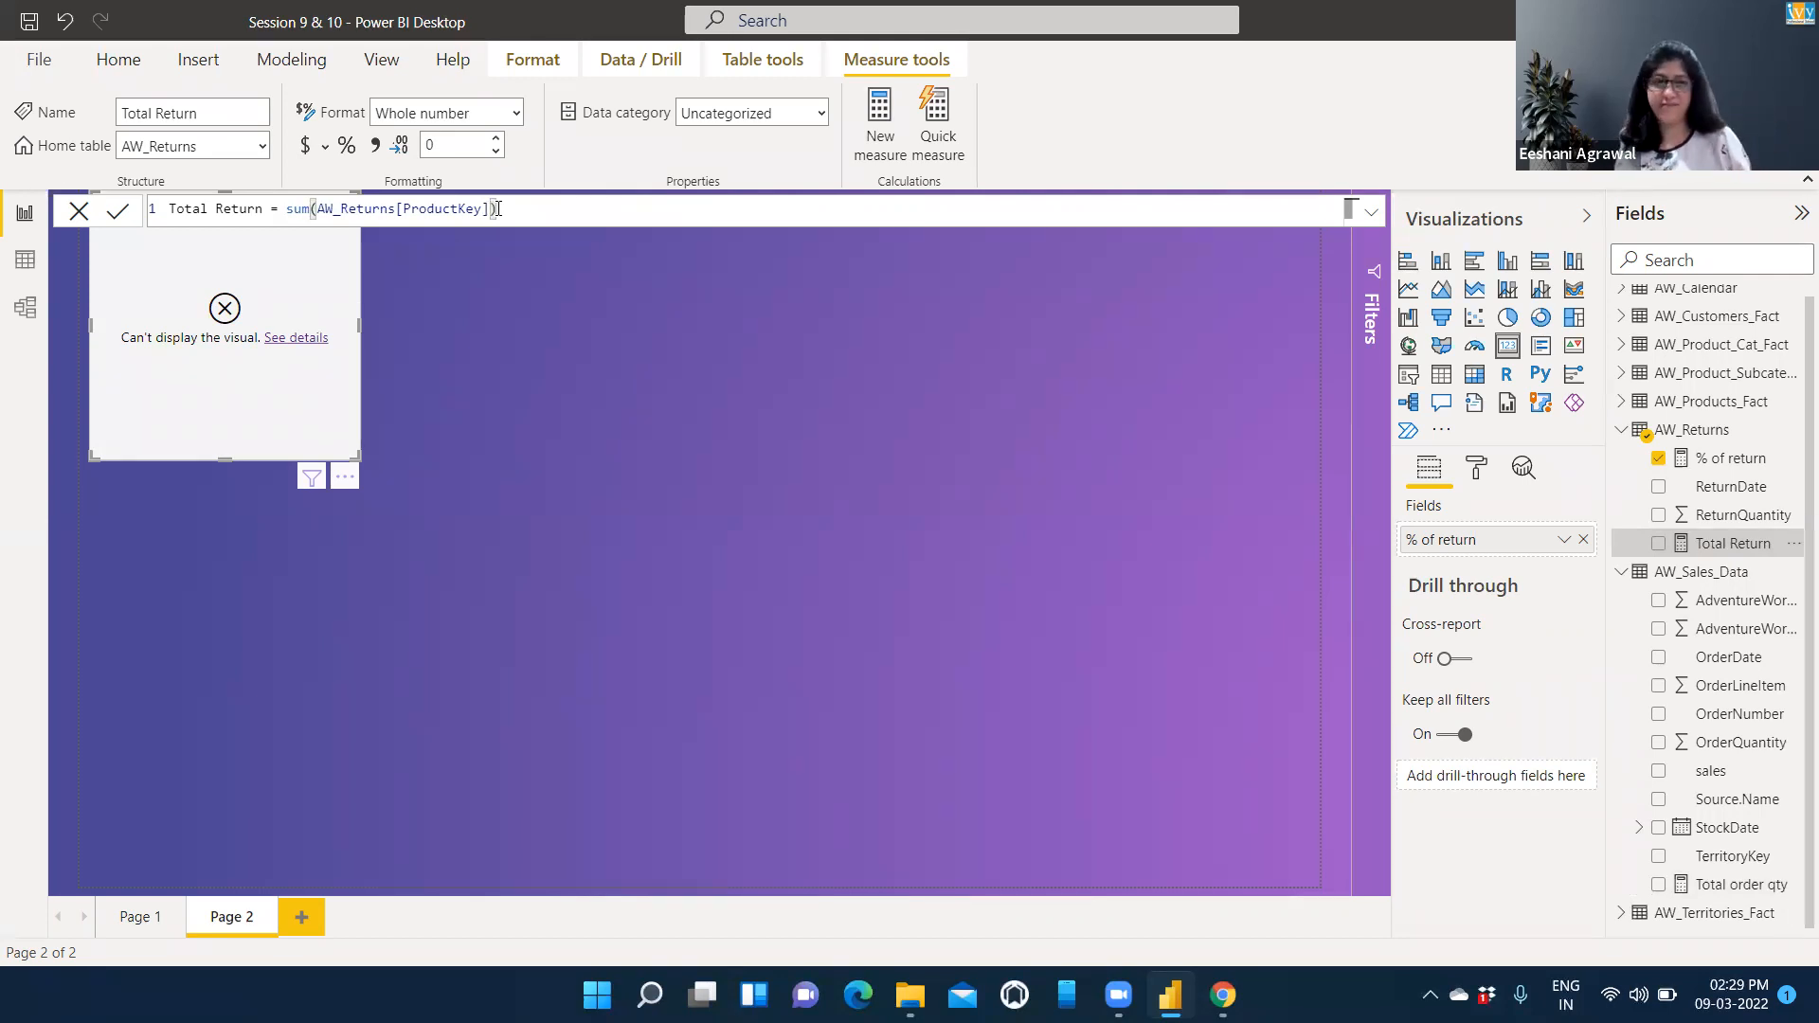
{"action": "key", "text": "BackSpace"}
{"action": "key", "text": "BackSpace"}
{"action": "key", "text": "BackSpace"}
{"action": "key", "text": "BackSpace"}
{"action": "key", "text": "BackSpace"}
{"action": "key", "text": "BackSpace"}
{"action": "key", "text": "BackSpace"}
{"action": "key", "text": "BackSpace"}
{"action": "key", "text": "BackSpace"}
{"action": "key", "text": "BackSpace"}
{"action": "key", "text": "BackSpace"}
{"action": "key", "text": "BackSpace"}
{"action": "key", "text": "BackSpace"}
{"action": "key", "text": "BackSpace"}
{"action": "key", "text": "BackSpace"}
{"action": "key", "text": "BackSpace"}
{"action": "key", "text": "BackSpace"}
{"action": "key", "text": "BackSpace"}
{"action": "key", "text": "BackSpace"}
{"action": "key", "text": "BackSpace"}
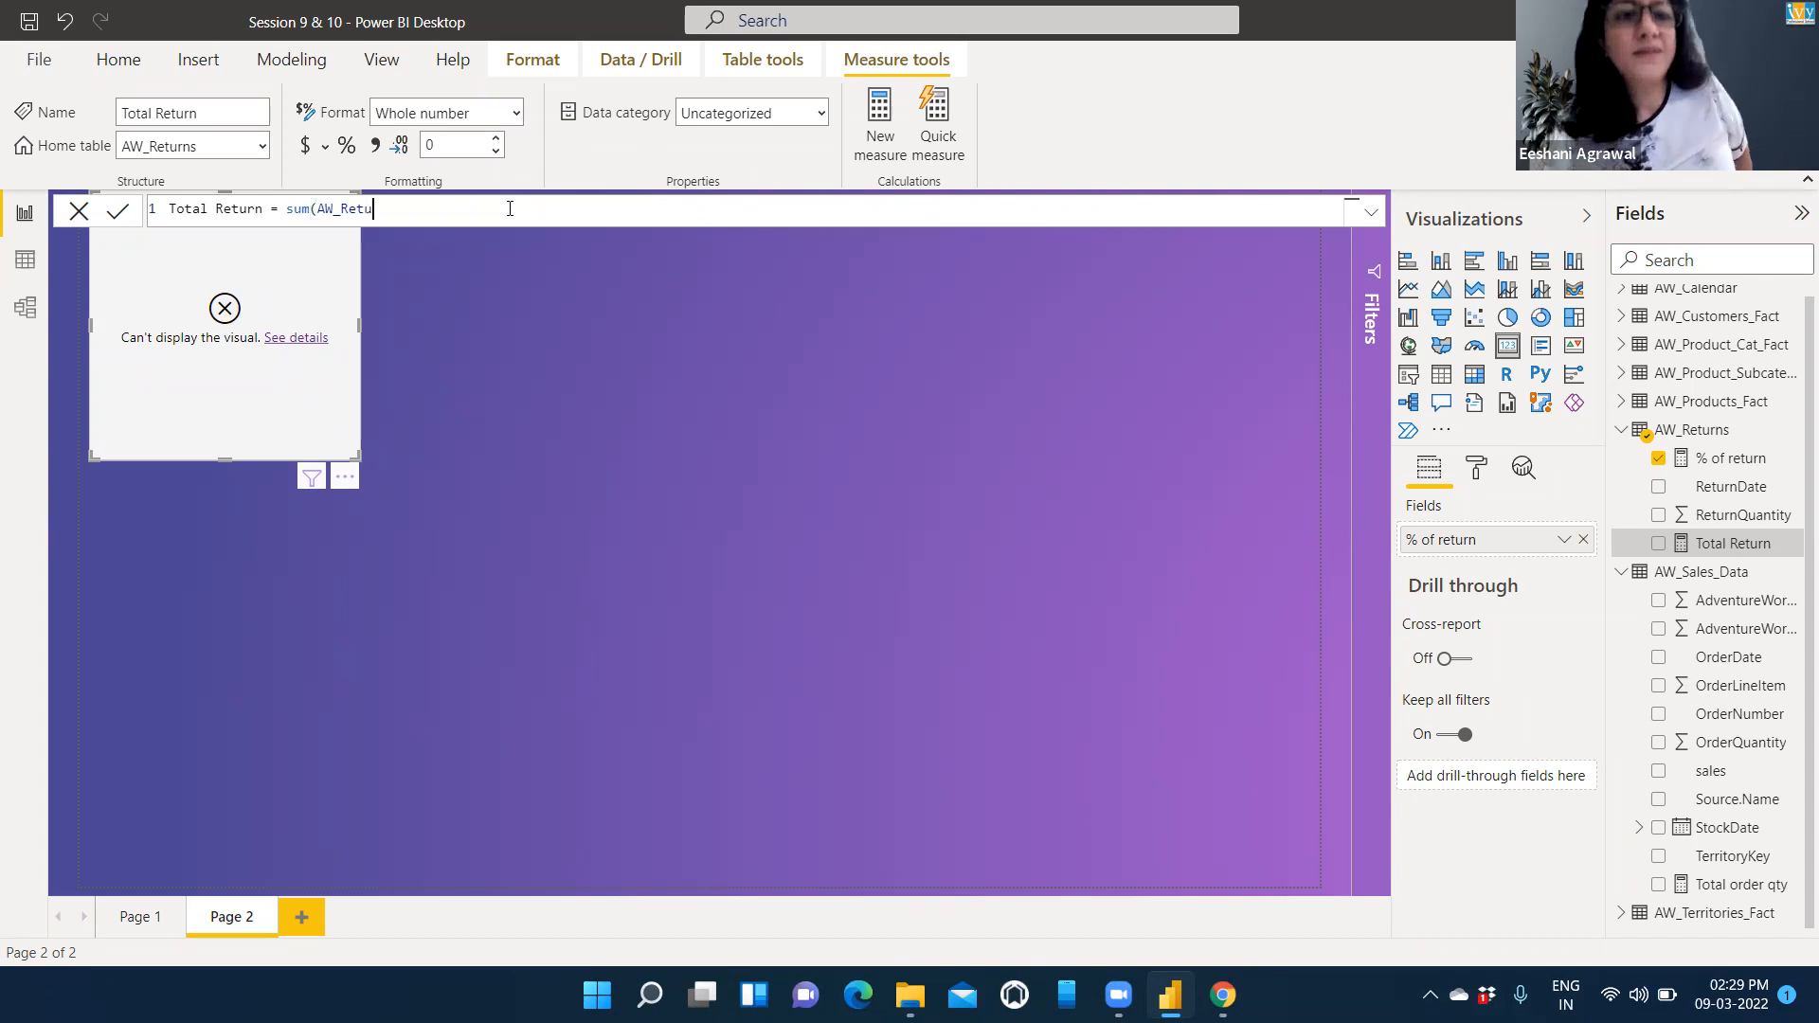
{"action": "key", "text": "BackSpace"}
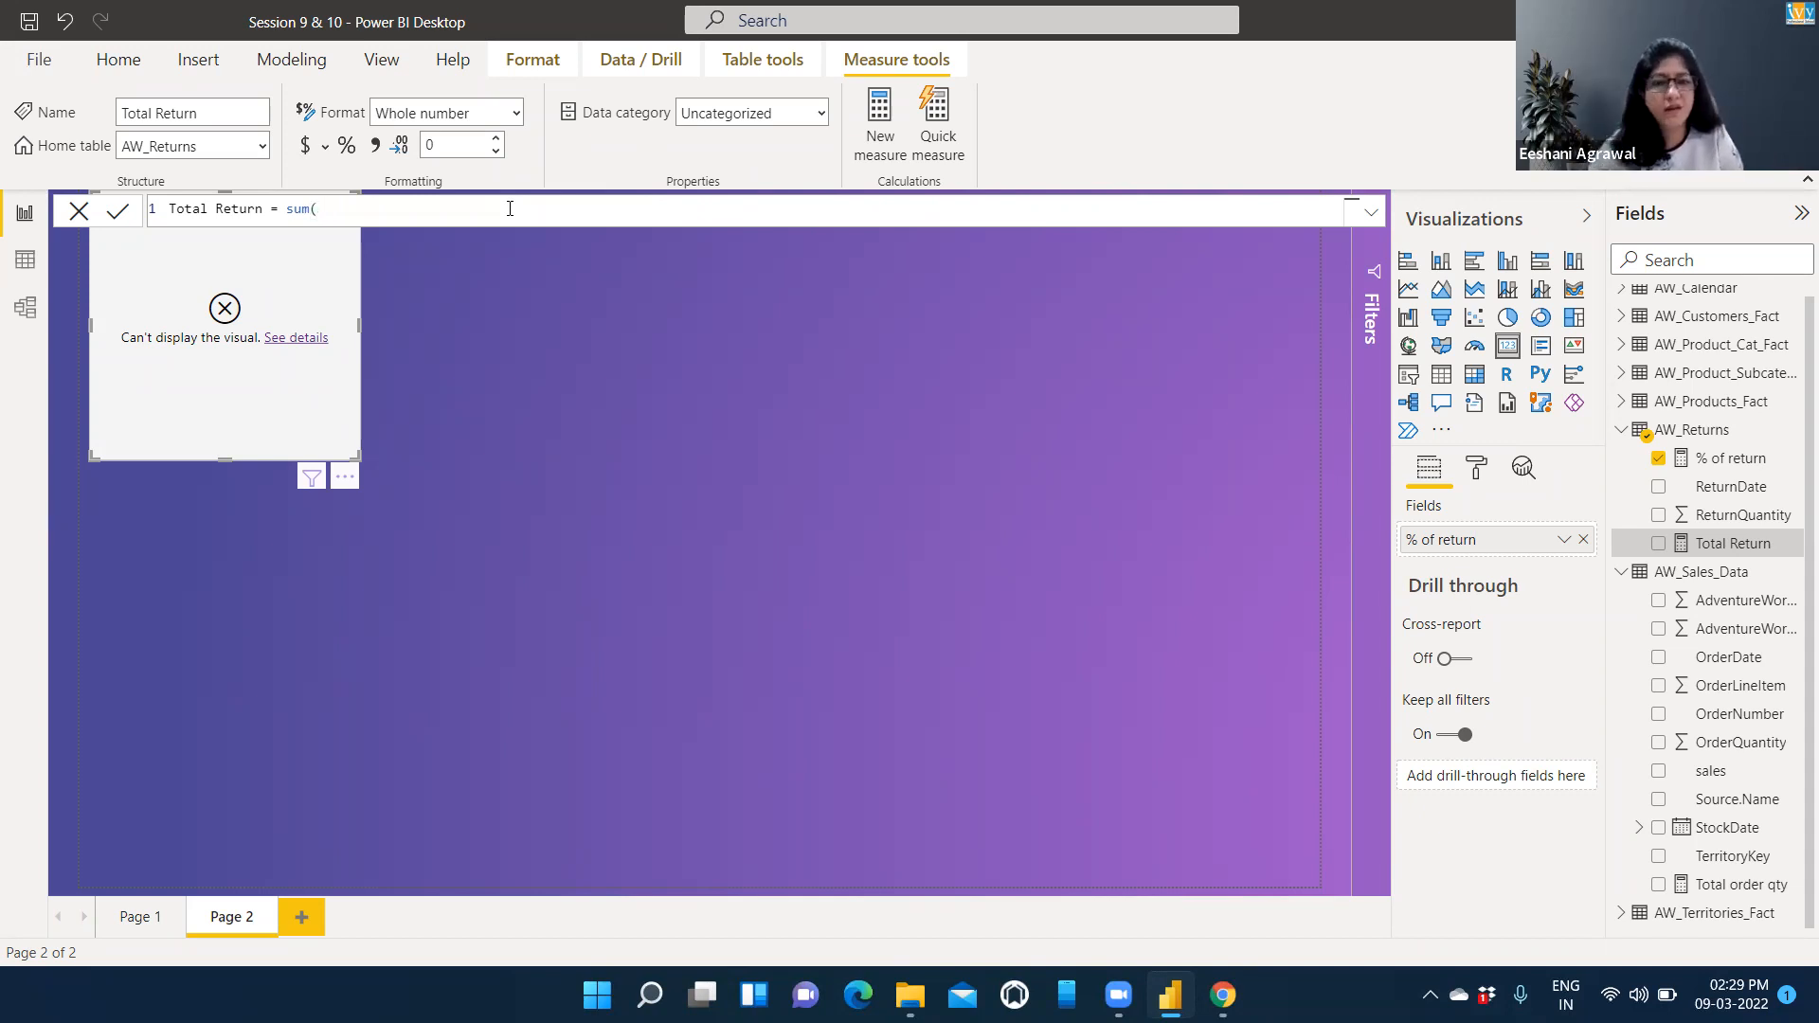
{"action": "type", "text": "ret"}
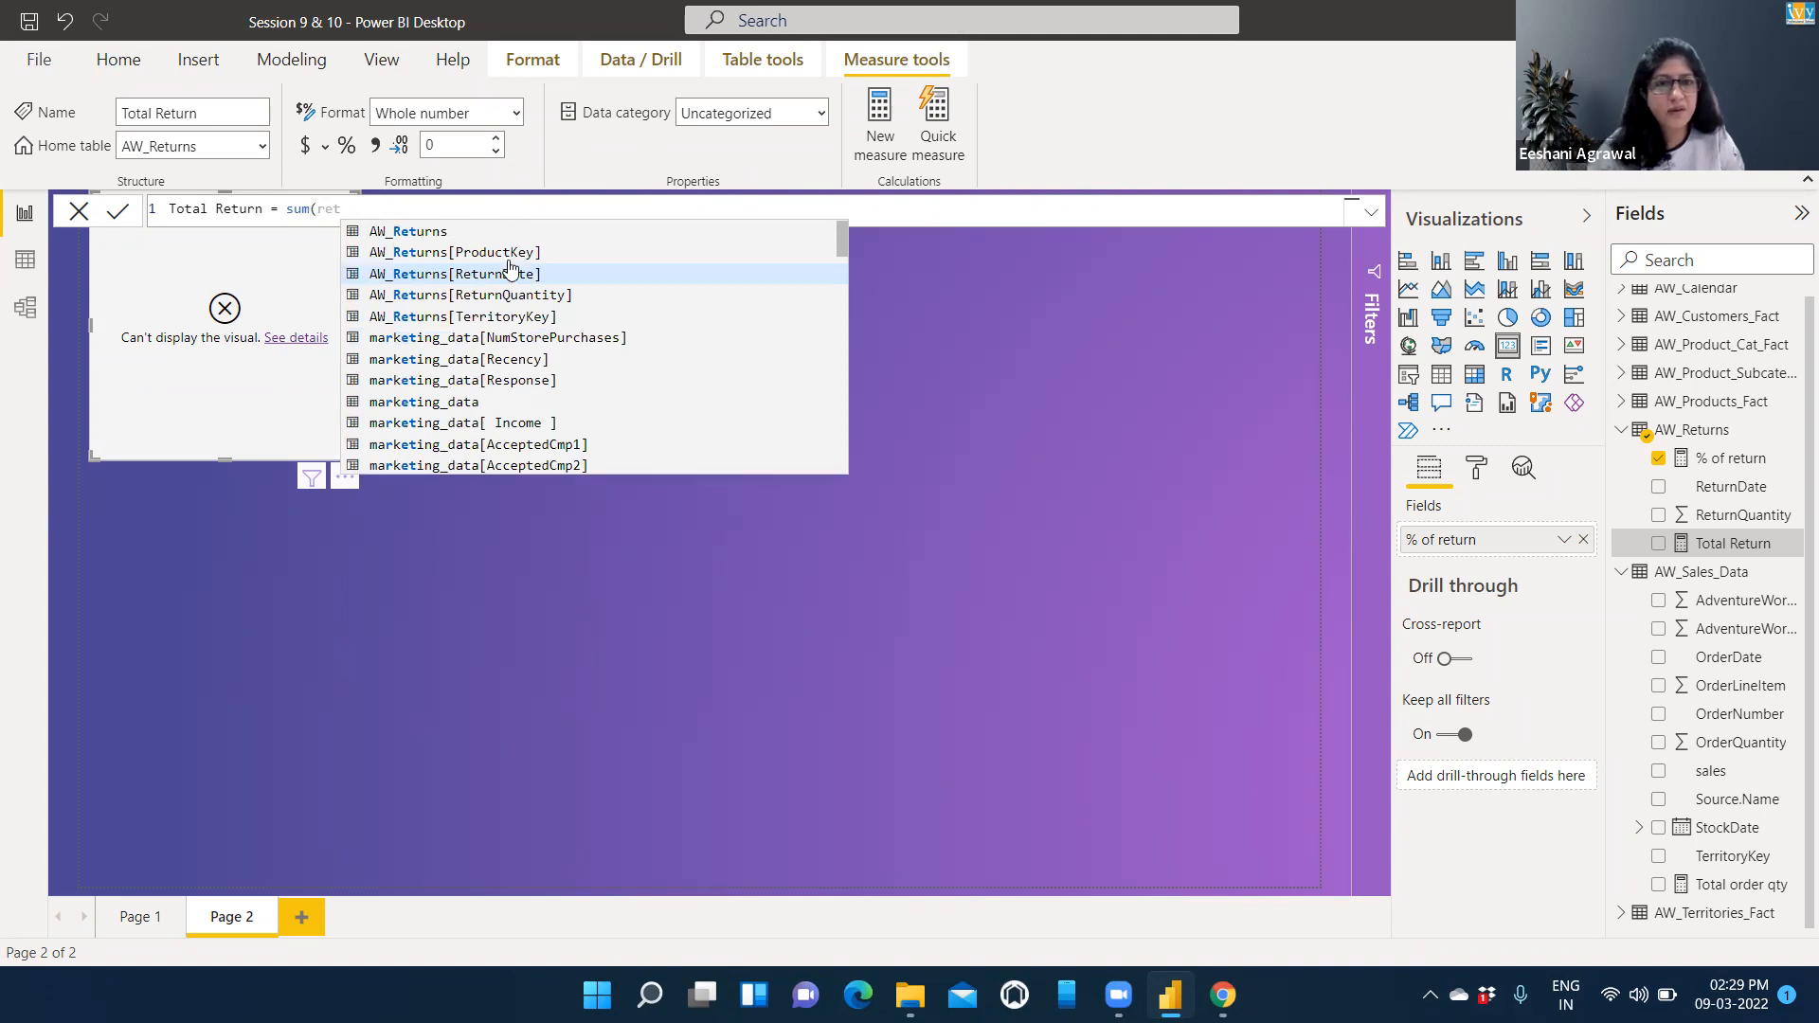
{"action": "left_click", "coordinate": [510, 295]}
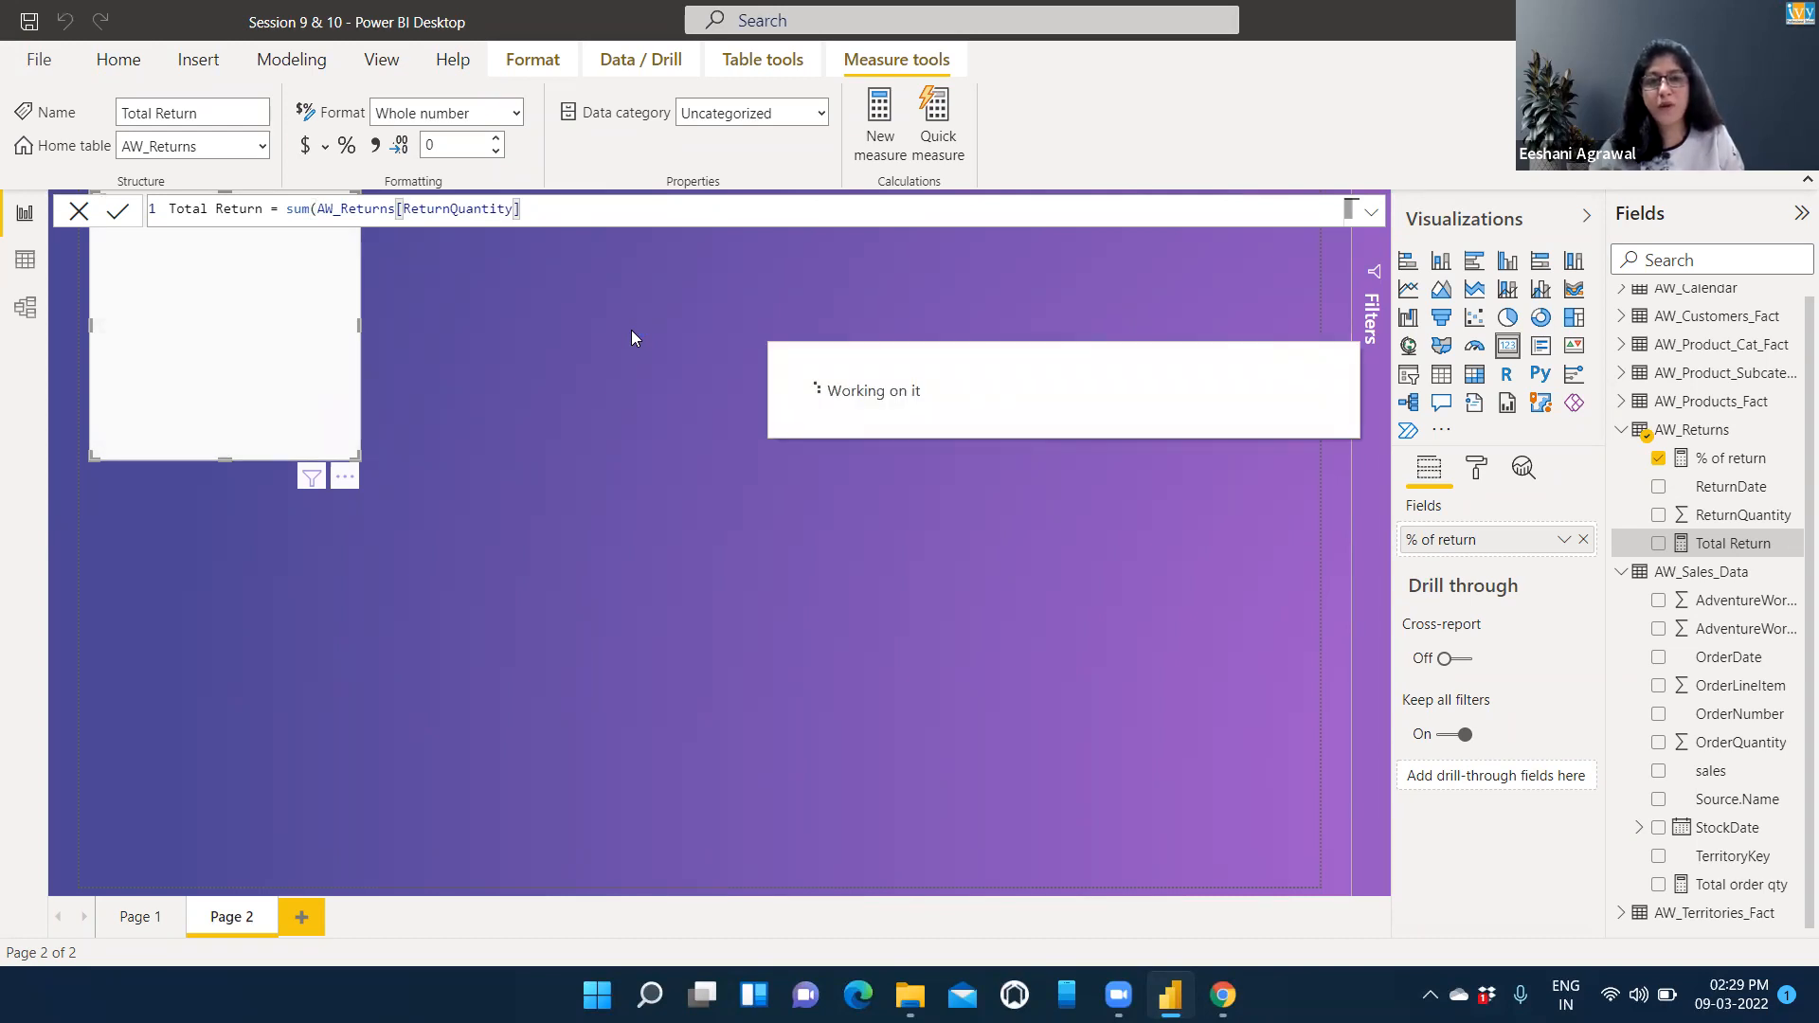
Complete the Total Return formula with its closing parenthesis, and bring up the % of return formula for review.
{"action": "type", "text": ")"}
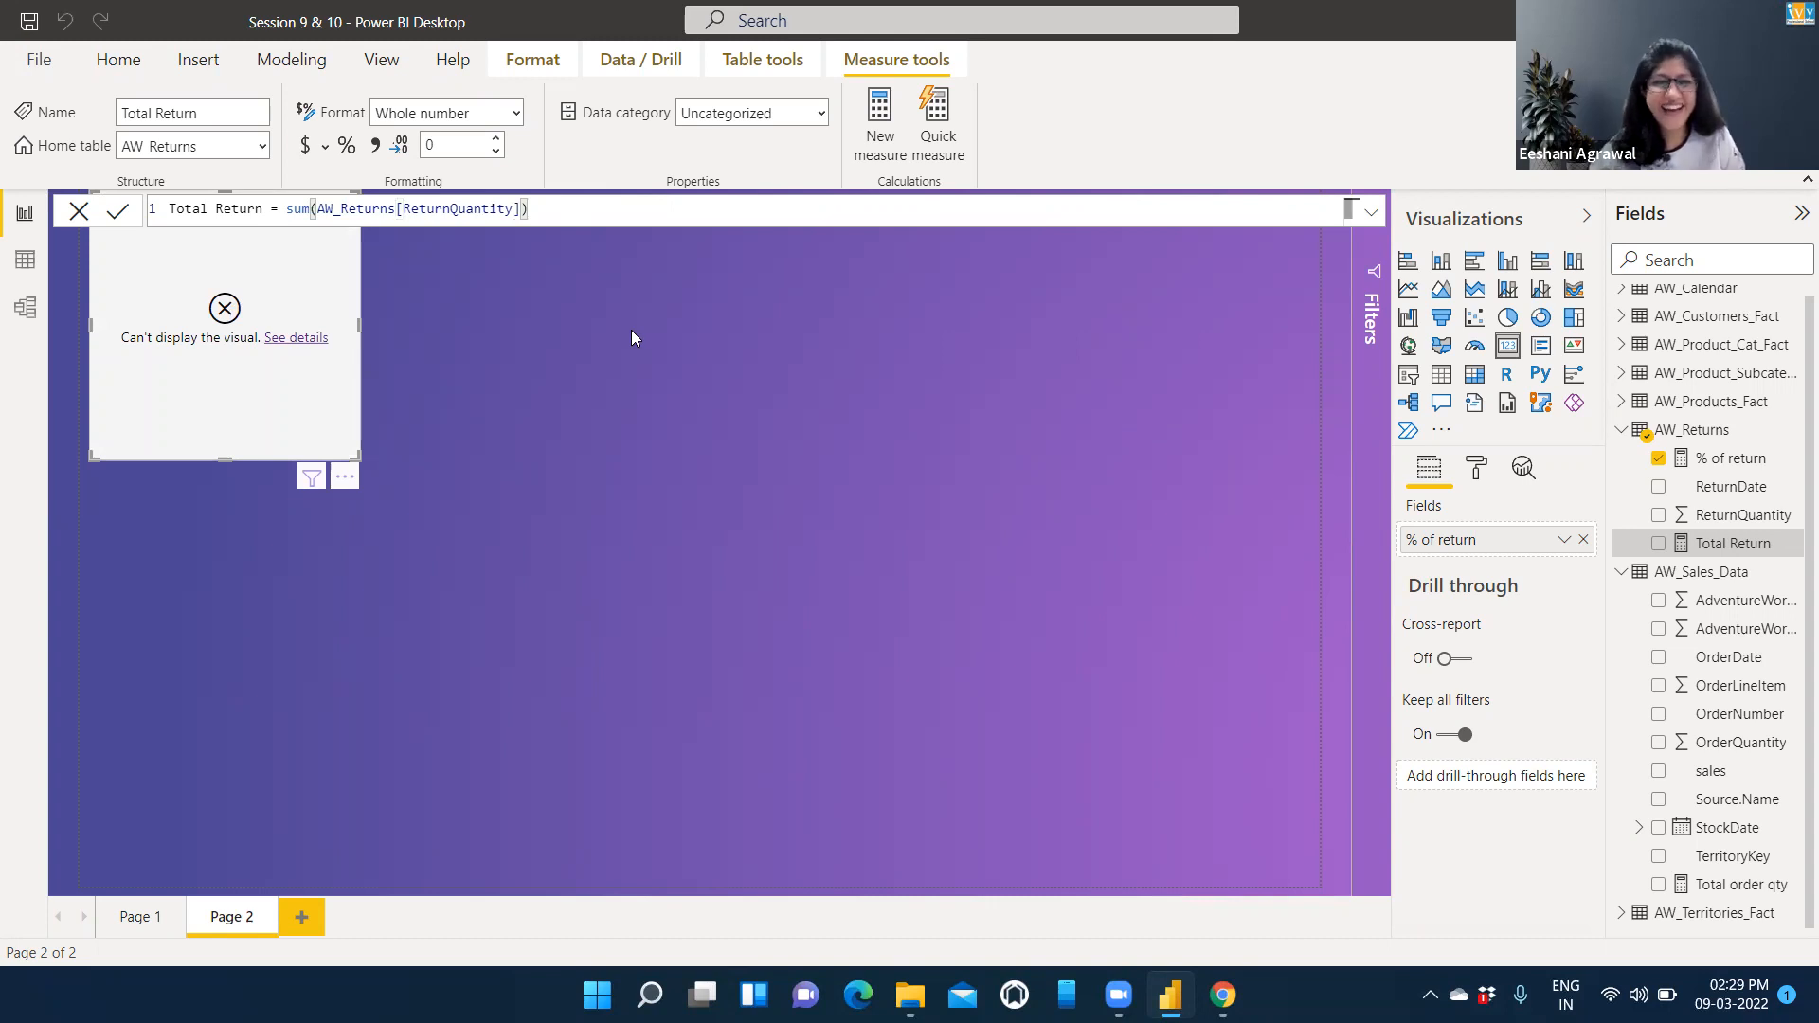
{"action": "left_click", "coordinate": [758, 423]}
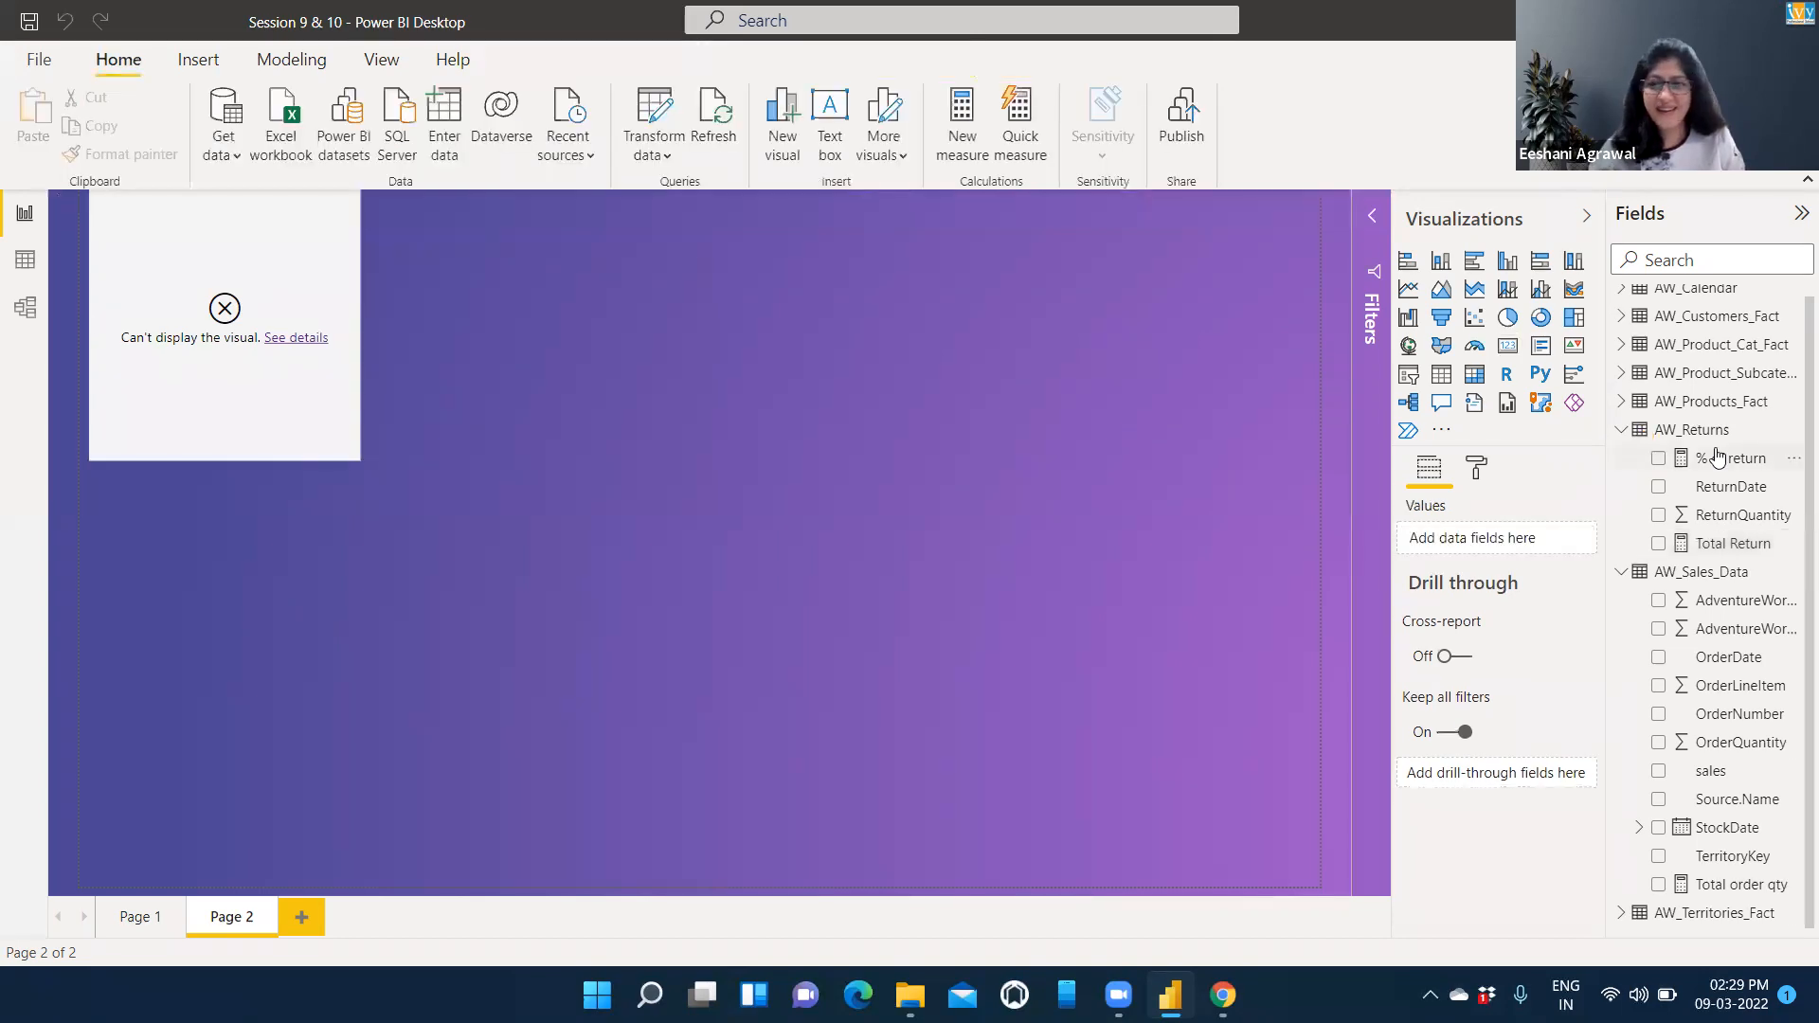
{"action": "left_click", "coordinate": [1715, 457]}
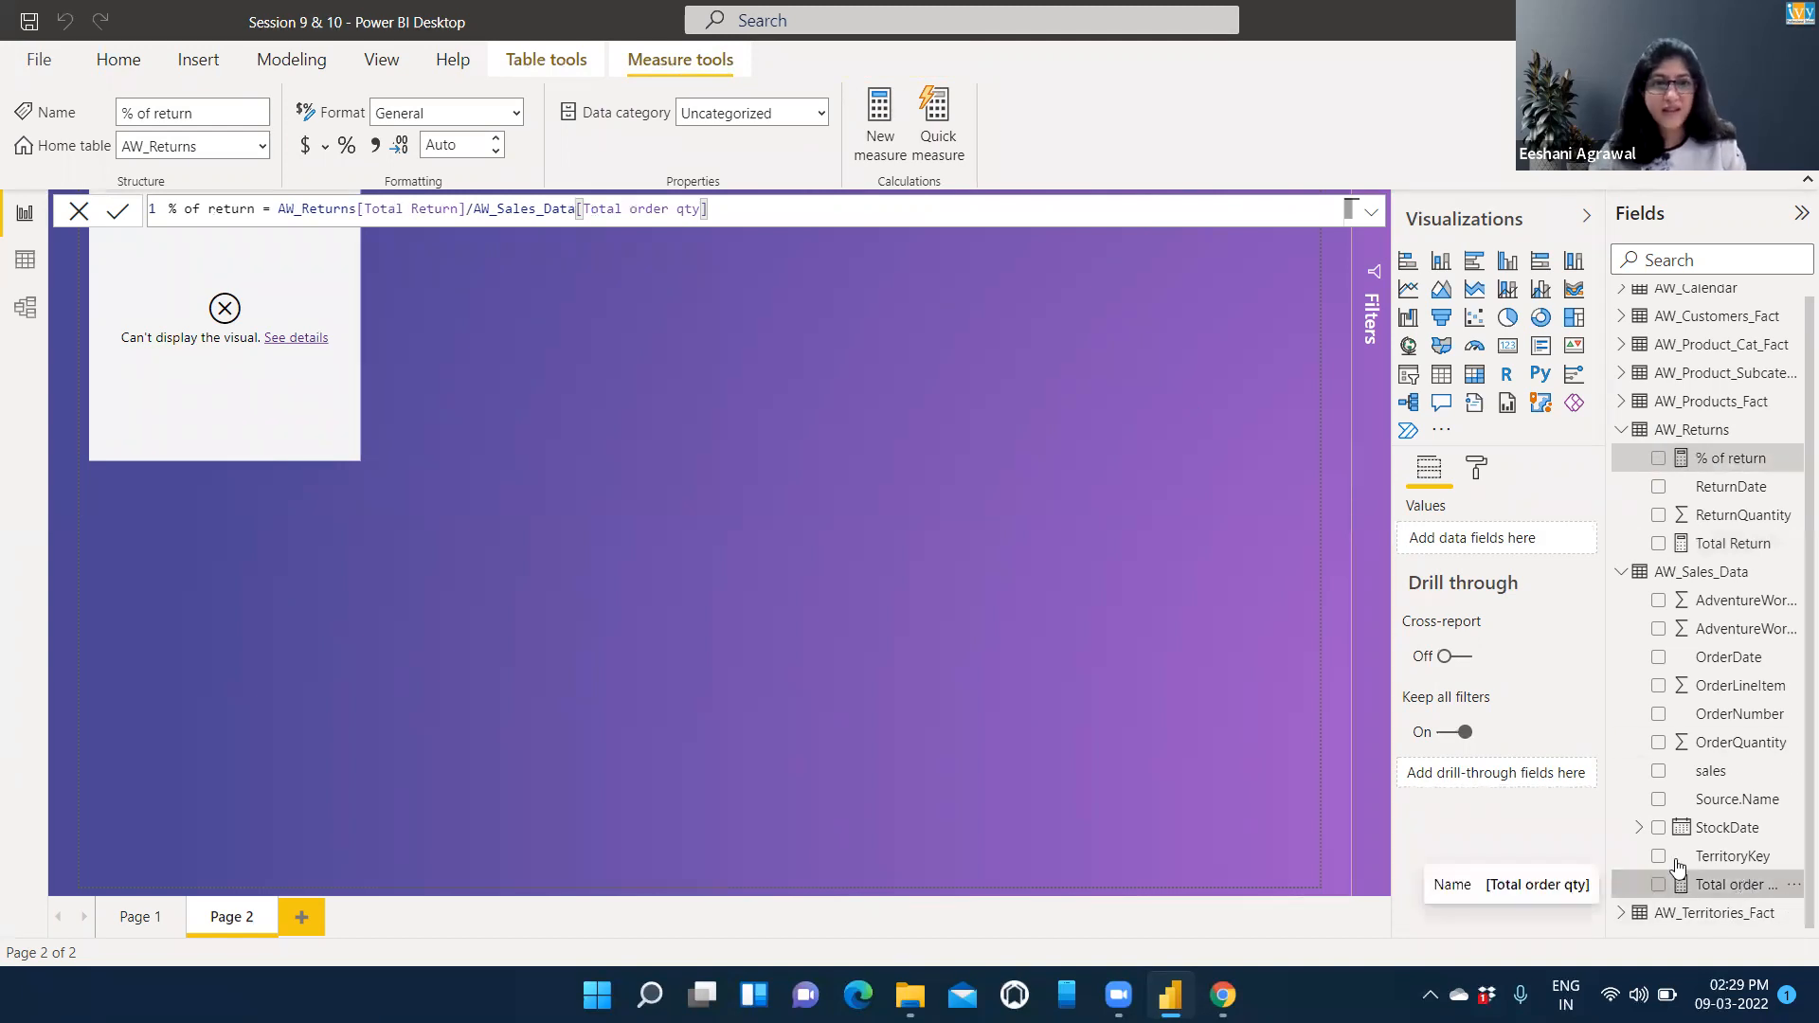
Redefine the Total order qty measure as the sum of AW_Sales_Data[OrderQuantity] and commit it.
{"action": "left_click", "coordinate": [1696, 883]}
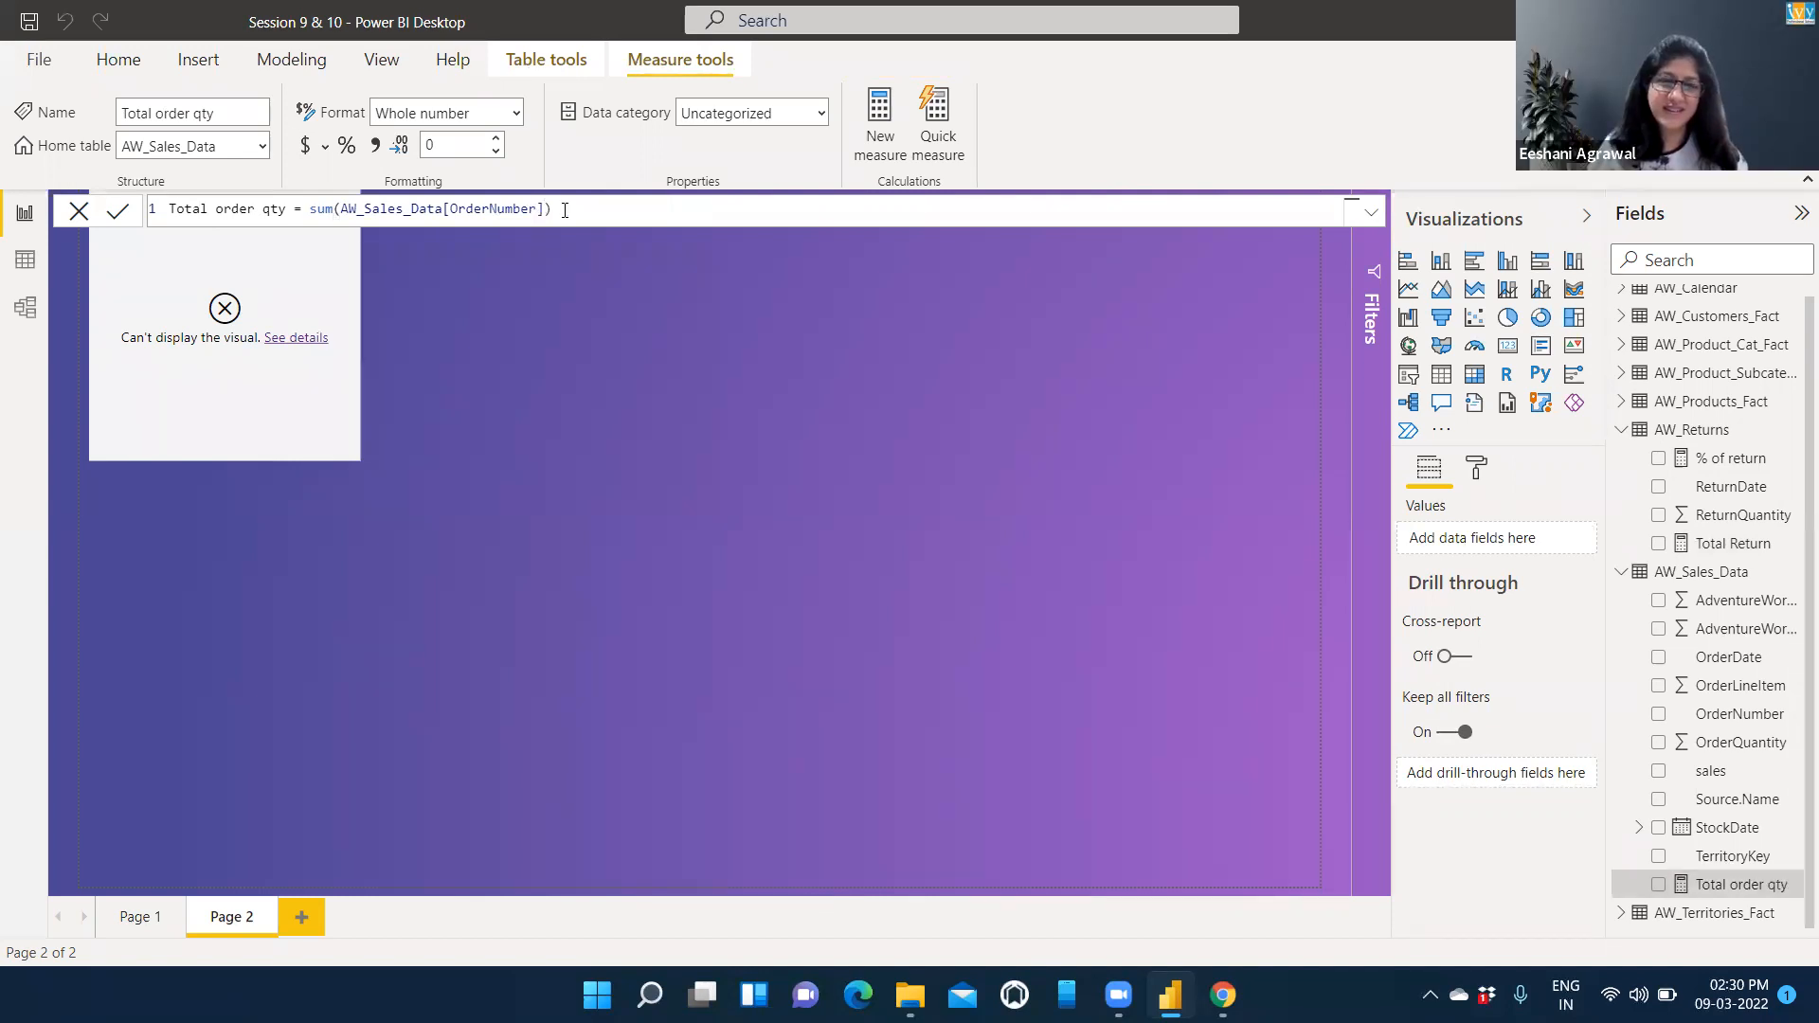
{"action": "key", "text": "BackSpace"}
{"action": "key", "text": "BackSpace"}
{"action": "key", "text": "BackSpace"}
{"action": "key", "text": "BackSpace"}
{"action": "key", "text": "BackSpace"}
{"action": "key", "text": "BackSpace"}
{"action": "key", "text": "BackSpace"}
{"action": "key", "text": "BackSpace"}
{"action": "key", "text": "BackSpace"}
{"action": "key", "text": "BackSpace"}
{"action": "key", "text": "BackSpace"}
{"action": "key", "text": "BackSpace"}
{"action": "key", "text": "BackSpace"}
{"action": "key", "text": "BackSpace"}
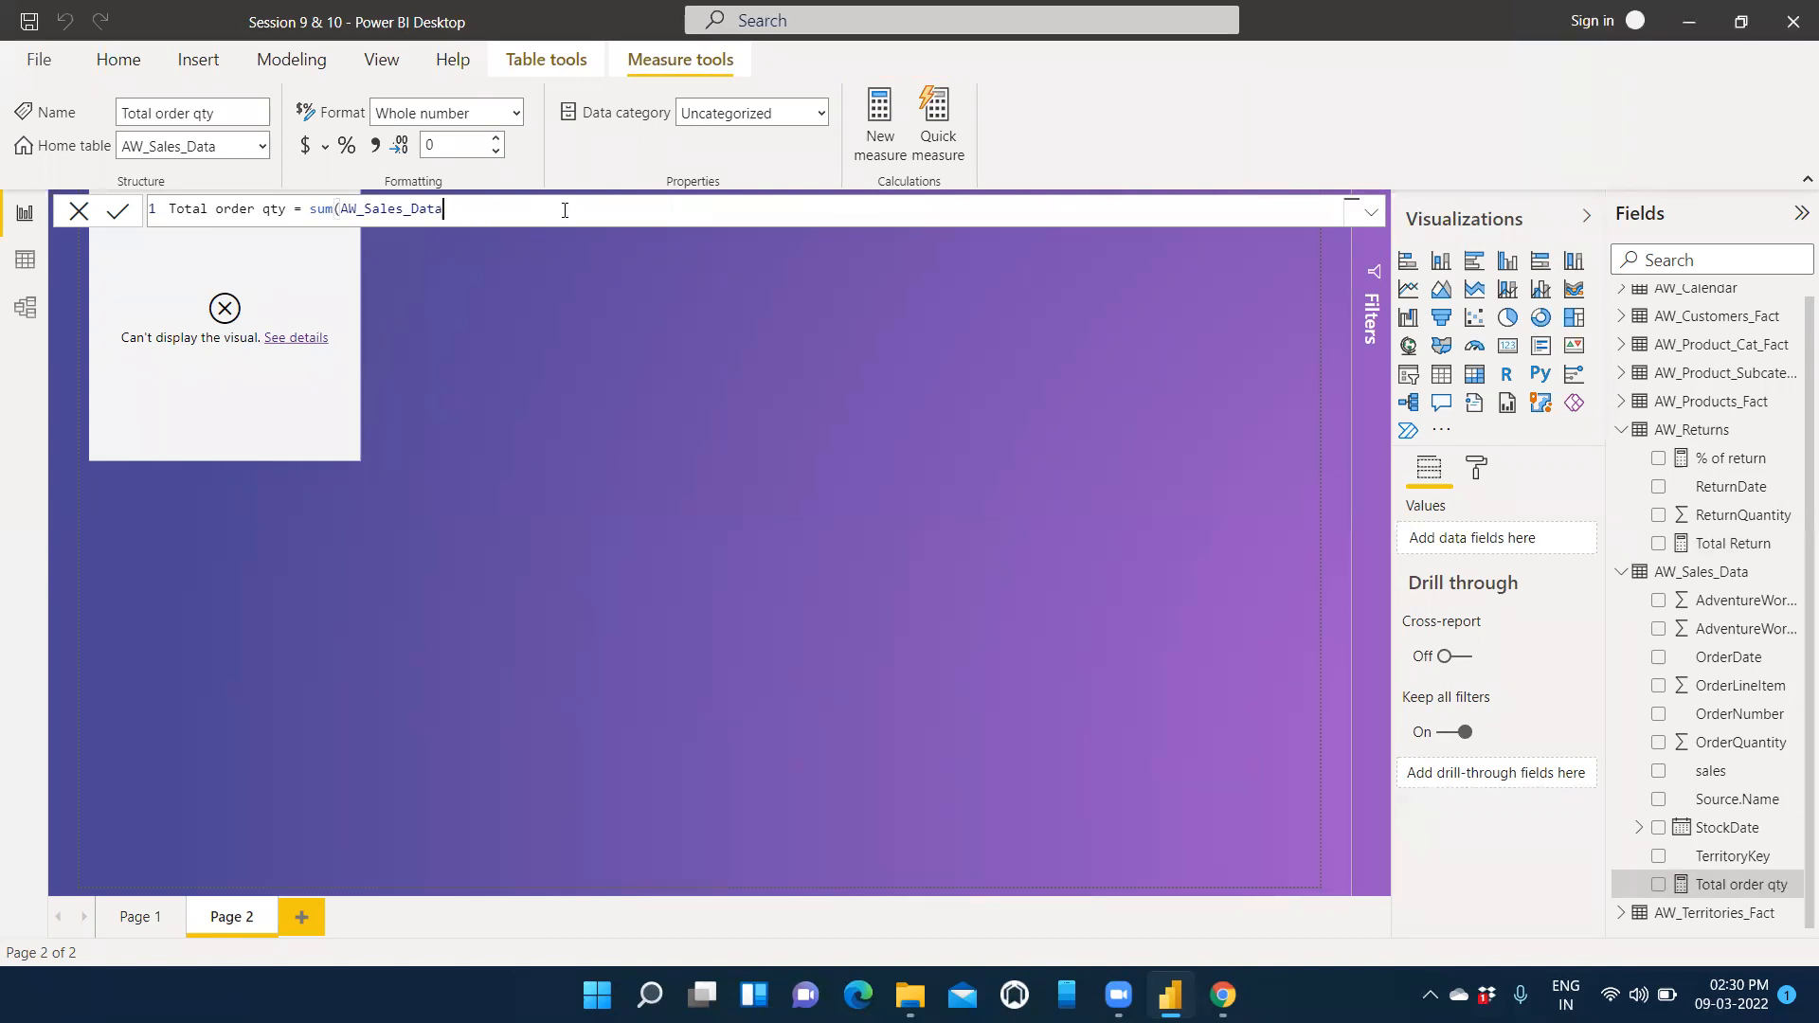
{"action": "key", "text": "BackSpace"}
{"action": "key", "text": "BackSpace"}
{"action": "key", "text": "BackSpace"}
{"action": "key", "text": "BackSpace"}
{"action": "key", "text": "BackSpace"}
{"action": "key", "text": "BackSpace"}
{"action": "key", "text": "BackSpace"}
{"action": "key", "text": "BackSpace"}
{"action": "key", "text": "BackSpace"}
{"action": "key", "text": "BackSpace"}
{"action": "key", "text": "BackSpace"}
{"action": "key", "text": "BackSpace"}
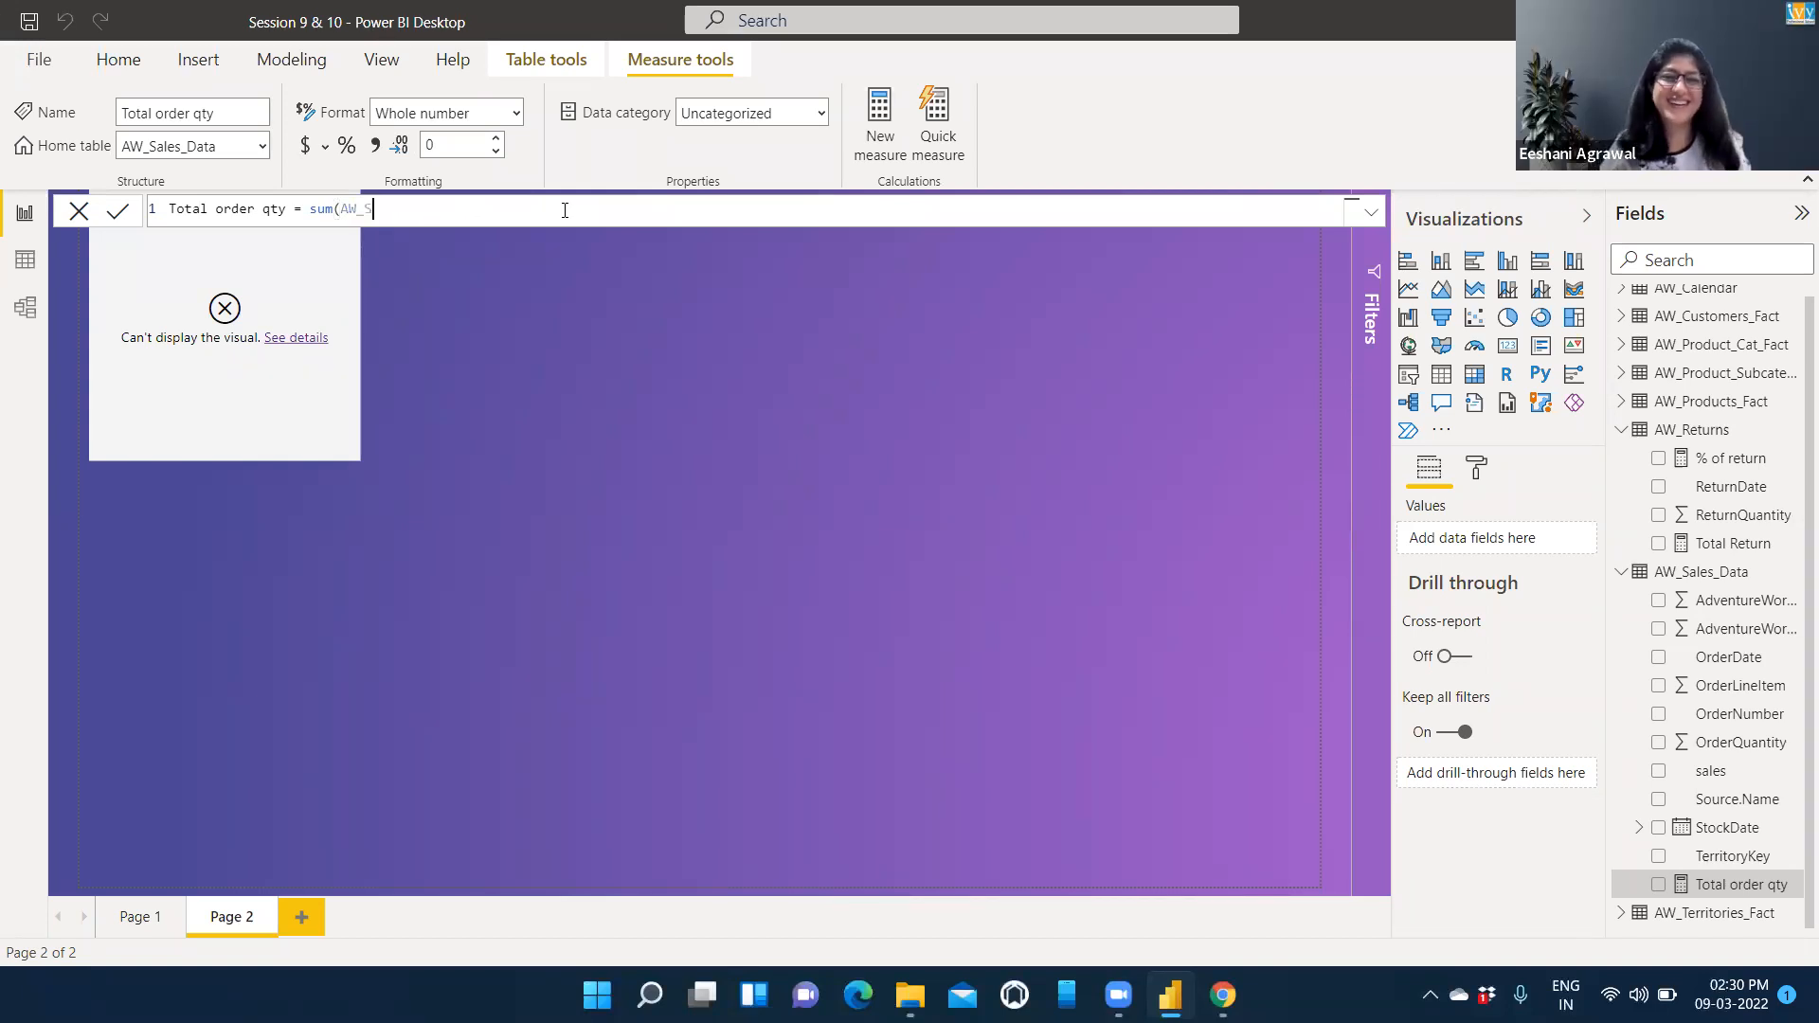
{"action": "key", "text": "BackSpace"}
{"action": "type", "text": "or"}
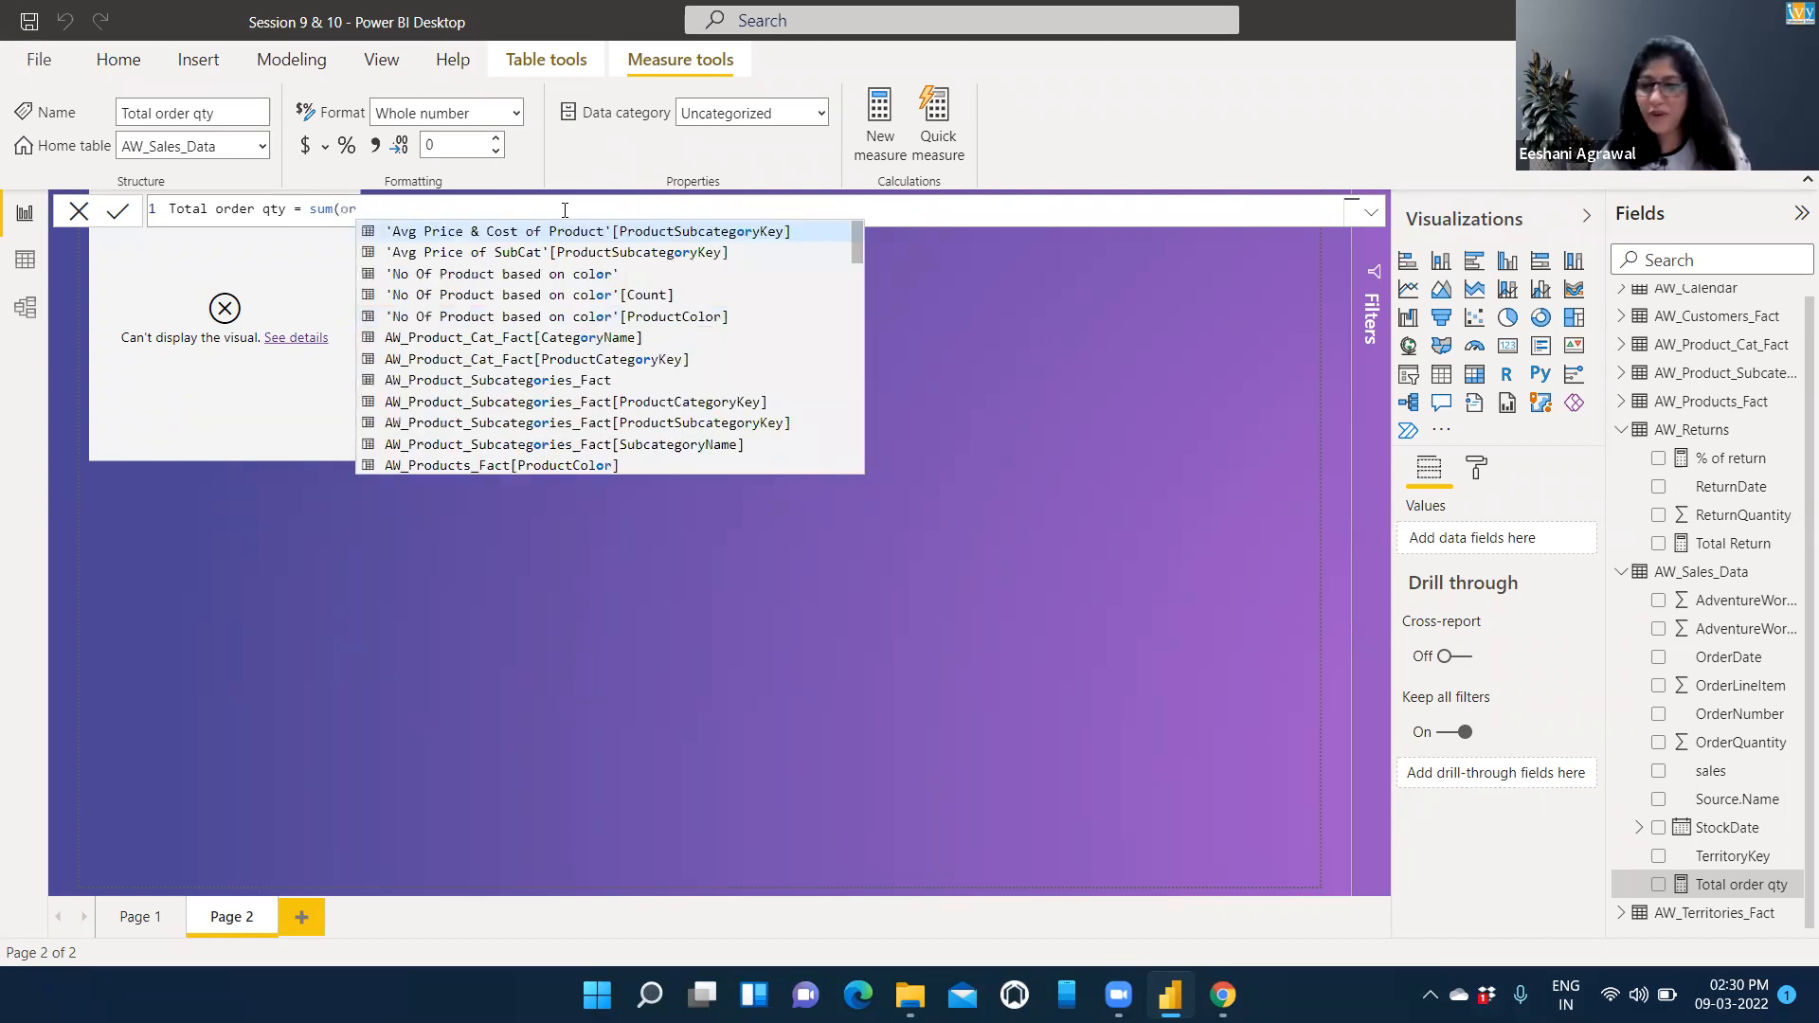
{"action": "type", "text": "der"}
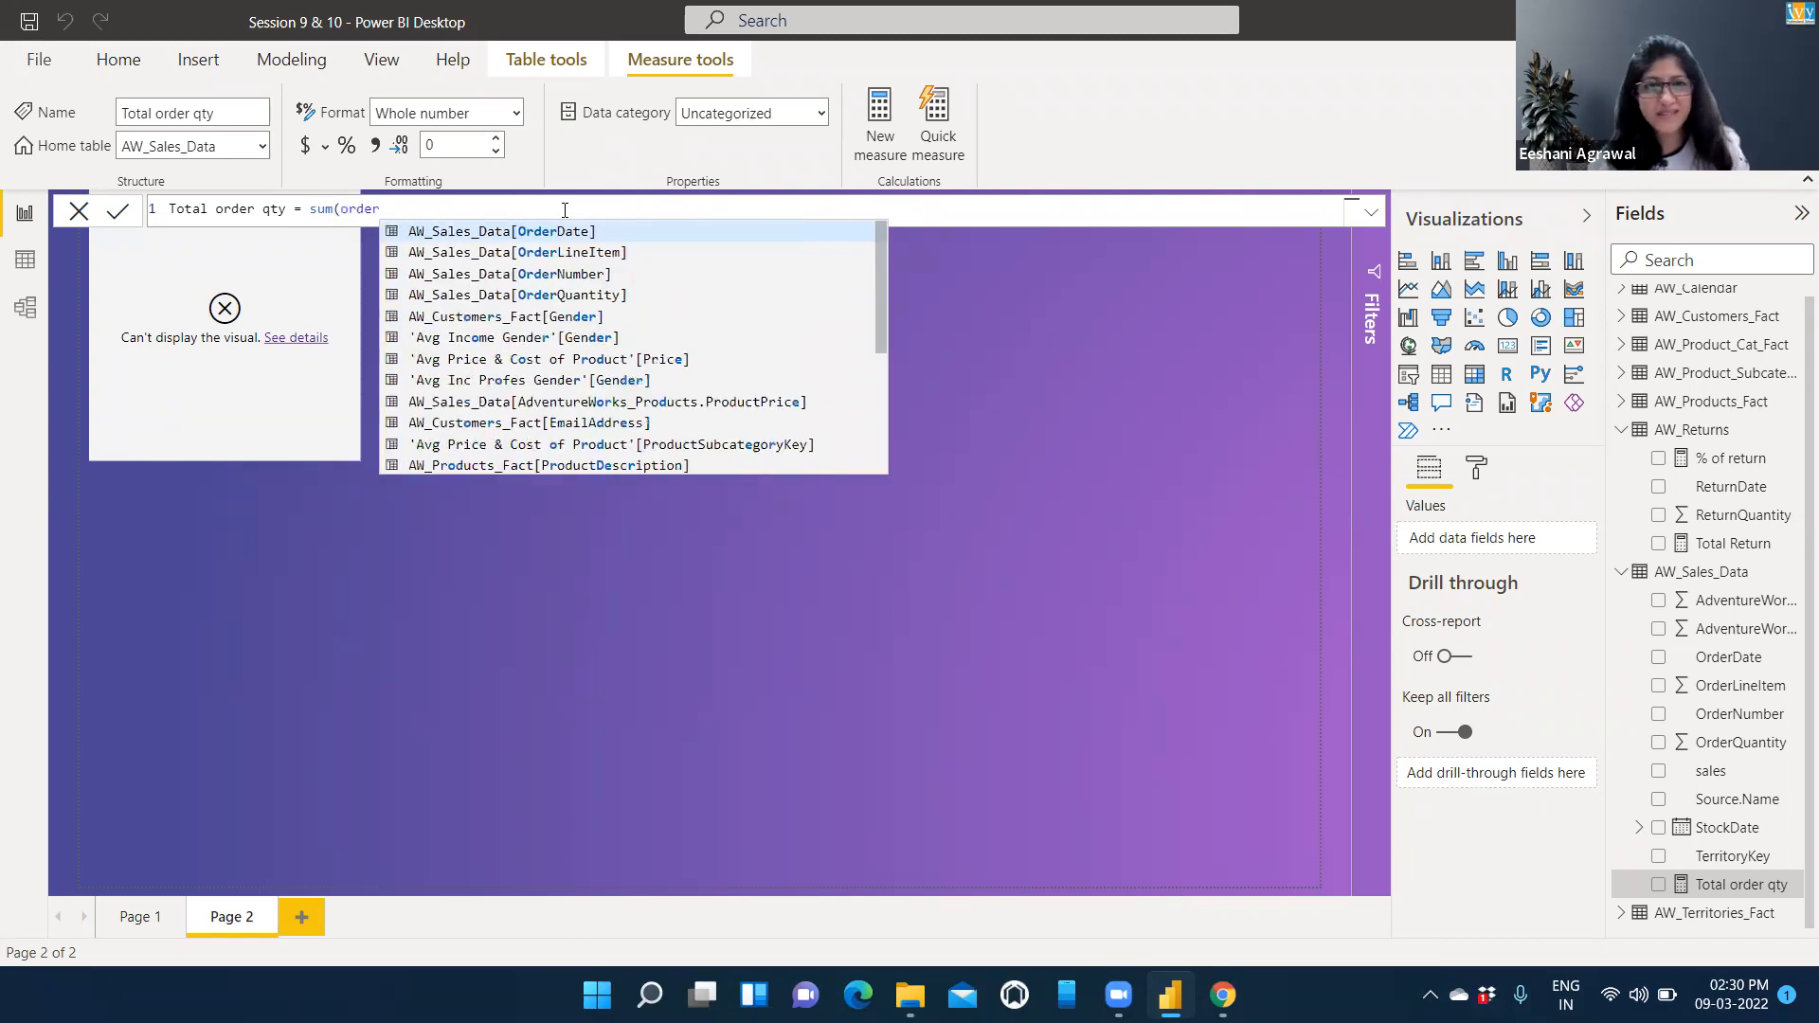
{"action": "left_click", "coordinate": [563, 297]}
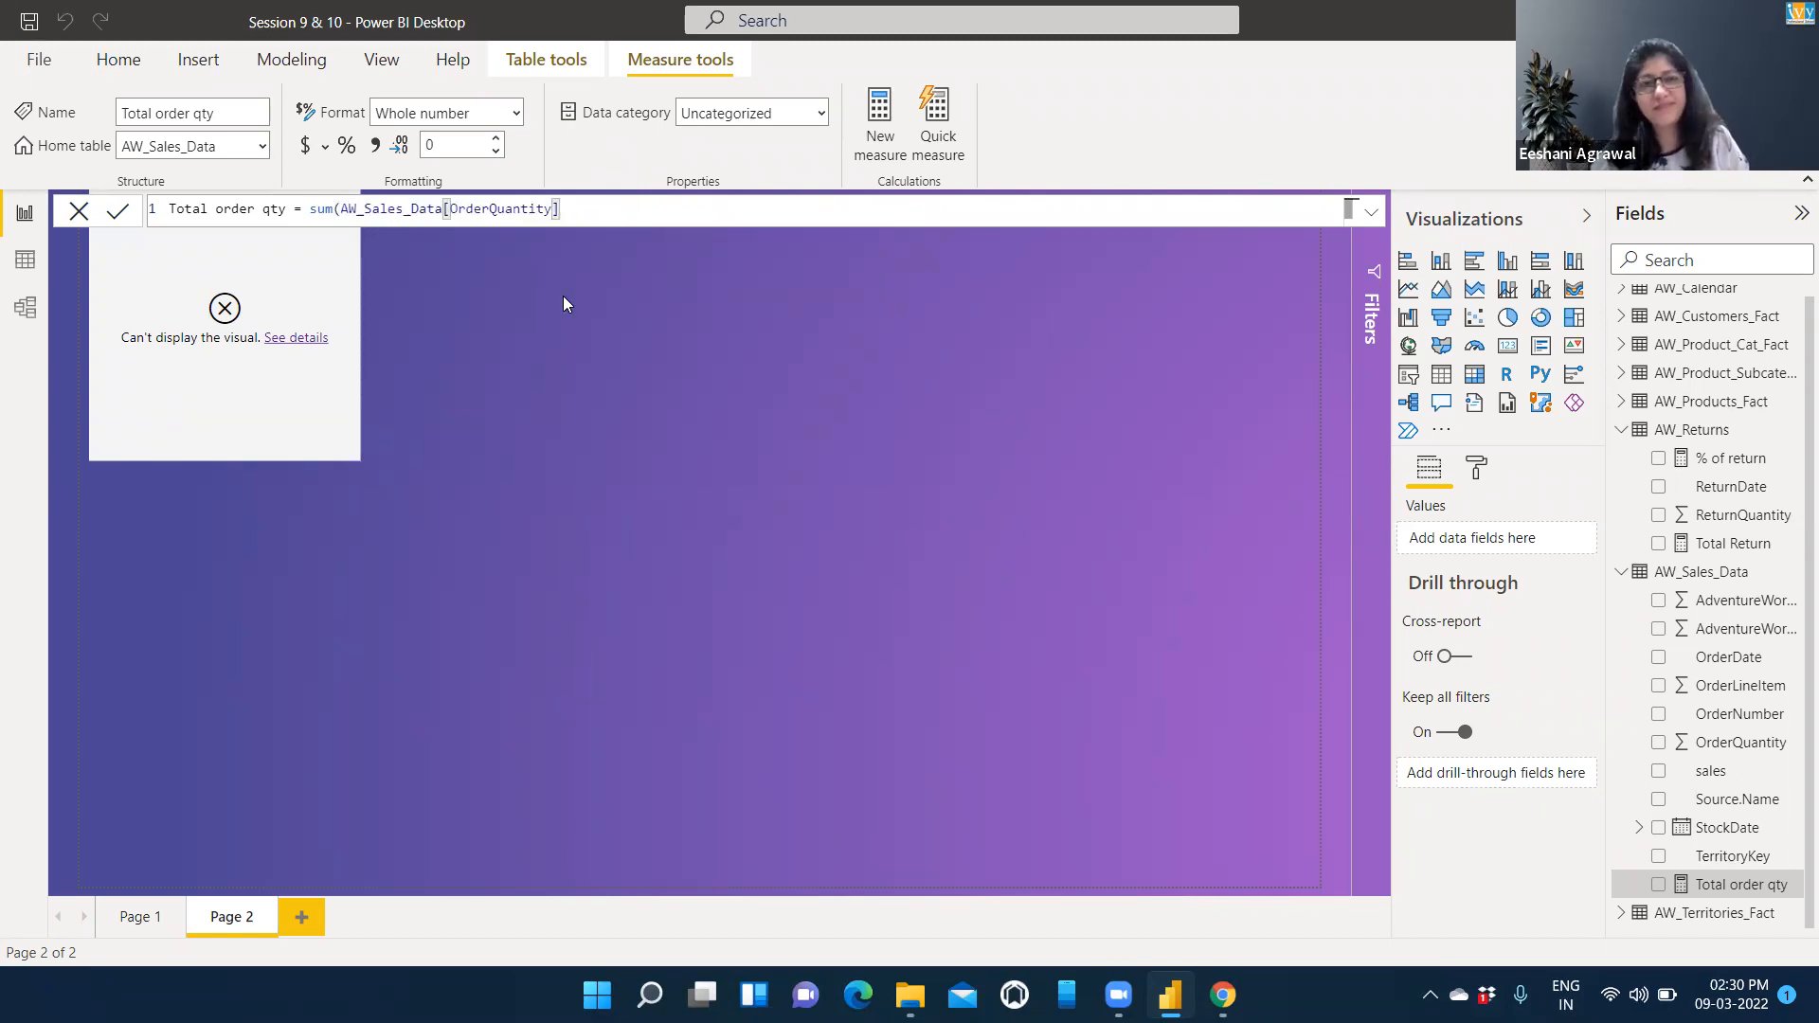
{"action": "type", "text": ")"}
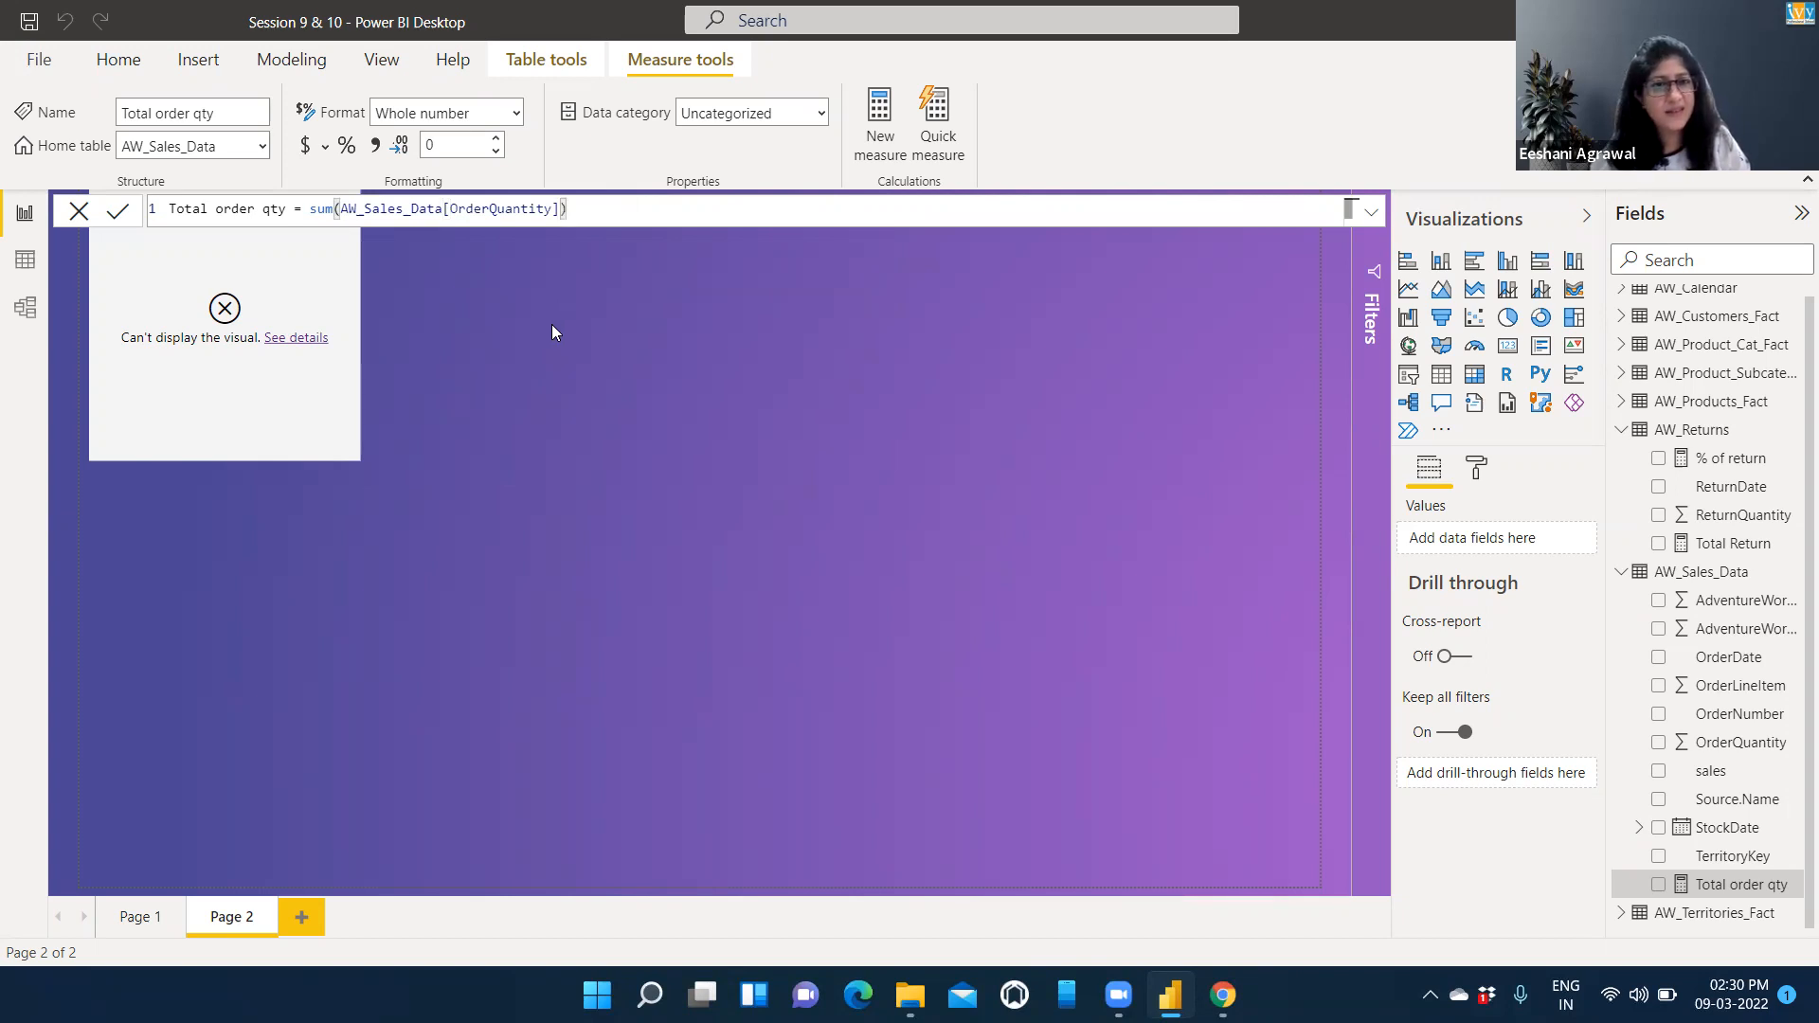
{"action": "key", "text": "Return"}
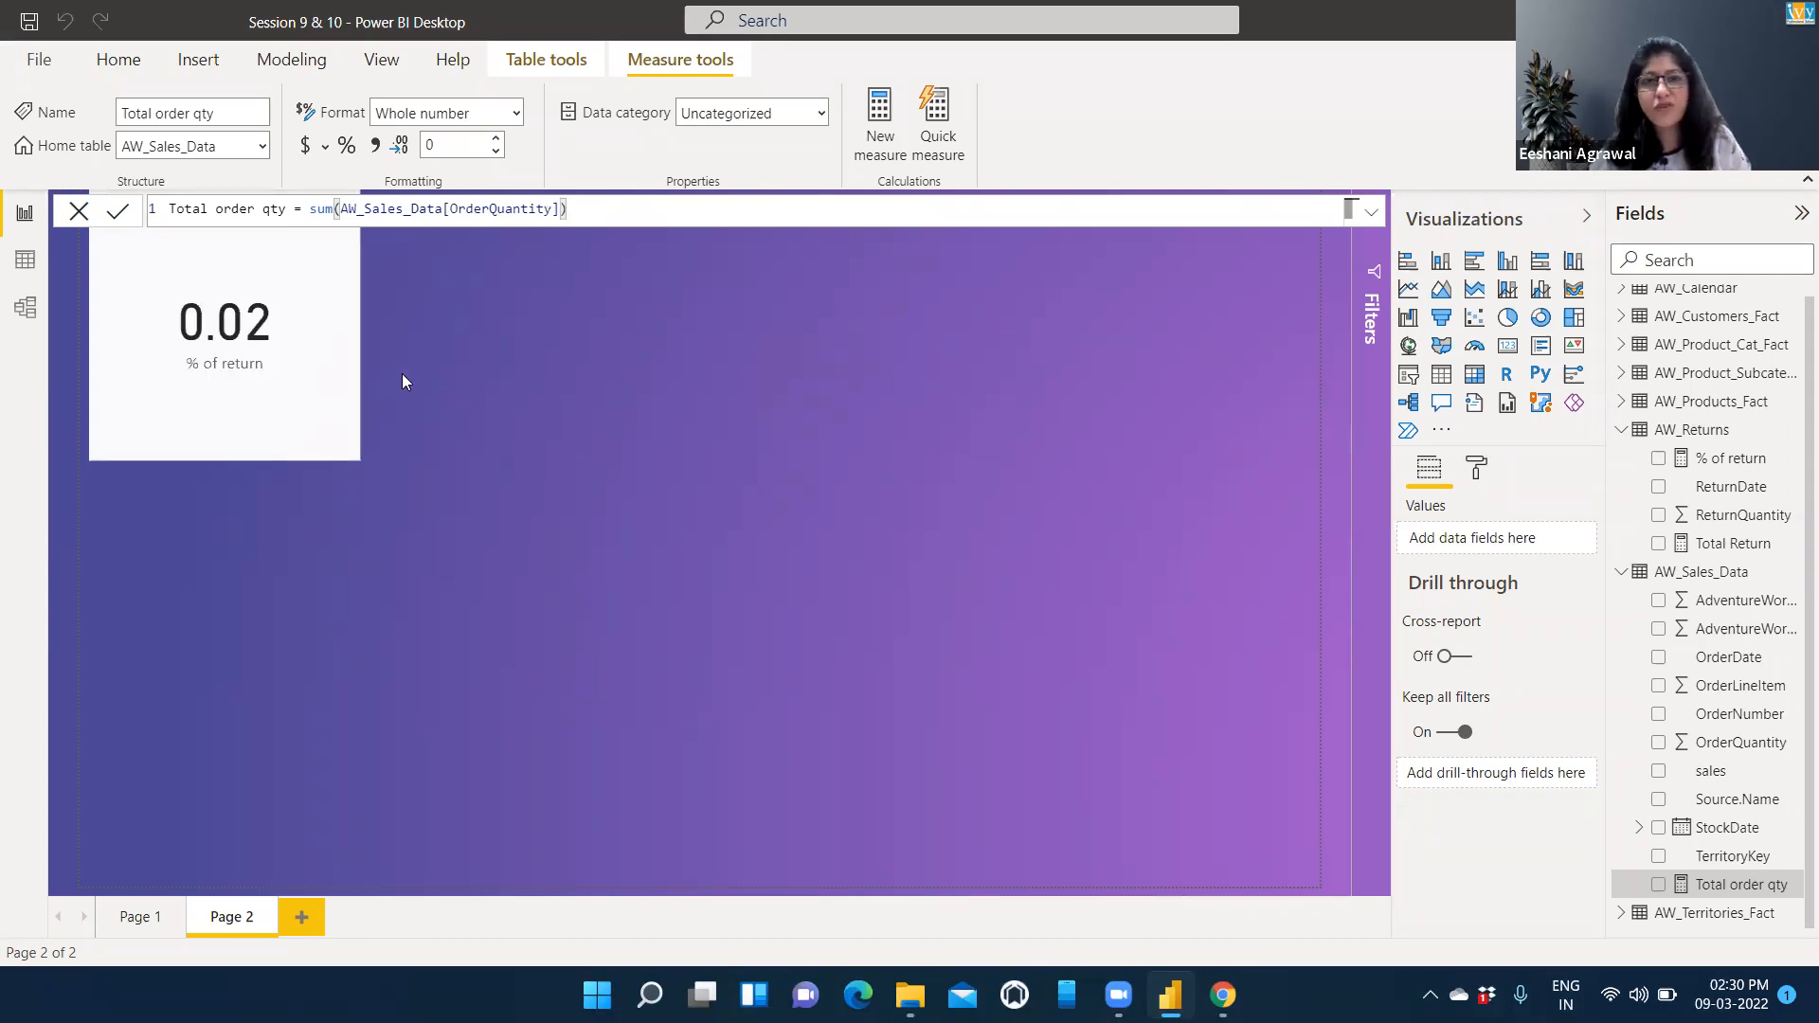
Format the % of return measure shown in the card as Percentage.
{"action": "left_click", "coordinate": [270, 384]}
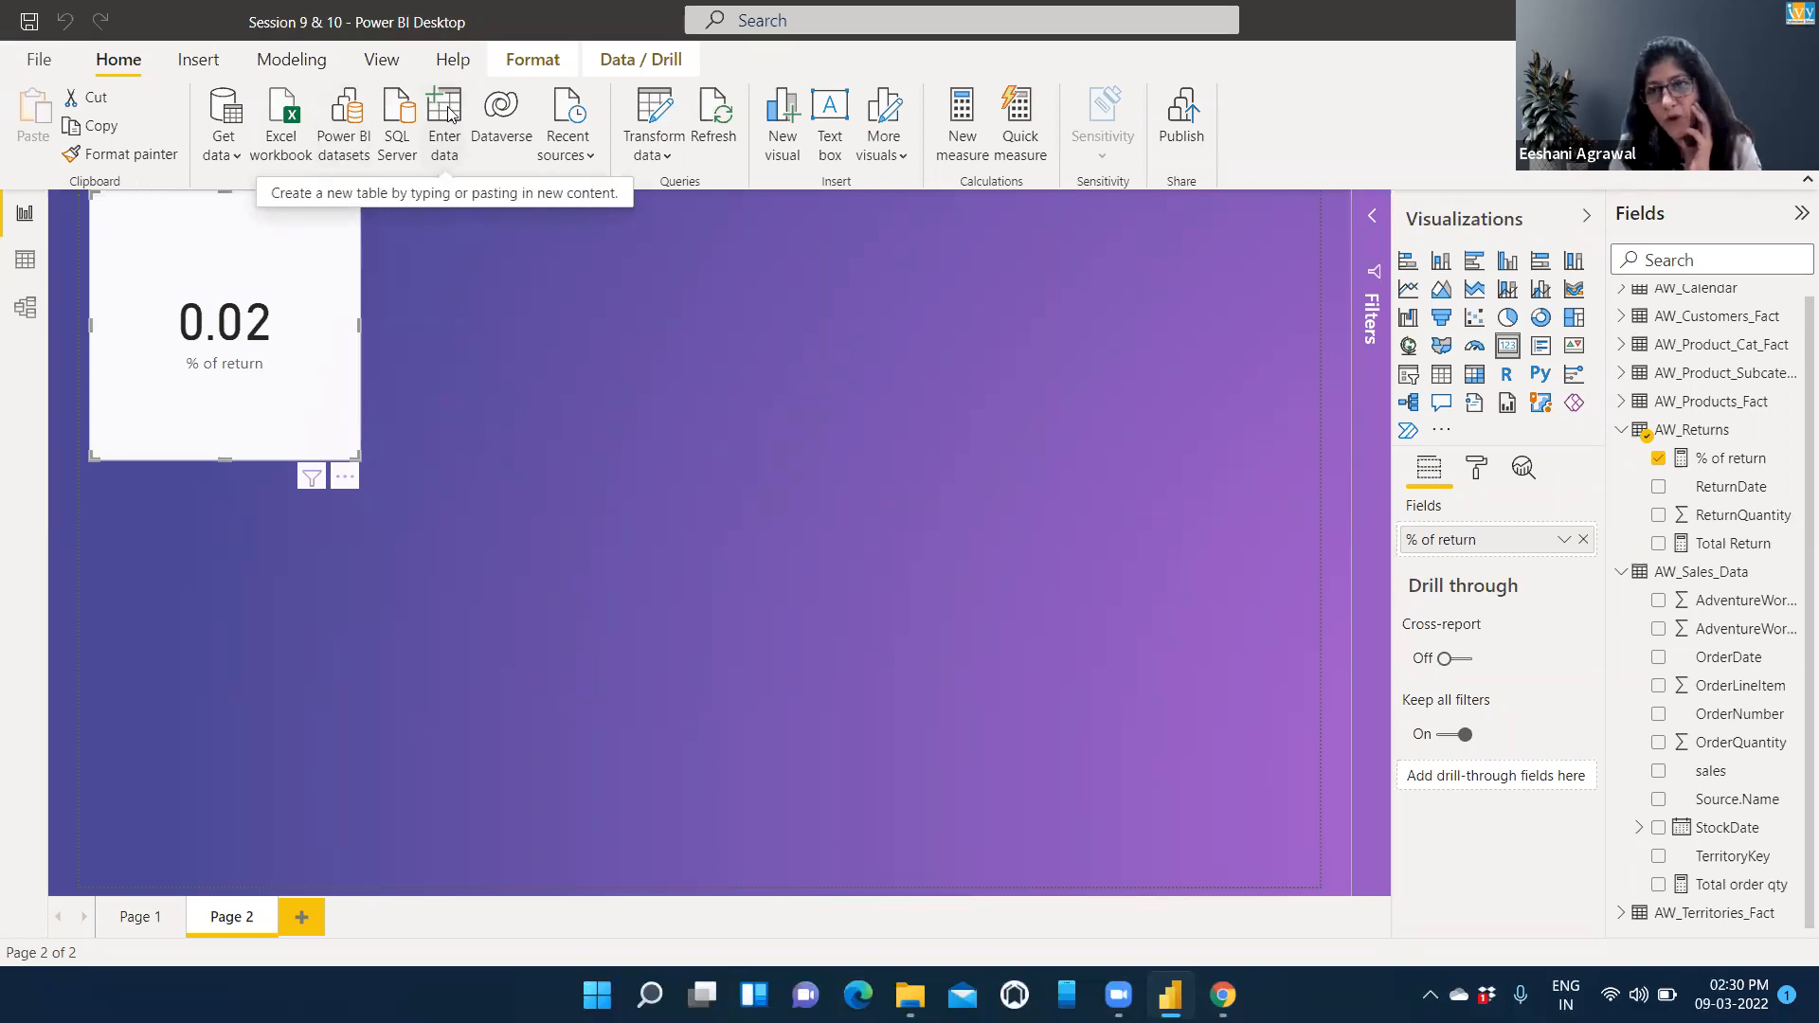
{"action": "left_click", "coordinate": [1730, 465]}
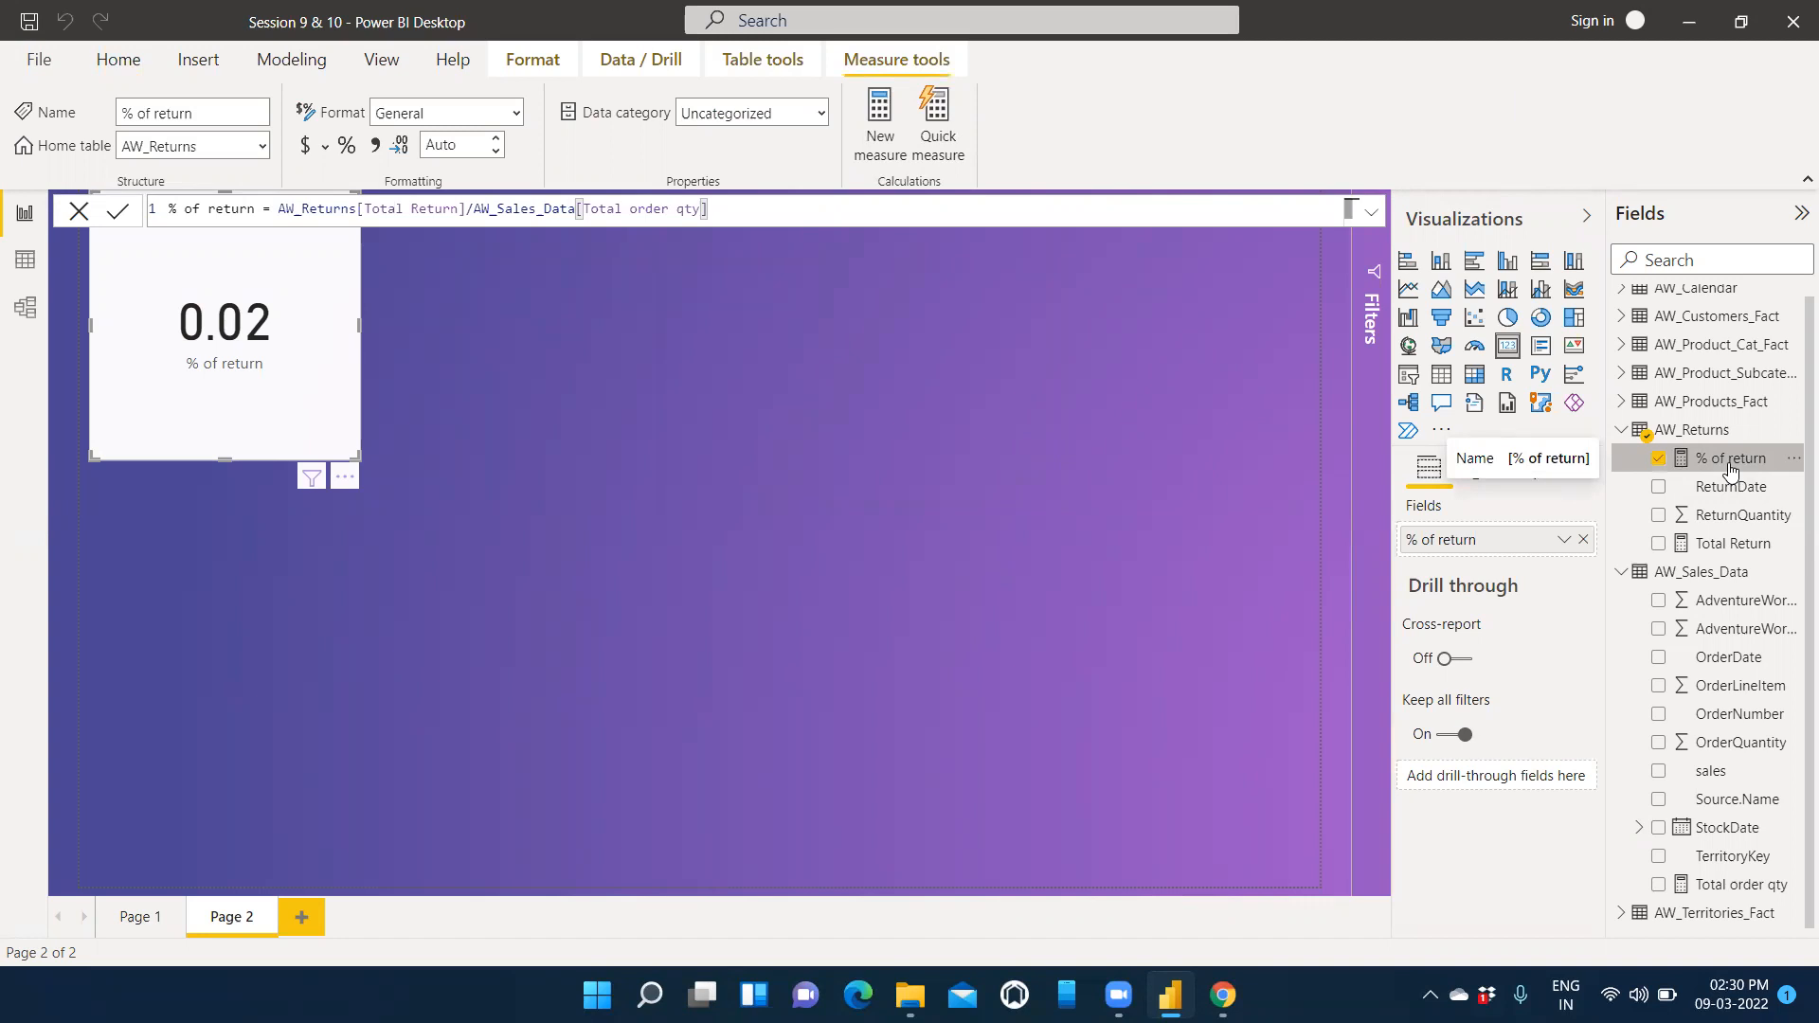
{"action": "left_click", "coordinate": [520, 110]}
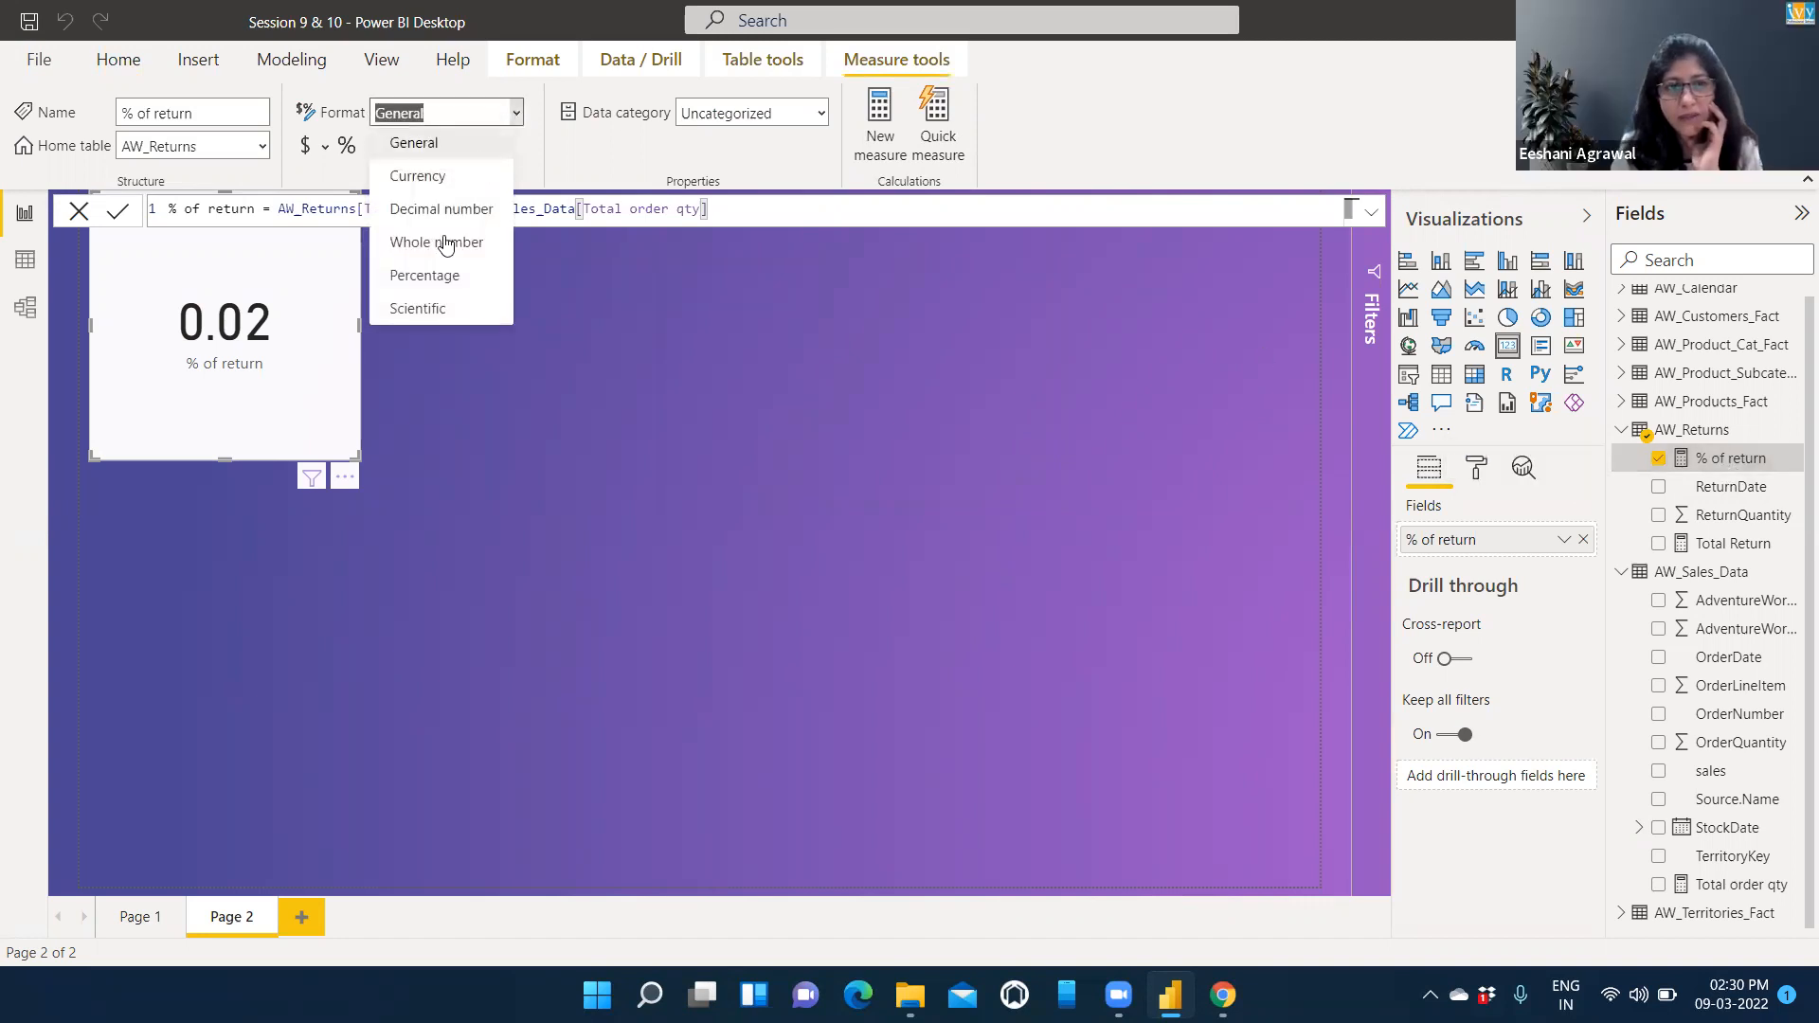
{"action": "left_click", "coordinate": [434, 276]}
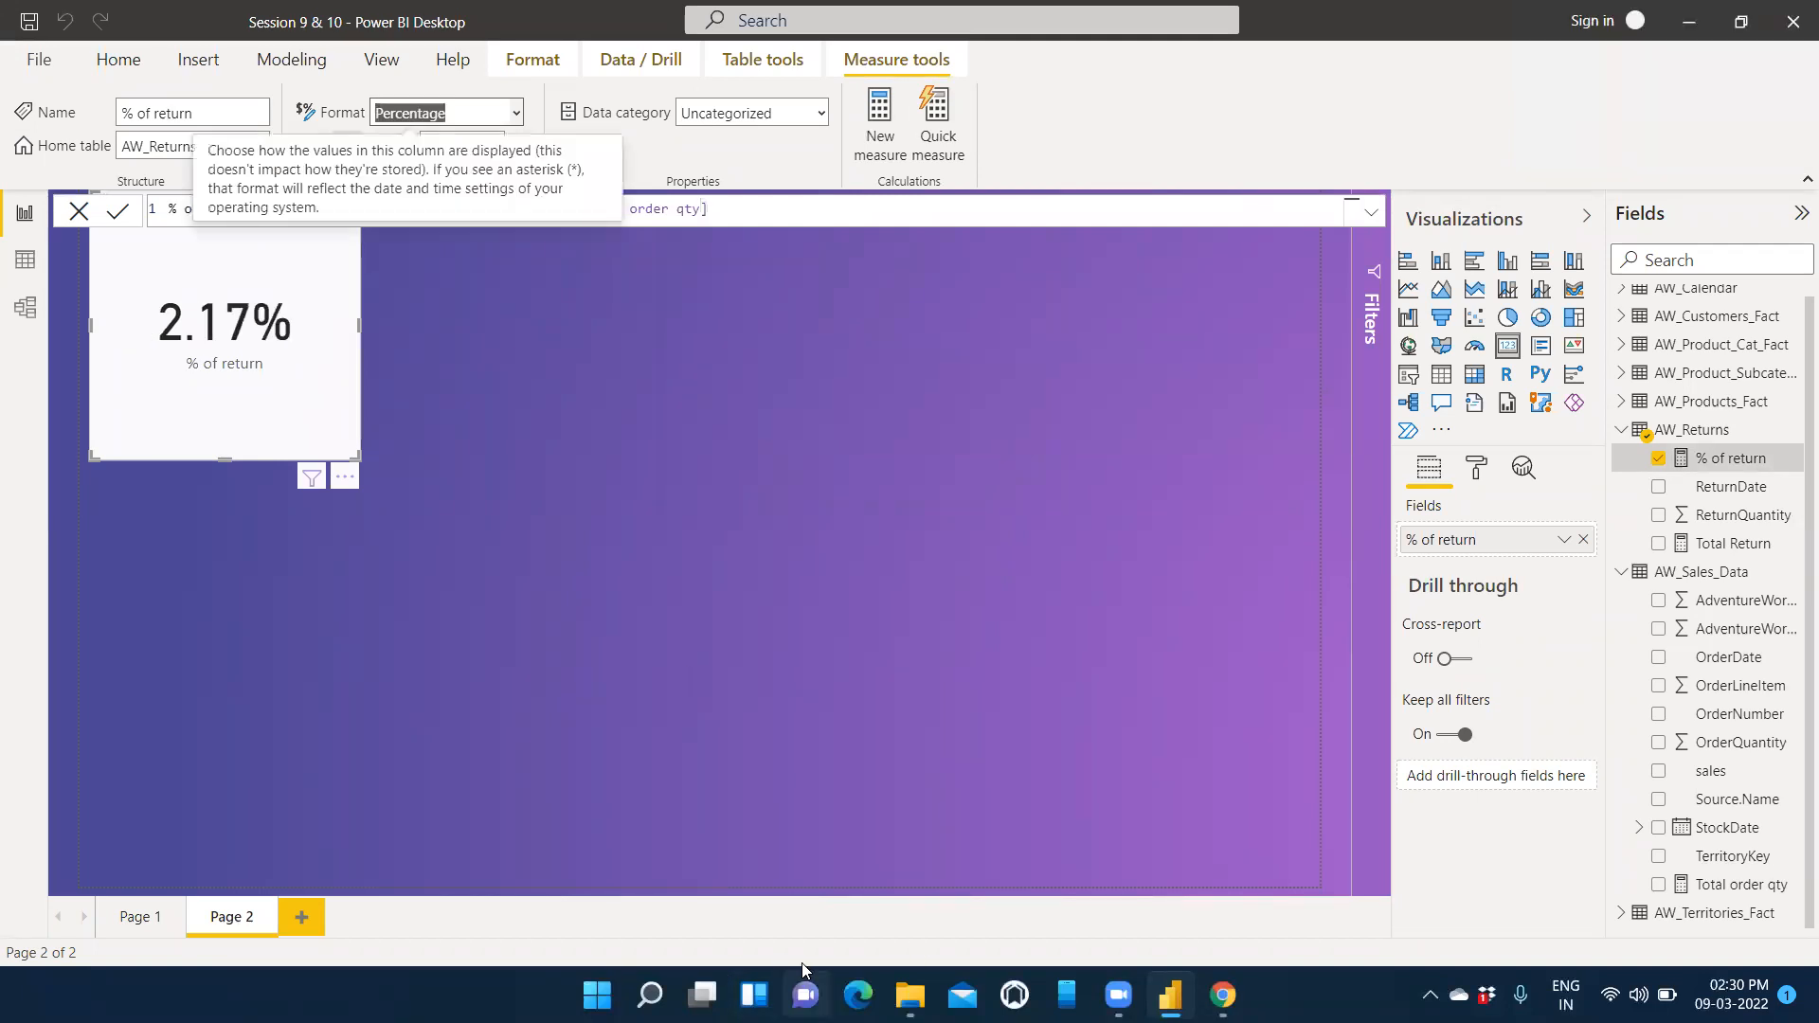
In the AW_session 10 report, try to replace the divisor "order" in the % Return column formula with the total order quantity, entering "total".
{"action": "mouse_move", "coordinate": [1171, 995]}
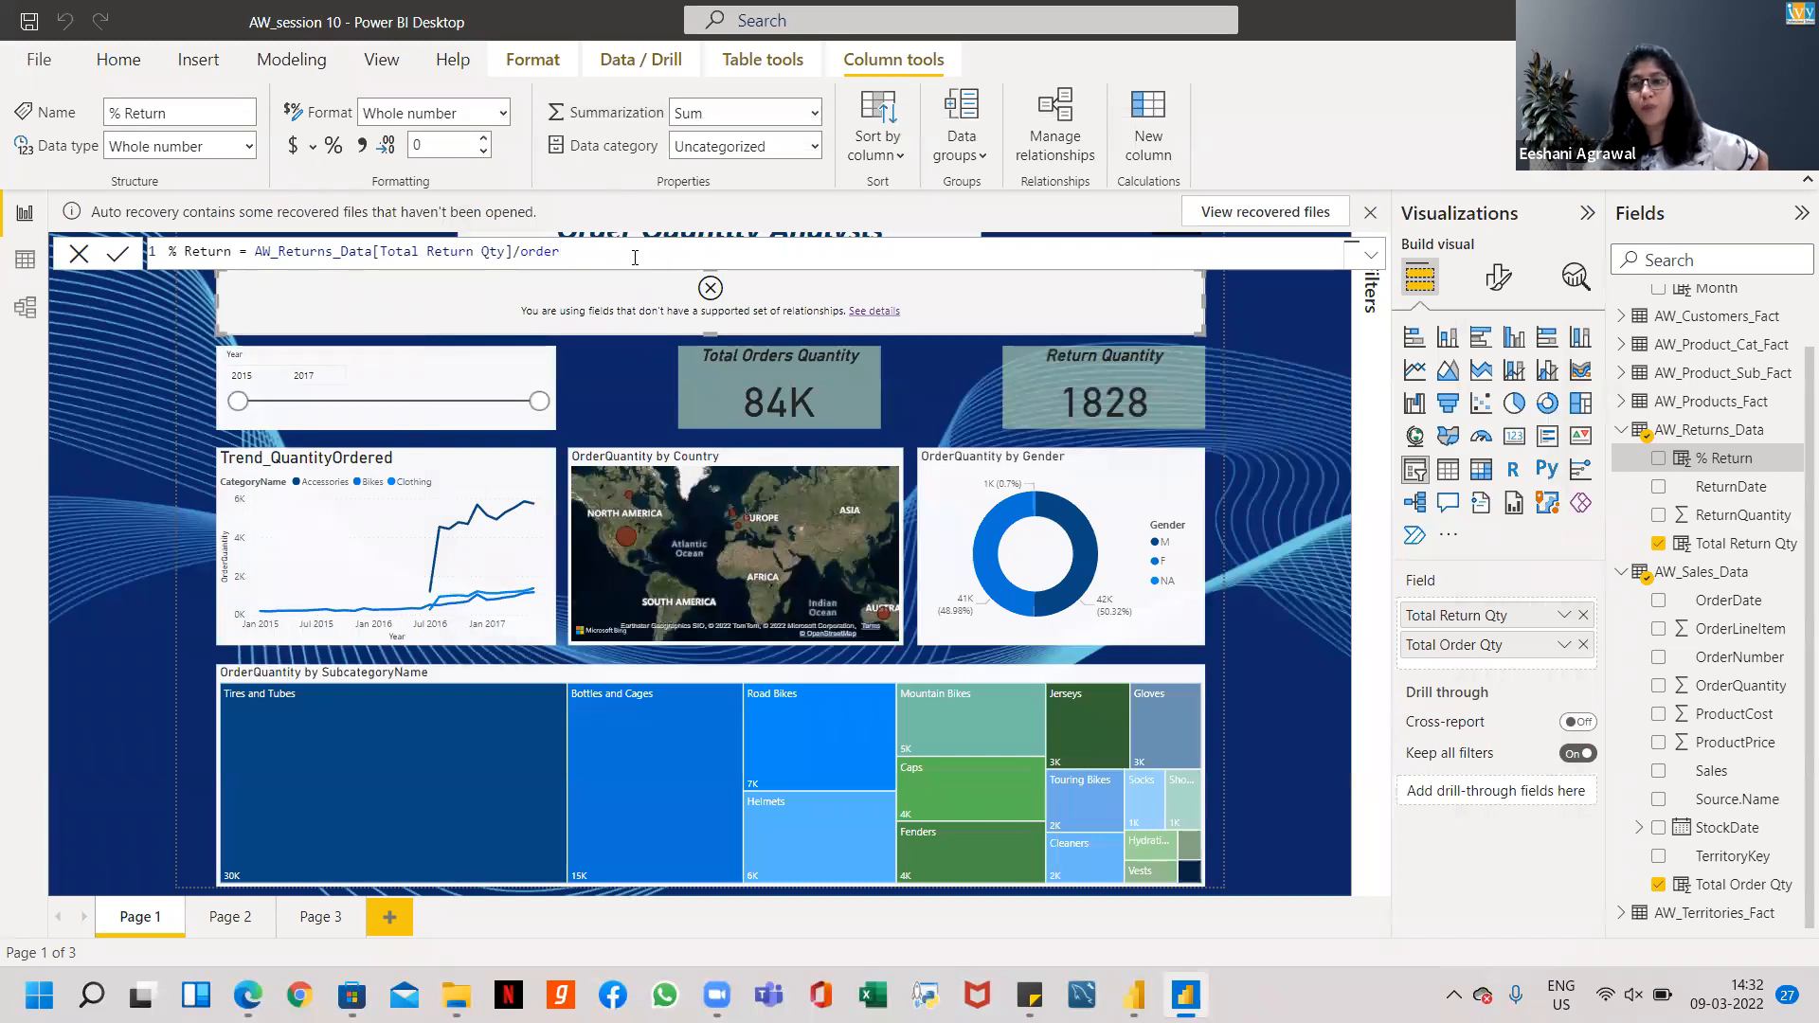
{"action": "key", "text": "BackSpace"}
{"action": "key", "text": "BackSpace"}
{"action": "key", "text": "BackSpace"}
{"action": "key", "text": "BackSpace"}
{"action": "key", "text": "BackSpace"}
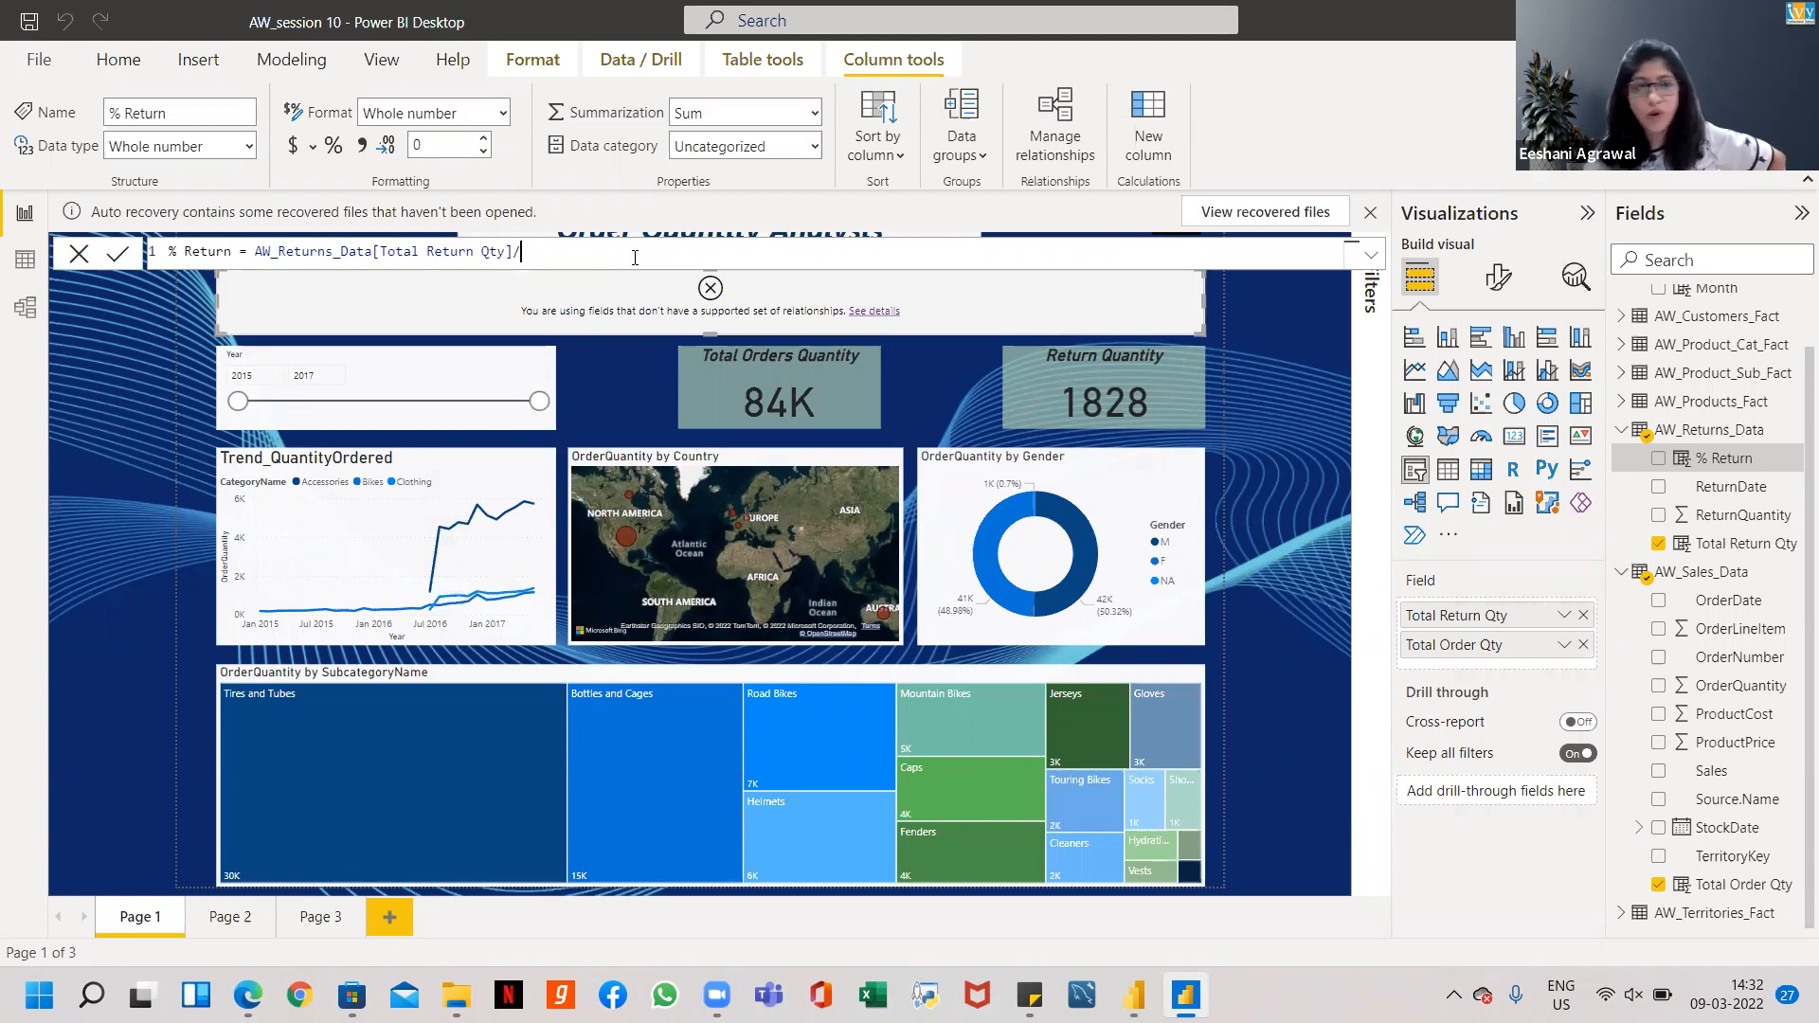
{"action": "type", "text": "to"}
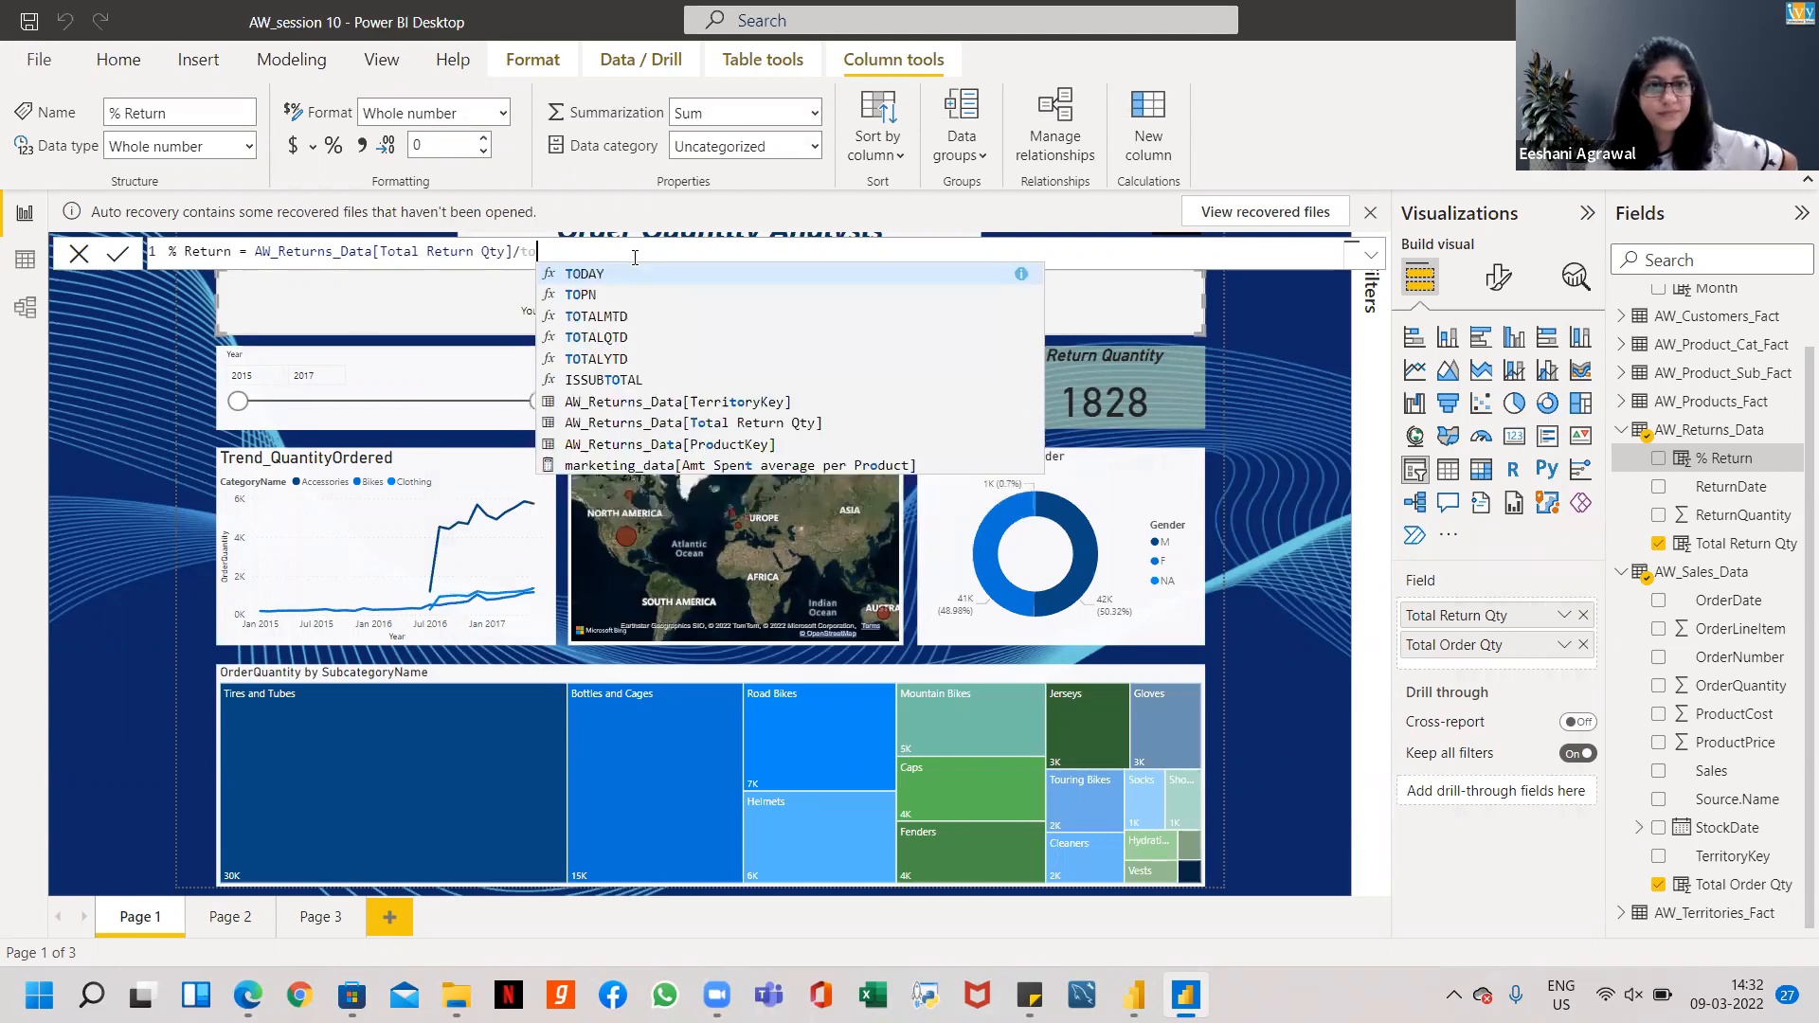
{"action": "type", "text": "tal"}
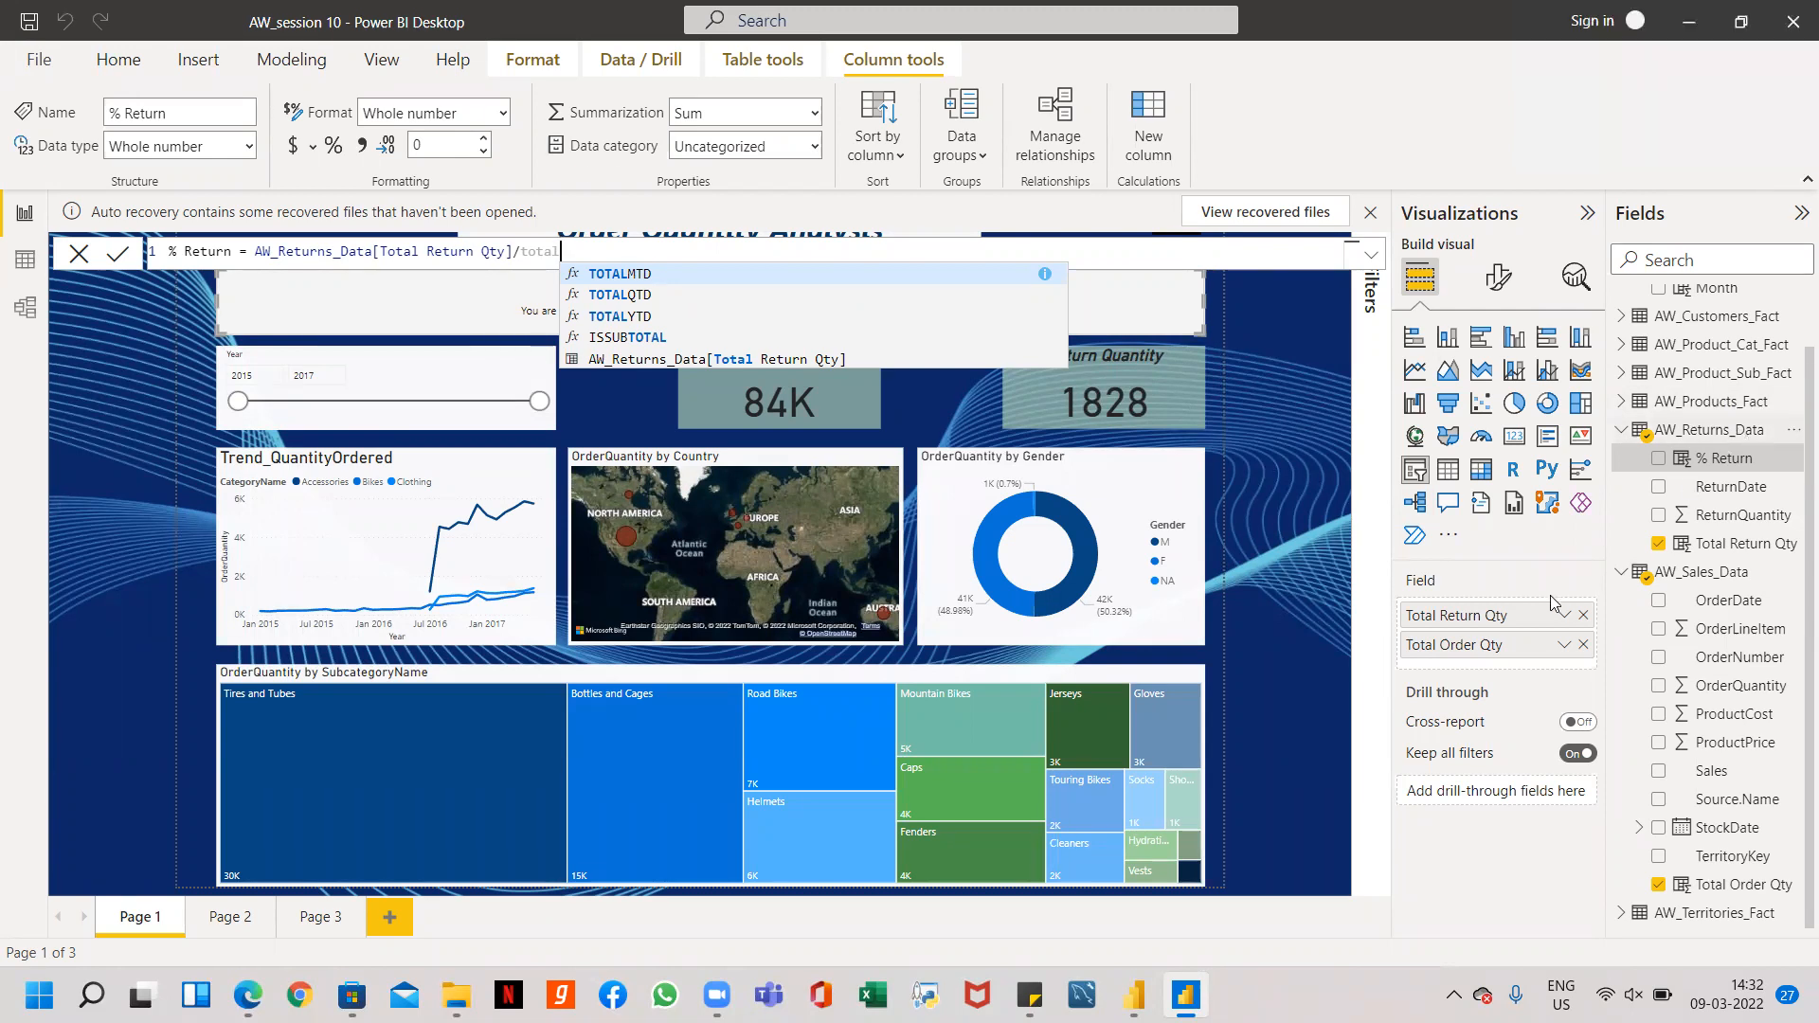
{"action": "left_click", "coordinate": [246, 3]}
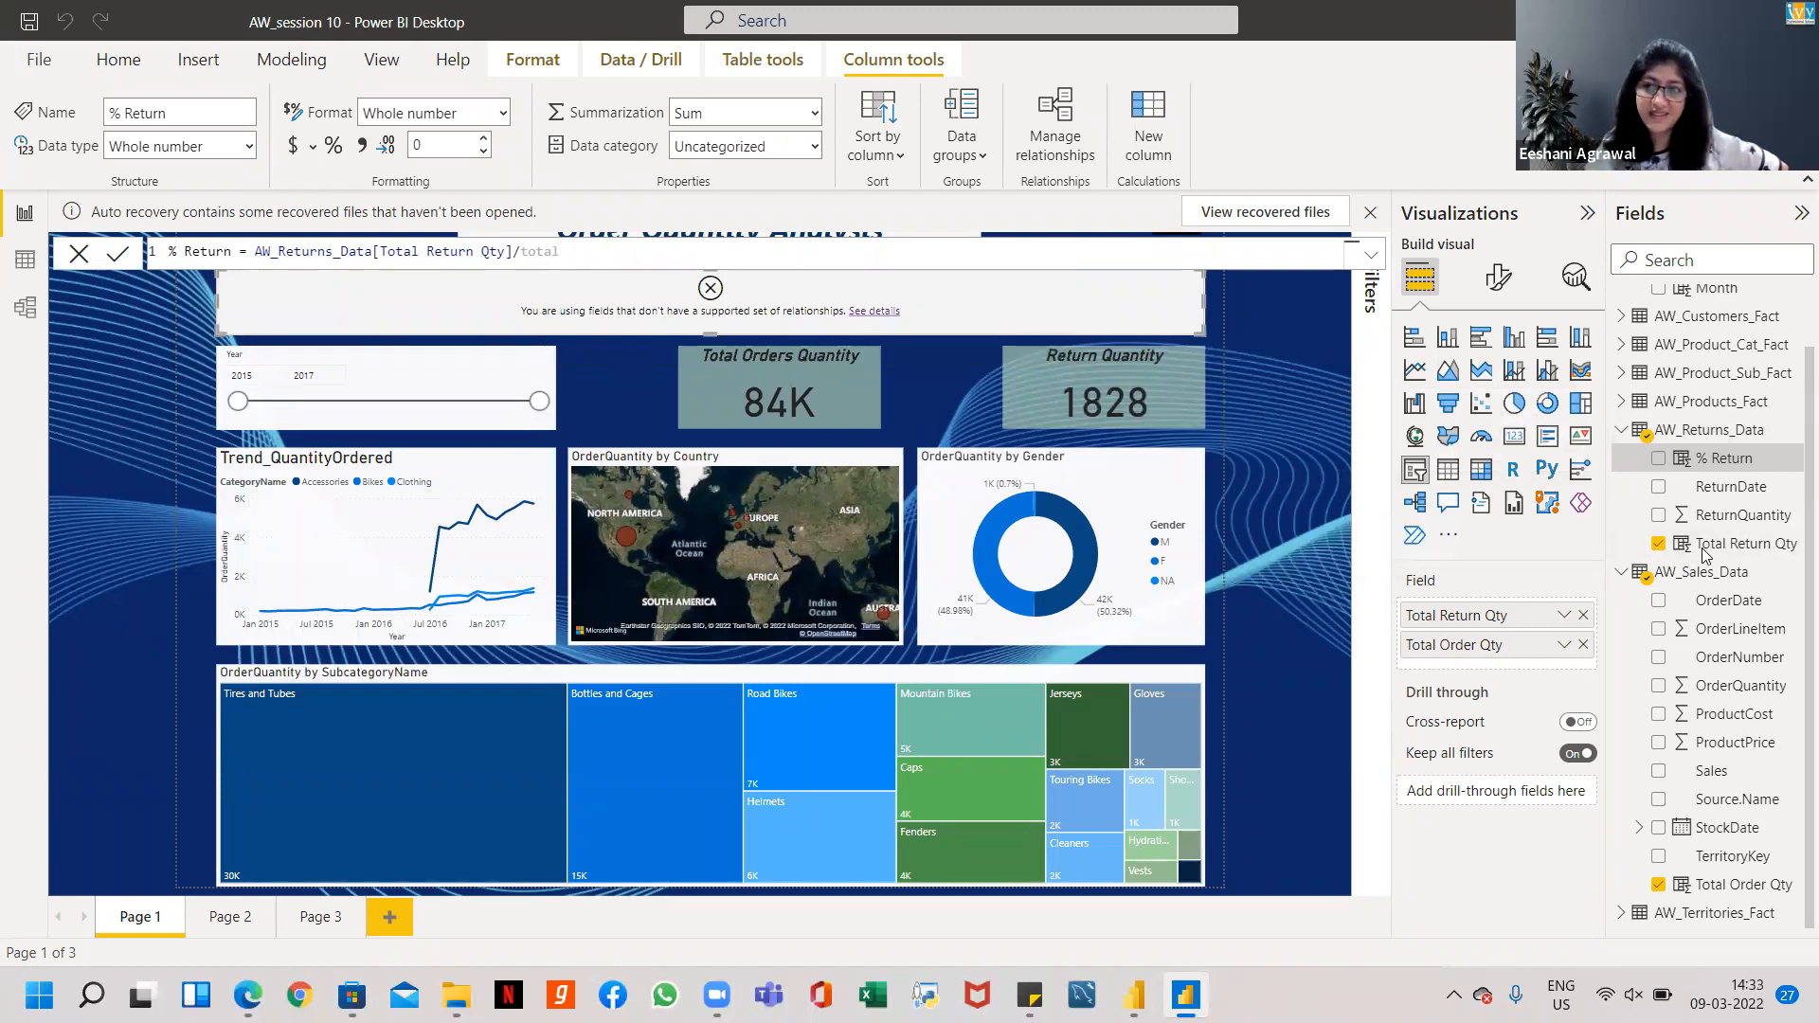
{"action": "key", "text": "Return"}
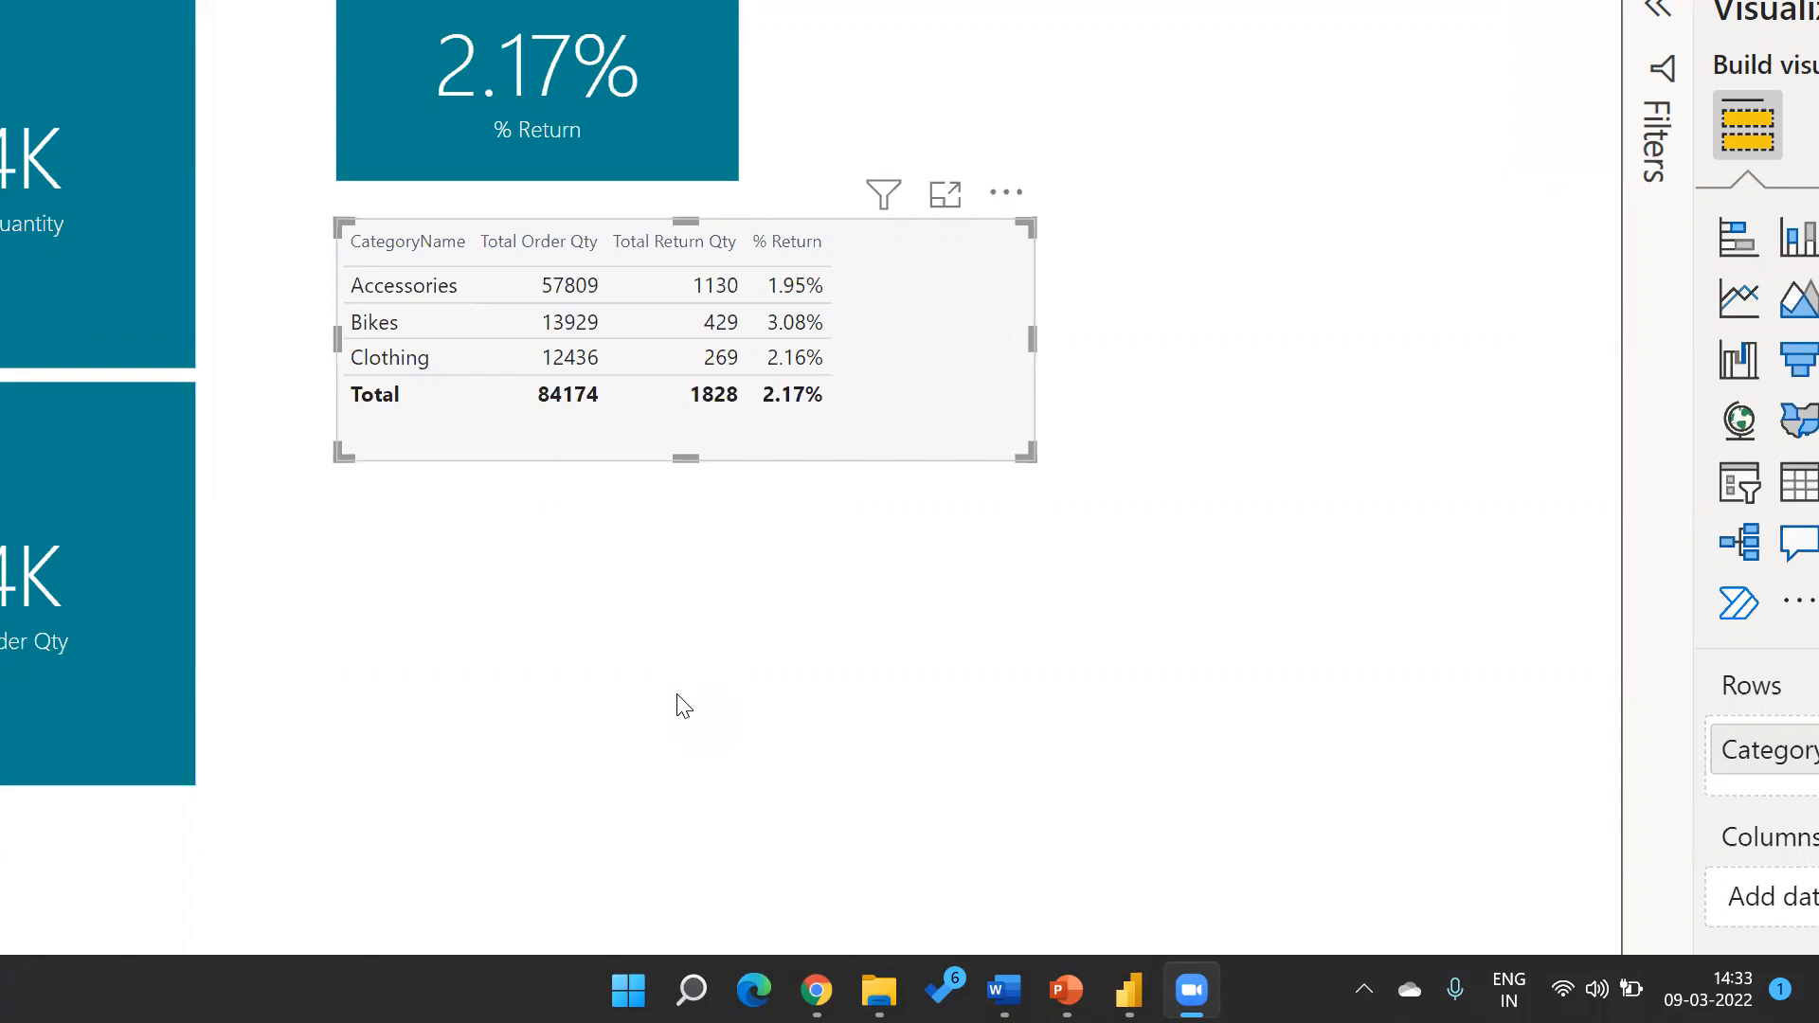
{"action": "left_click", "coordinate": [791, 396]}
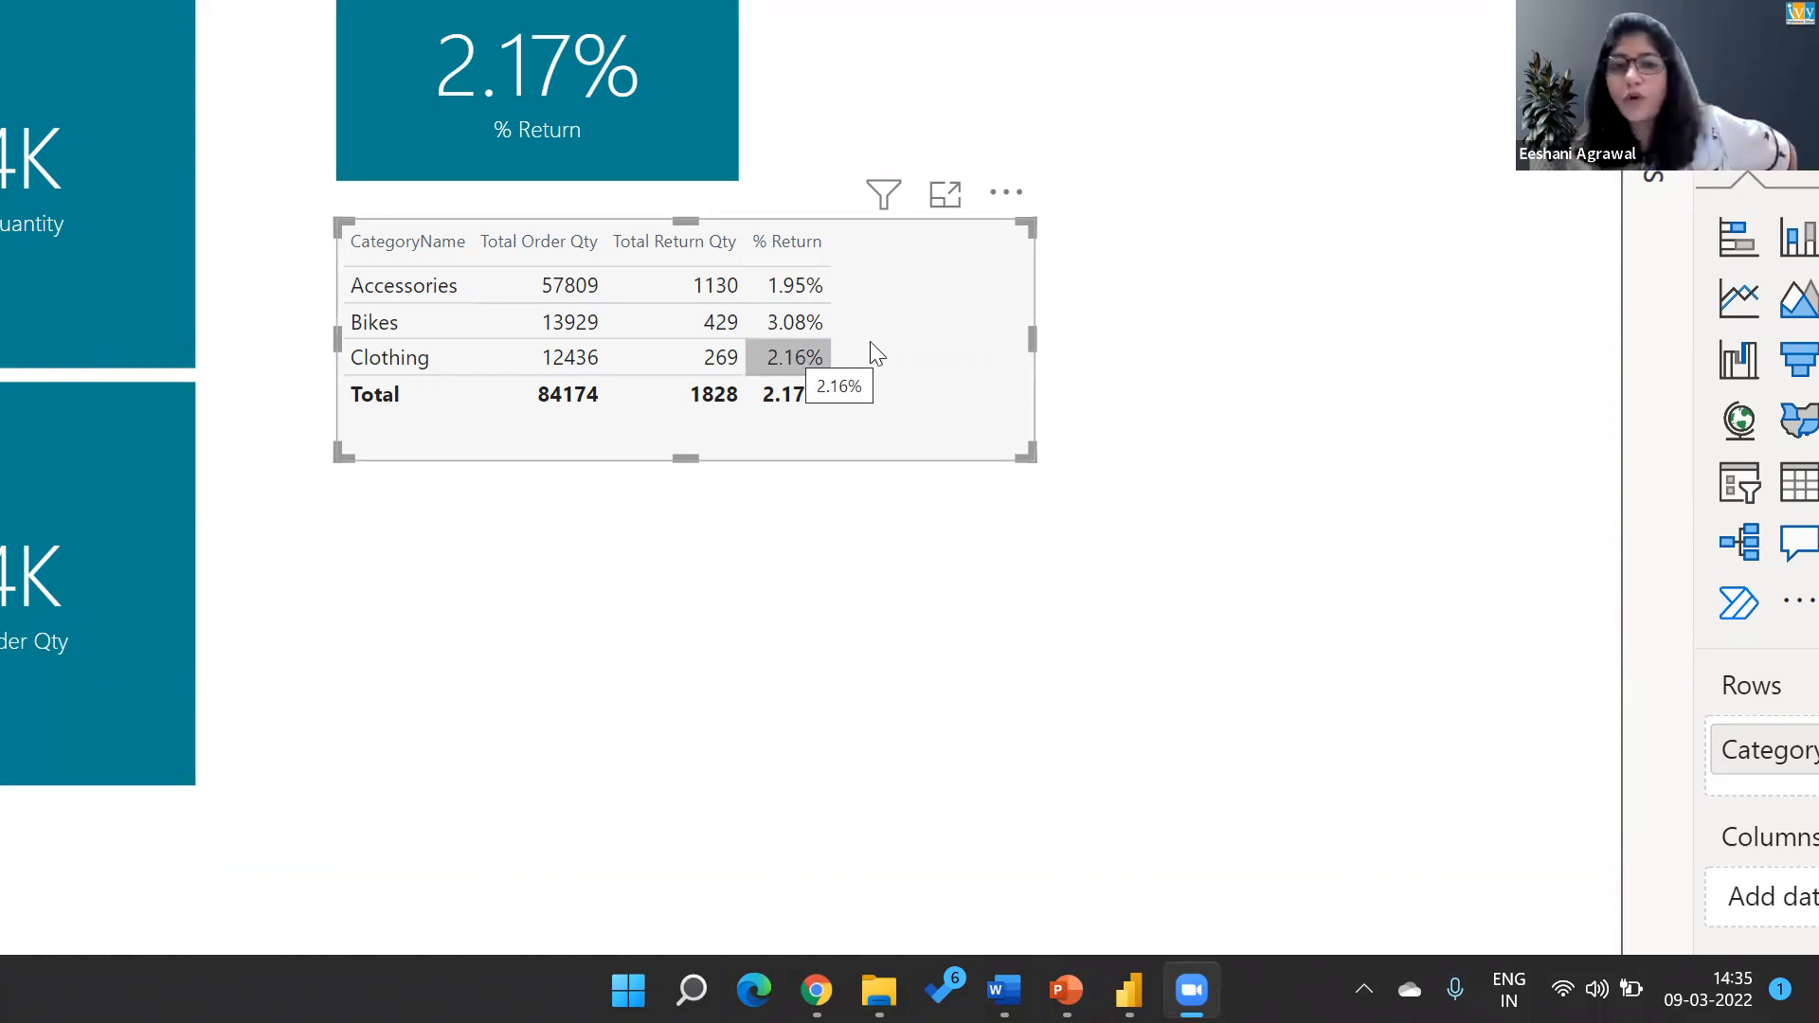
{"action": "left_click", "coordinate": [997, 328]}
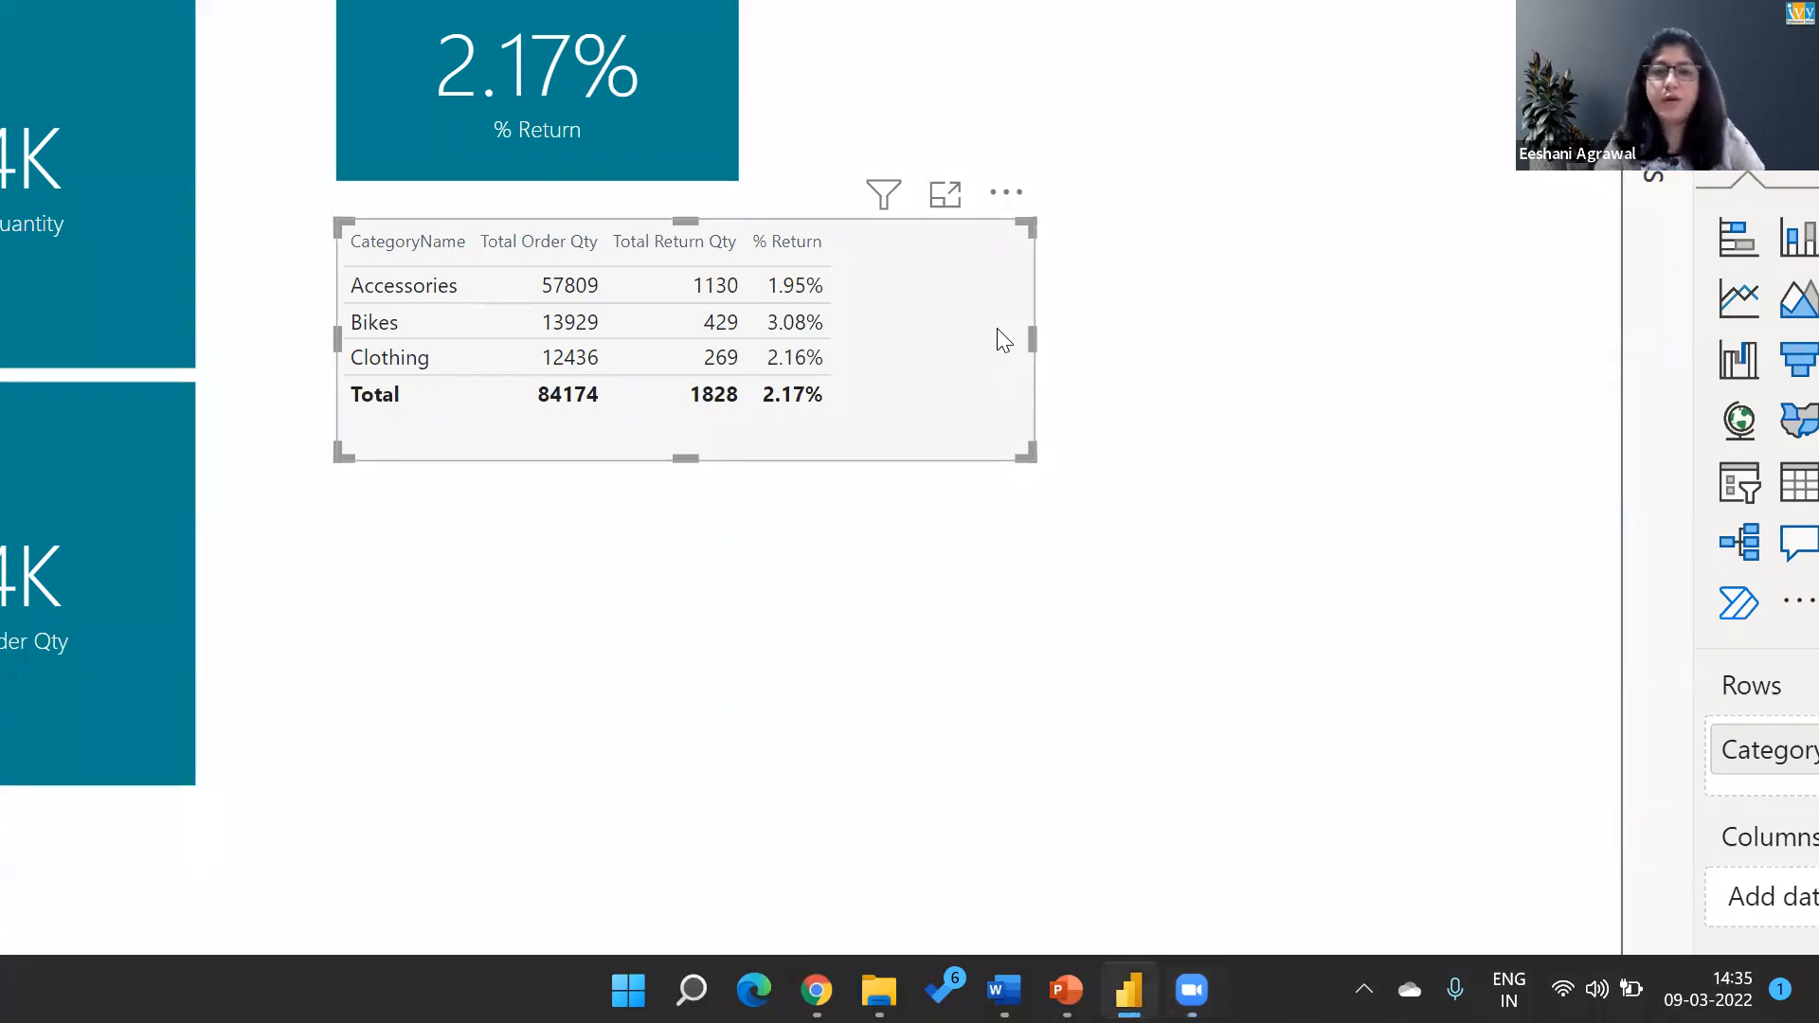
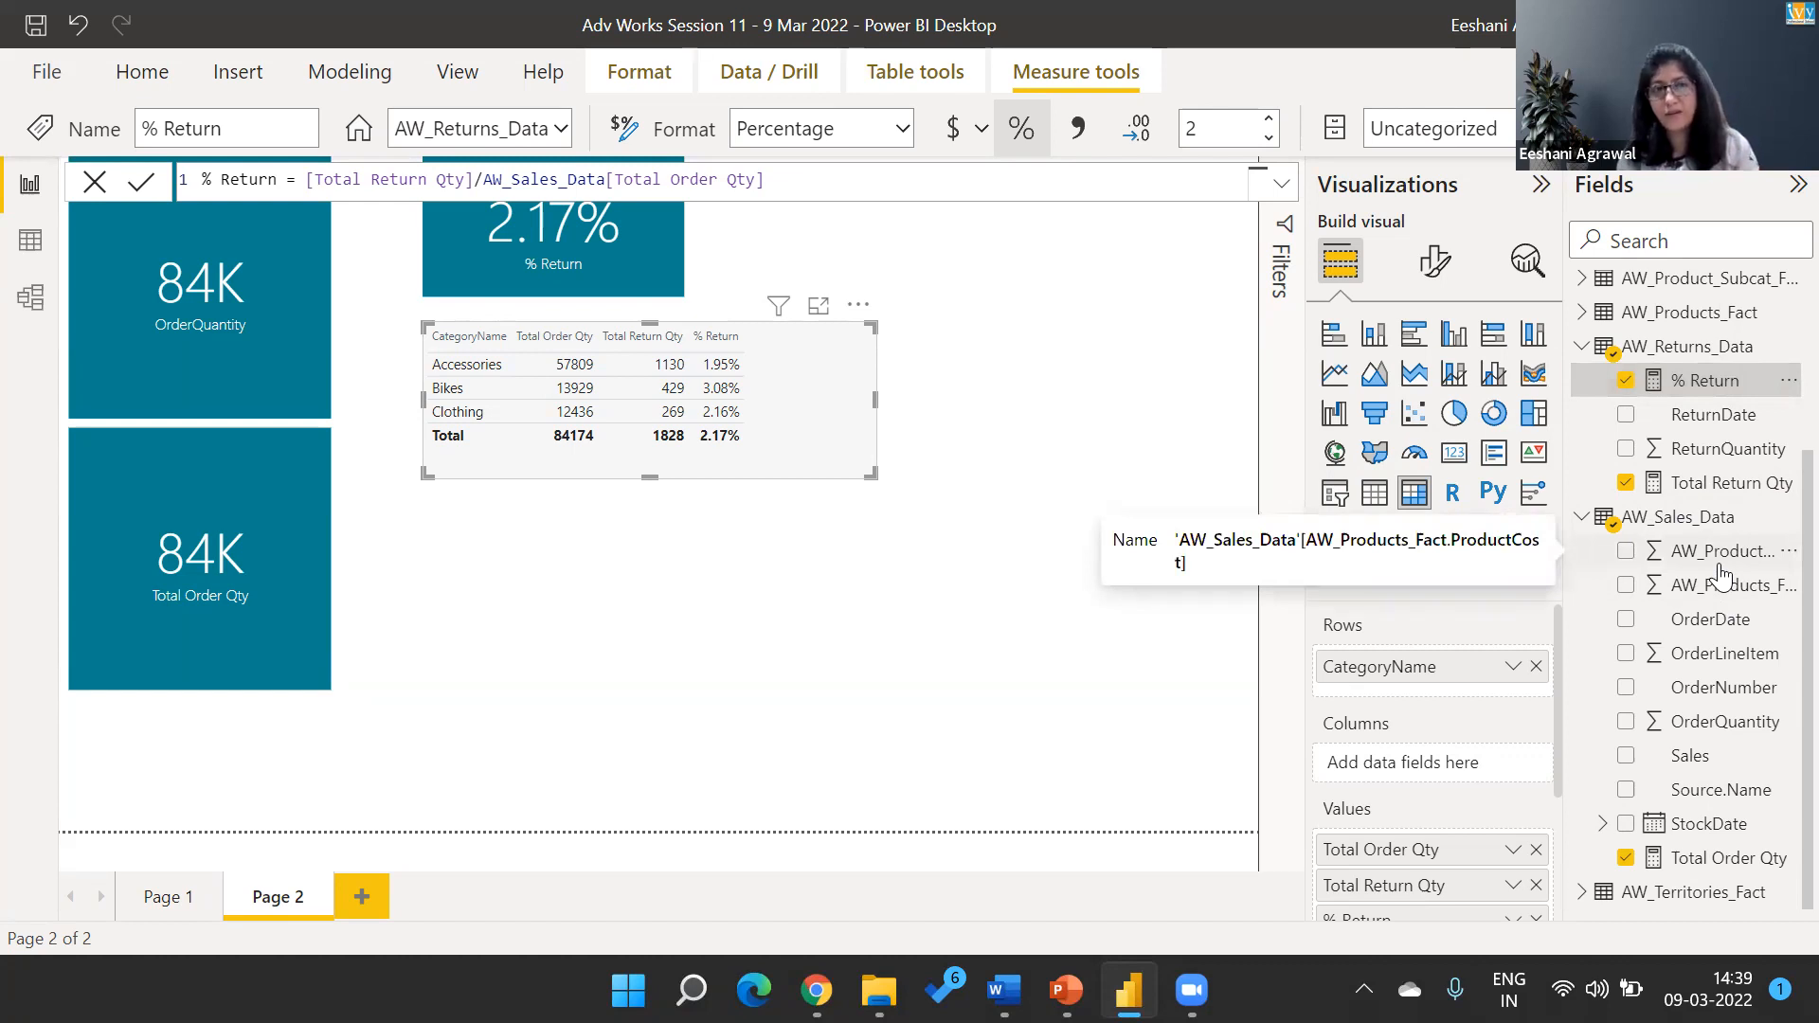
Create a new measure in the AW_Returns_Data table and name it "% Return 2".
{"action": "right_click", "coordinate": [1699, 346]}
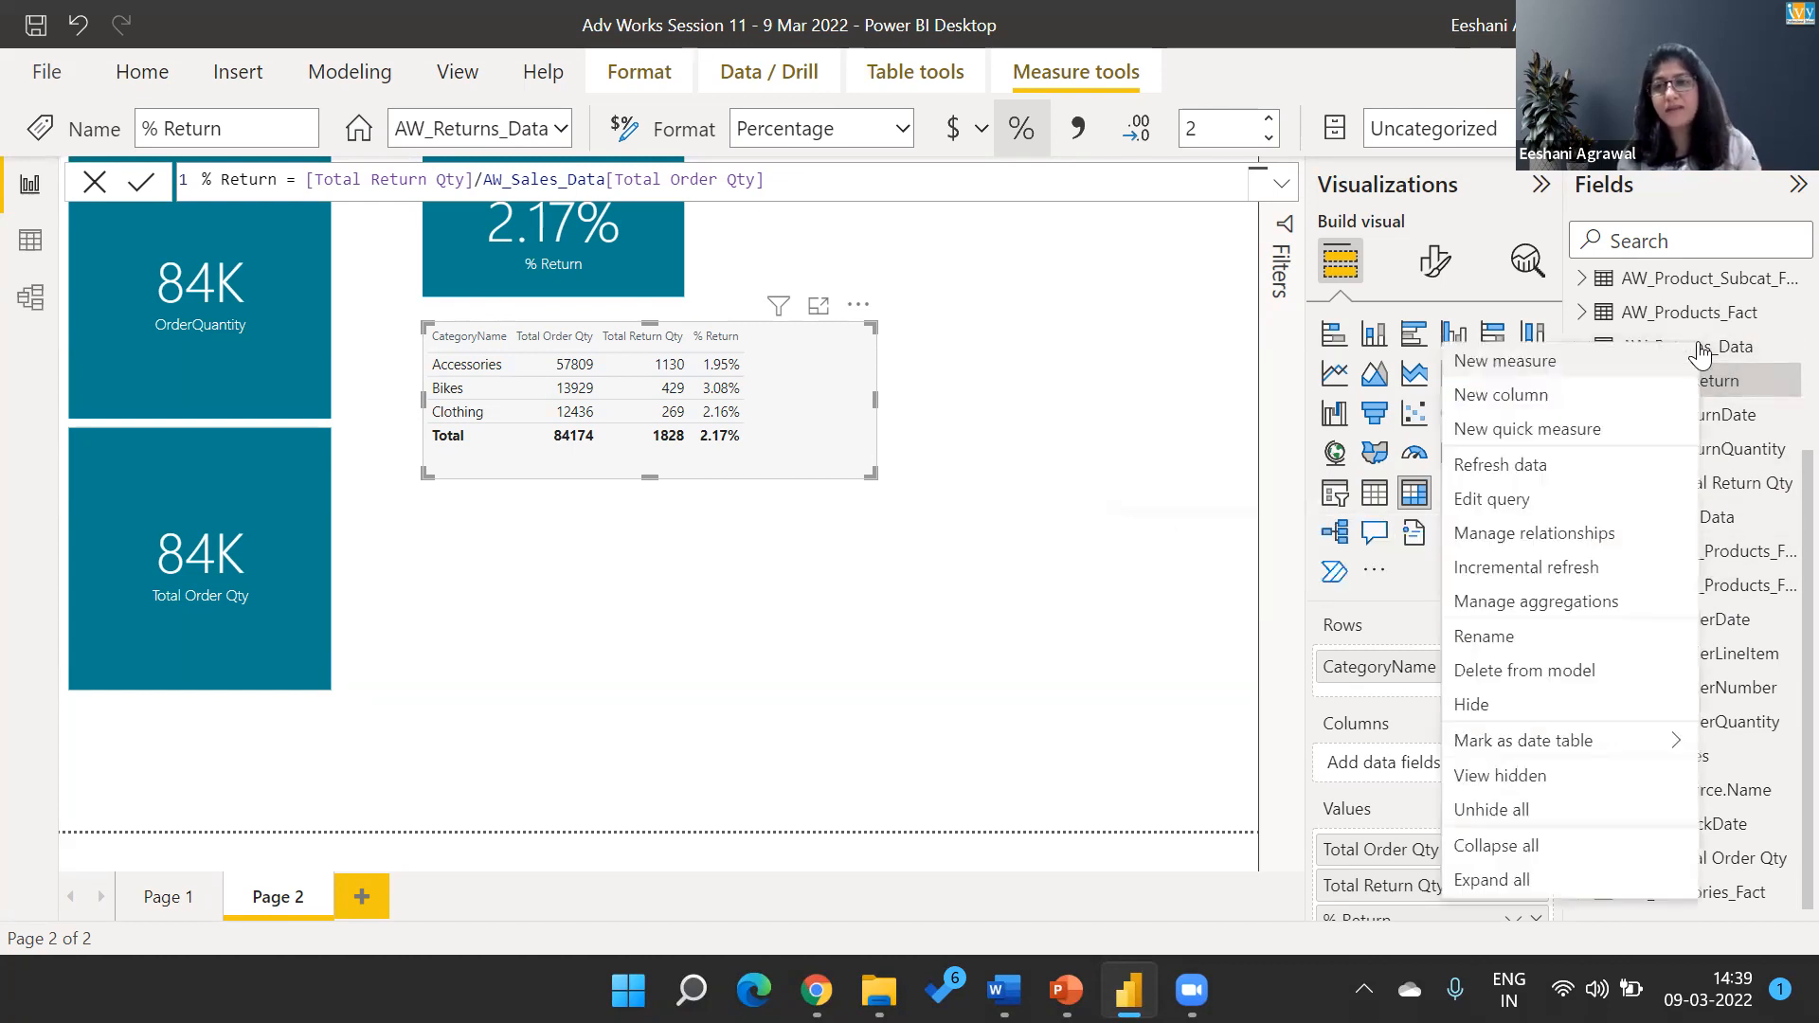
{"action": "left_click", "coordinate": [1568, 358]}
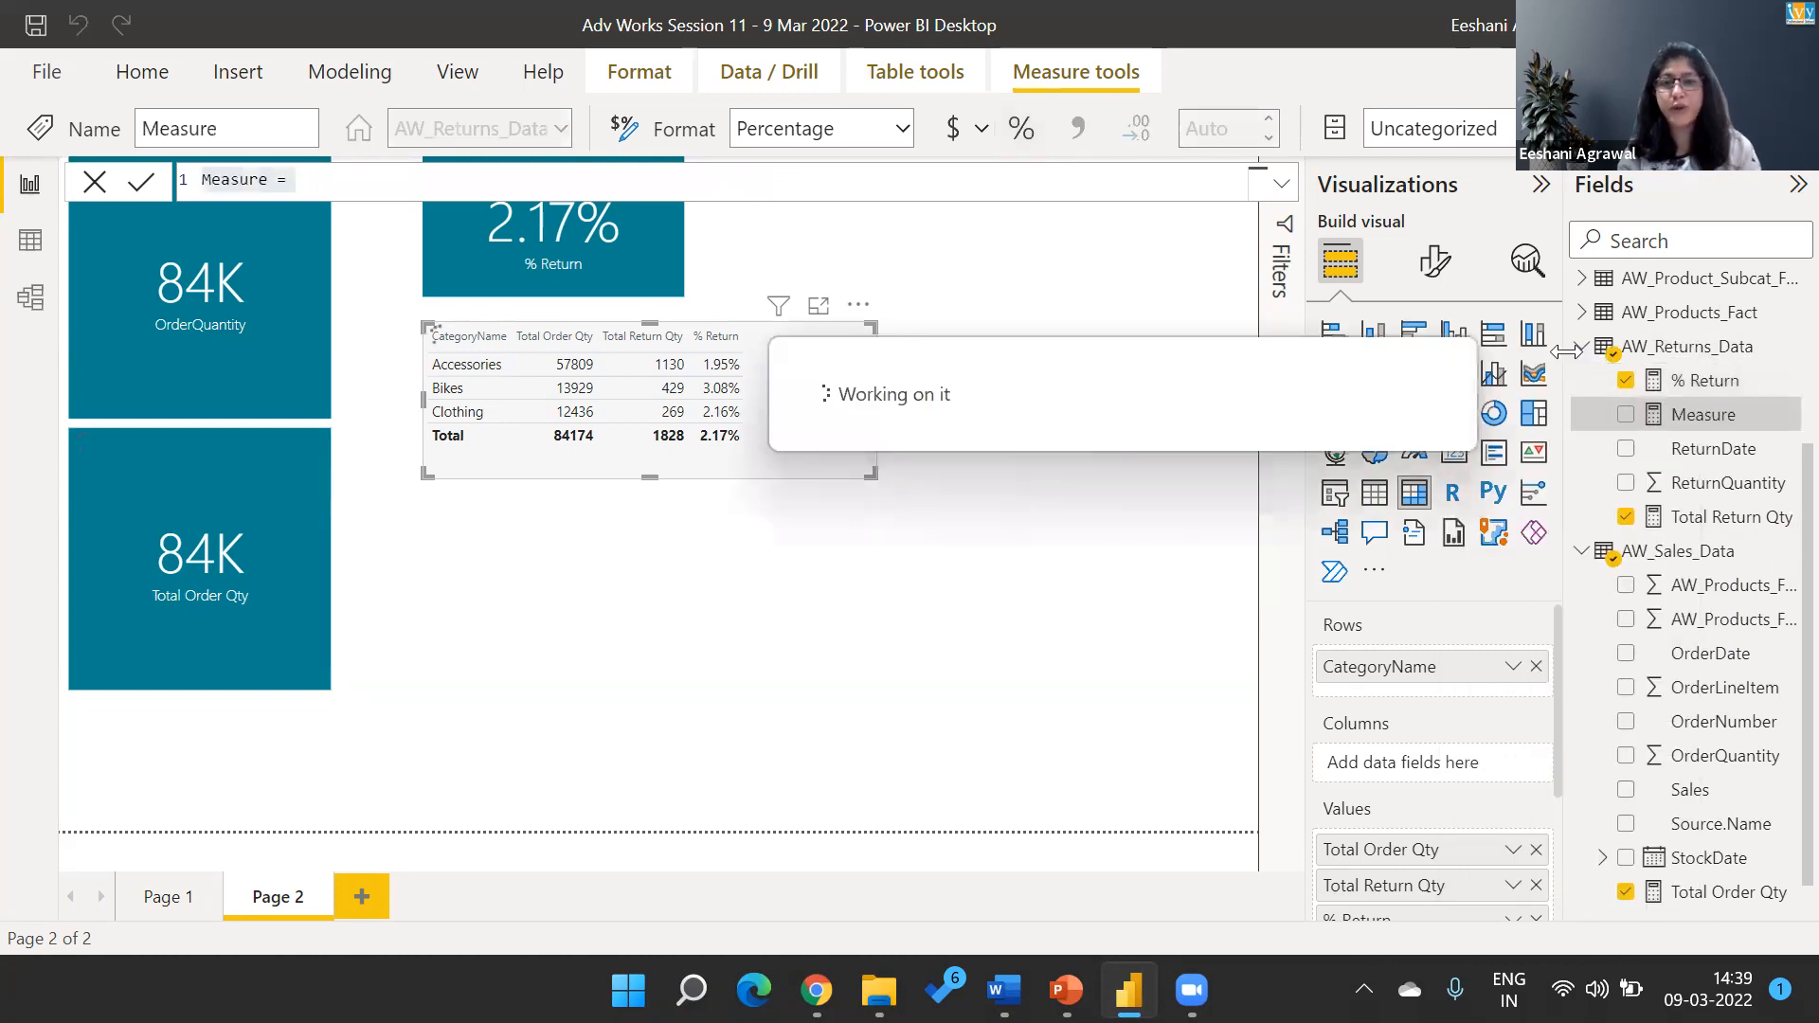
{"action": "key", "text": "Home"}
{"action": "key", "text": "shift+Right"}
{"action": "key", "text": "shift+Right"}
{"action": "key", "text": "shift+Right"}
{"action": "key", "text": "shift+Right"}
{"action": "key", "text": "shift+Right"}
{"action": "key", "text": "shift+Right"}
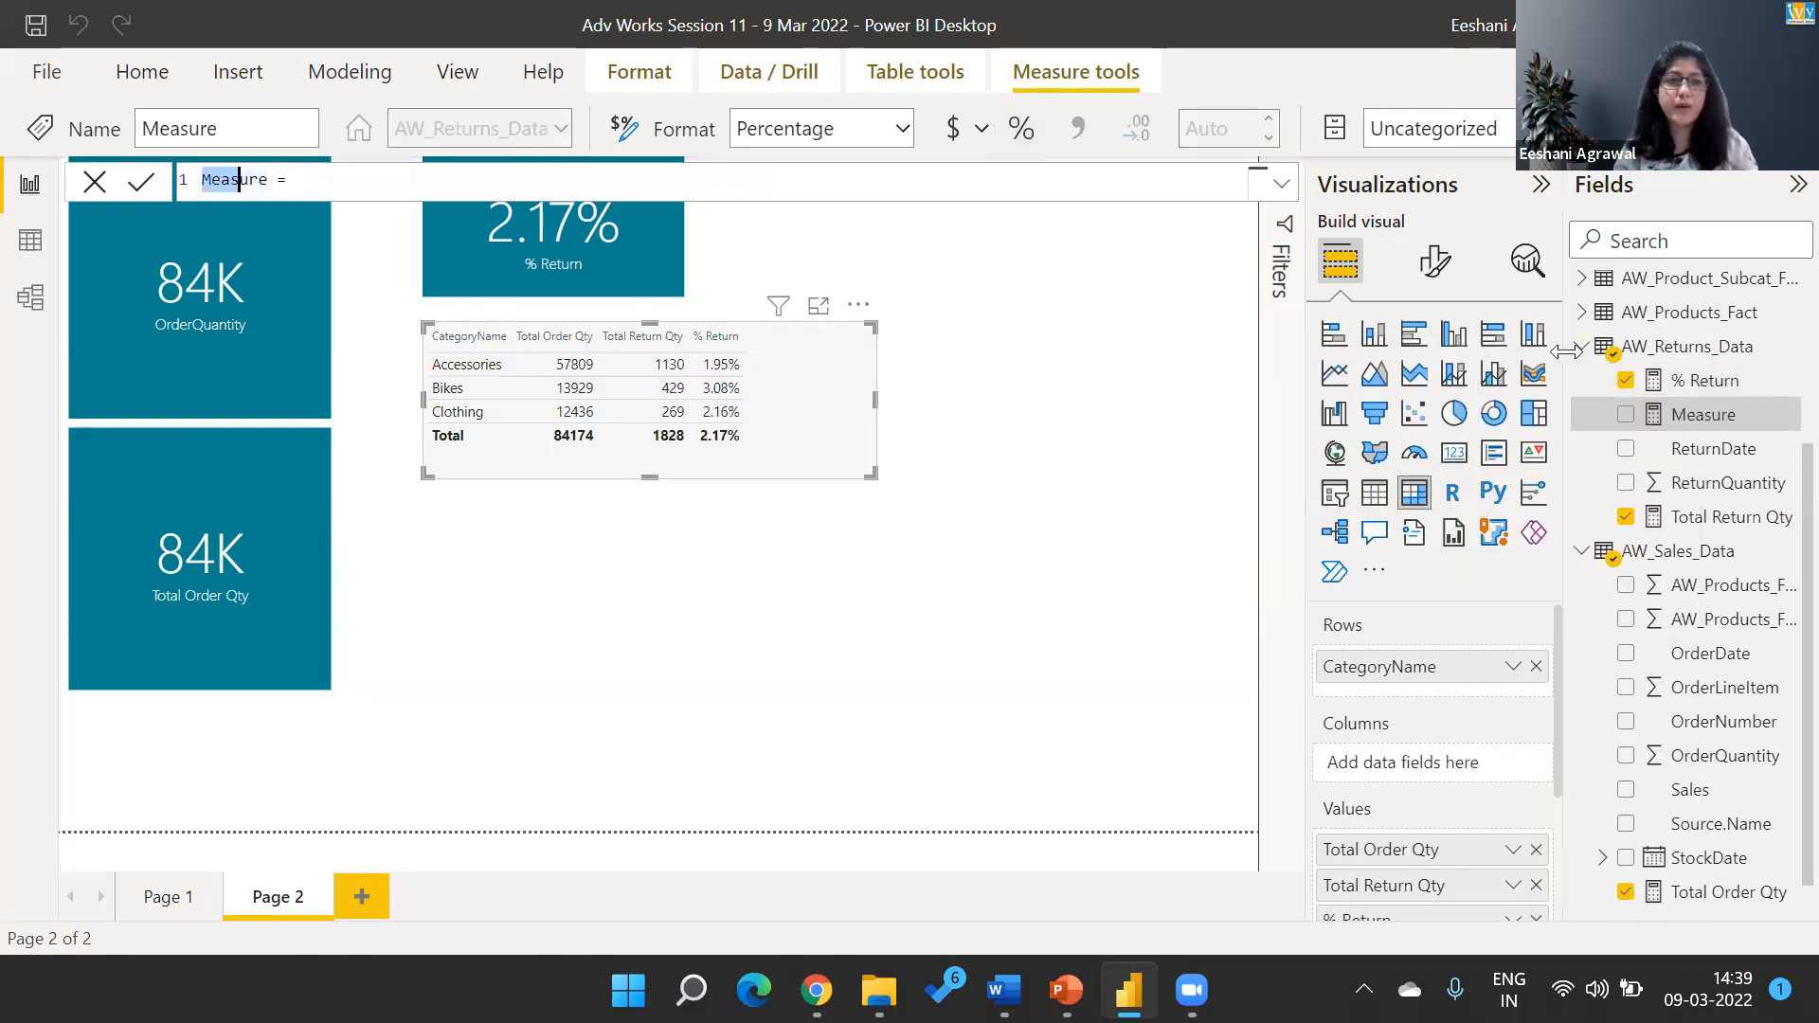
{"action": "key", "text": "shift+Right"}
{"action": "type", "text": "%retur"}
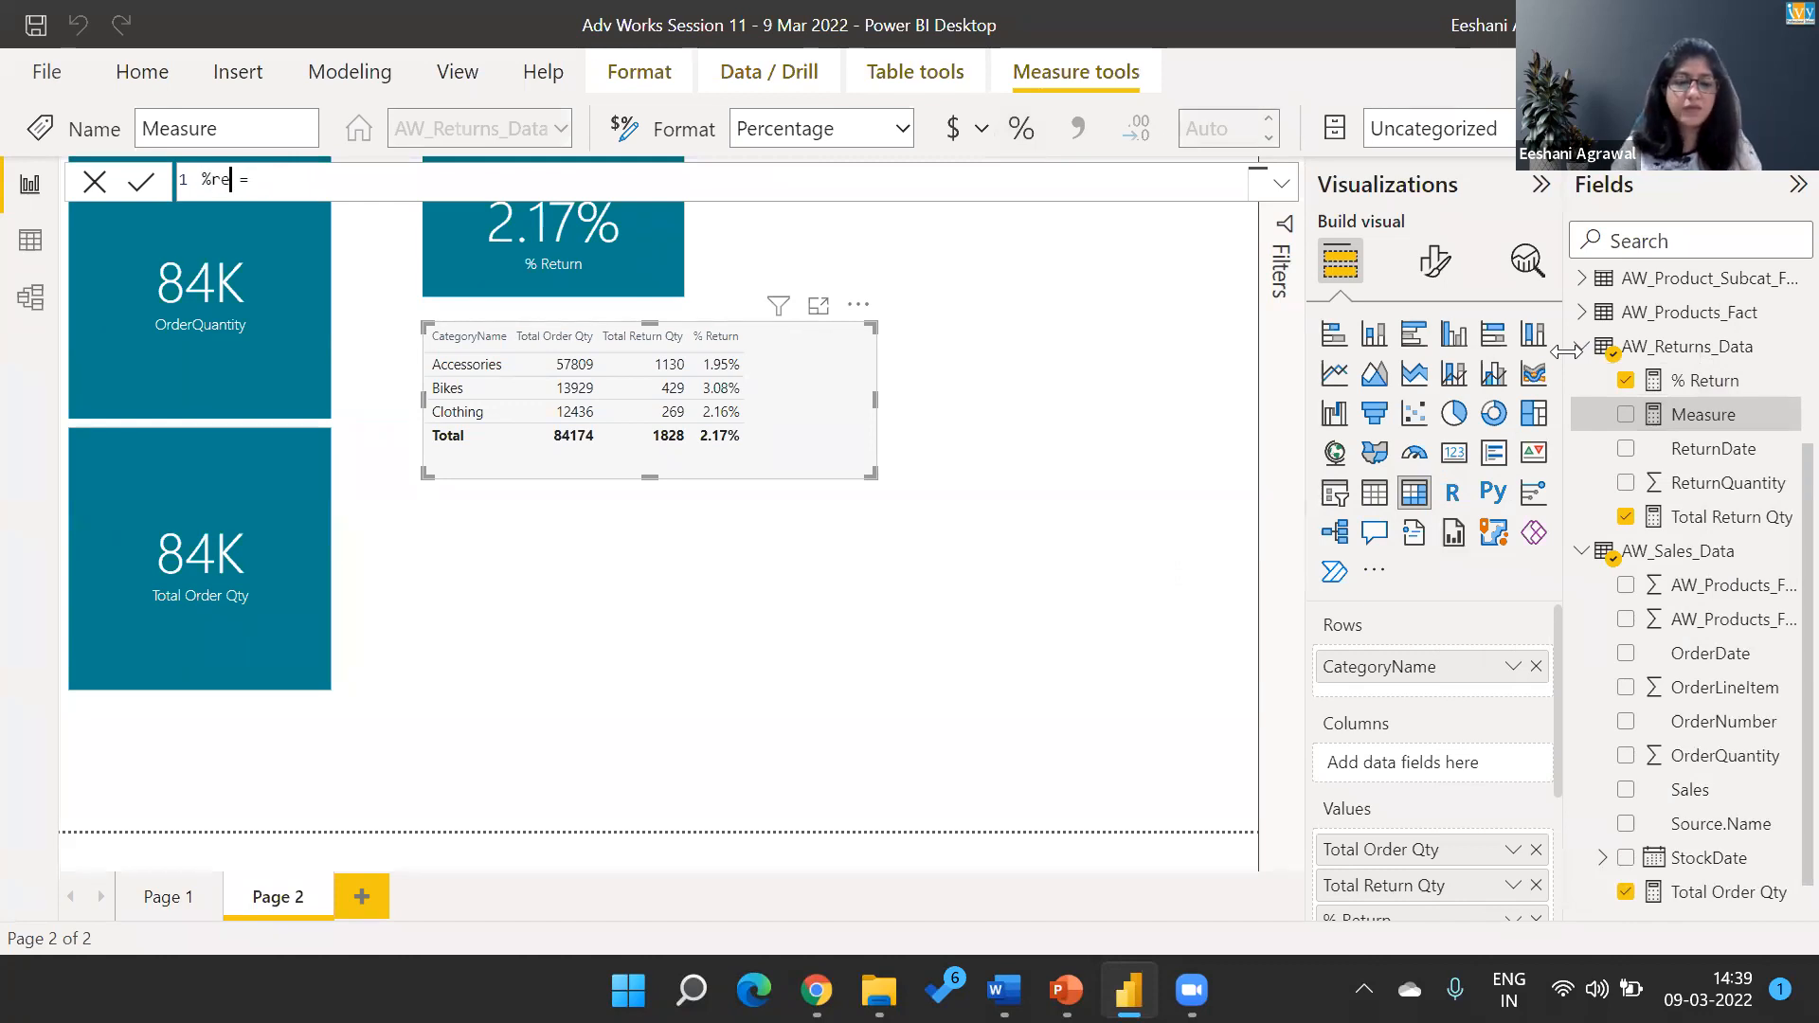
{"action": "type", "text": "n 2"}
{"action": "key", "text": "Left"}
{"action": "key", "text": "Left"}
{"action": "key", "text": "Left"}
{"action": "key", "text": "Left"}
{"action": "key", "text": "Left"}
{"action": "key", "text": "Left"}
{"action": "key", "text": "Left"}
{"action": "key", "text": "Left"}
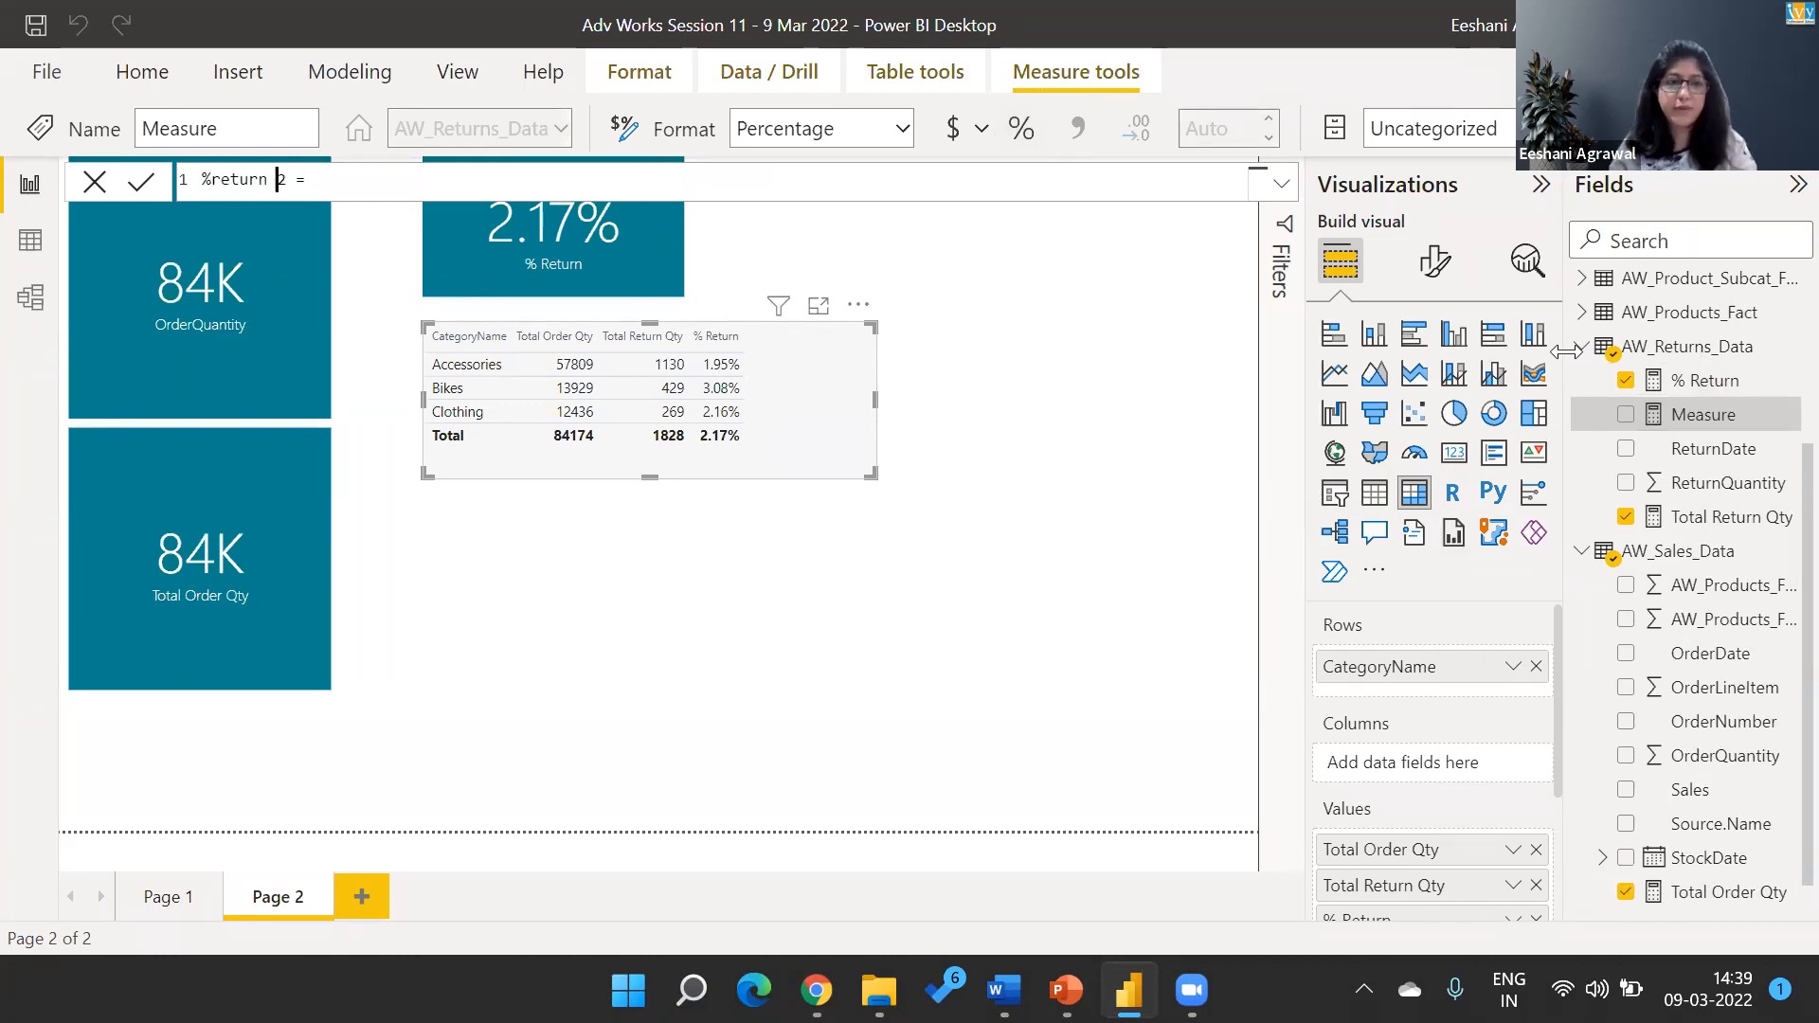
{"action": "key", "text": "shift+Right"}
{"action": "type", "text": "R"}
{"action": "key", "text": "Right"}
{"action": "key", "text": "Right"}
{"action": "key", "text": "Right"}
{"action": "key", "text": "Right"}
{"action": "key", "text": "Right"}
{"action": "key", "text": "Right"}
{"action": "key", "text": "End"}
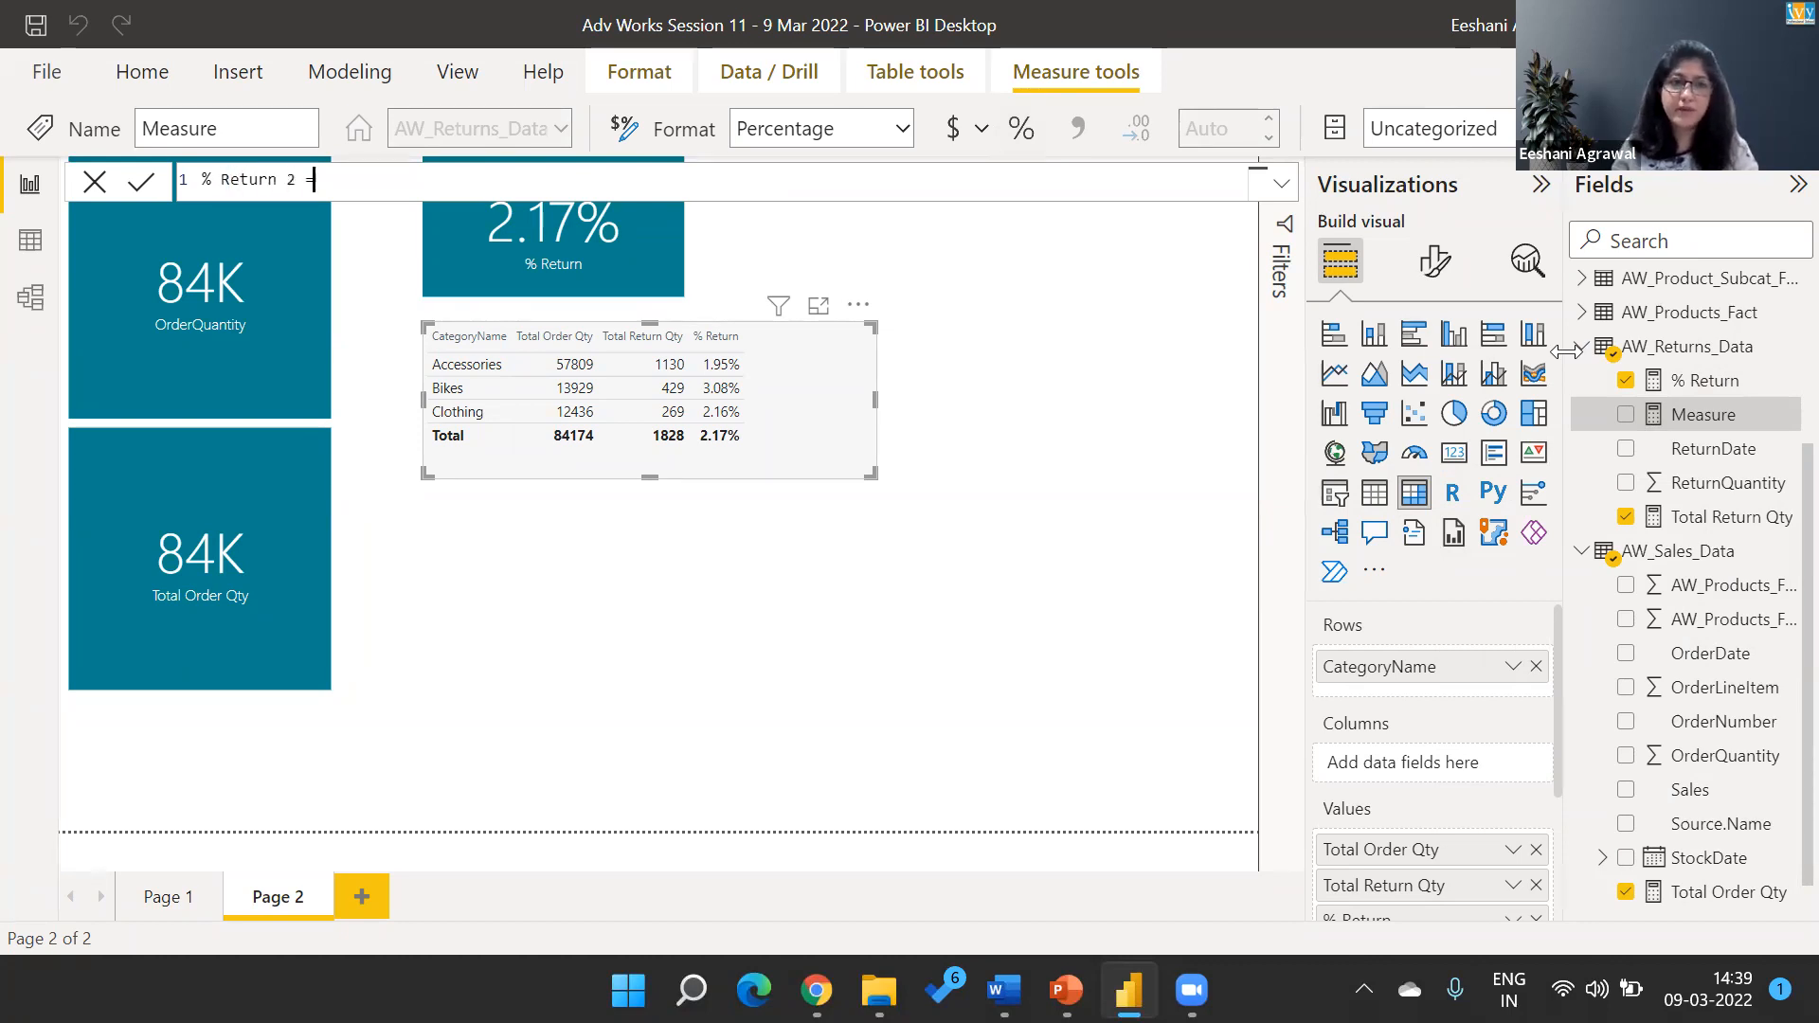
Start the % Return 2 formula with the sum of AW_Returns_Data[ReturnQuantity] as the numerator.
{"action": "type", "text": "SUM("}
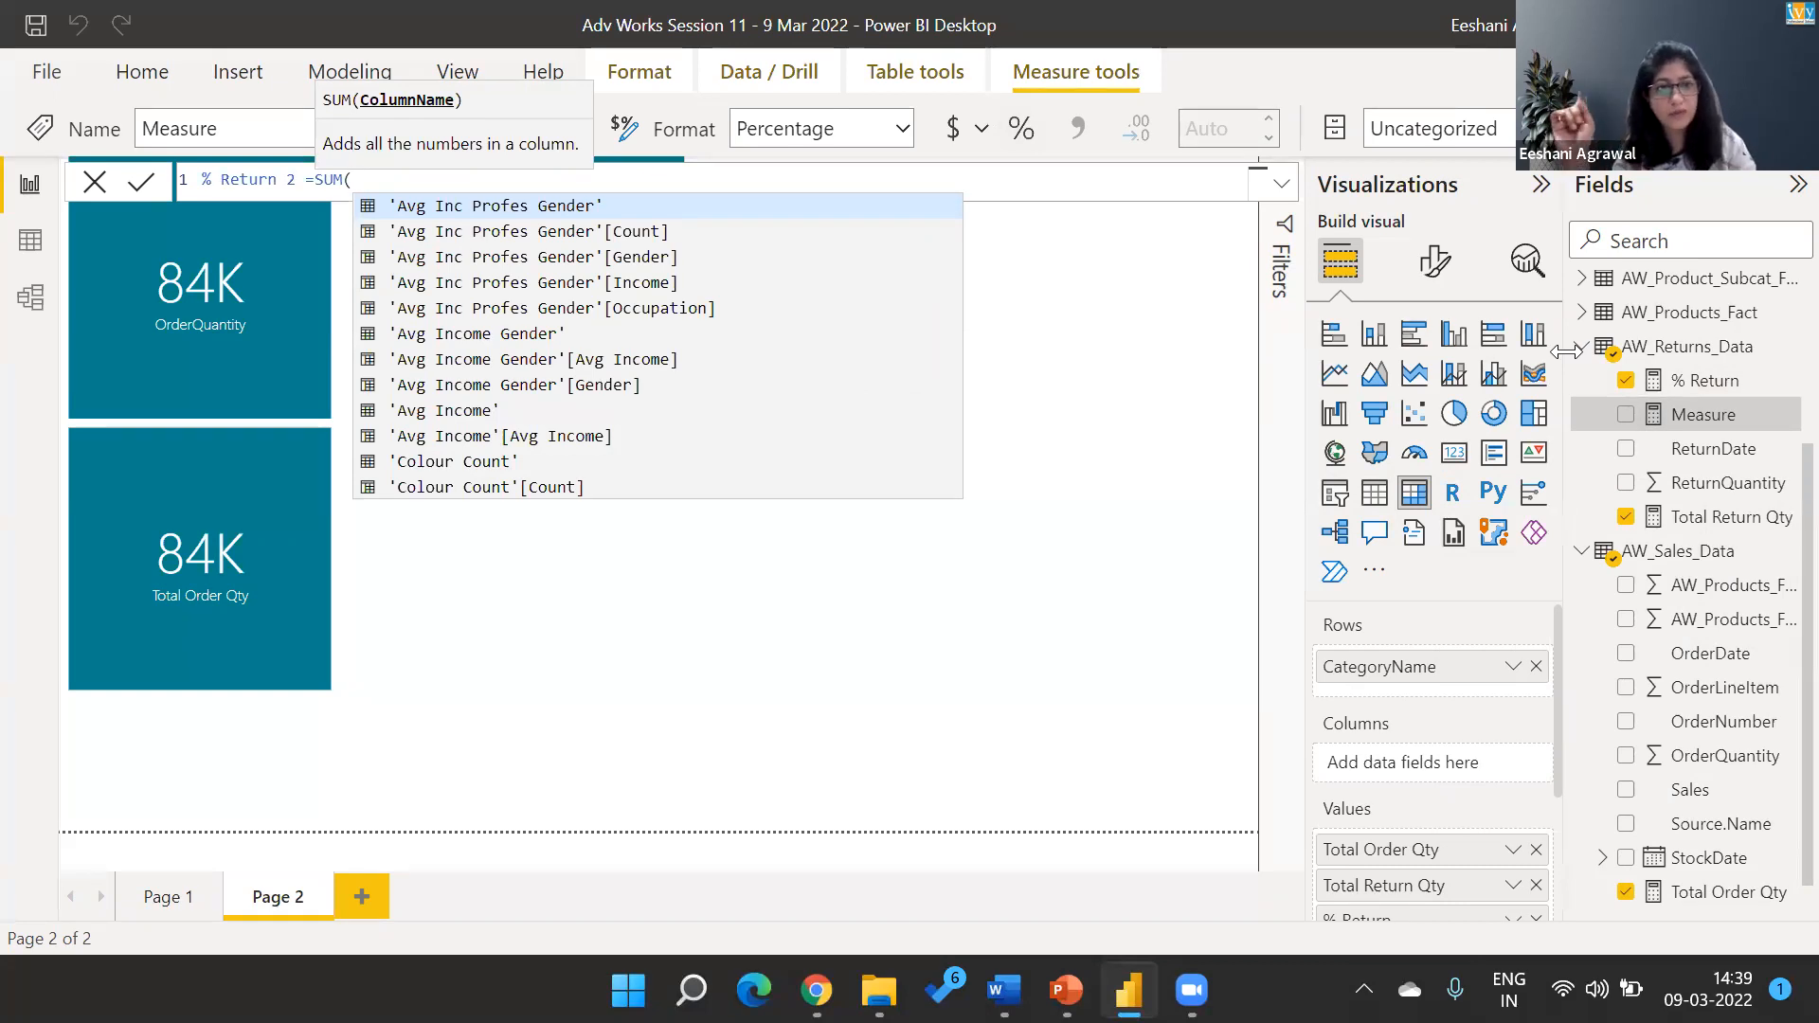
{"action": "type", "text": "rrtuer"}
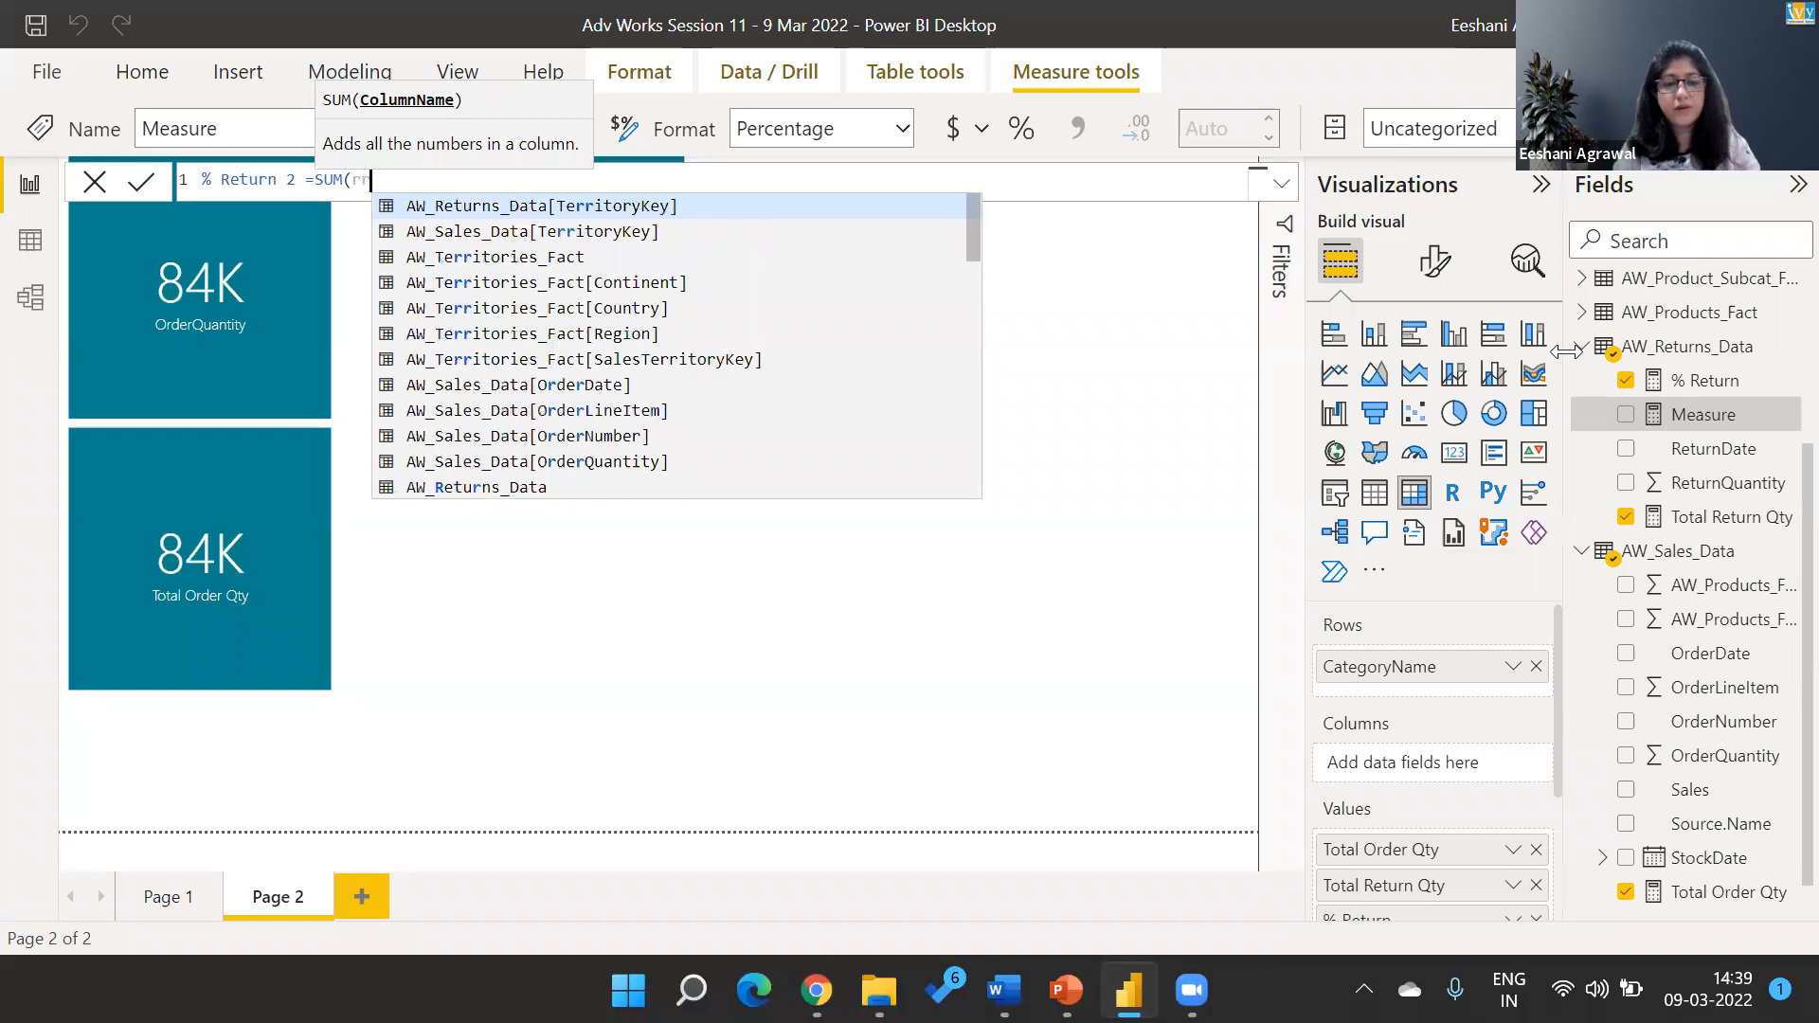
{"action": "key", "text": "Tab"}
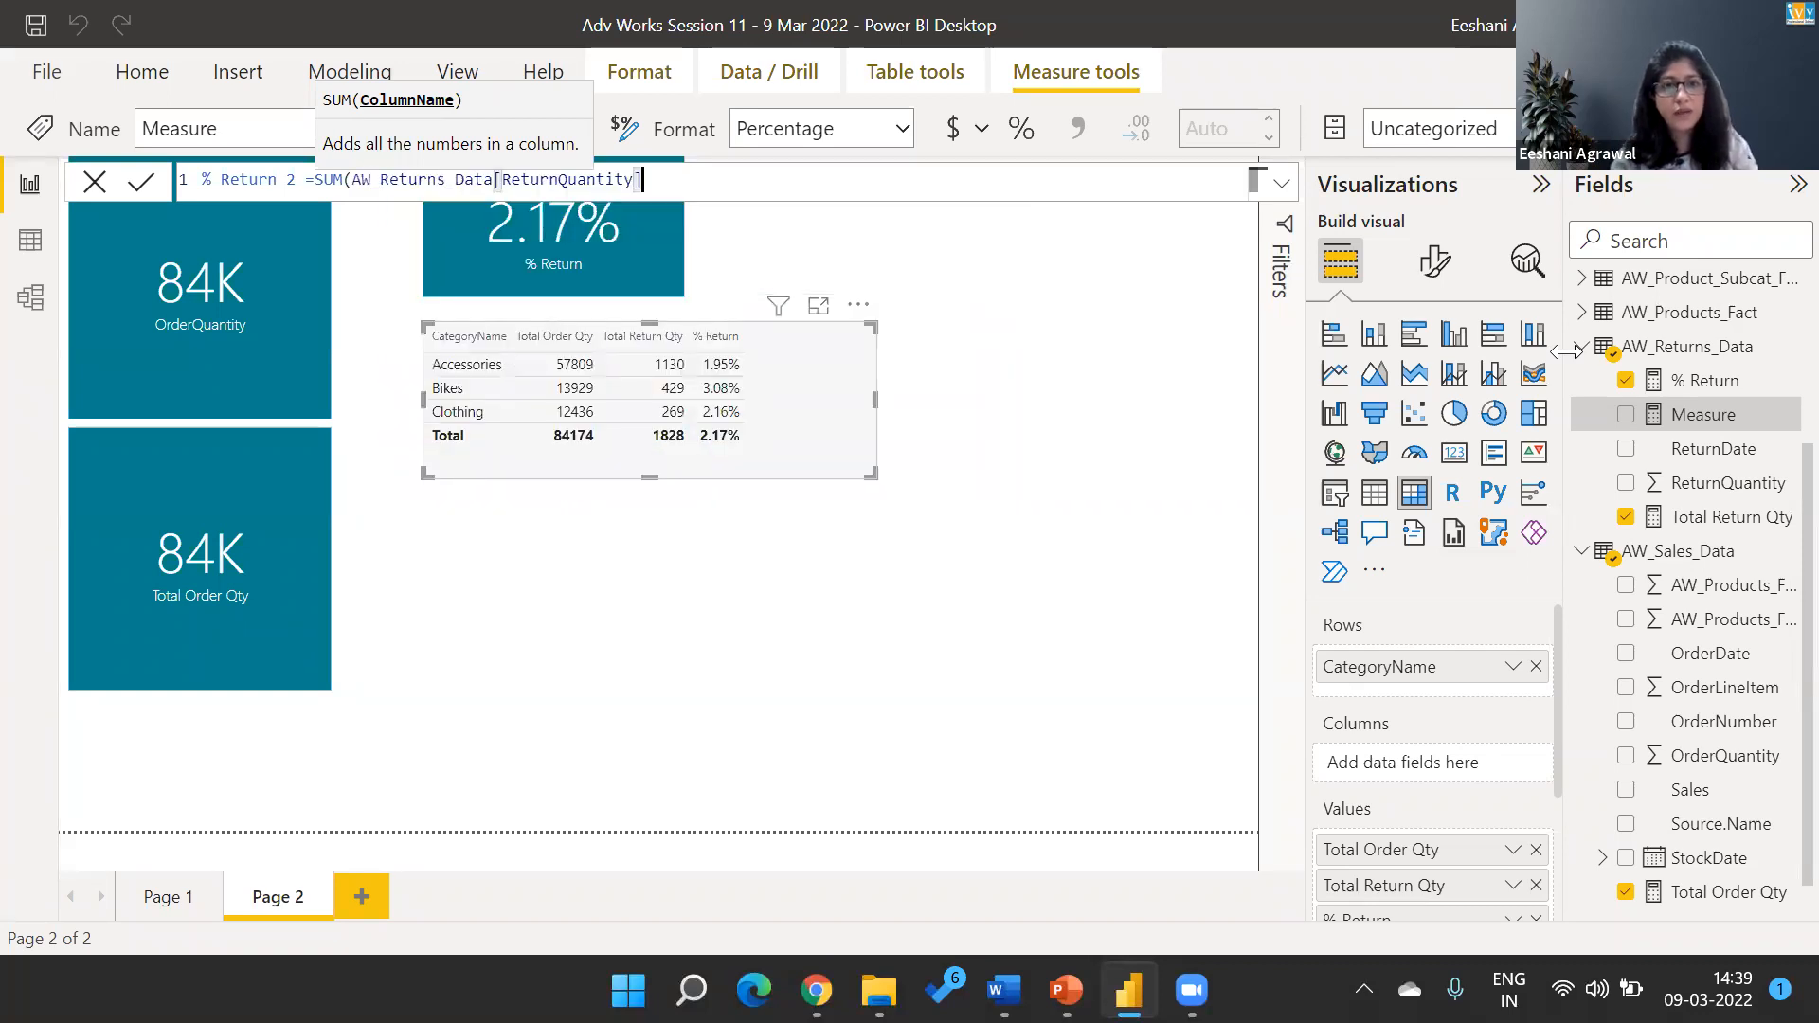
Divide the returned quantity by SUM(AW_Sales_Data[OrderQuantity]) and commit the % Return 2 measure.
{"action": "type", "text": ")/su"}
{"action": "type", "text": "m"}
{"action": "key", "text": "Tab"}
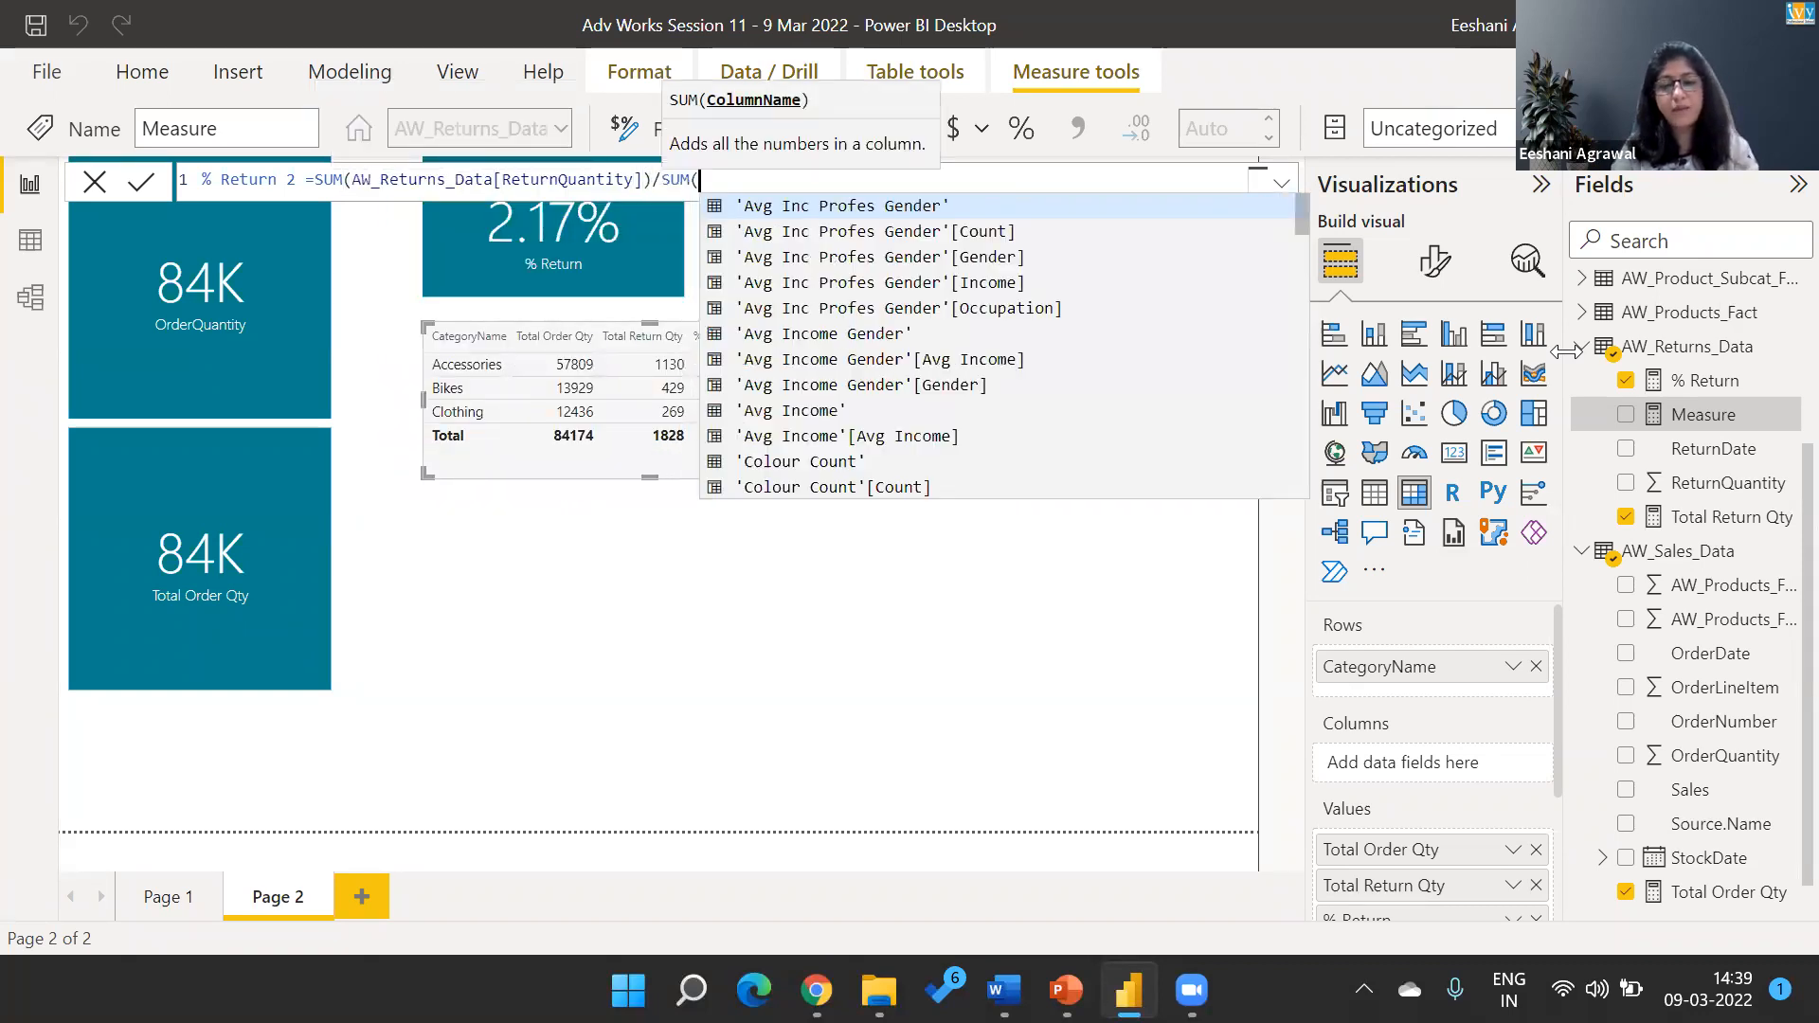
{"action": "type", "text": "order"}
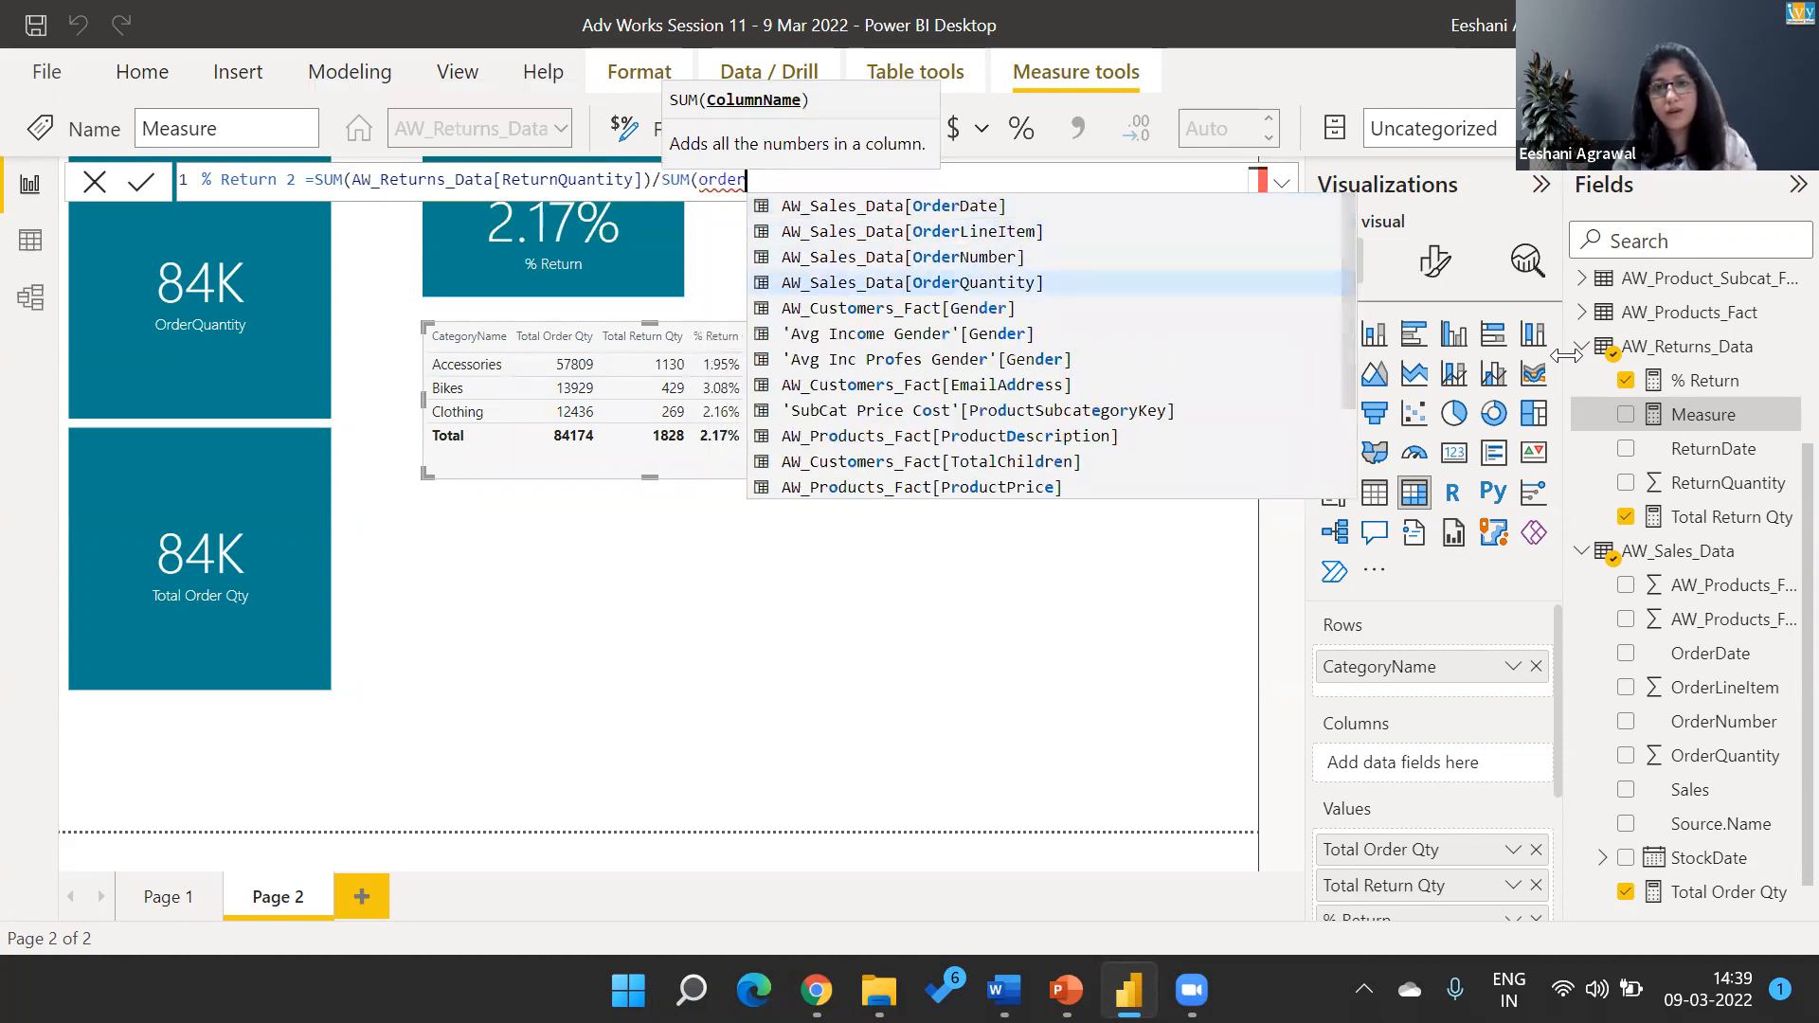
{"action": "key", "text": "Tab"}
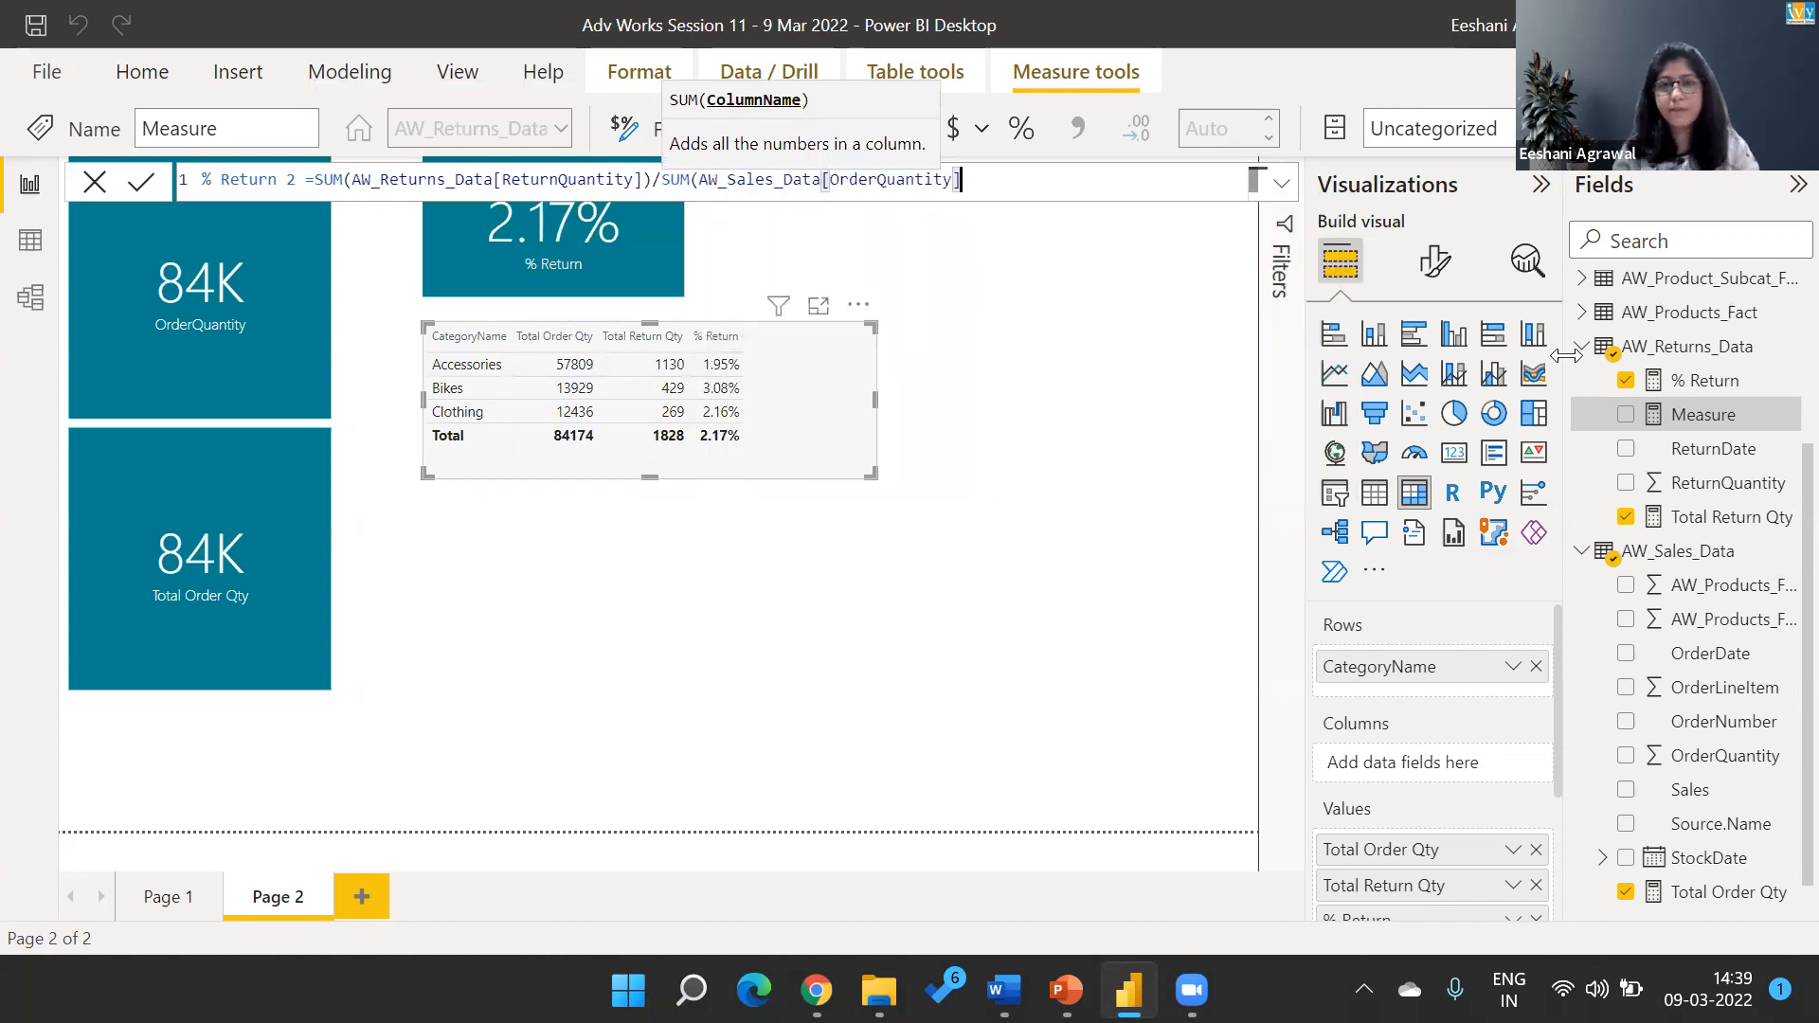
{"action": "type", "text": ")"}
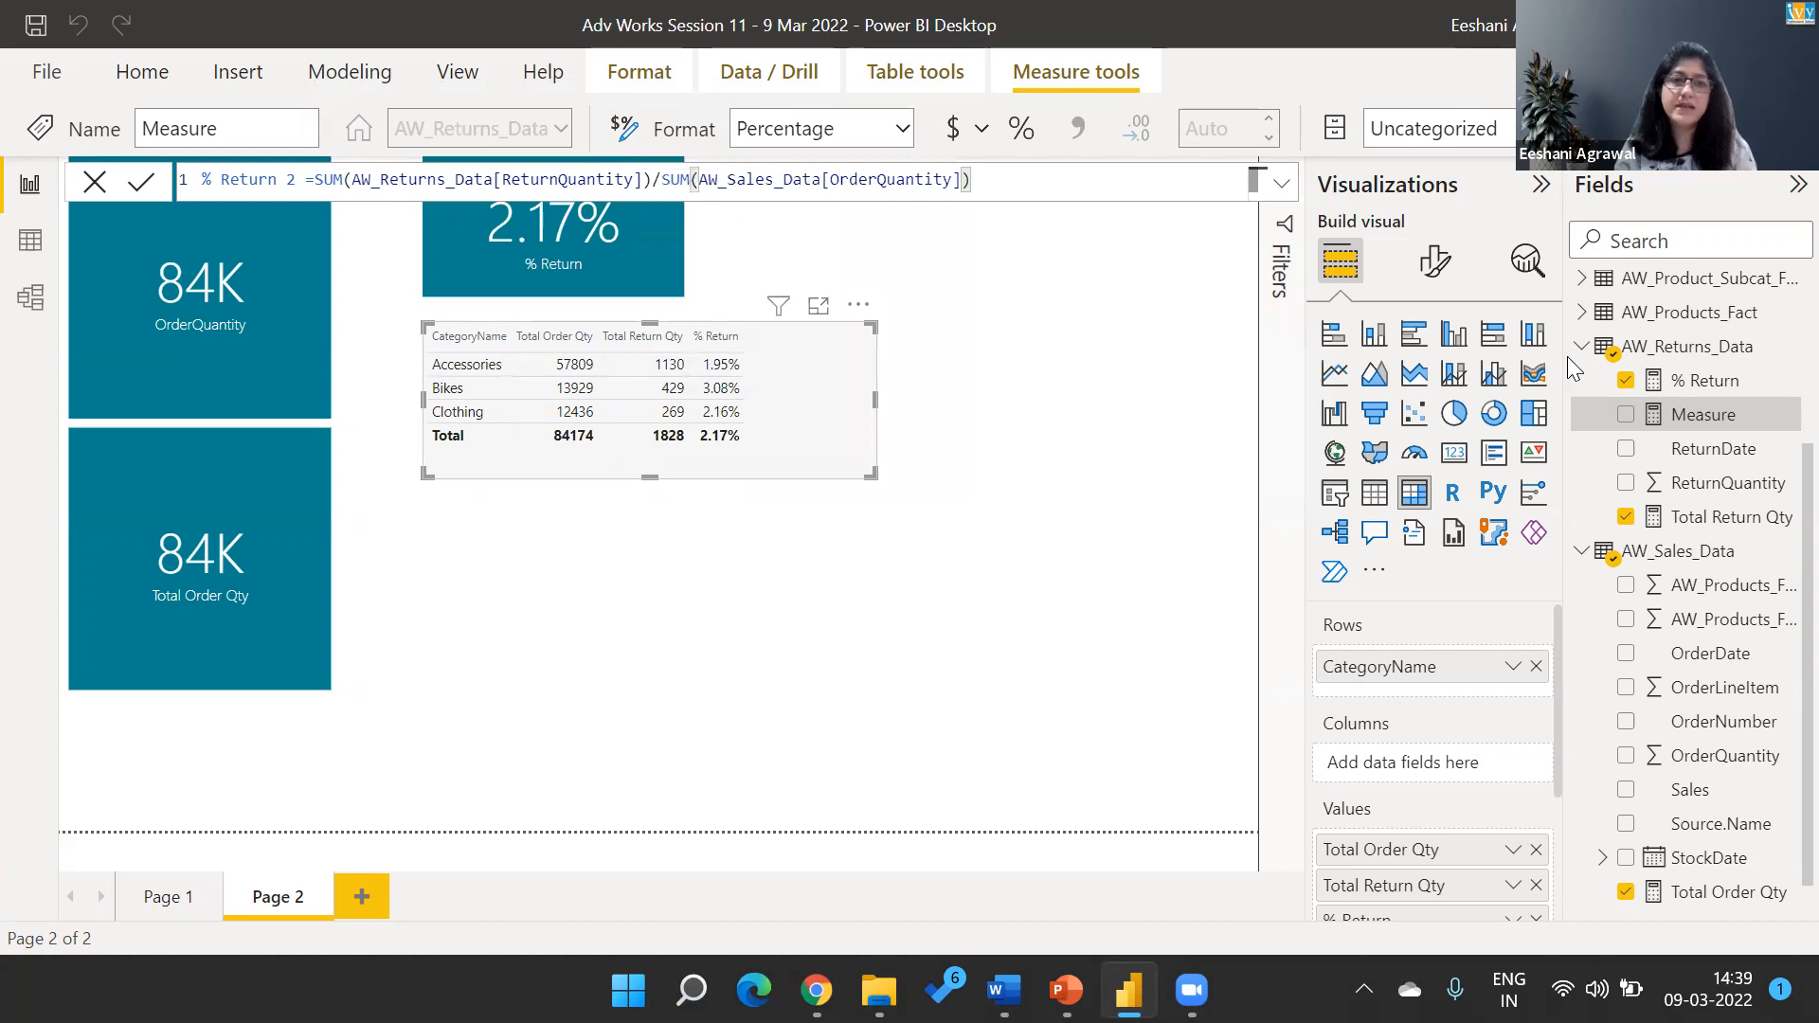
{"action": "key", "text": "Return"}
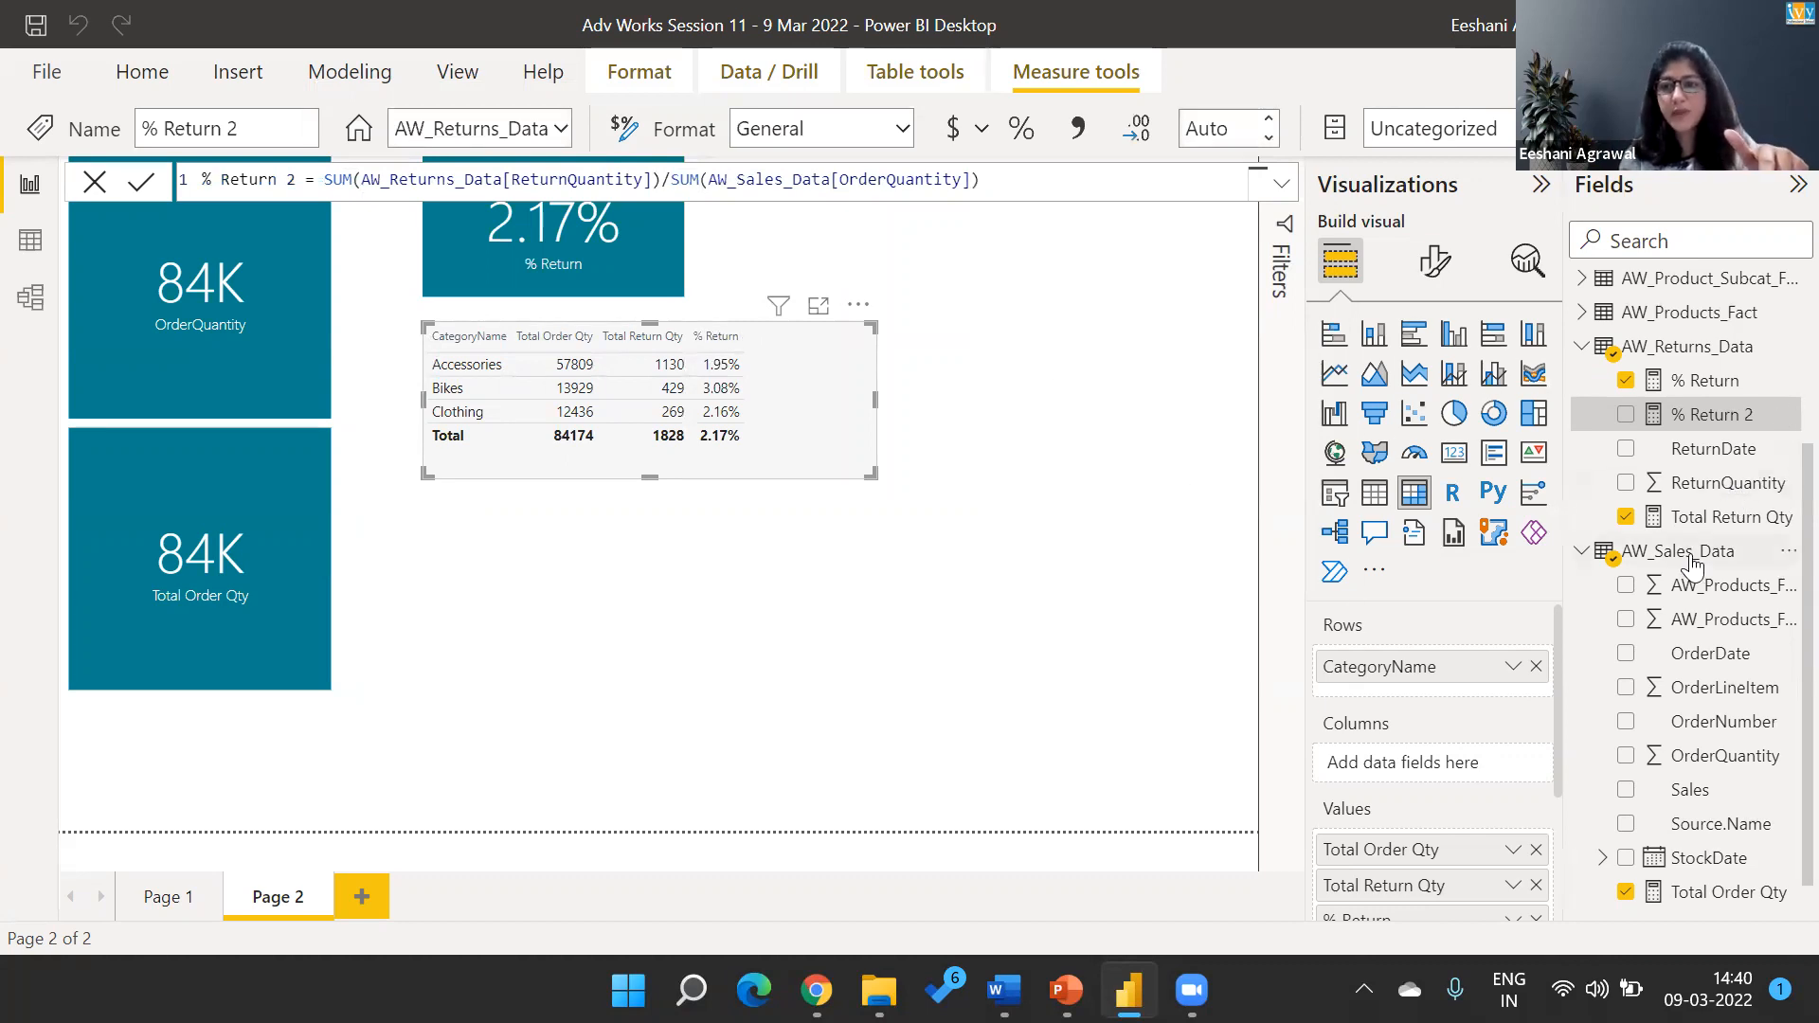
Review the formulas of the Total Return Qty, Total Order Qty and % Return measures.
{"action": "left_click", "coordinate": [1706, 520]}
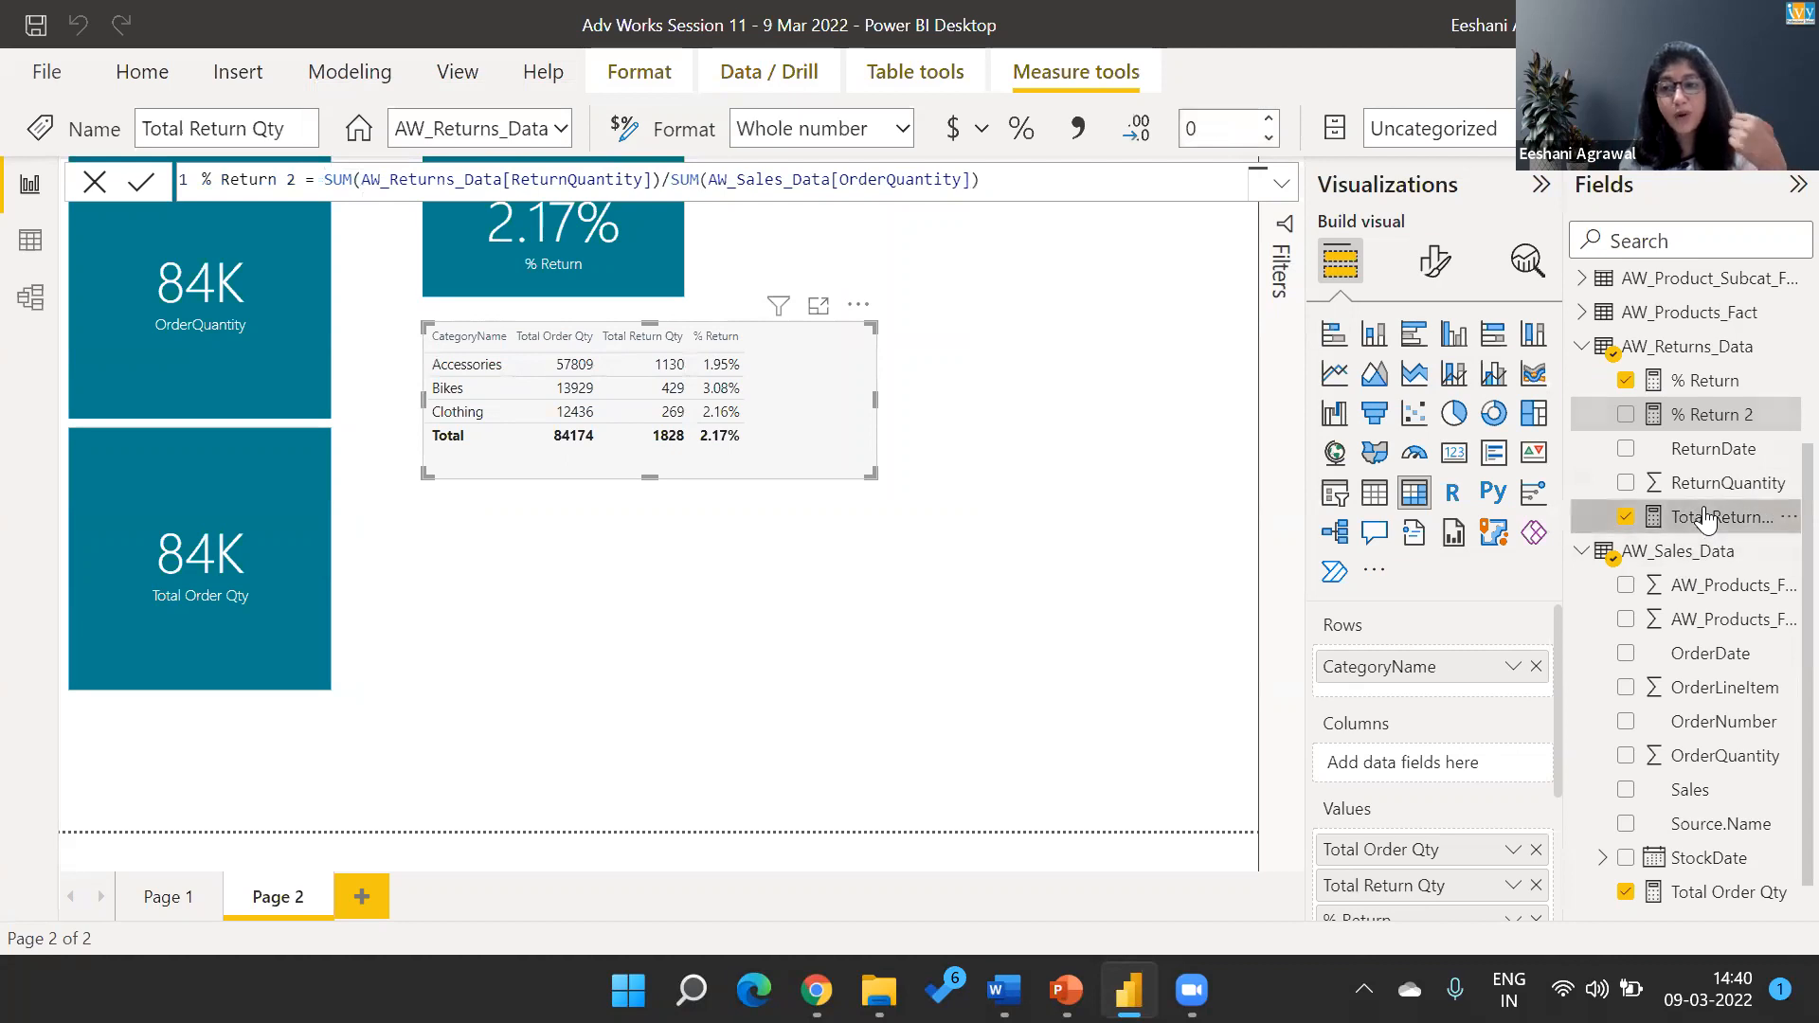
{"action": "left_click", "coordinate": [1737, 900]}
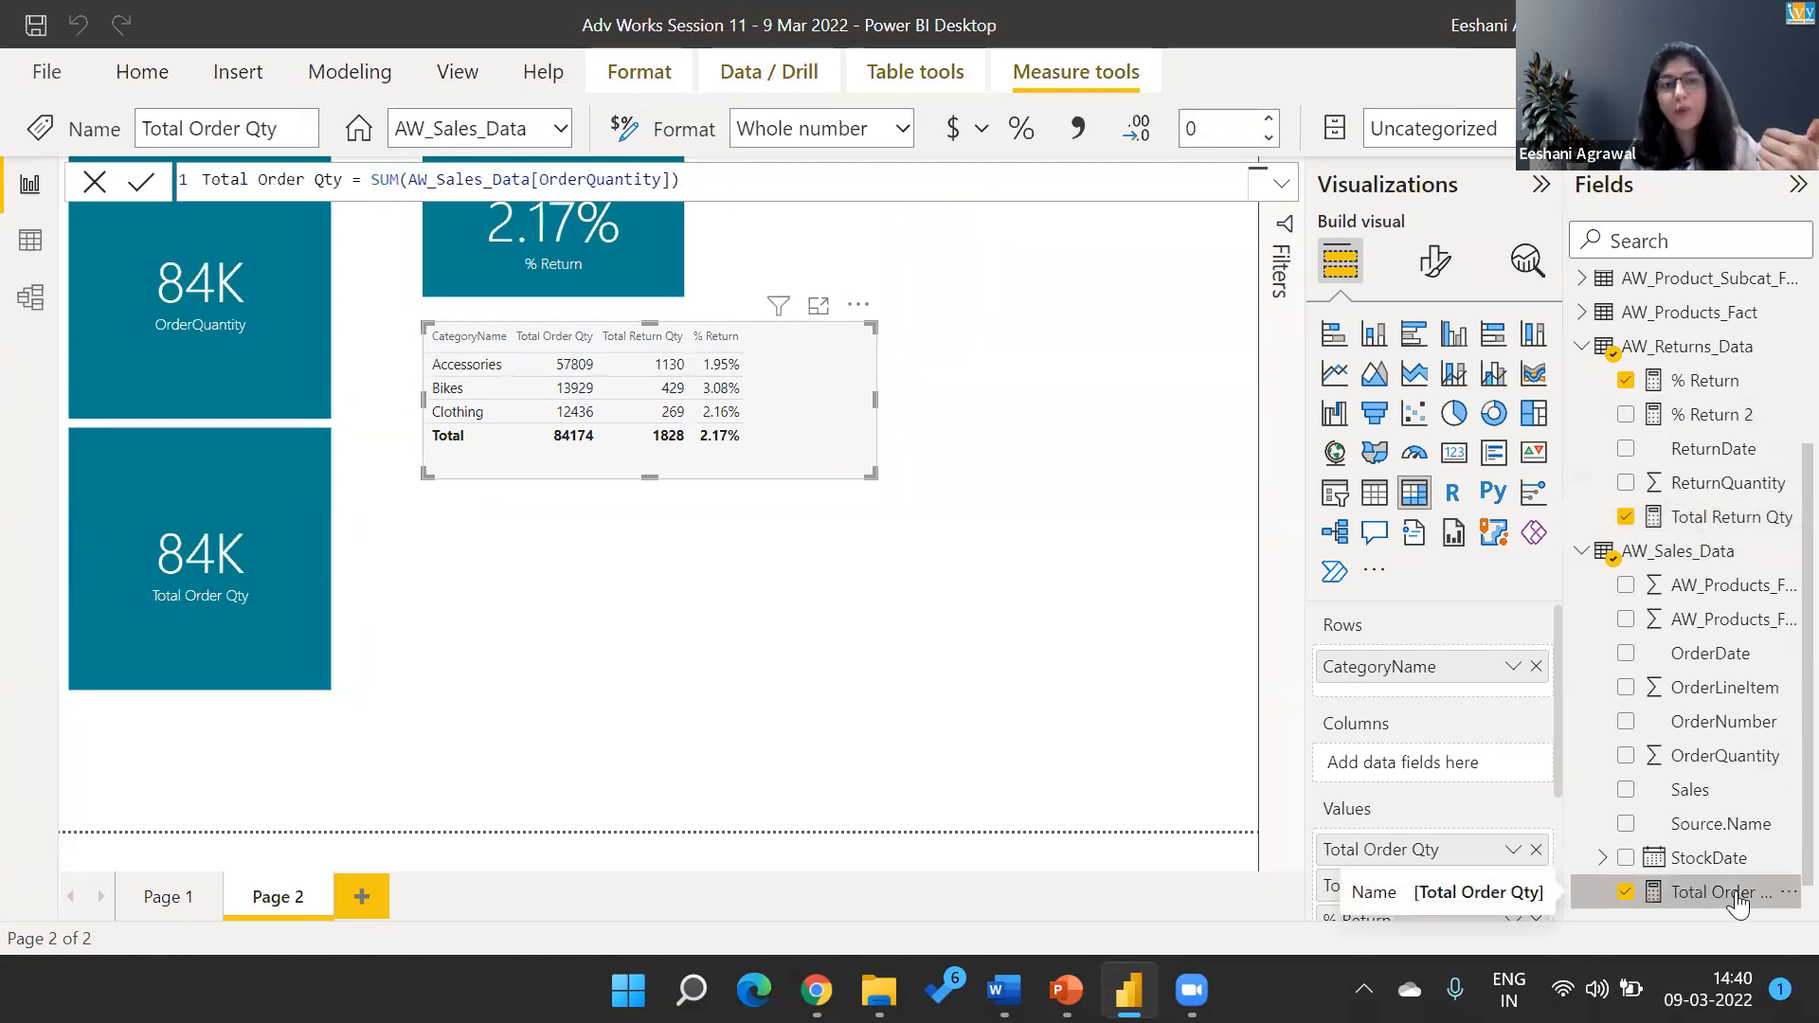
{"action": "left_click", "coordinate": [1706, 381]}
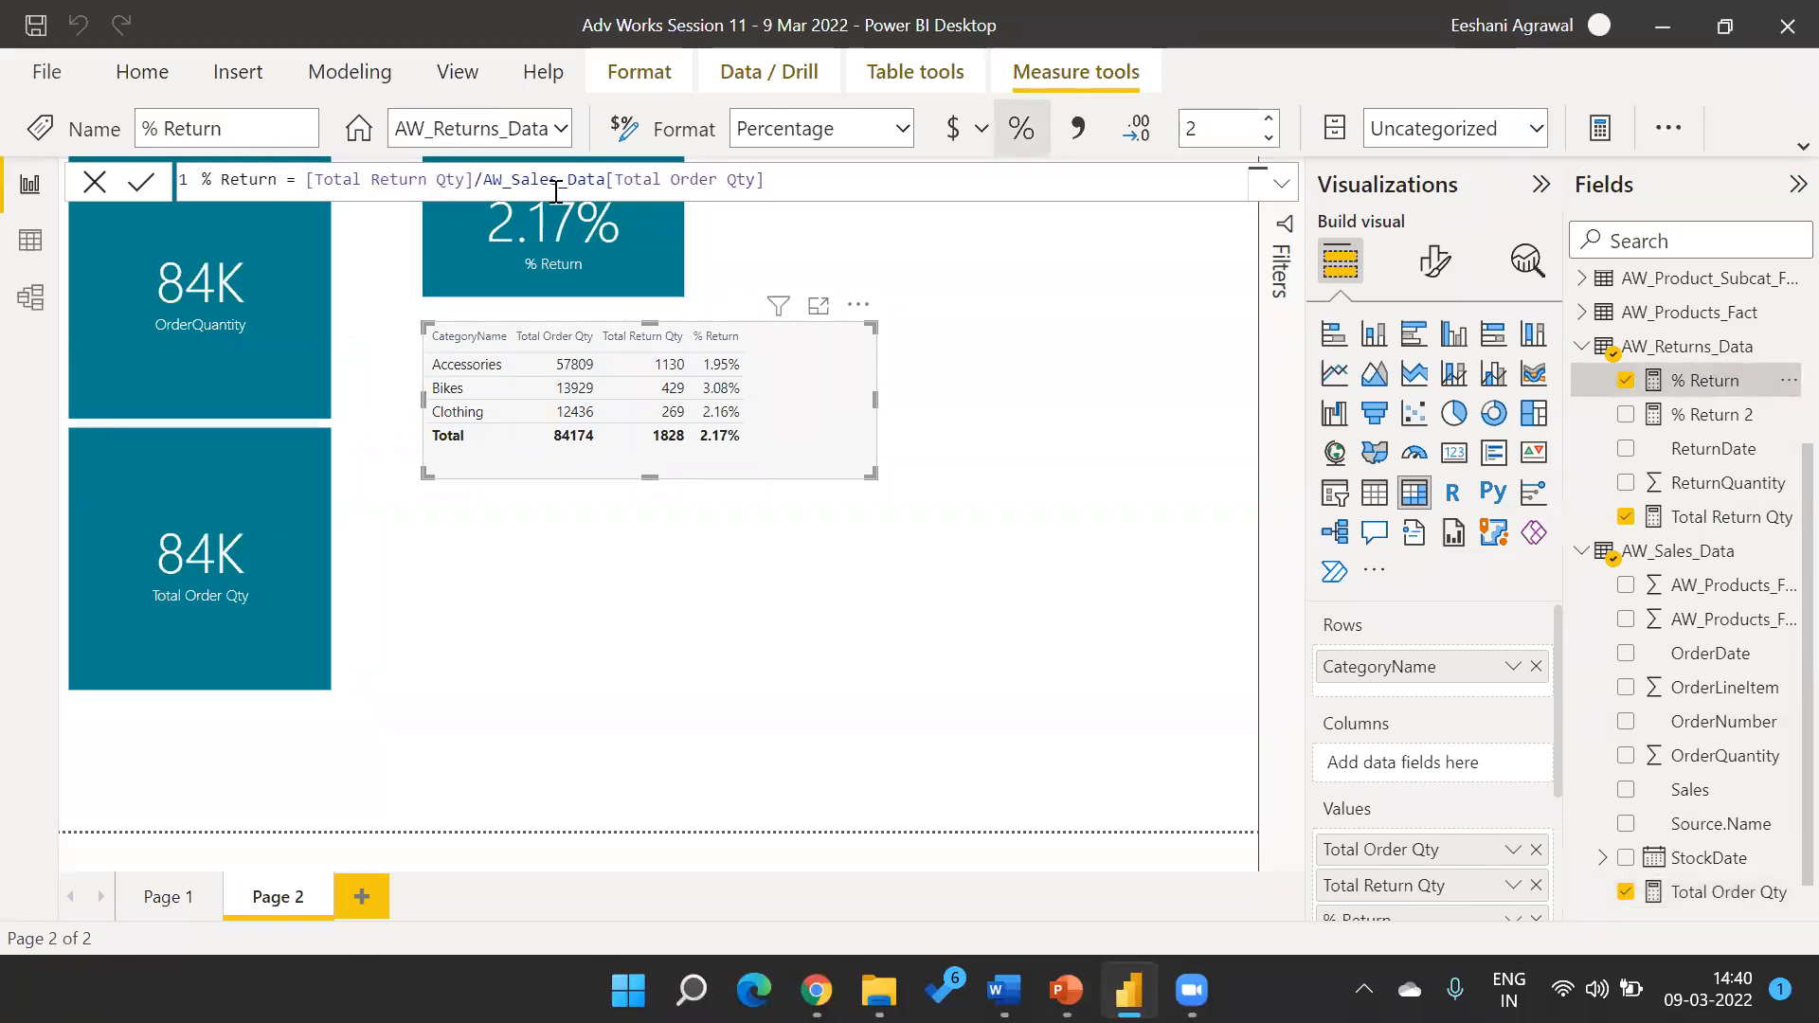
Add a card visual to Page 2 showing the % Return 2 measure.
{"action": "left_click", "coordinate": [826, 254]}
{"action": "left_click", "coordinate": [1454, 452]}
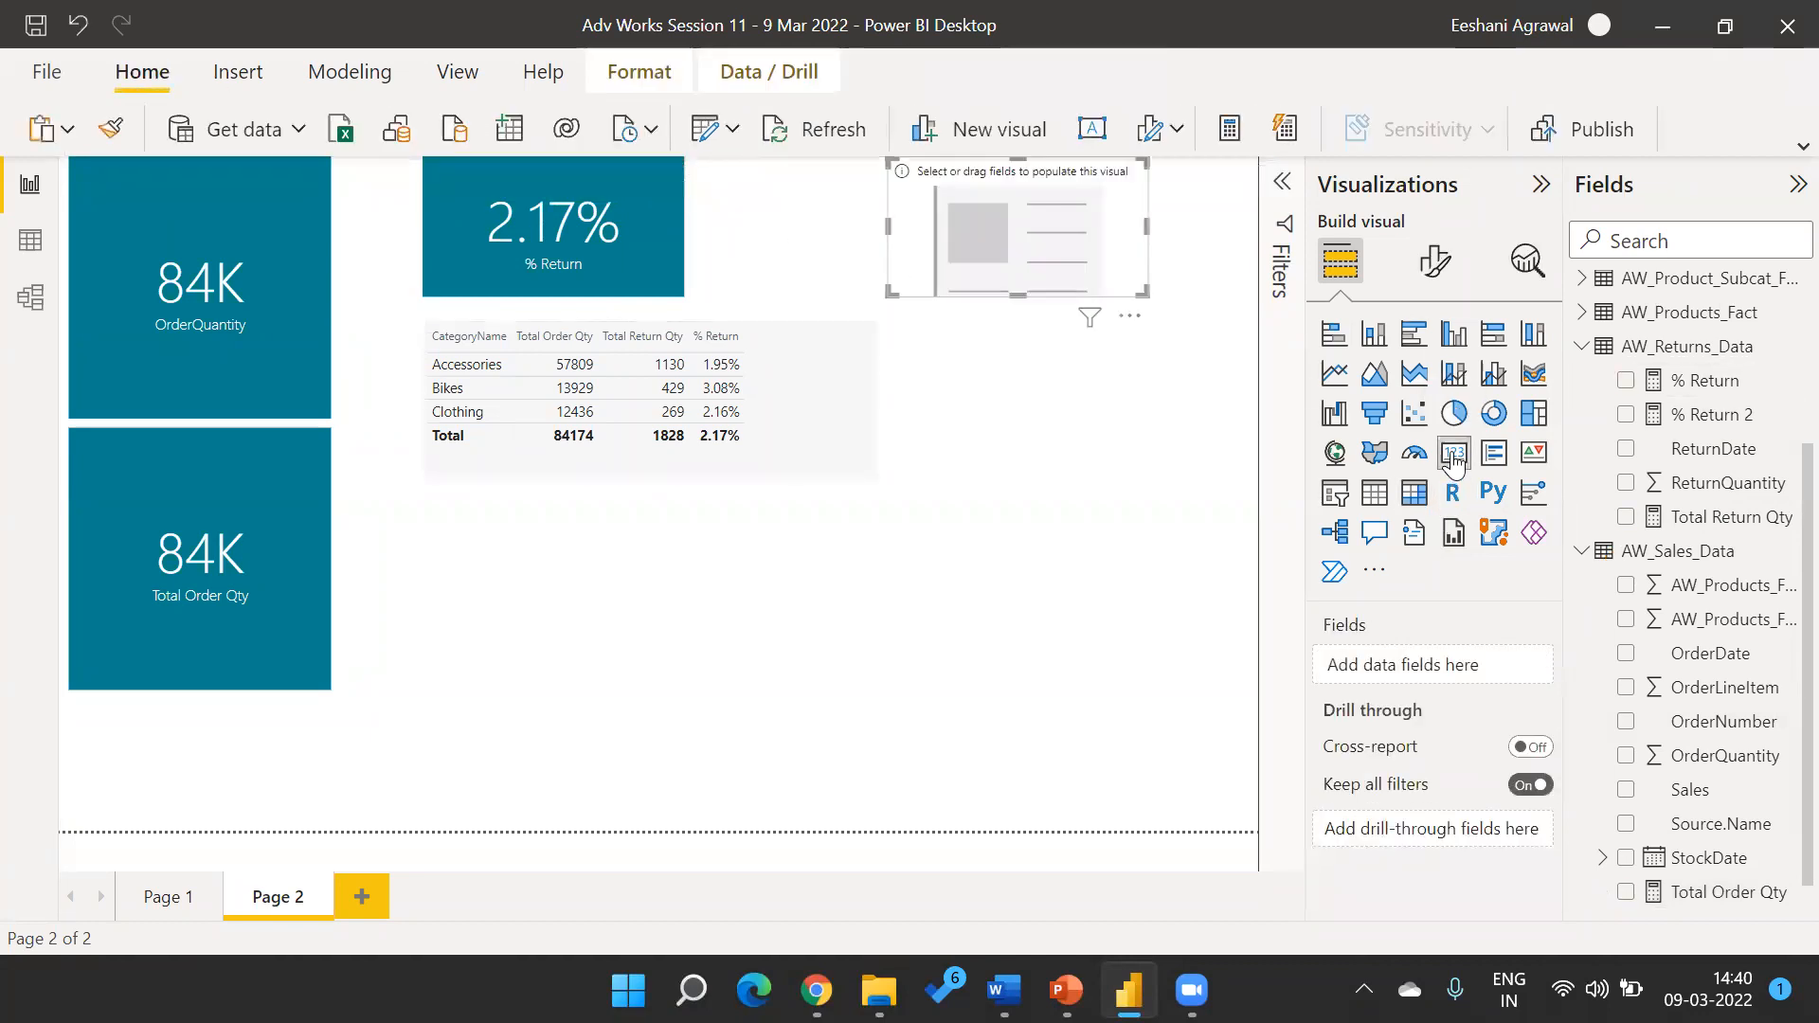
{"action": "left_click", "coordinate": [1626, 417]}
Format the % Return 2 measure as Percentage and deselect the card.
{"action": "left_click", "coordinate": [1679, 414]}
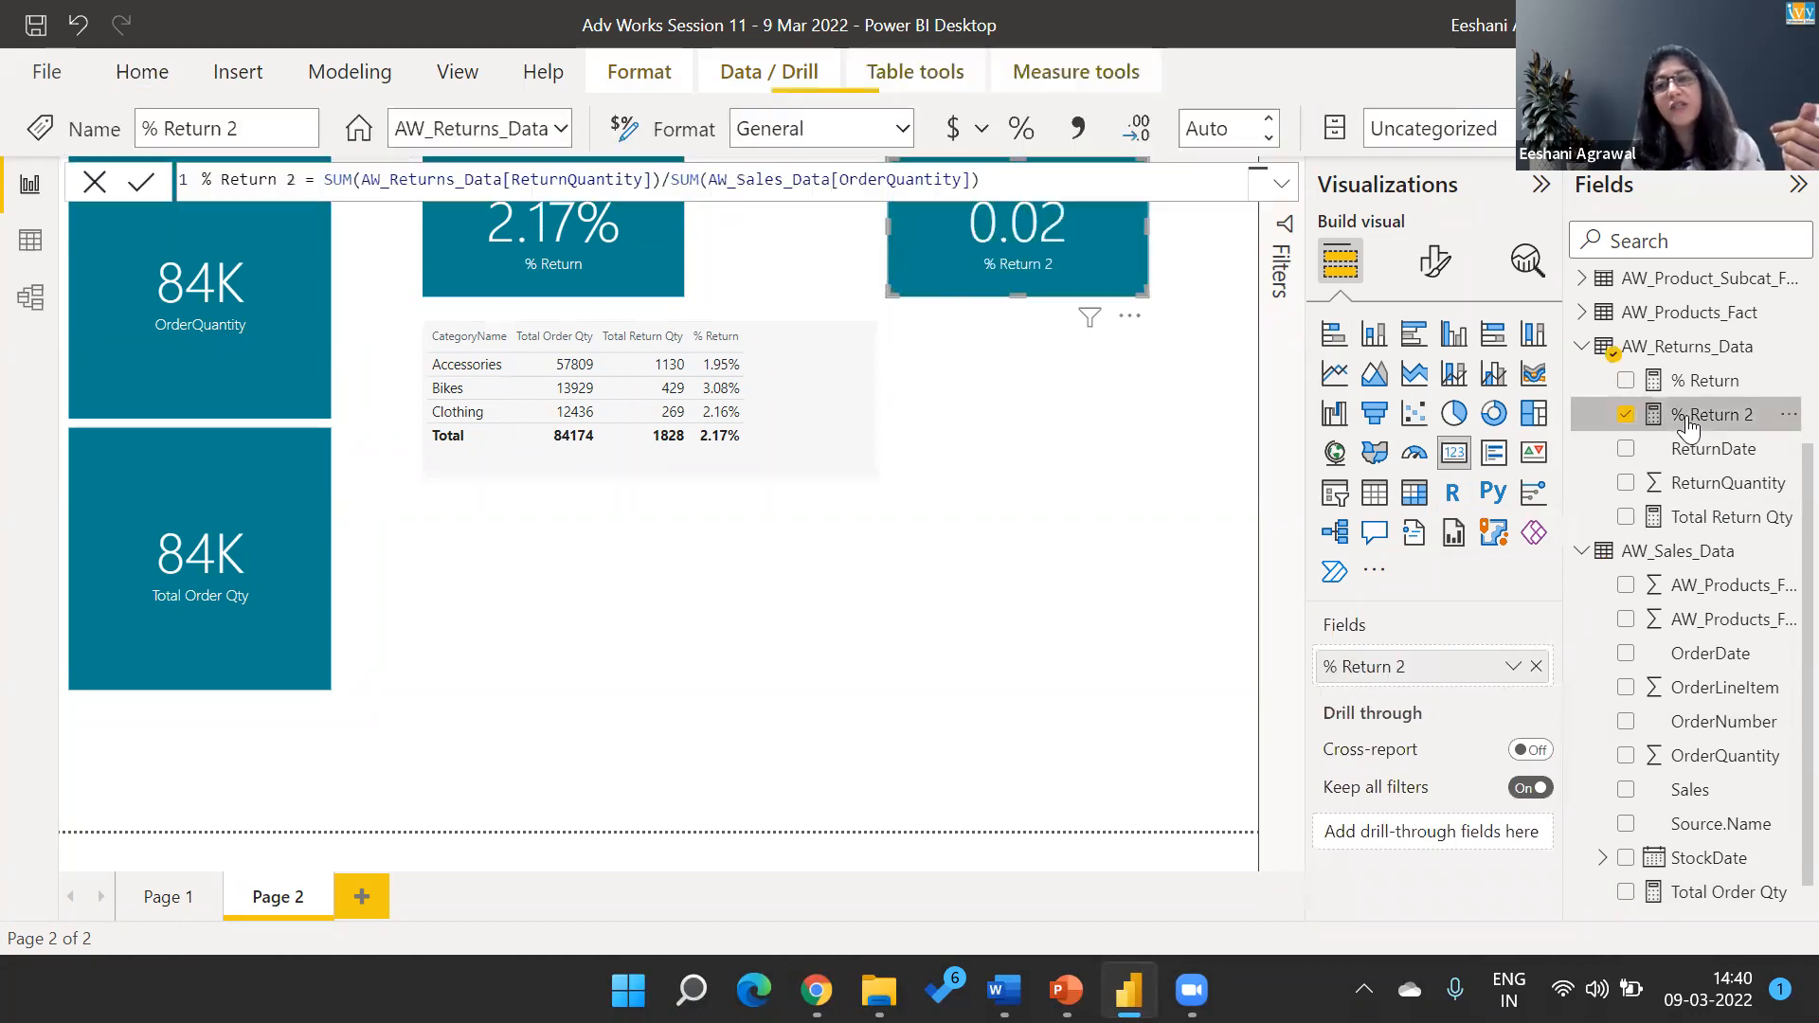
{"action": "left_click", "coordinate": [859, 145]}
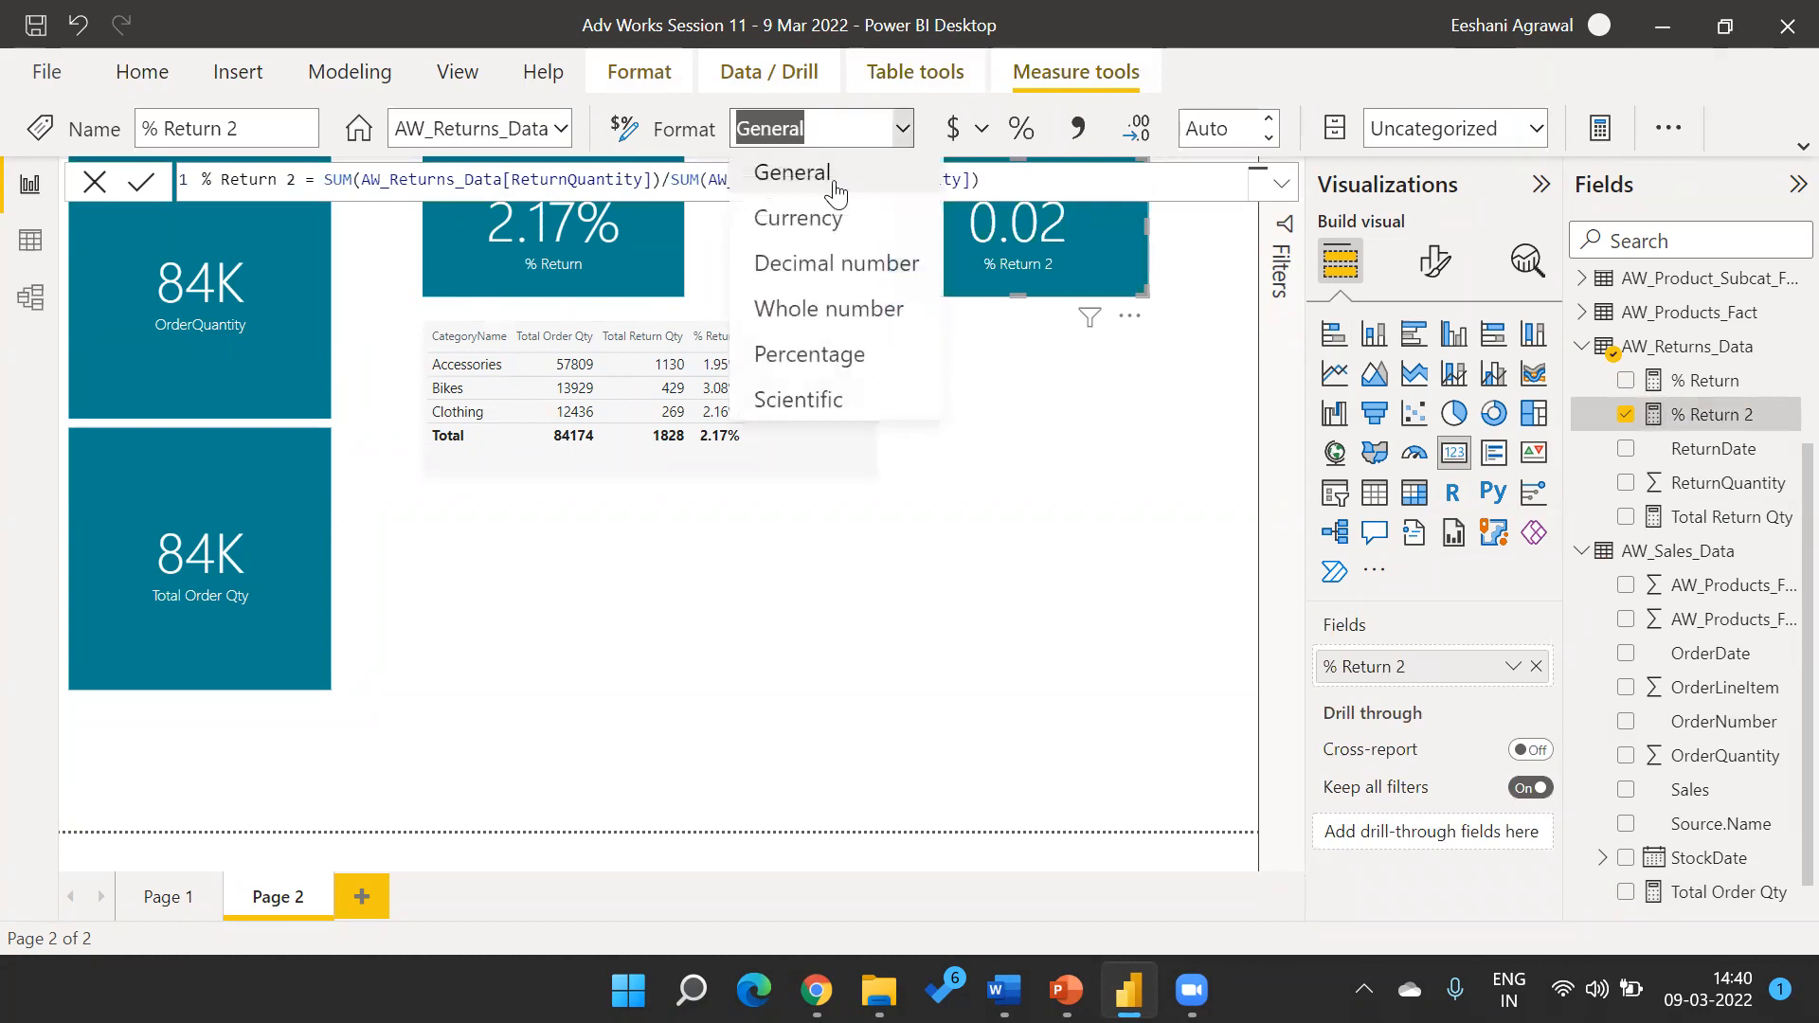
{"action": "left_click", "coordinate": [794, 345]}
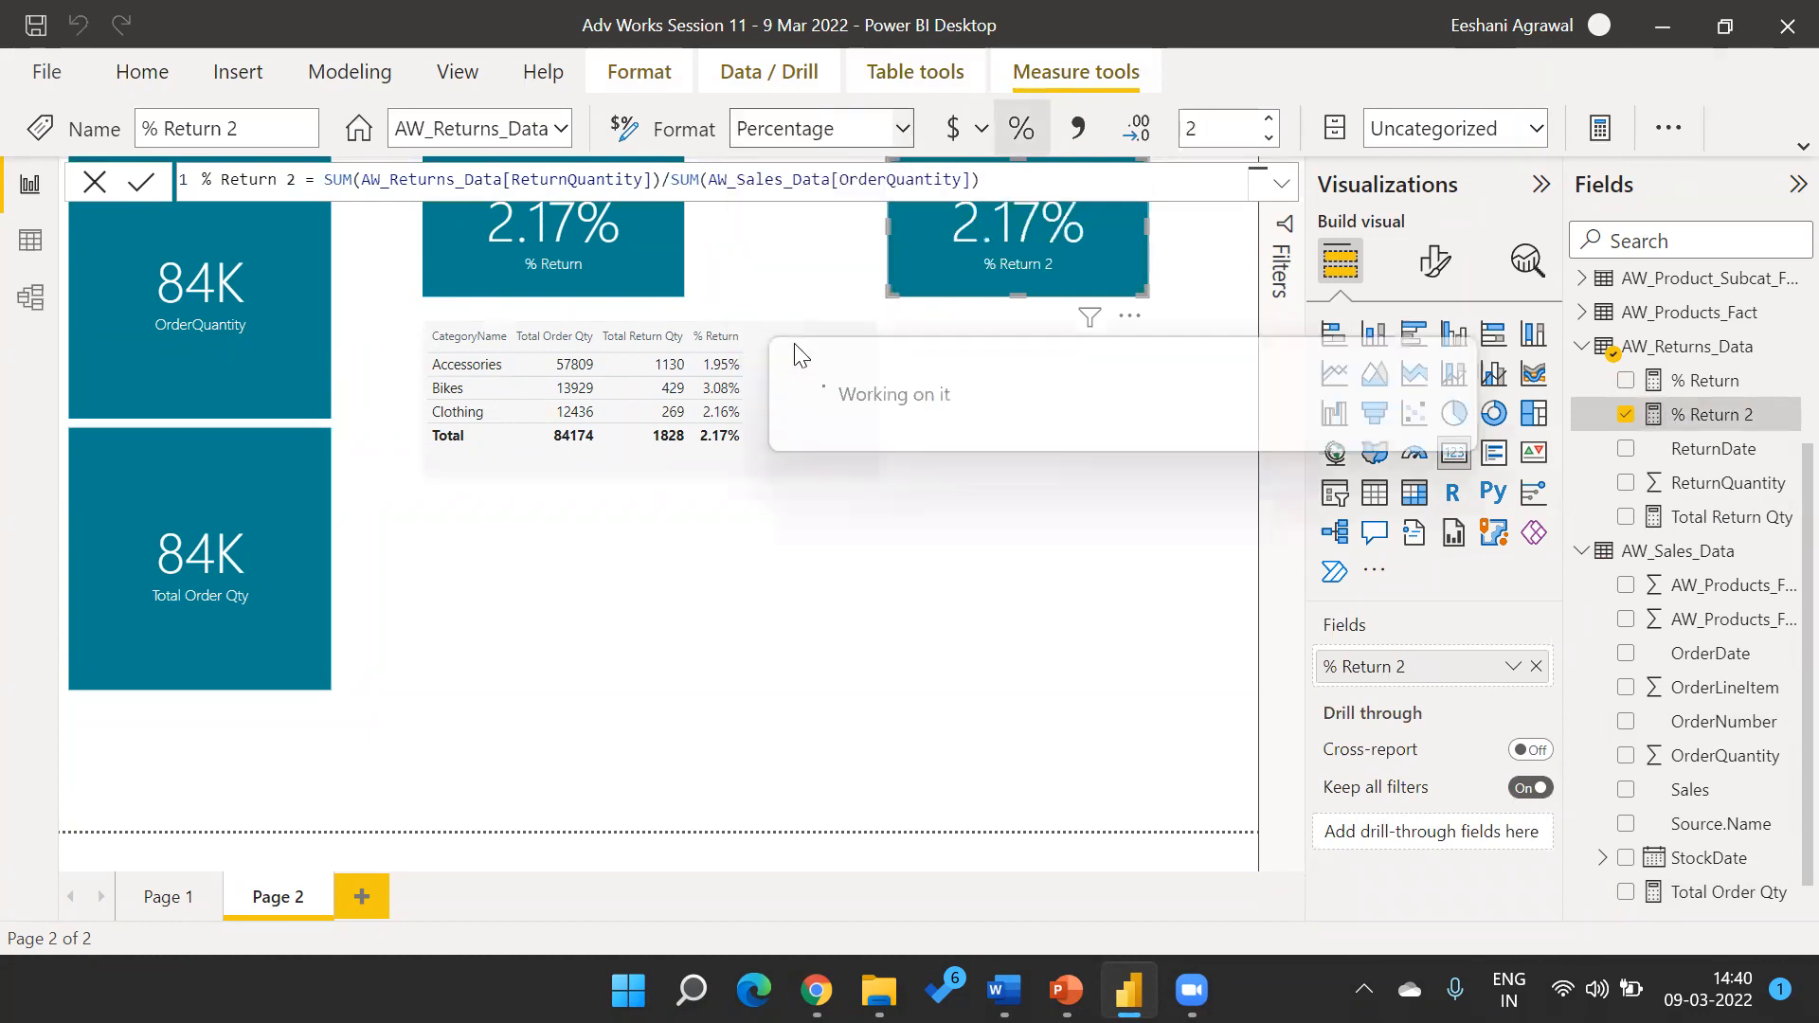
{"action": "left_click", "coordinate": [600, 702]}
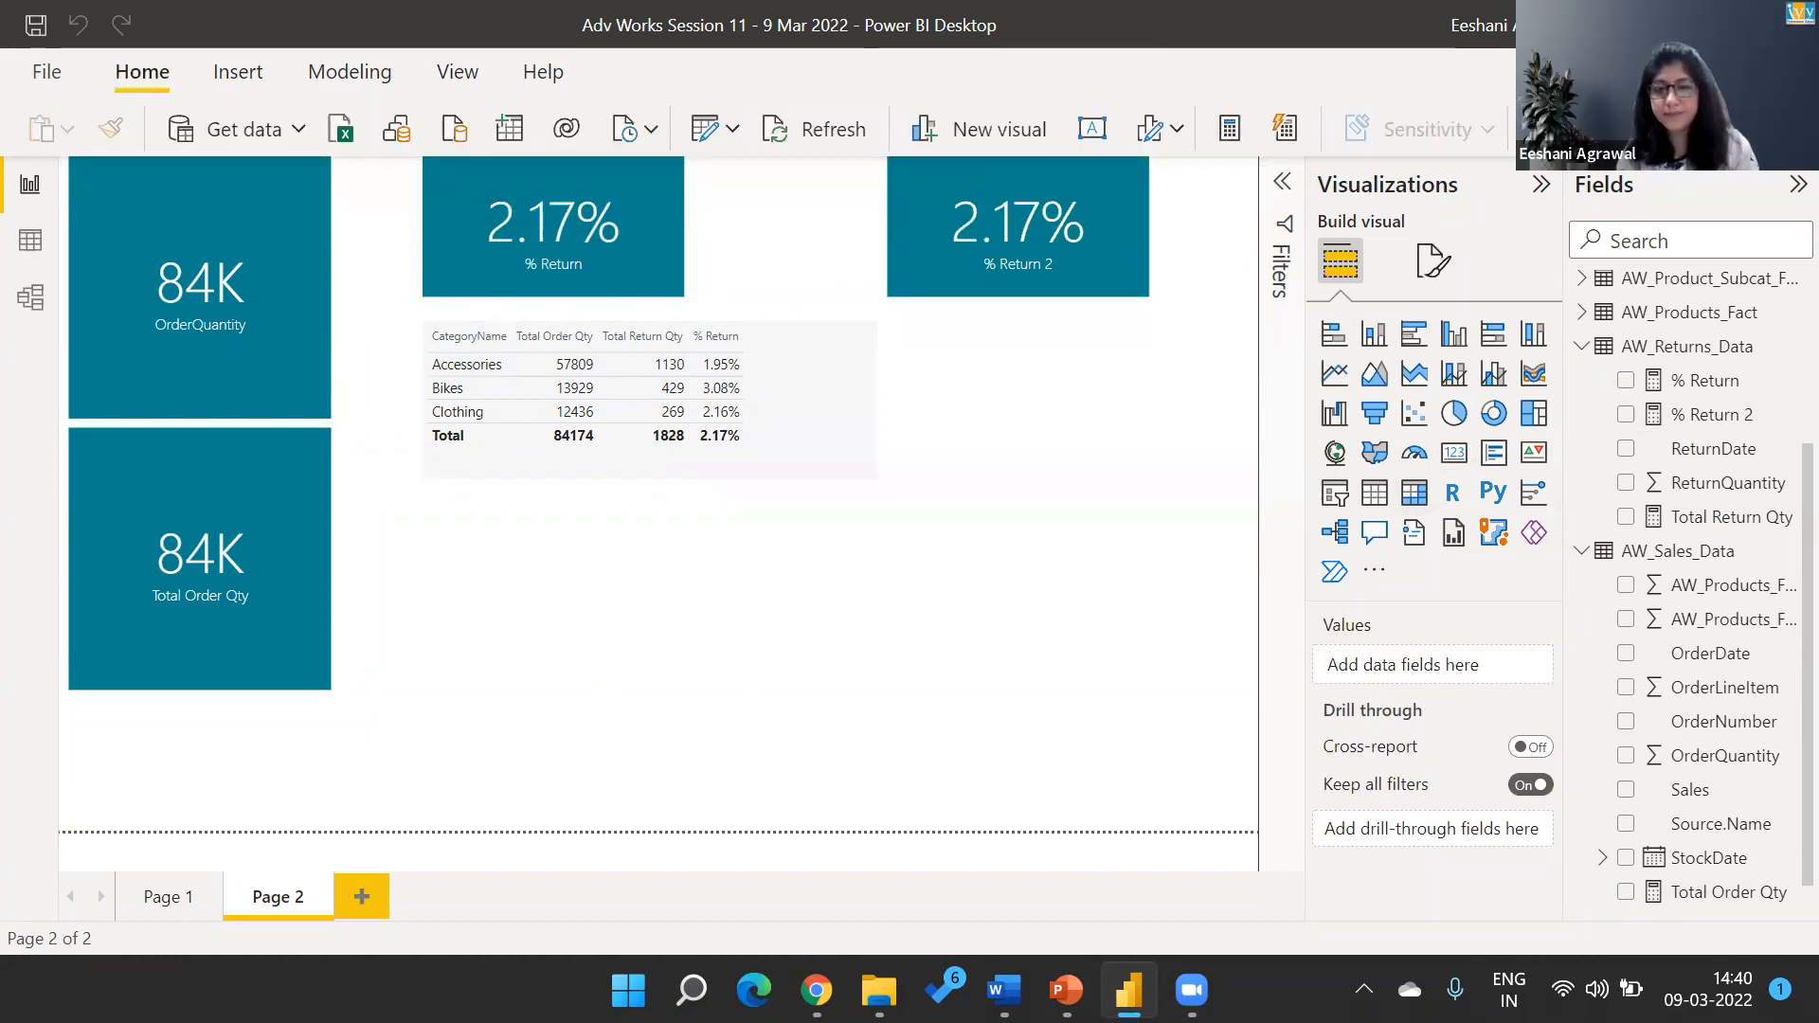
Switch to the PowerPoint slide show and bring up the Calculated Column slide.
{"action": "mouse_move", "coordinate": [1067, 990]}
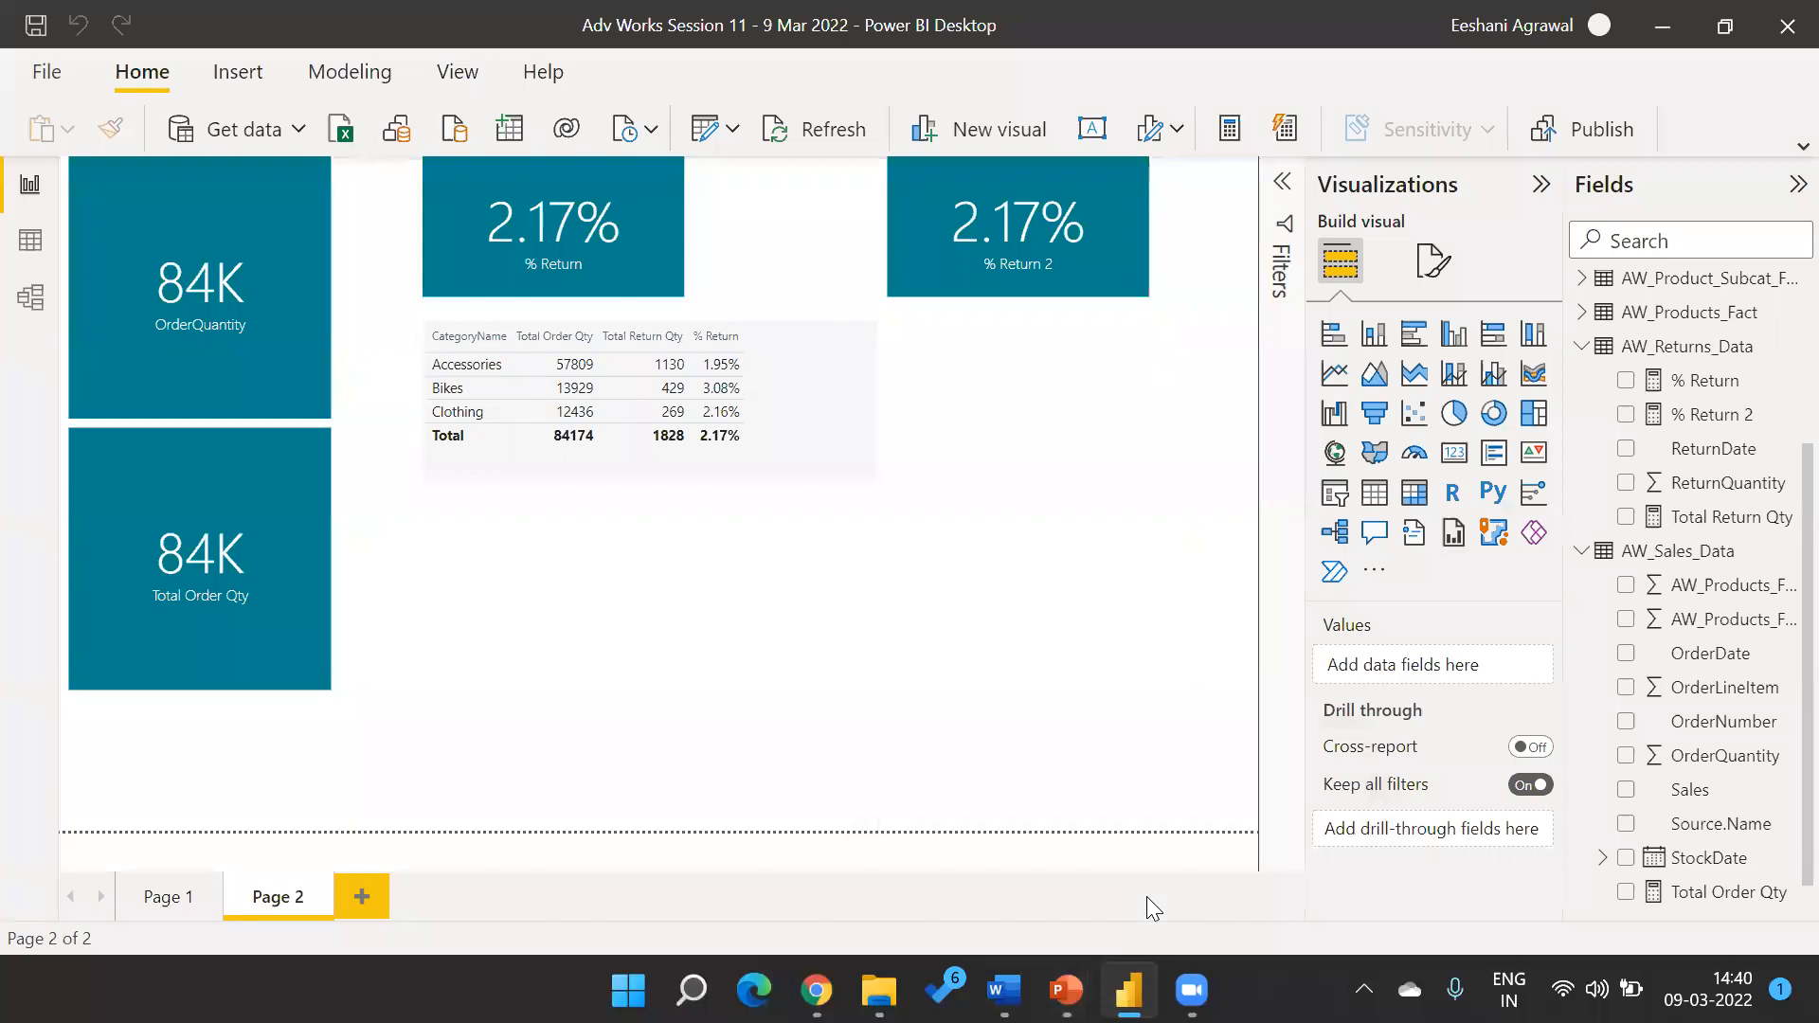
{"action": "key", "text": "alt+Tab"}
{"action": "key", "text": "Right"}
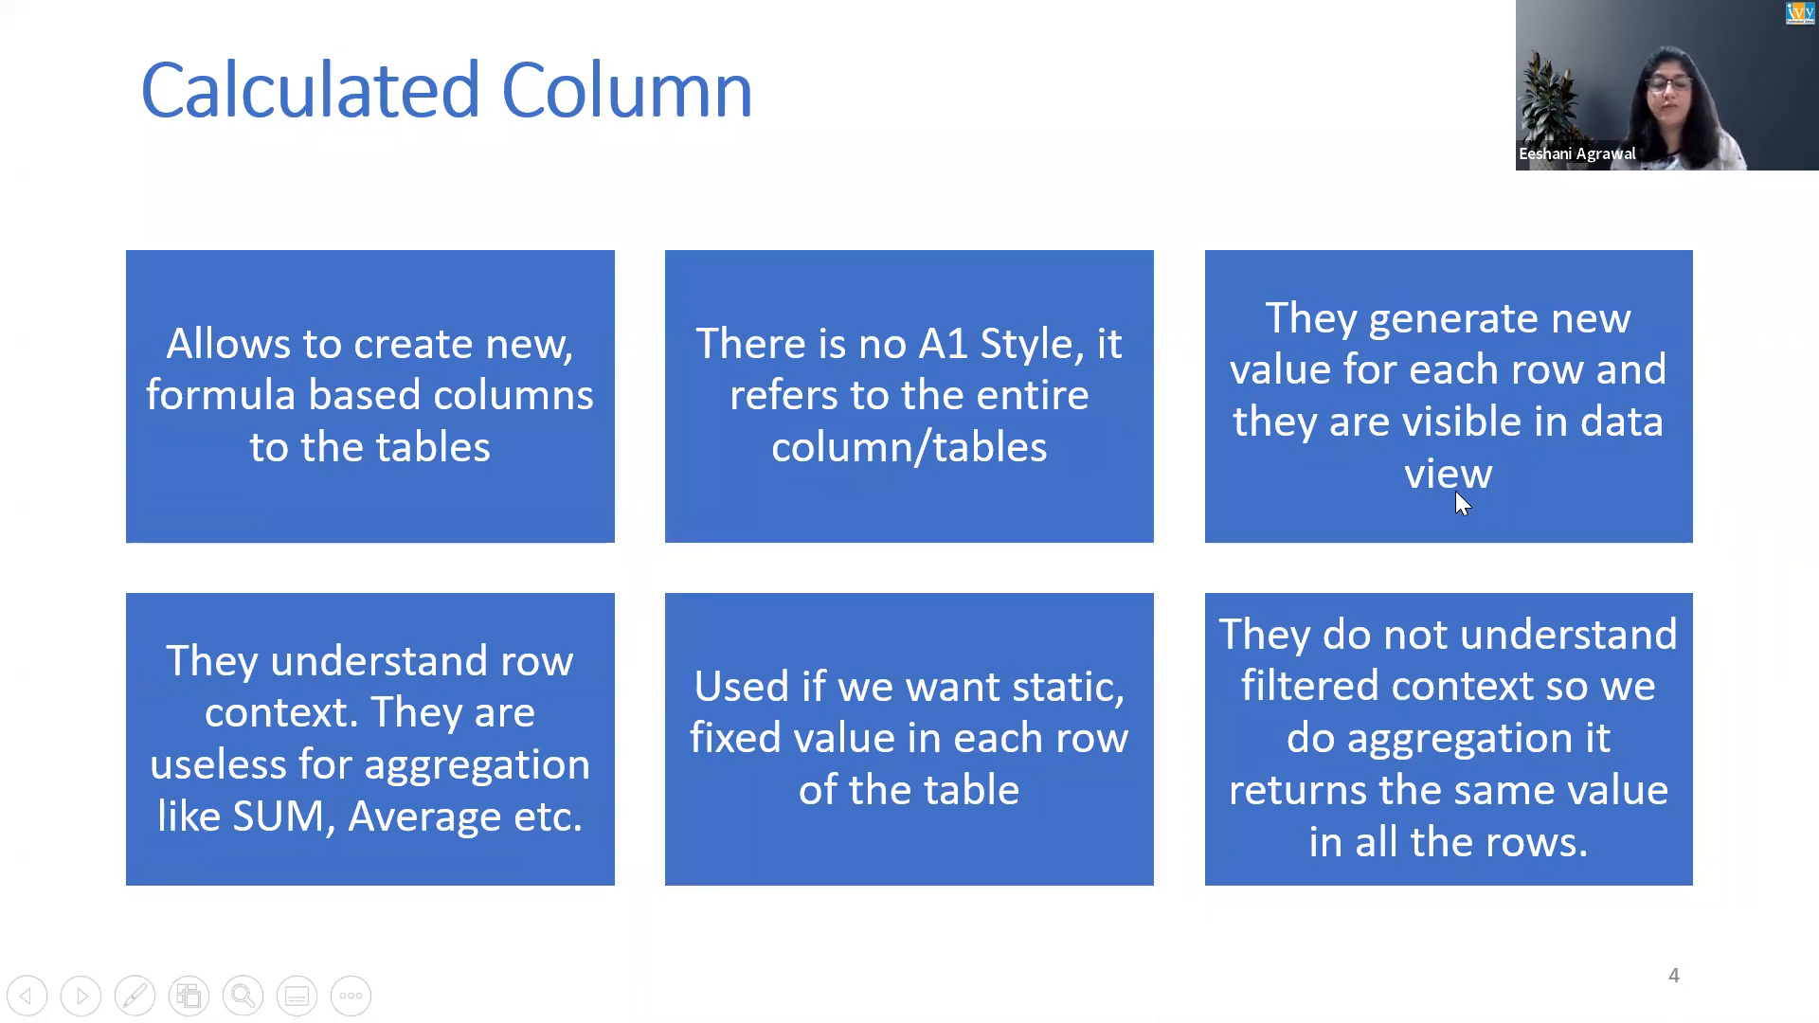
Switch back to Power BI, examine the AW_Calendar table's Month column in the data view, and return to the report.
{"action": "key", "text": "alt+Tab"}
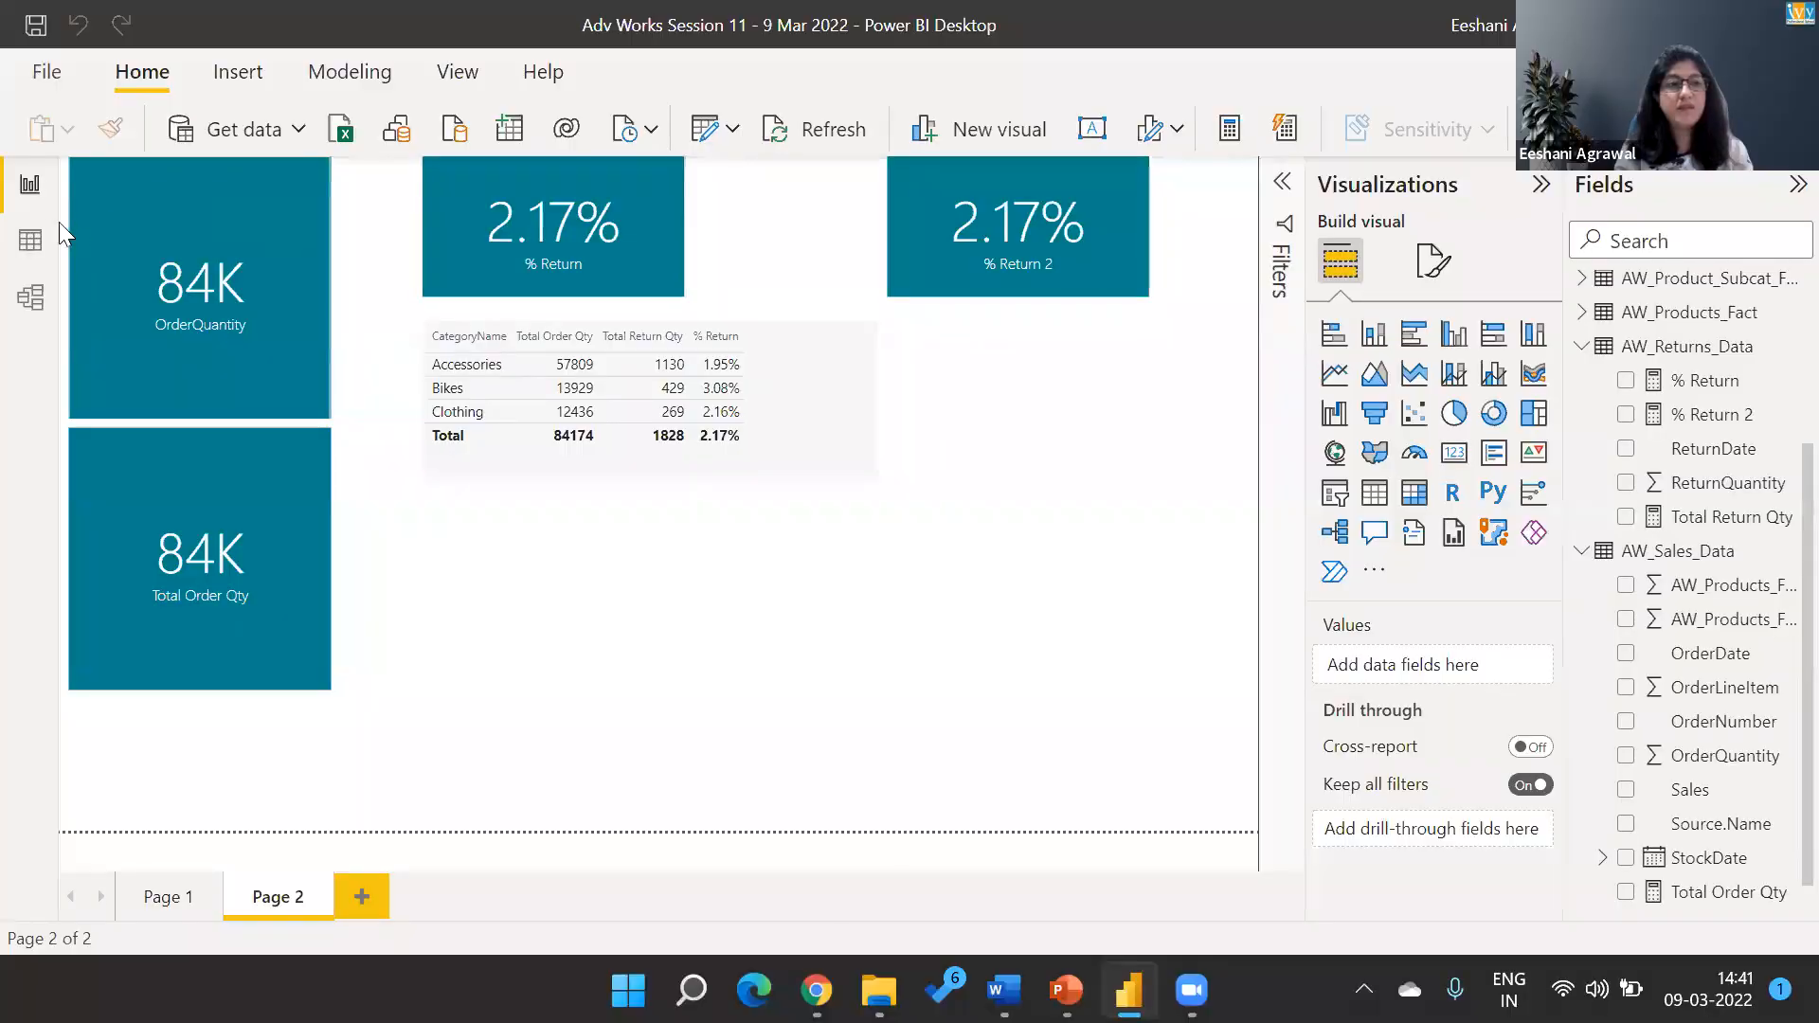
{"action": "left_click", "coordinate": [42, 241]}
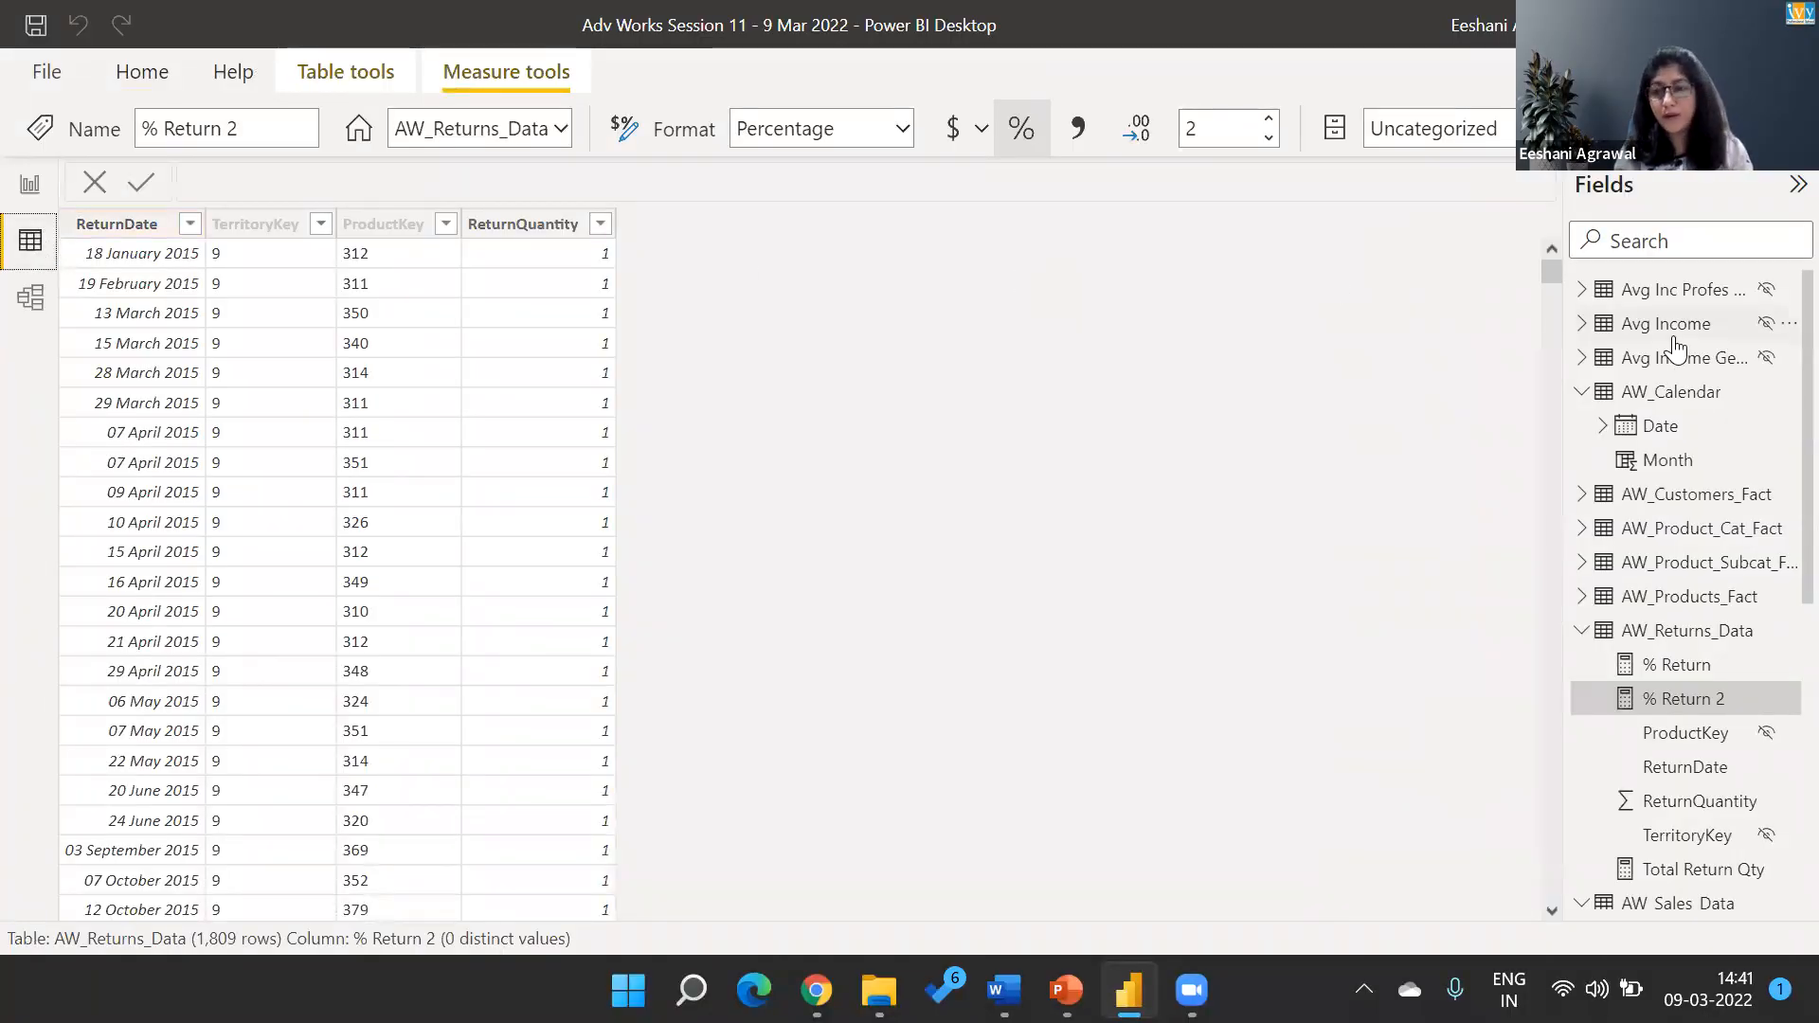
{"action": "left_click", "coordinate": [1690, 395]}
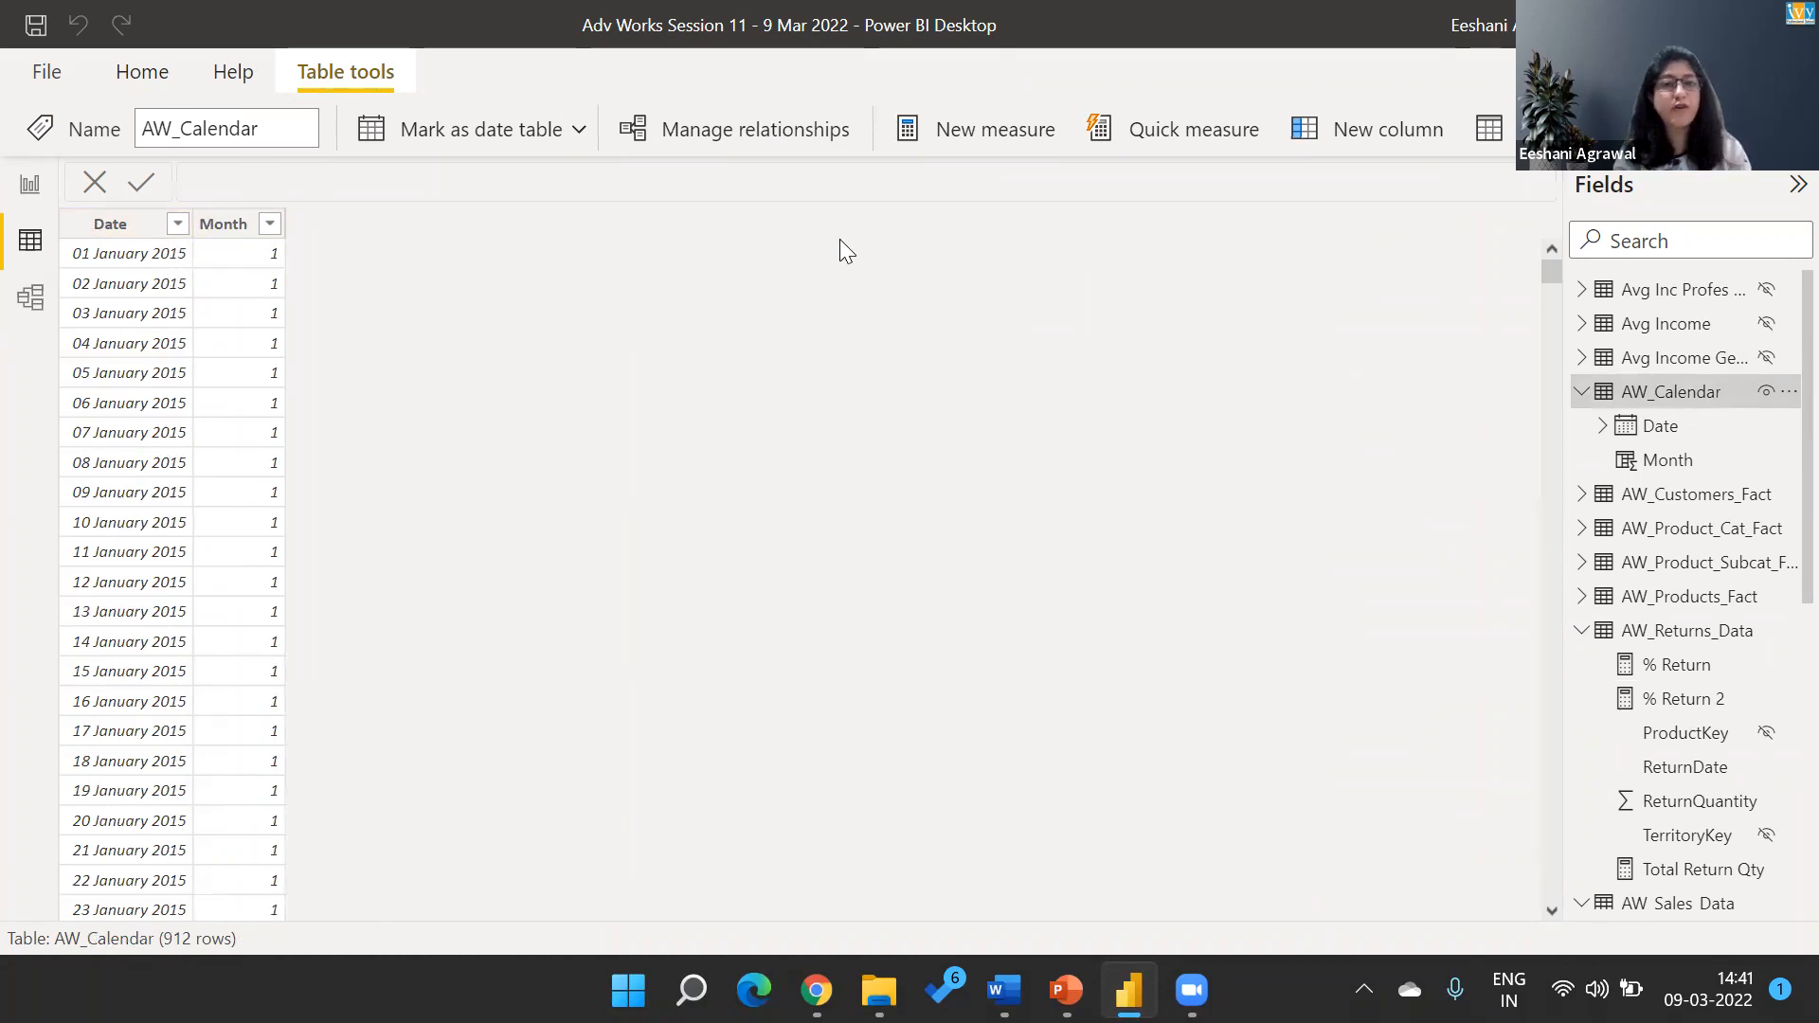
{"action": "left_click", "coordinate": [28, 190]}
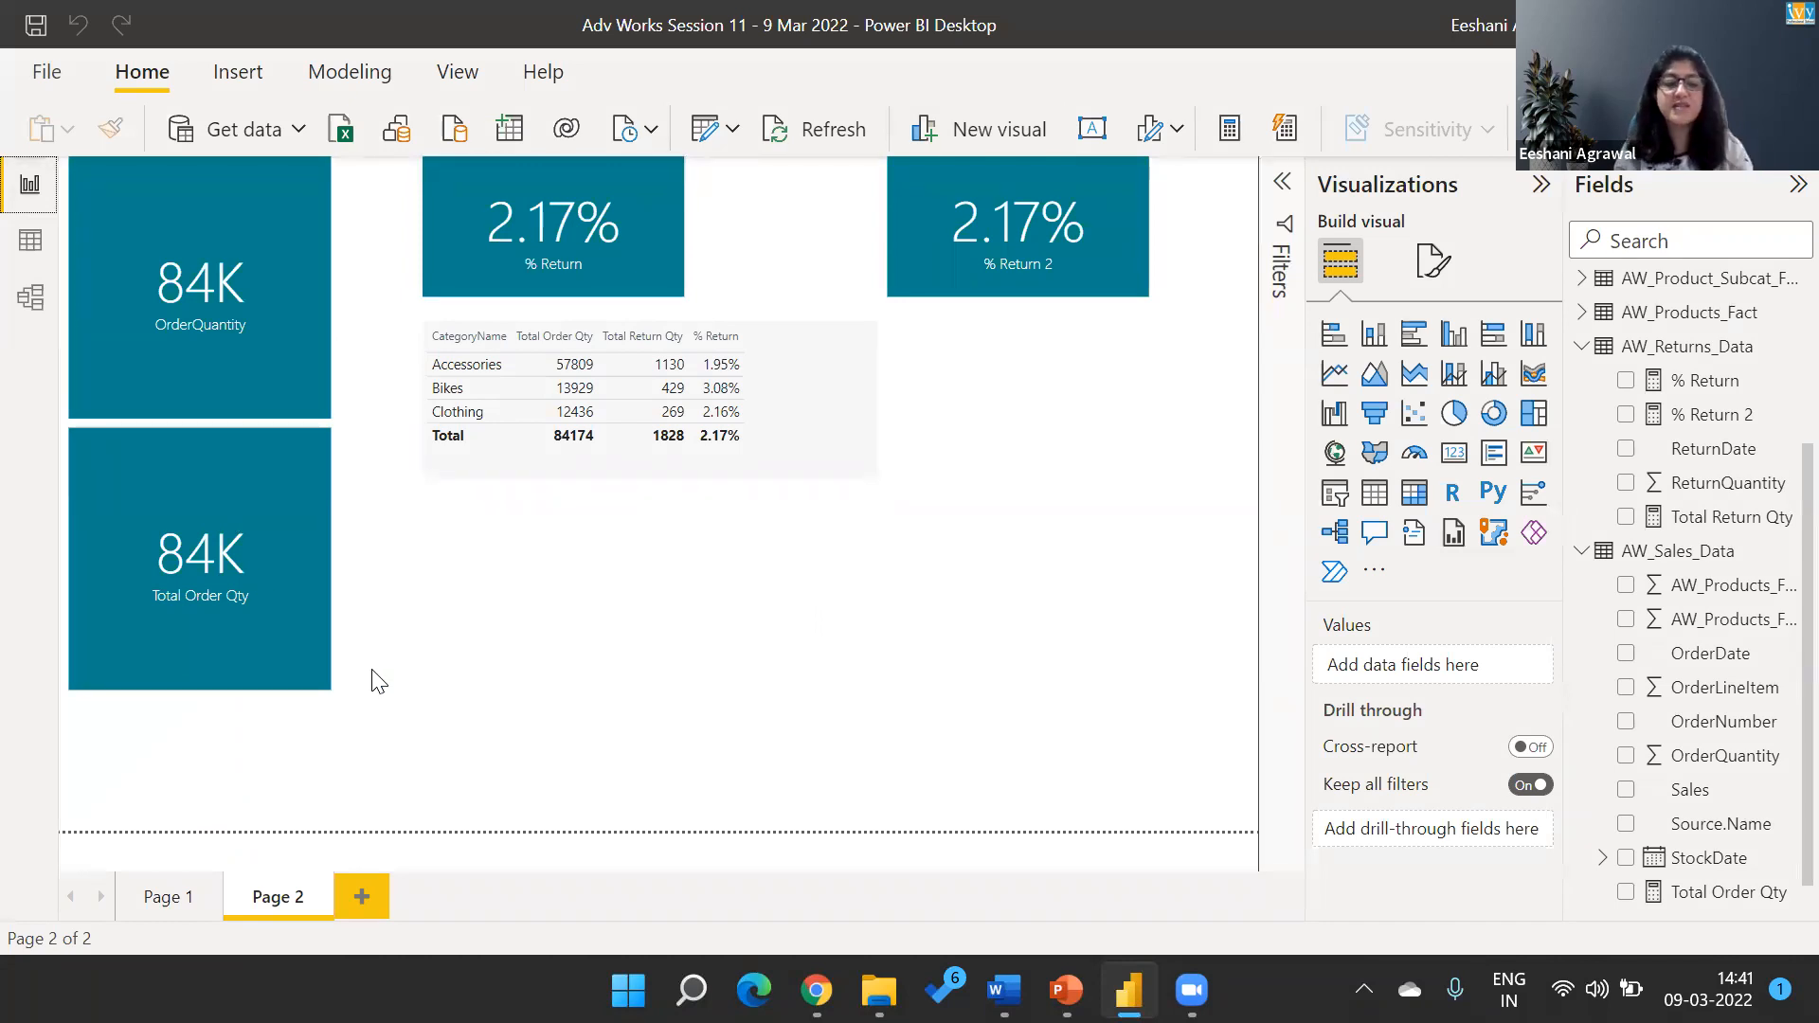
Revisit the Calculated Column slide in PowerPoint, and examine the ReturnQuantity column of AW_Returns_Data in Power BI's data view.
{"action": "key", "text": "alt+Tab"}
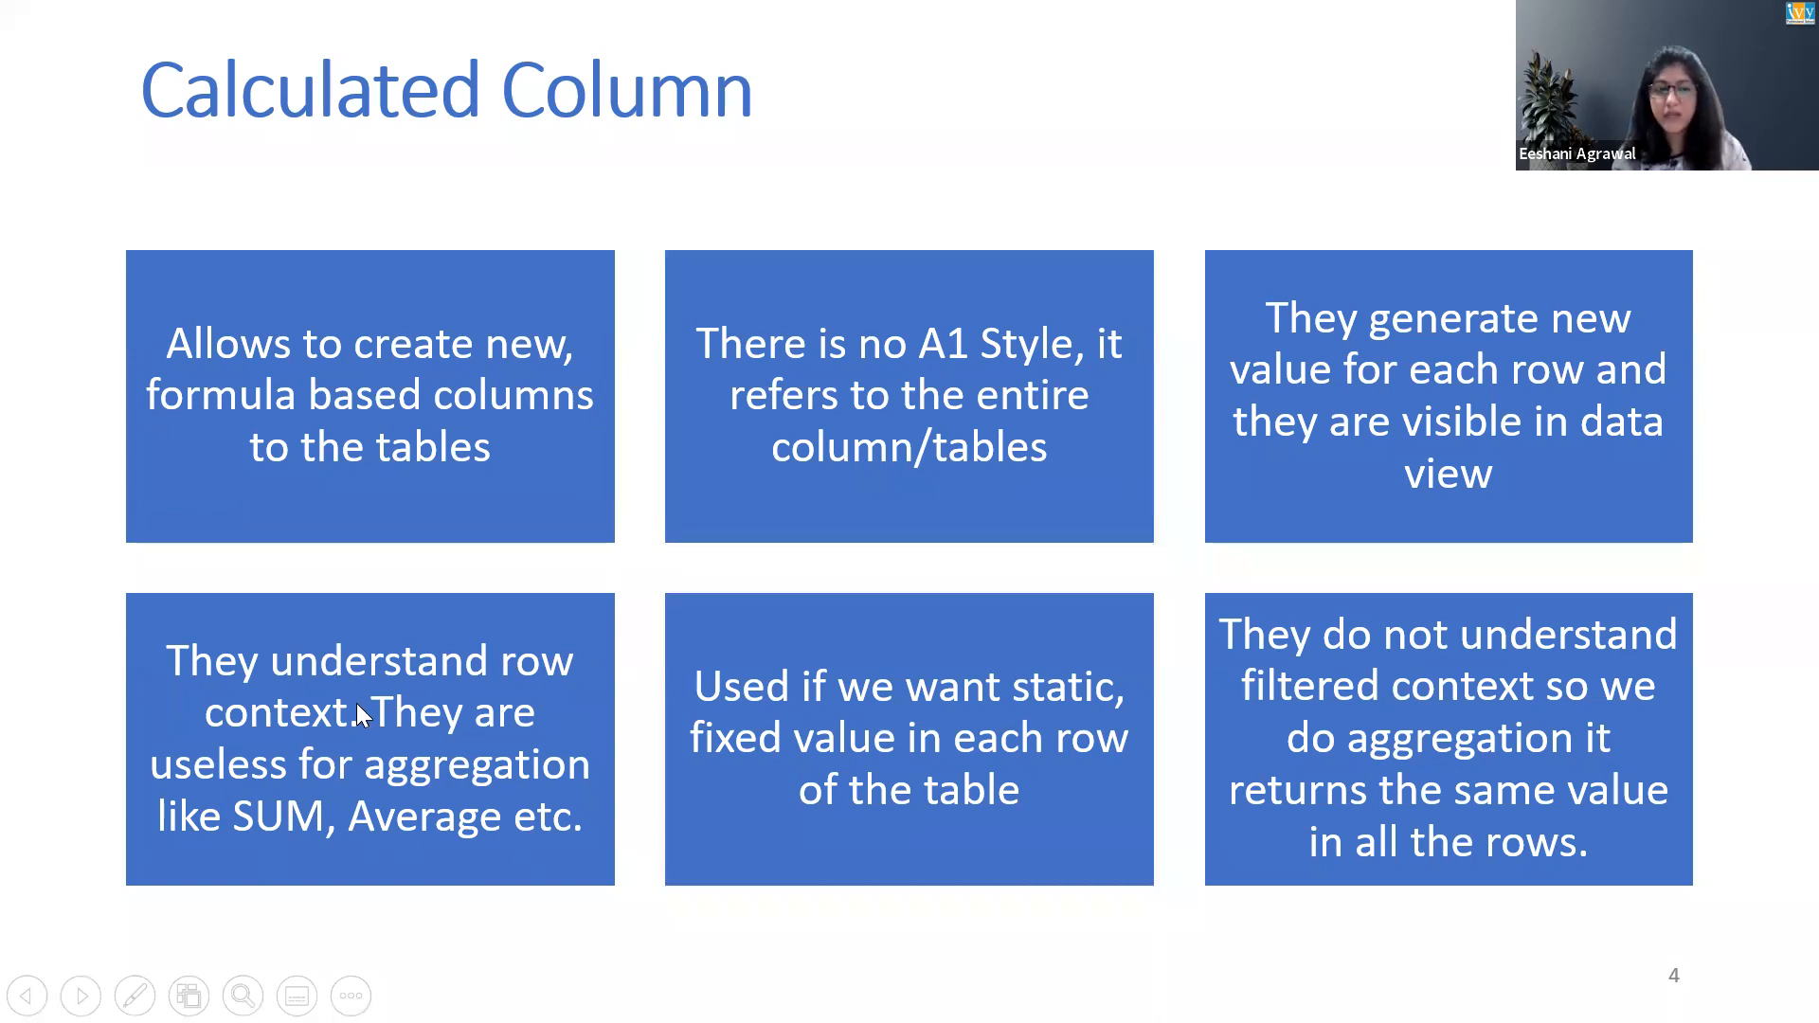
{"action": "key", "text": "alt+Tab"}
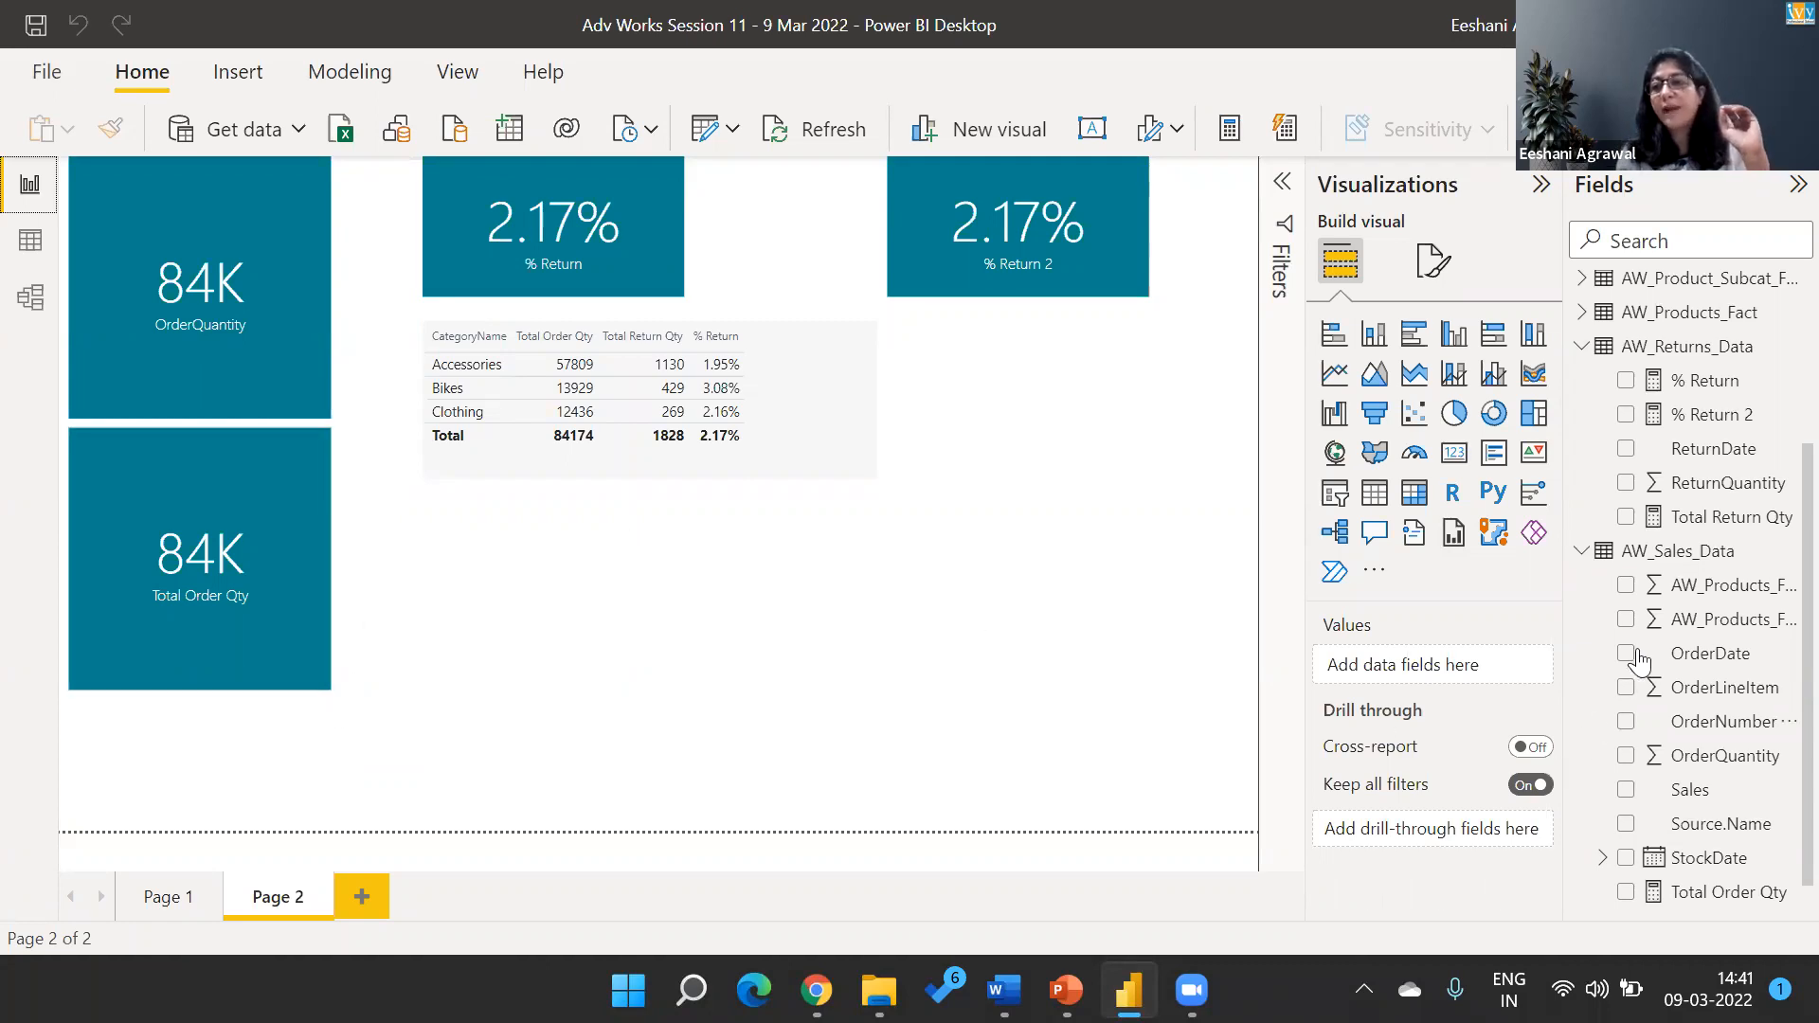
{"action": "left_click", "coordinate": [1669, 559]}
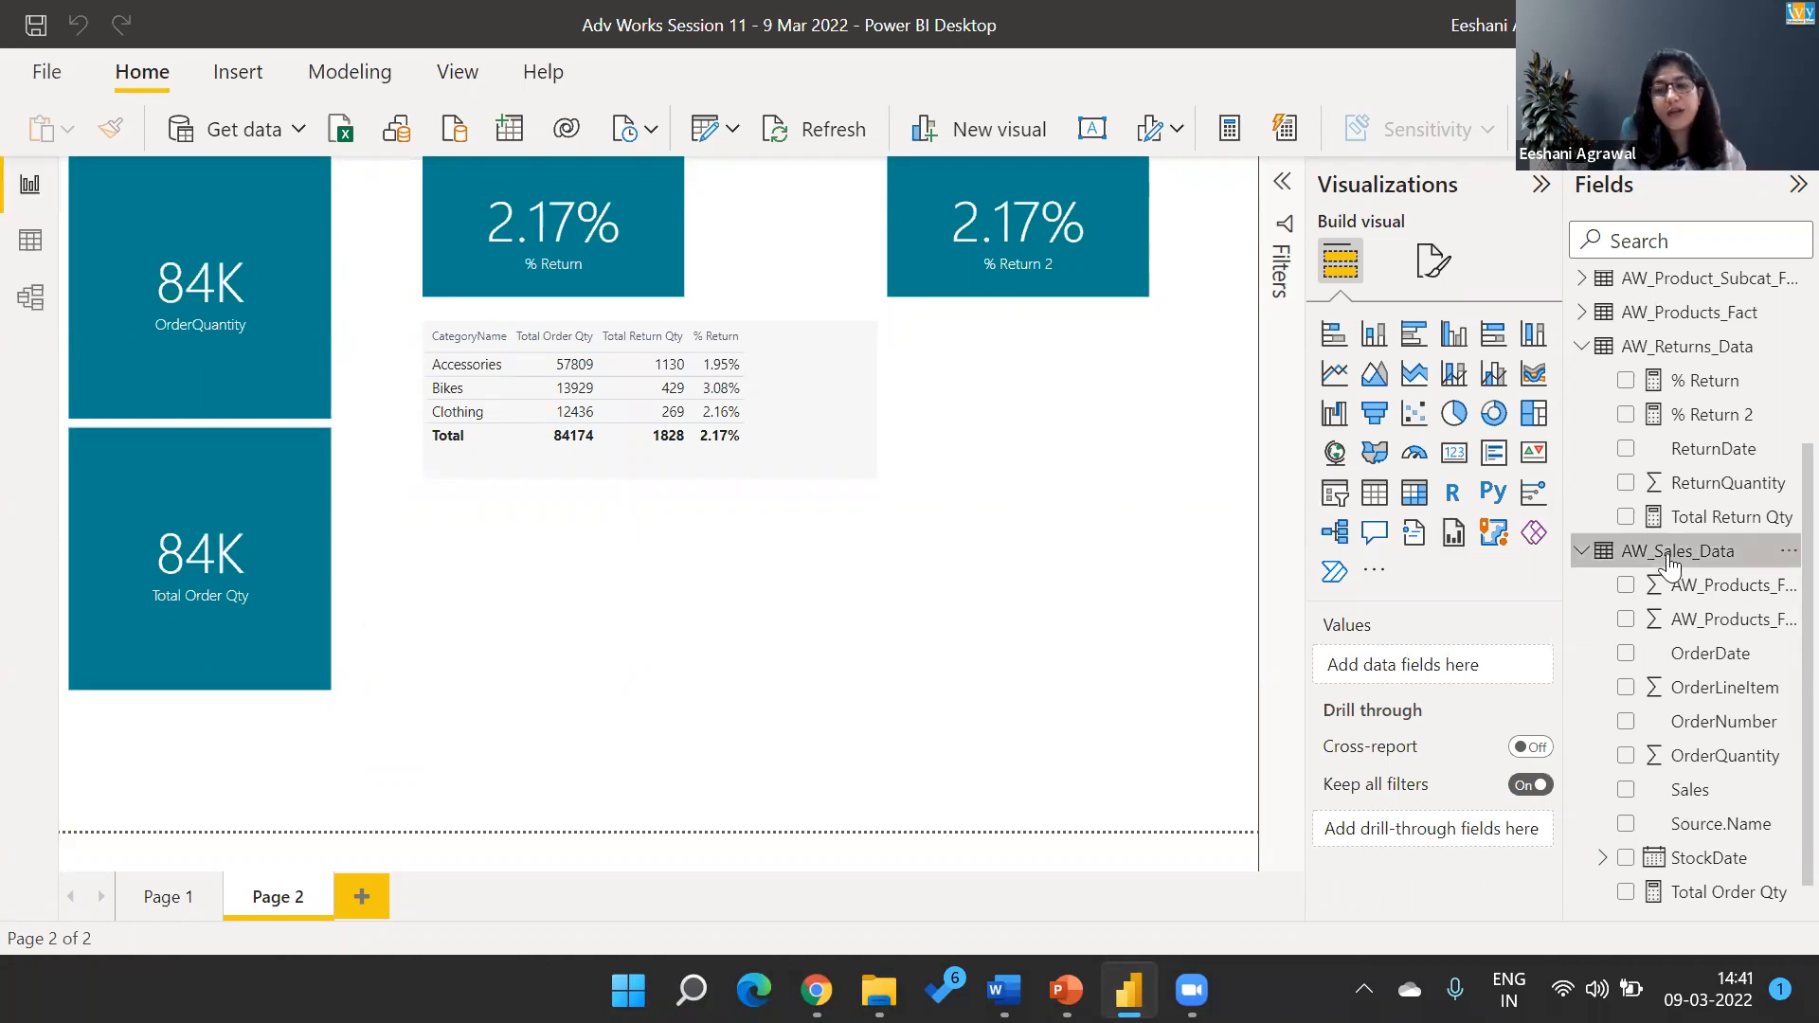
{"action": "left_click", "coordinate": [42, 252]}
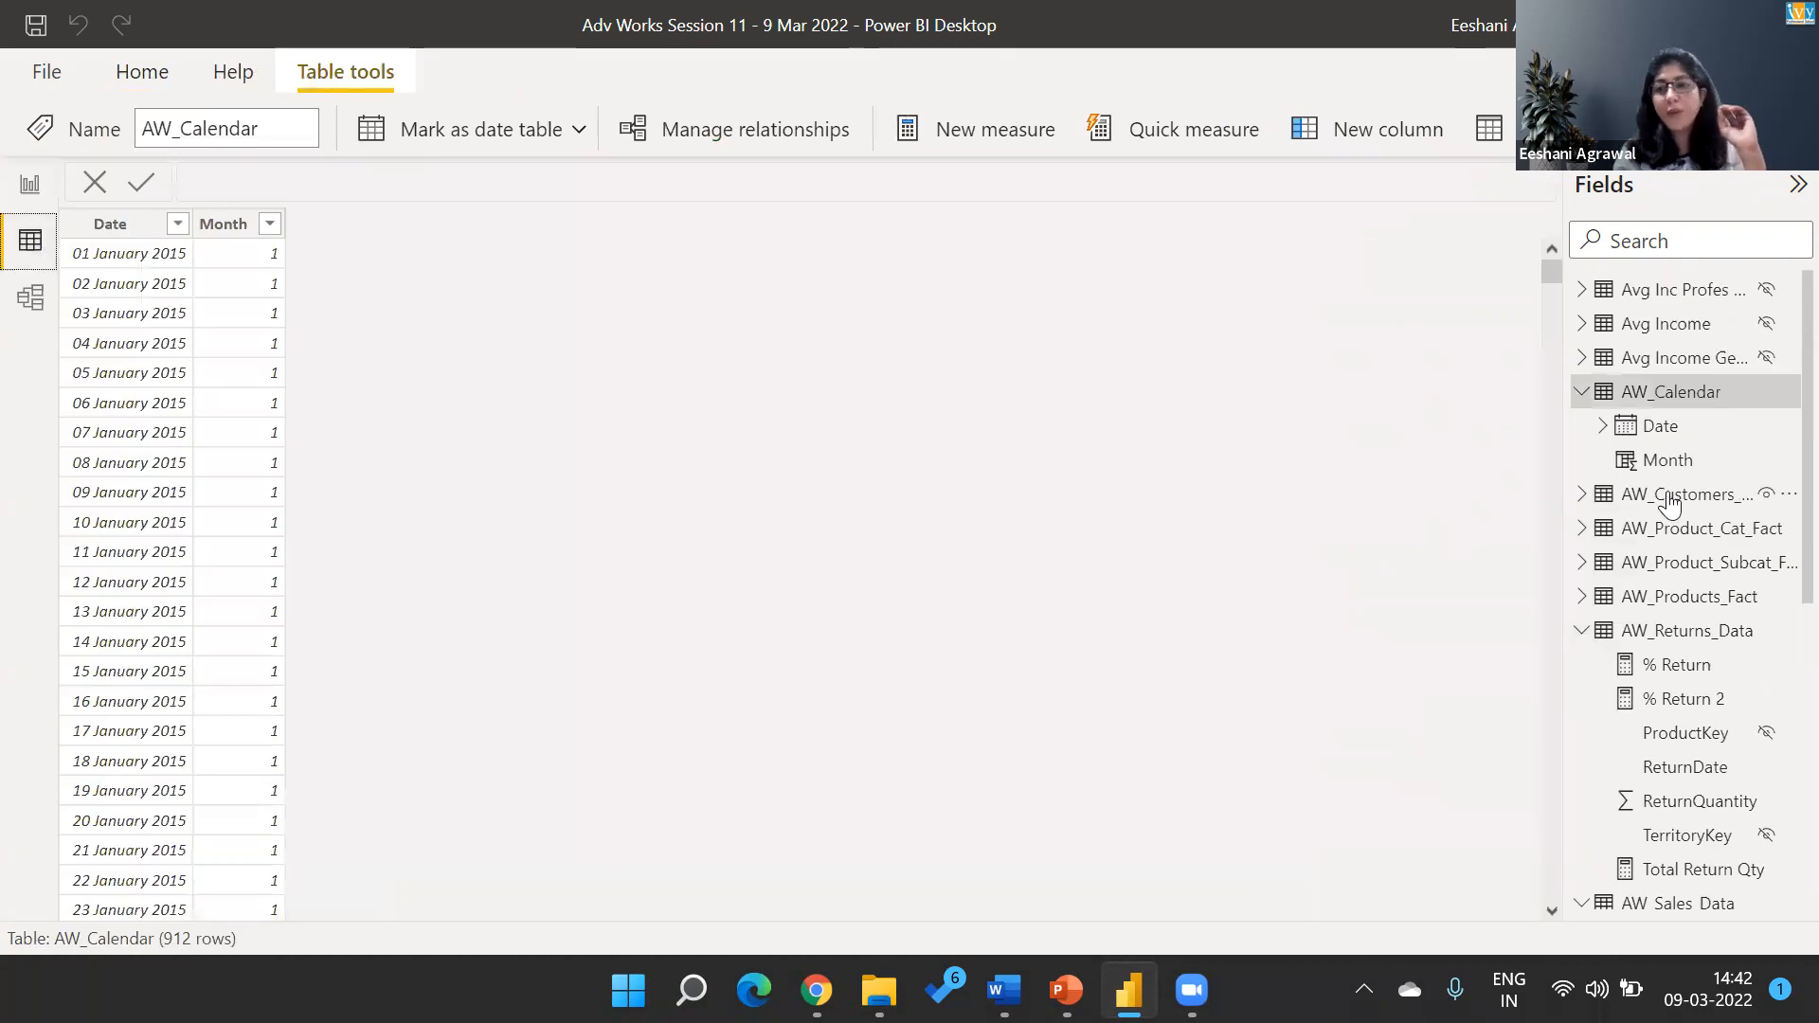
{"action": "left_click", "coordinate": [1672, 633]}
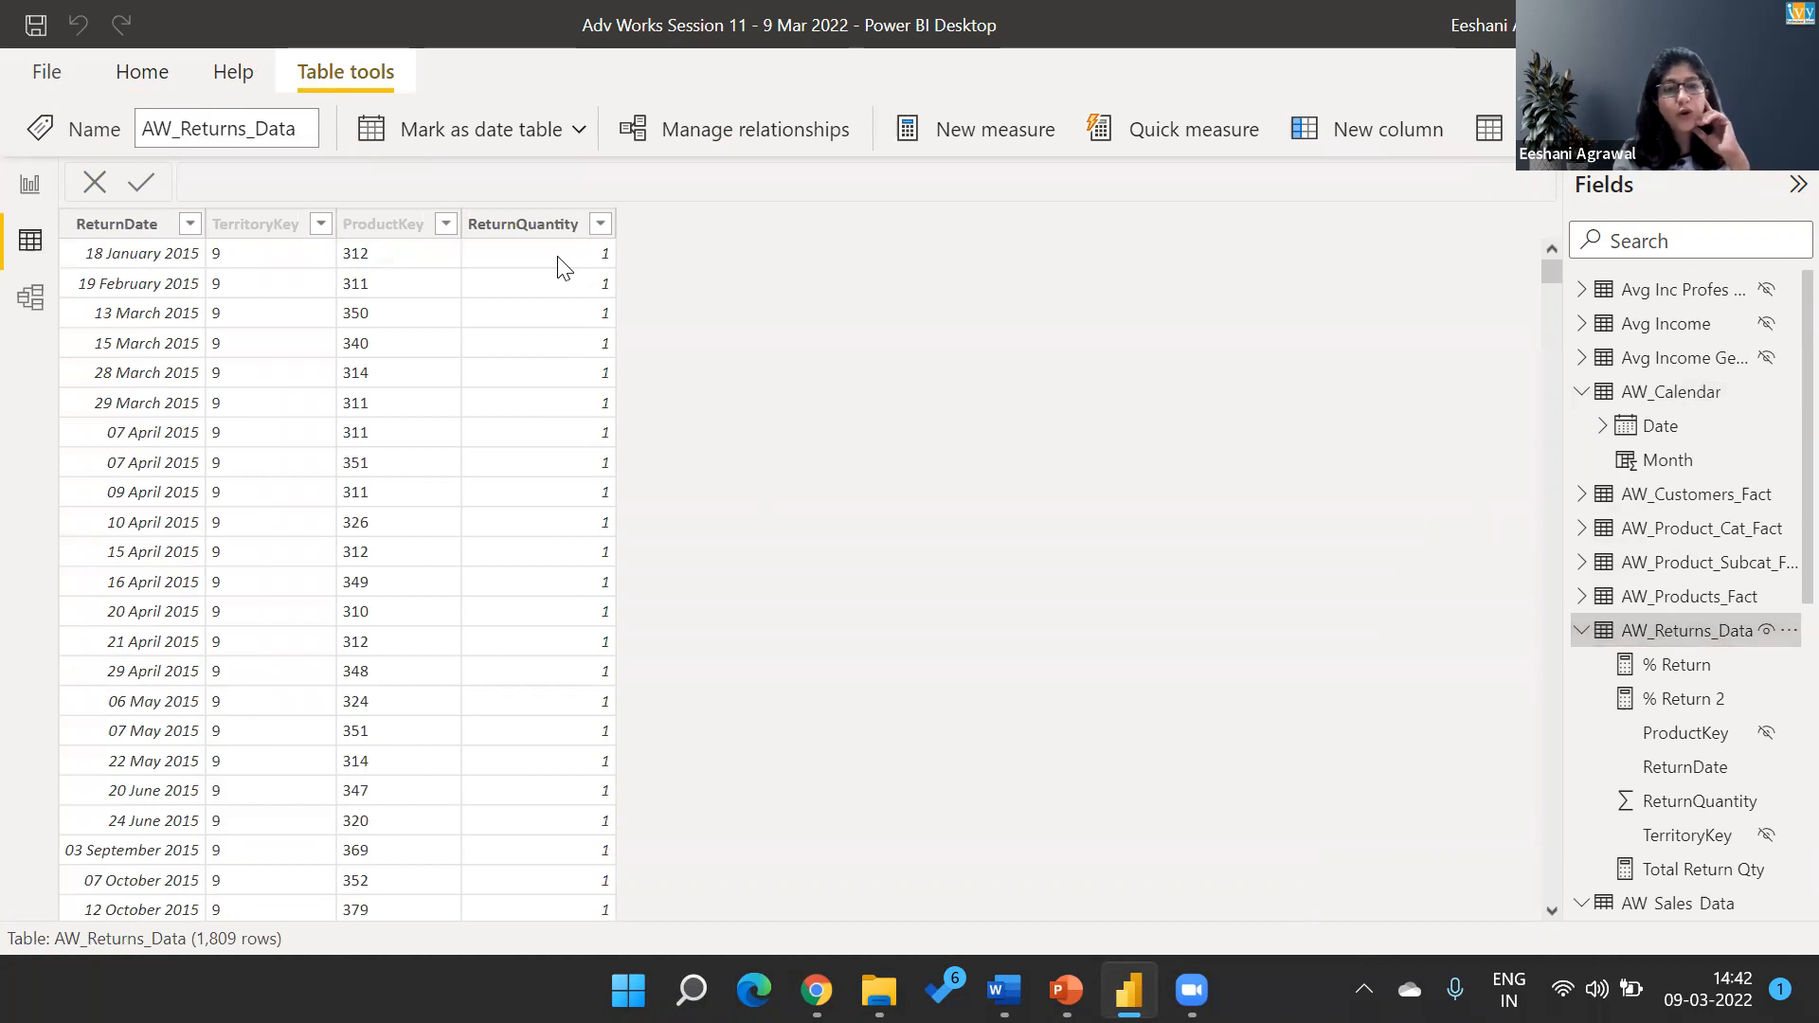
{"action": "left_click", "coordinate": [565, 268]}
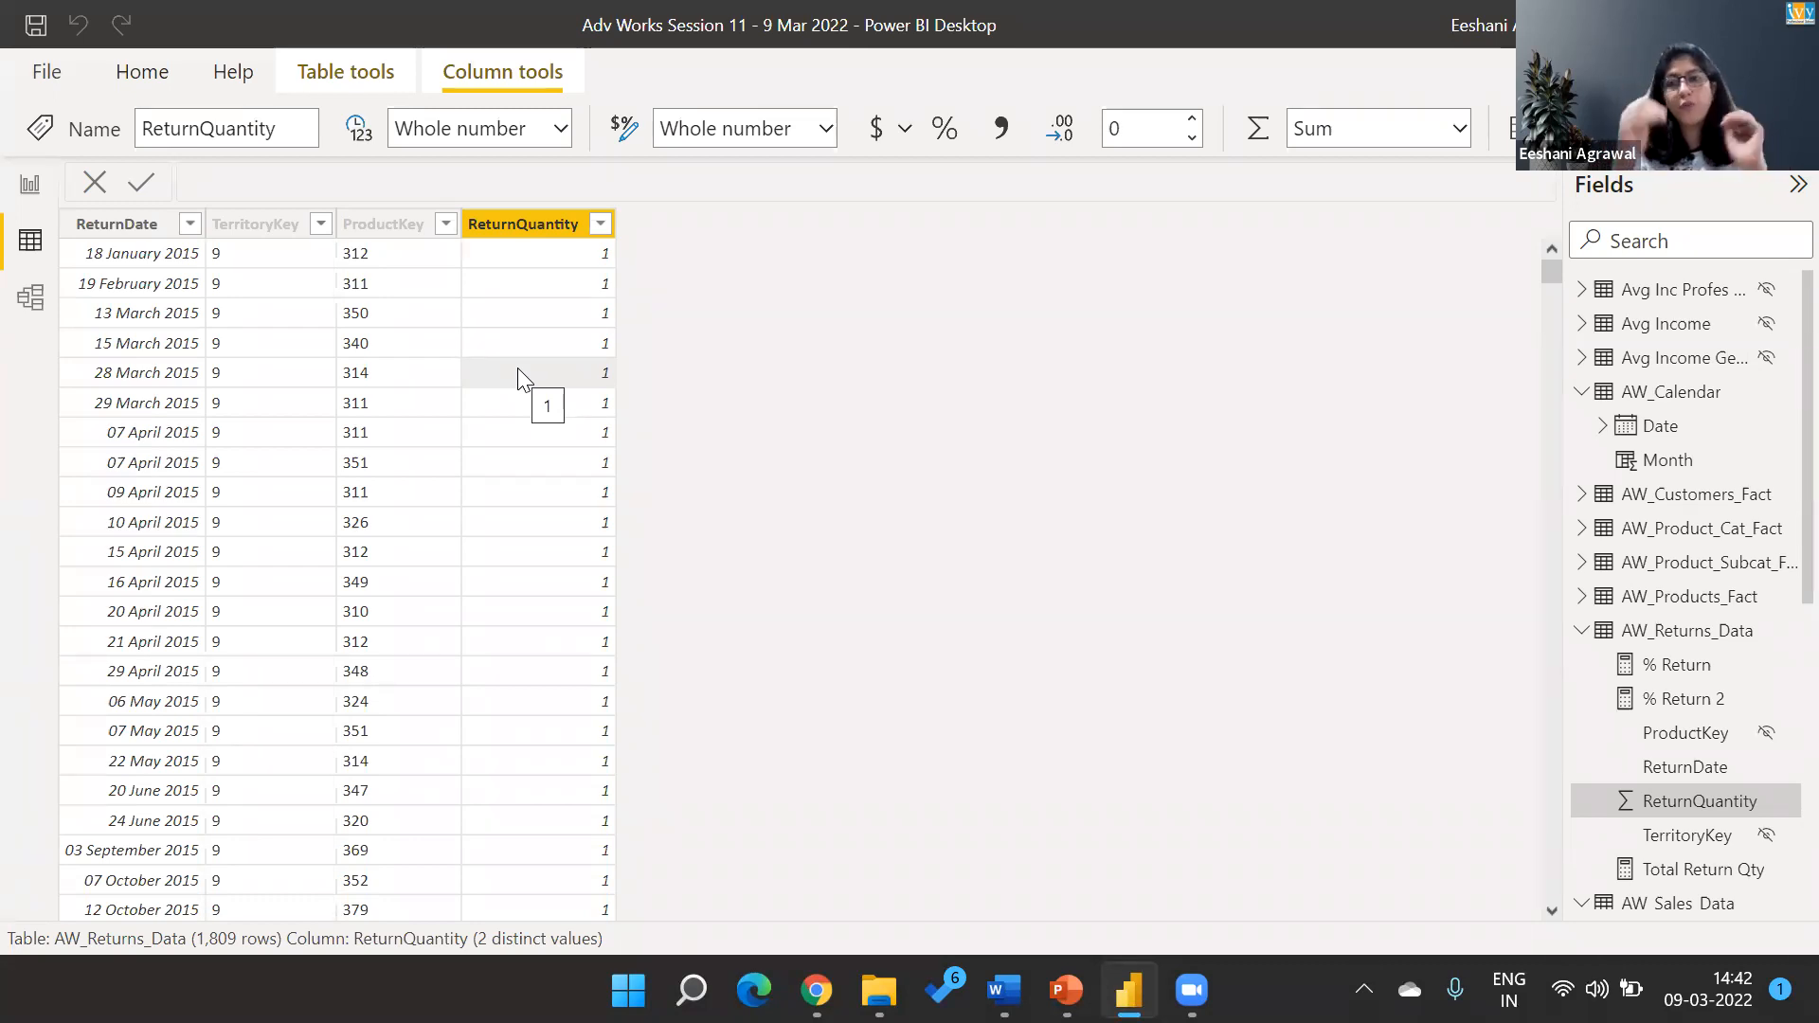
Collapse the AW_Calendar and AW_Returns_Data fields, open AW_Sales_Data in the data view, and examine its columns across to Sales.
{"action": "left_click", "coordinate": [1581, 390]}
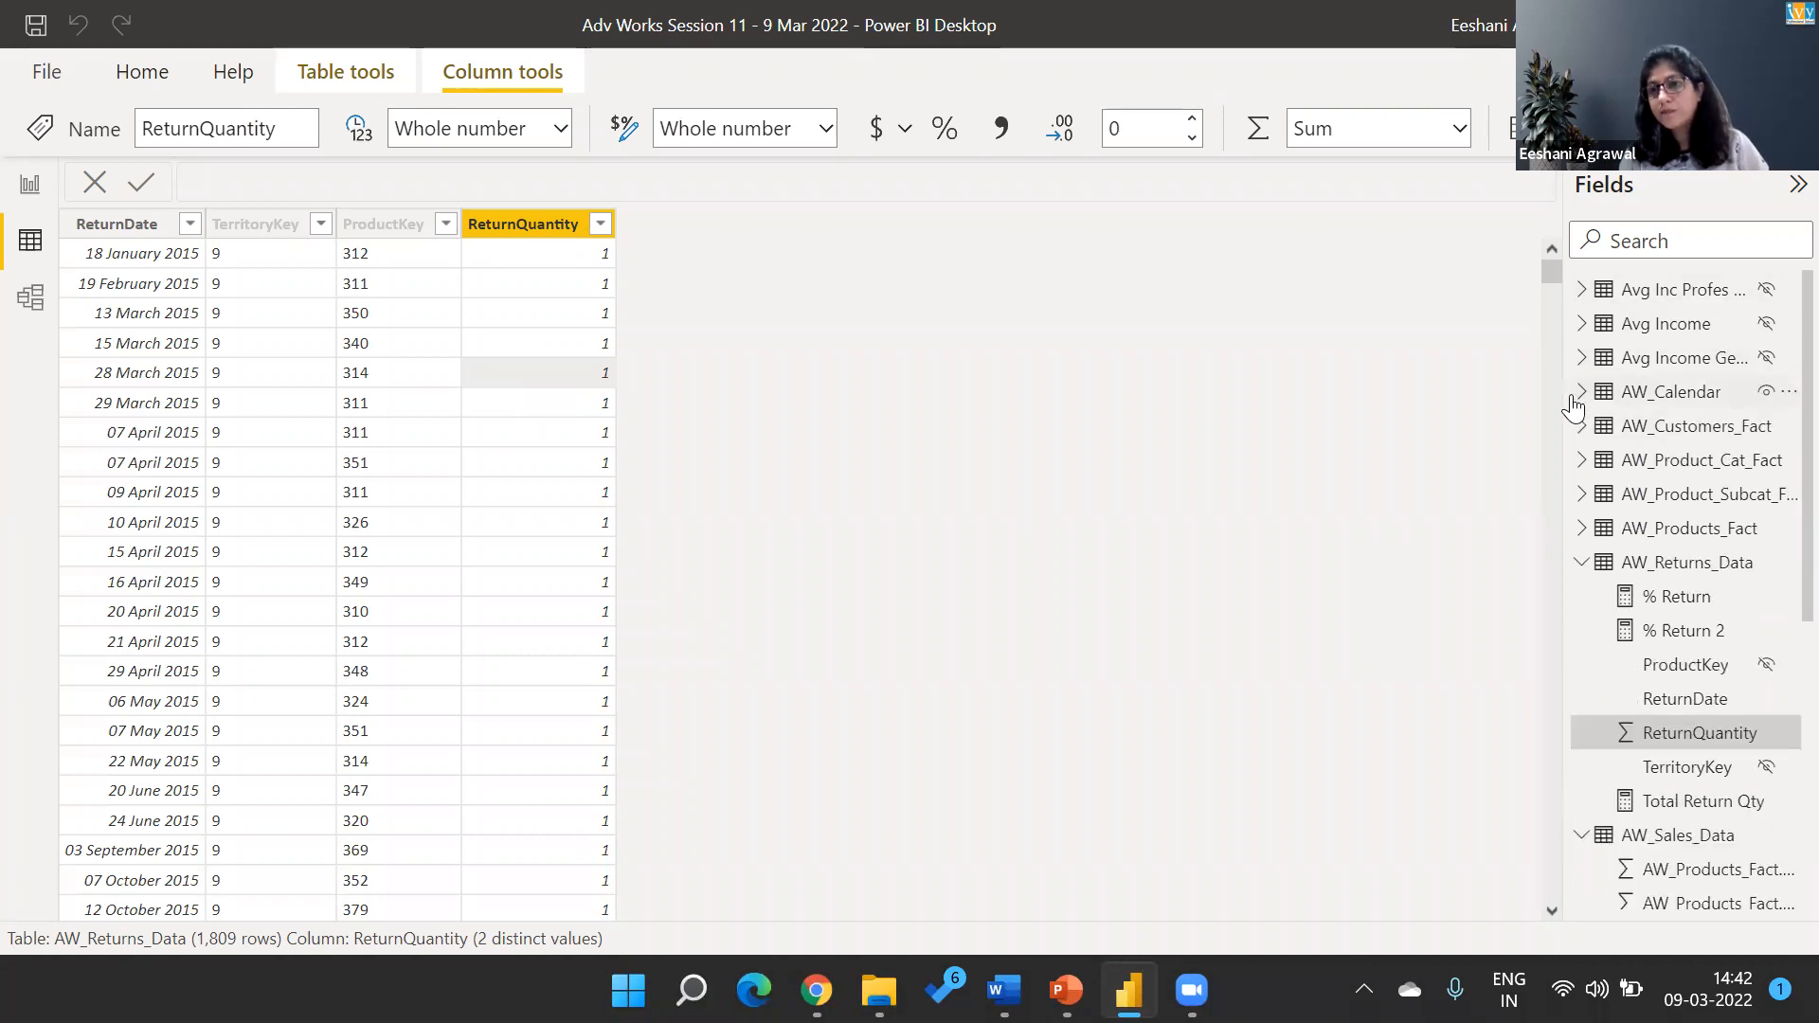
{"action": "left_click", "coordinate": [1582, 566]}
{"action": "left_click", "coordinate": [1641, 606]}
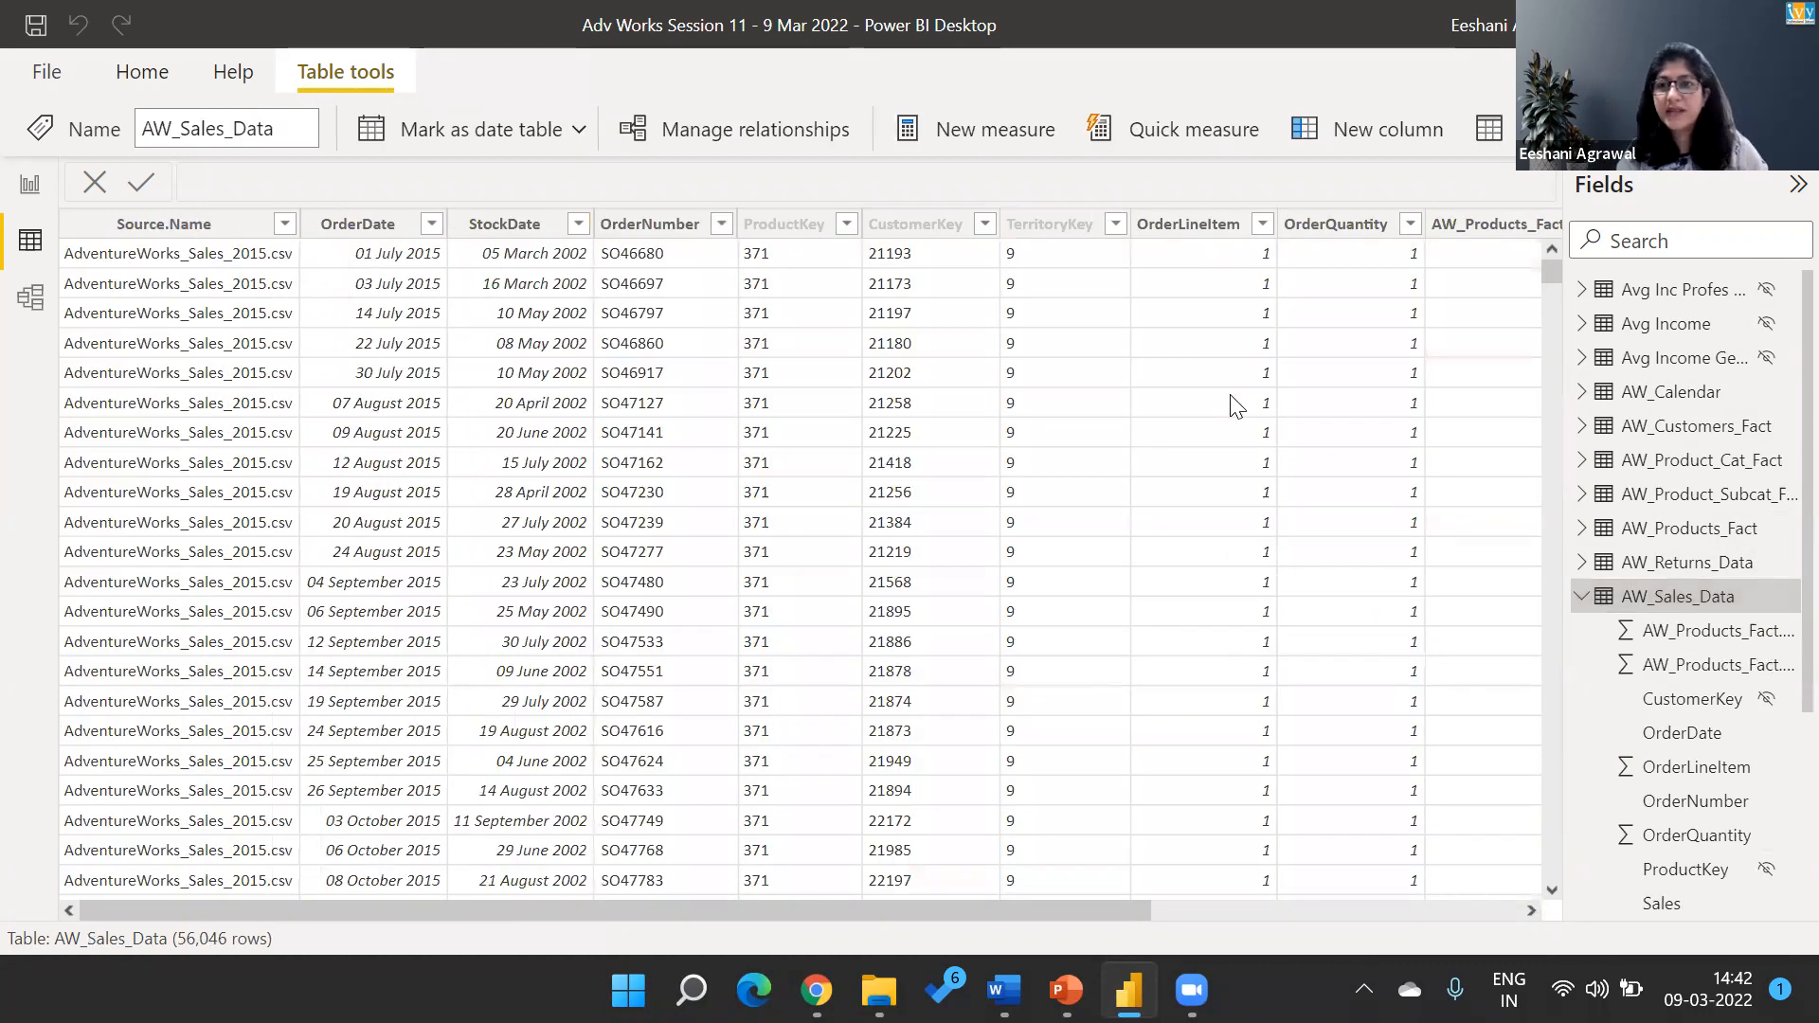
{"action": "left_click", "coordinate": [1237, 406]}
{"action": "key", "text": "Right"}
{"action": "key", "text": "Right"}
{"action": "key", "text": "Right"}
{"action": "key", "text": "Right"}
{"action": "key", "text": "Right"}
{"action": "key", "text": "Right"}
{"action": "key", "text": "Right"}
{"action": "key", "text": "Right"}
{"action": "key", "text": "Right"}
{"action": "key", "text": "Right"}
{"action": "key", "text": "Right"}
{"action": "key", "text": "Right"}
{"action": "key", "text": "Right"}
{"action": "key", "text": "Right"}
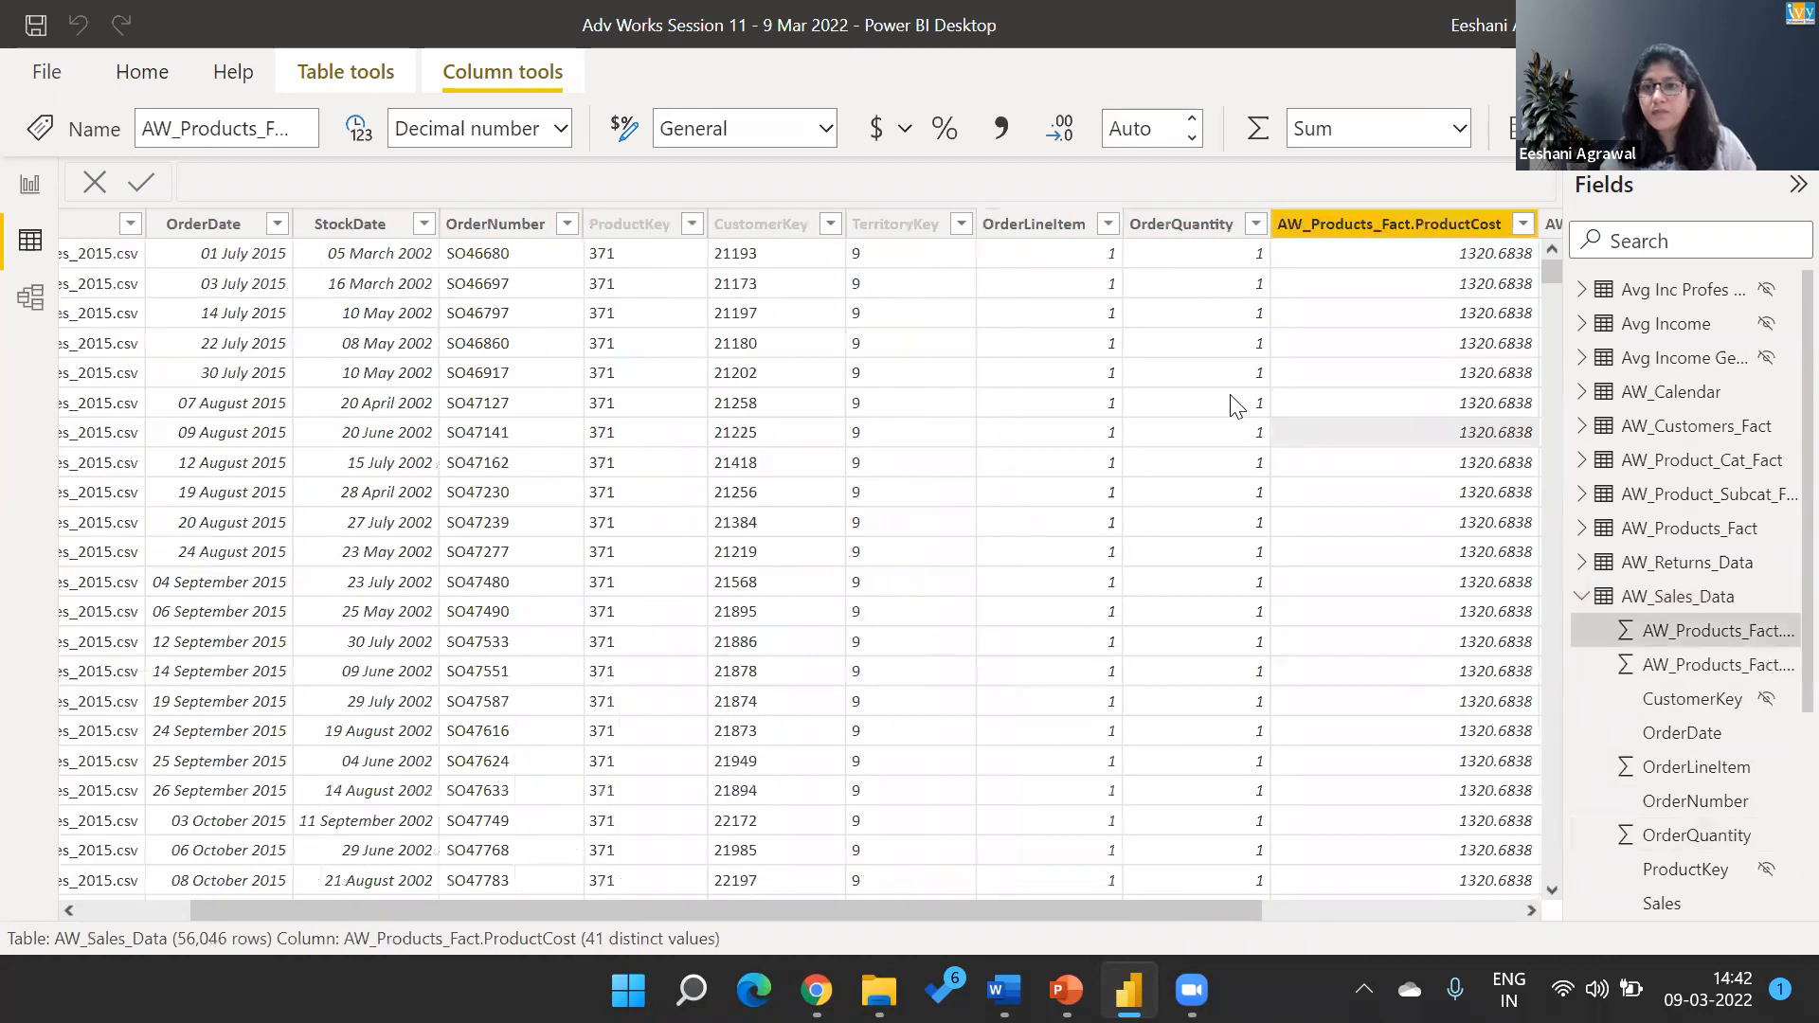
{"action": "key", "text": "Right"}
{"action": "key", "text": "Left"}
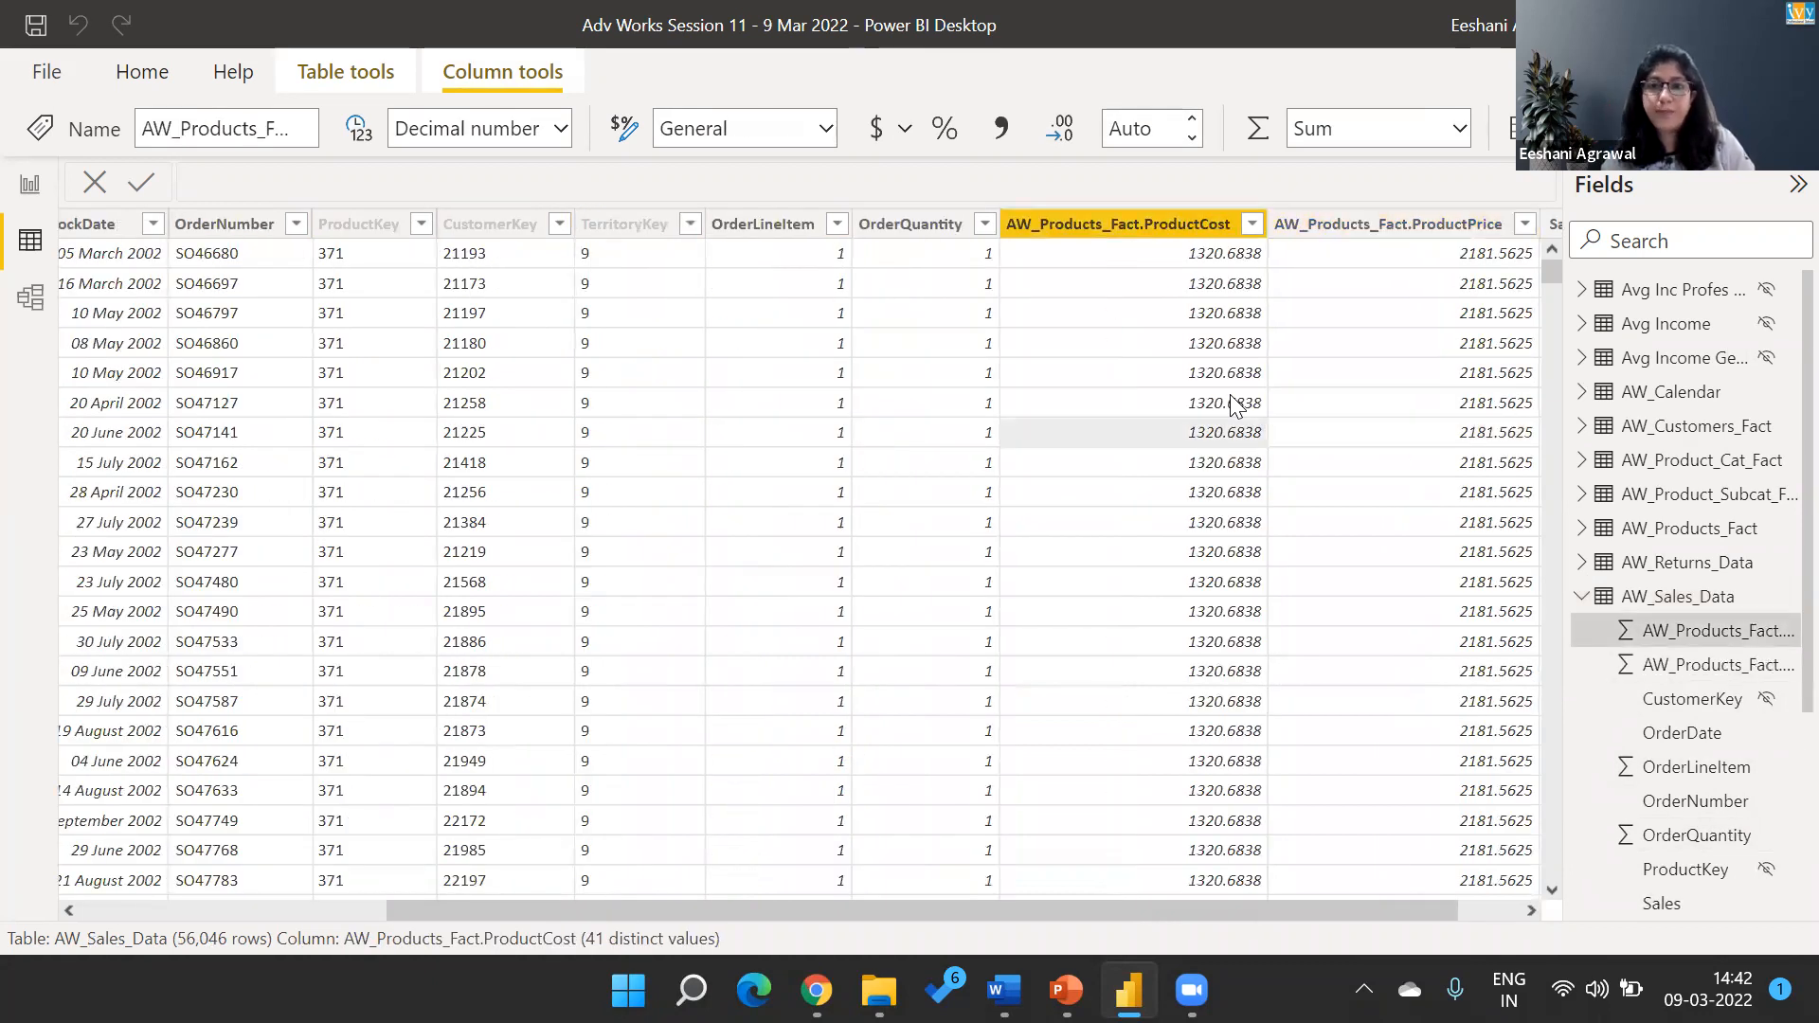
{"action": "key", "text": "Right"}
{"action": "key", "text": "Right"}
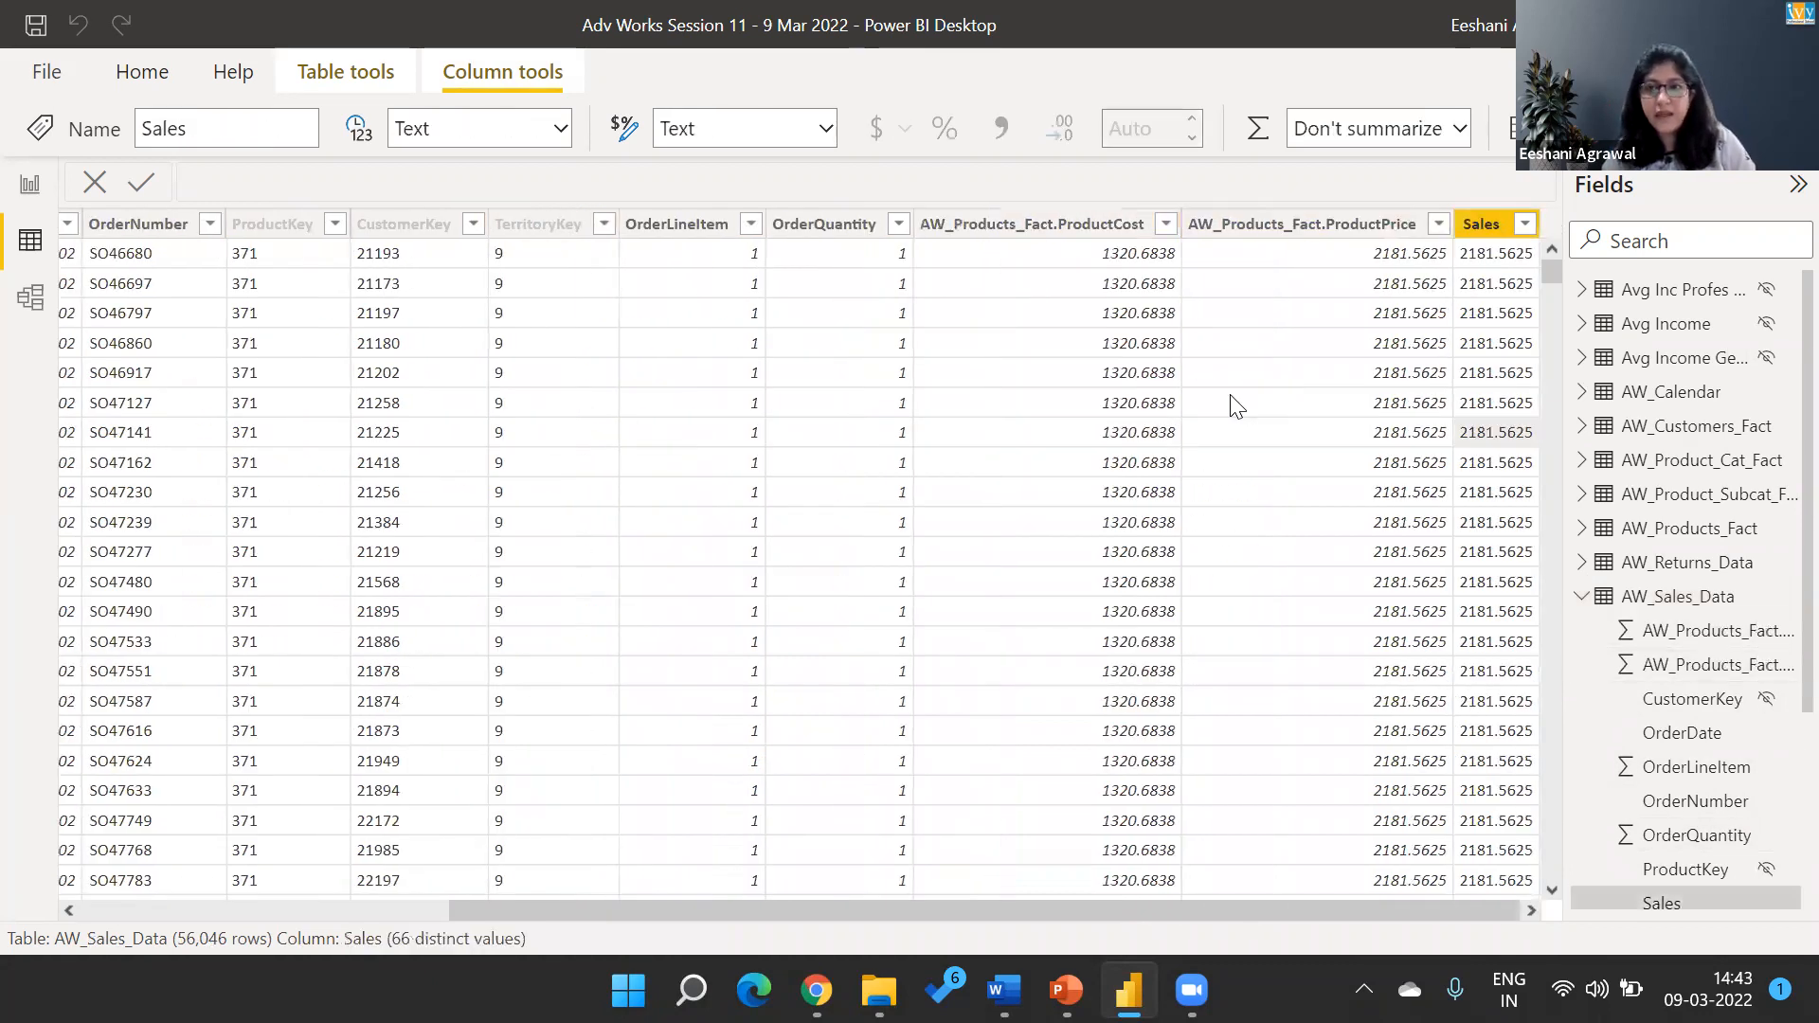
Compare the first-row values of the ProductCost, ProductPrice and Sales columns in AW_Sales_Data.
{"action": "key", "text": "Up"}
{"action": "key", "text": "Up"}
{"action": "key", "text": "Up"}
{"action": "key", "text": "Up"}
{"action": "key", "text": "Up"}
{"action": "key", "text": "Up"}
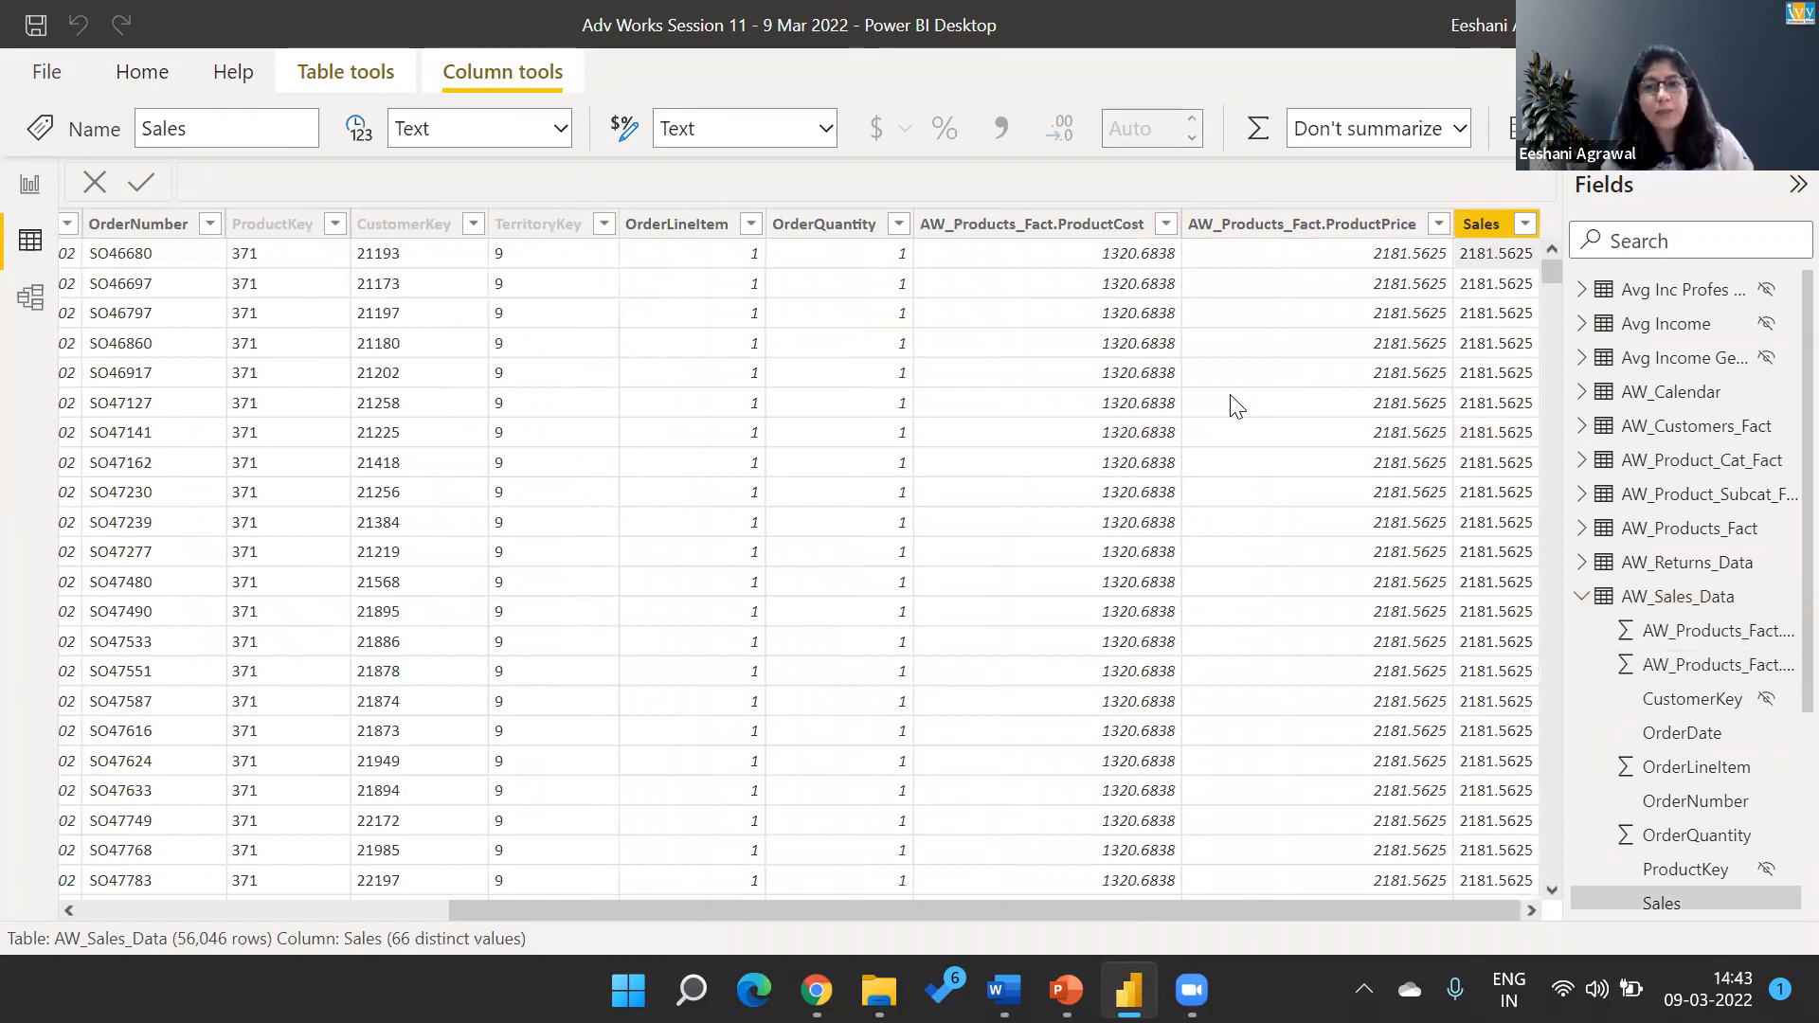
{"action": "key", "text": "Left"}
{"action": "key", "text": "Left"}
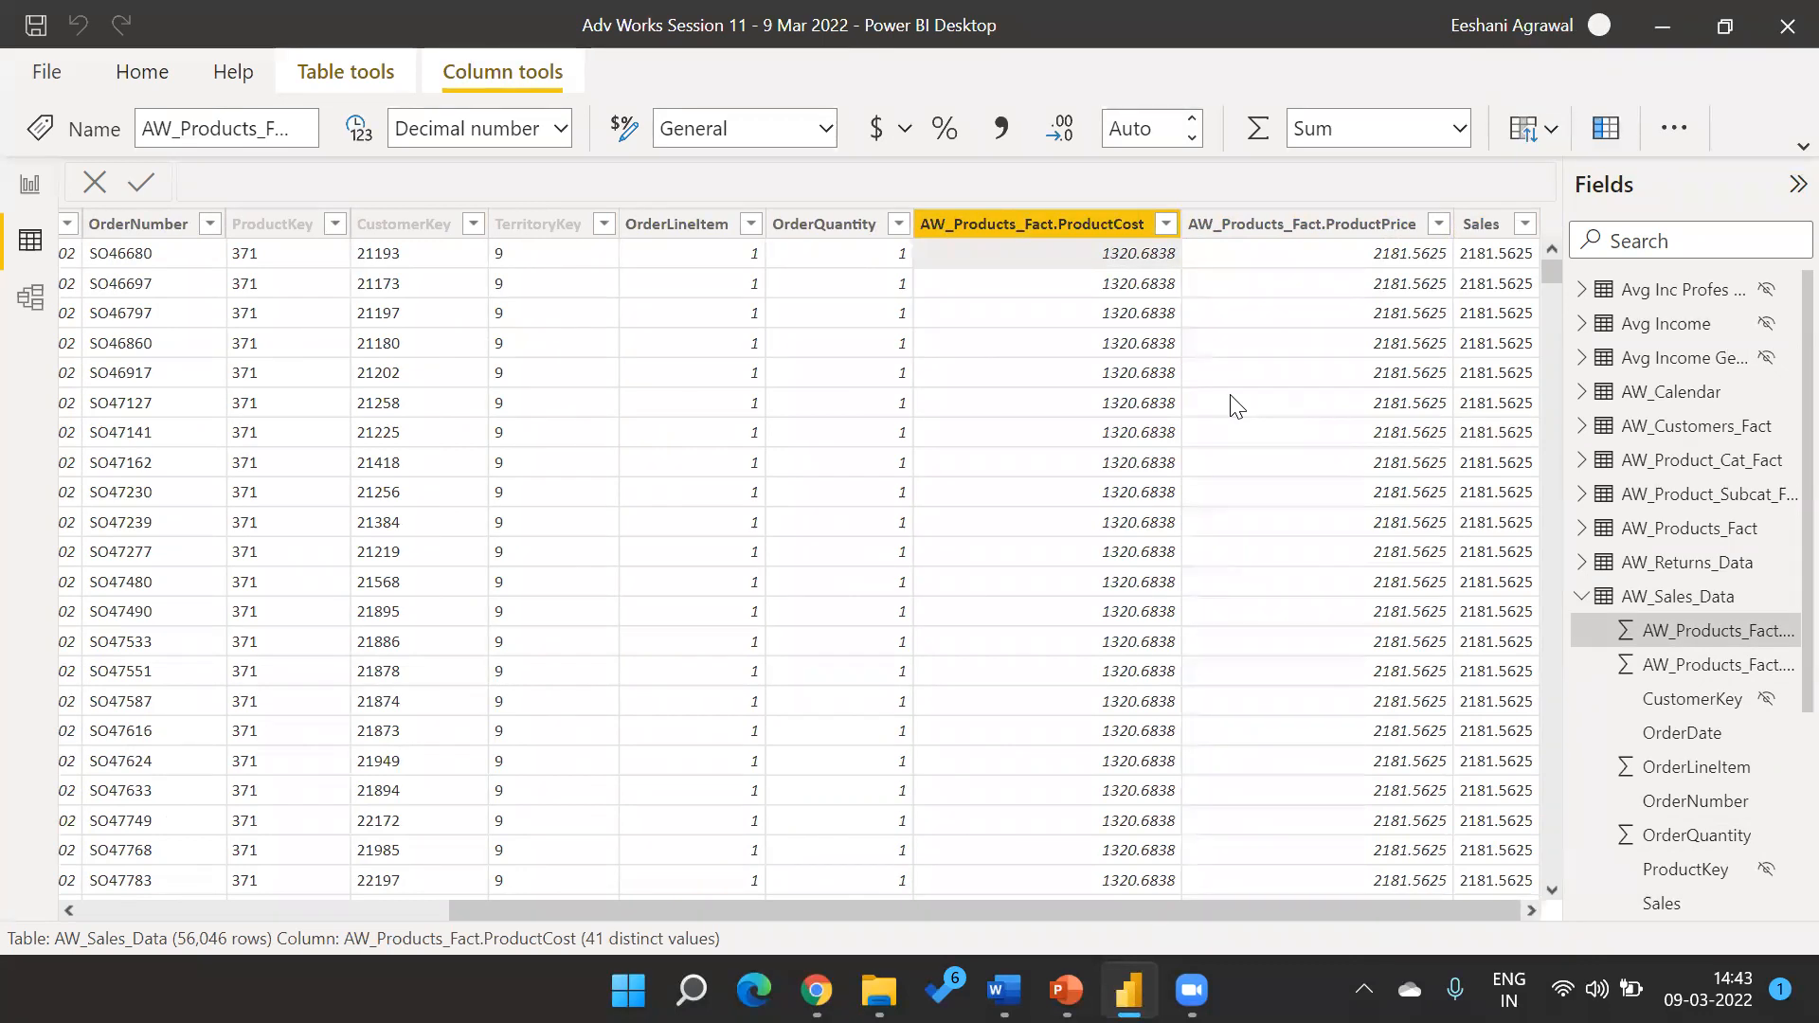
{"action": "key", "text": "Right"}
{"action": "key", "text": "Right"}
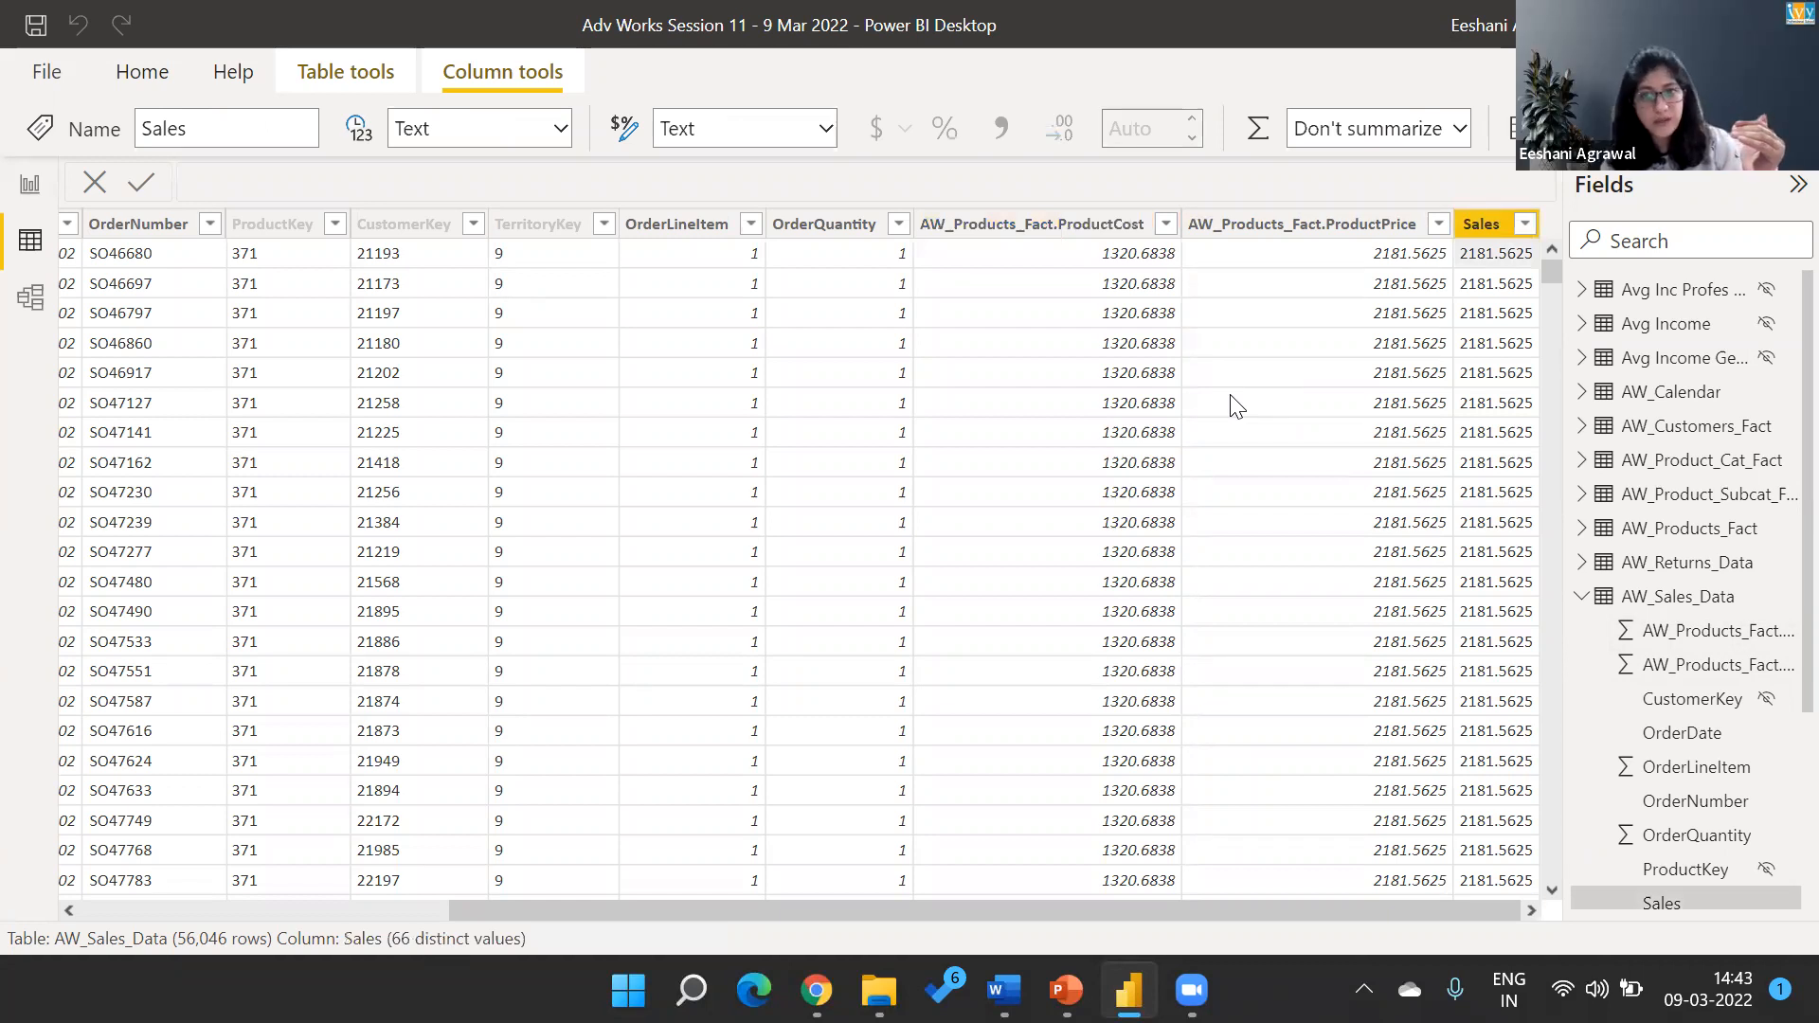
Return to the report and add a new calculated column named Sales2 to the AW_Sales_Data table.
{"action": "left_click", "coordinate": [30, 183]}
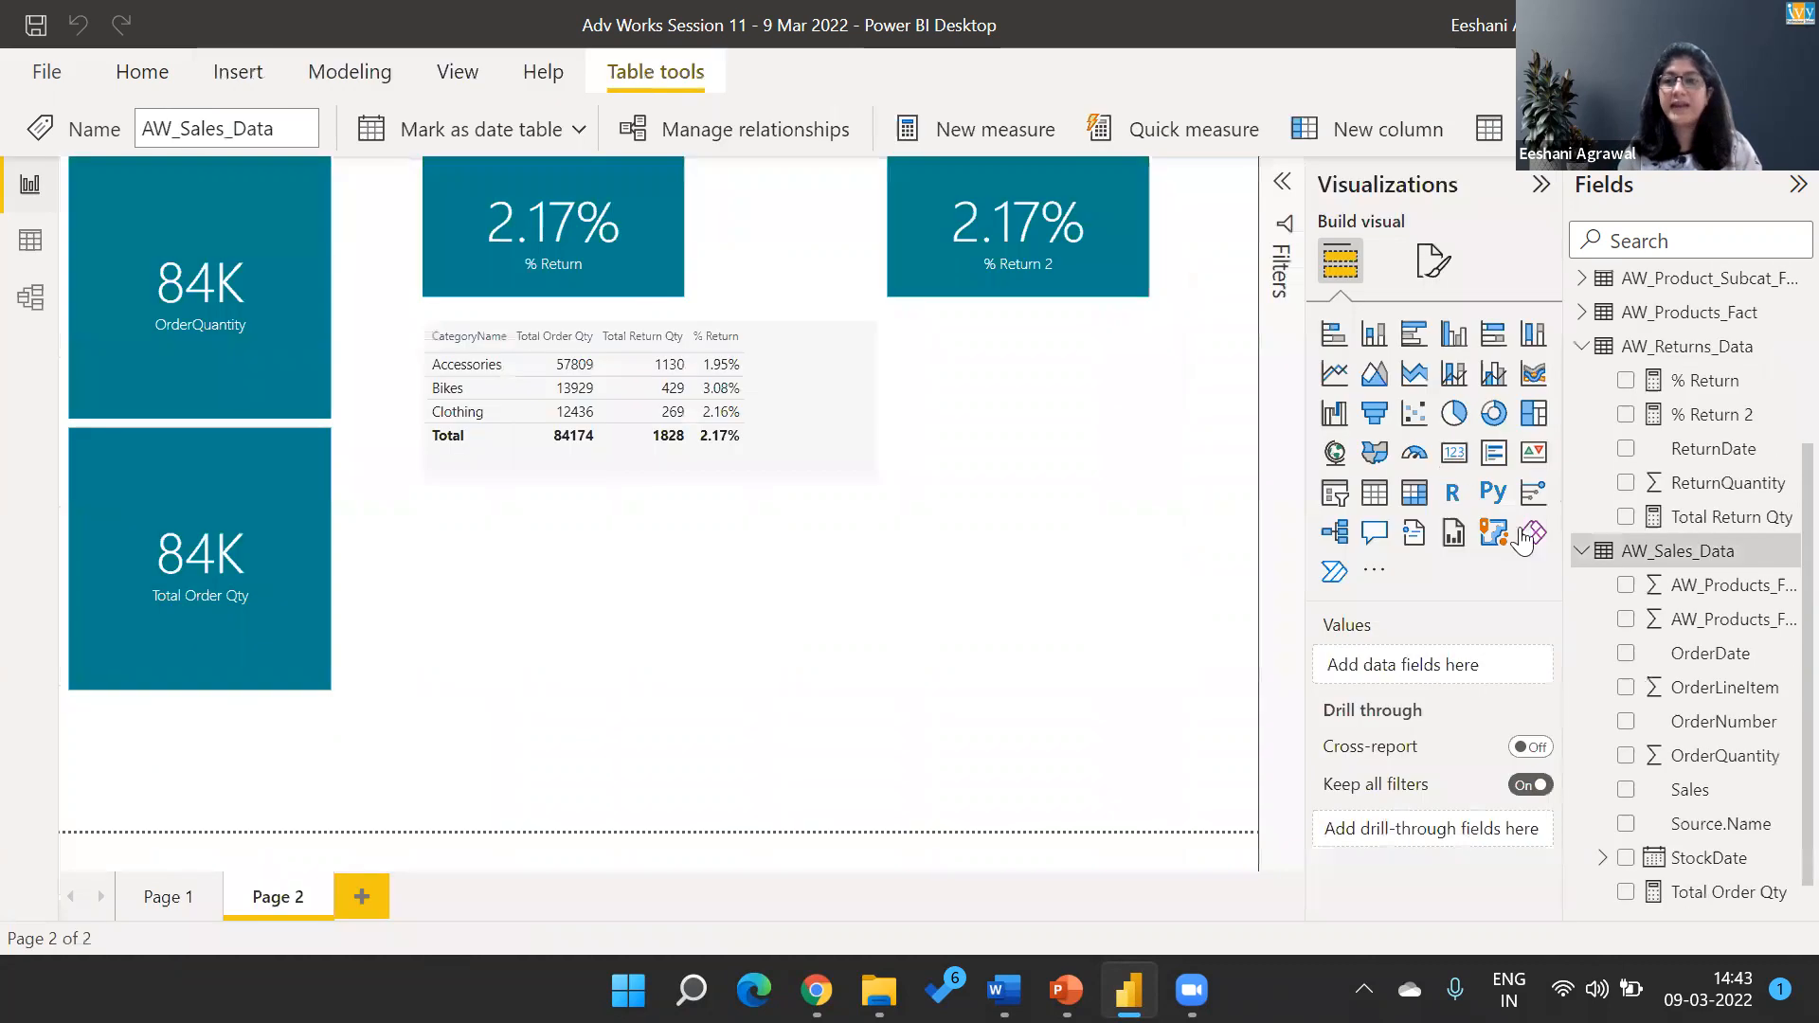
{"action": "right_click", "coordinate": [1683, 553]}
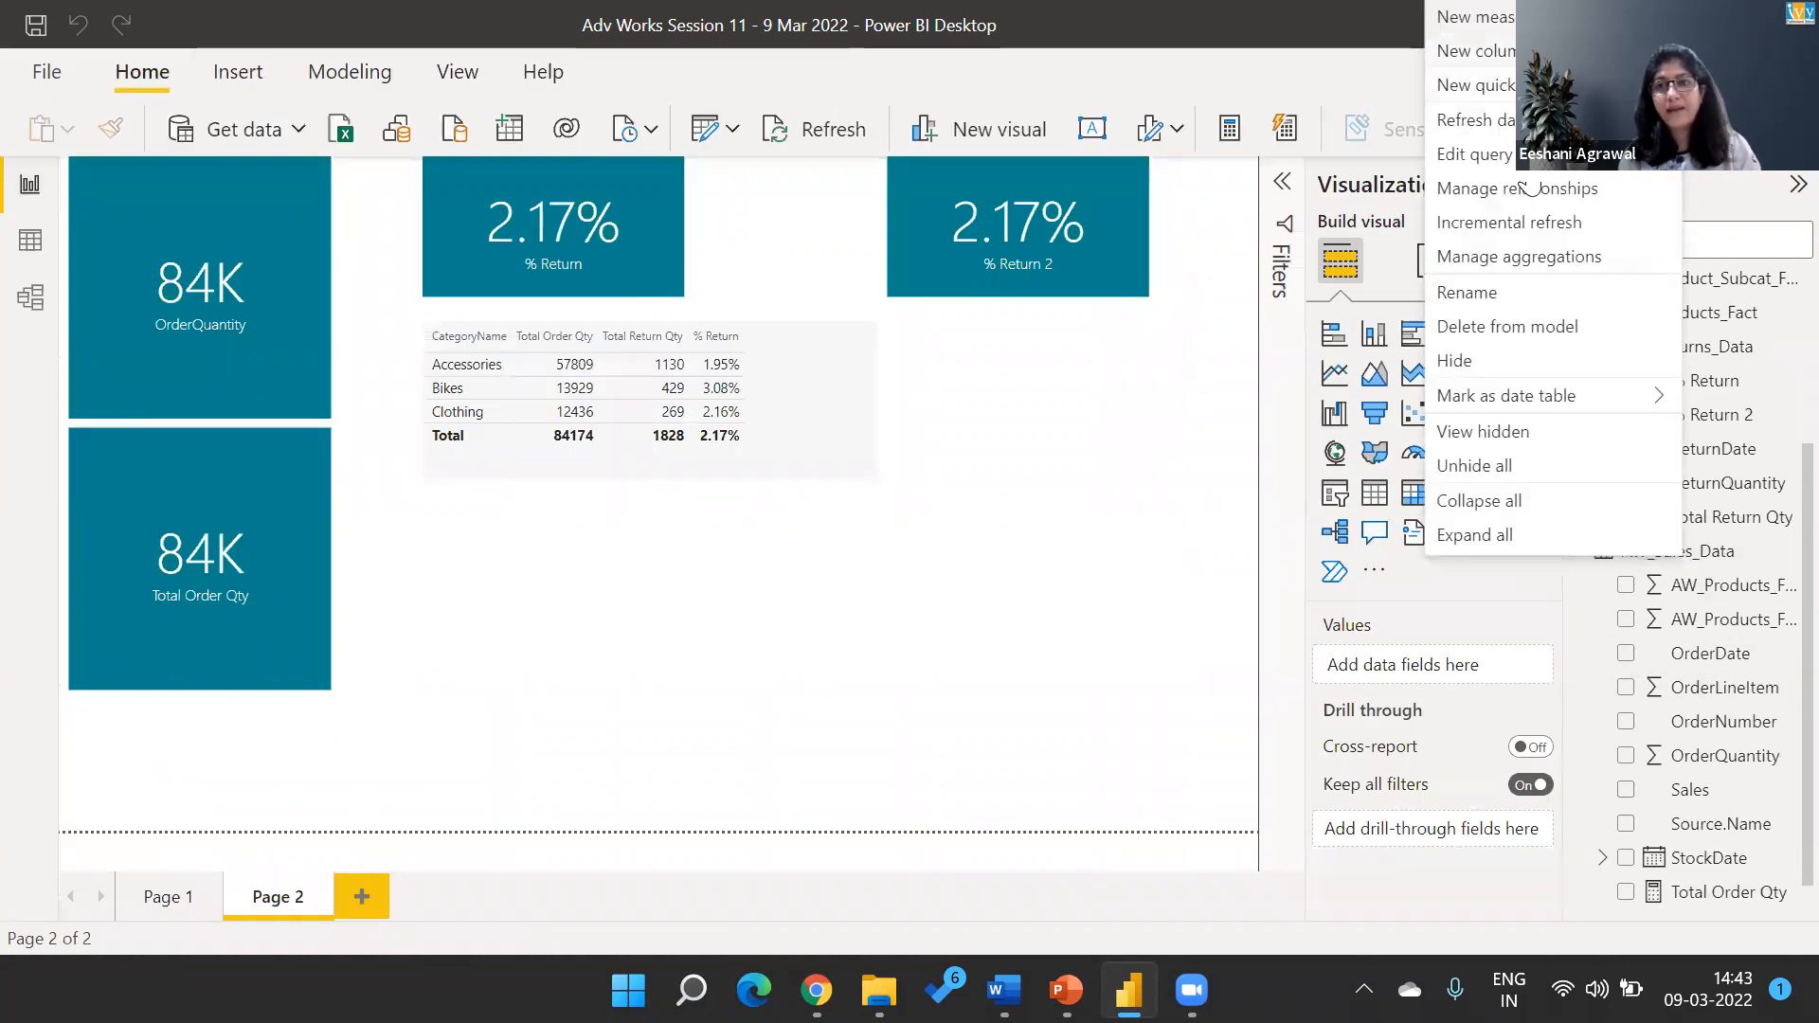
{"action": "left_click", "coordinate": [1507, 17]}
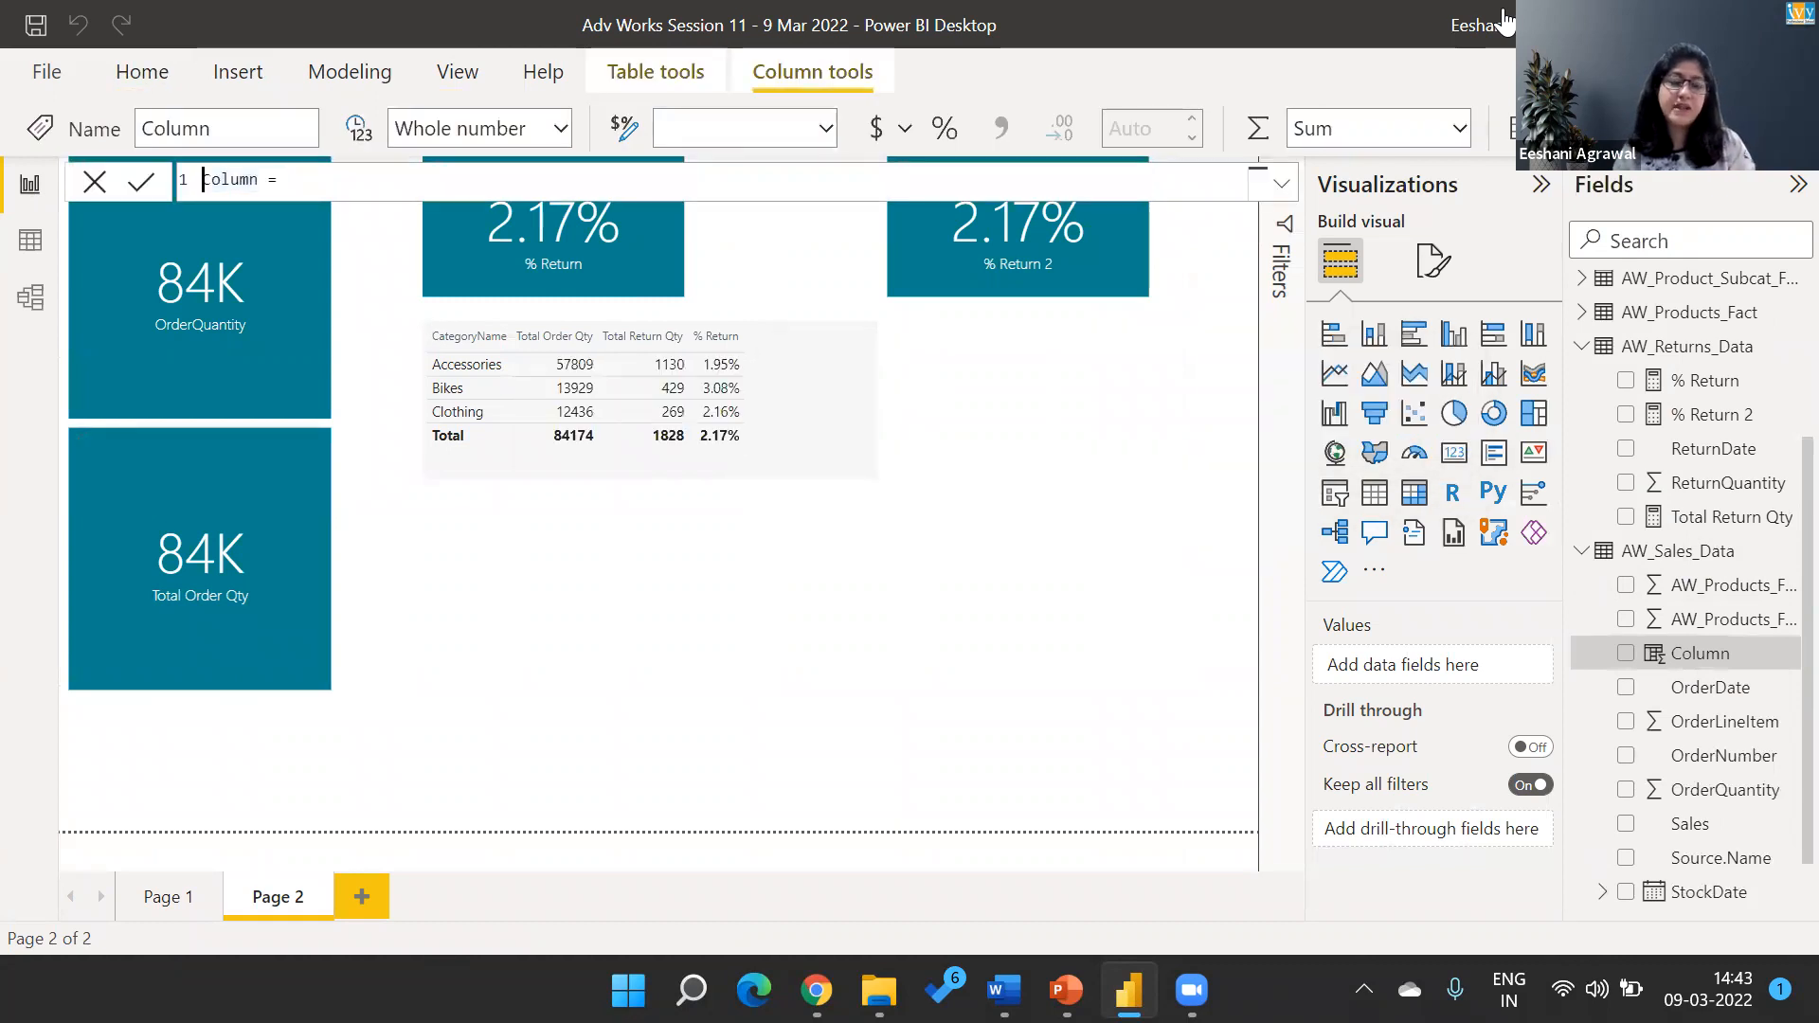
{"action": "type", "text": "Sales2"}
{"action": "key", "text": "Right"}
{"action": "key", "text": "Right"}
Define Sales2 as AW_Sales_Data[AW_Products_Fact.ProductPrice]-AW_Sales_Data[AW_Products_Fact.ProductCost] and inspect the column in the data view.
{"action": "type", "text": "pri"}
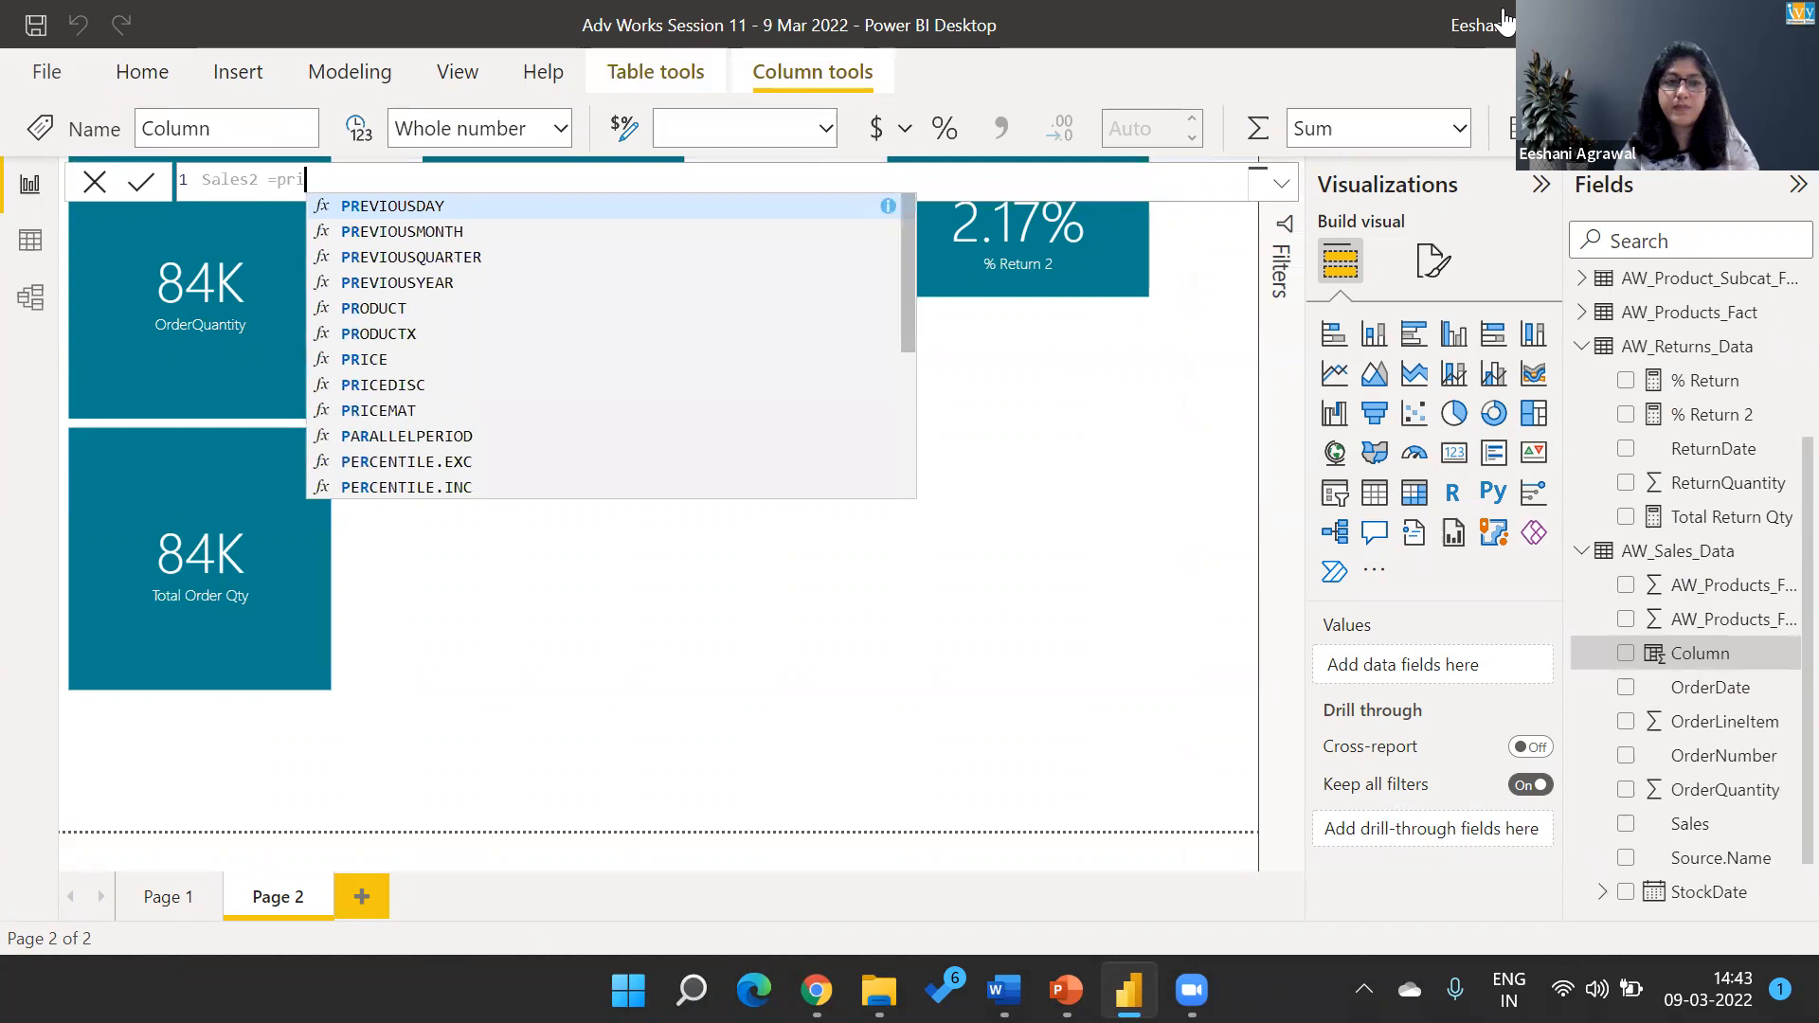
{"action": "type", "text": "ce"}
{"action": "key", "text": "Down"}
{"action": "key", "text": "Down"}
{"action": "key", "text": "Down"}
{"action": "key", "text": "Tab"}
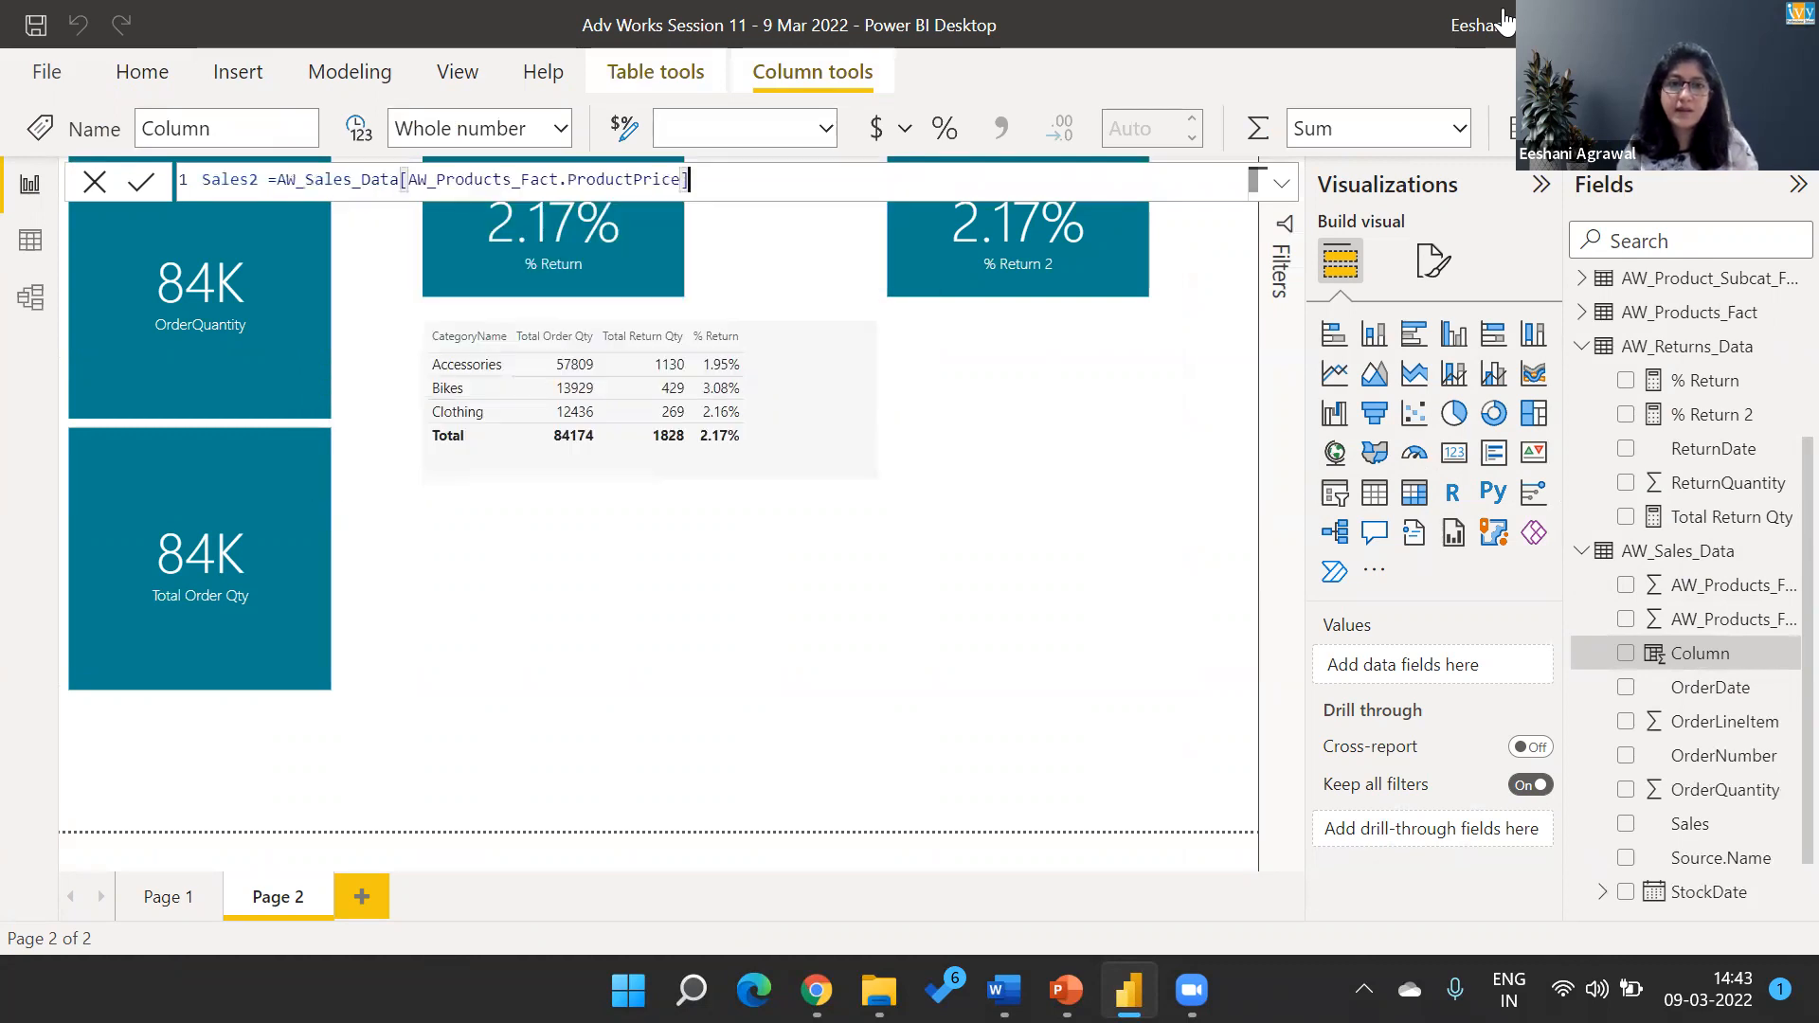
{"action": "type", "text": "-cost"}
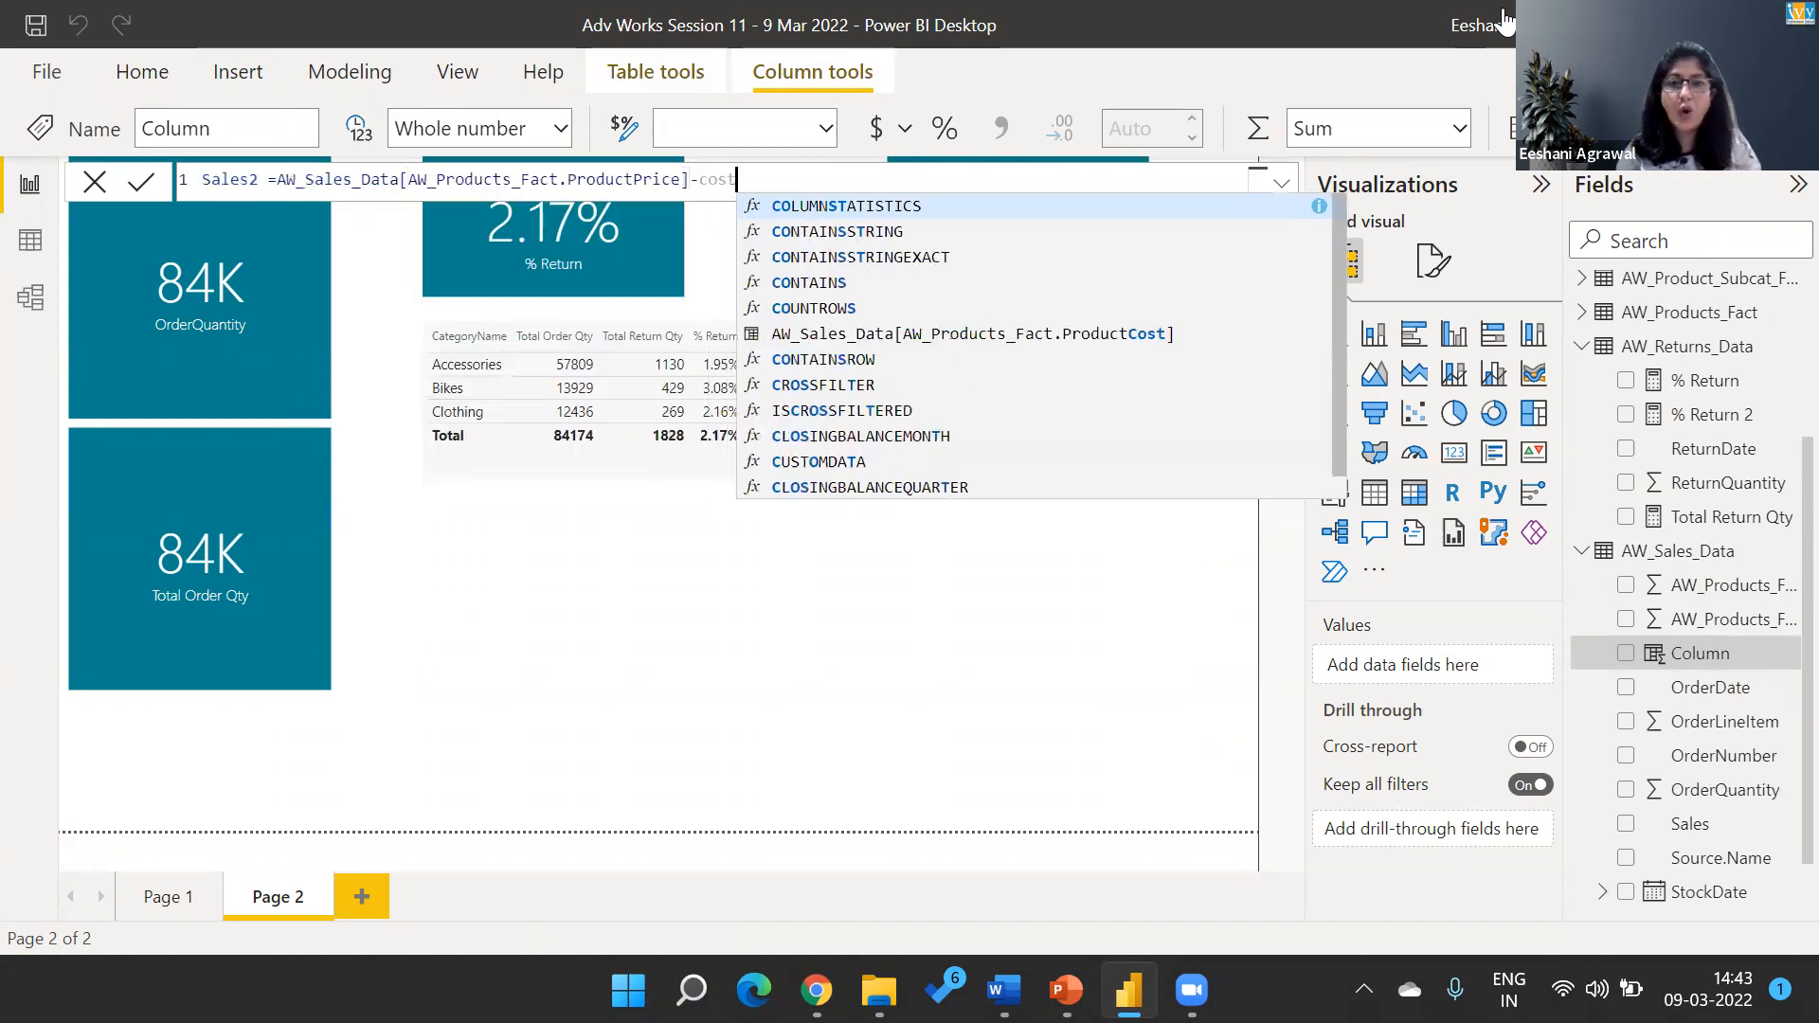
{"action": "key", "text": "Down"}
{"action": "key", "text": "Down"}
{"action": "key", "text": "Down"}
{"action": "key", "text": "Down"}
{"action": "key", "text": "Down"}
{"action": "key", "text": "Tab"}
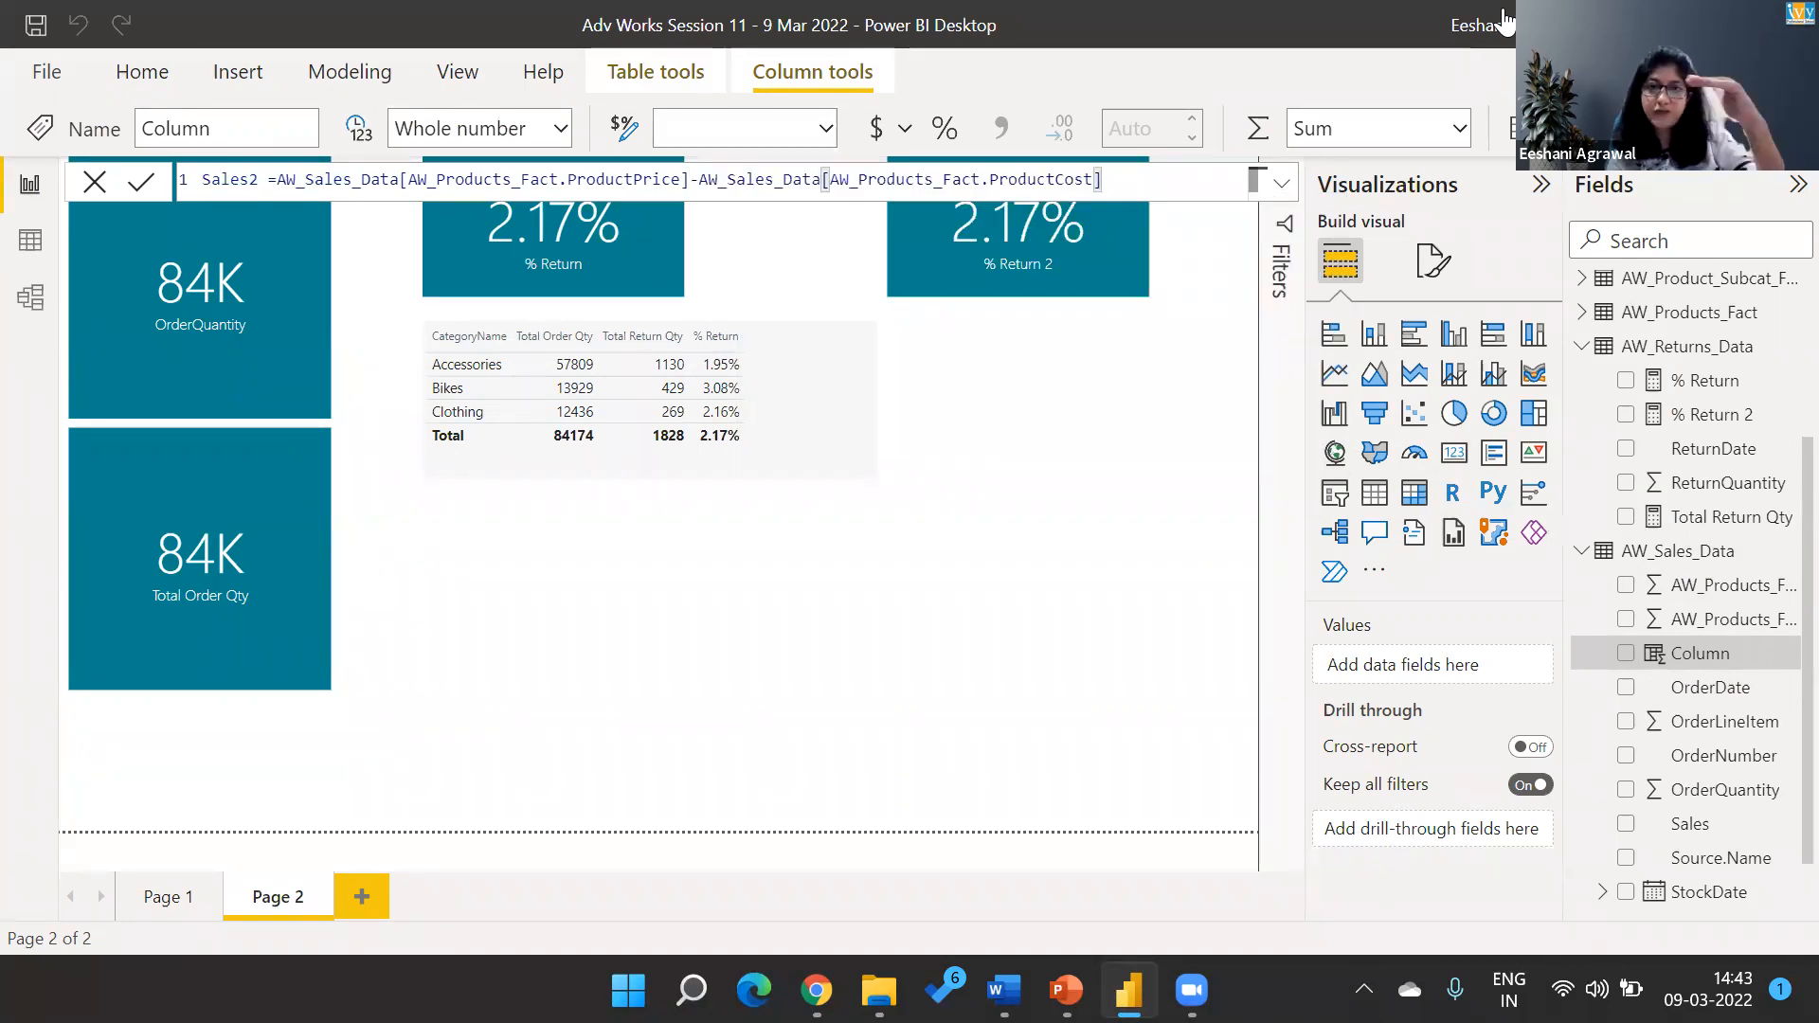
{"action": "key", "text": "Return"}
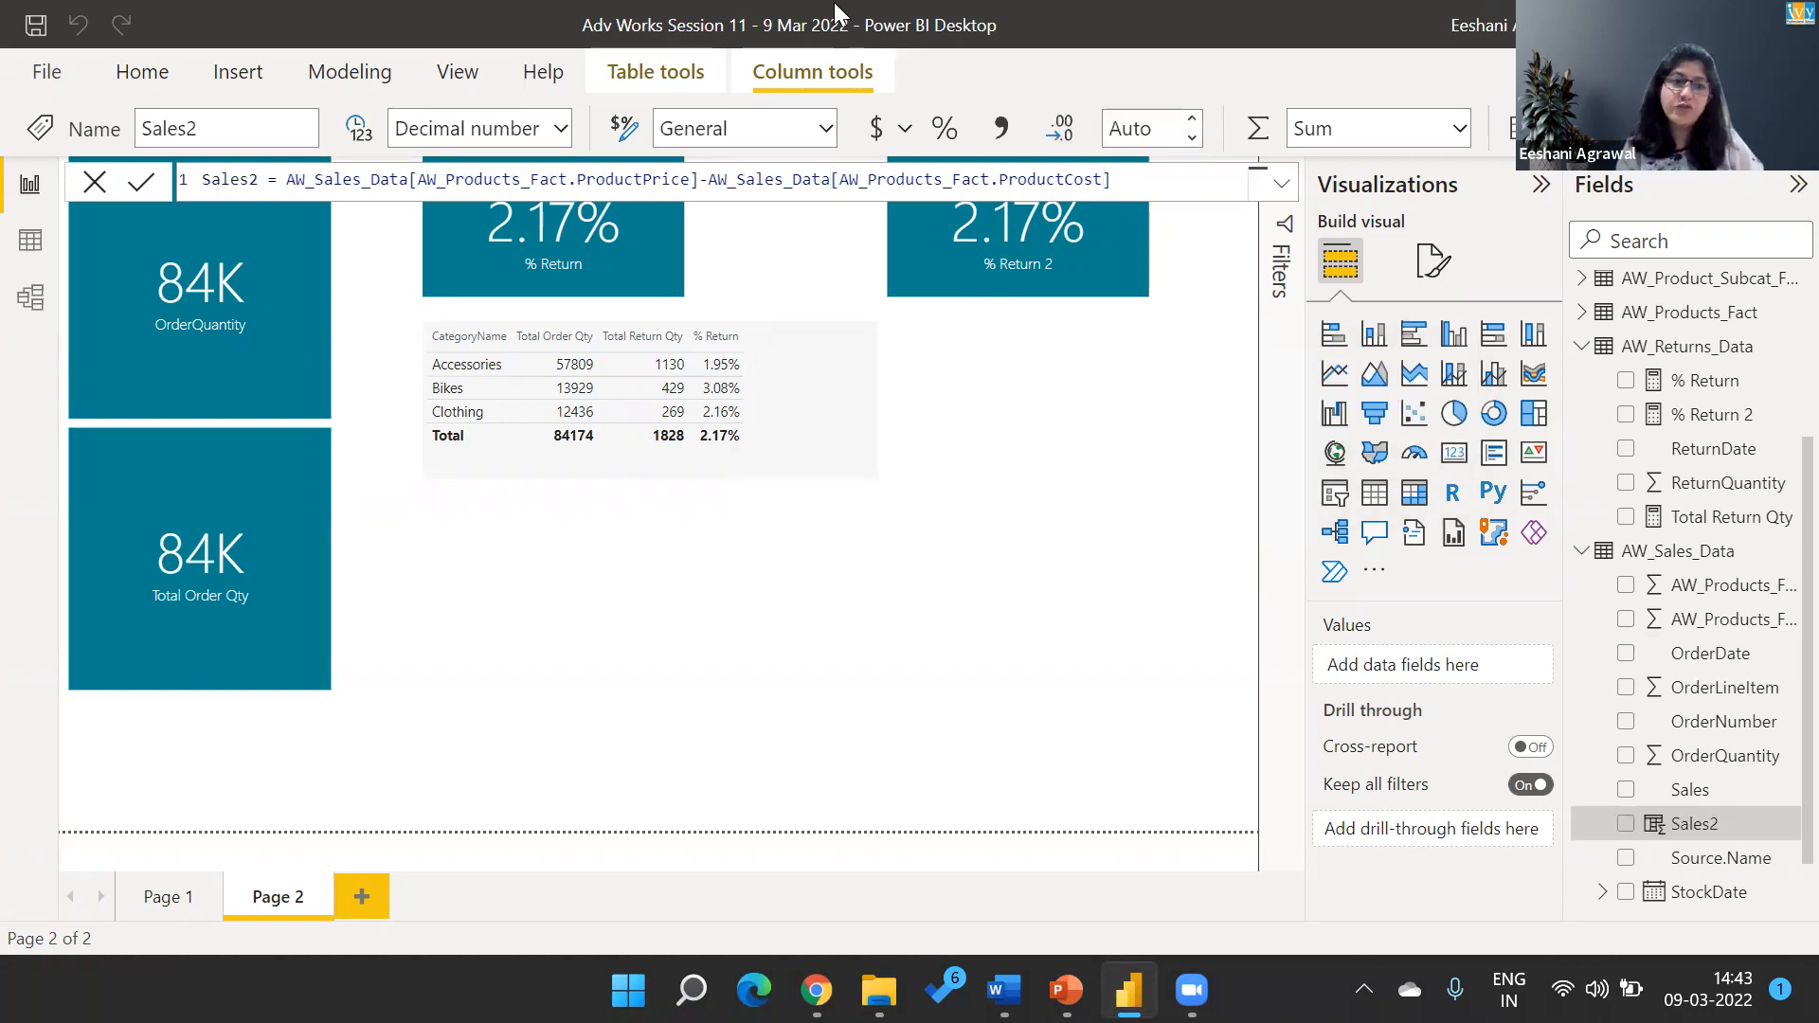
{"action": "left_click", "coordinate": [42, 251]}
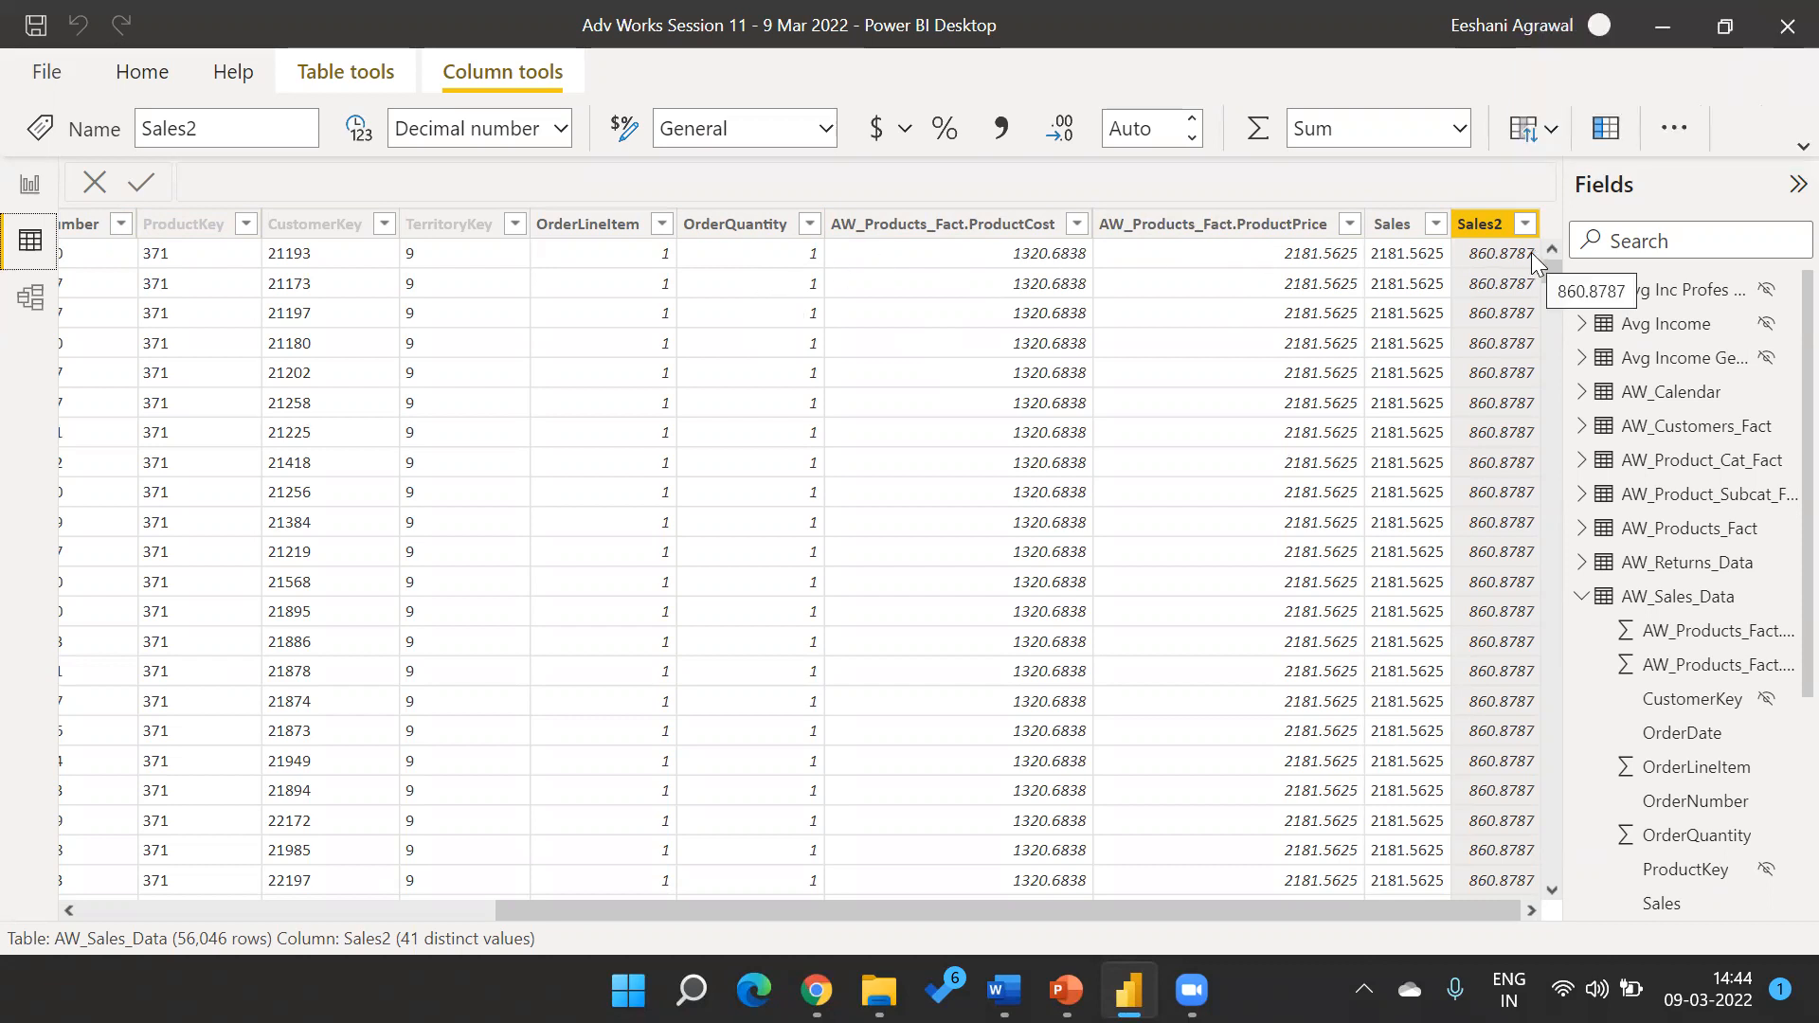
From the report view, rename the Sales2 calculated column as Profir Per Unit within its formula, and show it in the data view.
{"action": "left_click", "coordinate": [28, 184]}
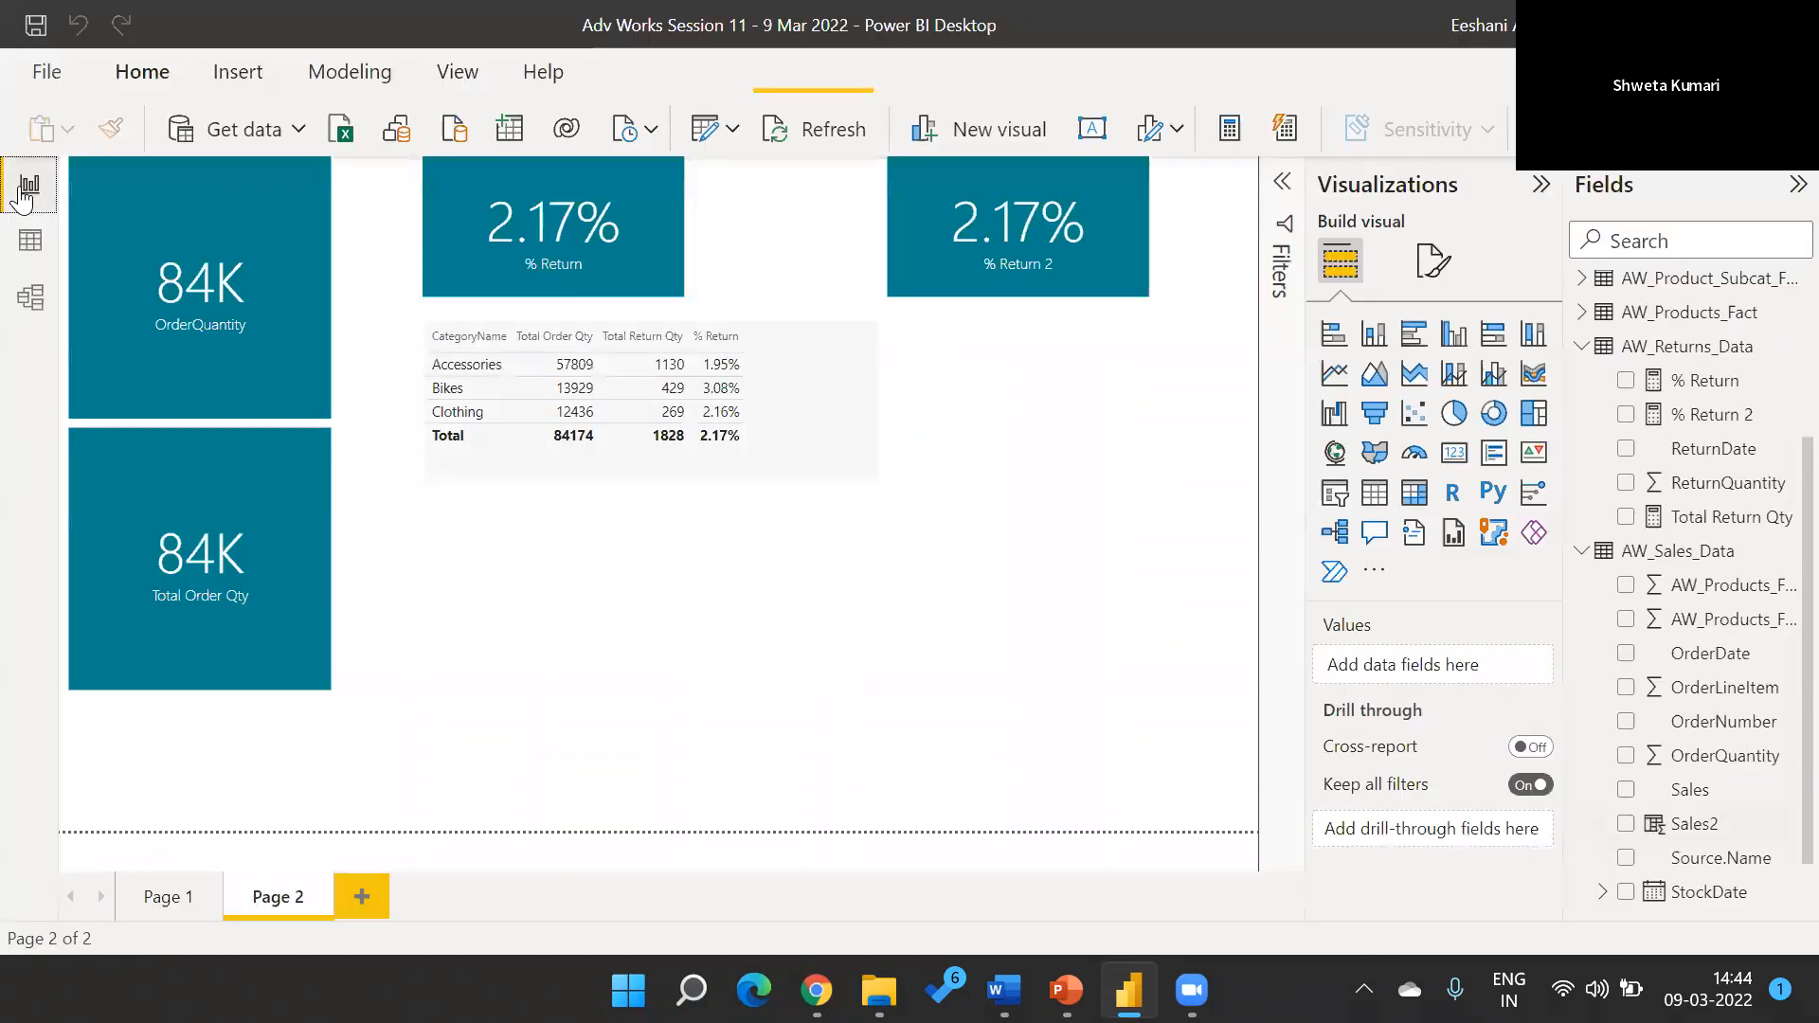
{"action": "left_click", "coordinate": [1694, 826]}
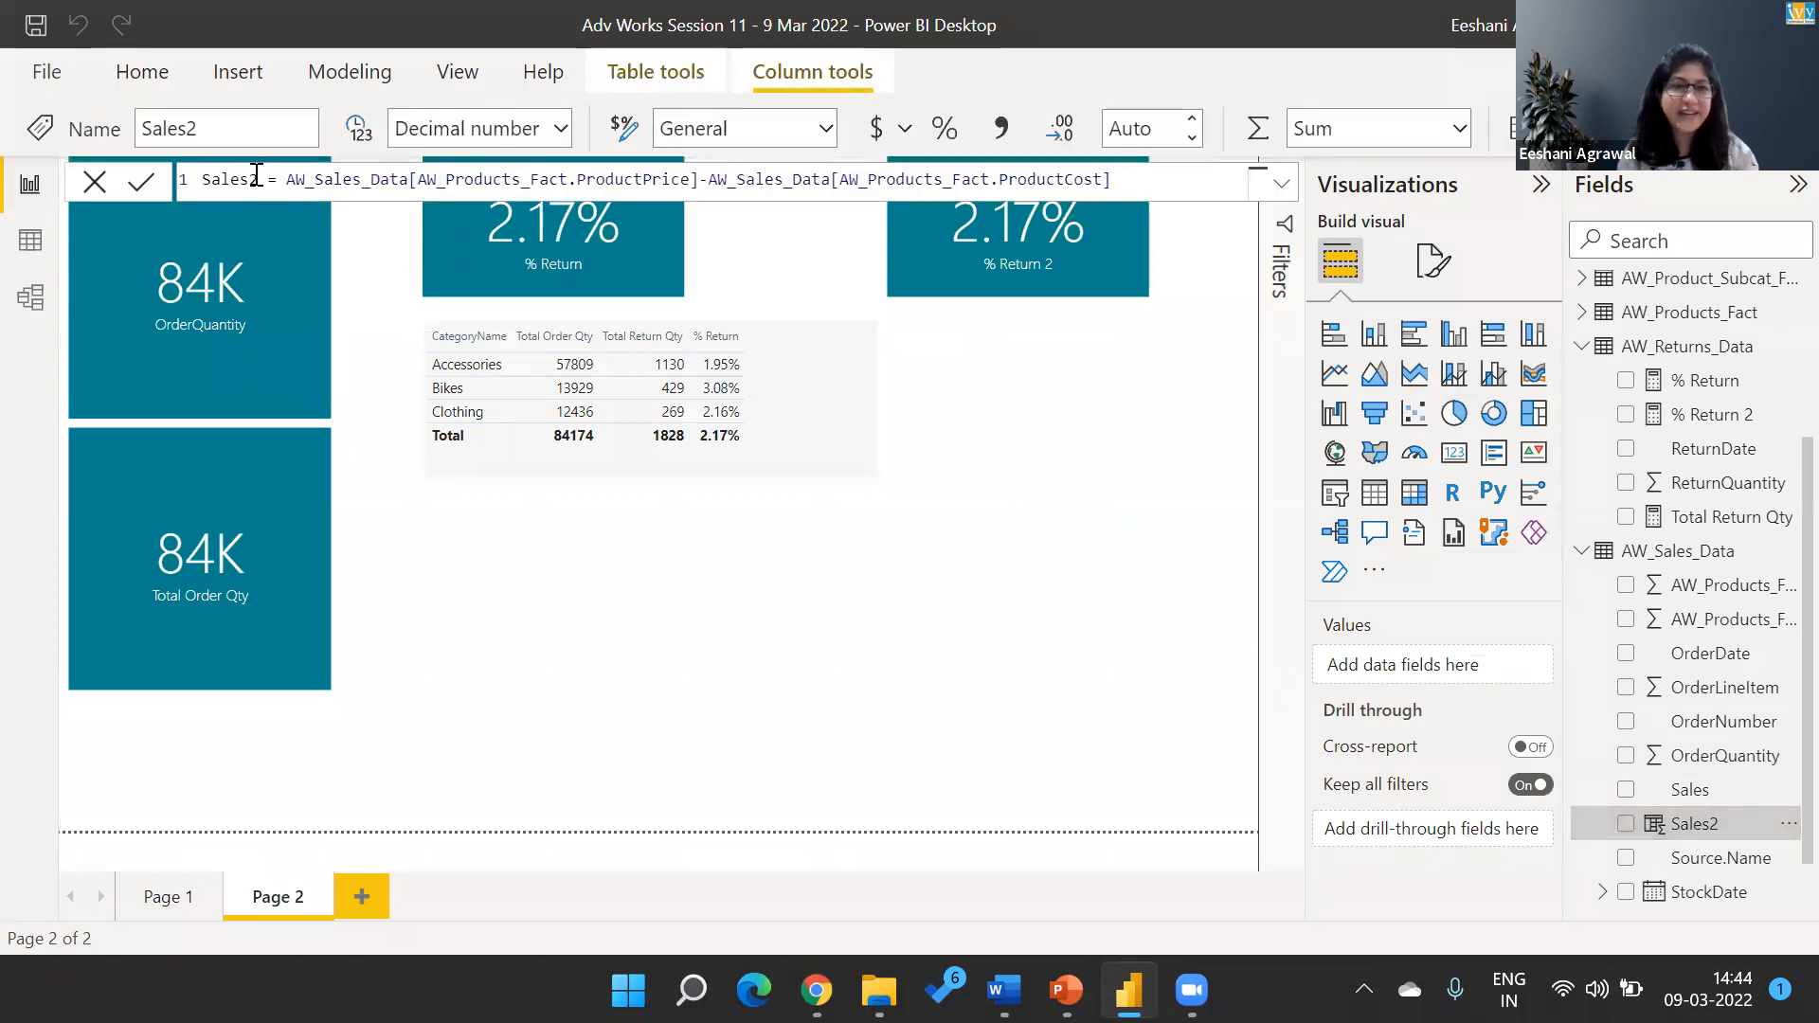
{"action": "key", "text": "shift+Left"}
{"action": "key", "text": "shift+Left"}
{"action": "key", "text": "shift+Left"}
{"action": "key", "text": "shift+Left"}
{"action": "key", "text": "shift+Left"}
{"action": "key", "text": "shift+Left"}
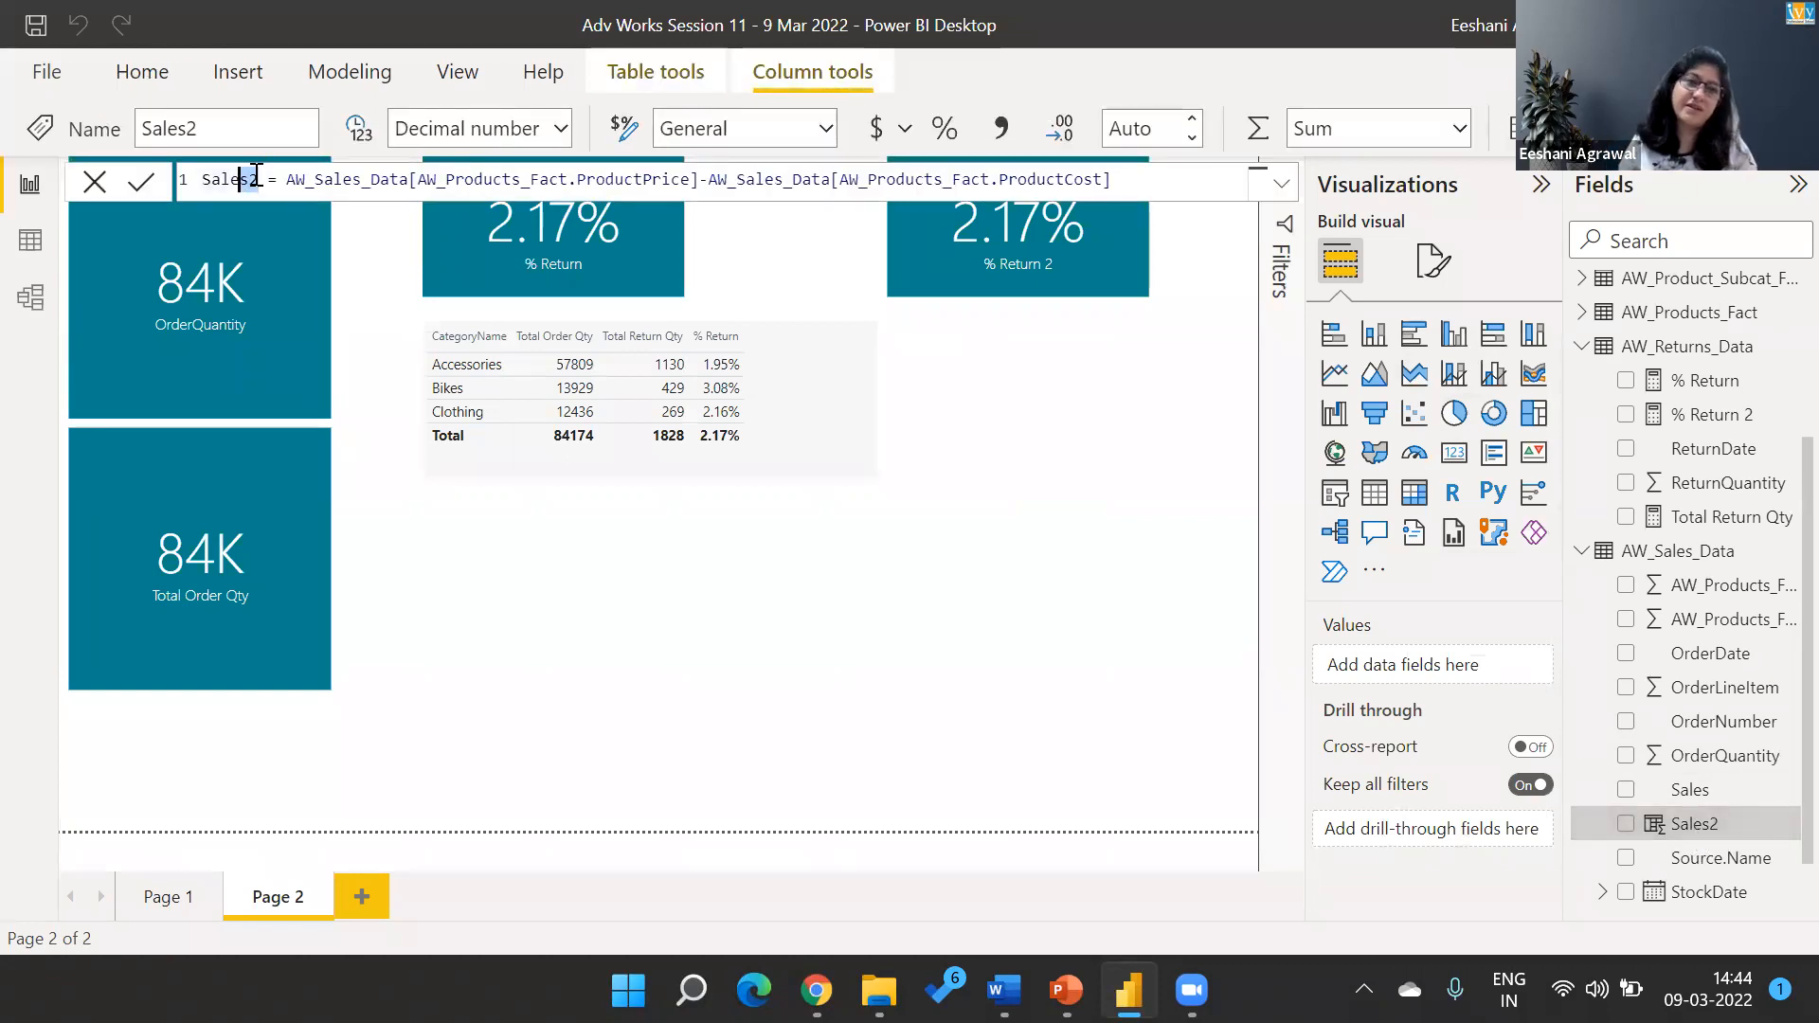
{"action": "type", "text": "Profit Per "}
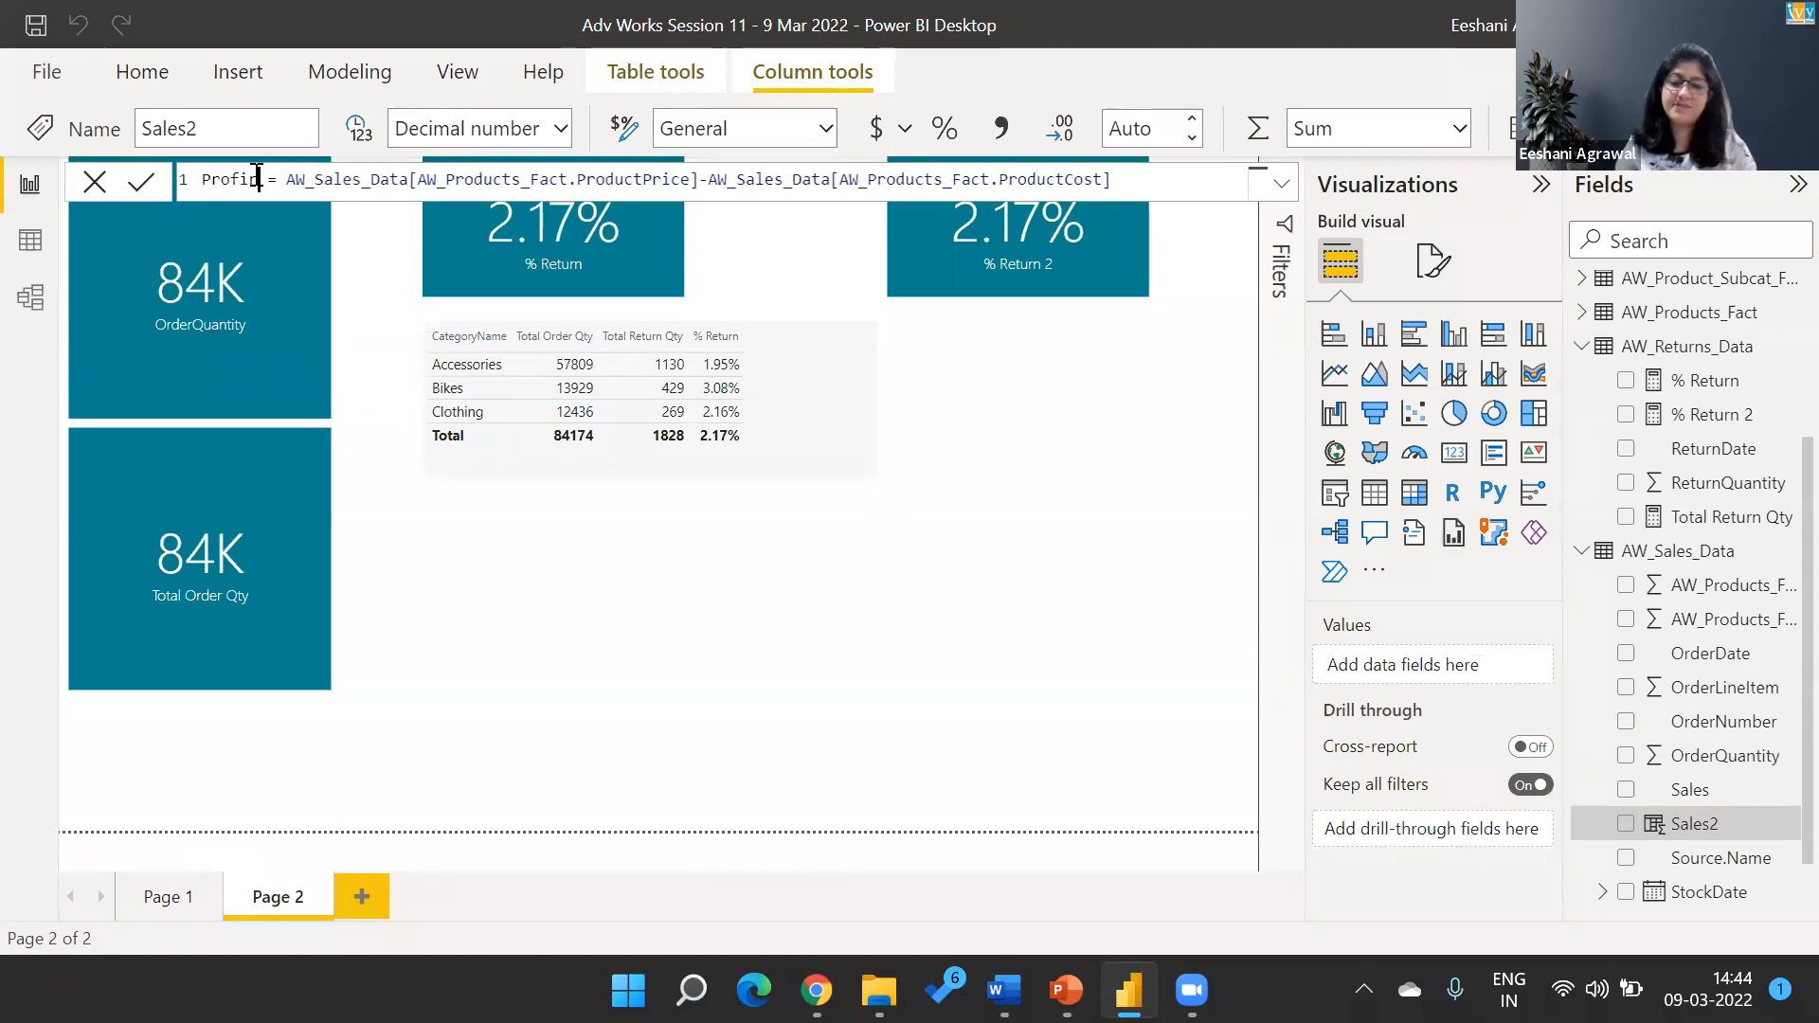
{"action": "type", "text": "Unit"}
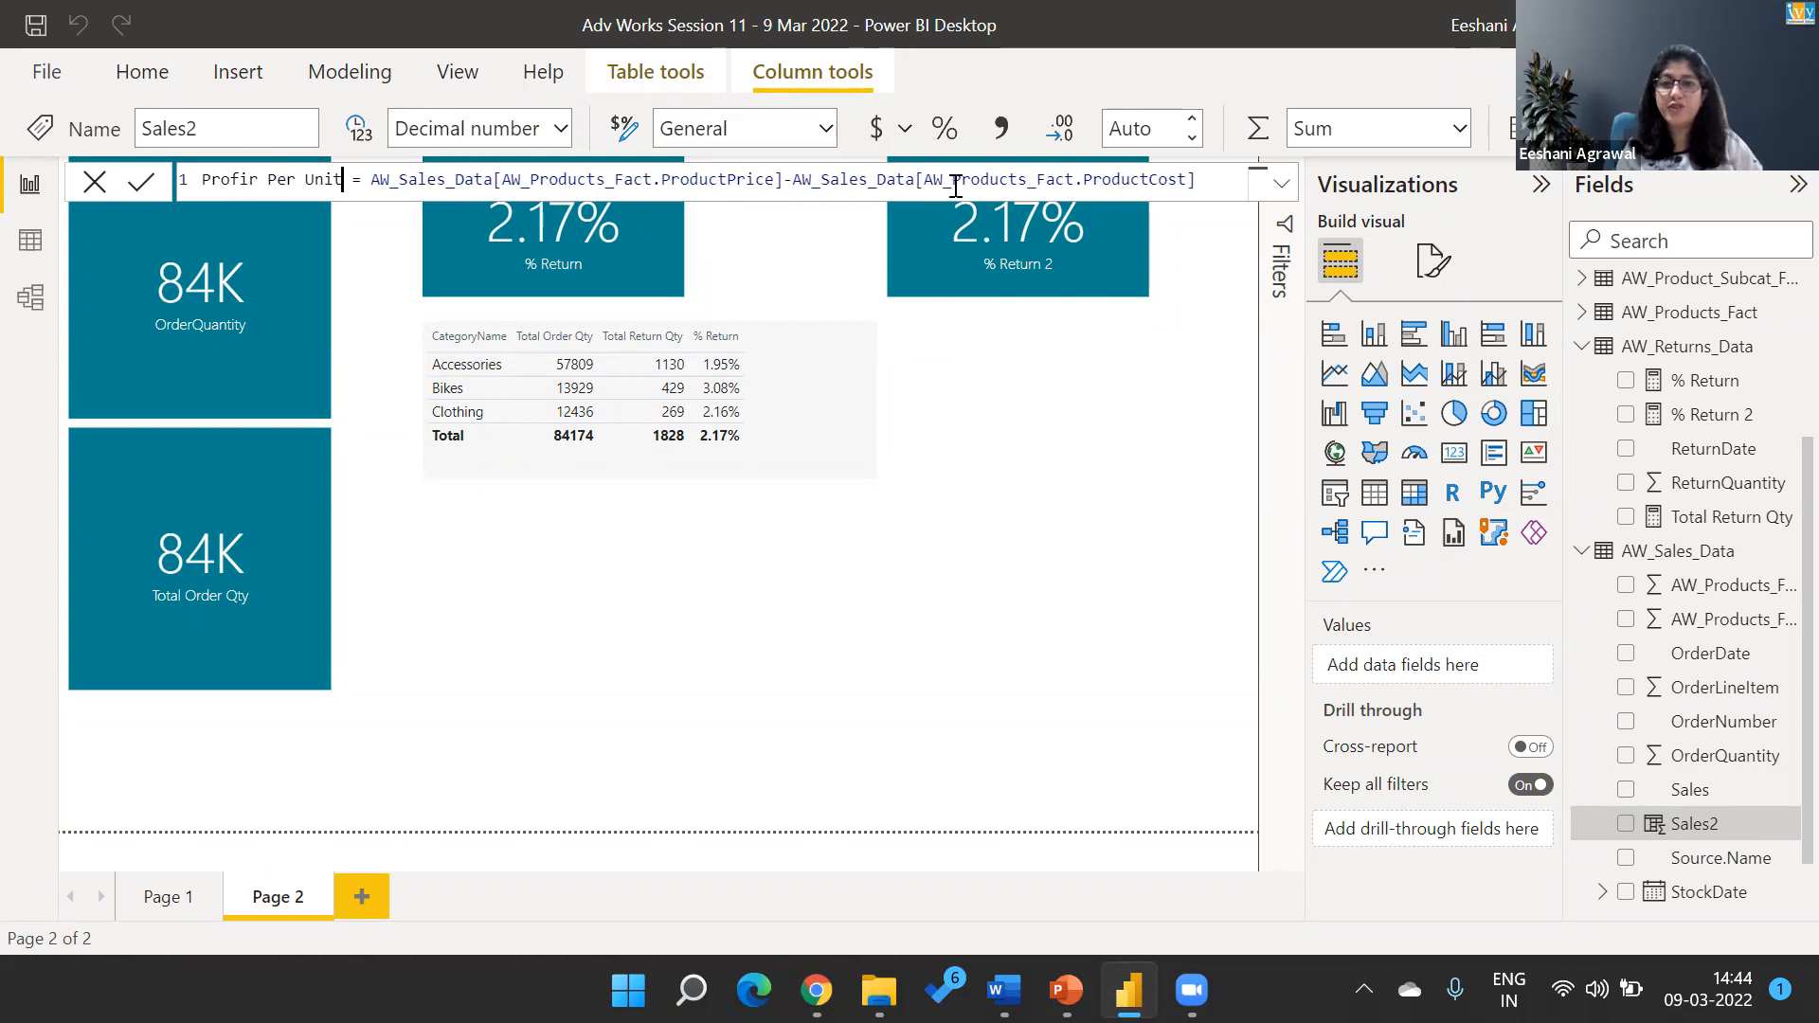
{"action": "left_click", "coordinate": [1208, 188]}
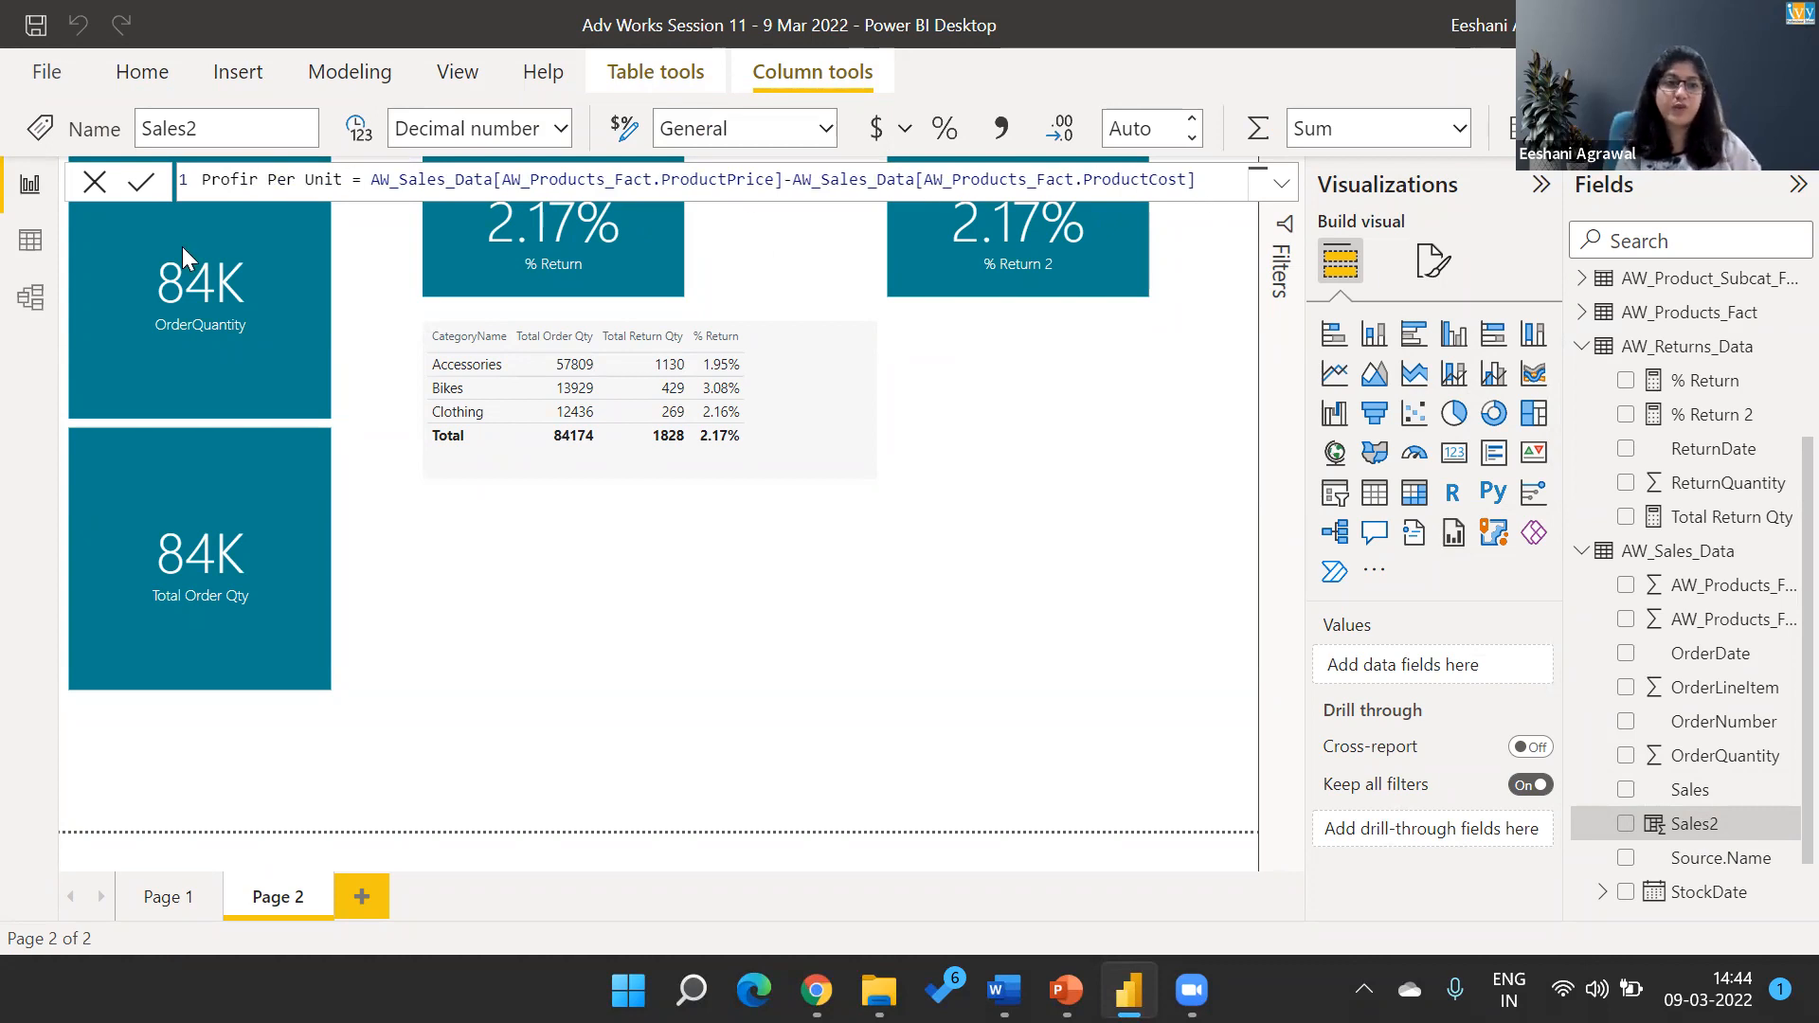
{"action": "key", "text": "Return"}
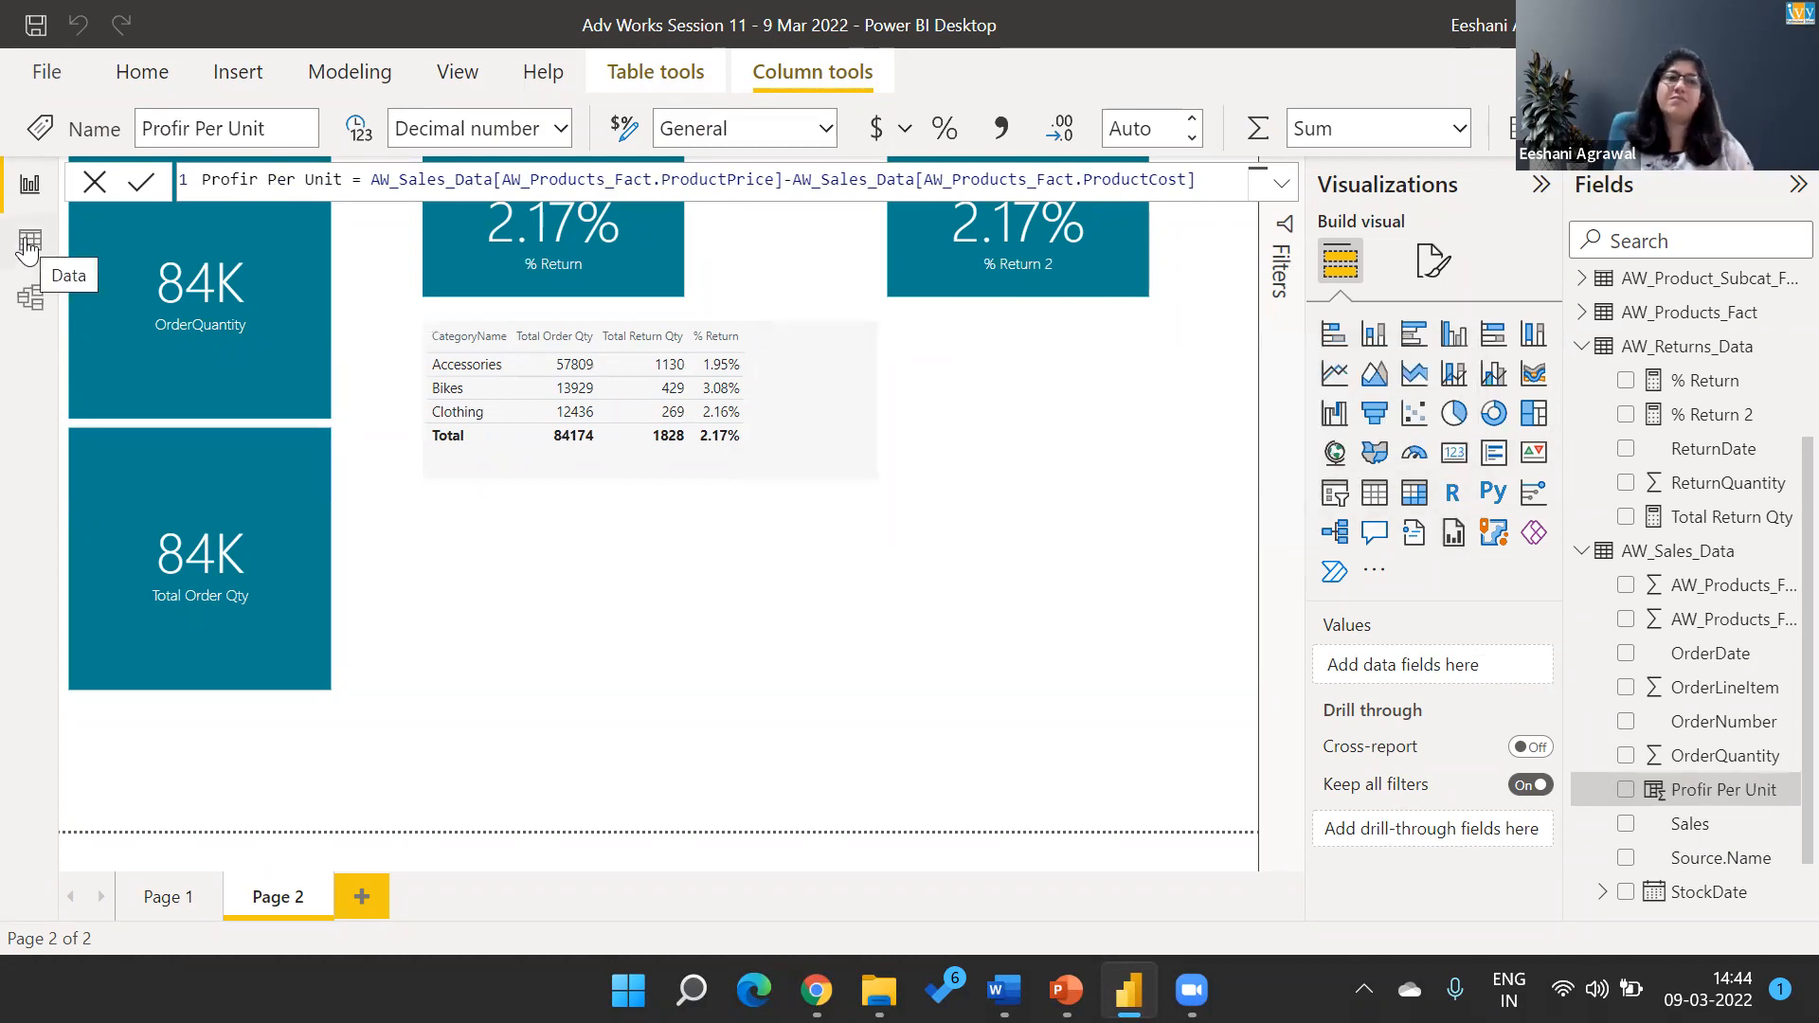
{"action": "left_click", "coordinate": [27, 246]}
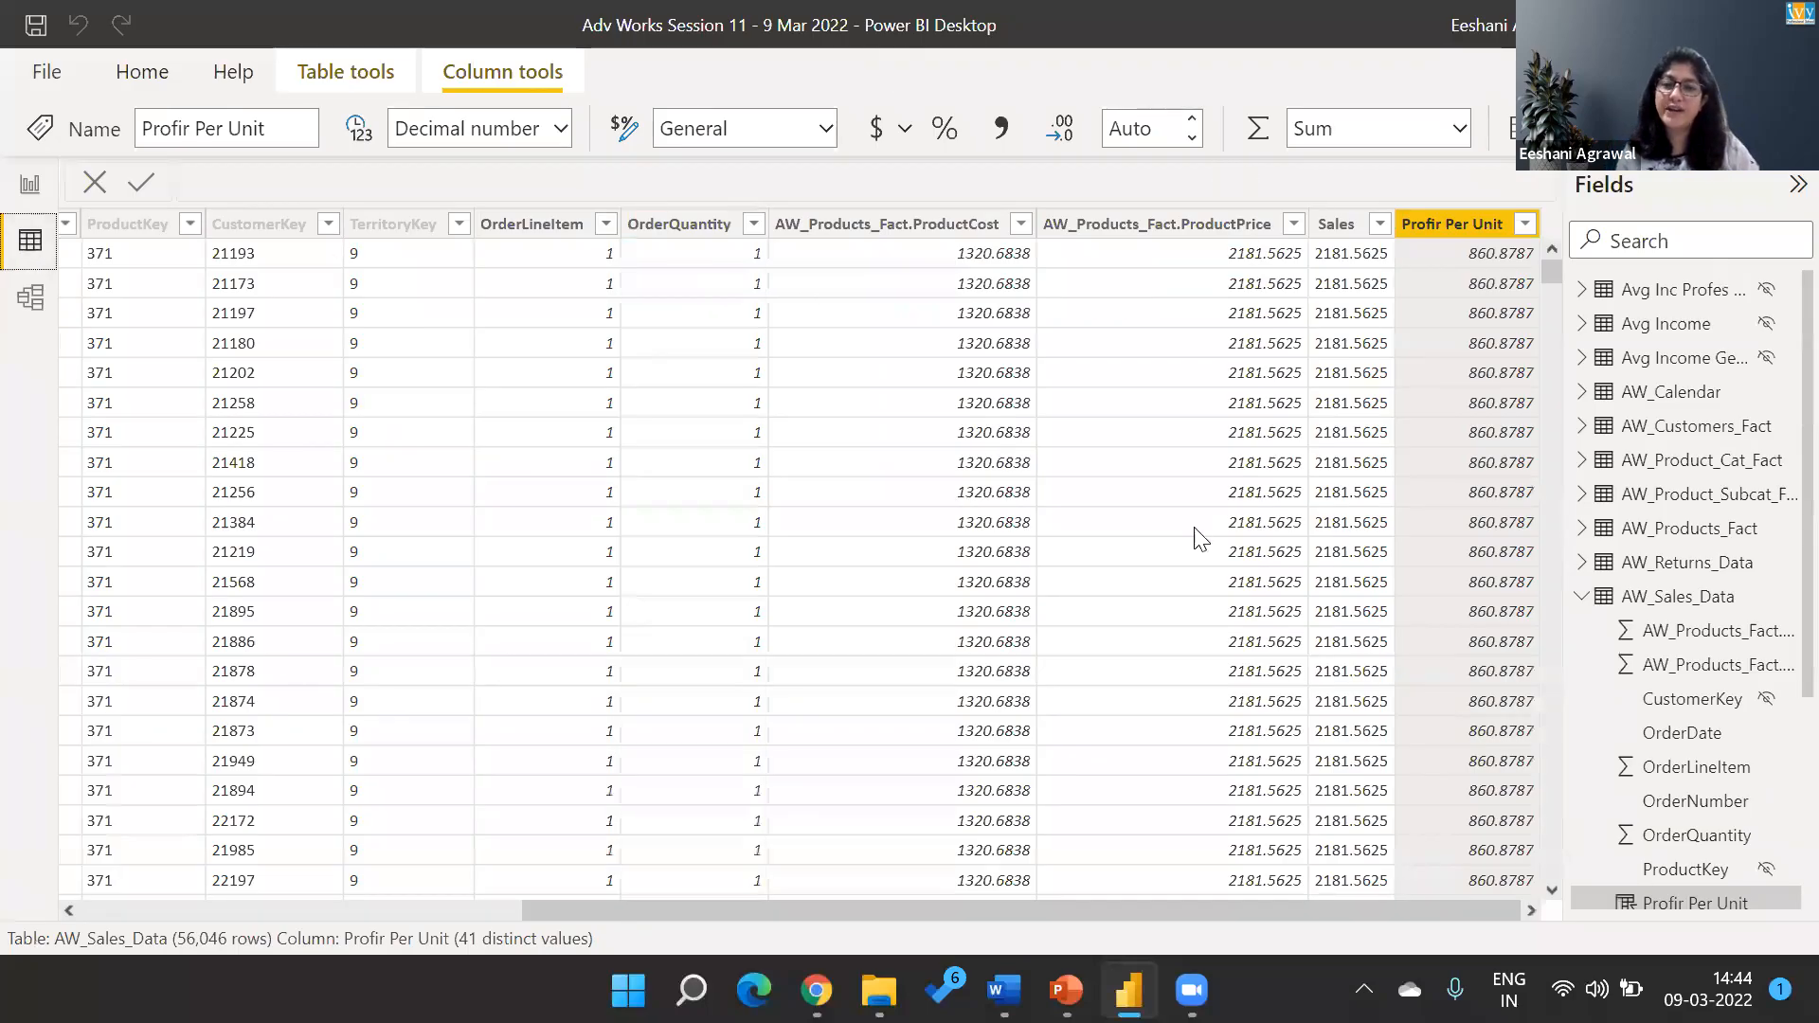